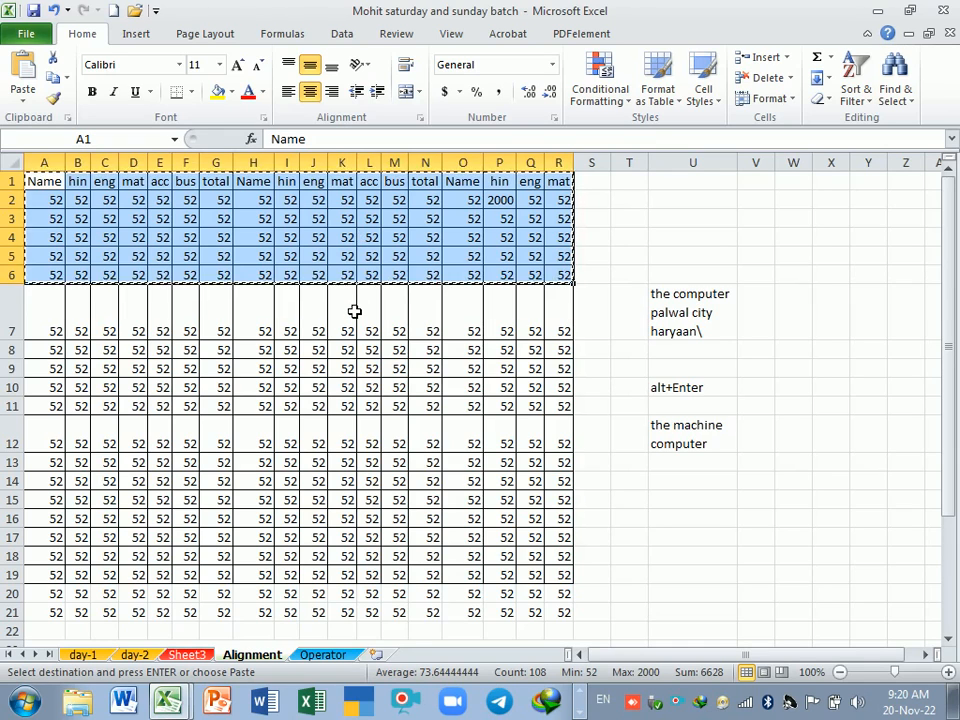
# Copy the single cell J3 on the Alignment sheet
pyautogui.click(354, 312)
pyautogui.rightClick(307, 219)
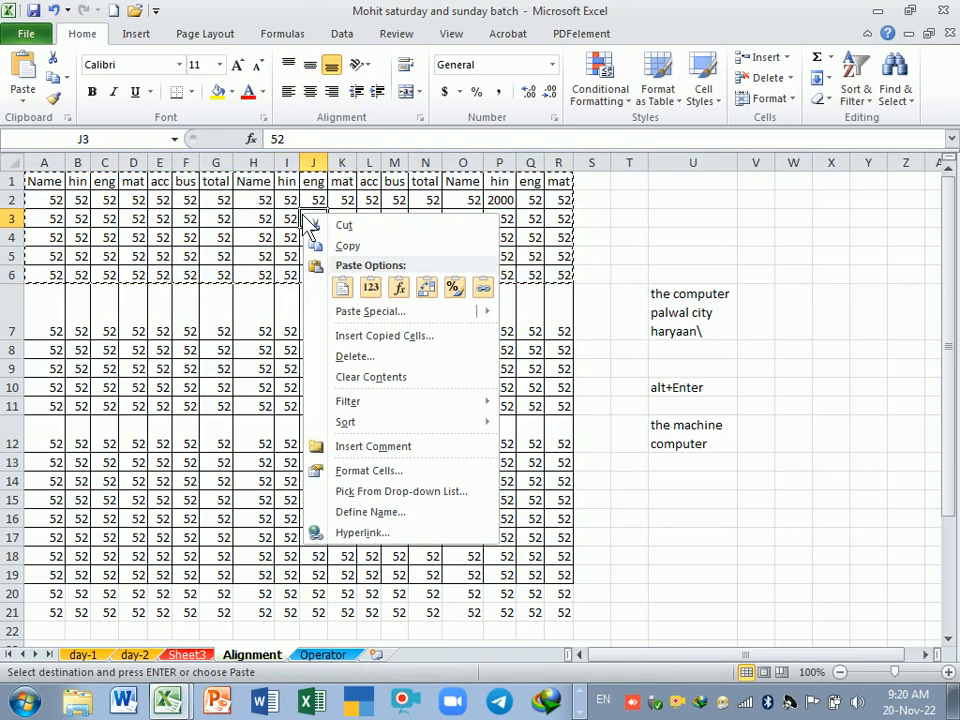
pyautogui.click(311, 243)
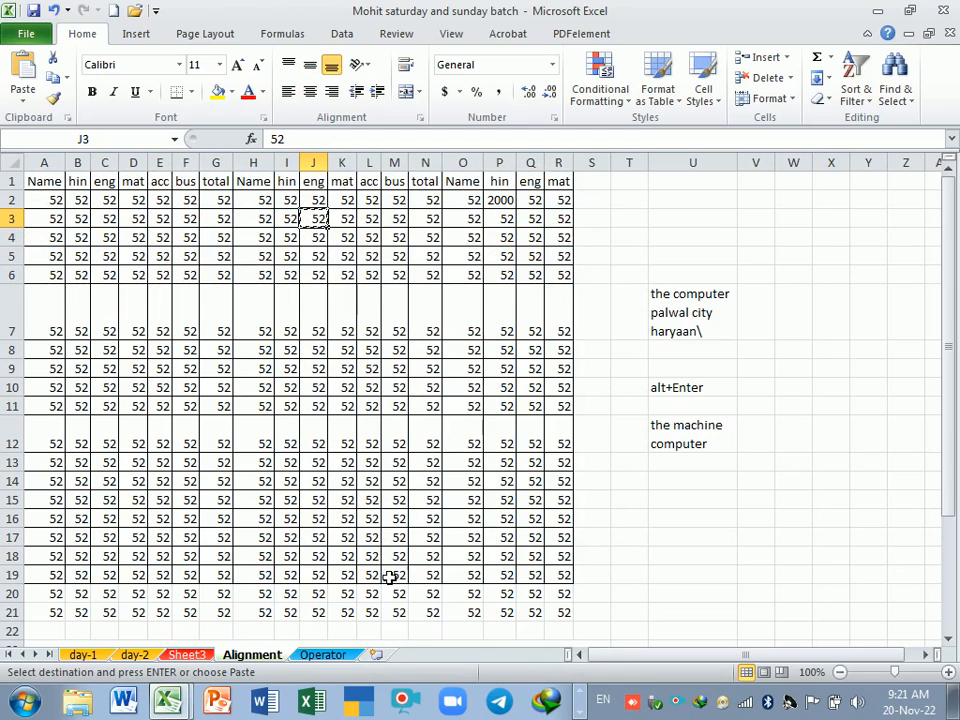
# Copy the range A1:R6 on the Alignment sheet
pyautogui.click(215, 256)
pyautogui.click(40, 183)
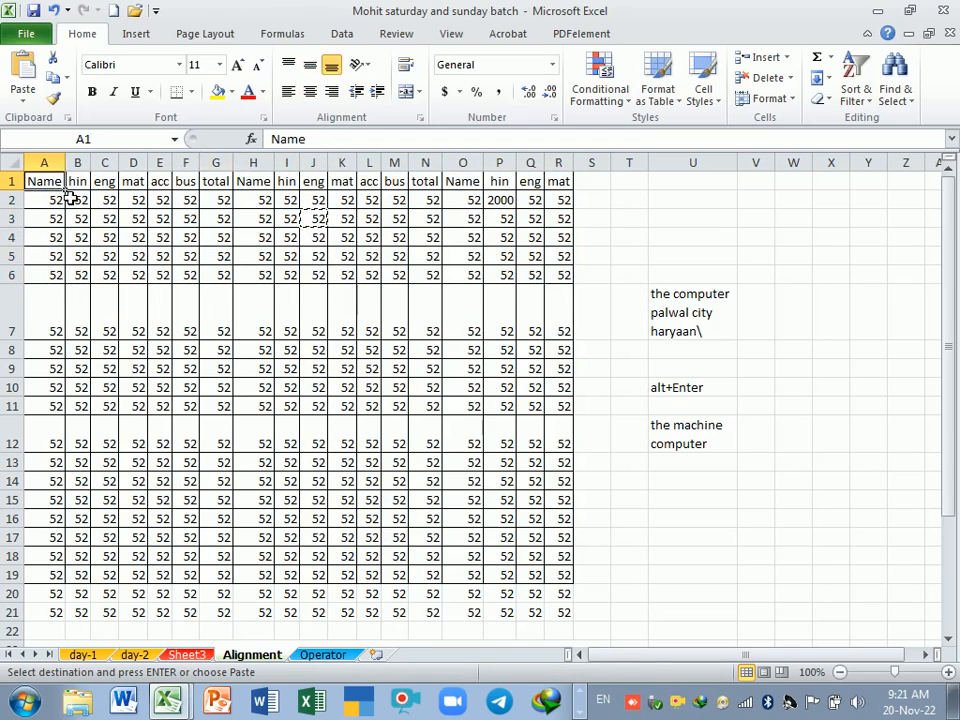
pyautogui.moveTo(70, 199); pyautogui.dragTo(555, 276)
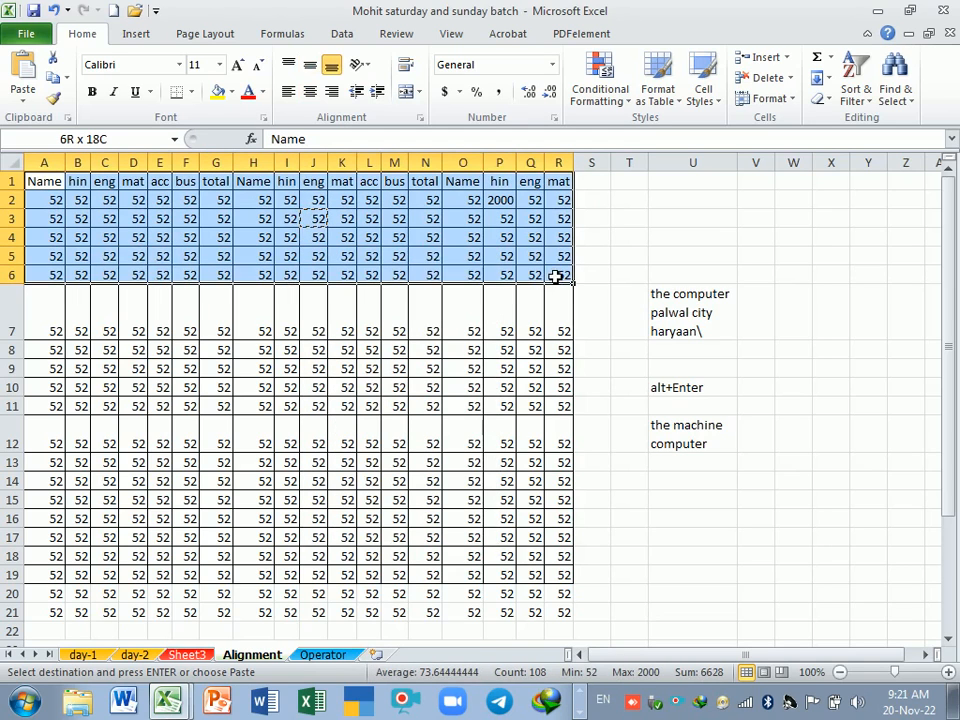
pyautogui.rightClick(349, 221)
pyautogui.click(386, 246)
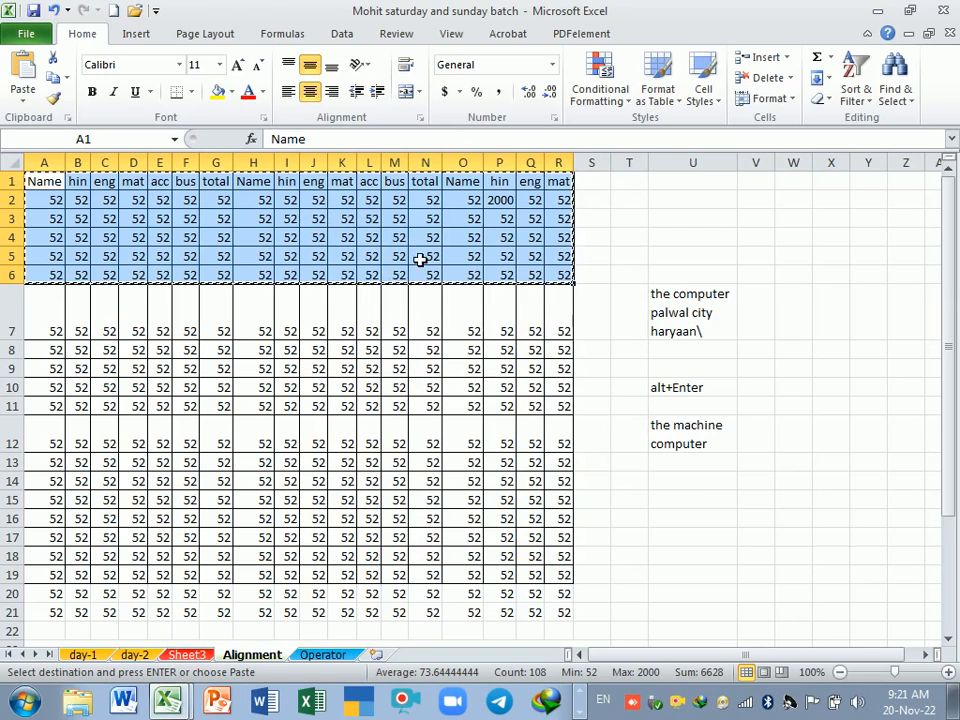
# Paste the copied range at cell A1 of the Operator sheet and undo the paste
pyautogui.click(335, 658)
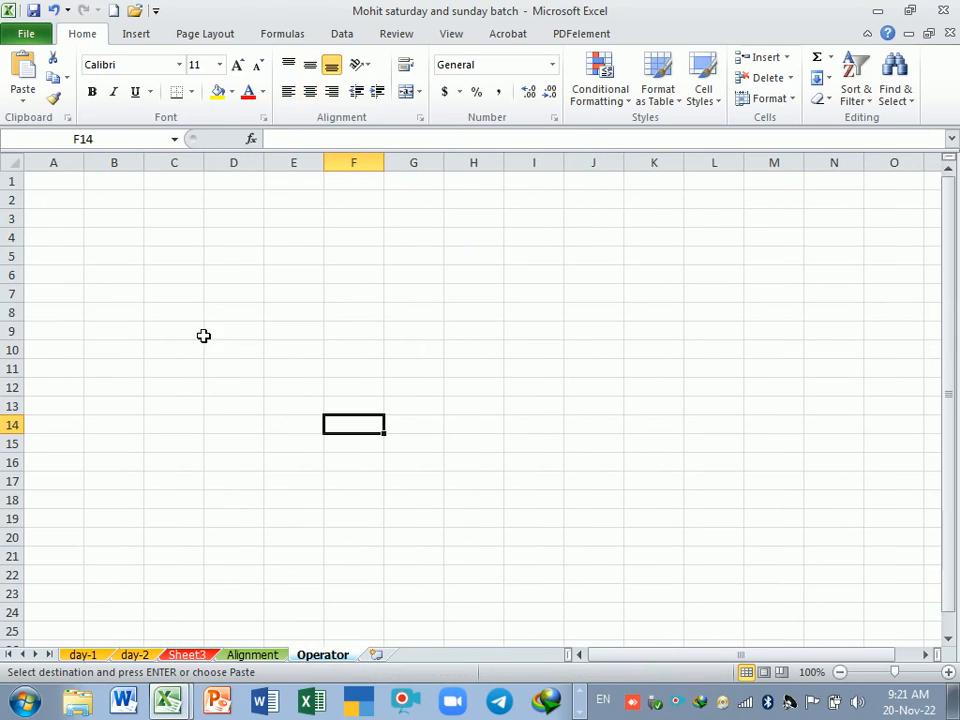
pyautogui.click(68, 184)
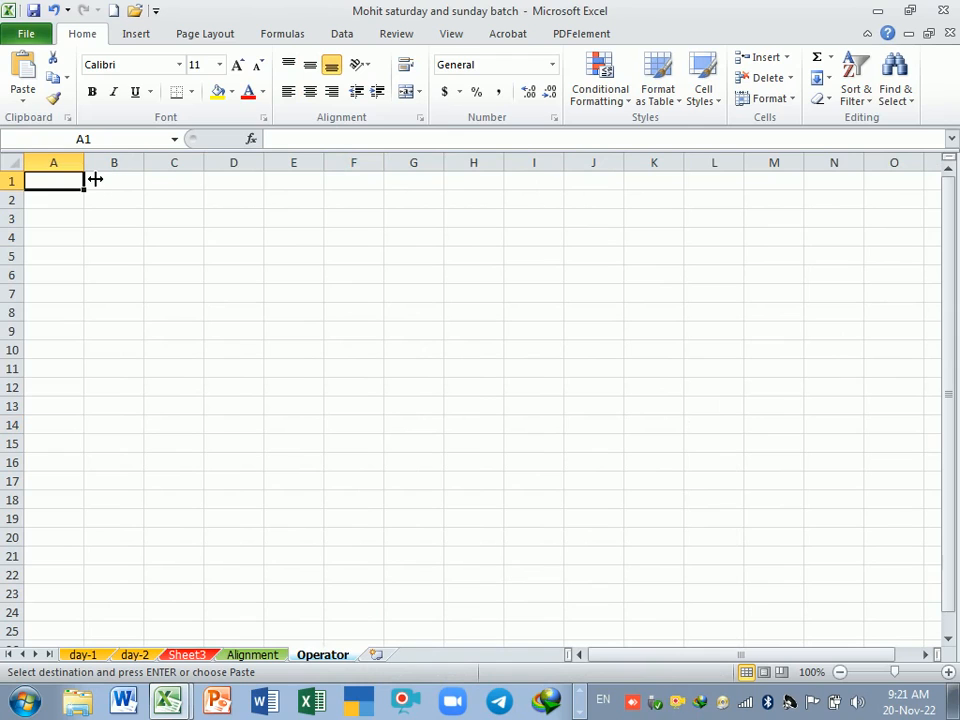
pyautogui.press('Return')
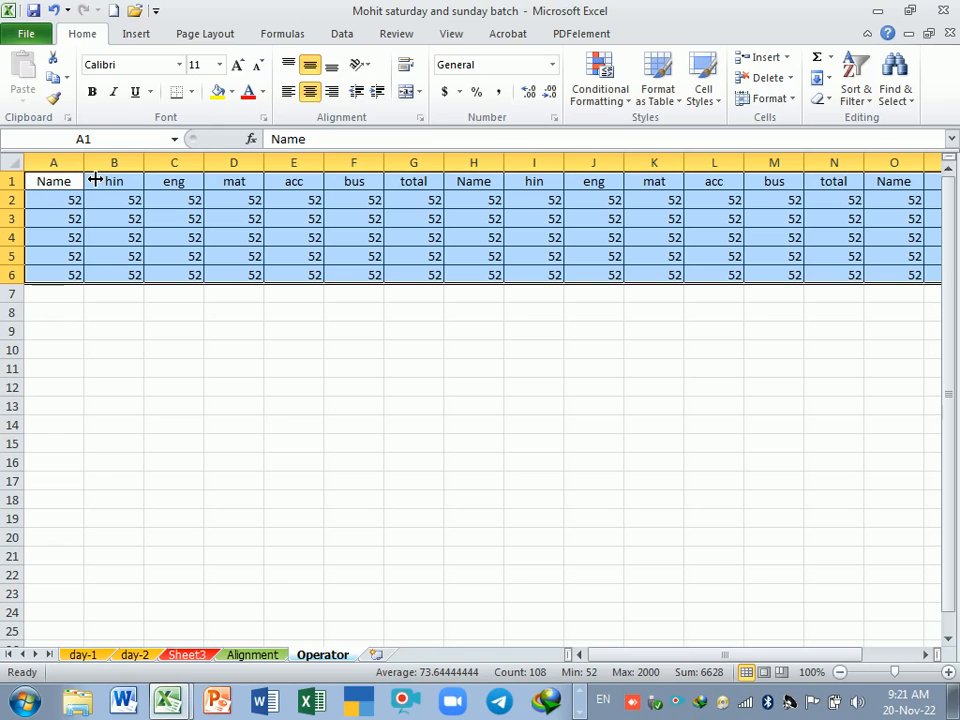
pyautogui.hotkey('ctrl', 'z')
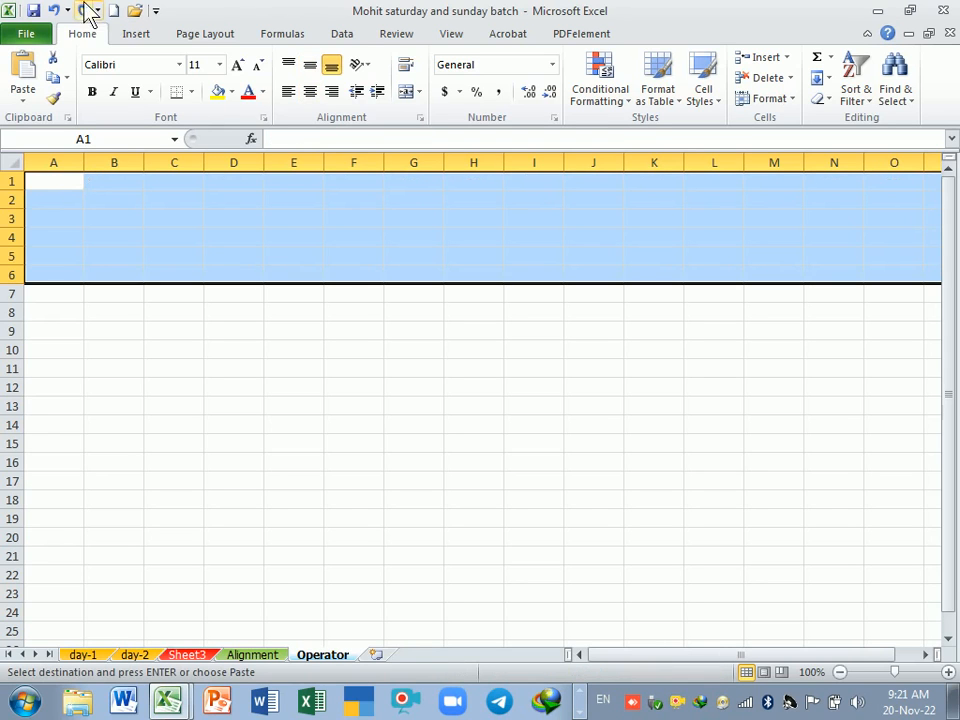
# Cut the range A1:R6 from the Alignment sheet and paste it at cell A1 of the Operator sheet
pyautogui.click(252, 655)
pyautogui.click(253, 387)
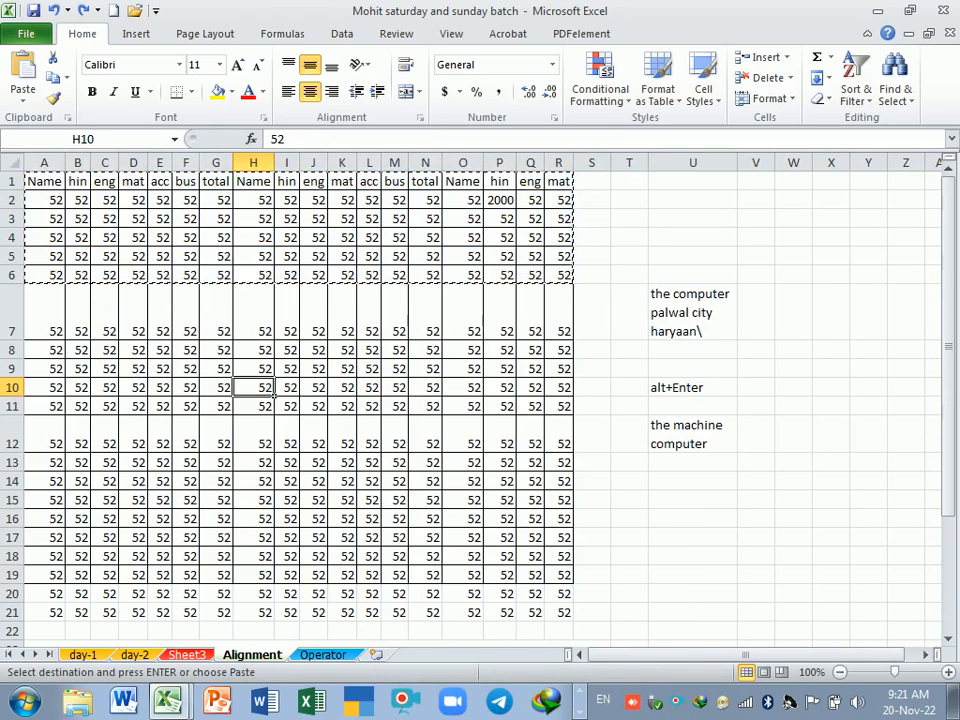
pyautogui.moveTo(63, 188); pyautogui.dragTo(559, 279)
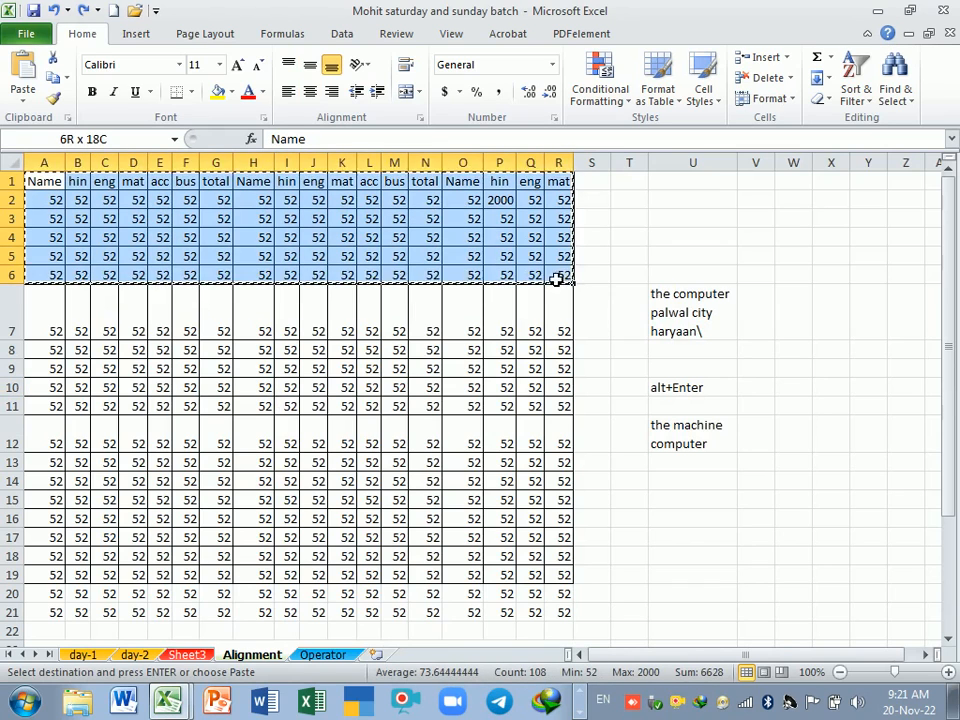
pyautogui.click(57, 64)
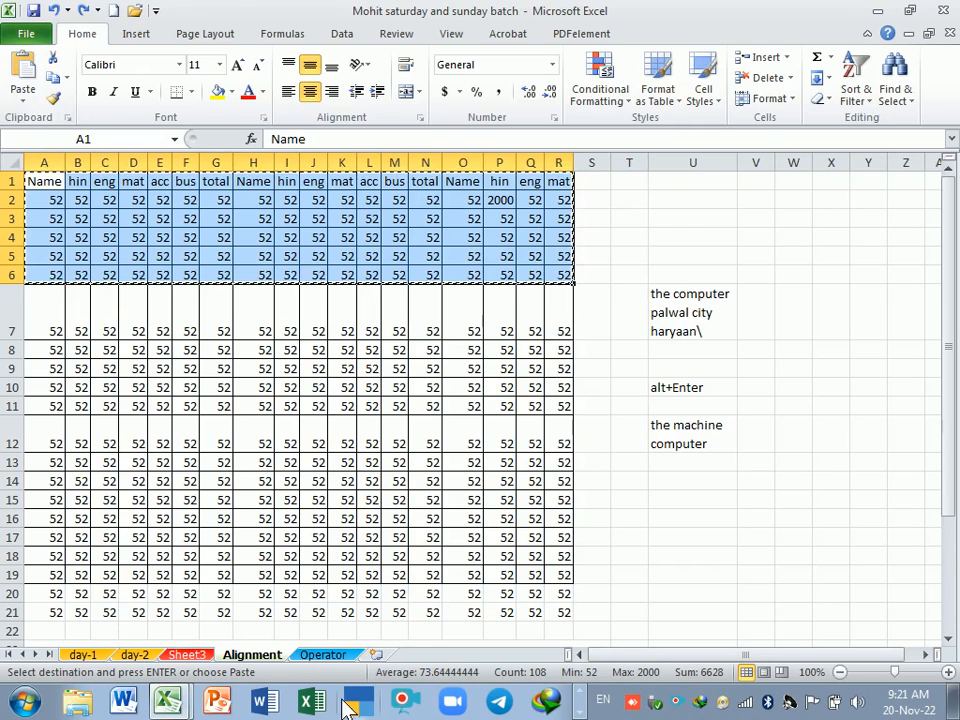
pyautogui.click(321, 655)
pyautogui.click(66, 187)
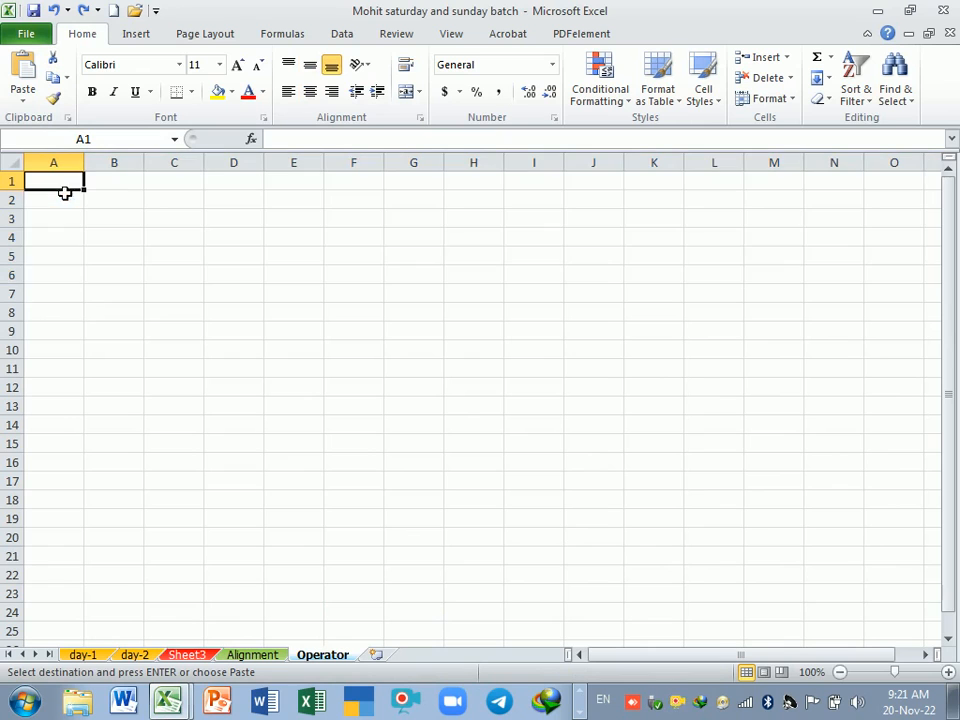
pyautogui.press('Return')
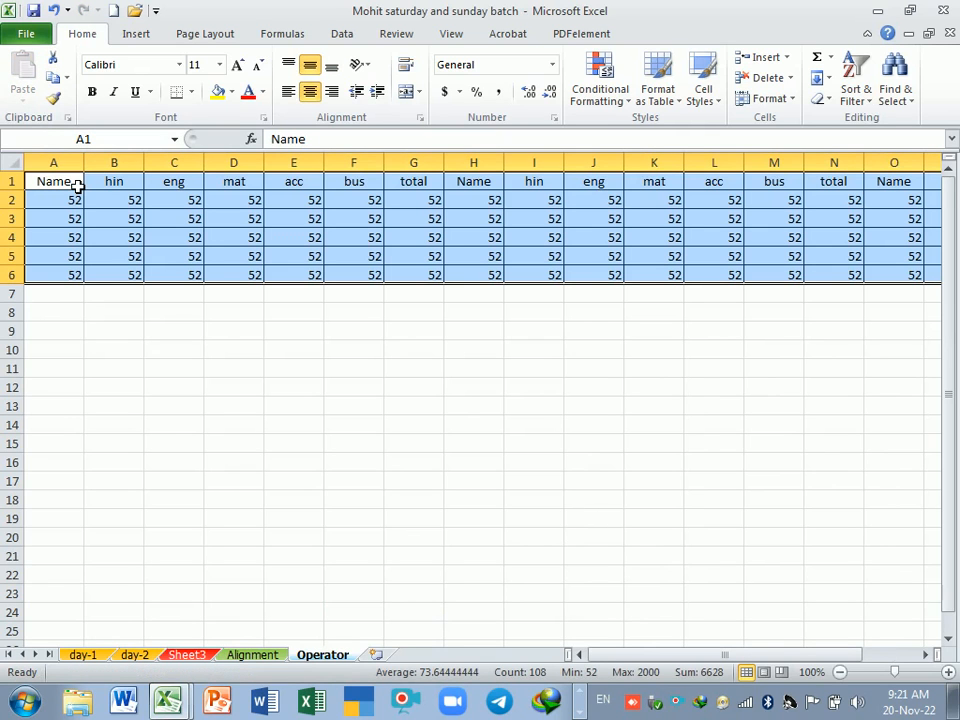
# Check the source range on the Alignment sheet, return to the Operator sheet and undo the cut-and-paste move
pyautogui.click(254, 656)
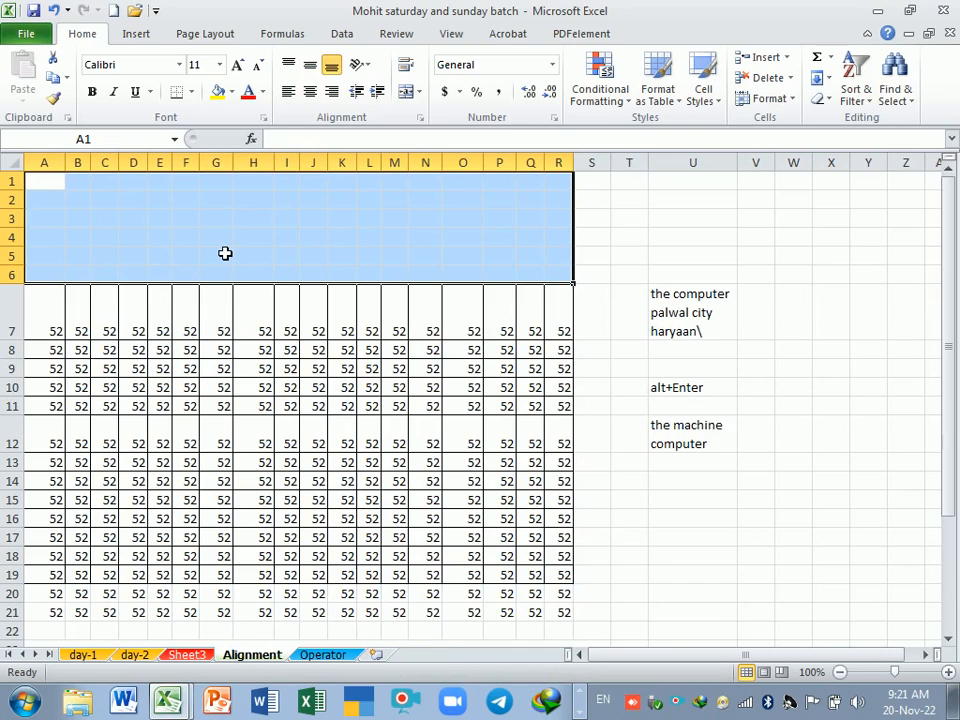
pyautogui.click(330, 662)
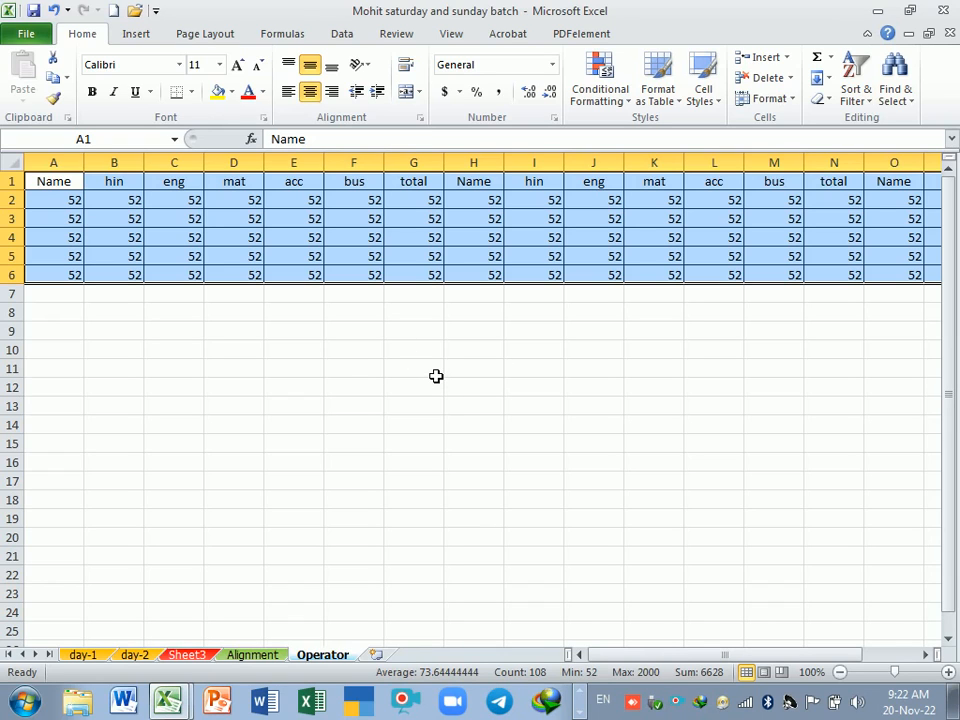
pyautogui.hotkey('ctrl', 'x')
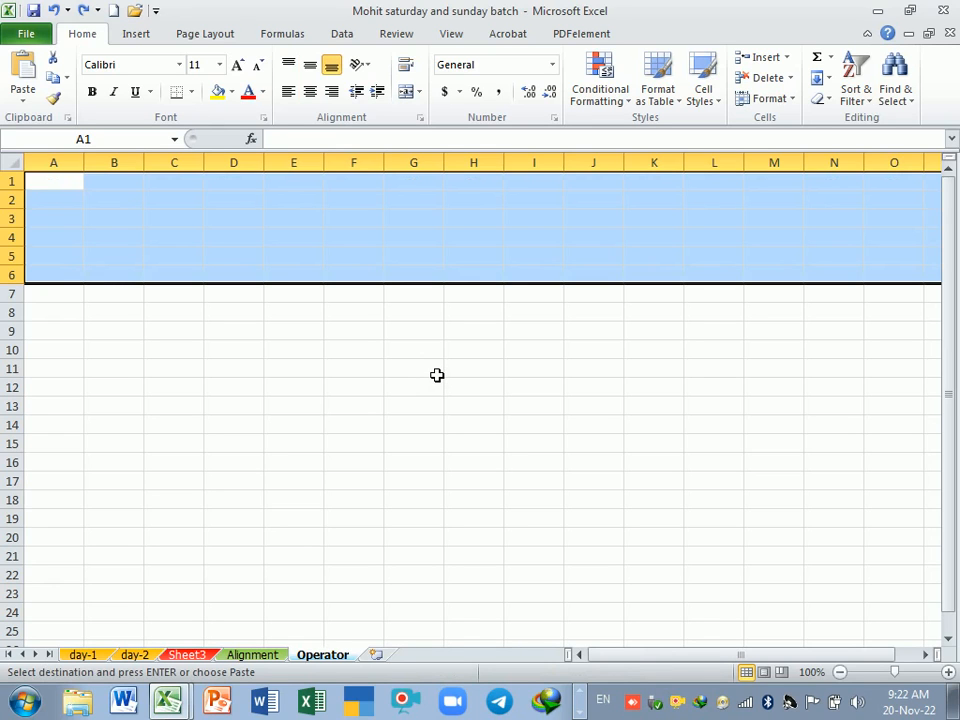
# Copy the selected range A1:R6 on the Alignment sheet
pyautogui.click(258, 656)
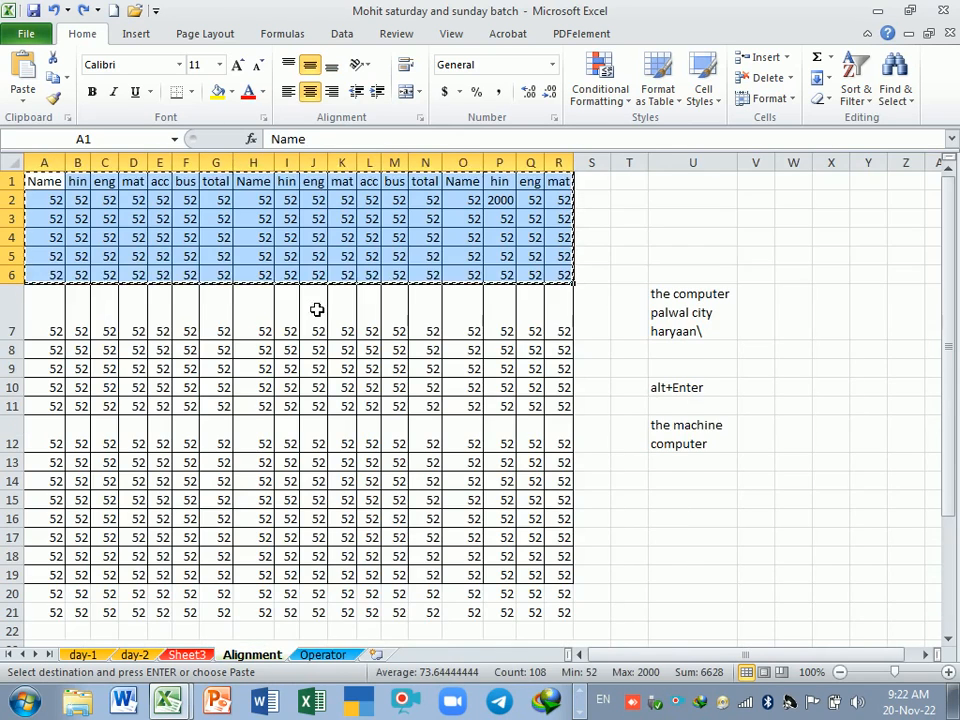
pyautogui.rightClick(317, 222)
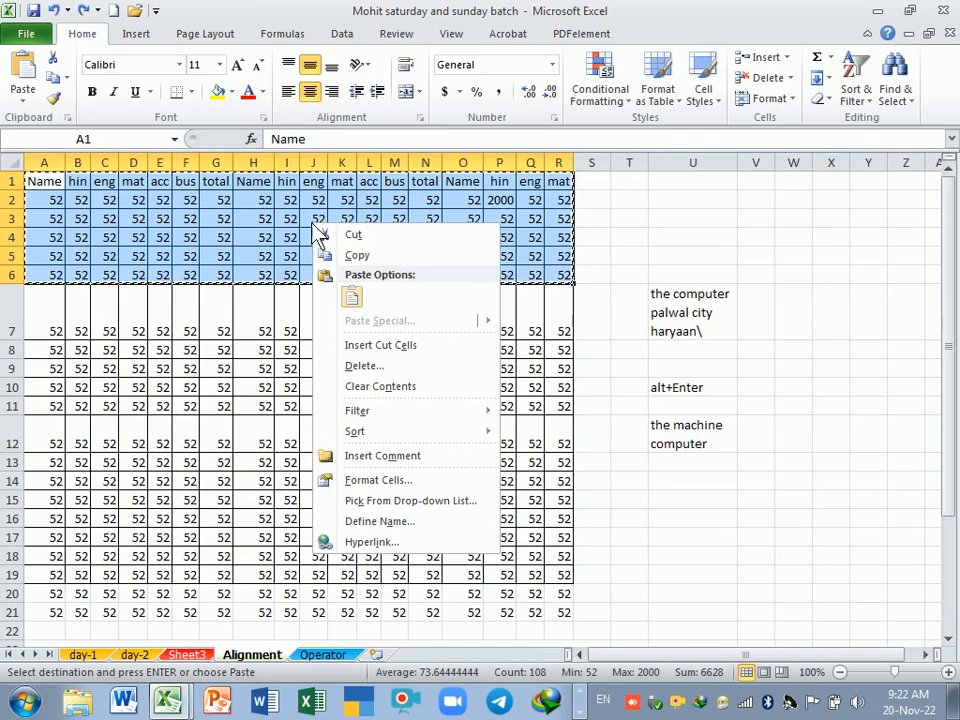
pyautogui.click(349, 259)
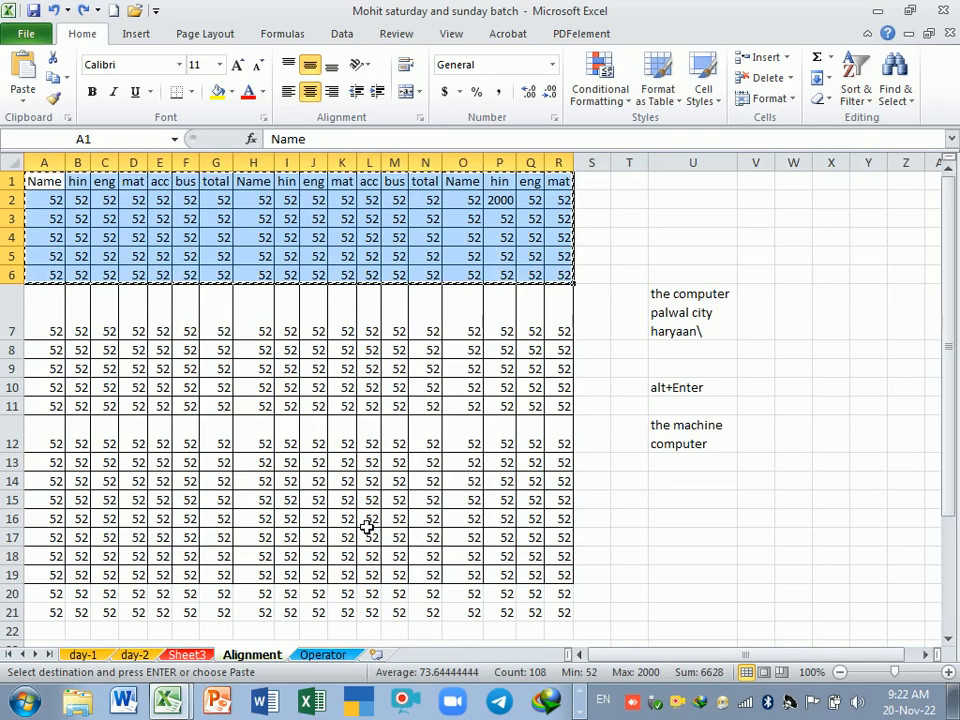
# Paste the range at cell A1 of the Operator sheet with Keep Source Column Widths, and undo the paste
pyautogui.click(330, 657)
pyautogui.click(60, 186)
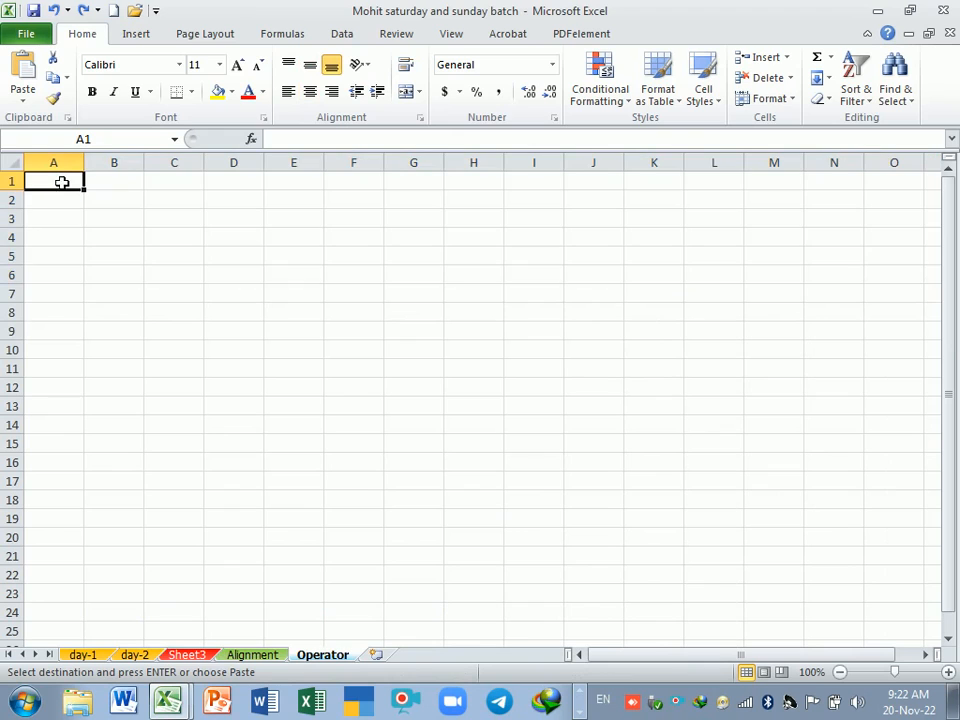
pyautogui.click(25, 100)
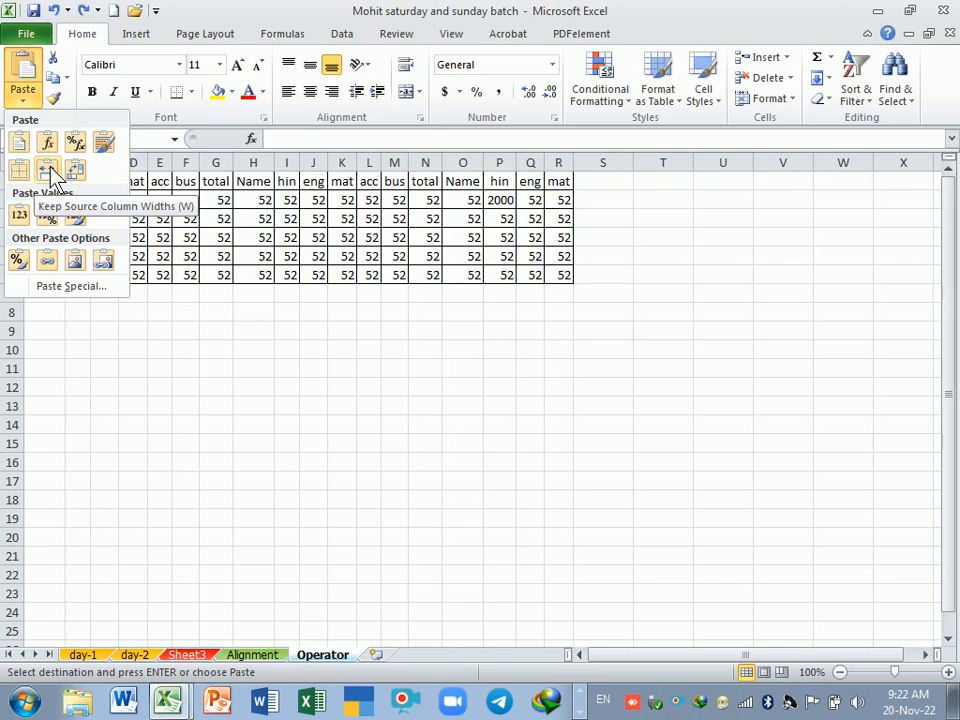
pyautogui.click(50, 178)
pyautogui.click(240, 296)
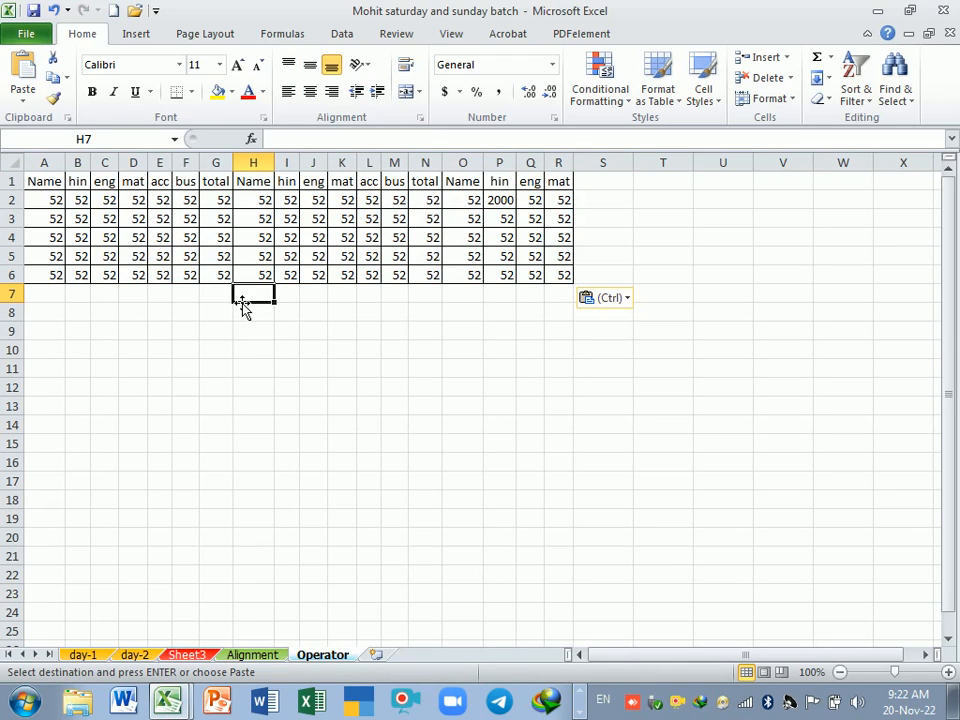
pyautogui.hotkey('ctrl', 'z')
pyautogui.hotkey('ctrl', 'z')
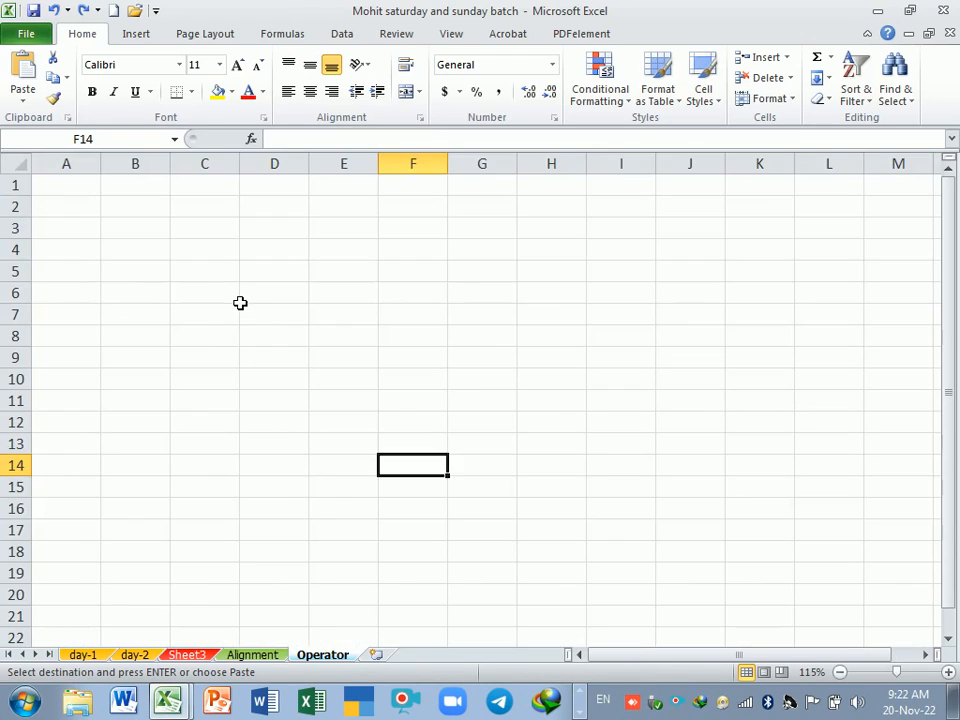
# Paste the range copied from the Alignment sheet at cell A1 of the Operator sheet with the default paste
pyautogui.click(253, 655)
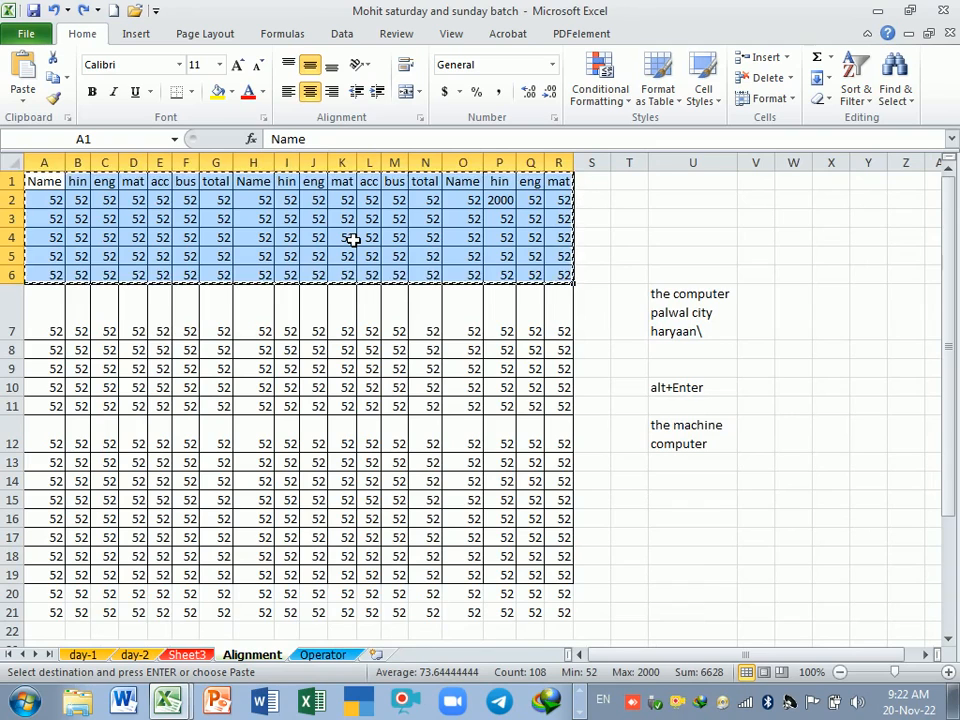
pyautogui.click(330, 656)
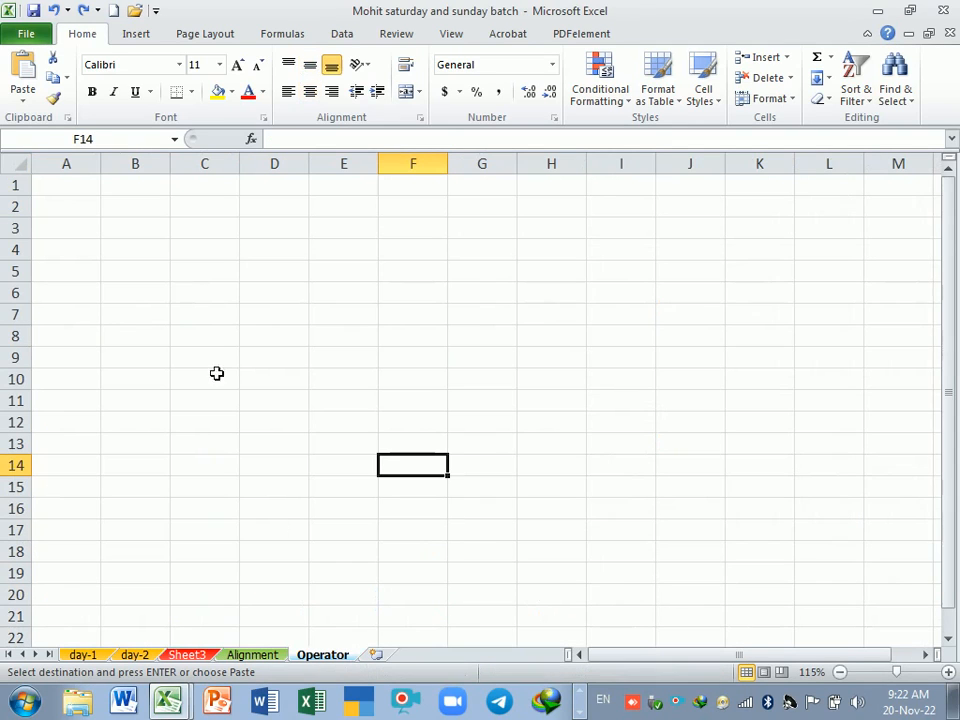
pyautogui.click(79, 193)
pyautogui.press('Return')
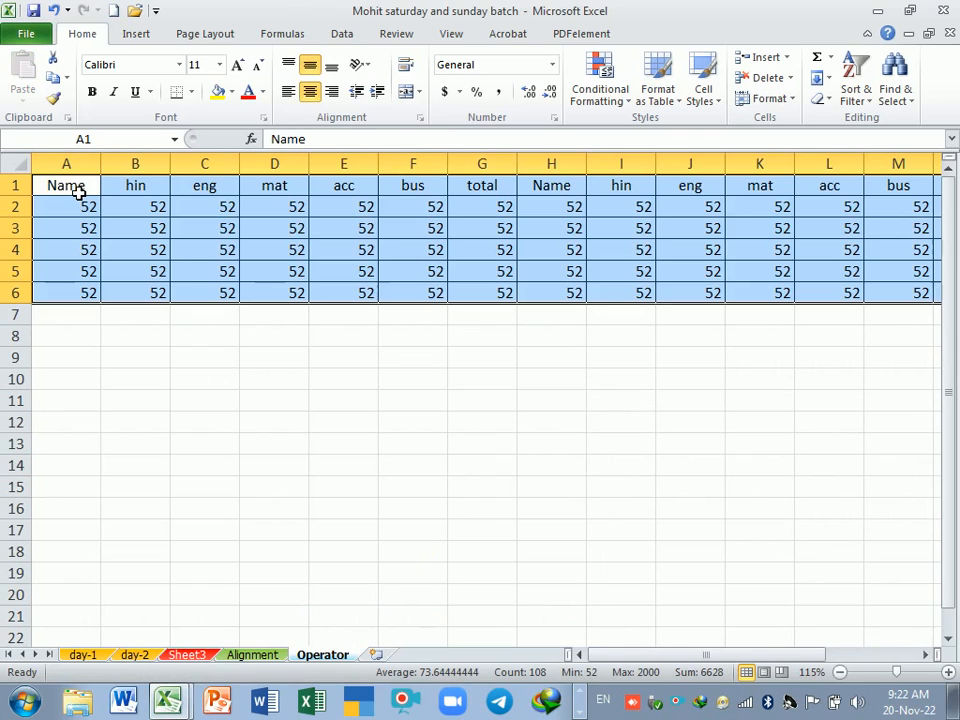
pyautogui.click(338, 410)
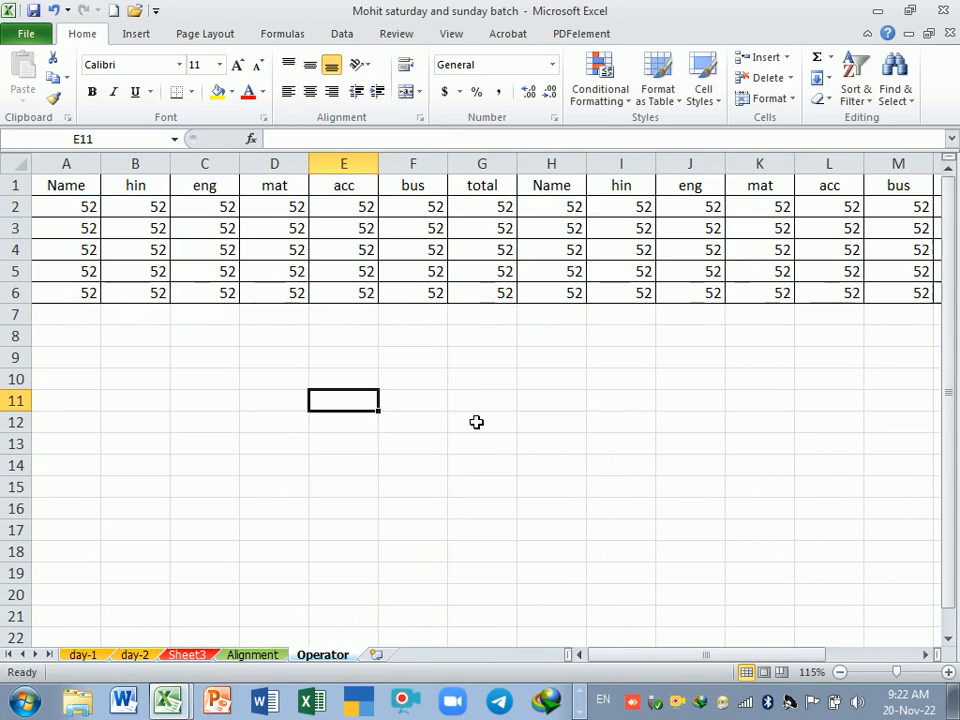
# Examine how the Operator sheet's table is split across the pages in the print preview, and return to the sheet
pyautogui.scroll(-1, 495, 422)
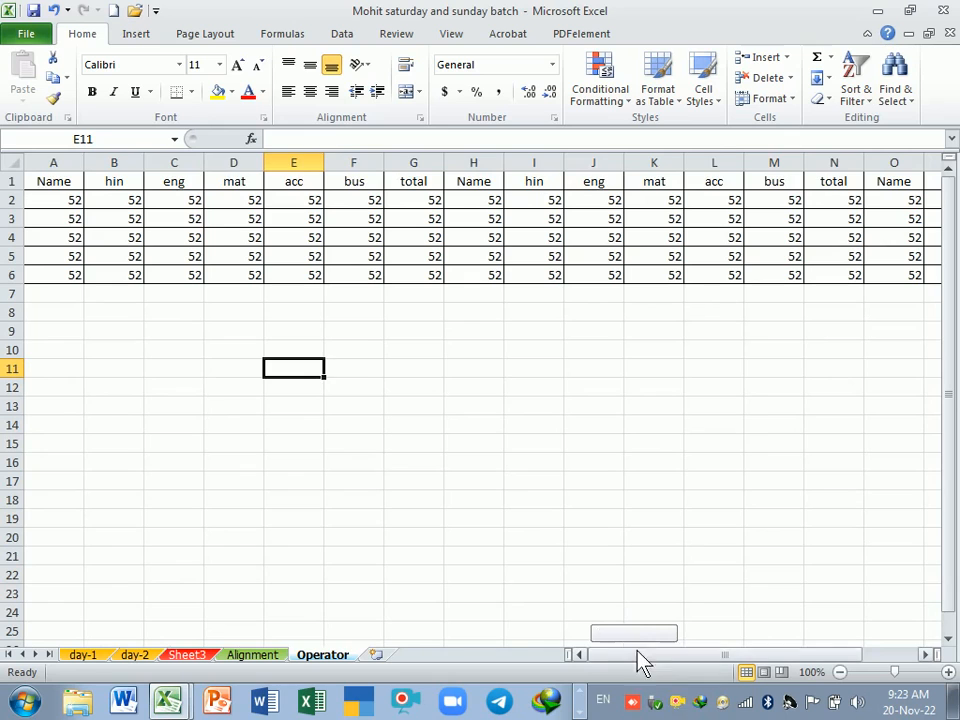
pyautogui.moveTo(636, 653); pyautogui.dragTo(609, 636)
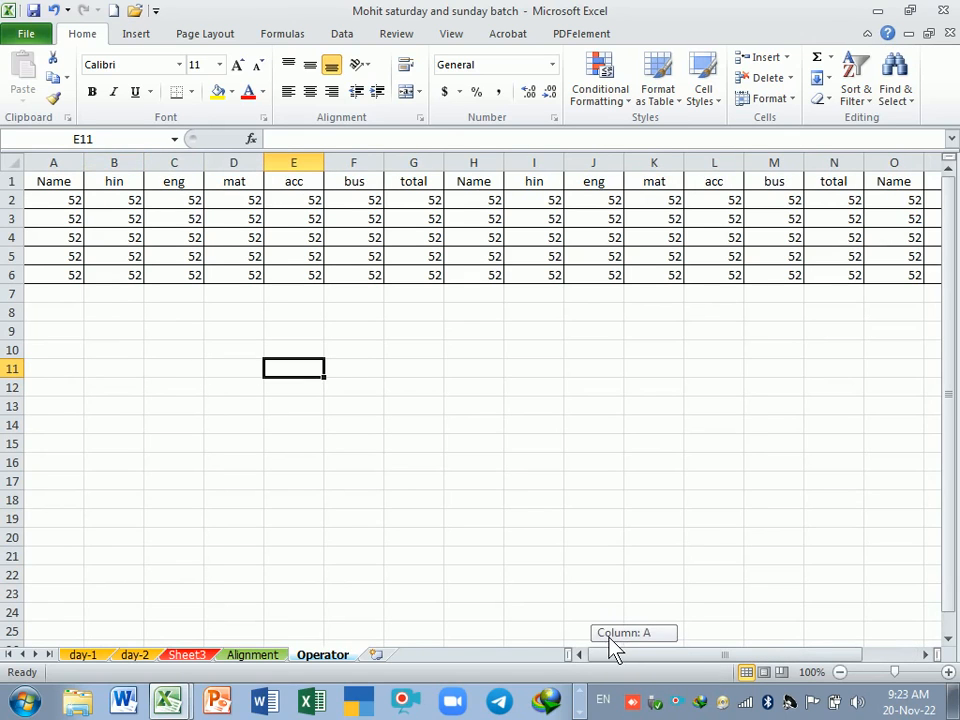
pyautogui.hotkey('ctrl', 'p')
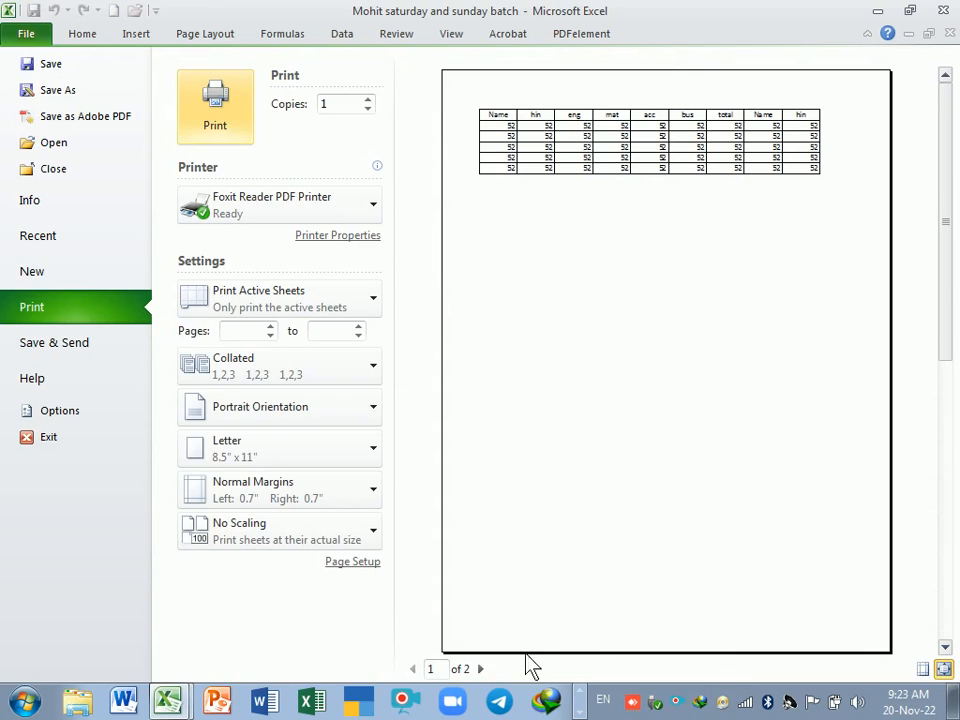
pyautogui.click(480, 668)
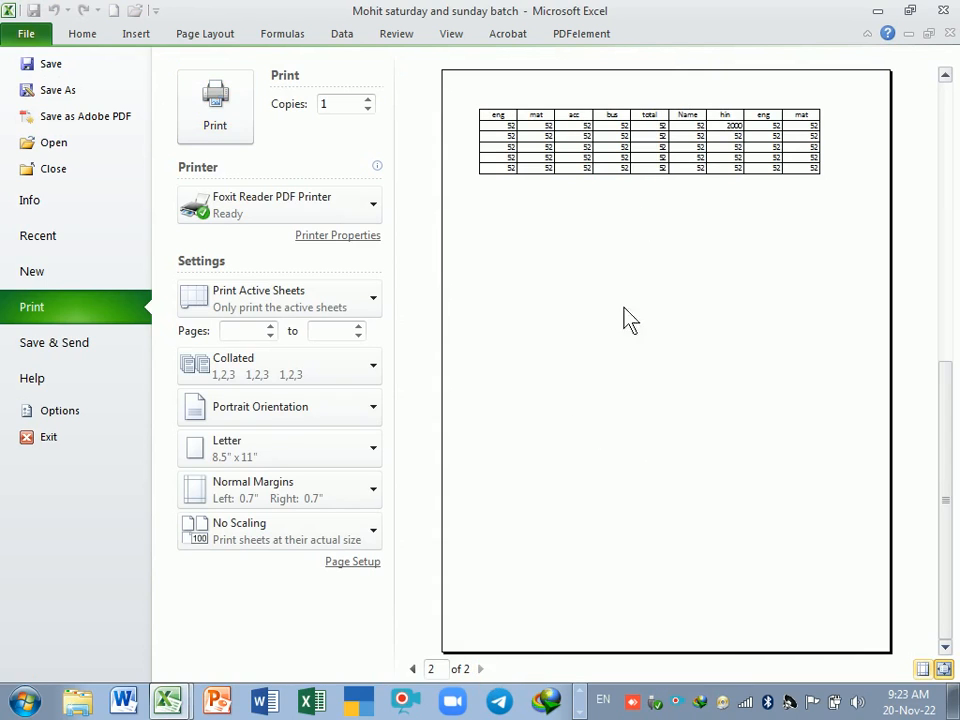
pyautogui.click(412, 668)
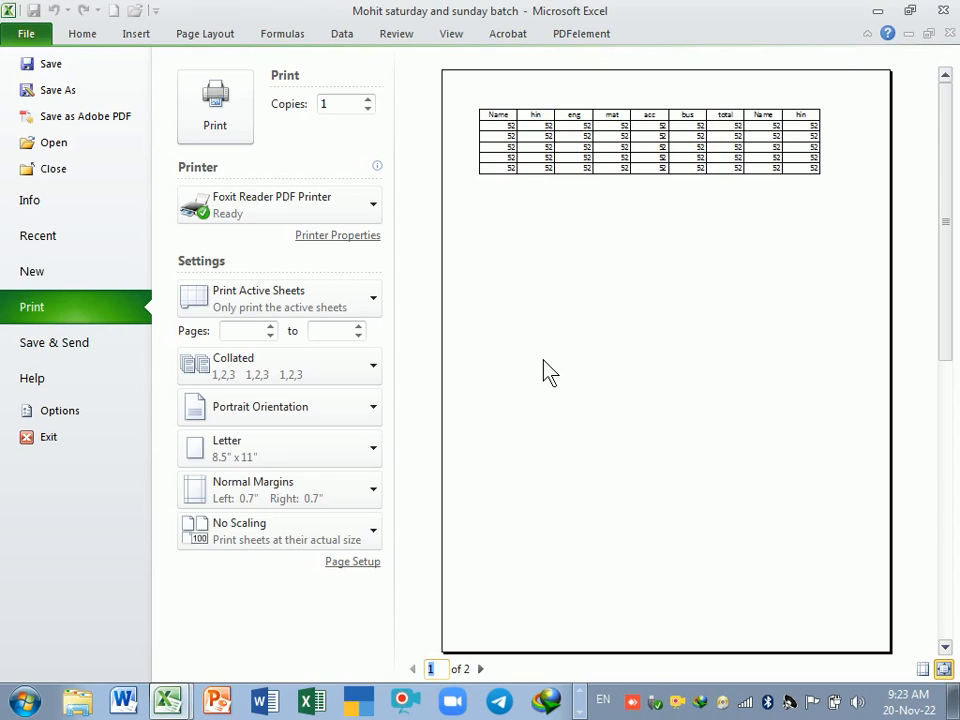
pyautogui.press('Escape')
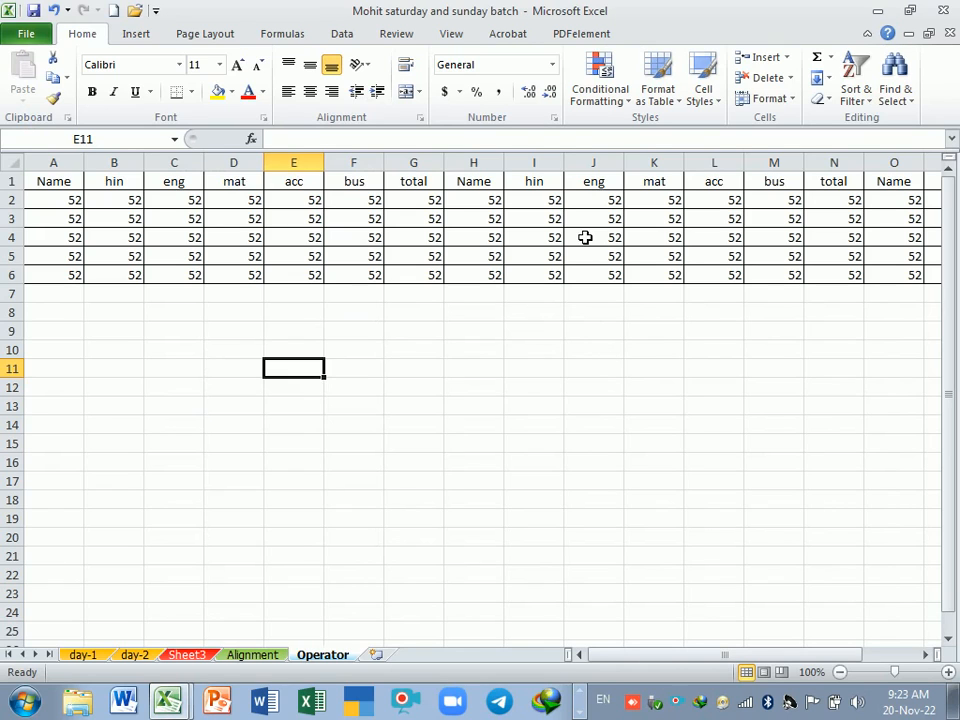
# Review the alignment options in the Format Cells dialog, and close it without changes
pyautogui.hotkey('ctrl', '1')
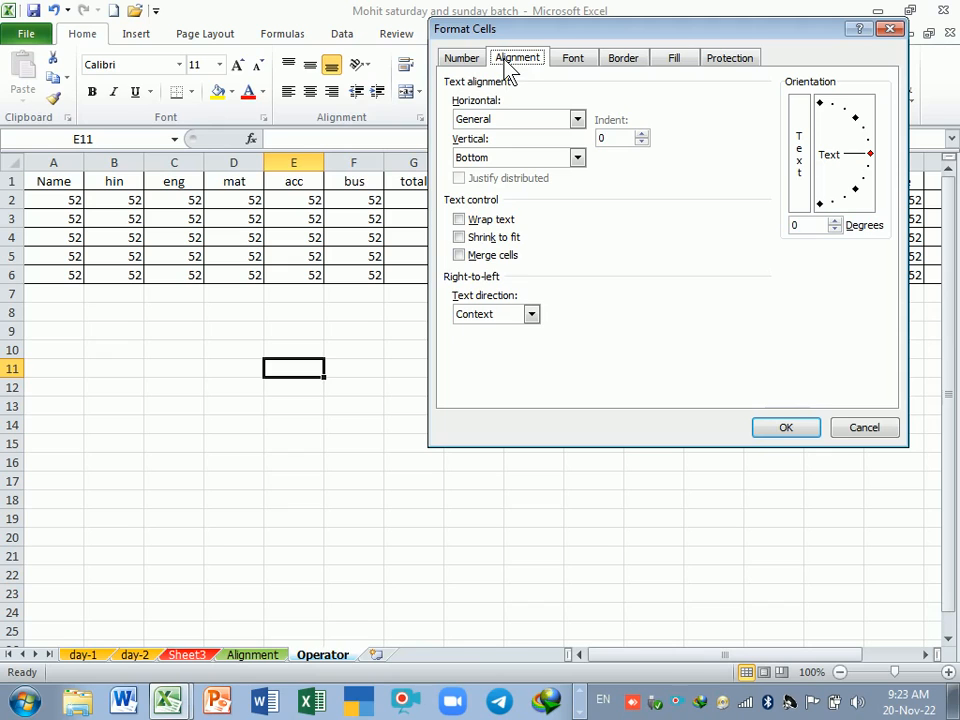
pyautogui.click(890, 30)
pyautogui.click(414, 332)
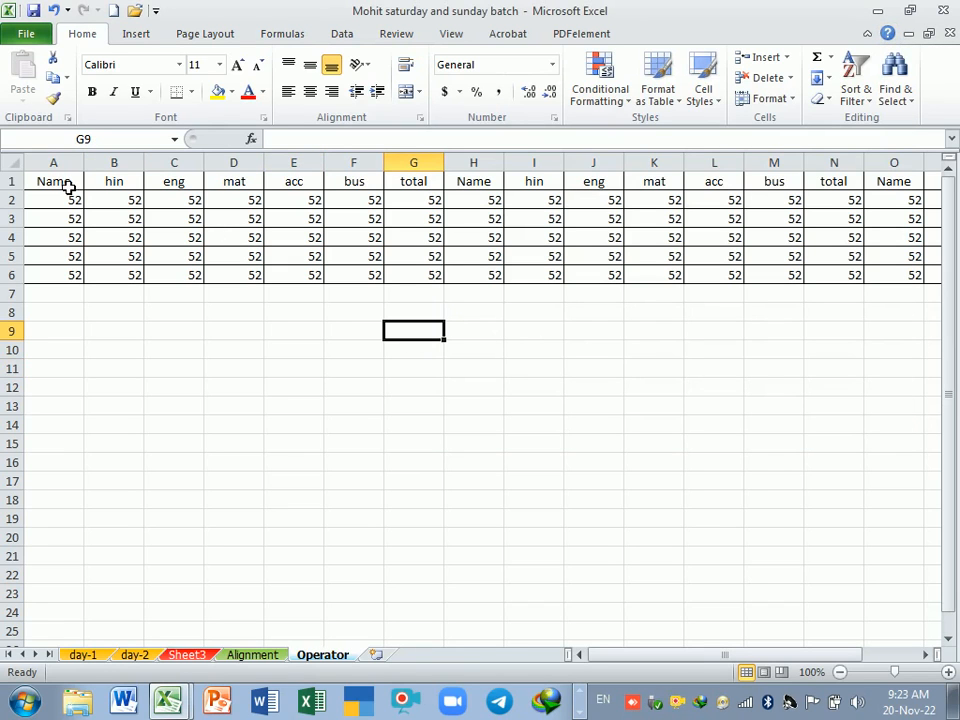
pyautogui.click(247, 226)
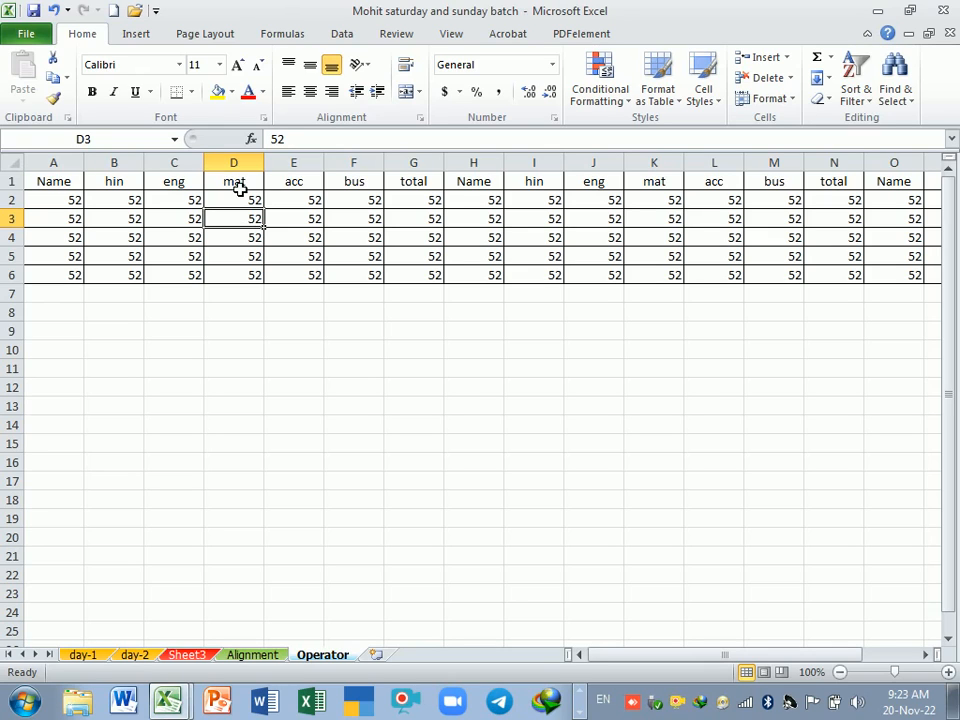
pyautogui.click(240, 188)
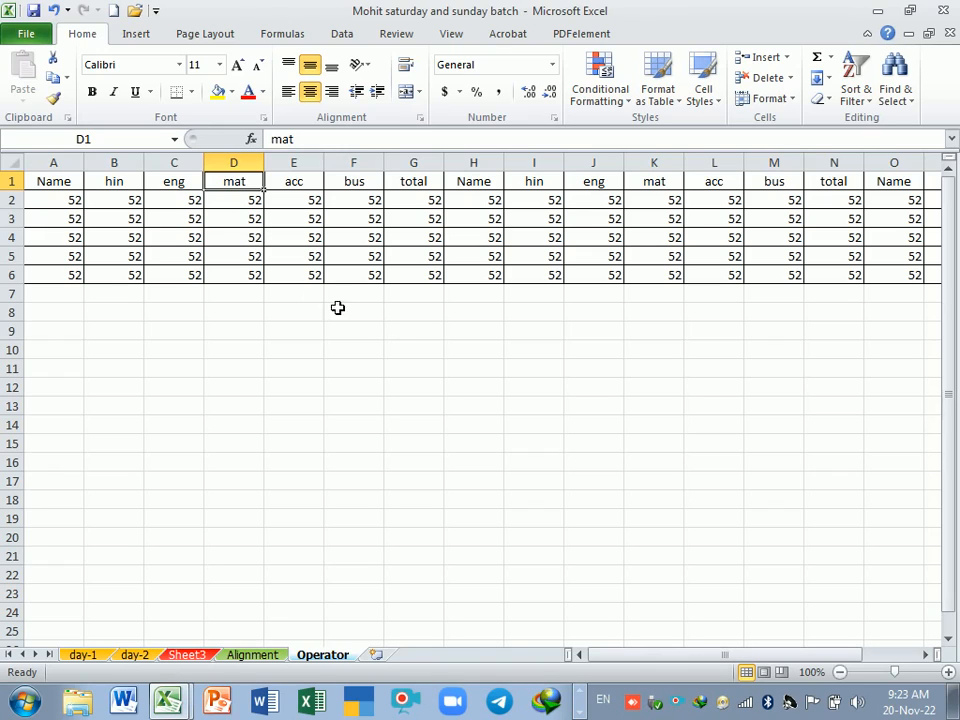
pyautogui.click(476, 339)
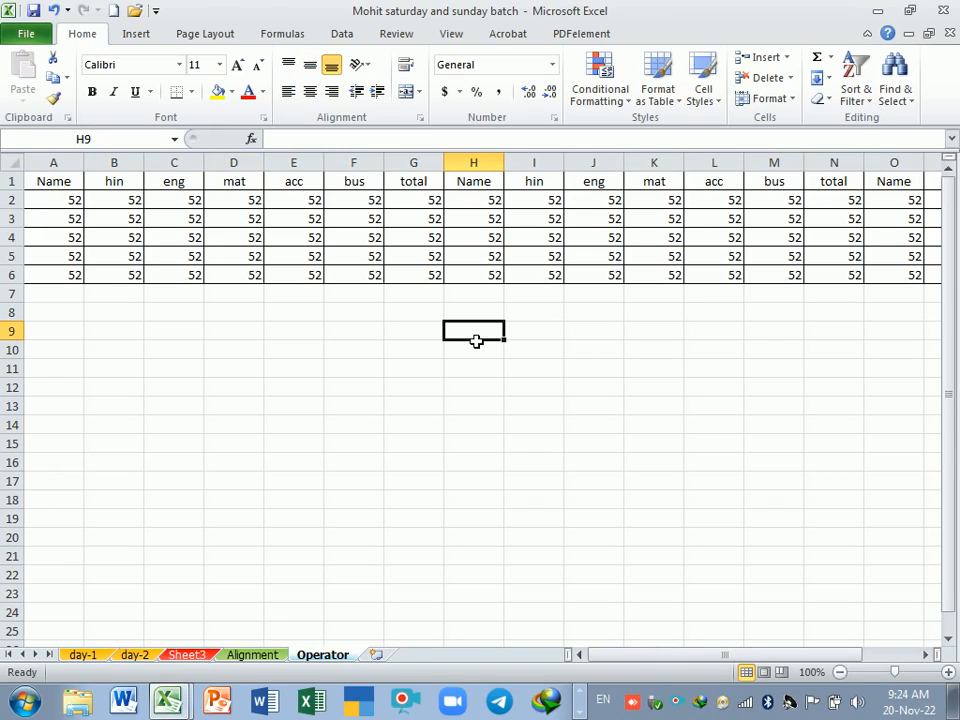
# Narrow columns H and I of the Operator sheet by hand
pyautogui.moveTo(505, 164); pyautogui.dragTo(491, 166)
pyautogui.moveTo(549, 175); pyautogui.dragTo(546, 175)
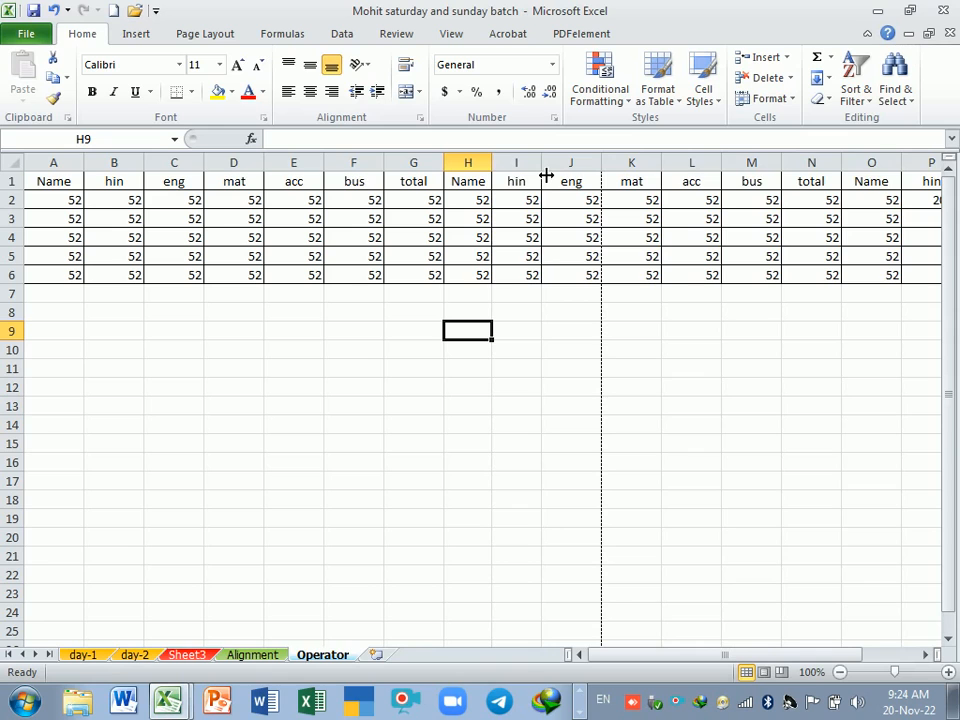
# AutoFit all columns of the Operator sheet to their contents, and undo the AutoFit
pyautogui.click(18, 166)
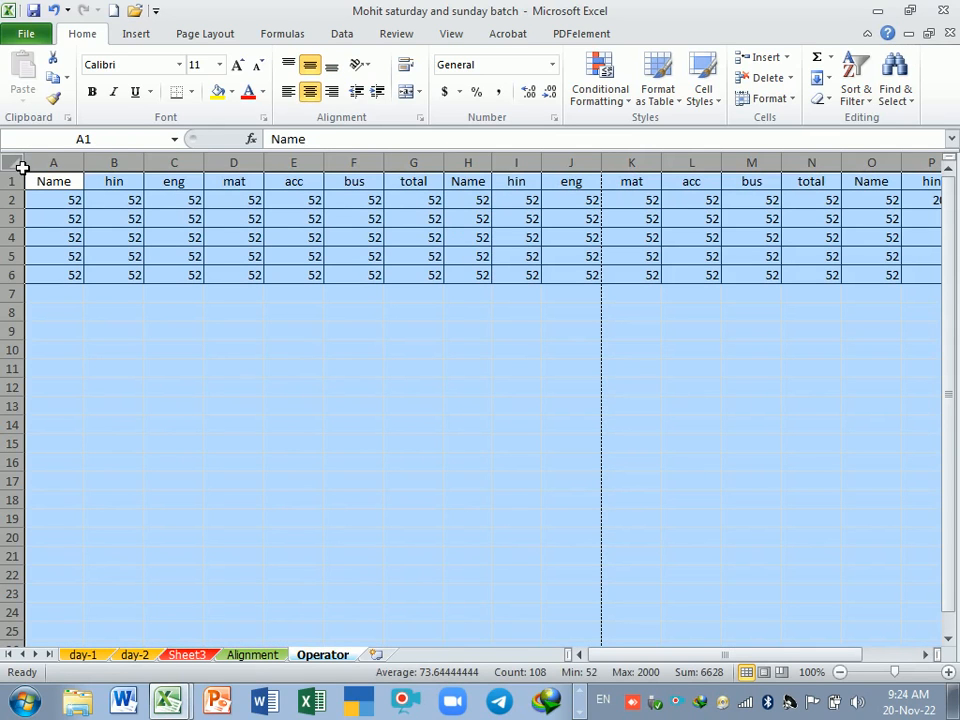
pyautogui.doubleClick(270, 169)
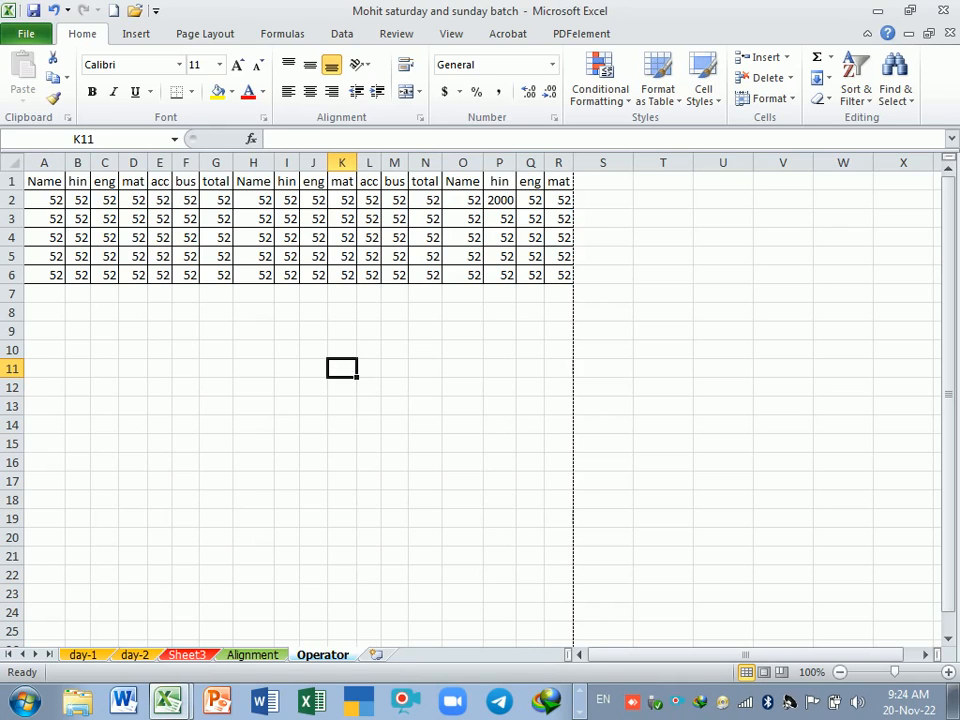
pyautogui.hotkey('ctrl', 'z')
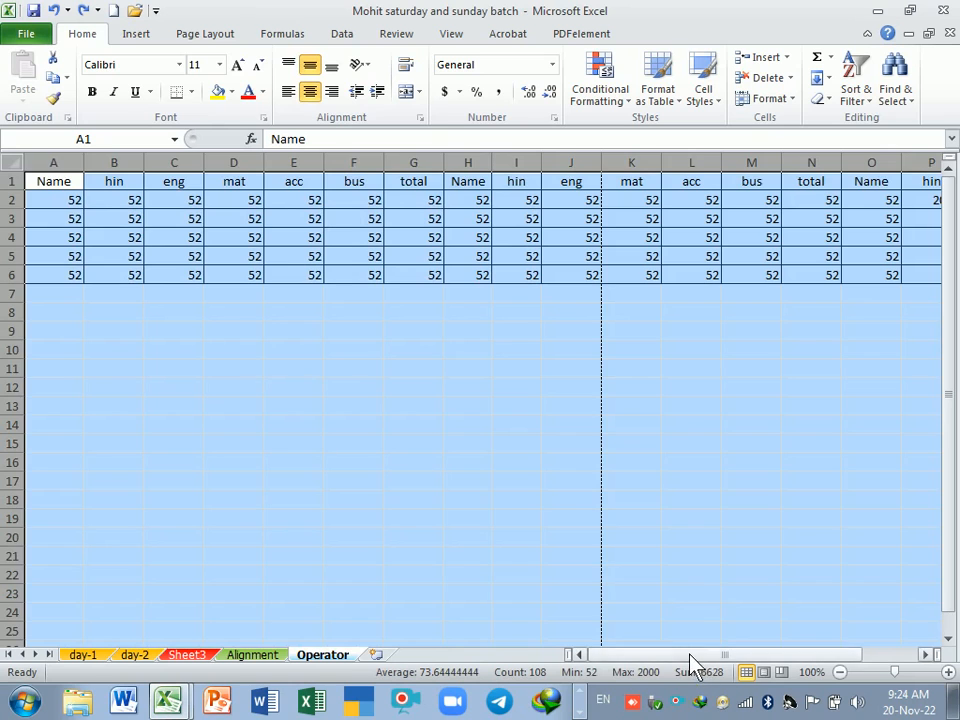
pyautogui.moveTo(690, 656)
pyautogui.mouseDown()
pyautogui.moveTo(763, 656)
pyautogui.moveTo(690, 662)
pyautogui.mouseUp()
pyautogui.click(467, 424)
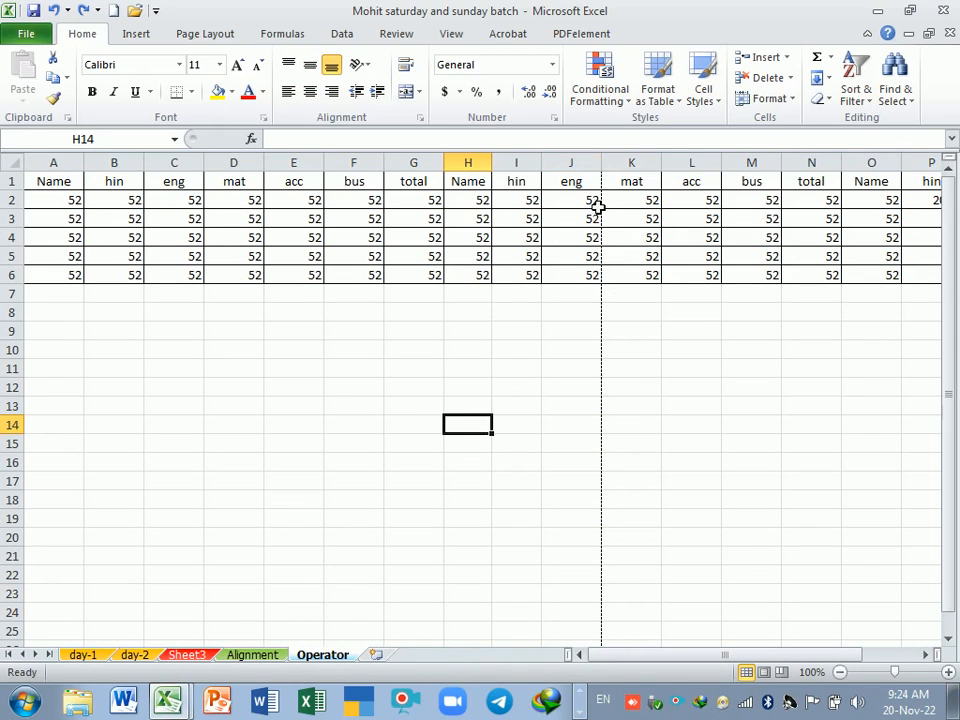
# Examine the page break lines further down the Operator sheet, and return to the table
pyautogui.scroll(-10, 585, 422)
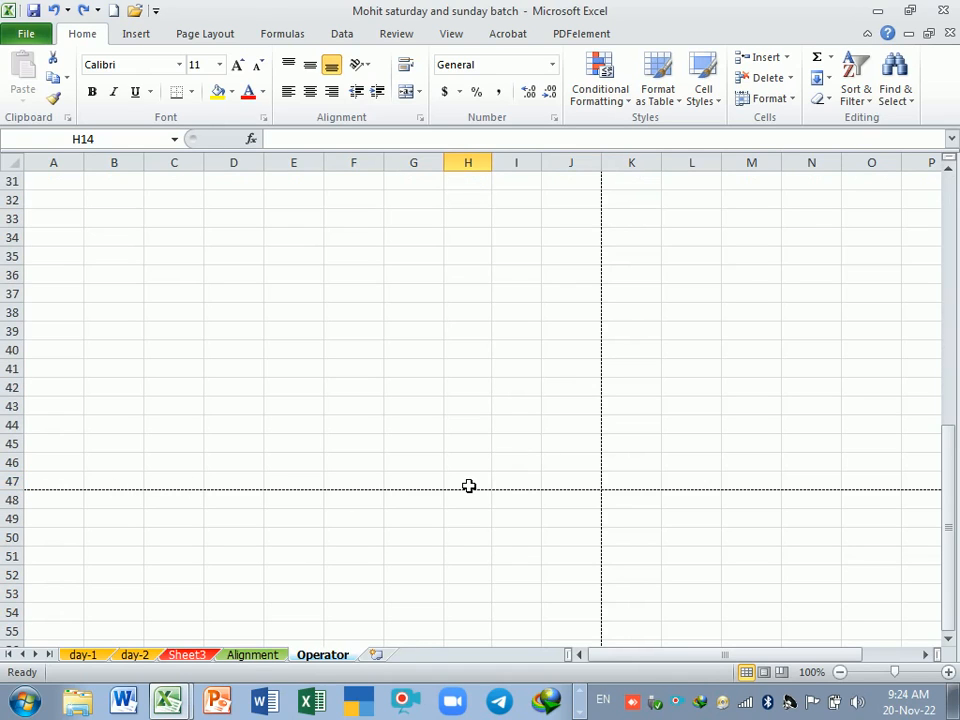
pyautogui.scroll(-7, 468, 487)
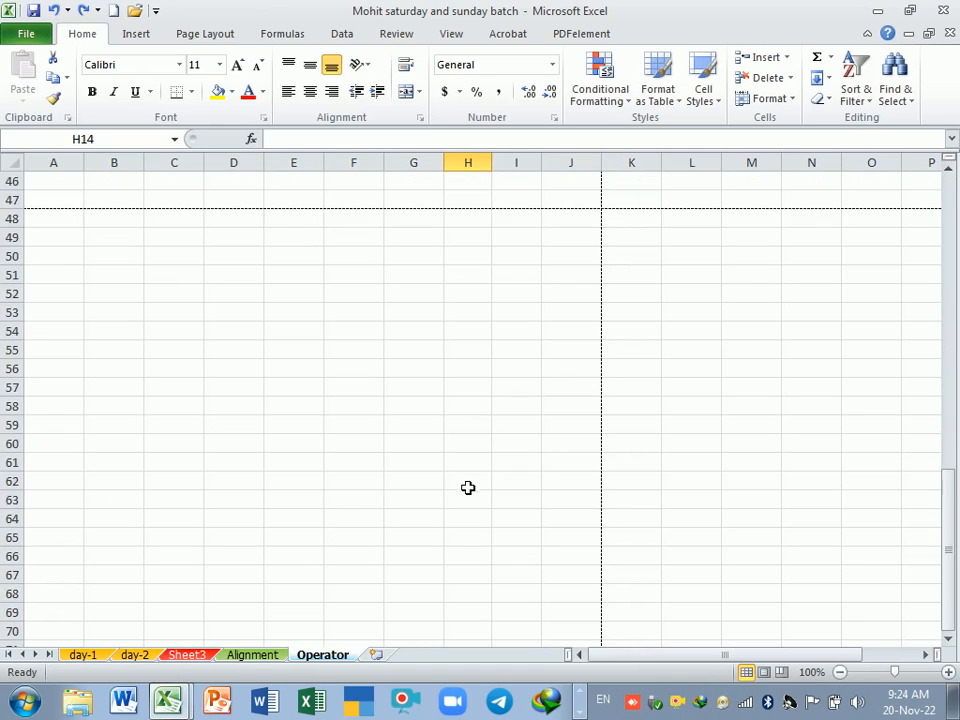
pyautogui.scroll(17, 231, 479)
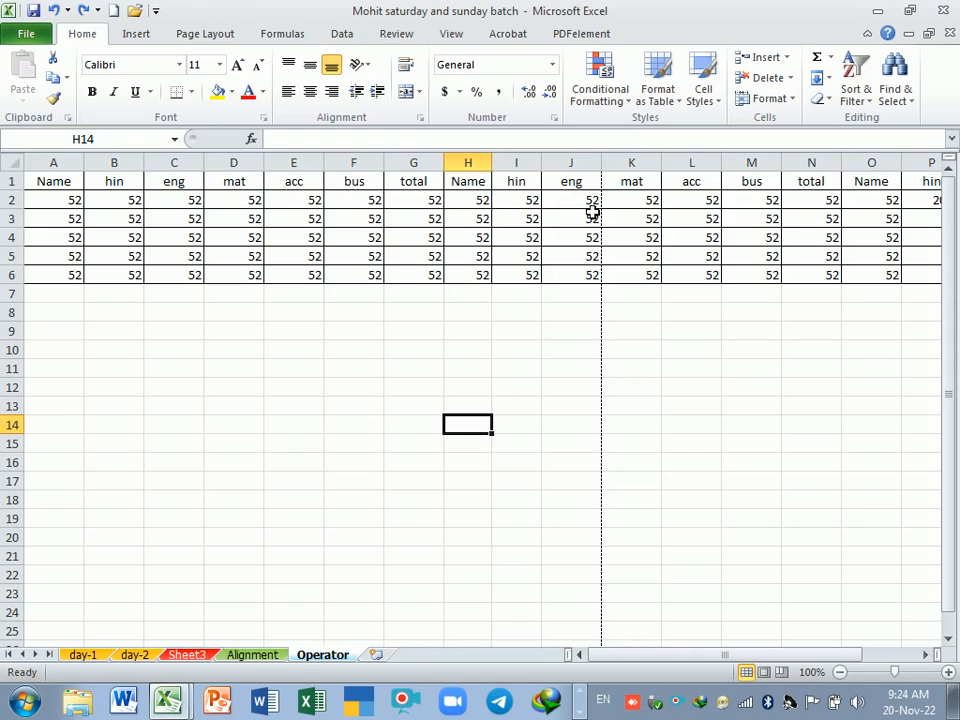
# AutoFit all columns of the Operator sheet to their contents, trying one uniform column width in between
pyautogui.click(14, 164)
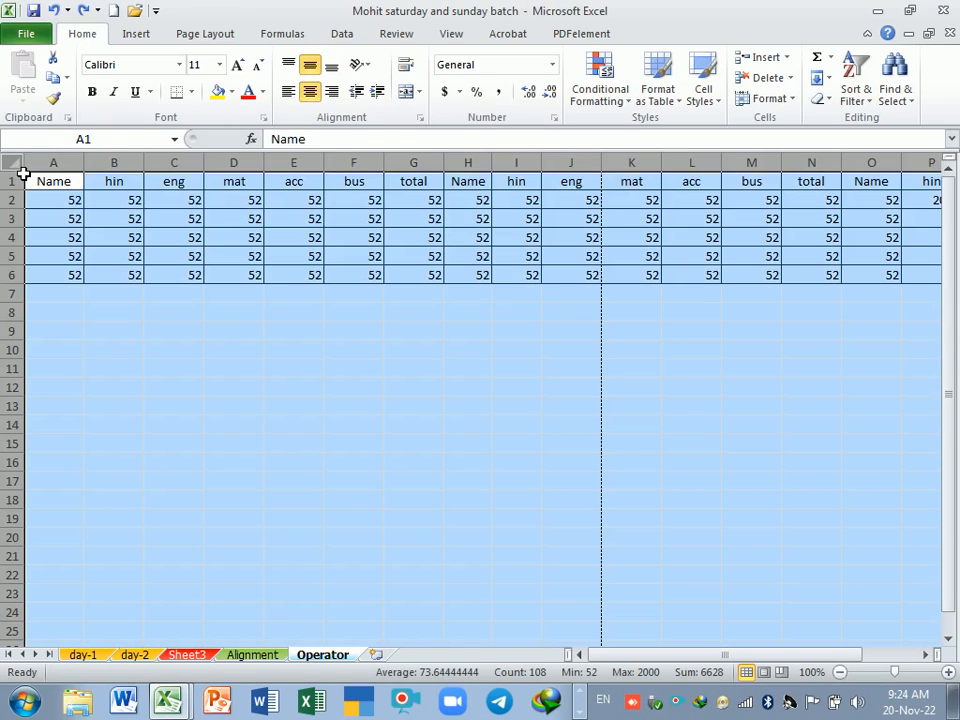
pyautogui.doubleClick(391, 172)
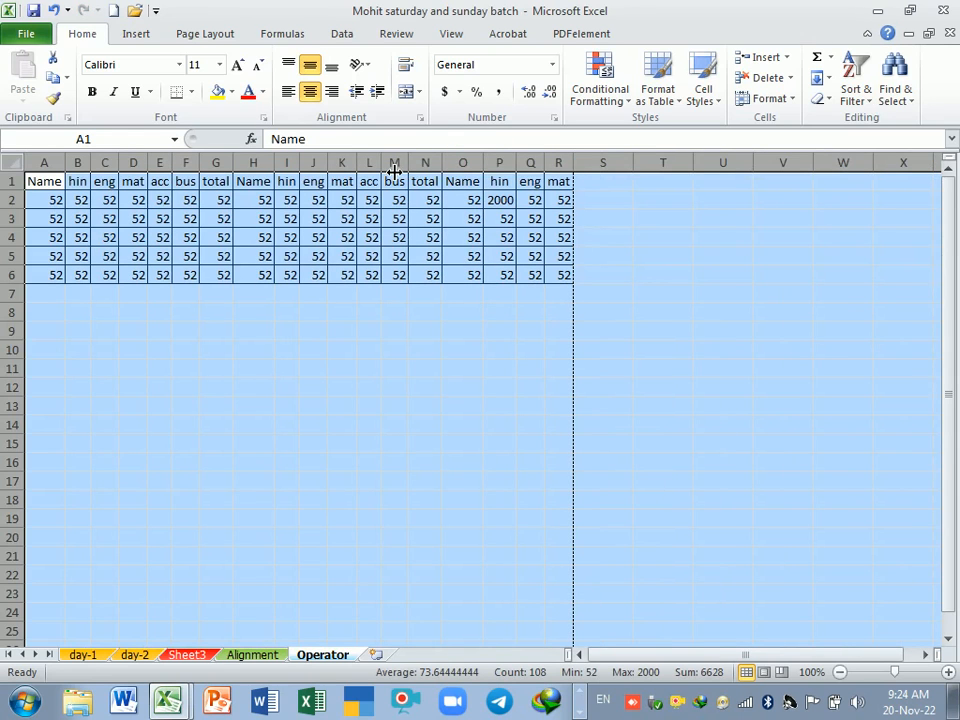
pyautogui.moveTo(394, 170); pyautogui.dragTo(418, 168)
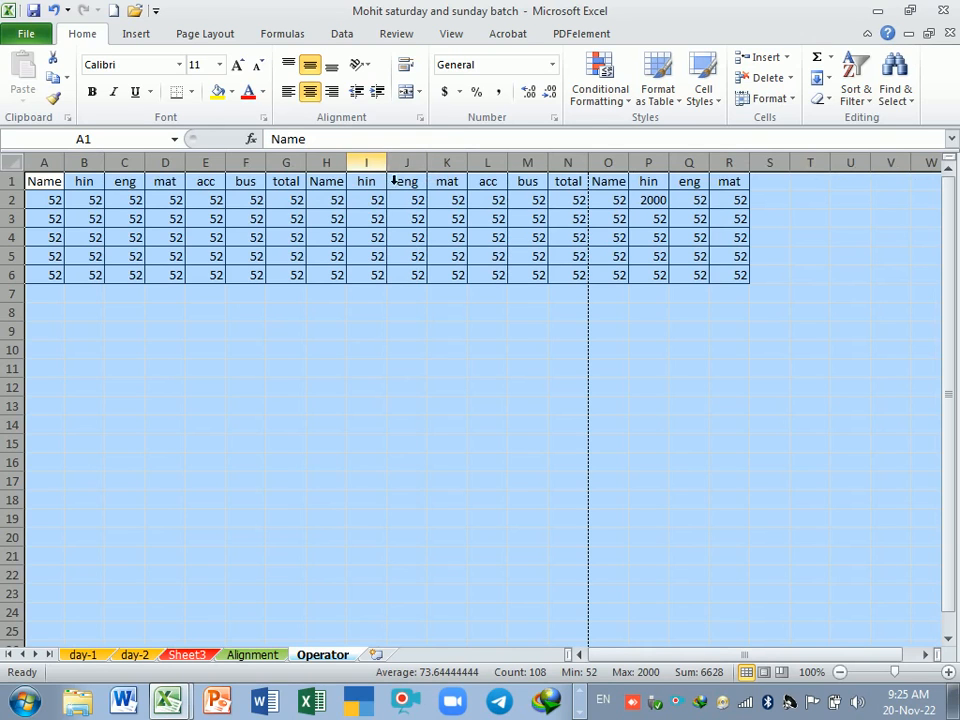
pyautogui.doubleClick(389, 167)
pyautogui.click(474, 343)
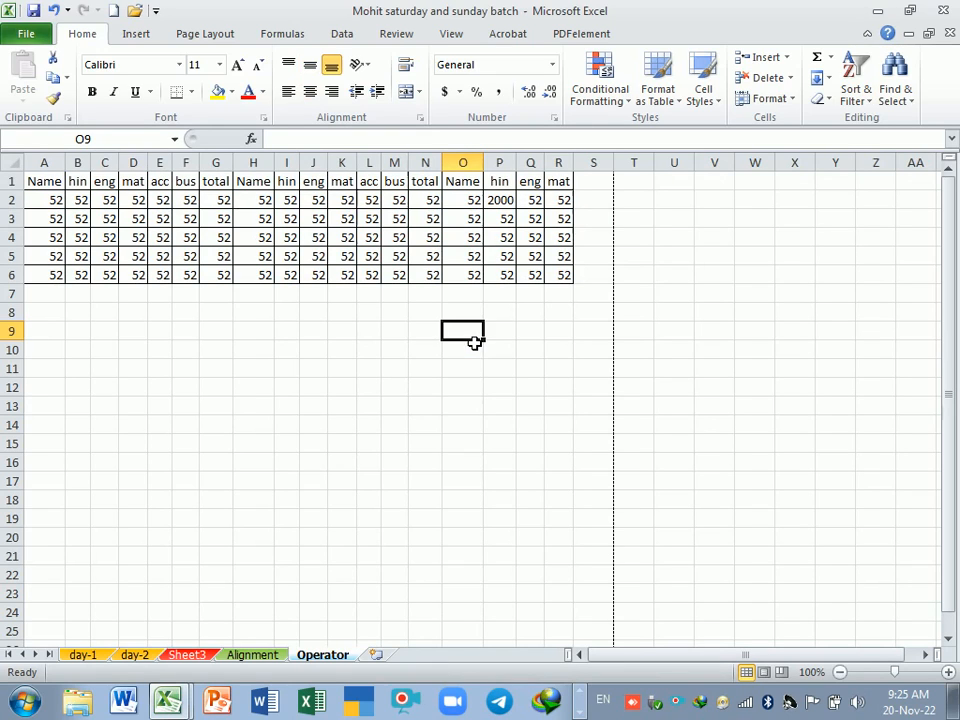
pyautogui.click(463, 188)
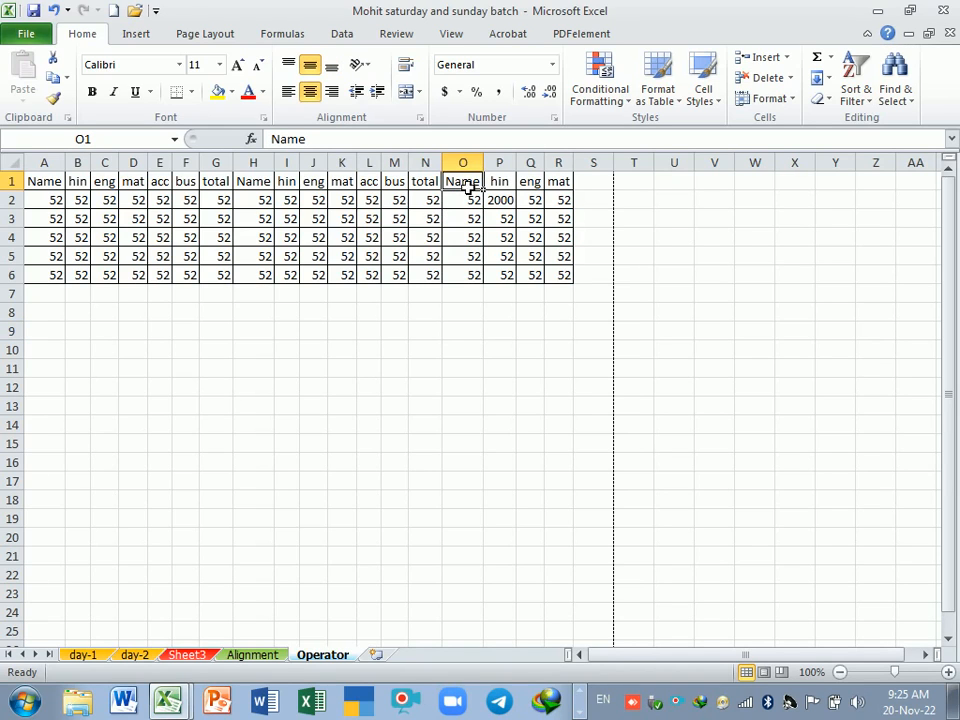
pyautogui.moveTo(470, 186); pyautogui.dragTo(467, 291)
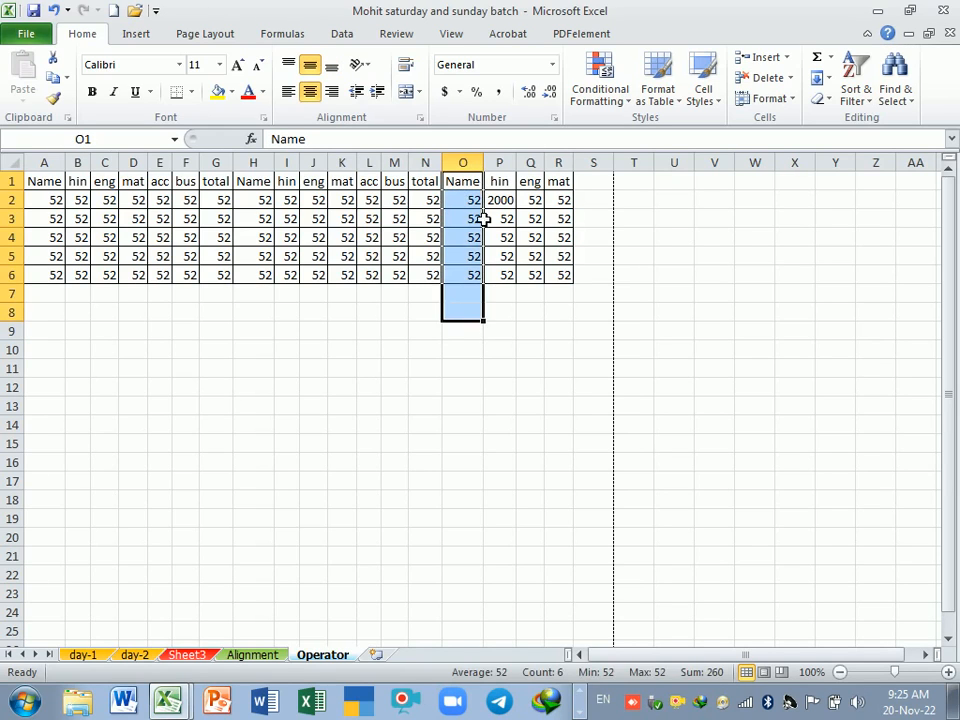
pyautogui.click(471, 189)
pyautogui.moveTo(476, 205); pyautogui.dragTo(476, 279)
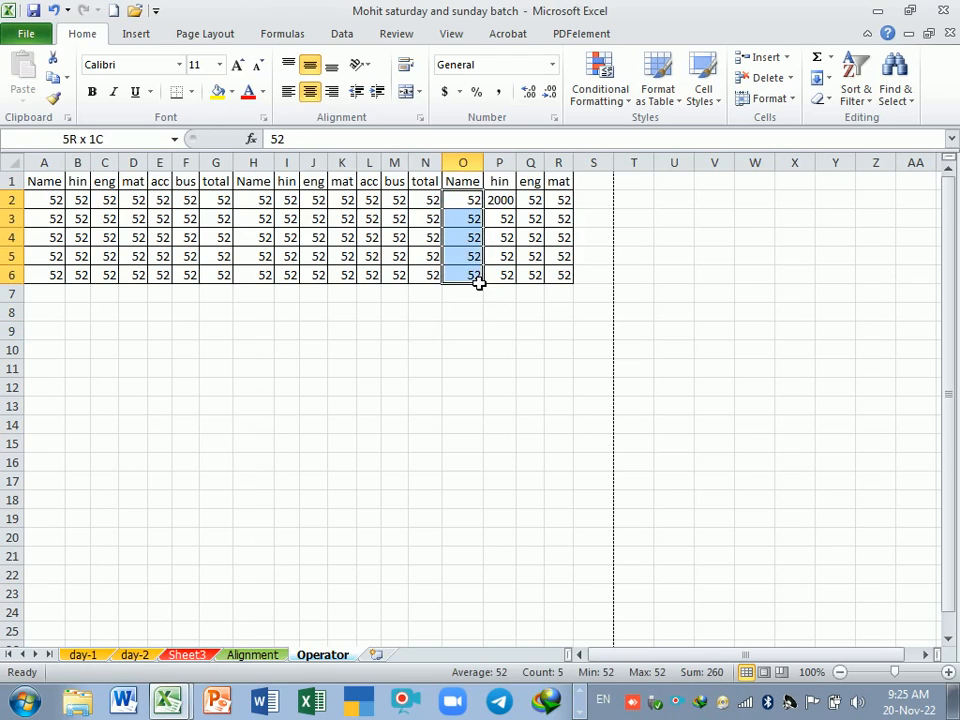
pyautogui.click(476, 186)
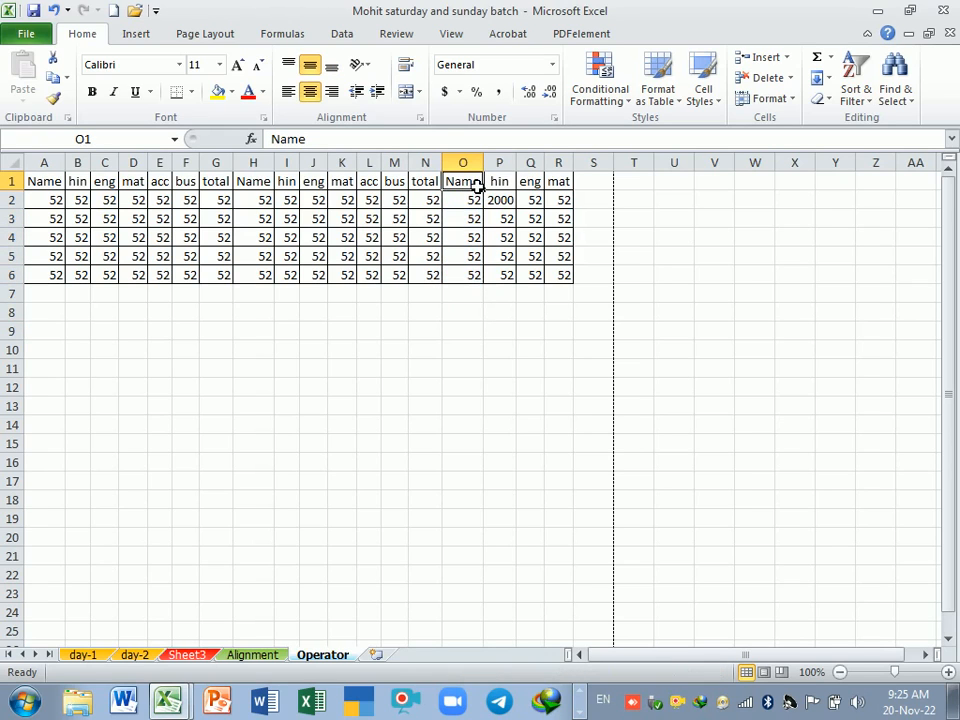
# Enter "computer" in cell O8, and AutoFit column O to the text
pyautogui.click(465, 316)
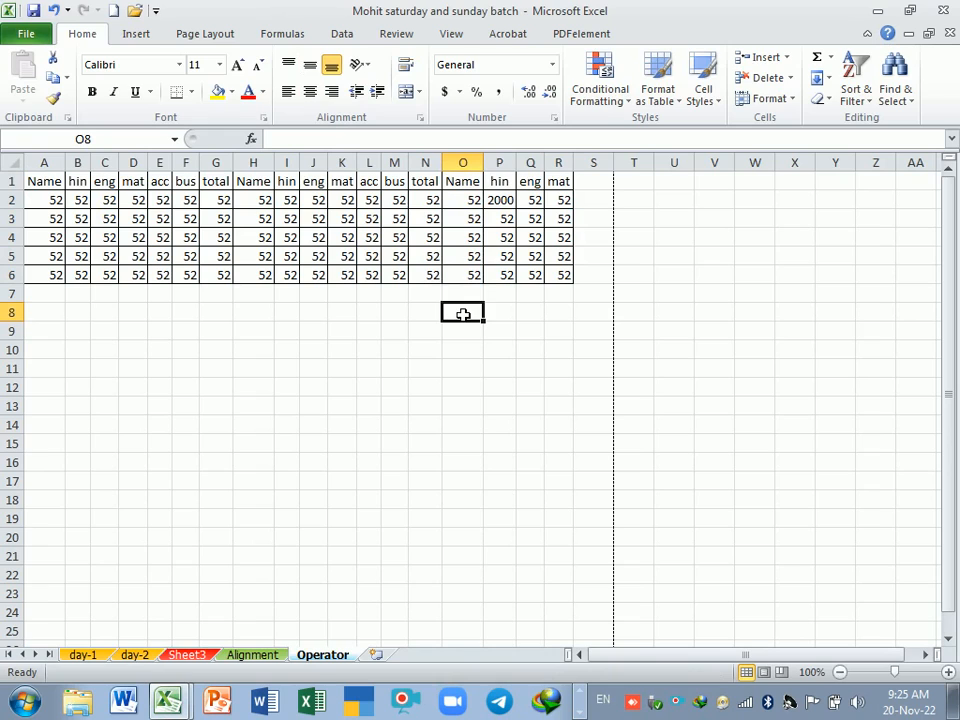
pyautogui.write('computer')
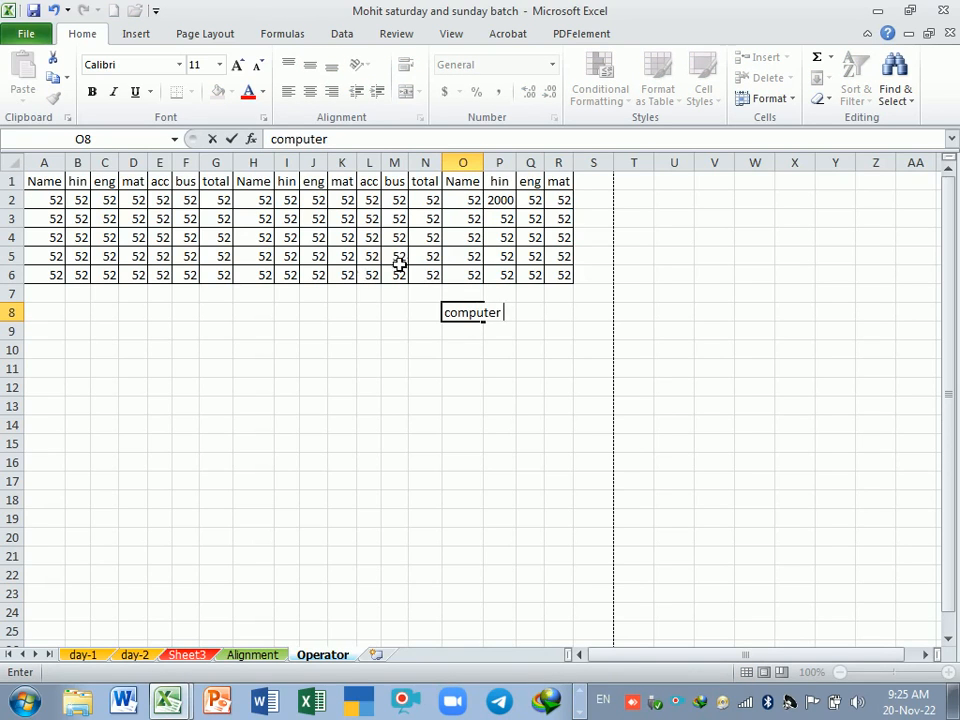
pyautogui.click(542, 366)
pyautogui.click(470, 320)
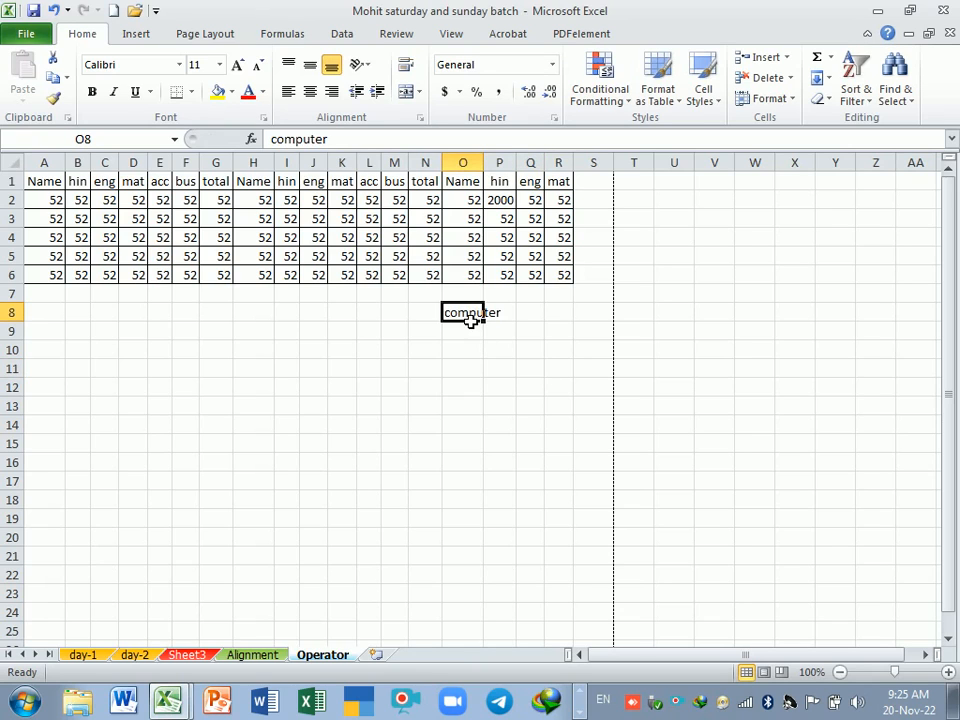
pyautogui.doubleClick(488, 172)
pyautogui.click(491, 349)
pyautogui.click(495, 312)
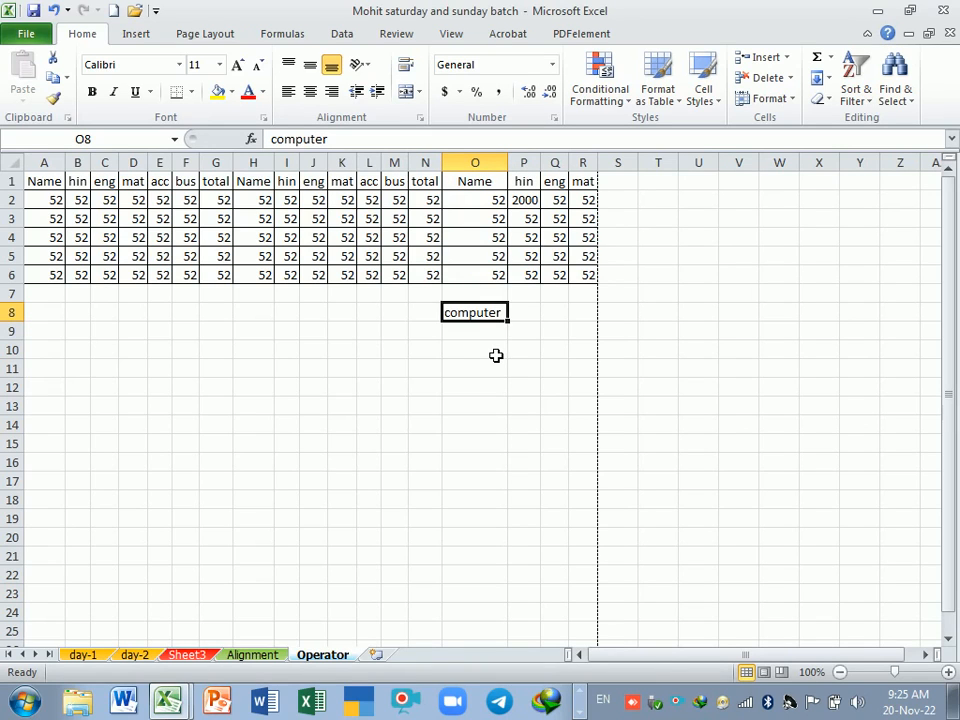
# Clear cell O8, and undo the clearing, column O's AutoFit and the text entry
pyautogui.press('Delete')
pyautogui.hotkey('ctrl', 'z')
pyautogui.hotkey('ctrl', 'z')
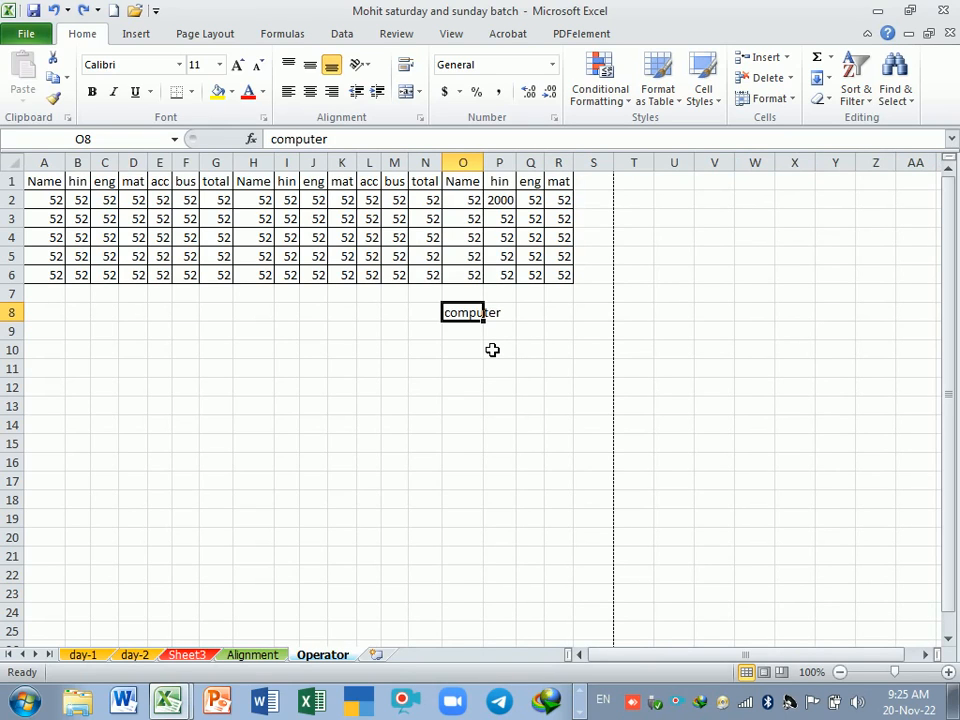
pyautogui.hotkey('ctrl', 'z')
pyautogui.click(470, 372)
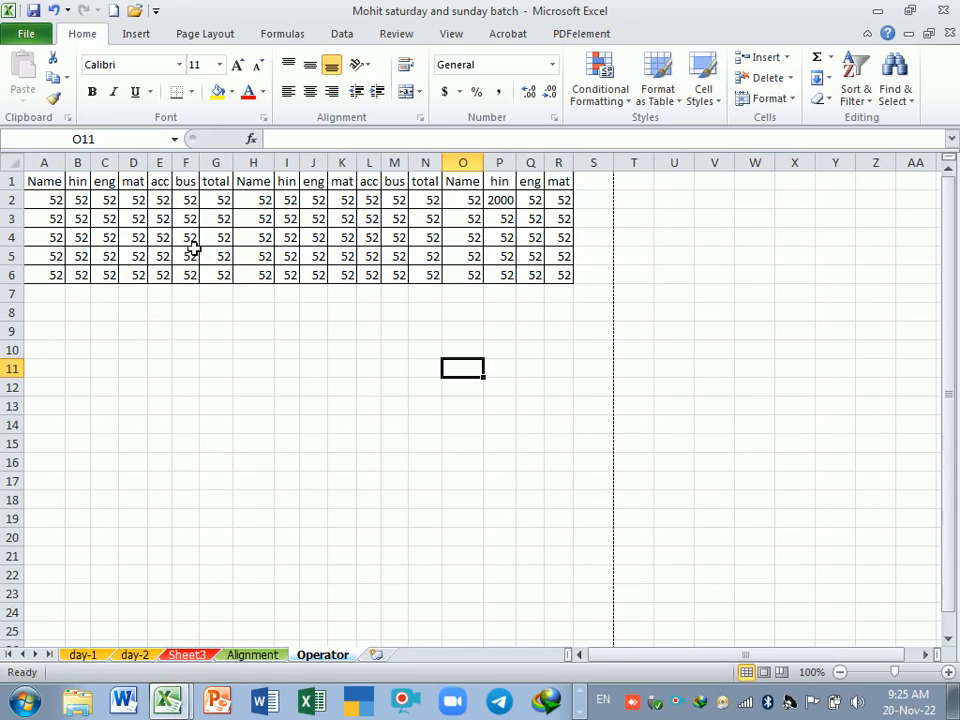
# Rotate the header text in A1:R1 to -45 degrees, and undo the rotation
pyautogui.click(57, 185)
pyautogui.moveTo(58, 190); pyautogui.dragTo(556, 190)
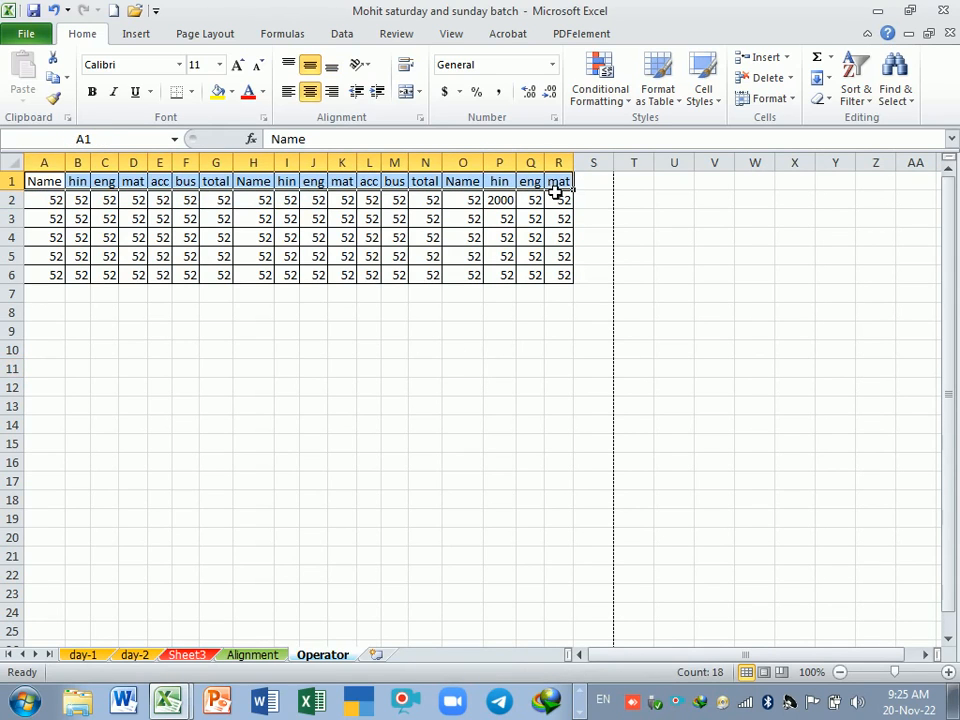
pyautogui.hotkey('ctrl', '1')
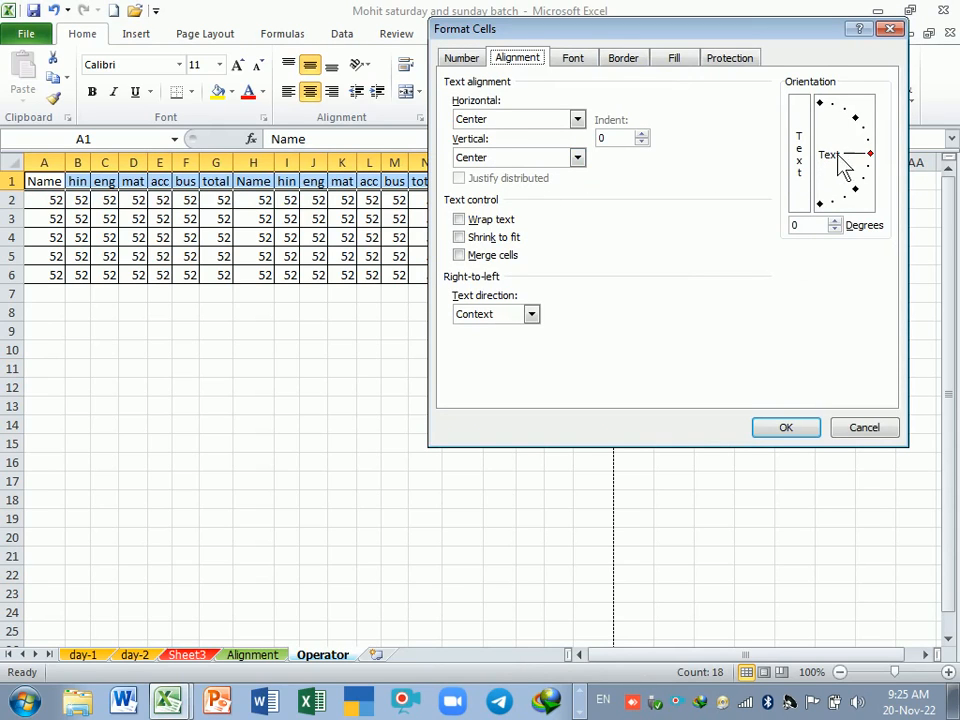
pyautogui.moveTo(853, 167); pyautogui.dragTo(852, 195)
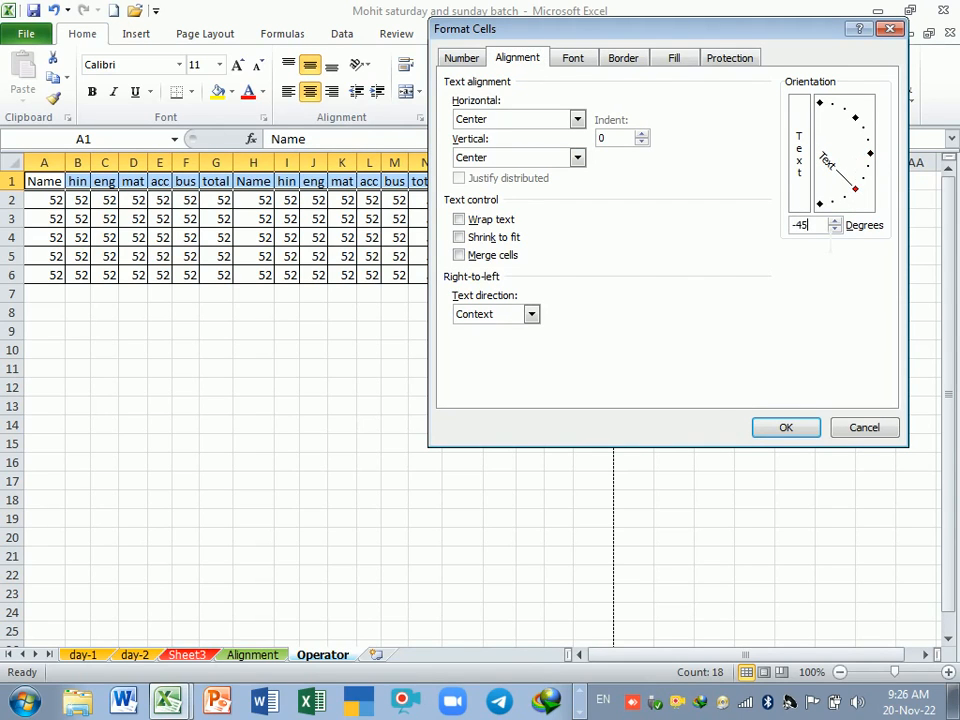
pyautogui.click(808, 426)
pyautogui.click(428, 428)
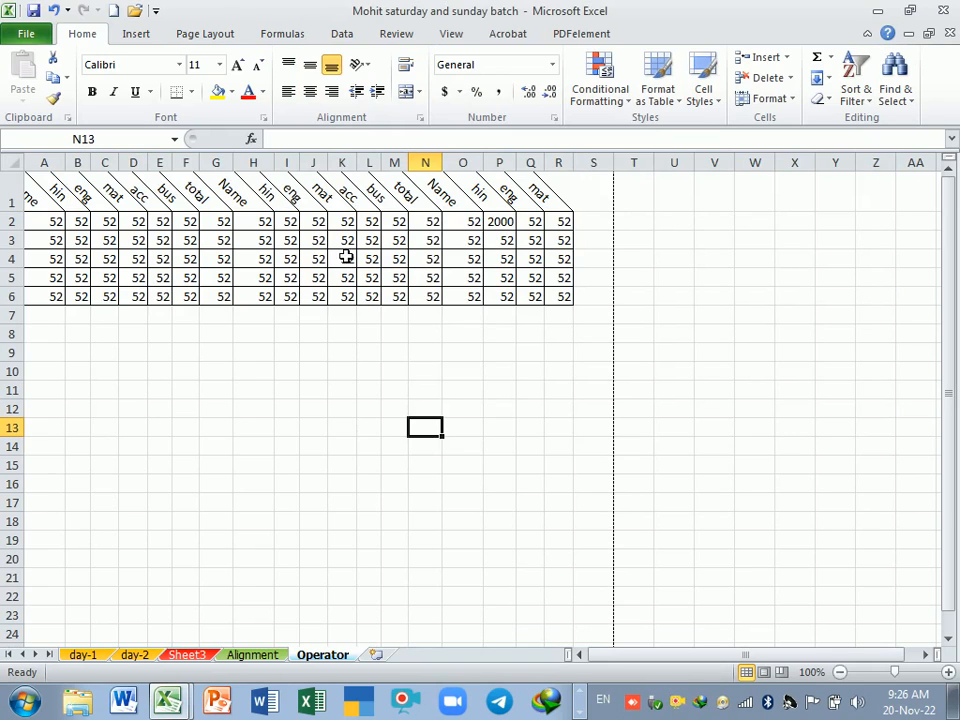
pyautogui.hotkey('ctrl', 'z')
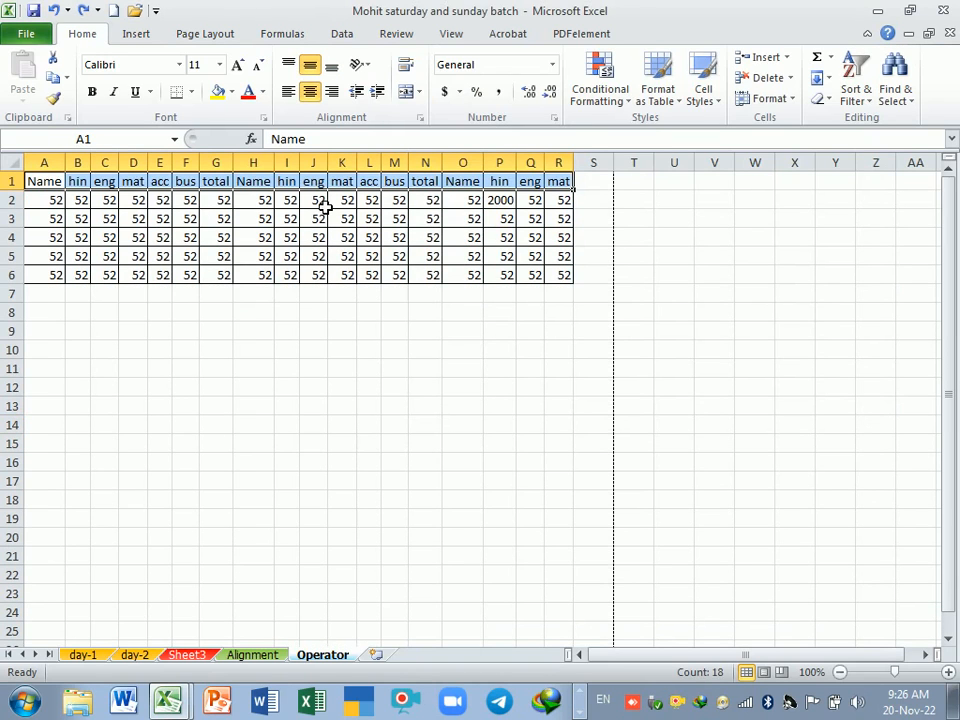
# Rotate the header text in A1:R1 upward to 44 degrees
pyautogui.hotkey('ctrl', '1')
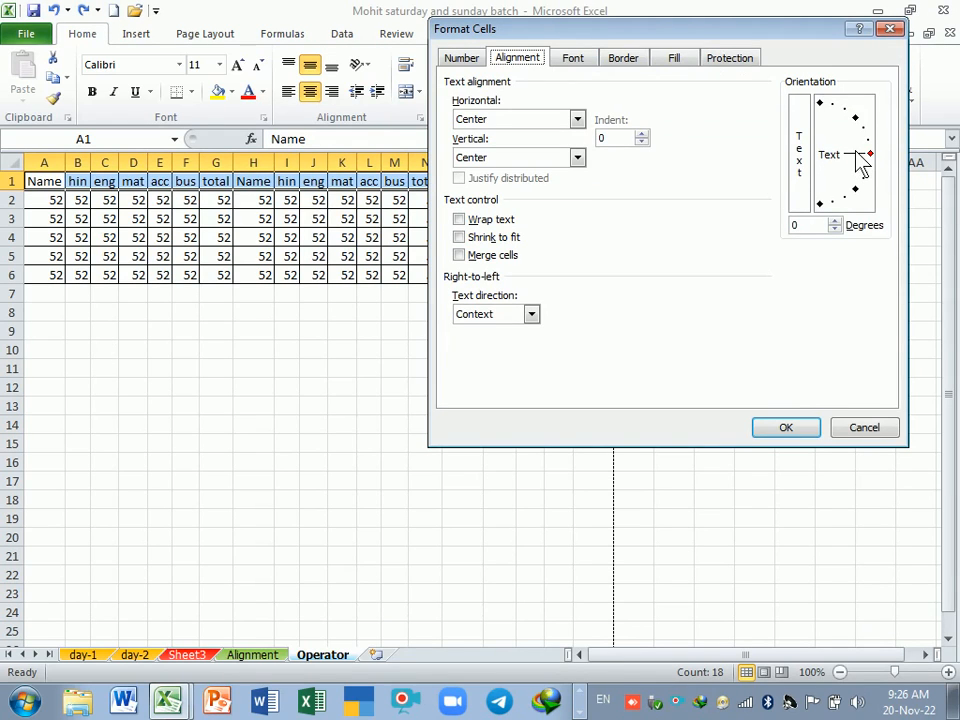
pyautogui.moveTo(856, 152); pyautogui.dragTo(855, 124)
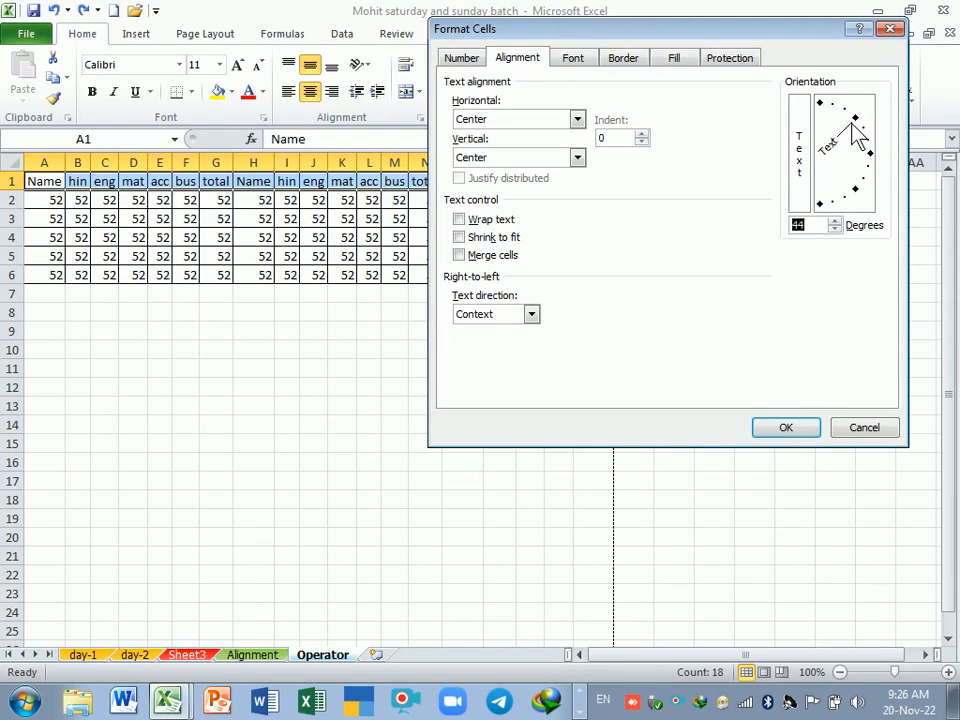
pyautogui.click(783, 430)
pyautogui.click(465, 414)
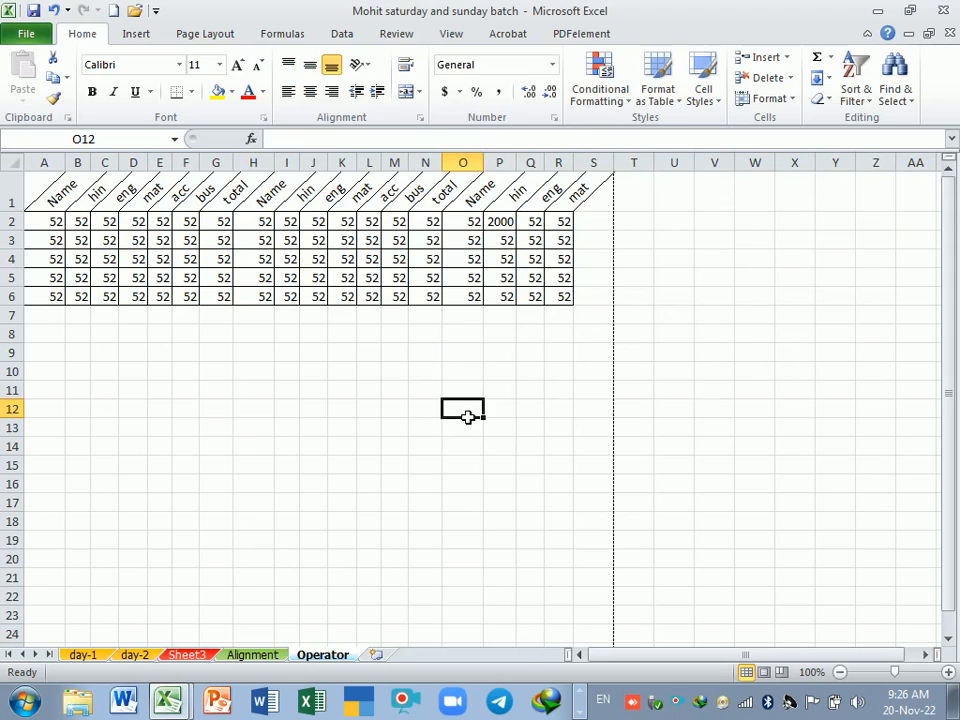
# Undo the last header rotation, and rotate the header text in A1:R1 to 90 degrees
pyautogui.hotkey('ctrl', 'z')
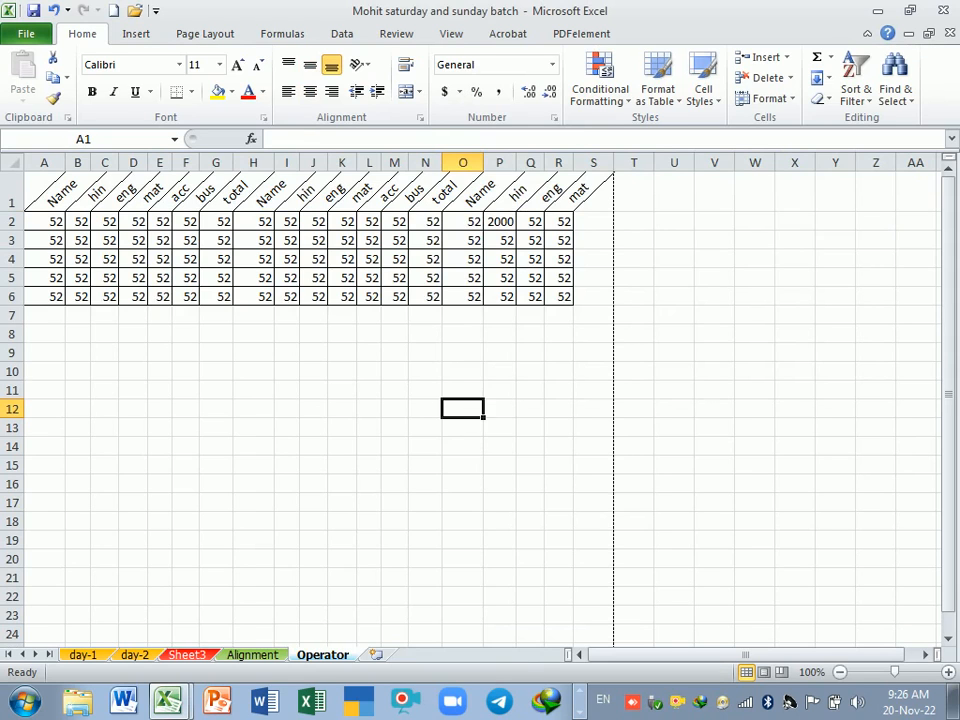
pyautogui.hotkey('ctrl', '1')
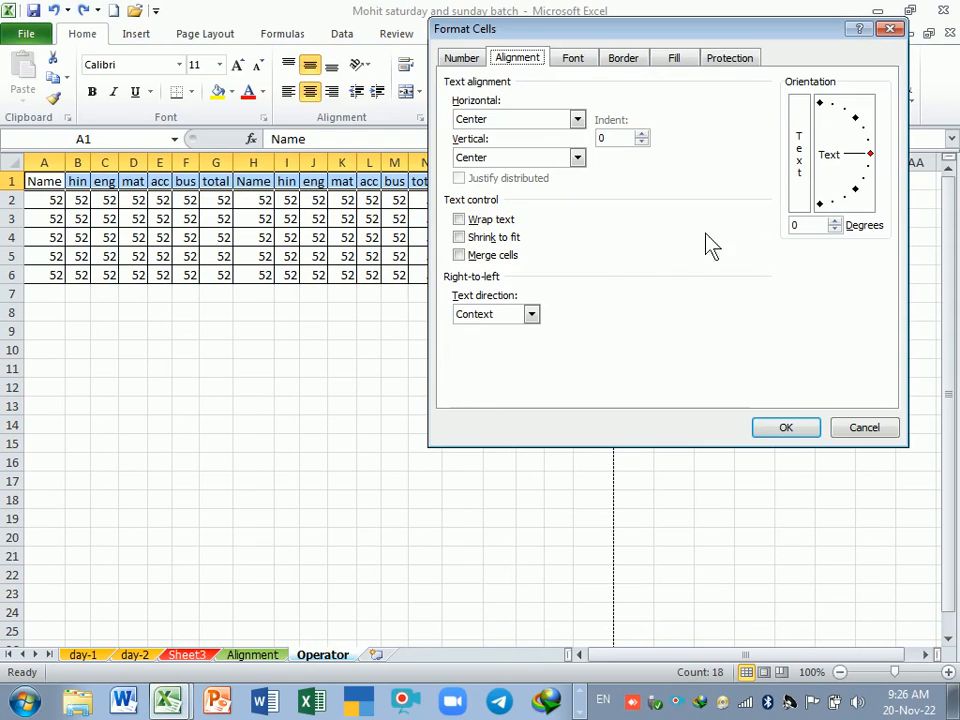
pyautogui.moveTo(857, 161); pyautogui.dragTo(820, 140)
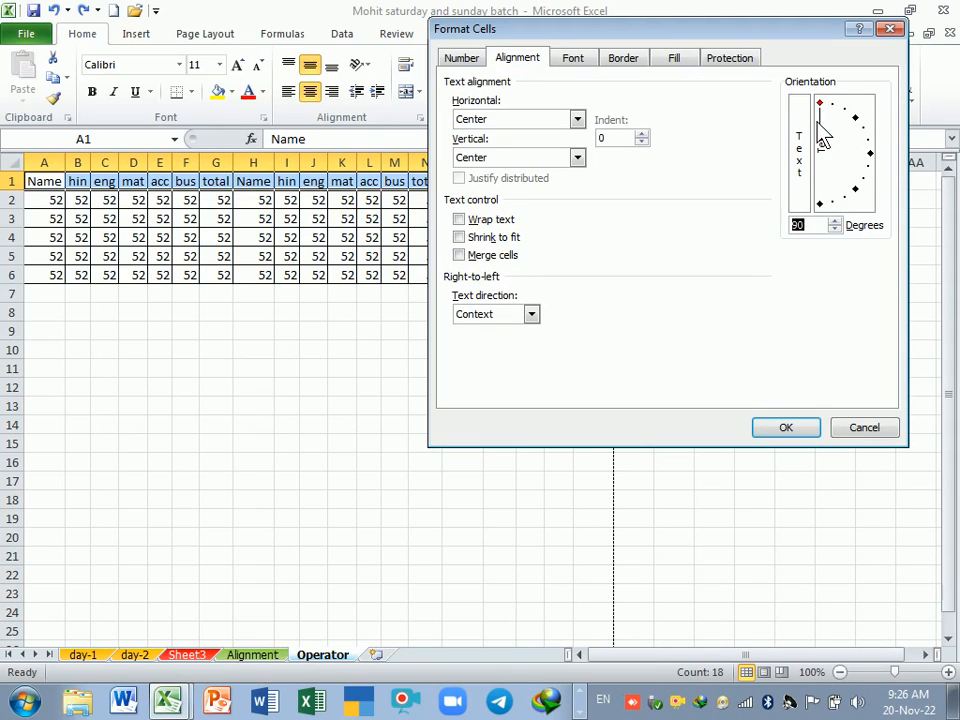
pyautogui.click(786, 431)
pyautogui.click(400, 430)
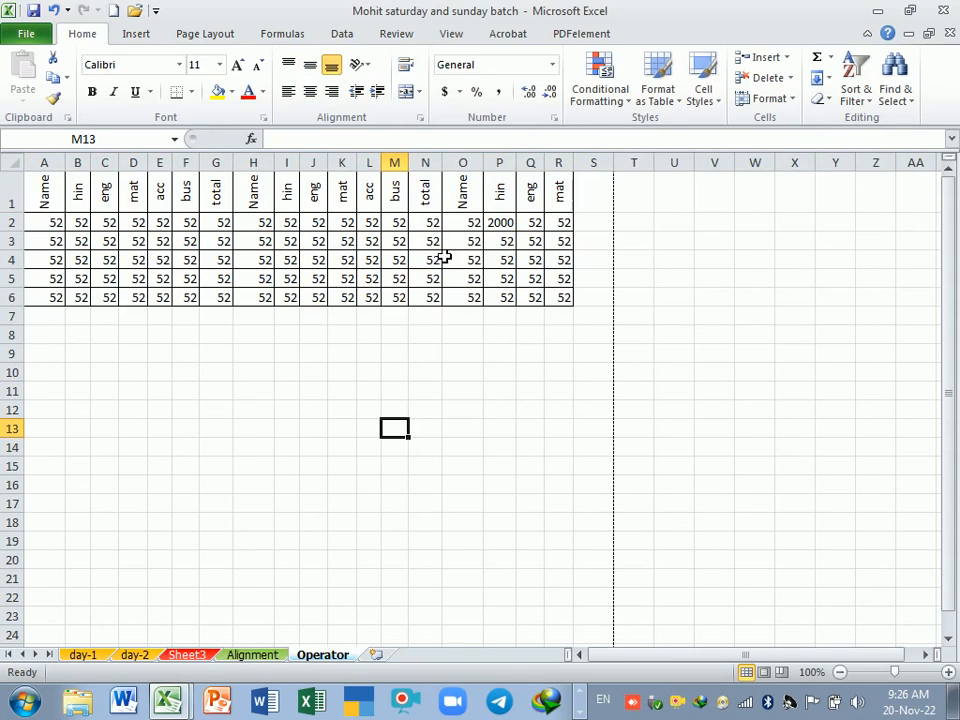
# AutoFit all the sheet's columns to the vertical headers and values, and AutoFit column P again to its numbers
pyautogui.click(16, 167)
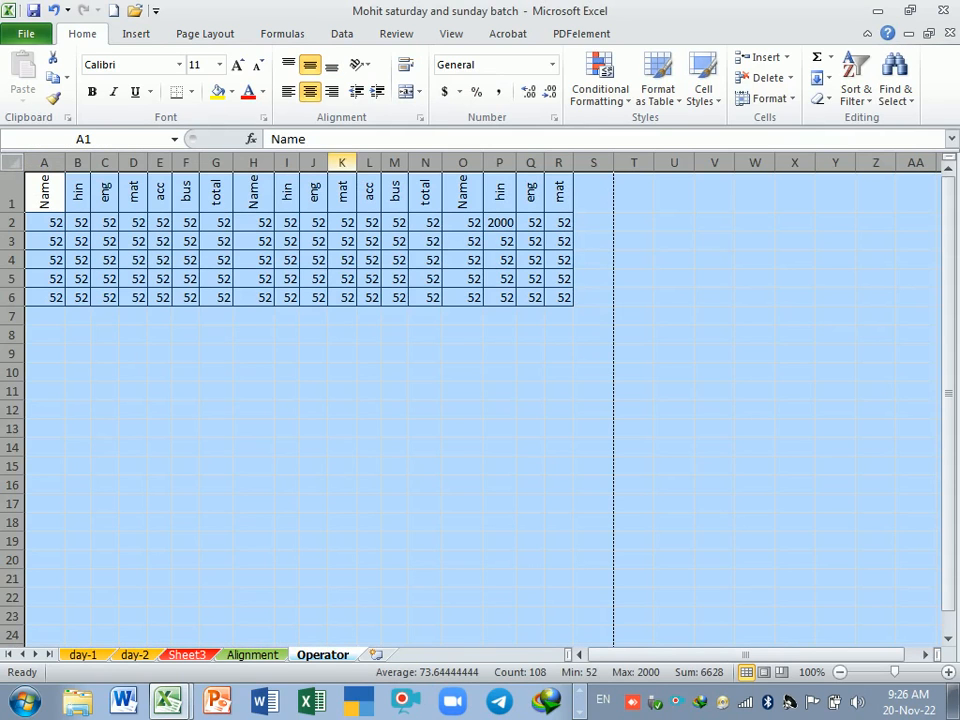
pyautogui.moveTo(334, 167); pyautogui.dragTo(334, 168)
pyautogui.click(377, 413)
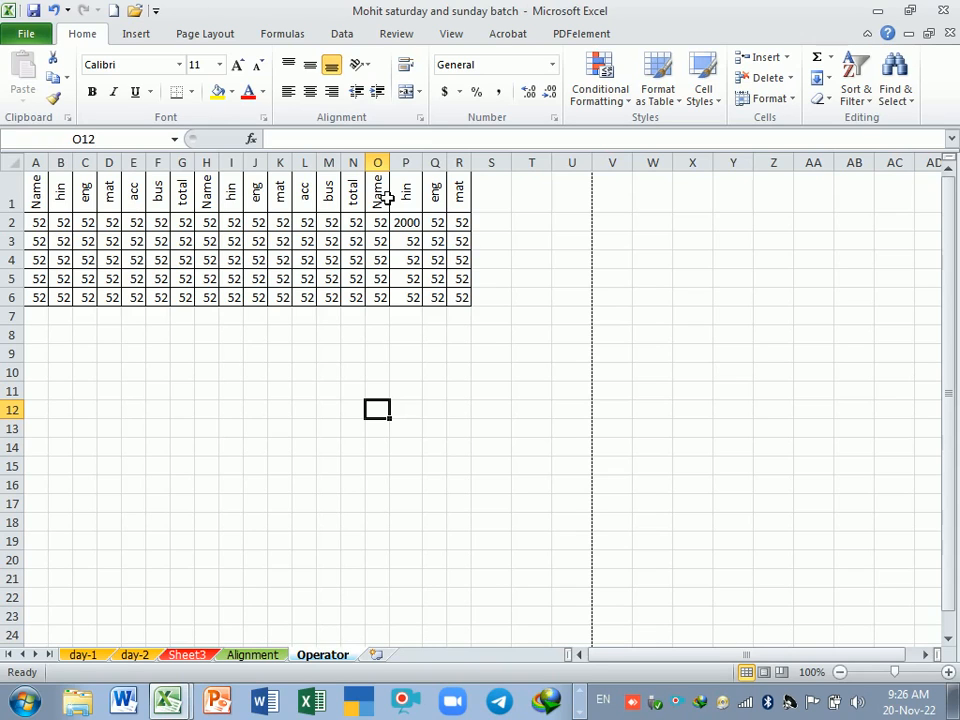
pyautogui.keyDown('ctrl'); pyautogui.scroll(1, 520, 465); pyautogui.keyUp('ctrl')
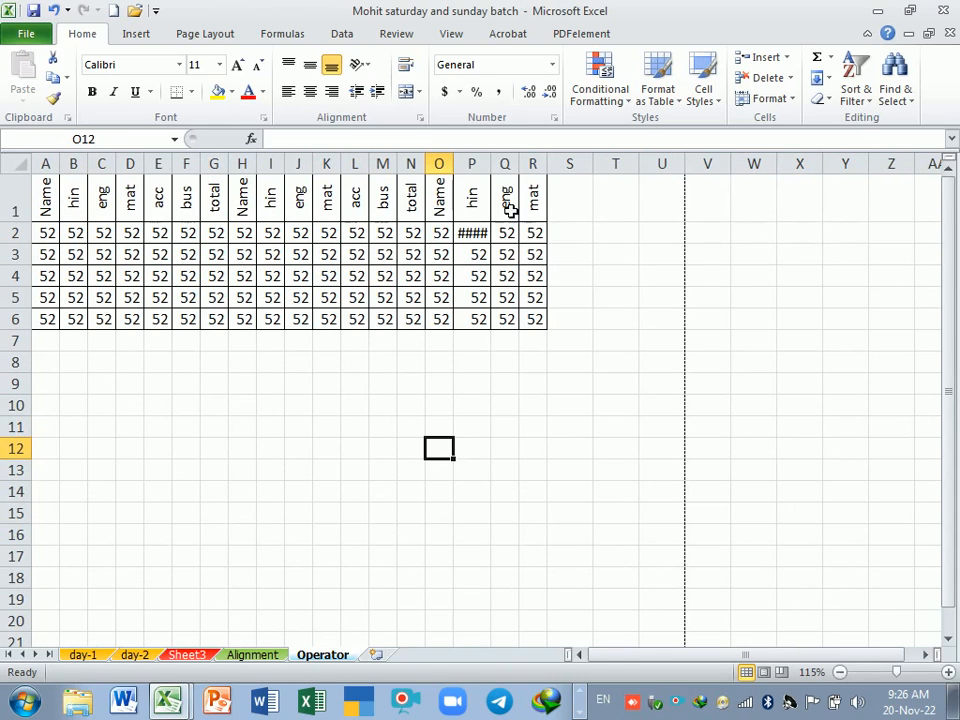
pyautogui.doubleClick(491, 164)
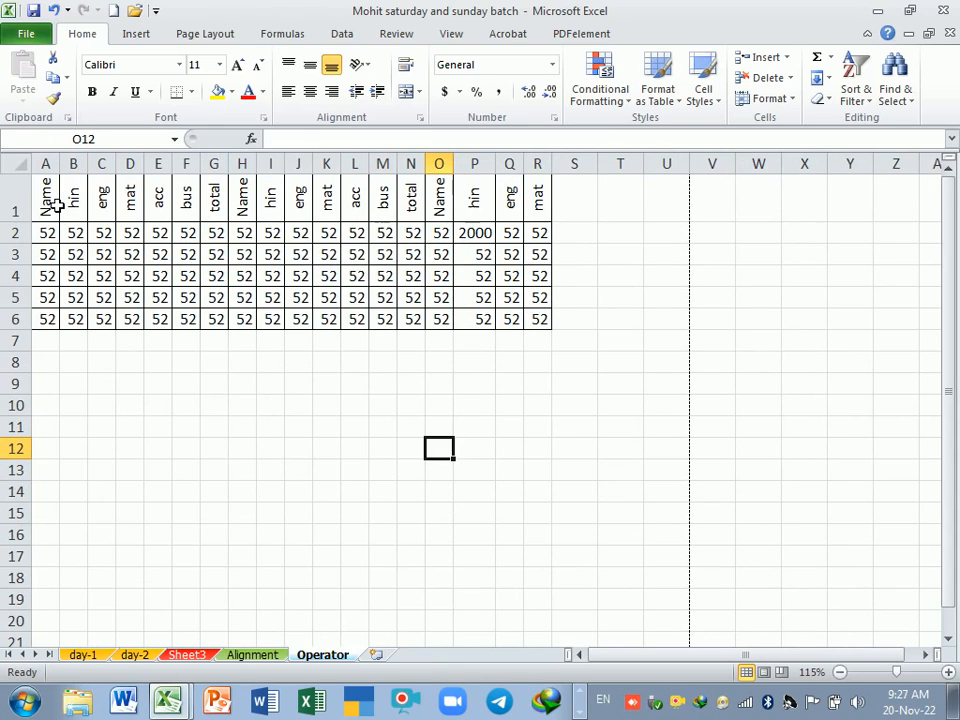
# Set the header text orientation in A1:R1 to 0 degrees
pyautogui.moveTo(57, 205); pyautogui.dragTo(537, 204)
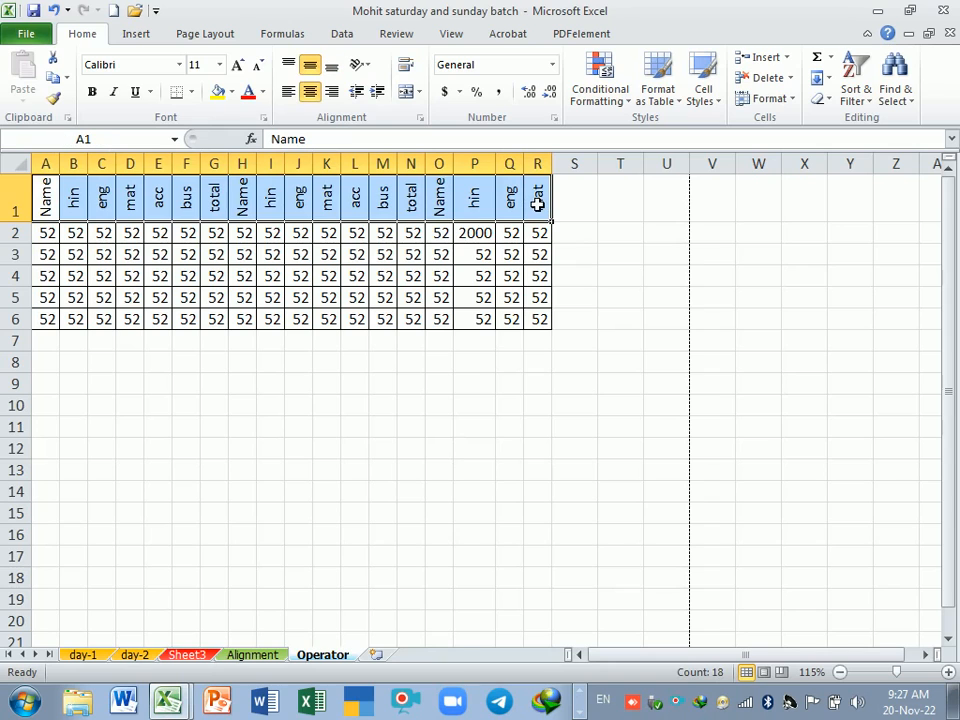
pyautogui.hotkey('ctrl', '1')
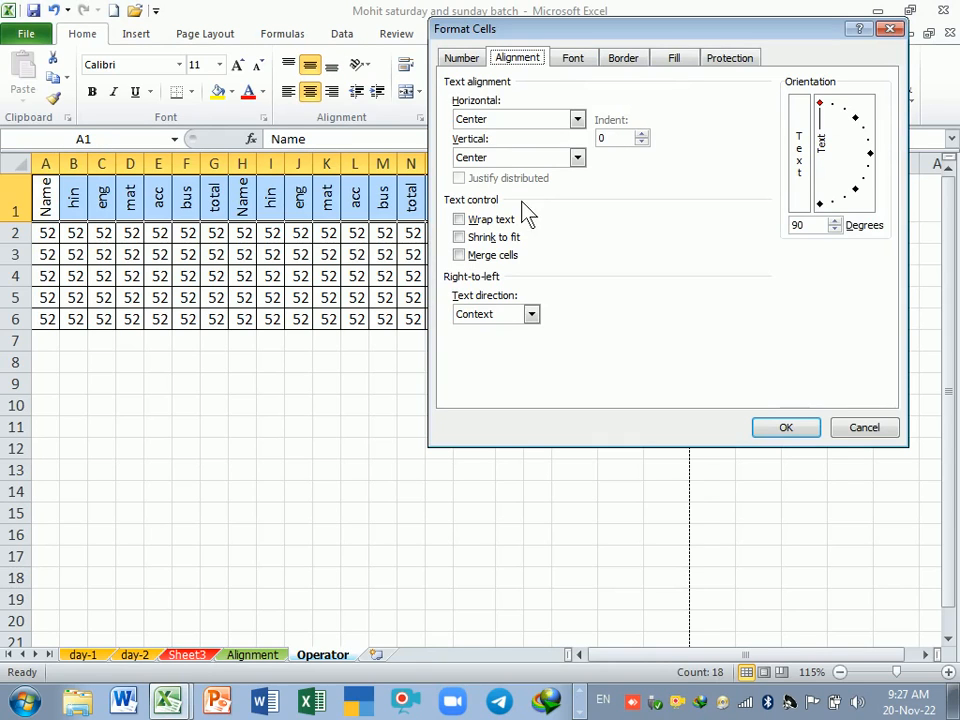
pyautogui.click(869, 154)
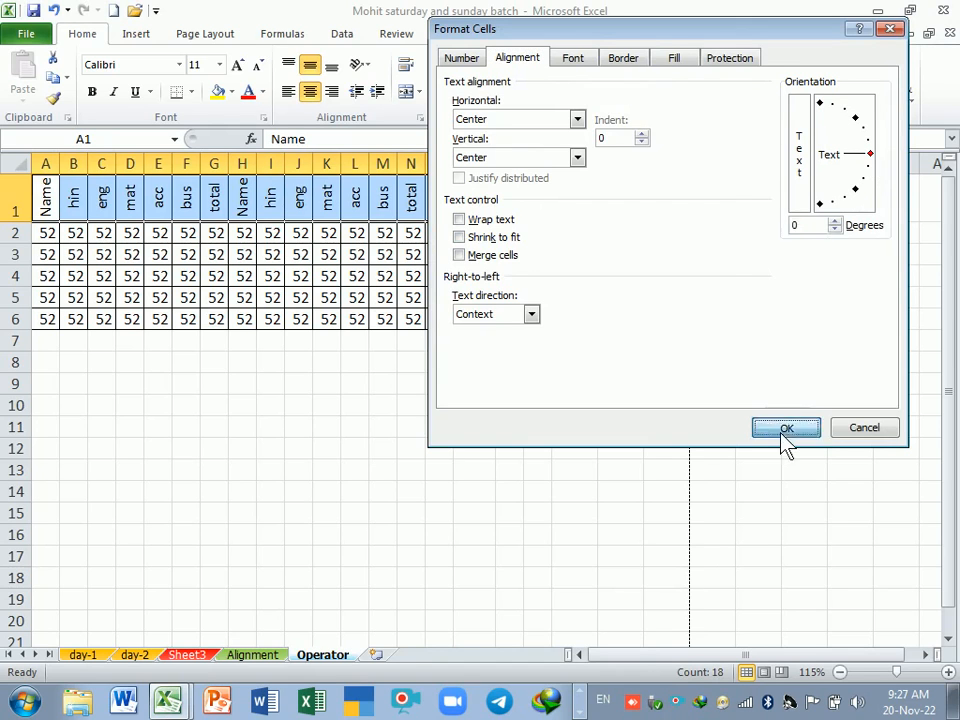
pyautogui.click(786, 430)
pyautogui.moveTo(489, 441); pyautogui.dragTo(478, 422)
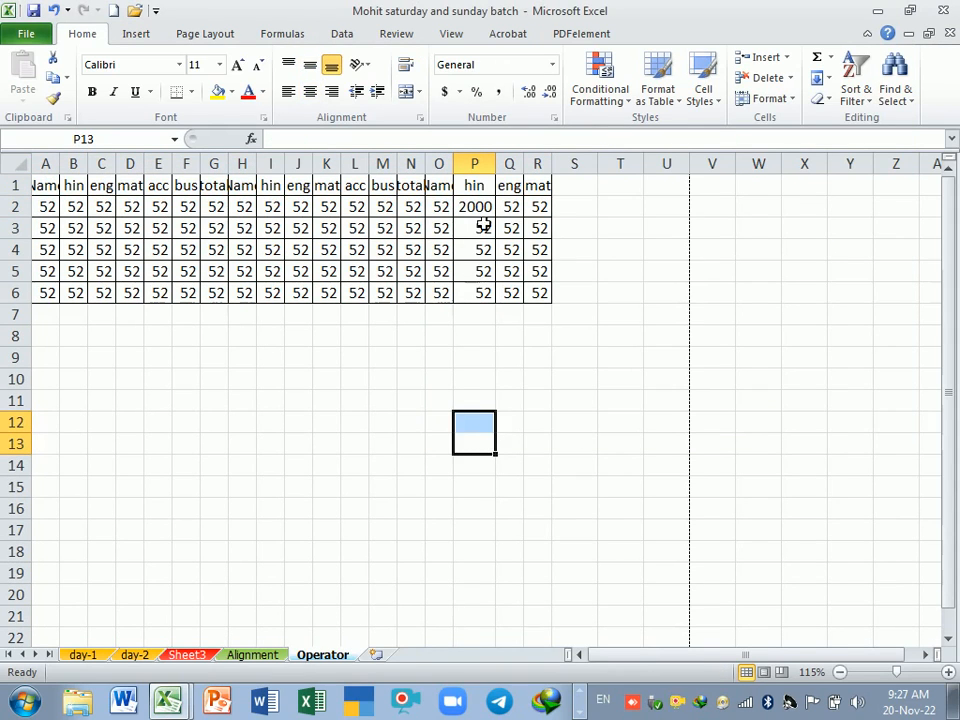
# AutoFit all the sheet's columns to the horizontal headers, and look over the cell alignment options without changing them
pyautogui.click(12, 165)
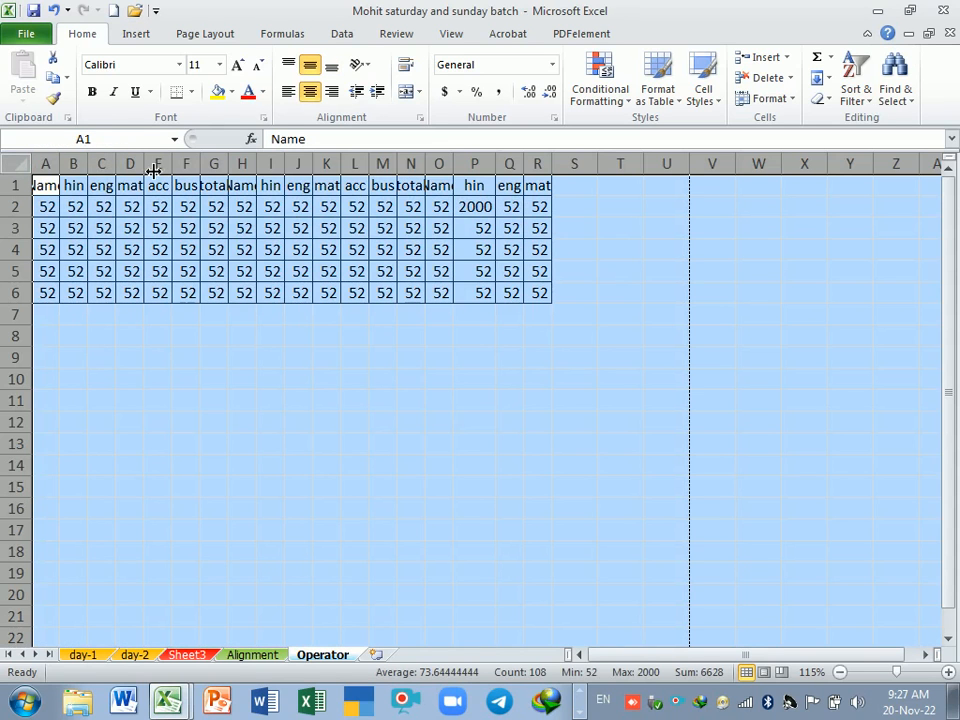
pyautogui.doubleClick(145, 164)
pyautogui.click(374, 402)
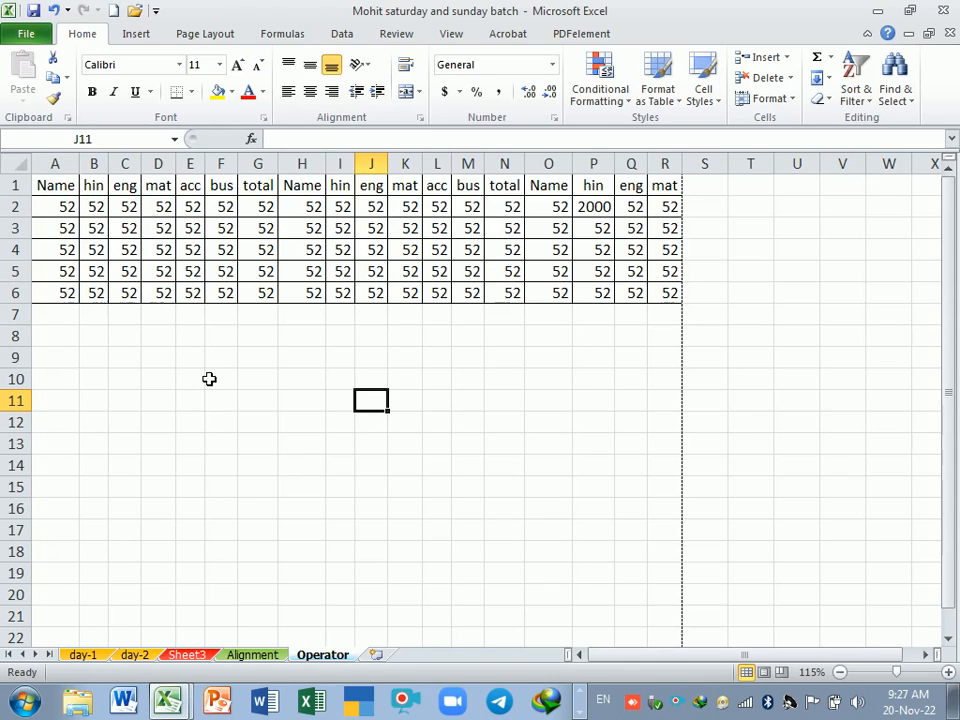
pyautogui.hotkey('ctrl', '1')
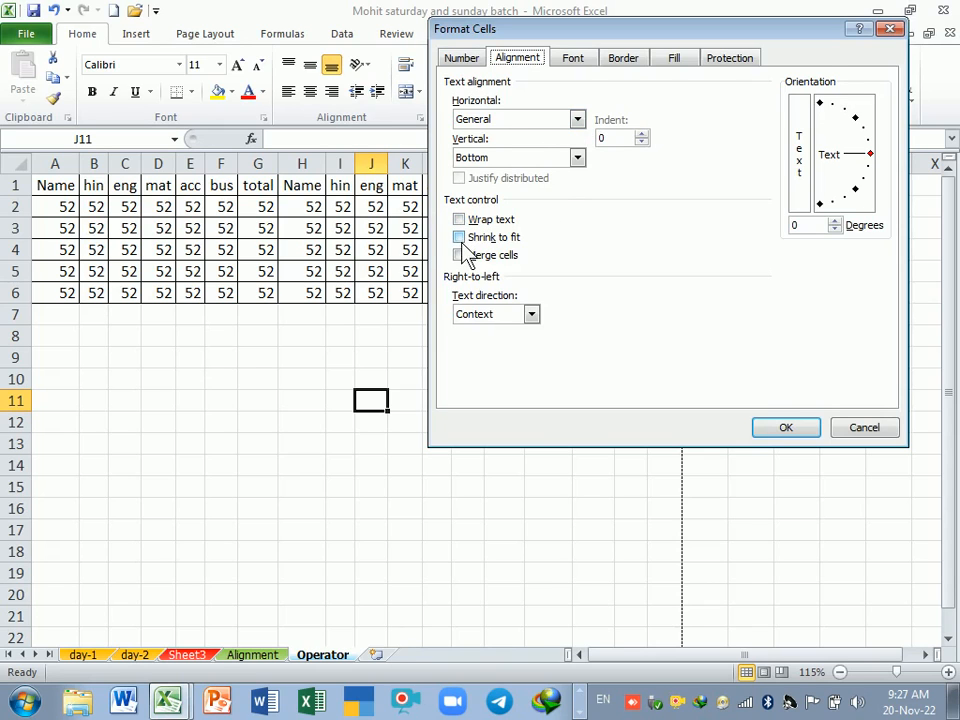
pyautogui.click(862, 427)
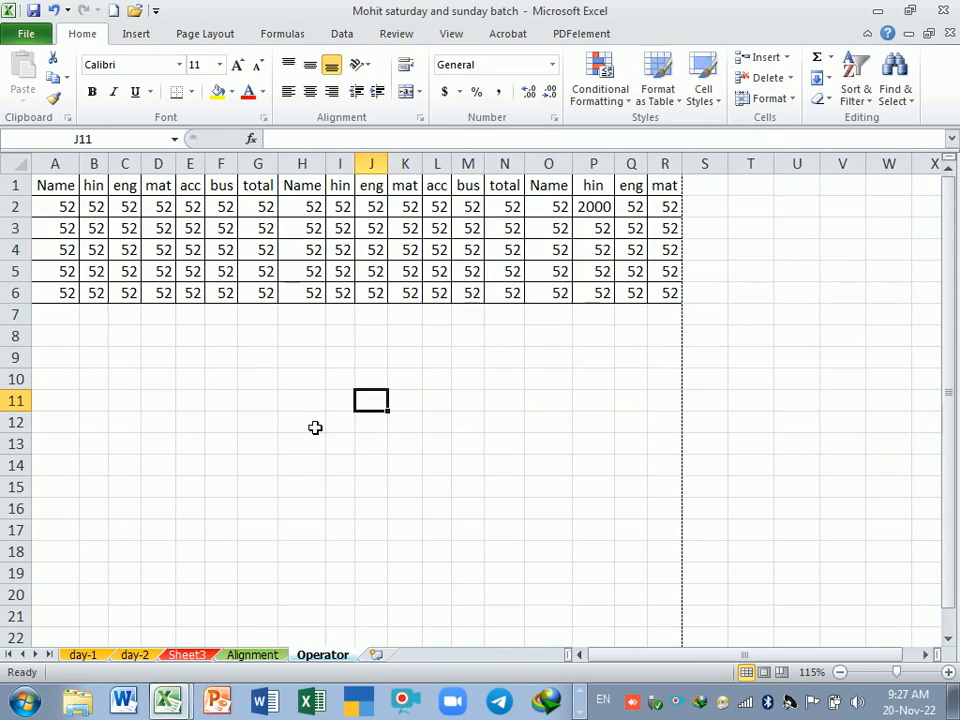
# Enter "computer" in cell H10, and widen column H until the word fits inside the cell
pyautogui.click(311, 386)
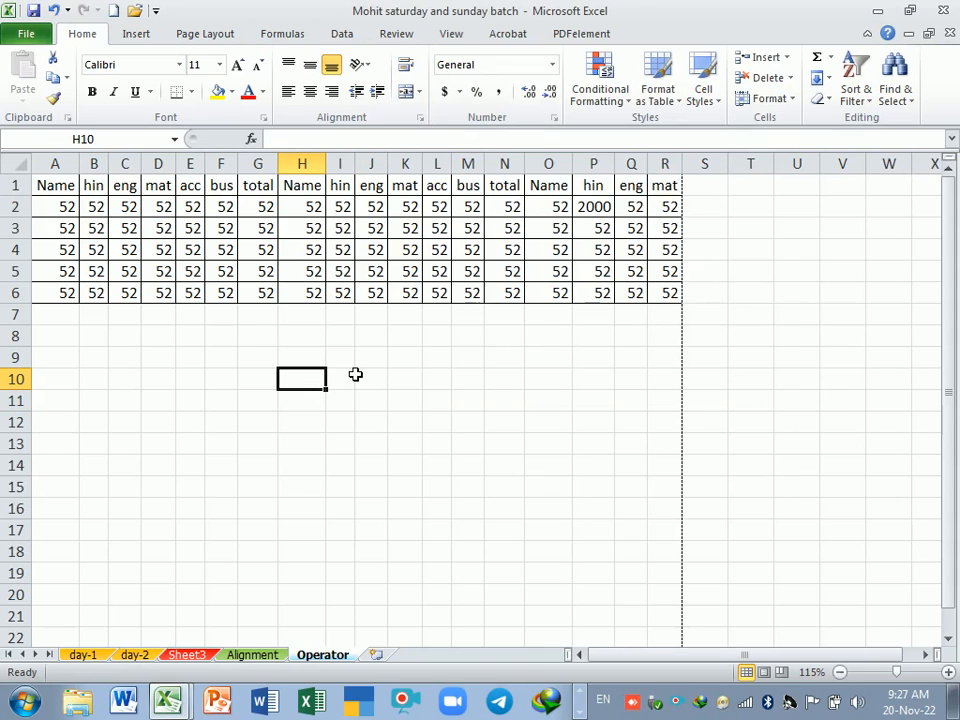
pyautogui.write('computer')
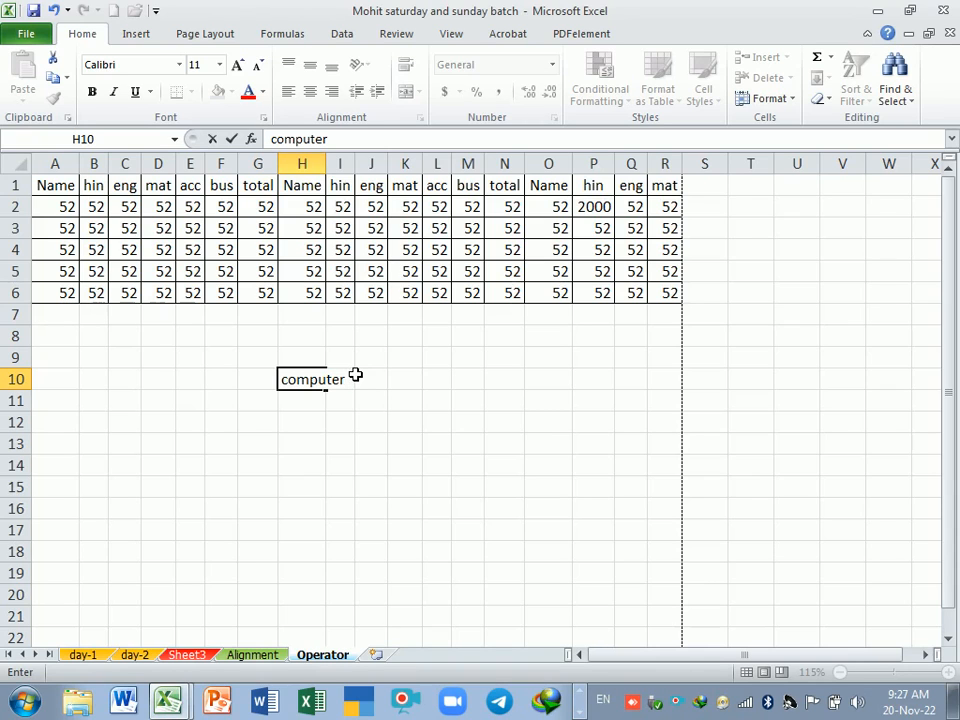
pyautogui.press('Return')
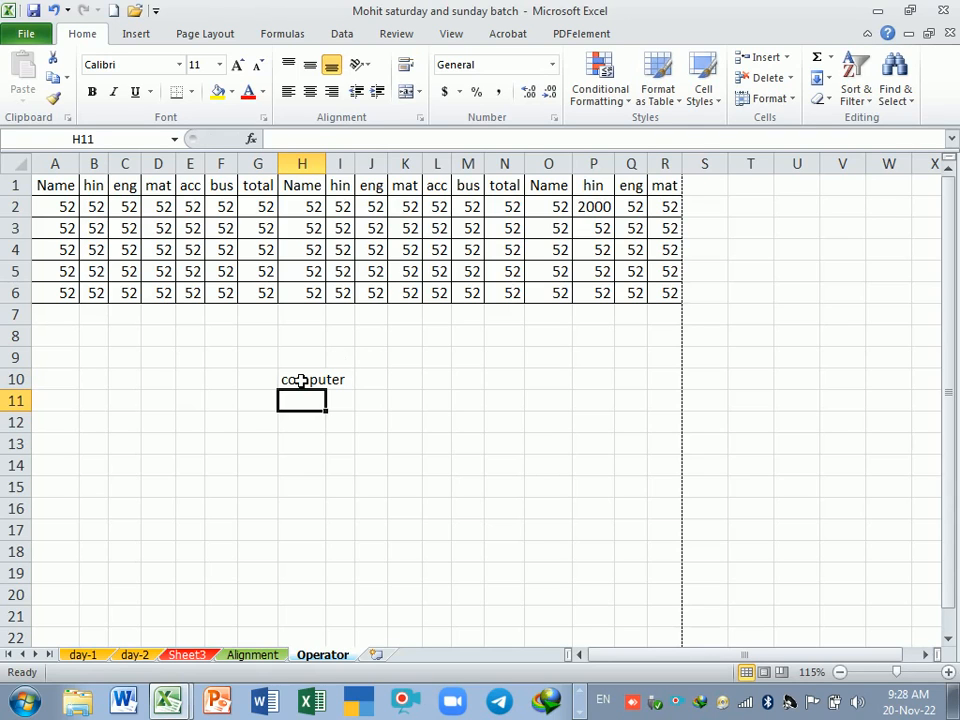
pyautogui.click(300, 380)
pyautogui.moveTo(326, 163); pyautogui.dragTo(367, 165)
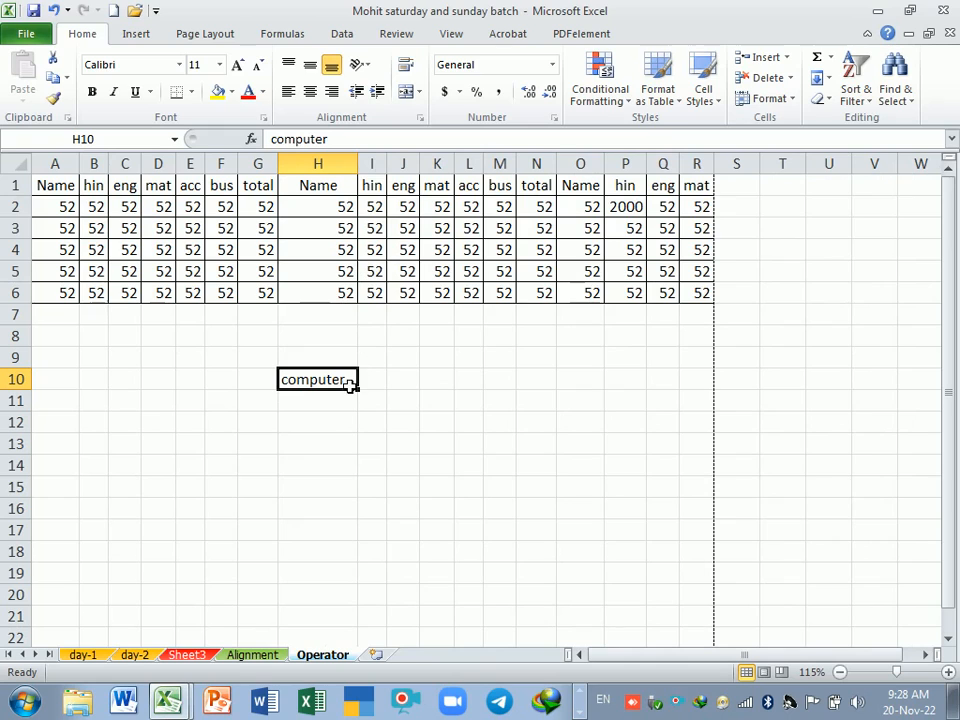
# Extend the text in cell H10 to "computer machine"
pyautogui.press('F2')
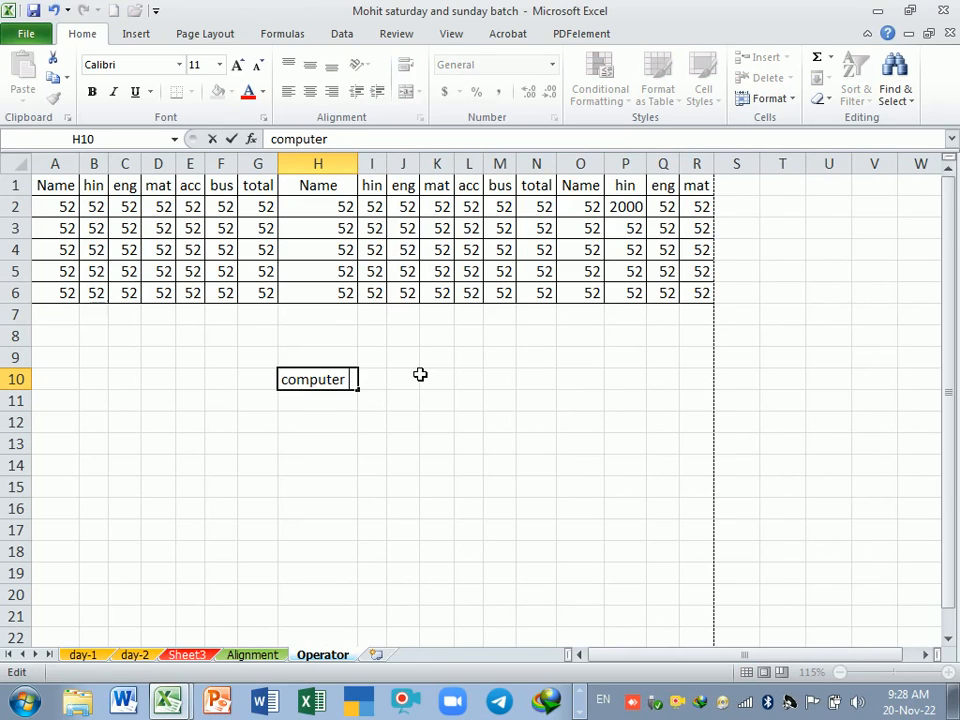
pyautogui.write('mach9ne')
pyautogui.press('BackSpace')
pyautogui.press('BackSpace')
pyautogui.press('BackSpace')
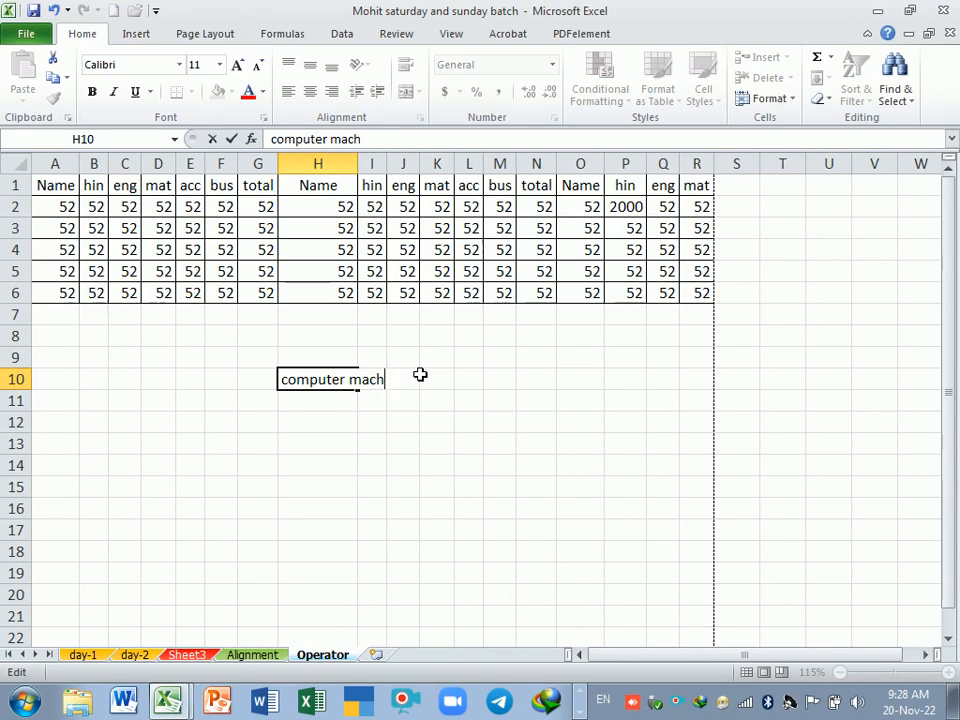
pyautogui.write('ine')
pyautogui.click(481, 424)
# Turn on Wrap text for cell H10, and check the wrapped cell
pyautogui.click(317, 388)
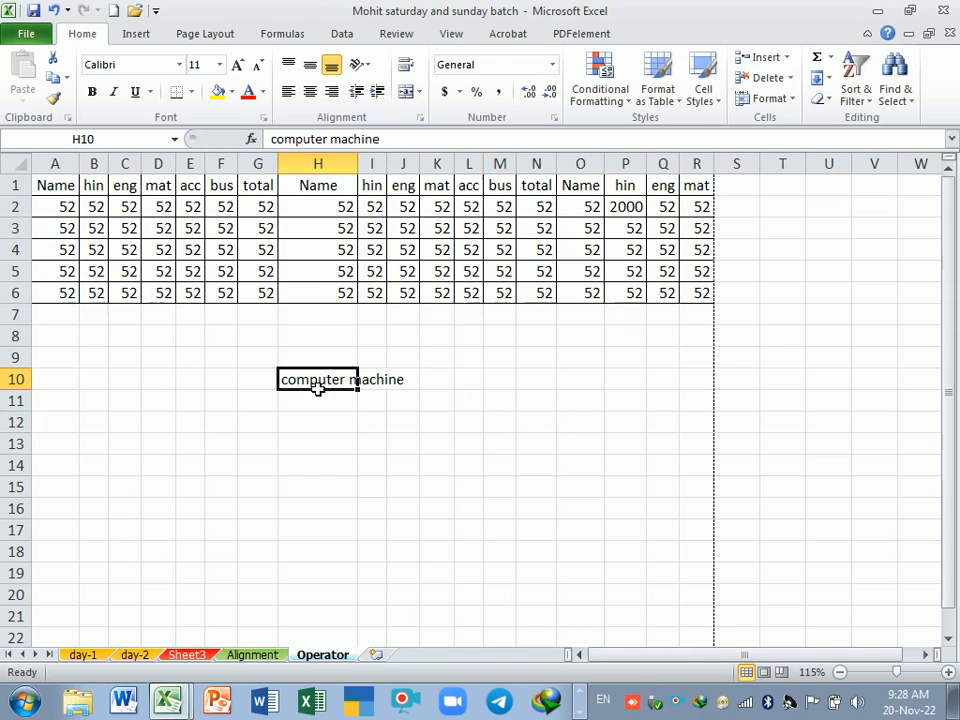
pyautogui.hotkey('ctrl', '1')
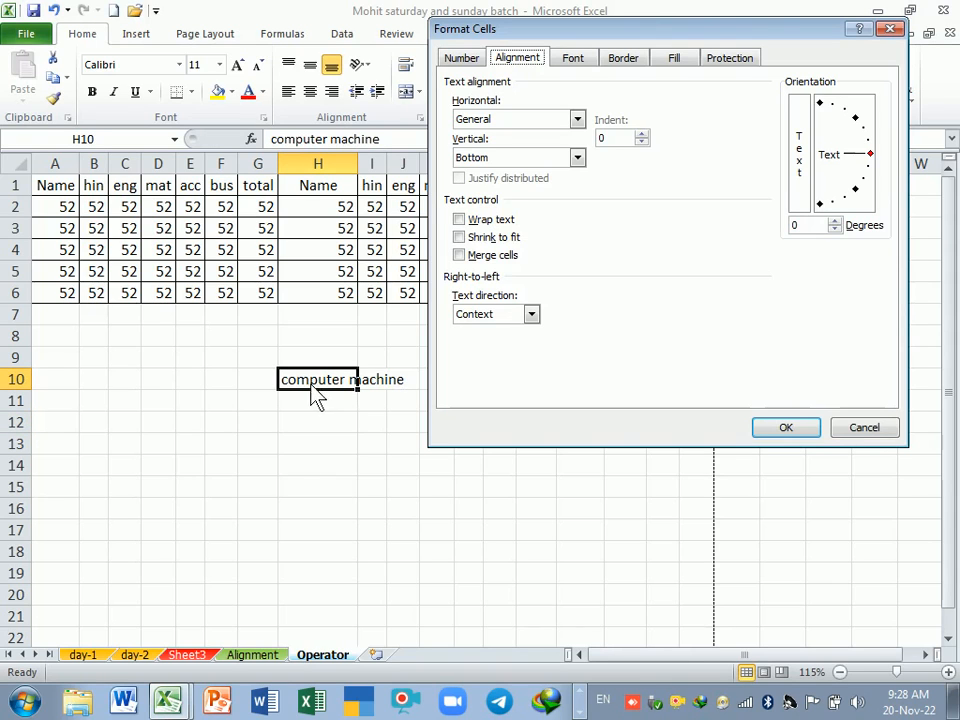
pyautogui.click(491, 222)
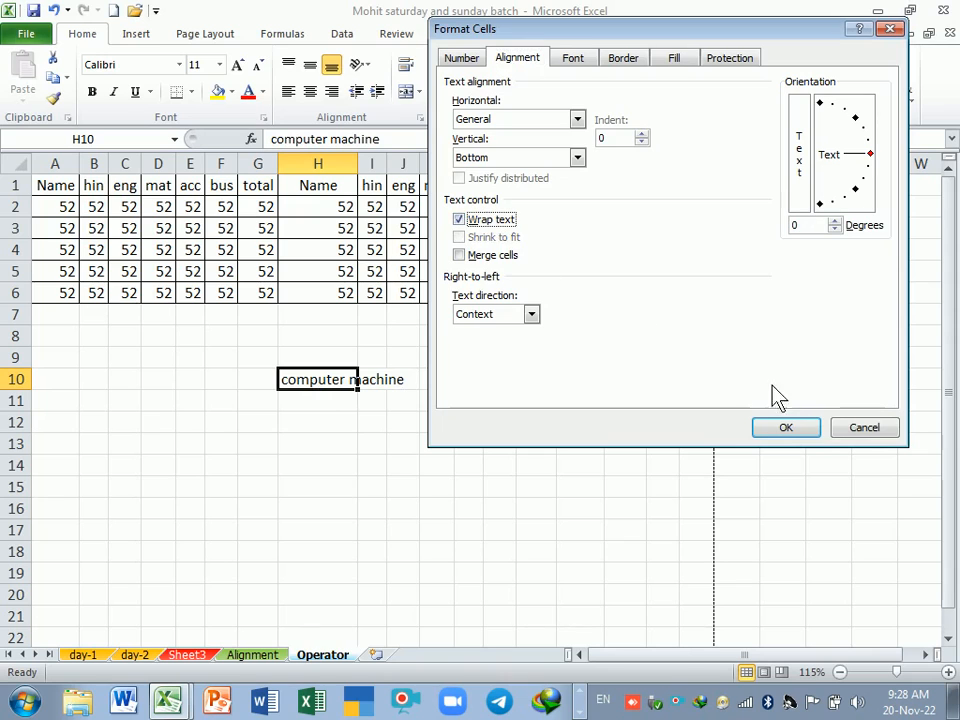
pyautogui.click(785, 430)
pyautogui.click(320, 468)
pyautogui.click(321, 390)
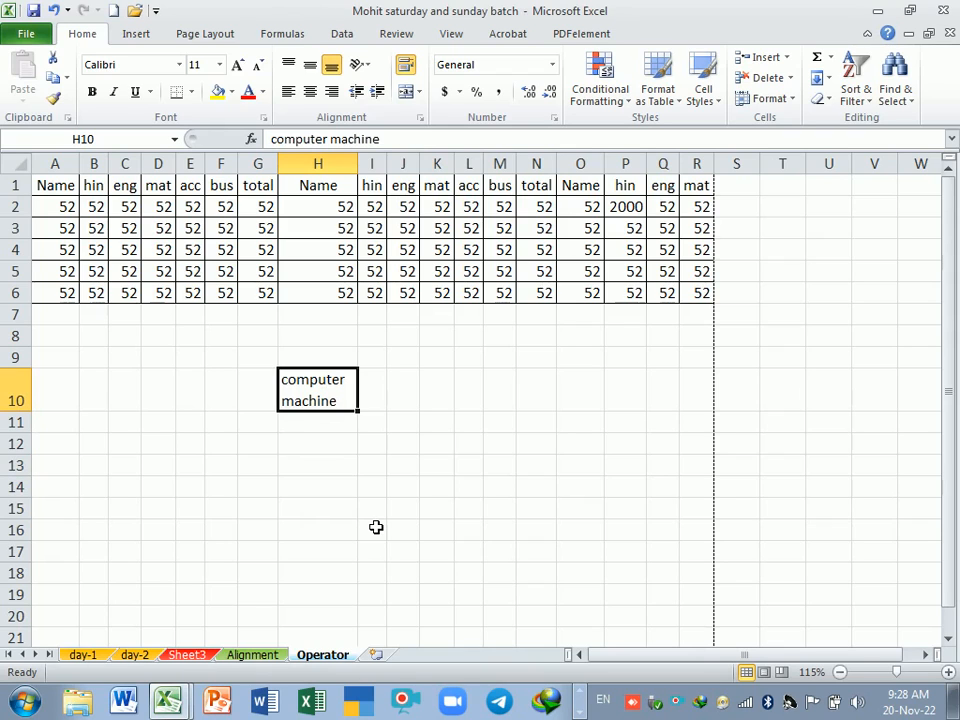
pyautogui.doubleClick(350, 403)
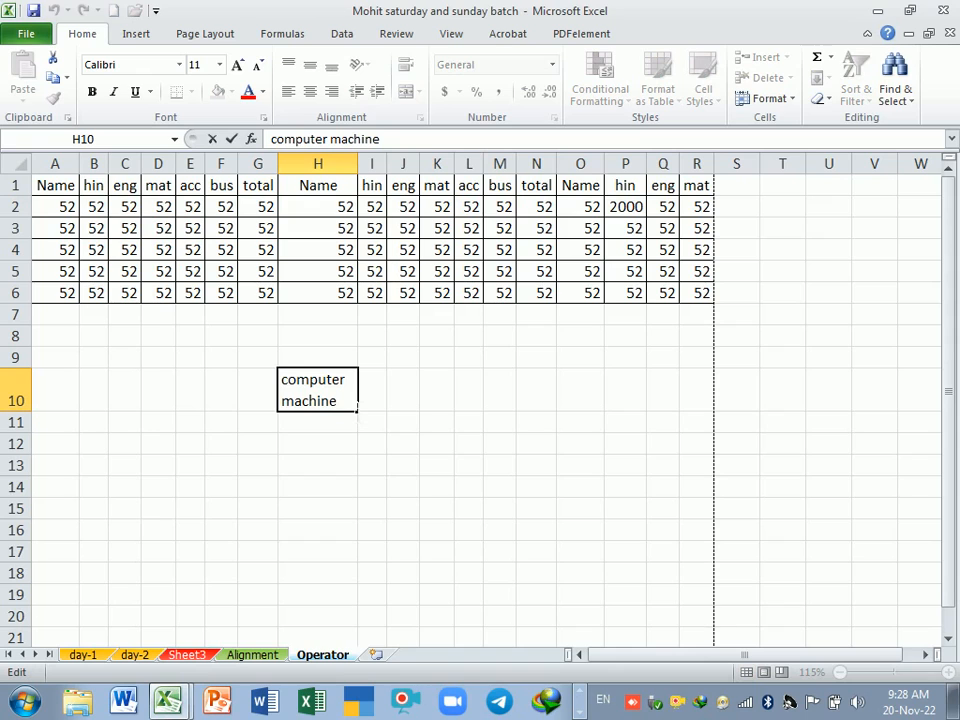
pyautogui.click(347, 441)
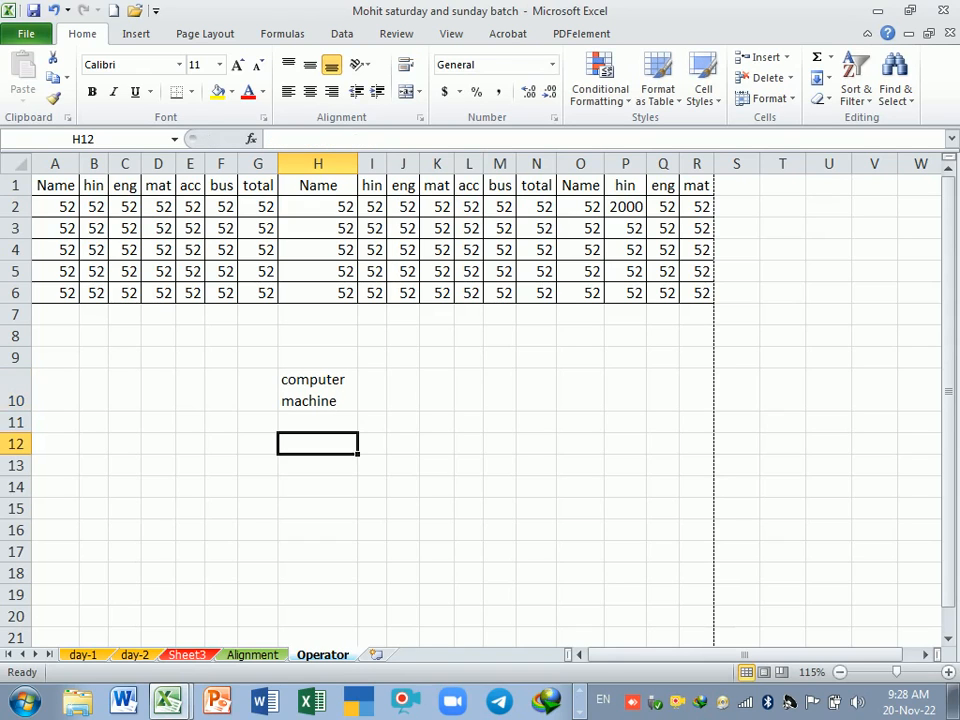
# Extend the wrapped text in cell H10 to "computer machine device"
pyautogui.click(348, 403)
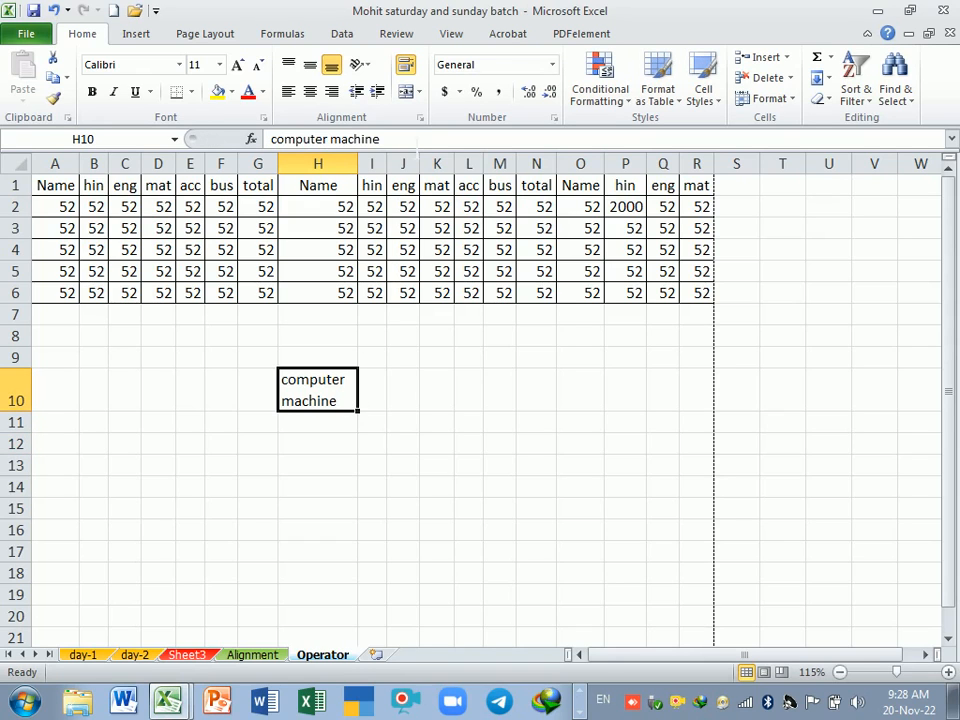
pyautogui.click(418, 139)
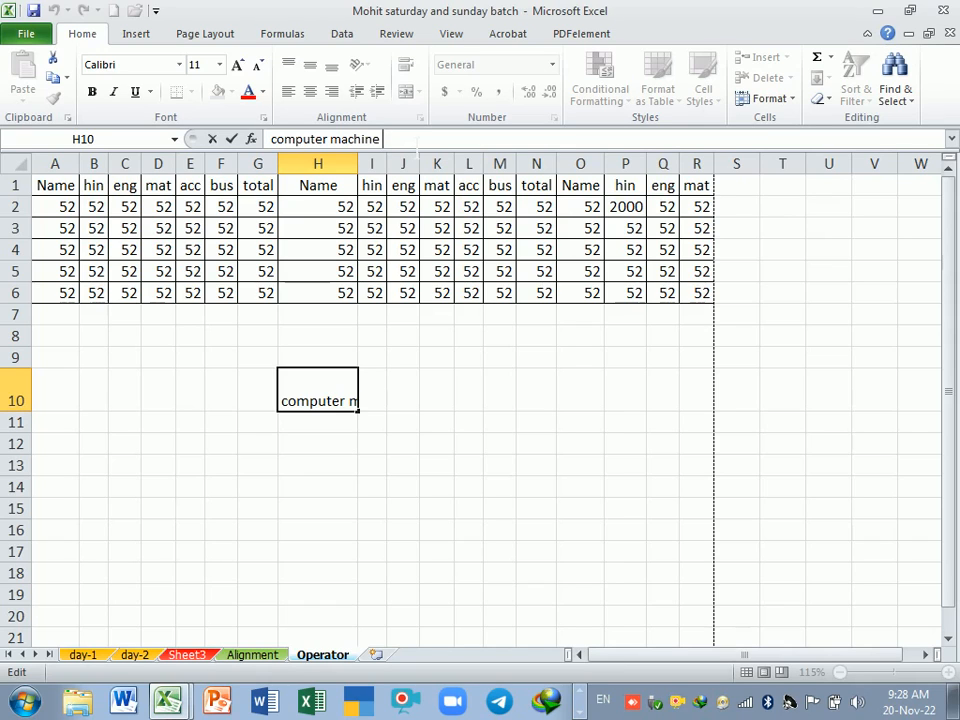
pyautogui.write('m')
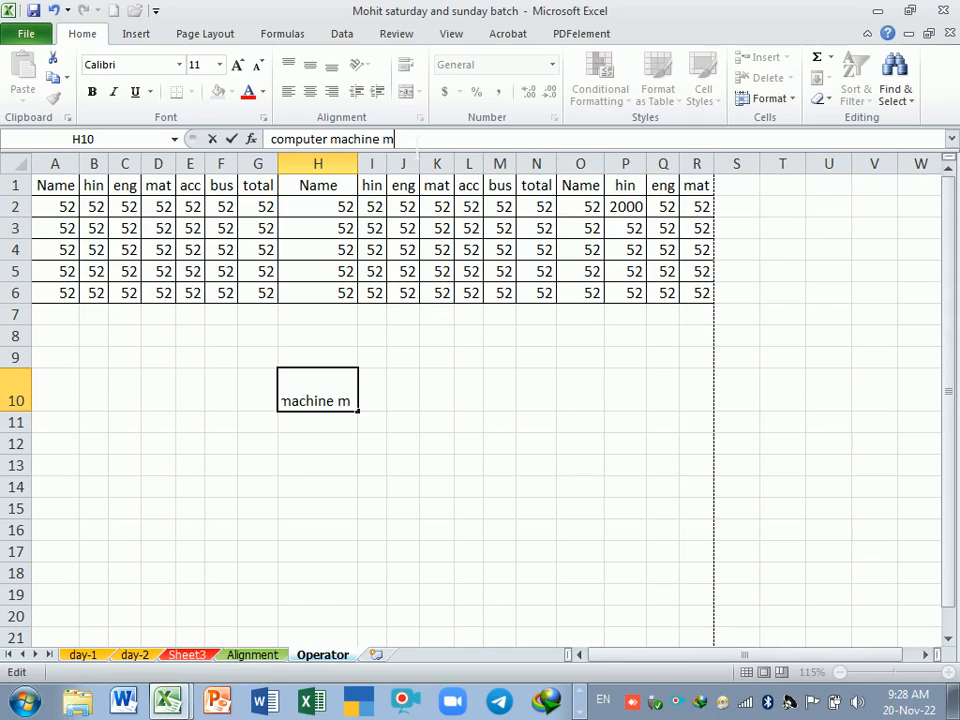
pyautogui.press('BackSpace')
pyautogui.write('device')
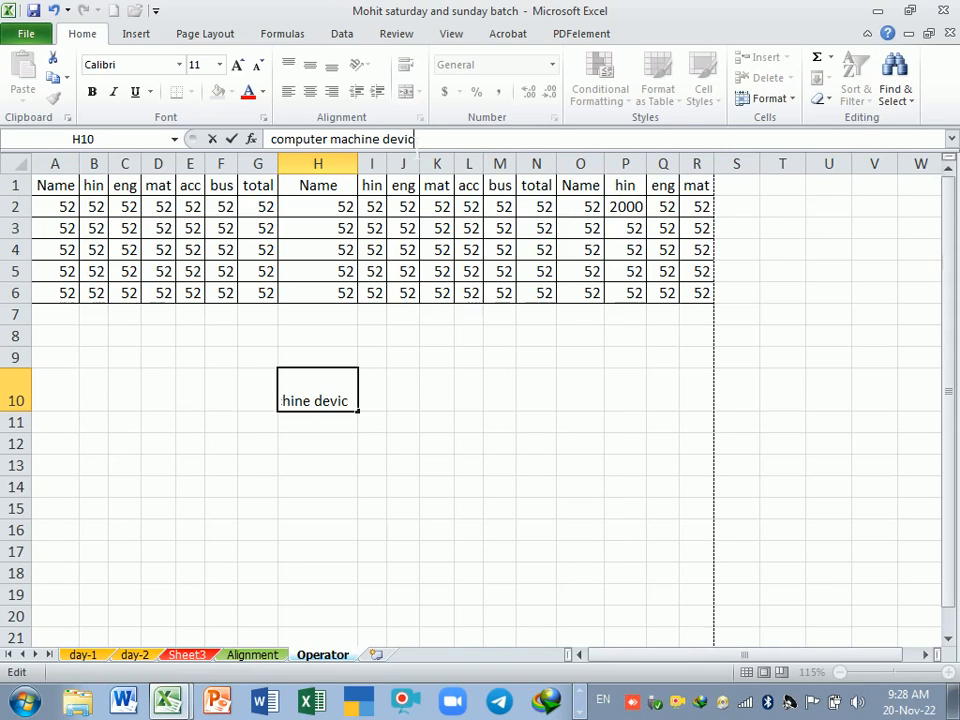
pyautogui.press('BackSpace')
pyautogui.press('BackSpace')
pyautogui.press('BackSpace')
pyautogui.press('BackSpace')
pyautogui.write('vice')
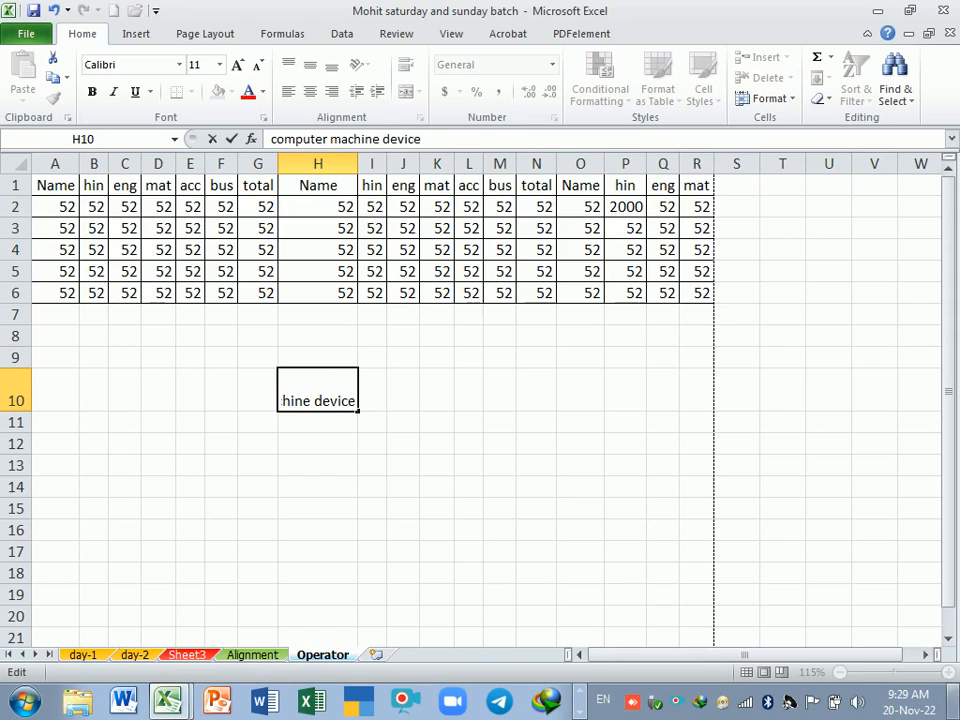
pyautogui.press('Return')
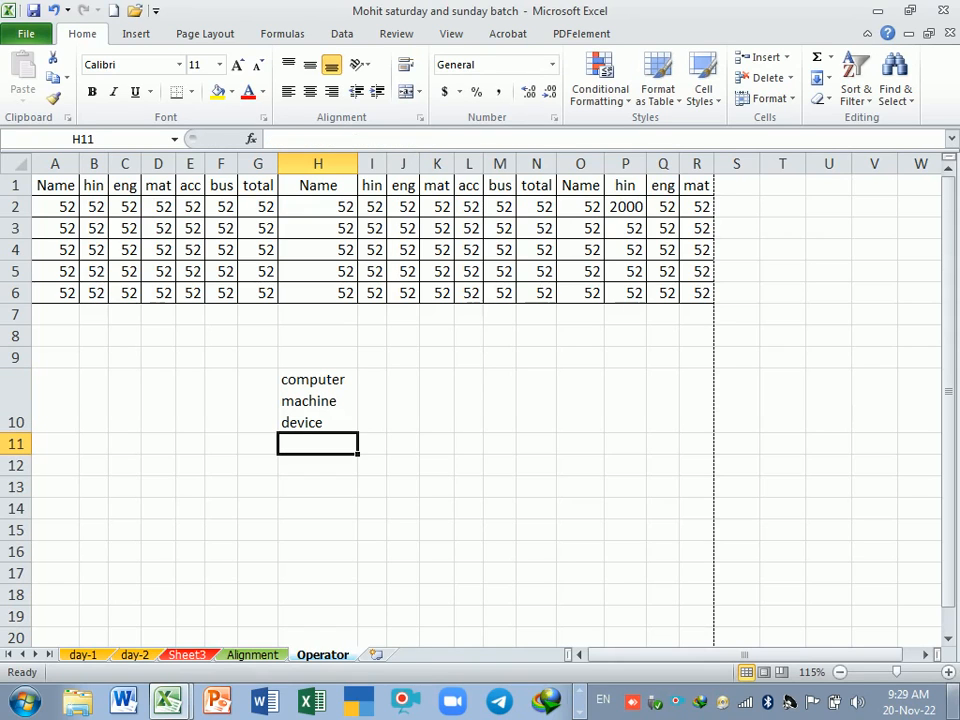
pyautogui.click(320, 409)
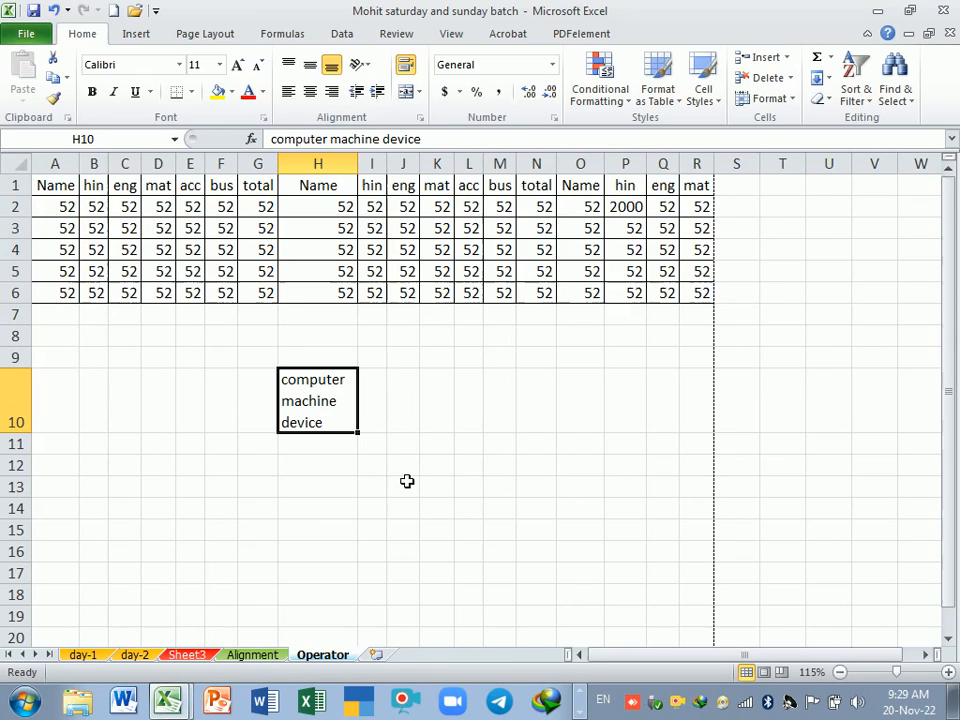
# Enter the text "Alt+Enter" in cell H12, below the wrapped cell
pyautogui.keyDown('ctrl'); pyautogui.scroll(1, 407, 482); pyautogui.keyUp('ctrl')
pyautogui.keyDown('ctrl'); pyautogui.scroll(1, 407, 481); pyautogui.keyUp('ctrl')
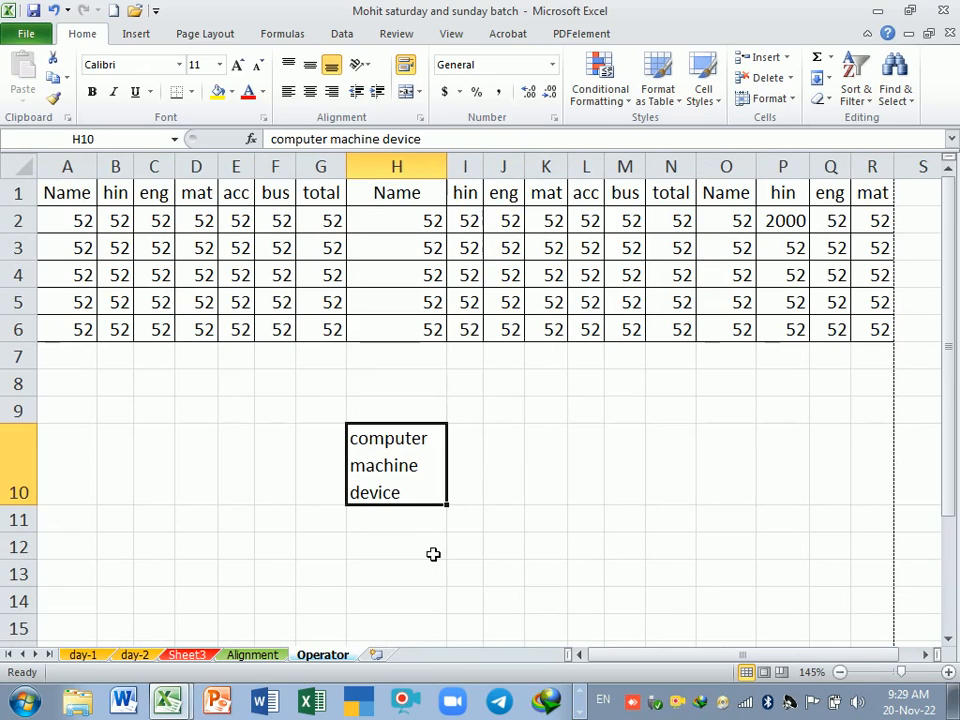
pyautogui.click(431, 556)
pyautogui.write('Alt')
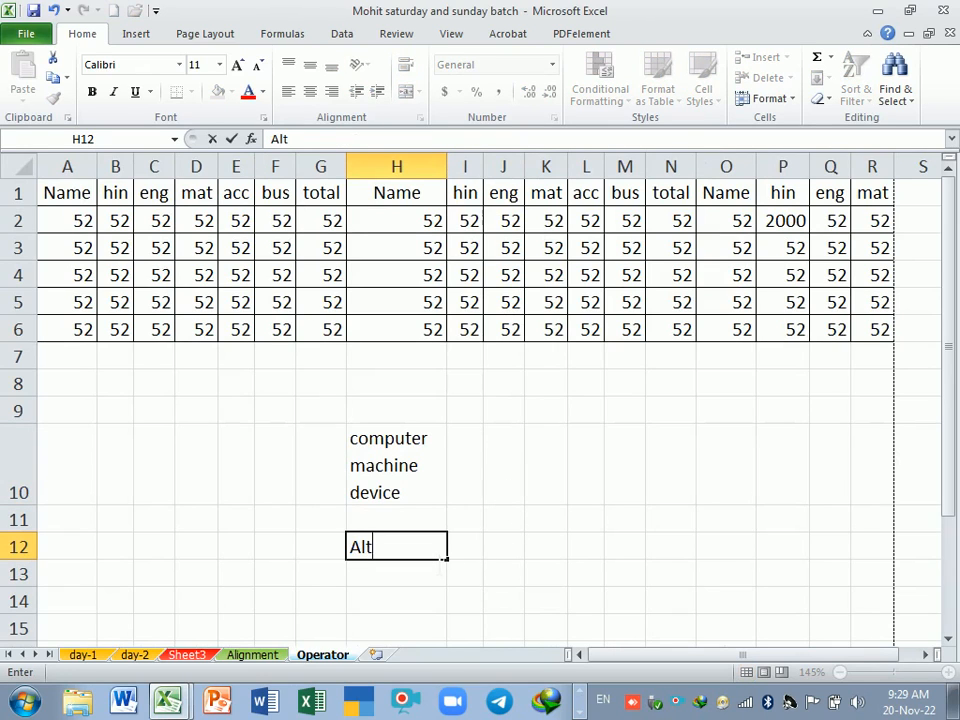
pyautogui.write('+Enter')
pyautogui.press('Return')
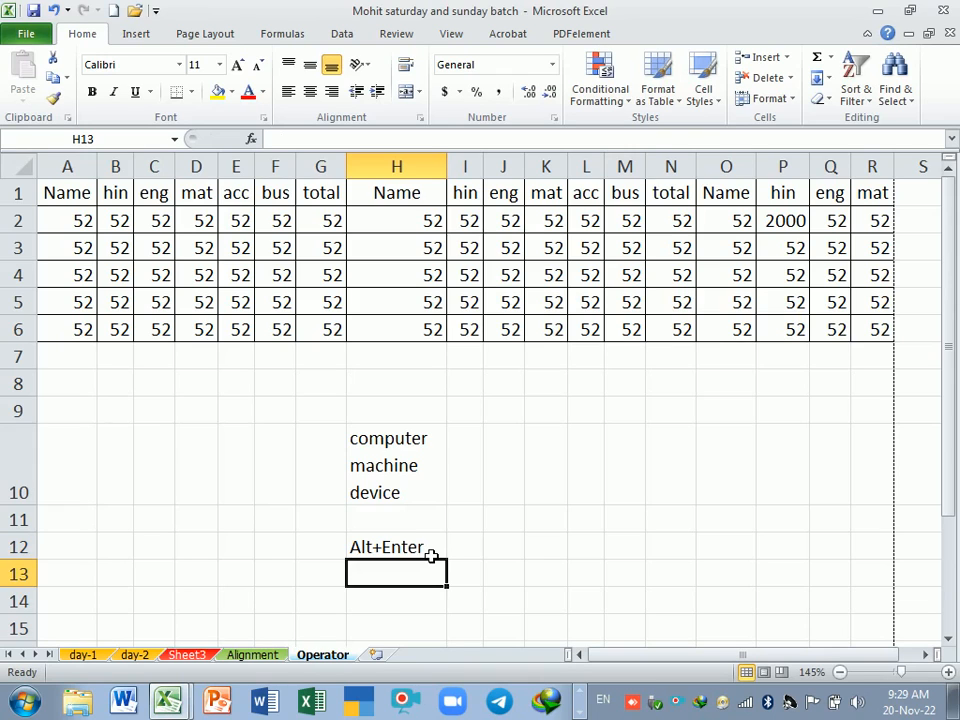
# Widen column K, and enter "computer" and "machine device" in cell K11, separated by a manual line break
pyautogui.scroll(-1, 431, 556)
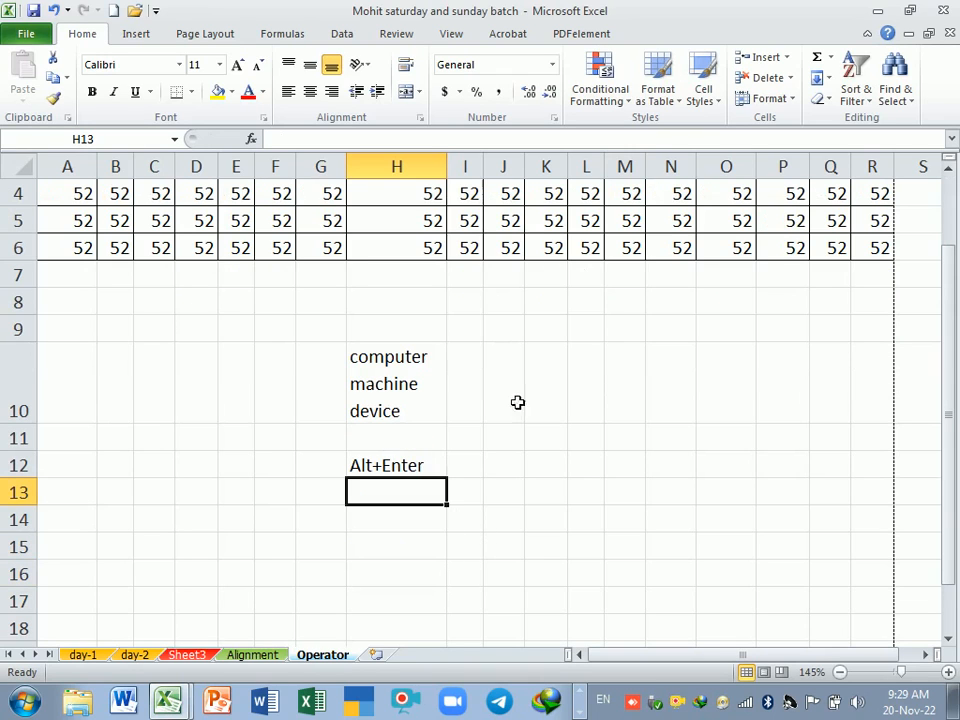
pyautogui.moveTo(567, 166); pyautogui.dragTo(600, 168)
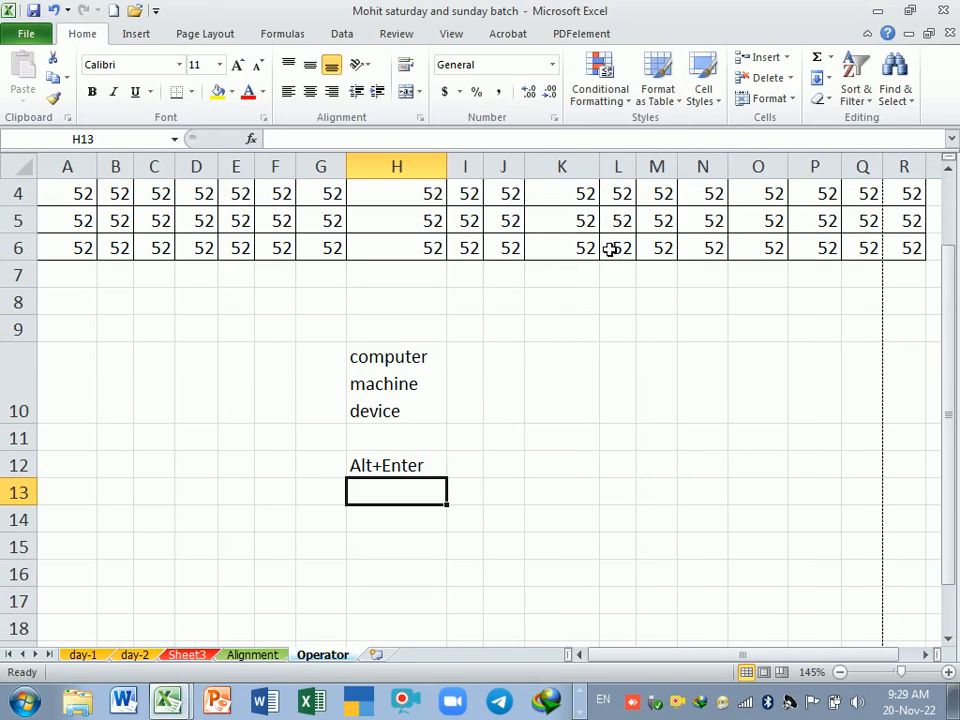
pyautogui.click(563, 448)
pyautogui.write('computer')
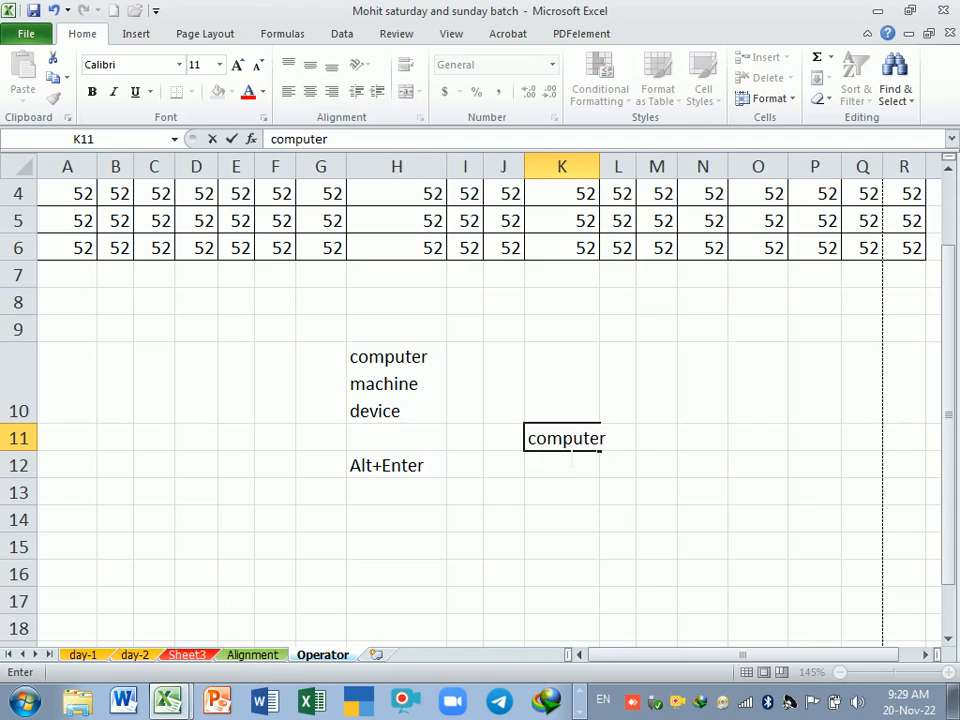
pyautogui.hotkey('alt', 'Return')
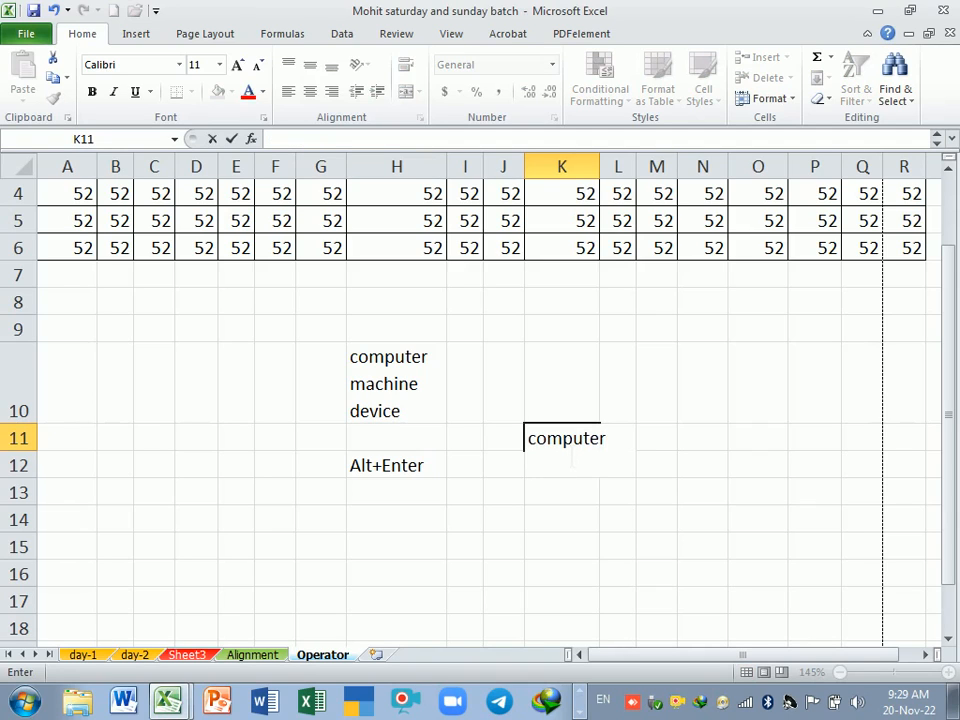
pyautogui.write('macine')
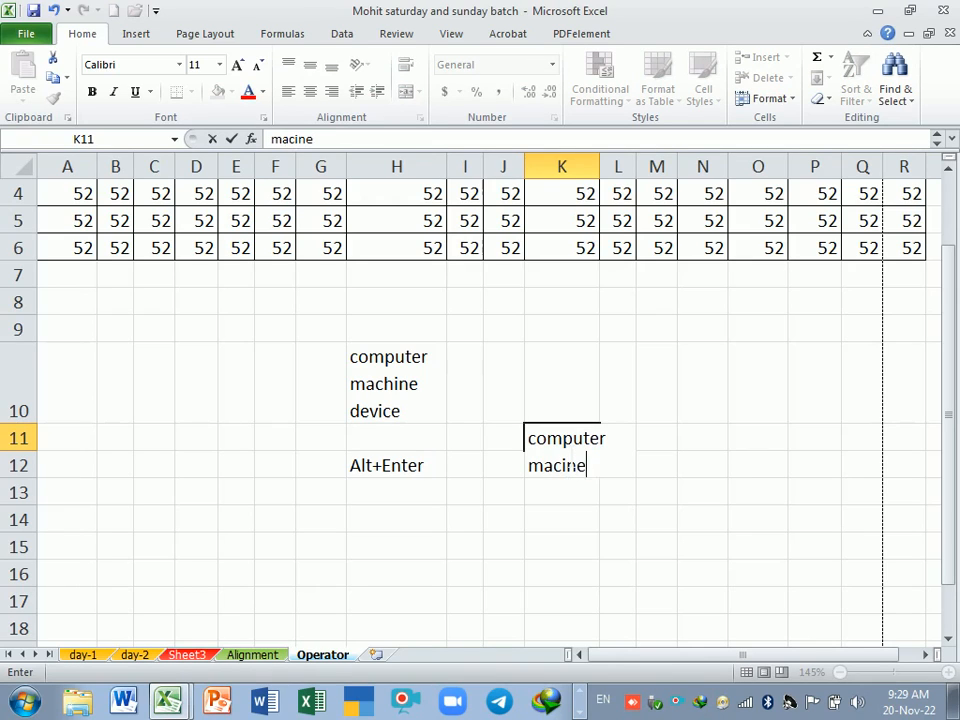
pyautogui.press('BackSpace')
pyautogui.press('BackSpace')
pyautogui.press('BackSpace')
pyautogui.press('BackSpace')
pyautogui.write('h')
pyautogui.press('BackSpace')
pyautogui.write('chine')
pyautogui.write('de ic')
pyautogui.press('BackSpace')
pyautogui.press('BackSpace')
pyautogui.press('BackSpace')
pyautogui.write('v')
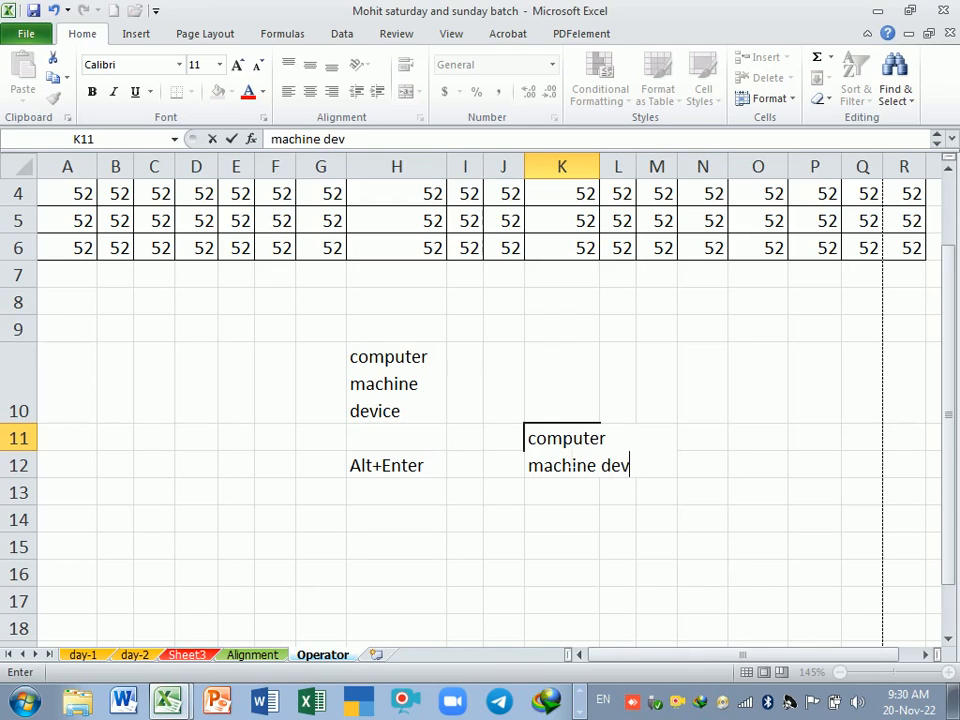
pyautogui.write('ice')
pyautogui.press('Return')
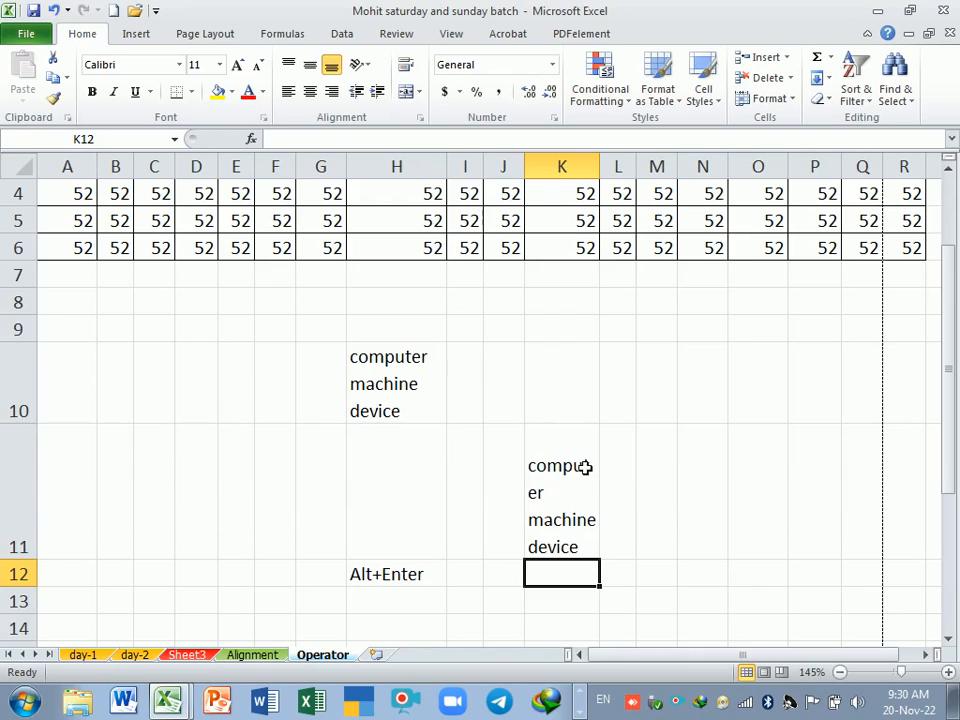
# Widen column K until "computer" fits on one line, and reduce row 11's height to fit the three lines
pyautogui.moveTo(604, 167); pyautogui.dragTo(634, 171)
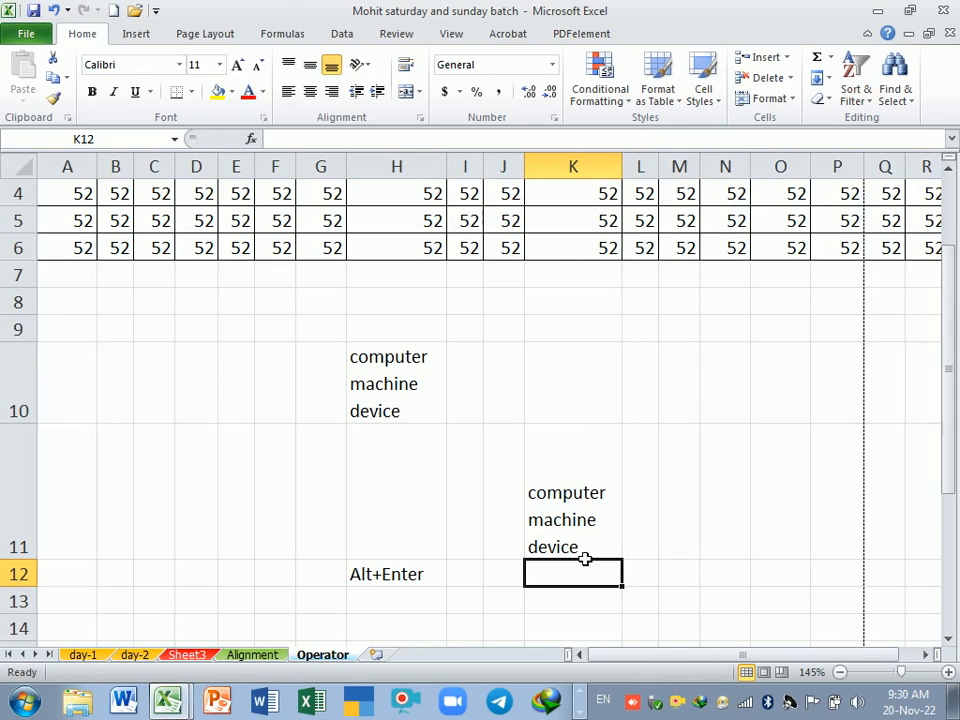
pyautogui.moveTo(26, 568); pyautogui.dragTo(31, 518)
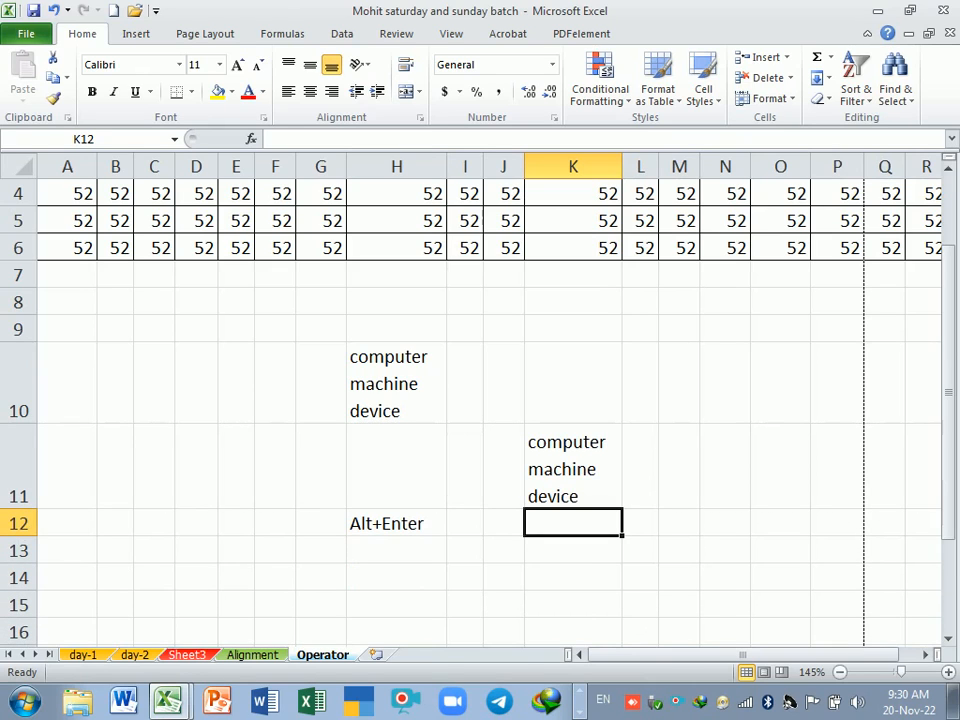
pyautogui.click(406, 529)
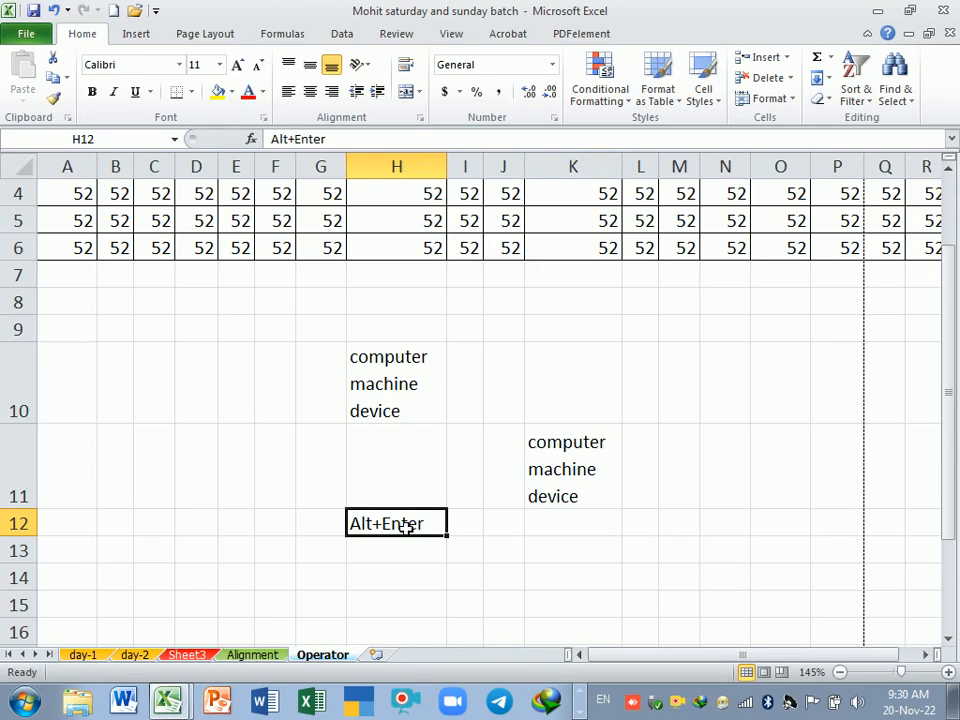
# Check the Wrap text setting in the alignment options of cell H10 without changing it
pyautogui.click(428, 382)
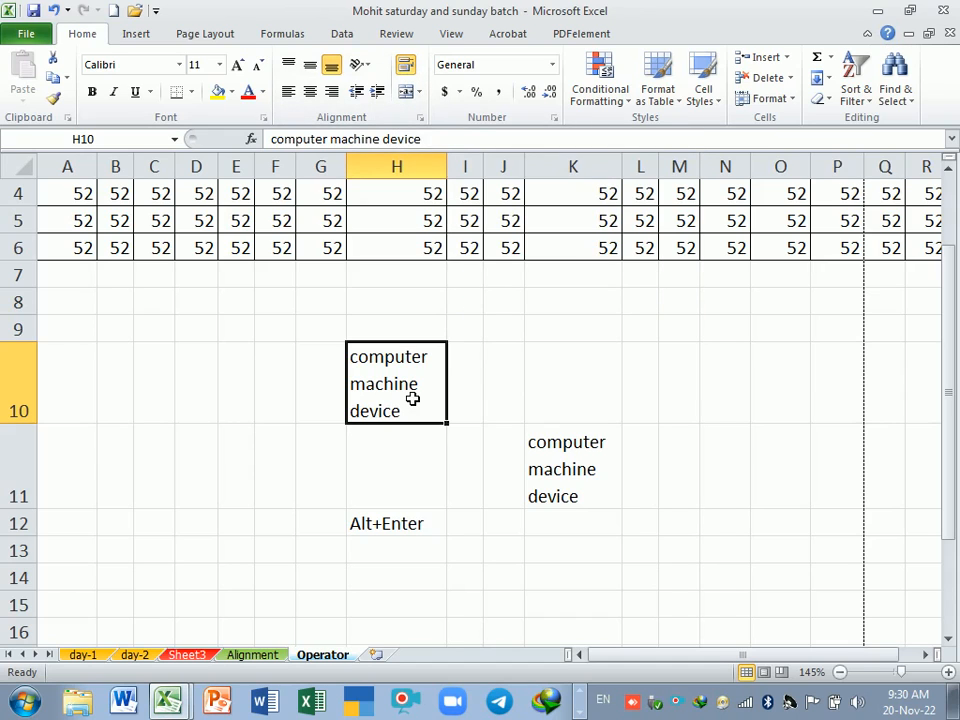
pyautogui.hotkey('ctrl', '1')
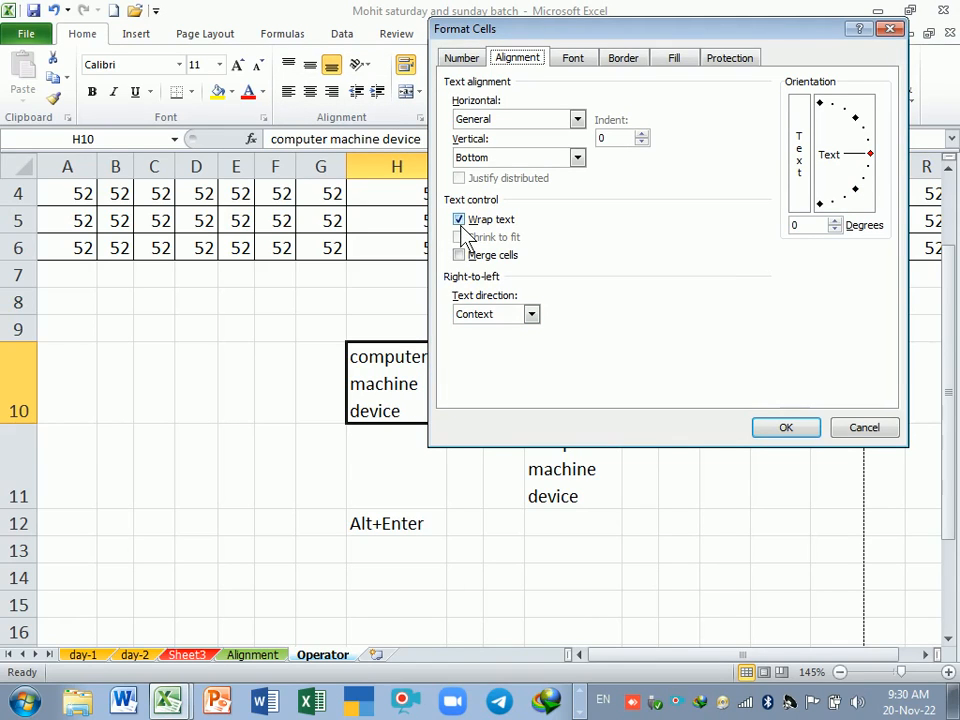
pyautogui.click(864, 427)
pyautogui.click(425, 438)
# Turn Wrap text off for cell H10, and turn it back on
pyautogui.click(418, 401)
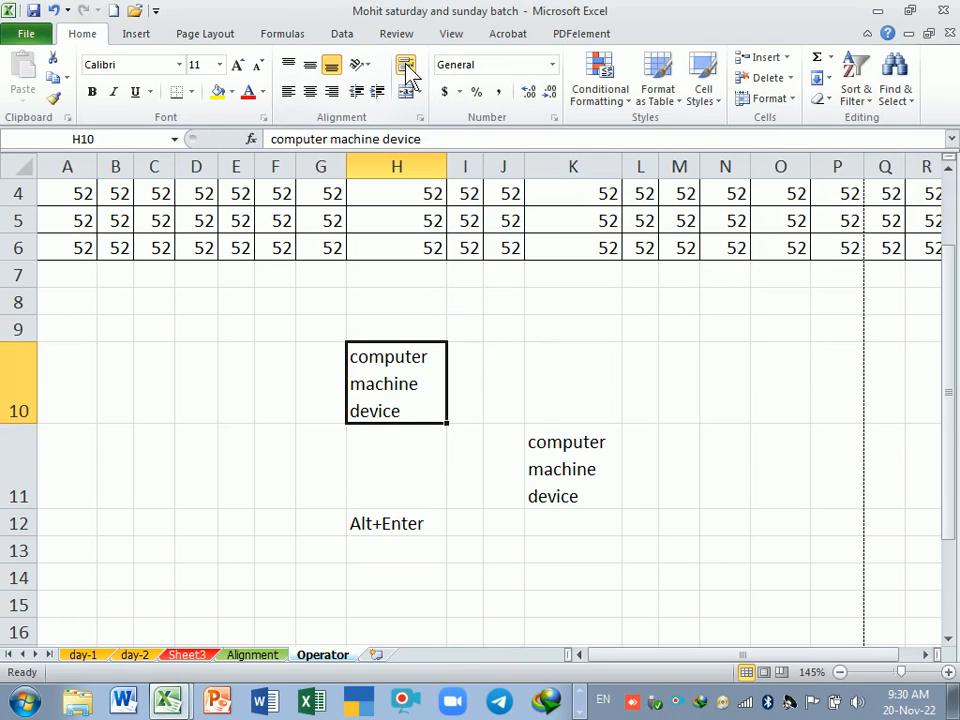
pyautogui.click(406, 70)
pyautogui.click(427, 405)
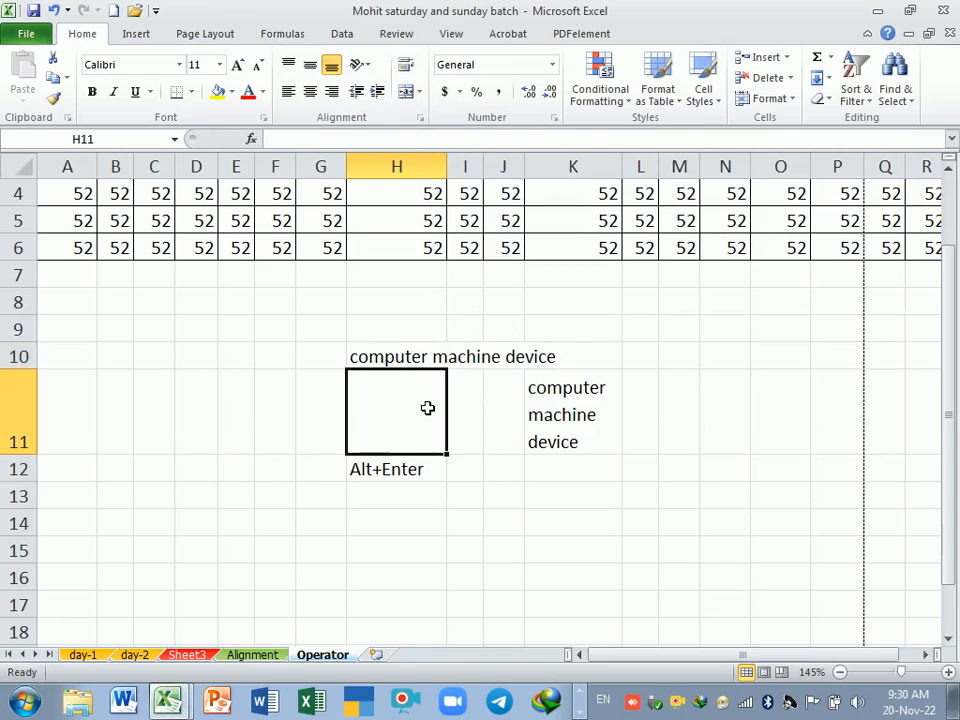
pyautogui.click(416, 359)
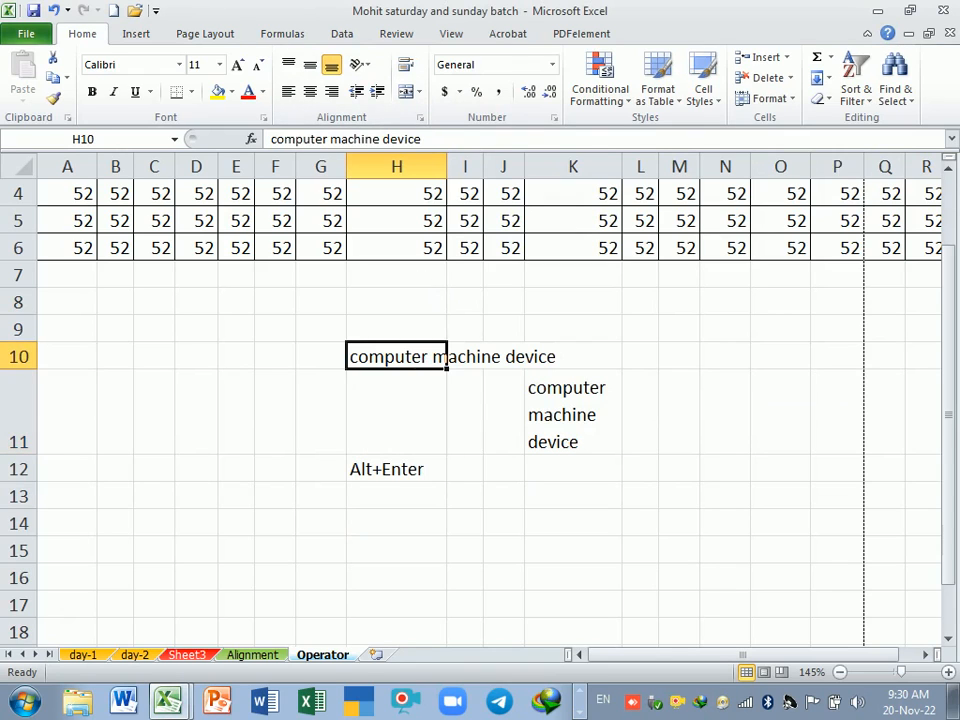
pyautogui.click(409, 72)
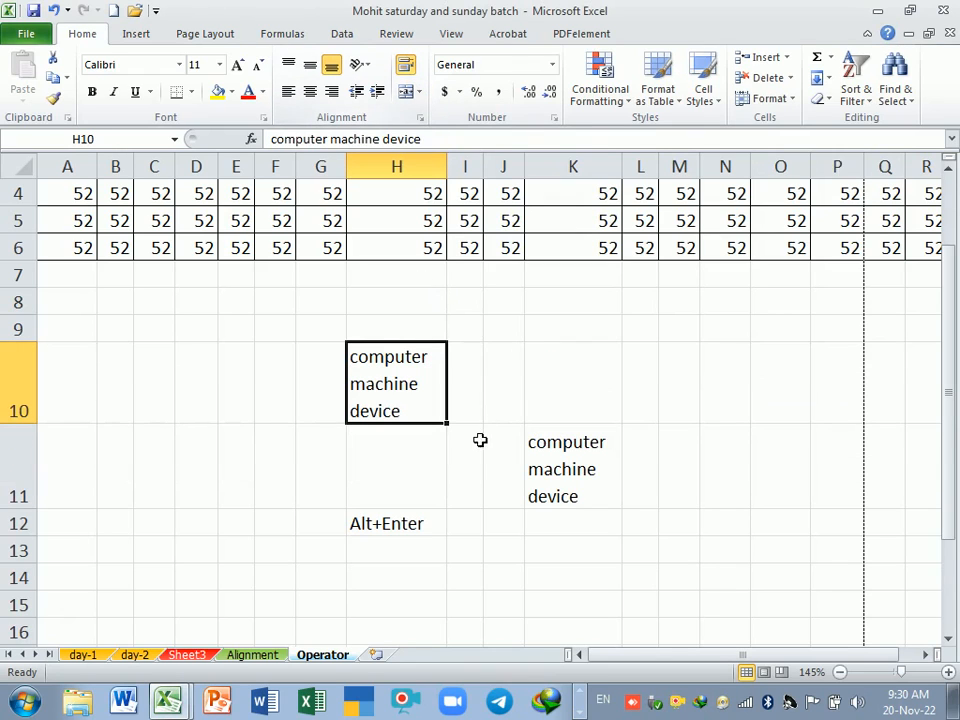
# Compare cells H12, K11 and H10, and view the text control options for the empty cell H13
pyautogui.click(417, 525)
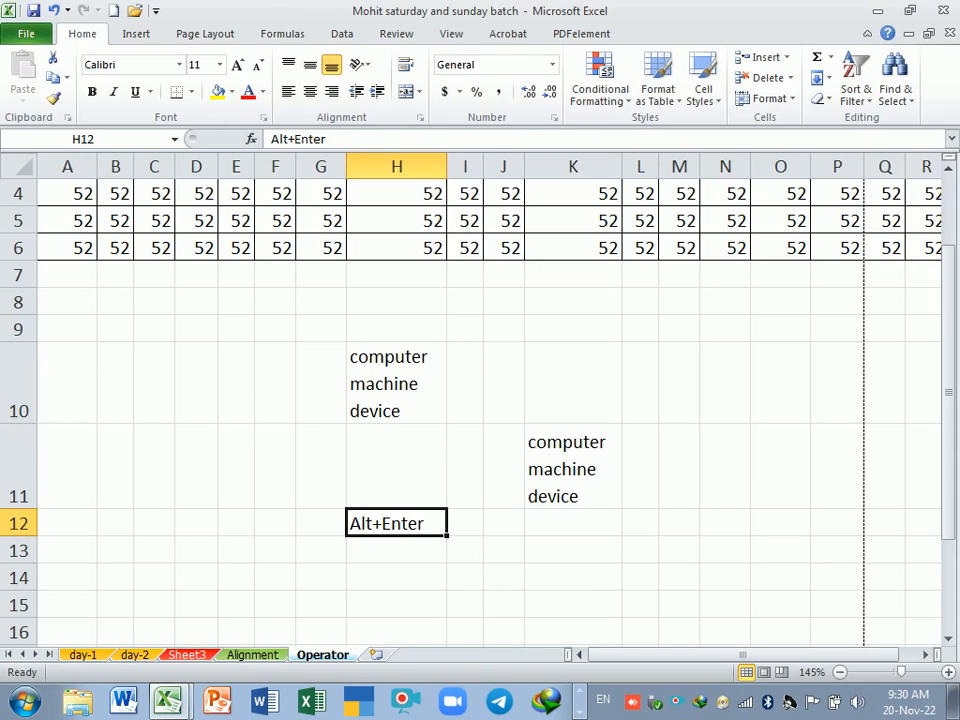
pyautogui.click(577, 475)
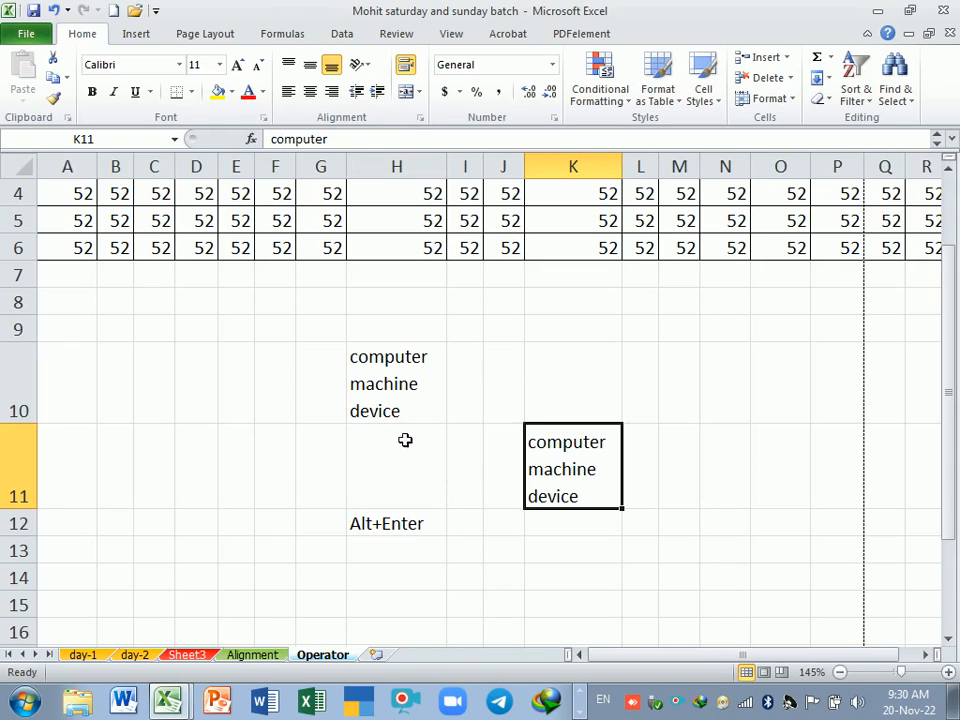
pyautogui.click(396, 407)
pyautogui.click(429, 548)
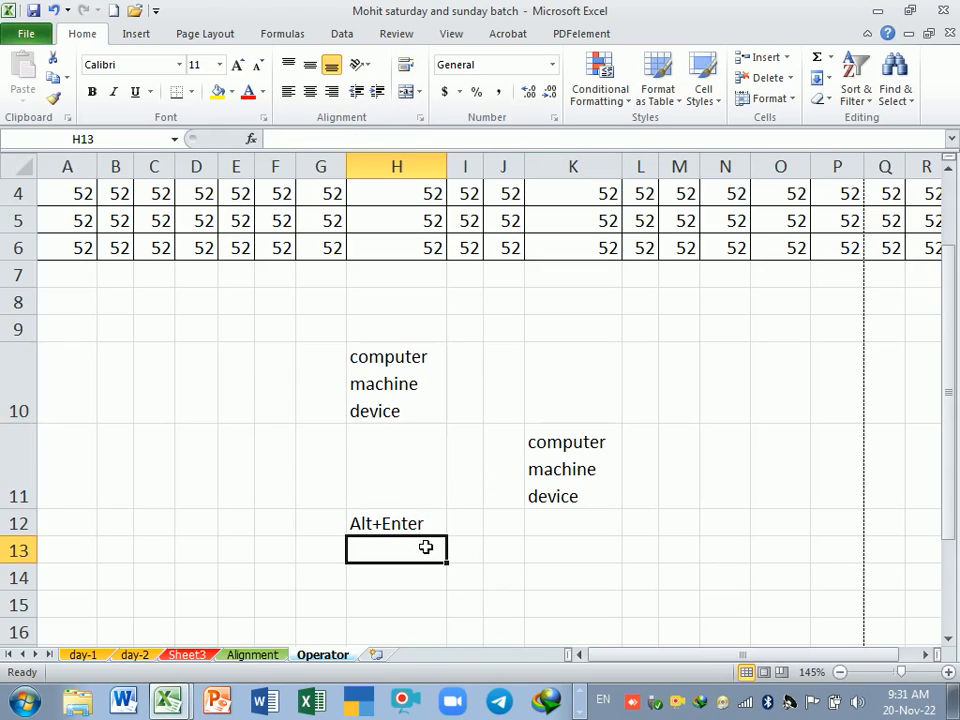
pyautogui.hotkey('ctrl', '1')
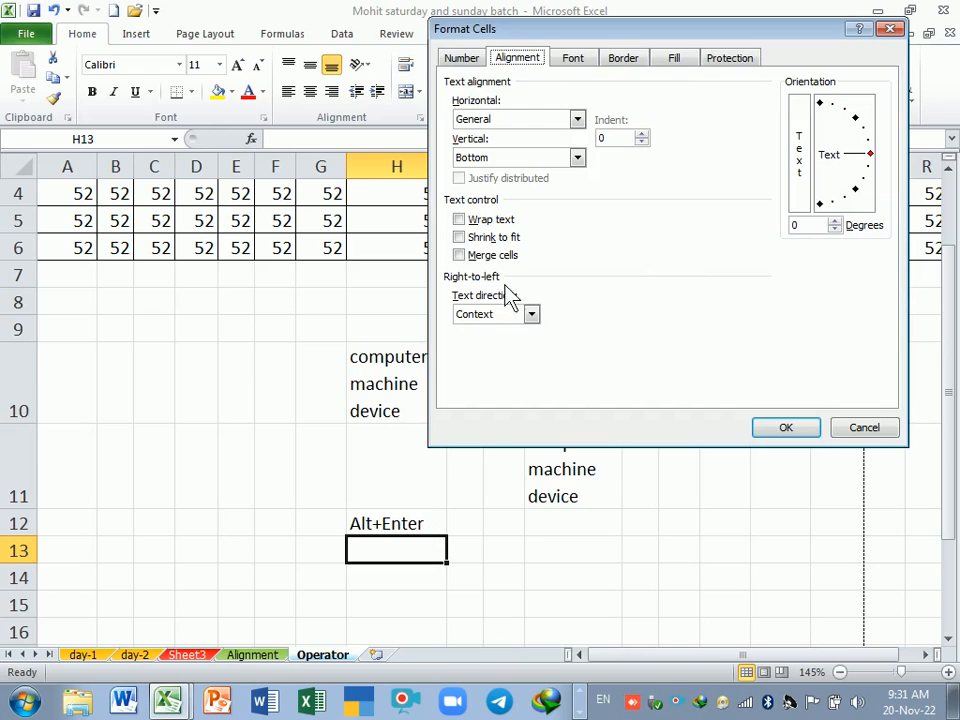
pyautogui.click(866, 428)
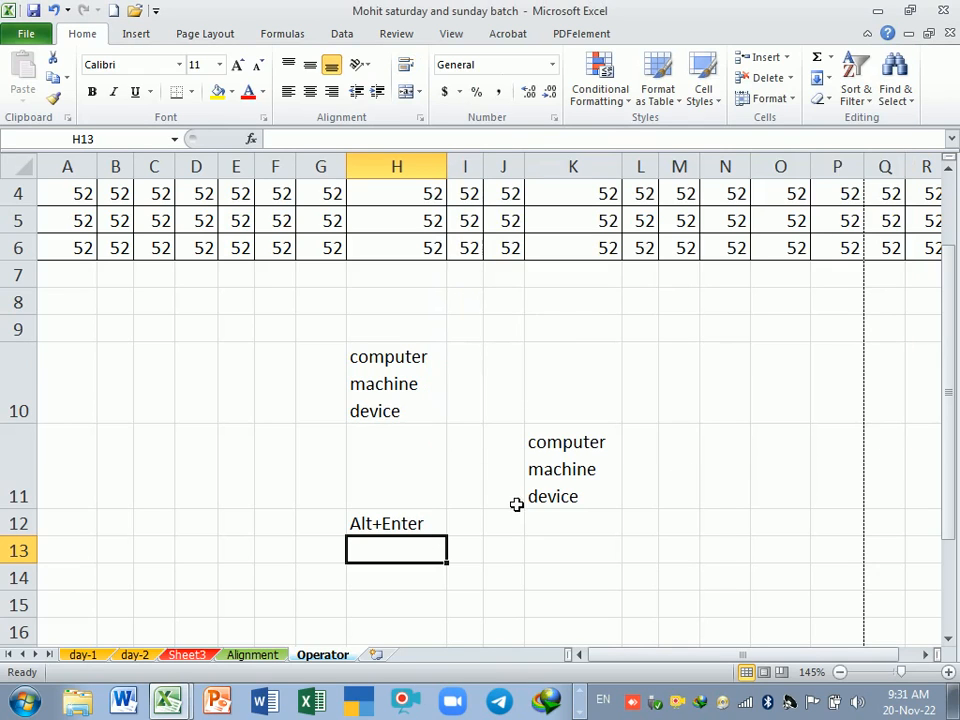
# Turn on Shrink to fit for the empty cell H13
pyautogui.click(416, 580)
pyautogui.click(421, 555)
pyautogui.hotkey('ctrl', '1')
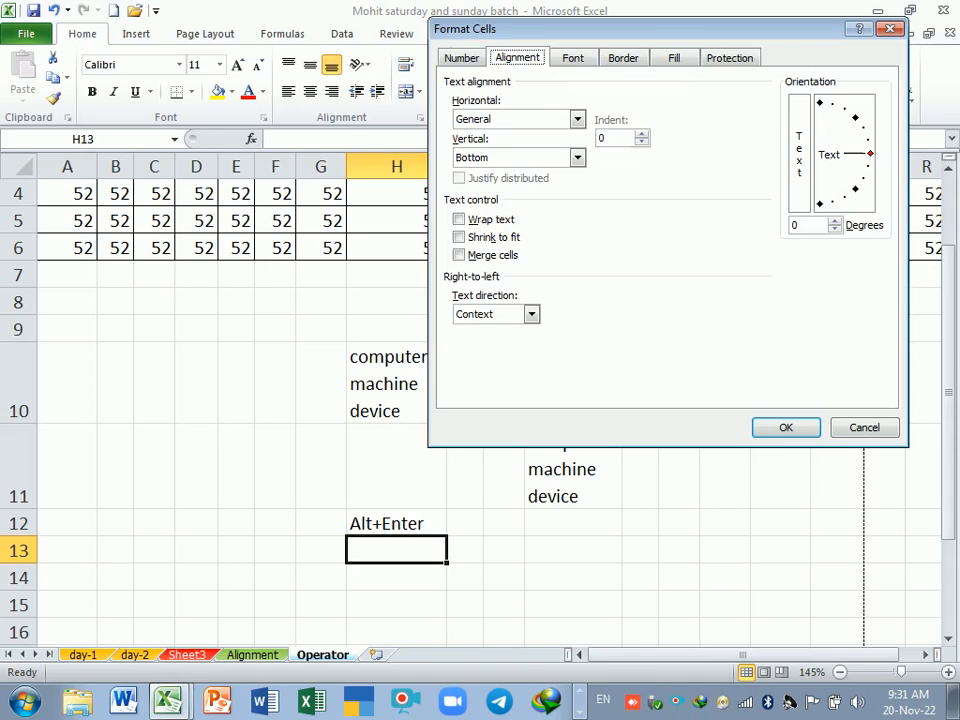
pyautogui.click(470, 238)
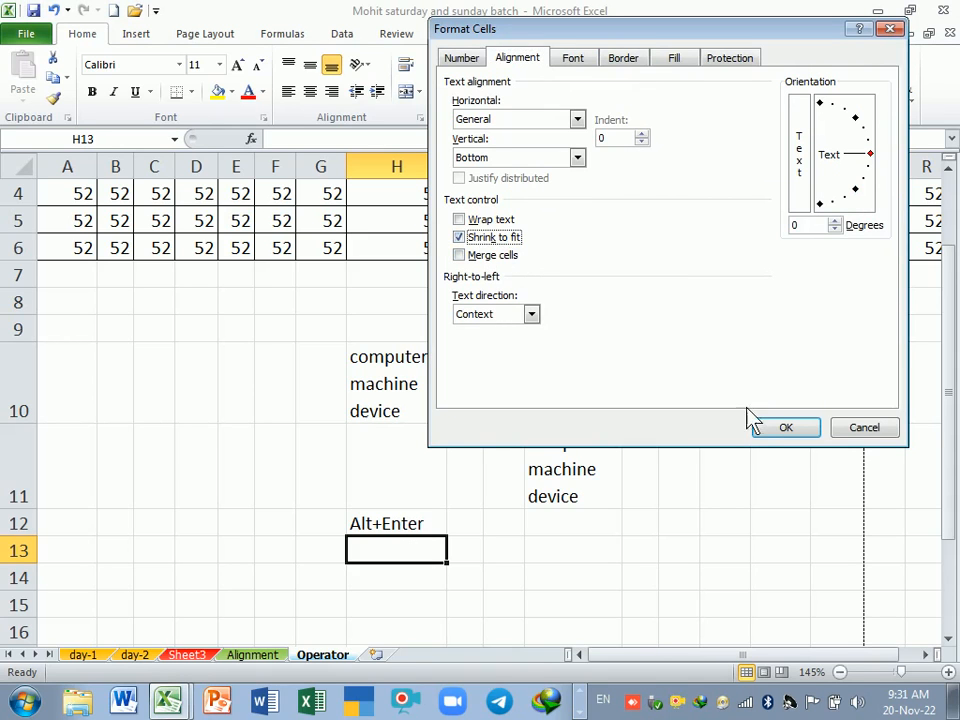
pyautogui.click(786, 428)
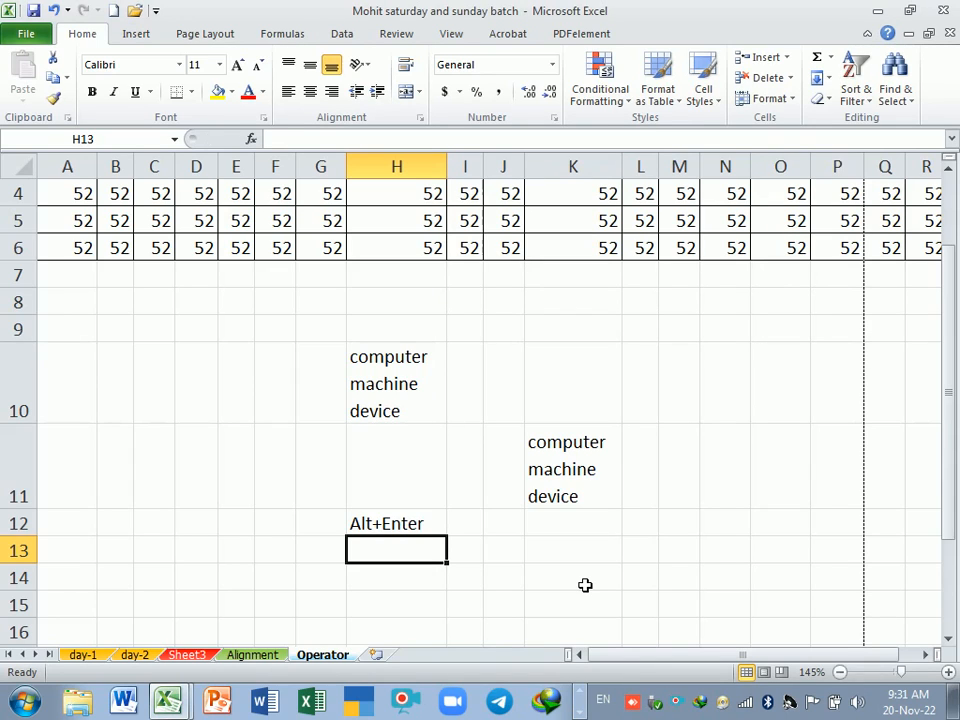
# Enter "The computer is an electronic machine which accept the data" in cell H13
pyautogui.write('The computer')
pyautogui.press('BackSpace')
pyautogui.press('BackSpace')
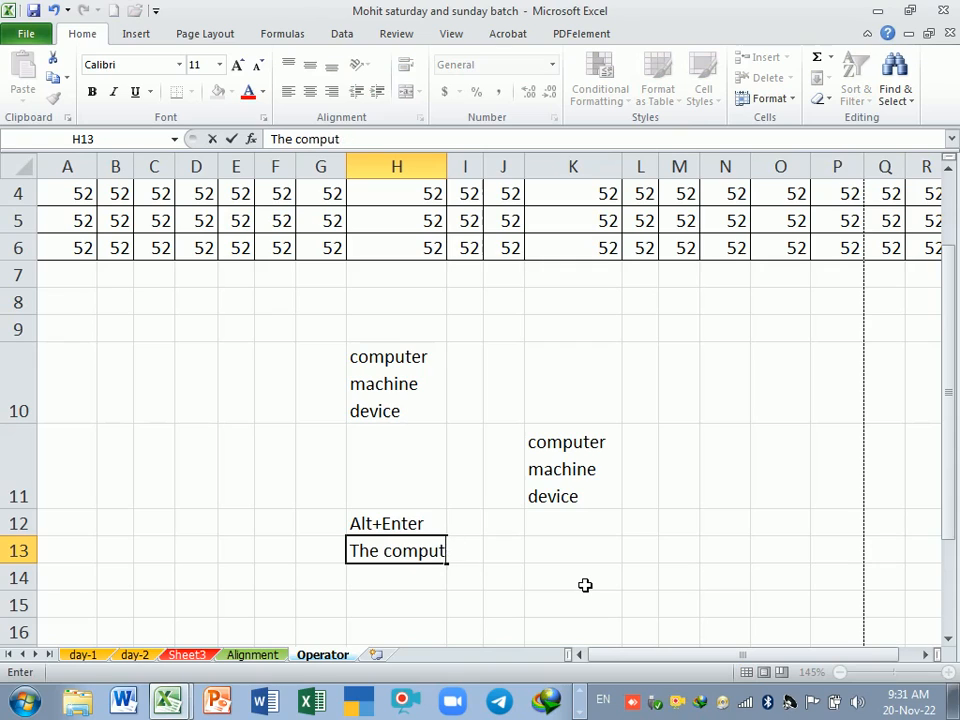
pyautogui.write('er is')
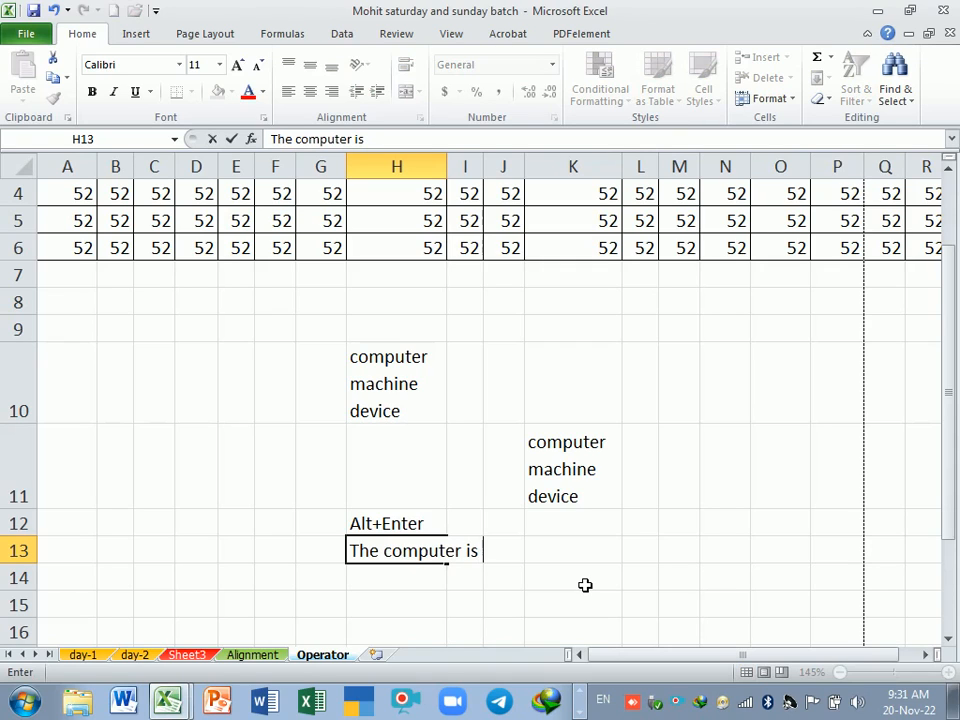
pyautogui.write(' an electro')
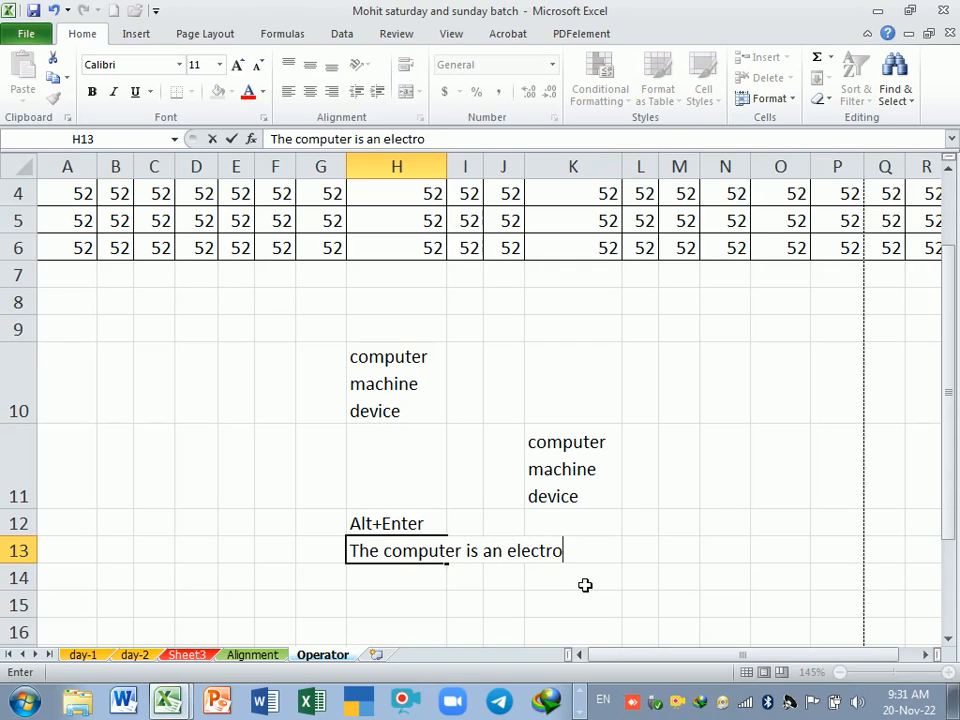
pyautogui.write('nic machi')
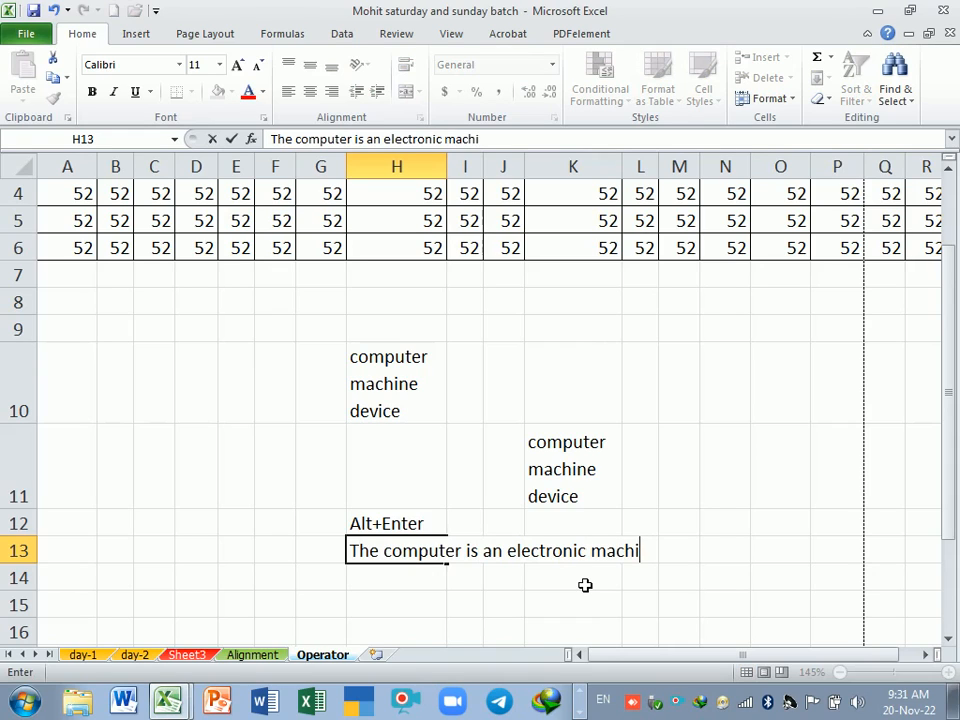
pyautogui.press('BackSpace')
pyautogui.write('ine whc')
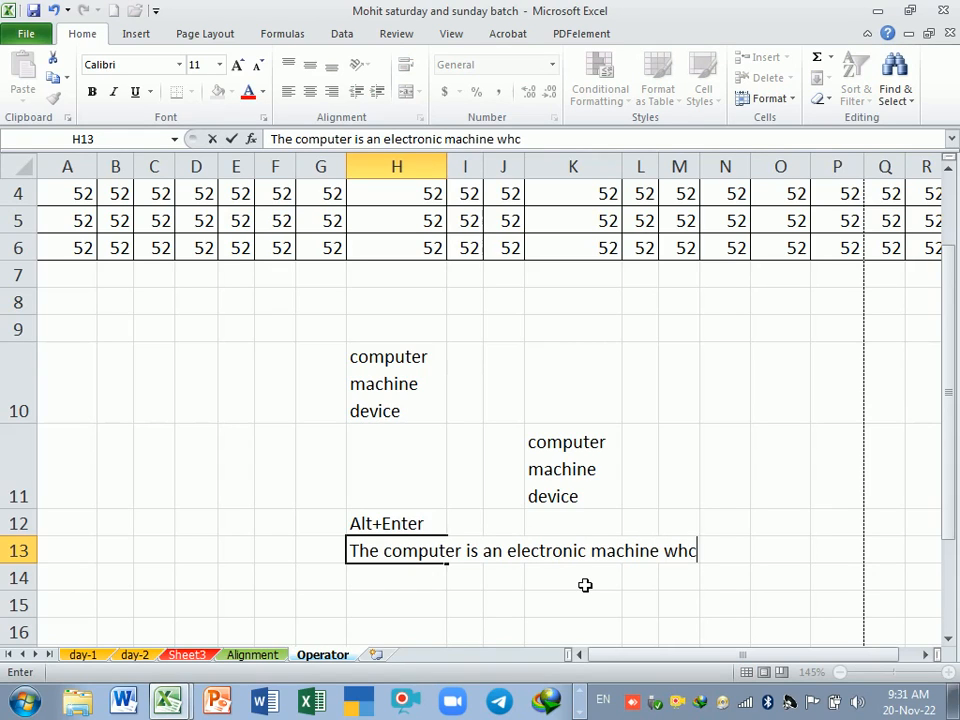
pyautogui.press('BackSpace')
pyautogui.write('c')
pyautogui.press('BackSpace')
pyautogui.write('ich accept e')
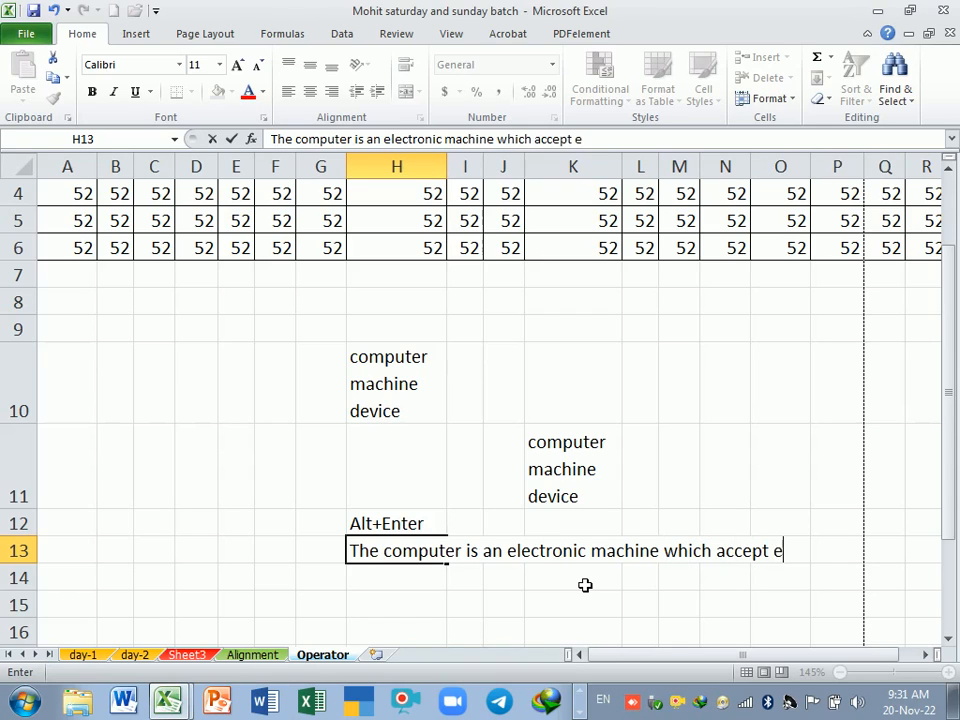
pyautogui.press('BackSpace')
pyautogui.write('the data')
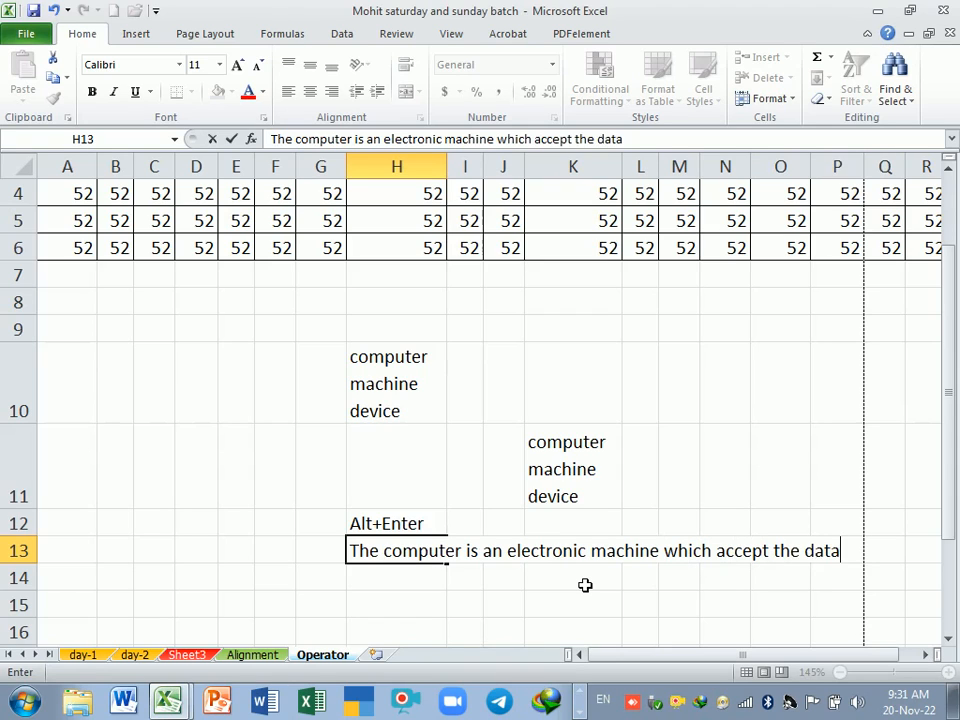
pyautogui.press('Return')
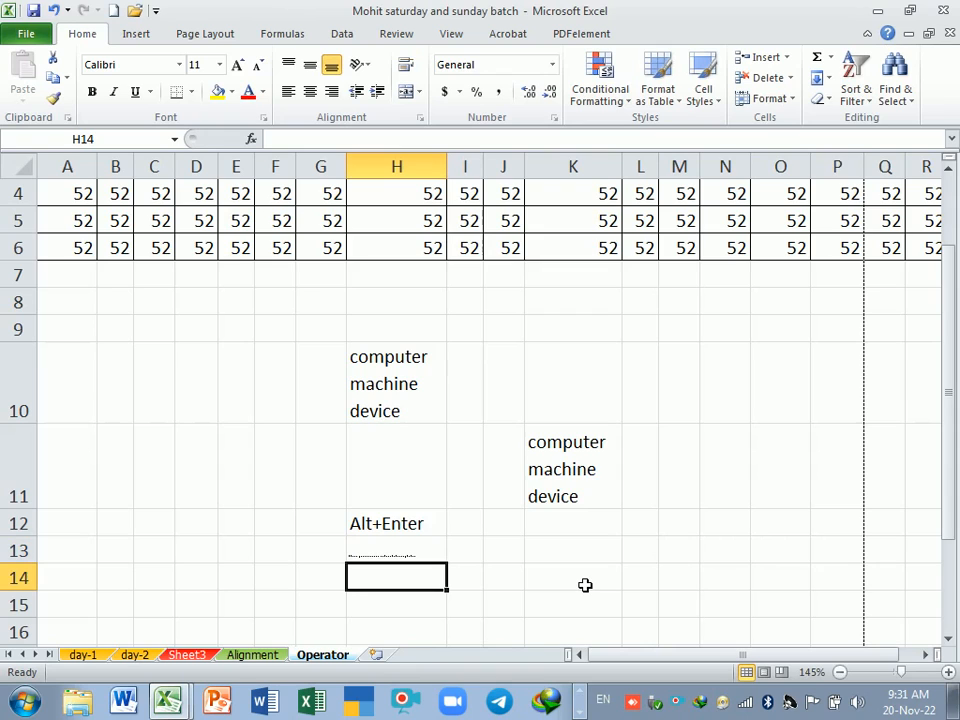
# Open cell H13 for editing to examine its sentence at normal size against the shrunken display, leaving the text as is
pyautogui.click(431, 554)
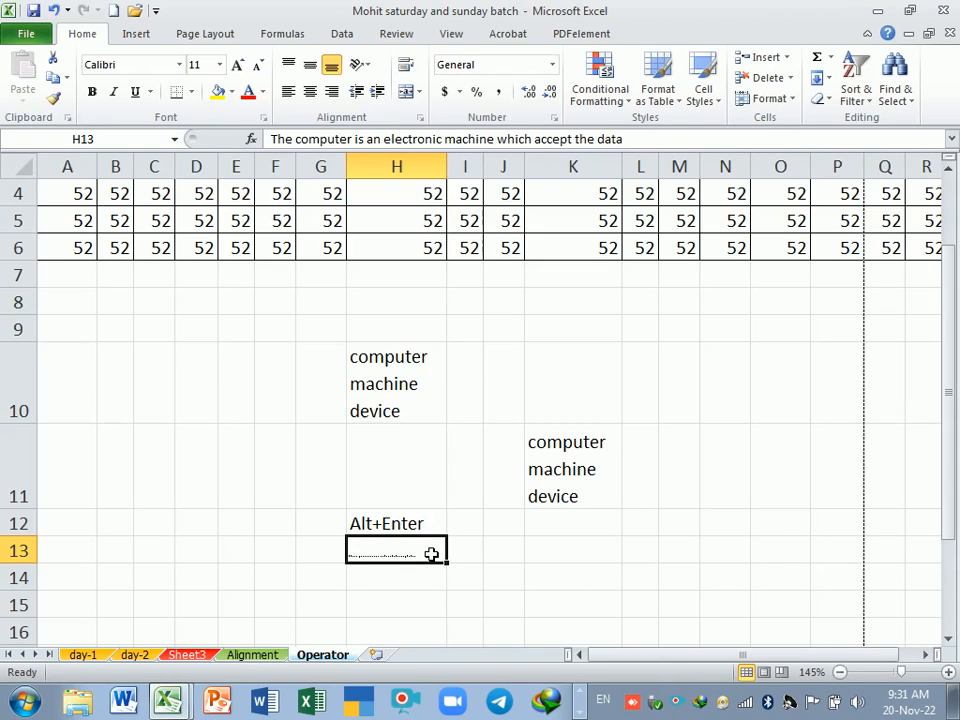
pyautogui.doubleClick(431, 554)
pyautogui.press('Return')
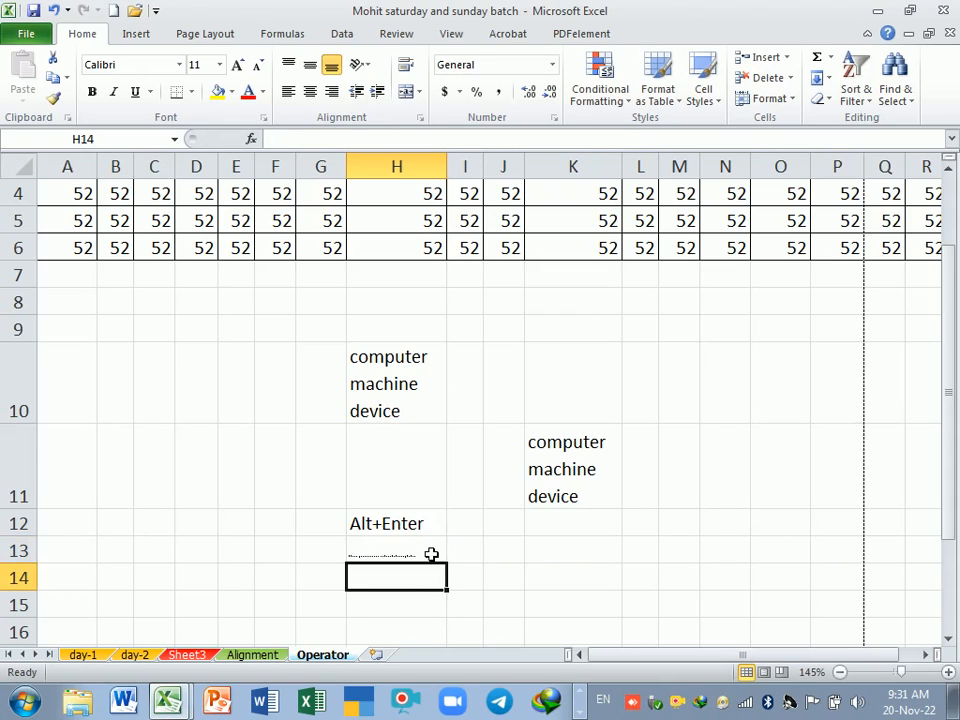
pyautogui.click(431, 554)
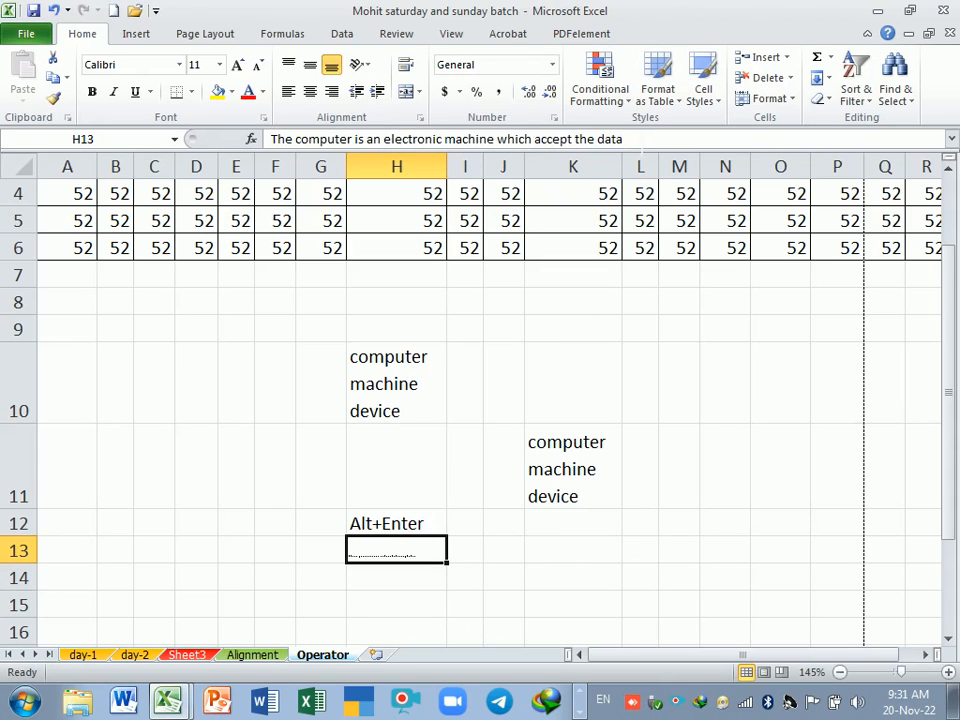
pyautogui.press('F2')
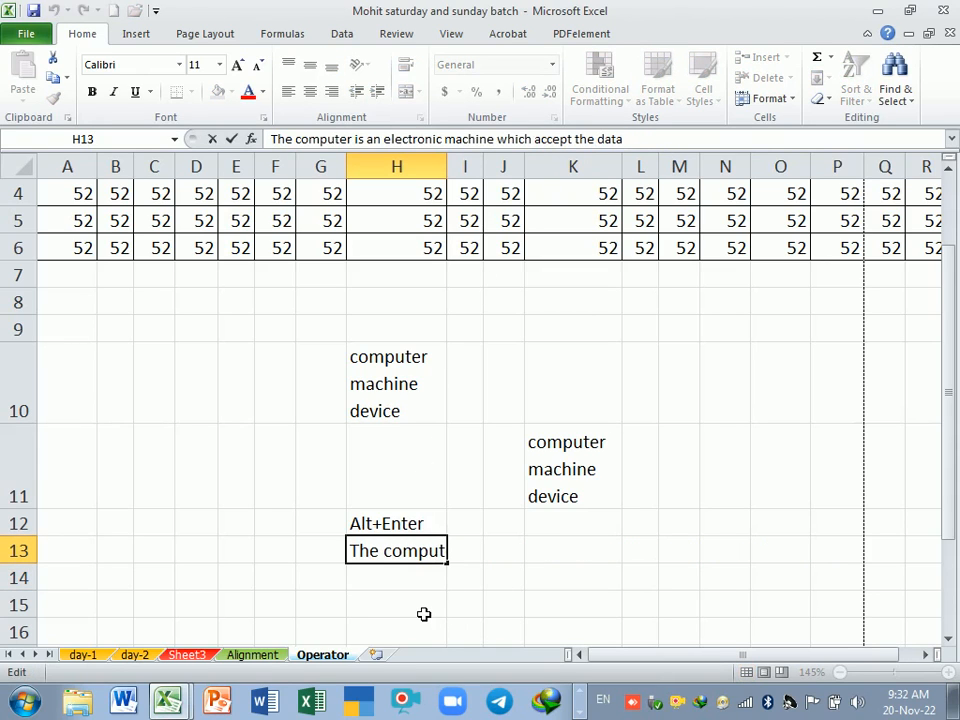
pyautogui.press('Return')
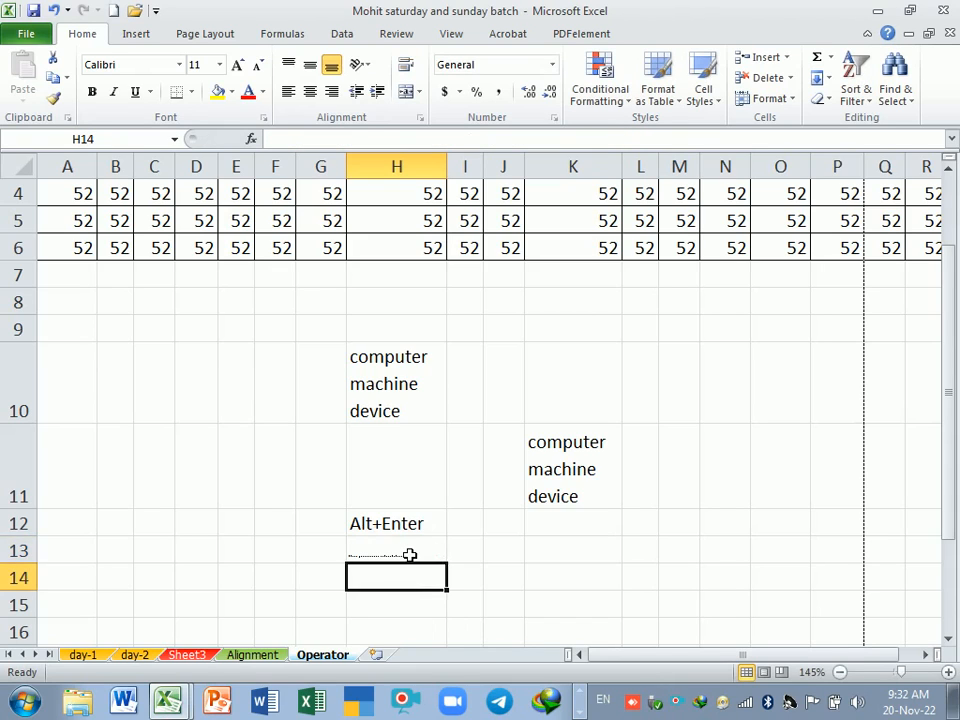
# Widen column H to see the Shrink to fit text in cell H13 grow, and narrow the column again
pyautogui.click(410, 554)
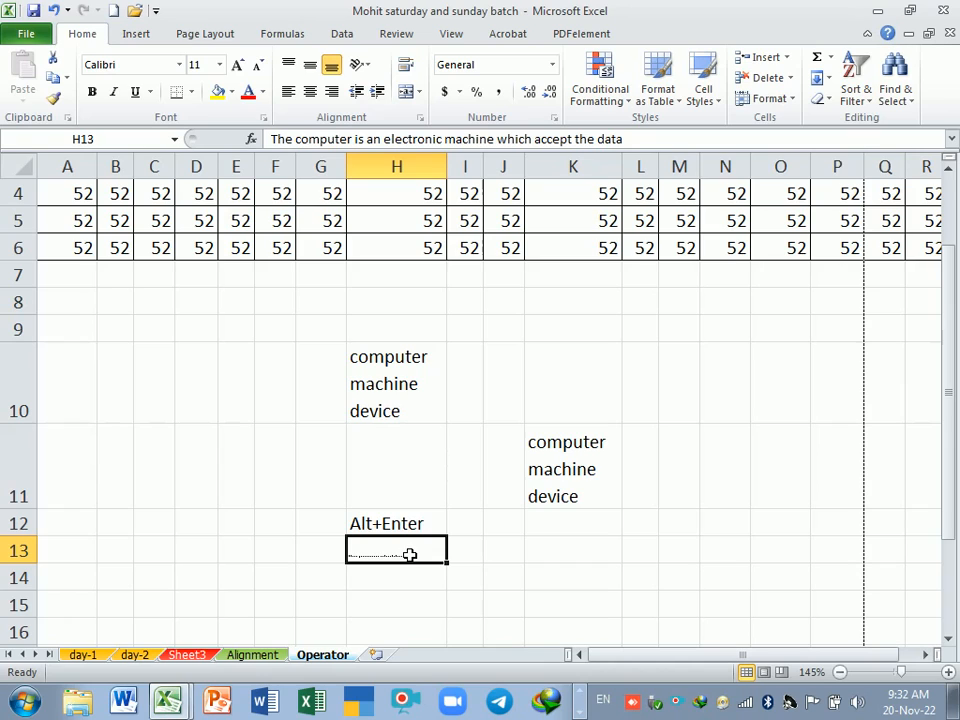
pyautogui.click(413, 577)
pyautogui.click(413, 547)
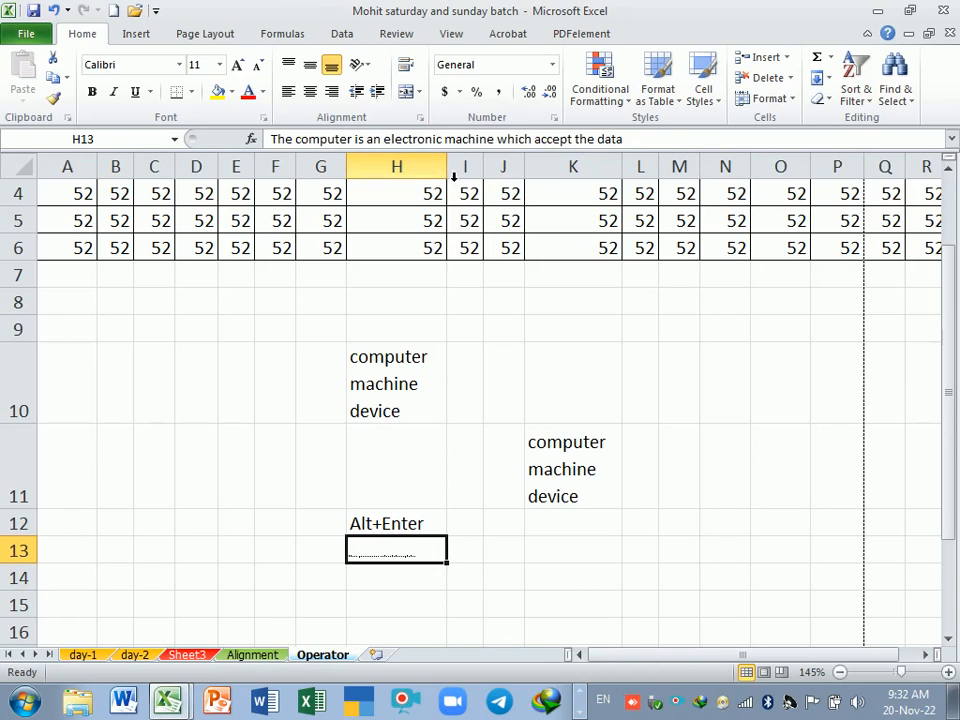
pyautogui.moveTo(455, 170); pyautogui.dragTo(645, 171)
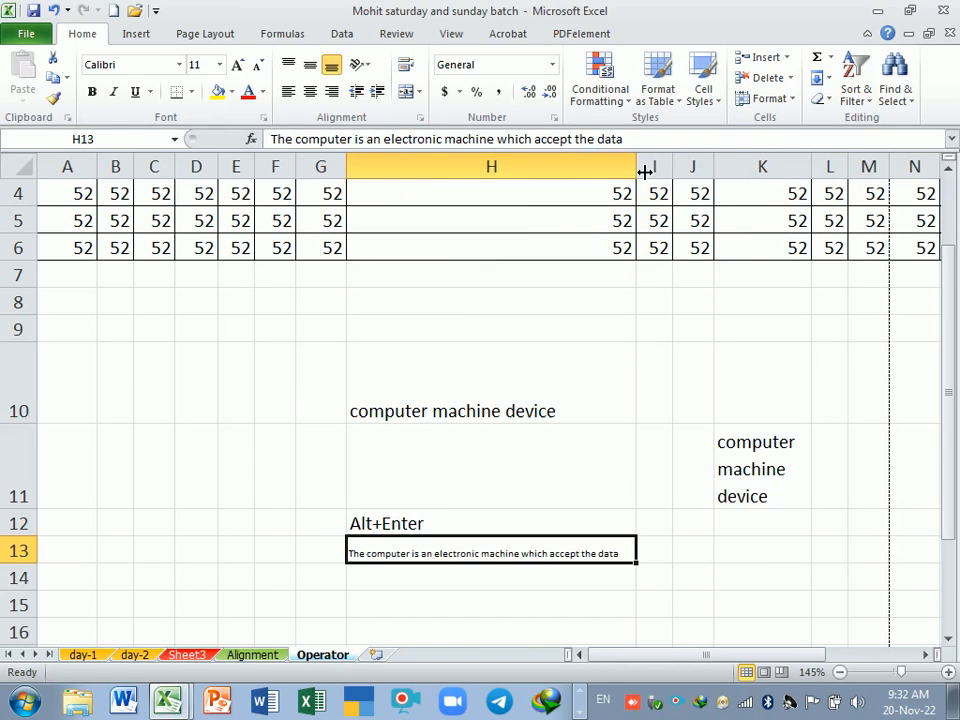
pyautogui.moveTo(645, 172); pyautogui.dragTo(457, 178)
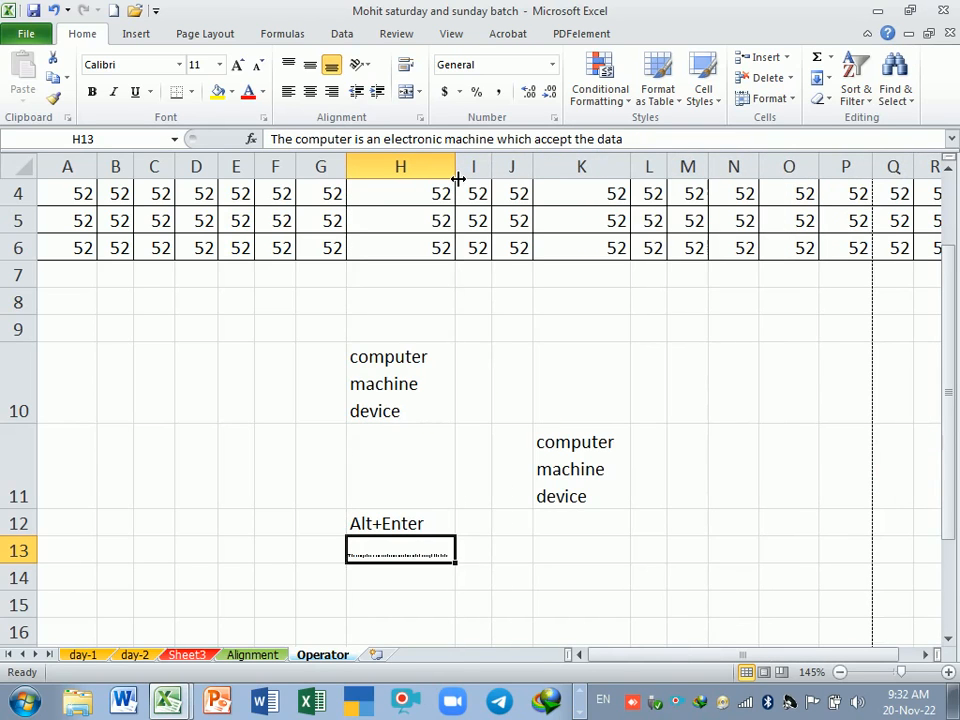
# Compare the wrapped text in cell K11 with the shrunken text in cell H13
pyautogui.click(611, 459)
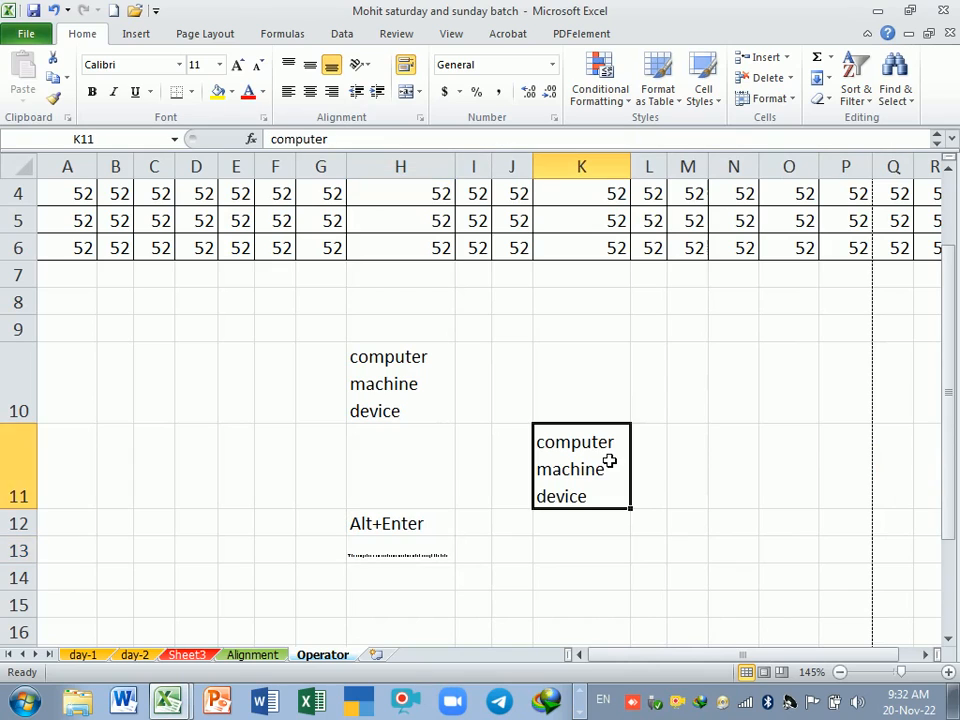
pyautogui.click(422, 557)
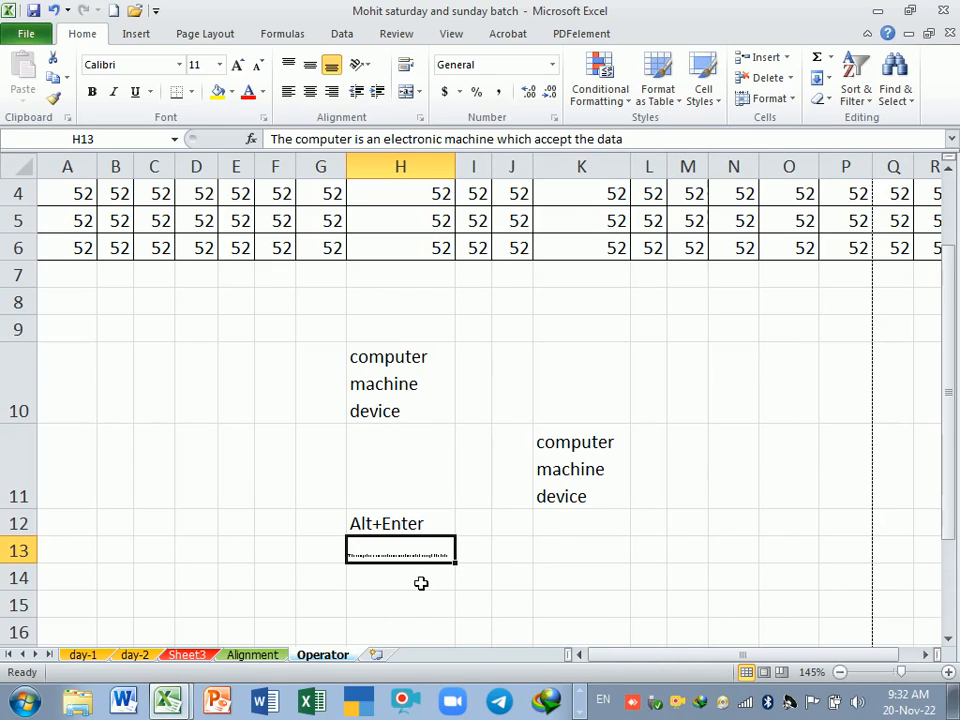
pyautogui.click(422, 578)
pyautogui.click(422, 558)
pyautogui.click(421, 602)
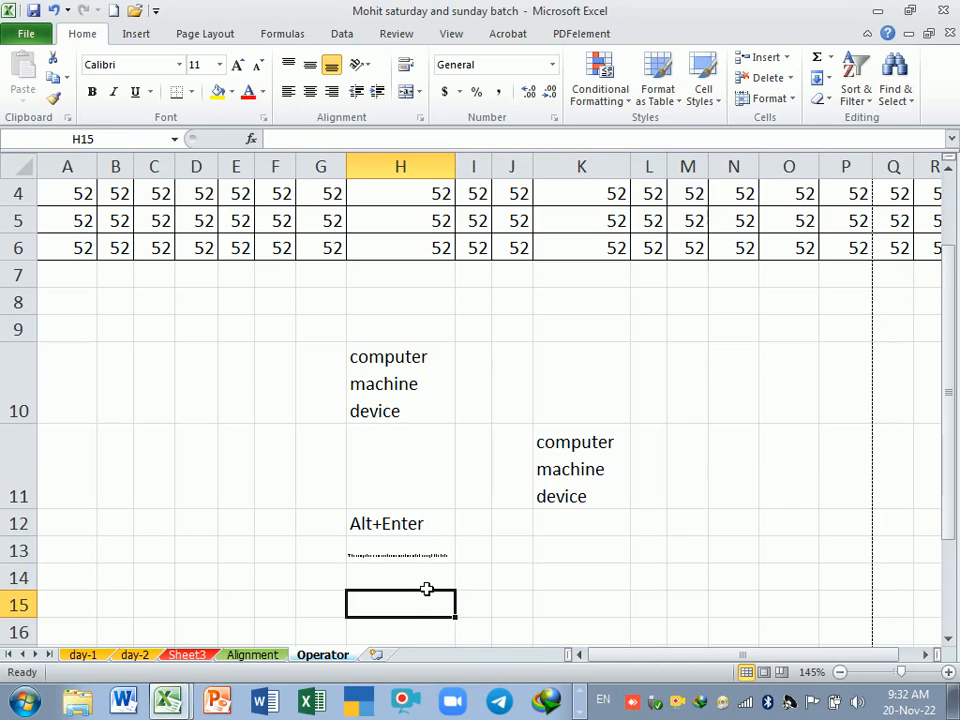
pyautogui.scroll(-2, 514, 542)
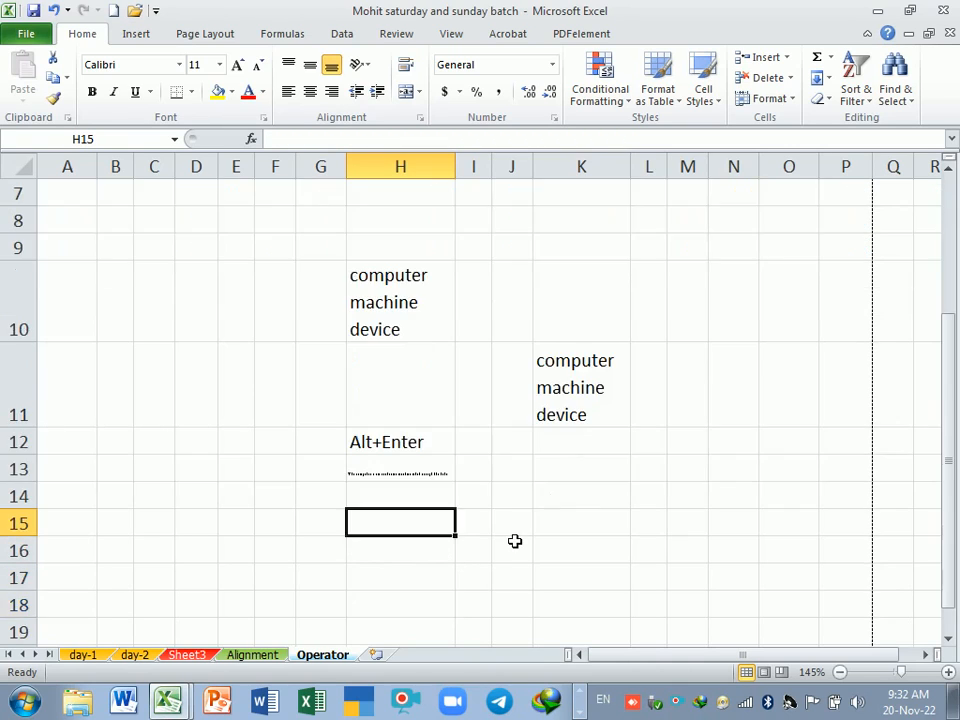
pyautogui.scroll(3, 396, 469)
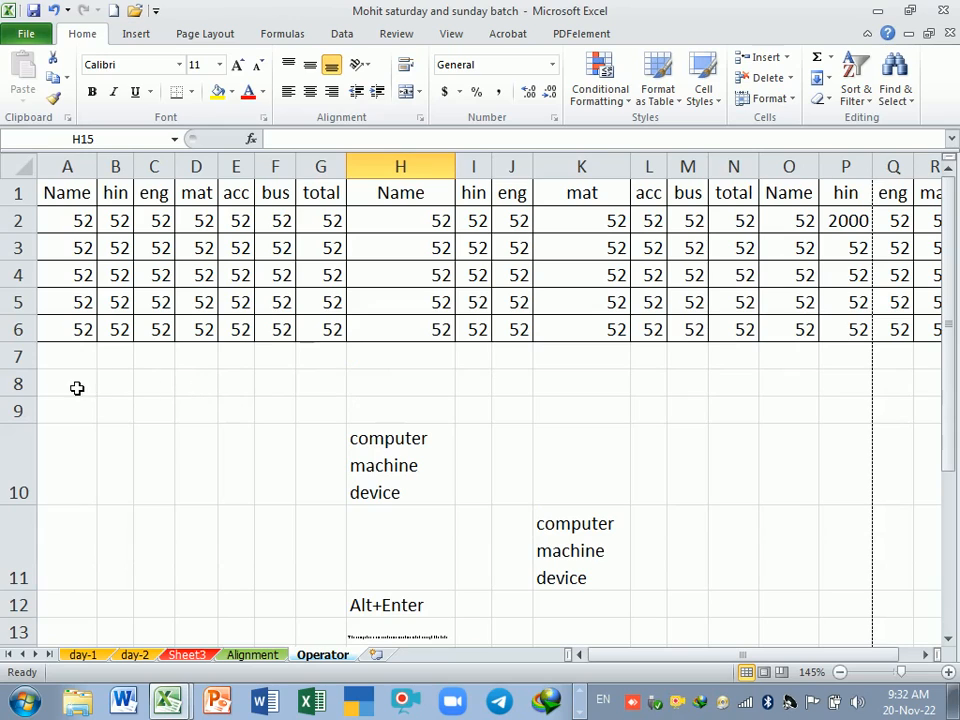
# Merge cells A8 to K8 into one cell with the Merge cells text control option
pyautogui.moveTo(77, 388); pyautogui.dragTo(606, 388)
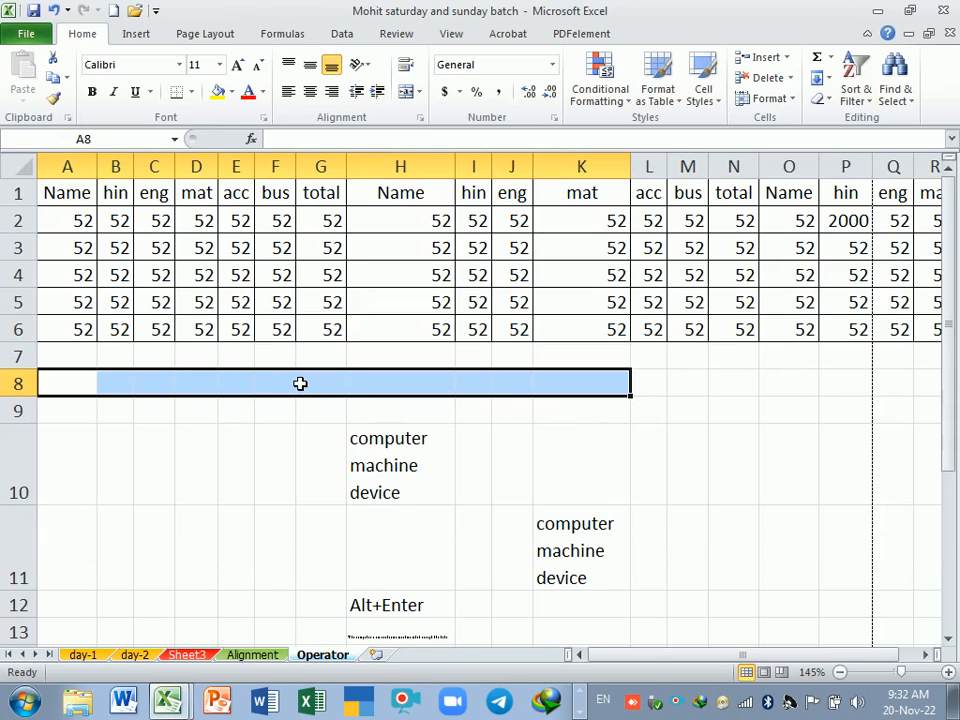
pyautogui.moveTo(311, 448); pyautogui.dragTo(275, 460)
pyautogui.click(168, 392)
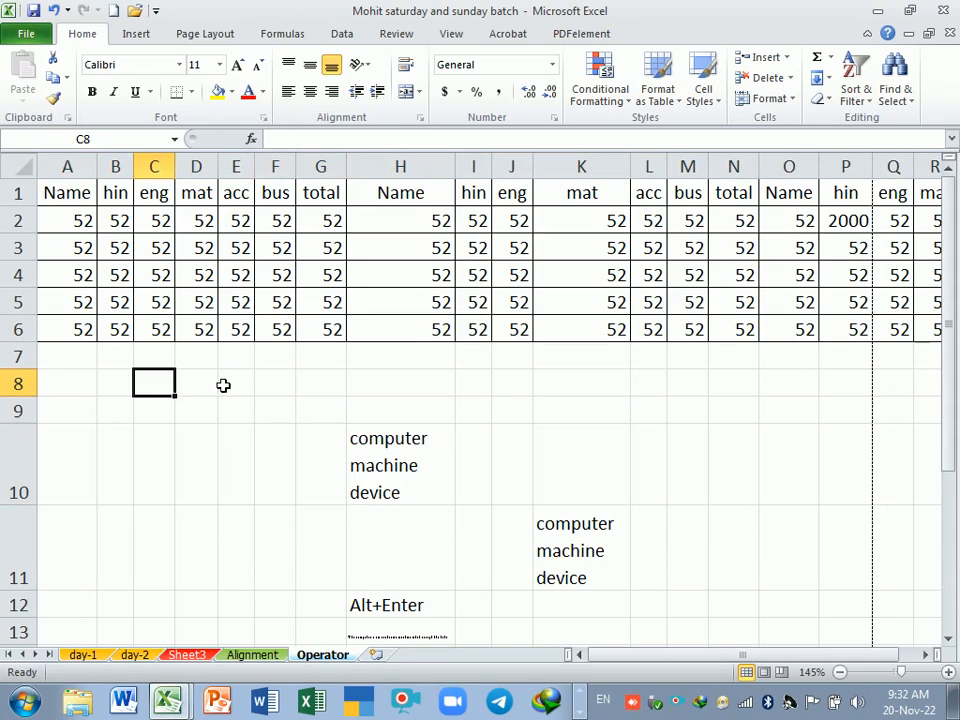
pyautogui.click(311, 384)
pyautogui.moveTo(87, 384); pyautogui.dragTo(581, 397)
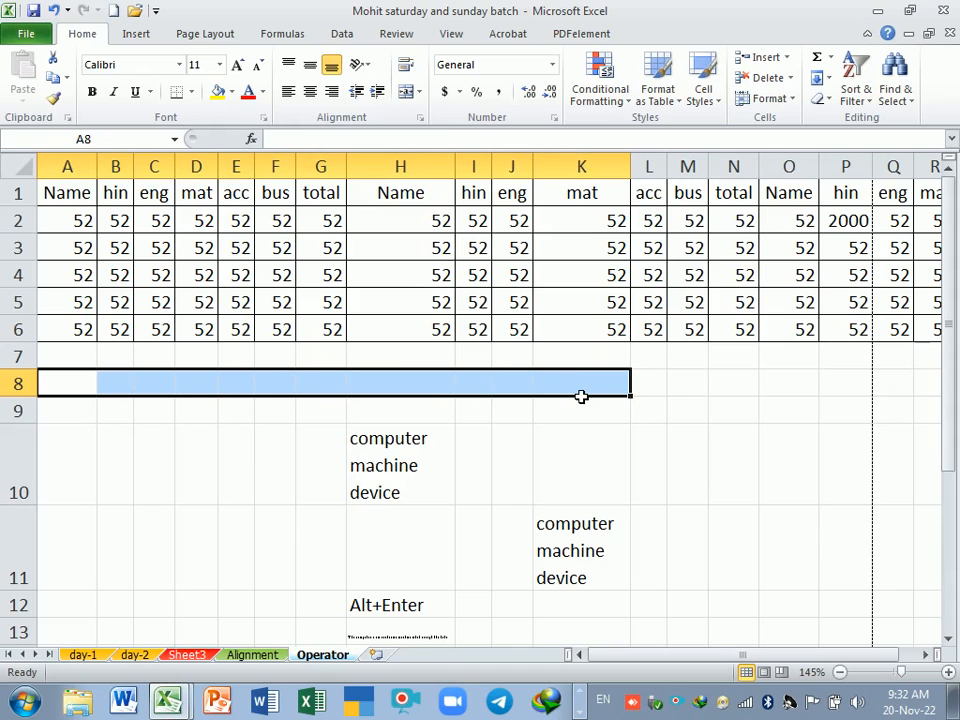
pyautogui.hotkey('ctrl', '1')
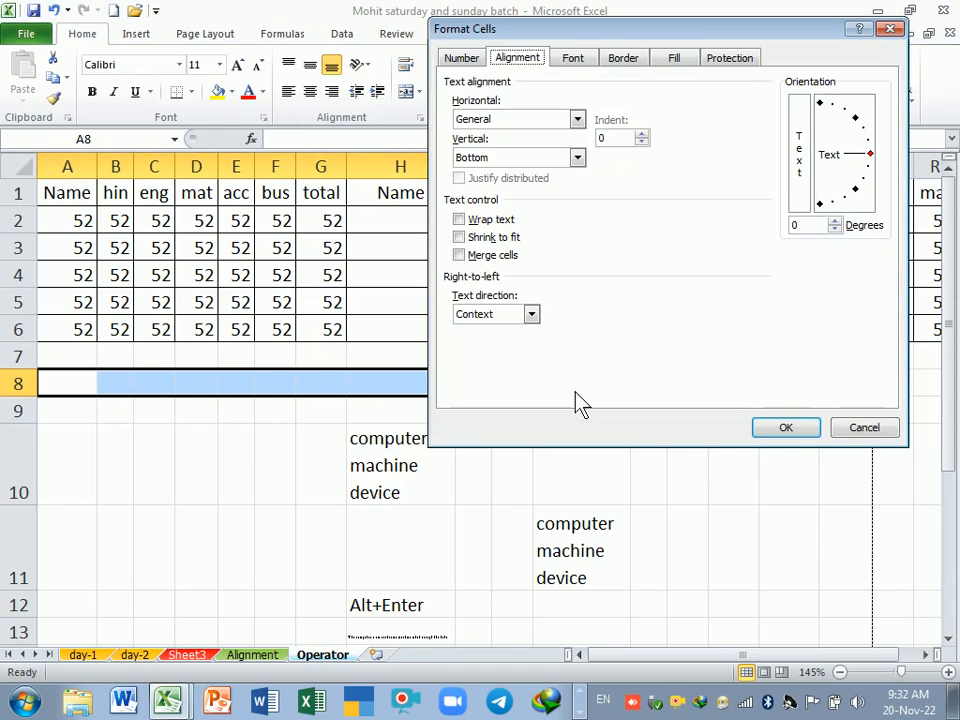
pyautogui.click(489, 256)
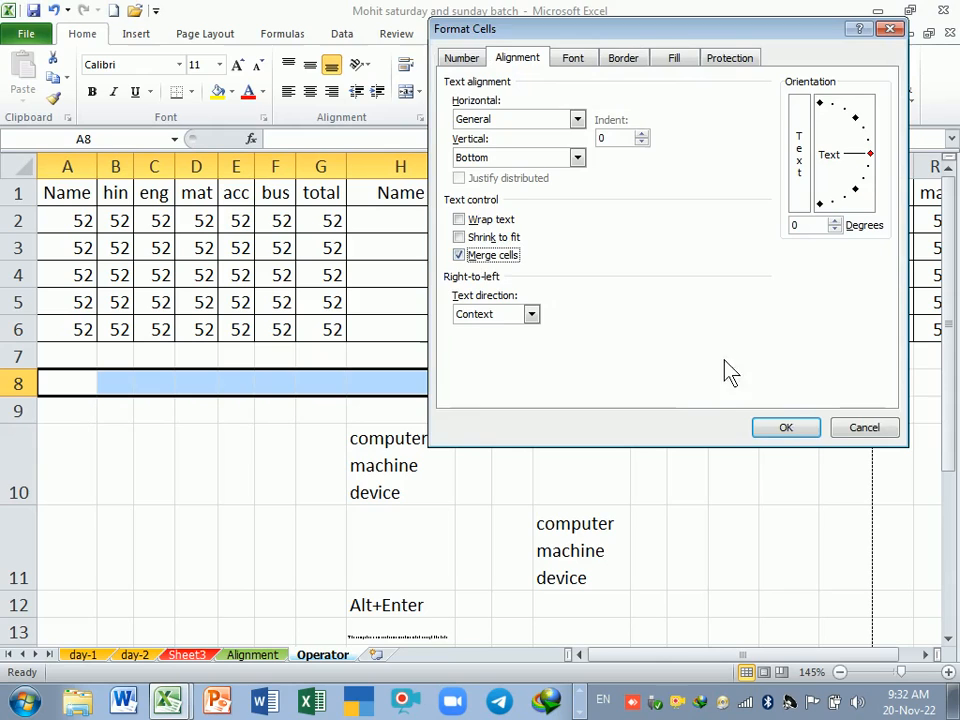
pyautogui.click(786, 427)
pyautogui.click(233, 475)
pyautogui.click(270, 392)
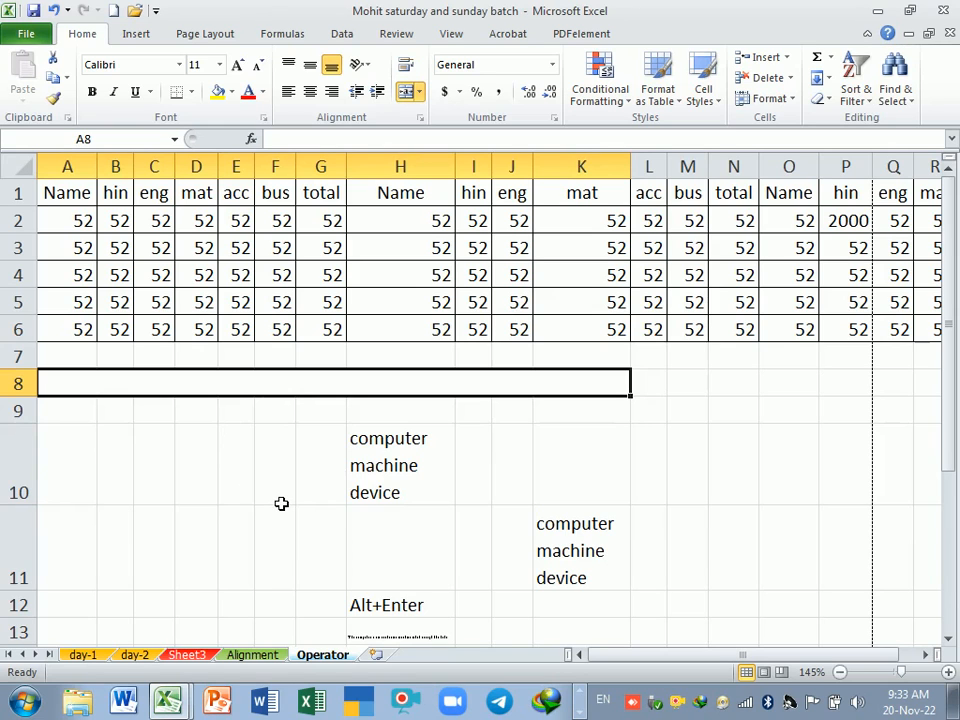
# Switch to the Salary Sheet workbook to view its merged three-line heading, and return to the Operator sheet
pyautogui.click(169, 704)
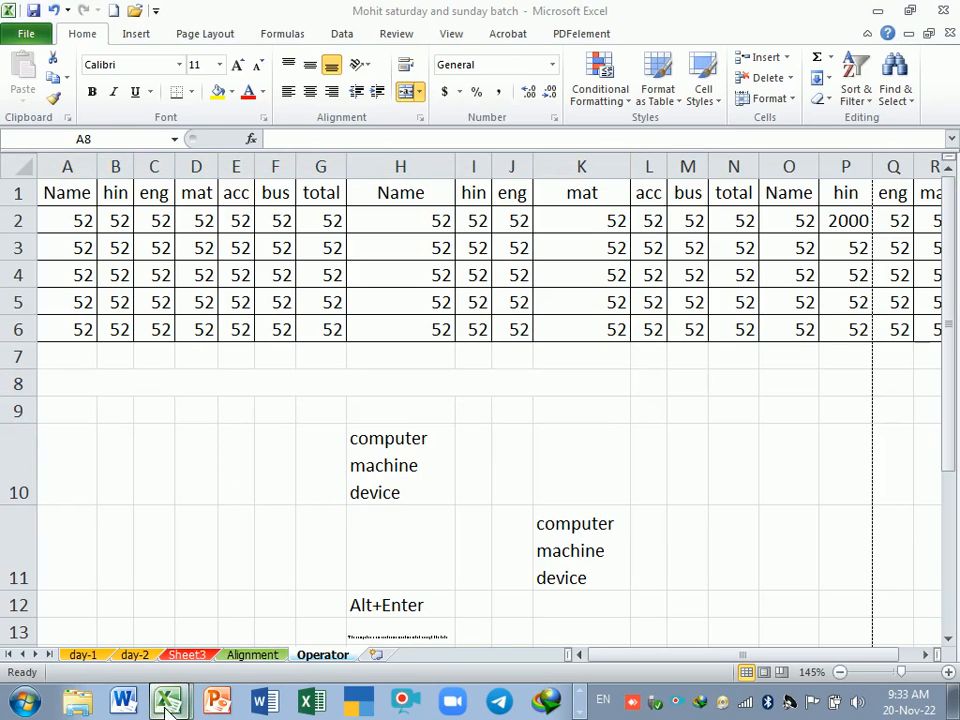
pyautogui.click(175, 704)
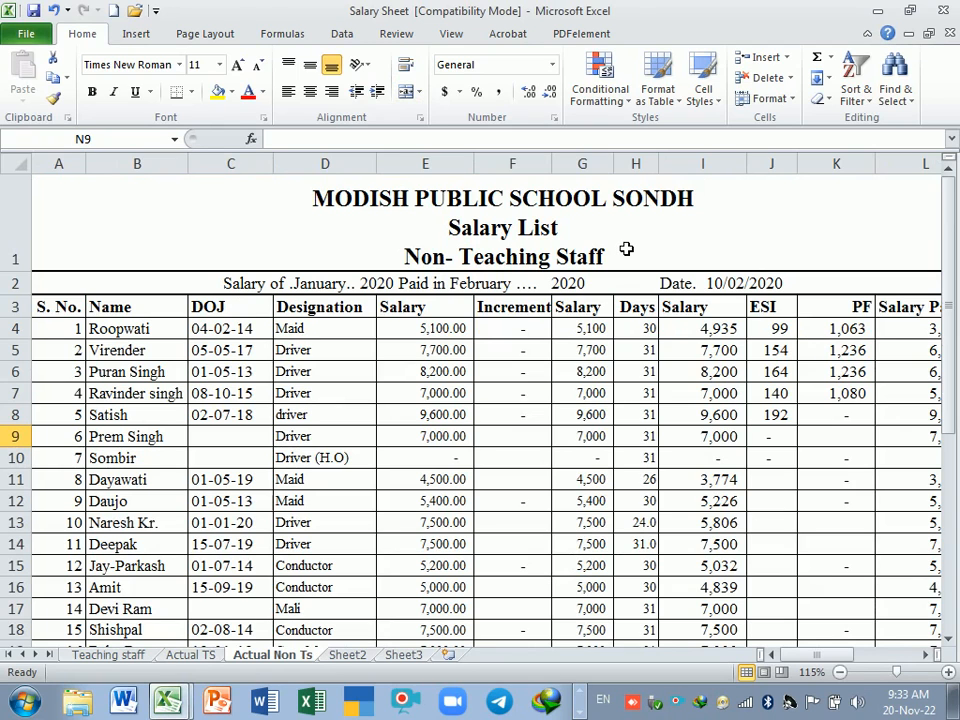
pyautogui.click(176, 629)
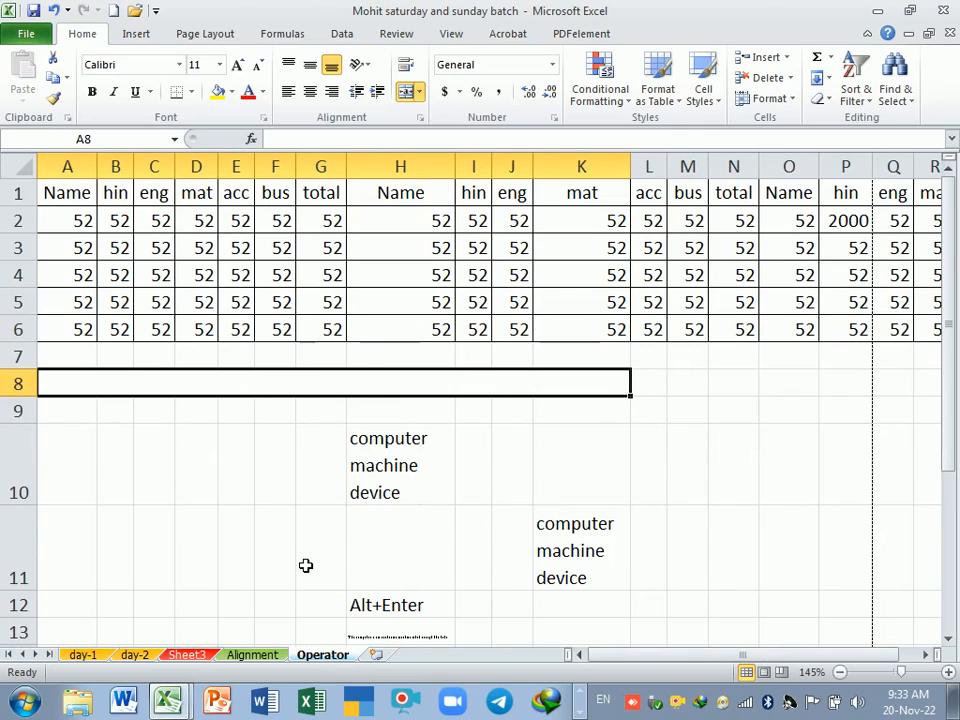
# Enter "Modish public School sondh" as the first line of the merged cell A8
pyautogui.write('Mo')
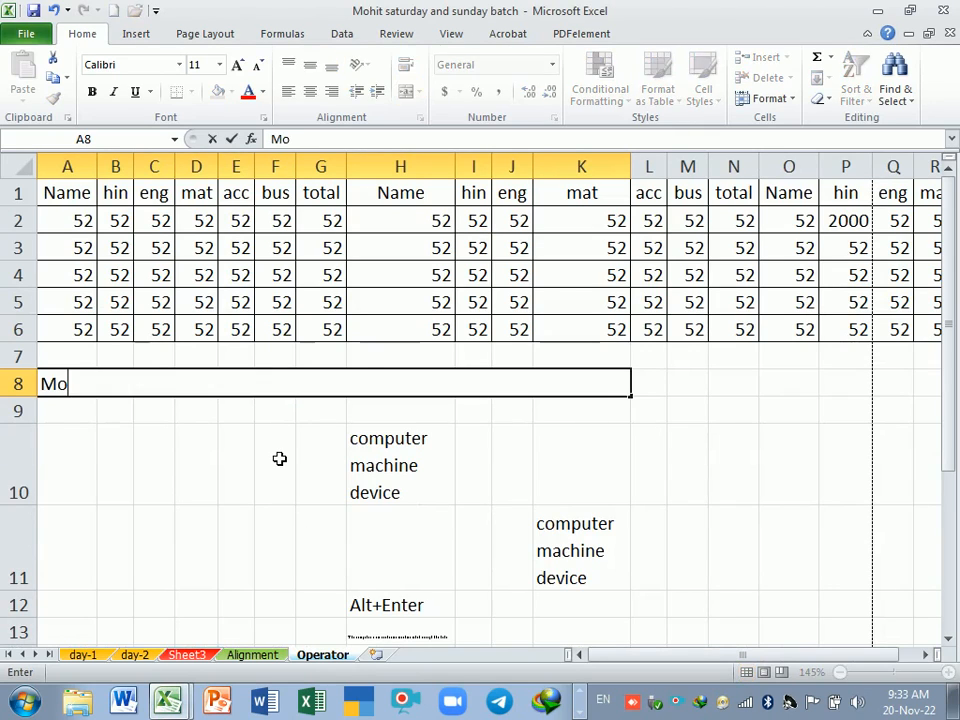
pyautogui.write('dish purcvl')
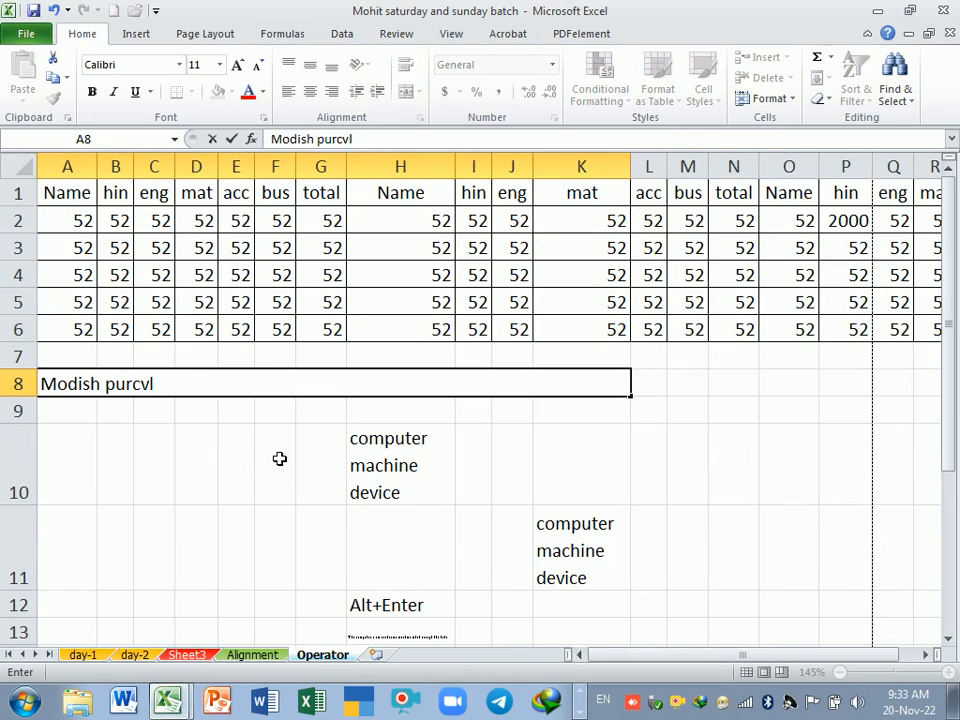
pyautogui.press('BackSpace')
pyautogui.press('BackSpace')
pyautogui.press('BackSpace')
pyautogui.press('BackSpace')
pyautogui.write('blic School sond')
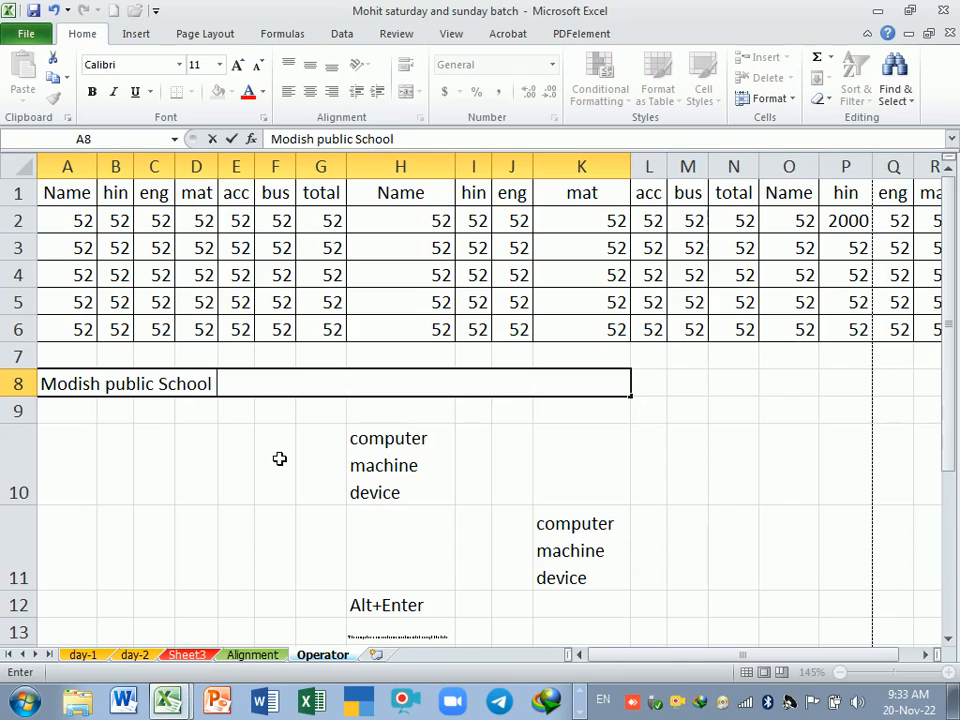
pyautogui.press('BackSpace')
pyautogui.press('BackSpace')
pyautogui.write('ndh')
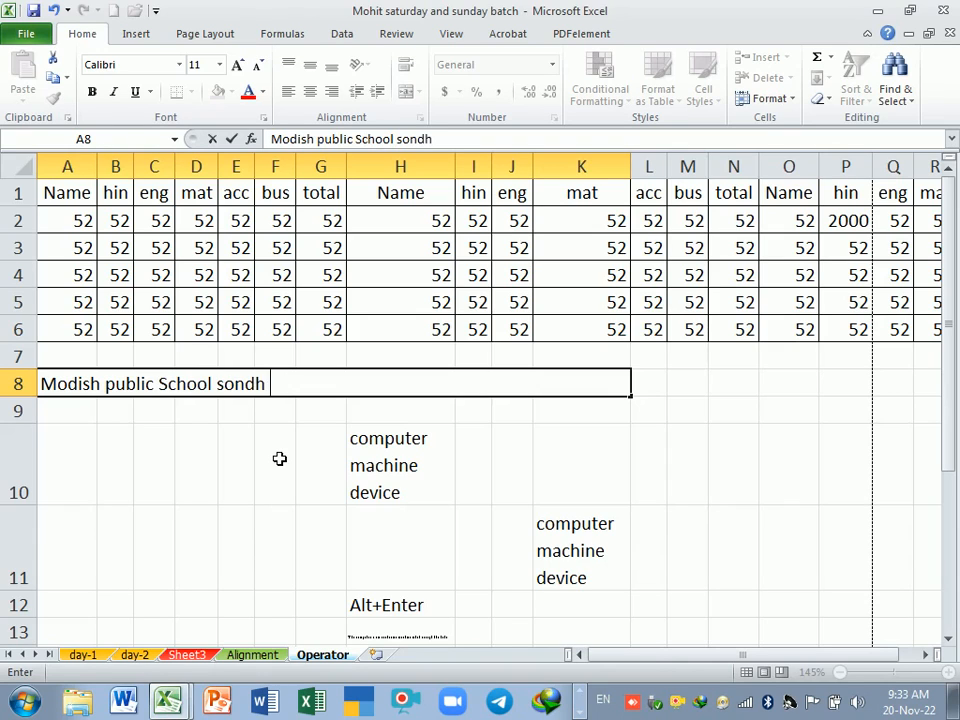
# Add a manual line break in merged cell A8 and enter "Staff salary" as the second line
pyautogui.hotkey('alt', 'Return')
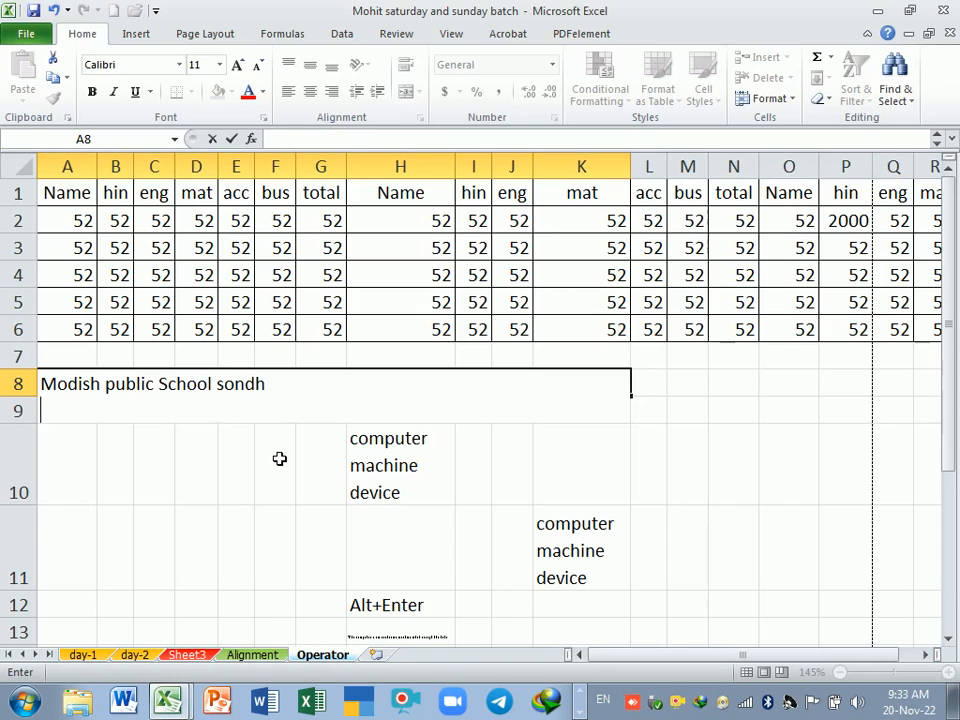
pyautogui.write('Sl')
pyautogui.press('BackSpace')
pyautogui.press('BackSpace')
pyautogui.write('Staff ')
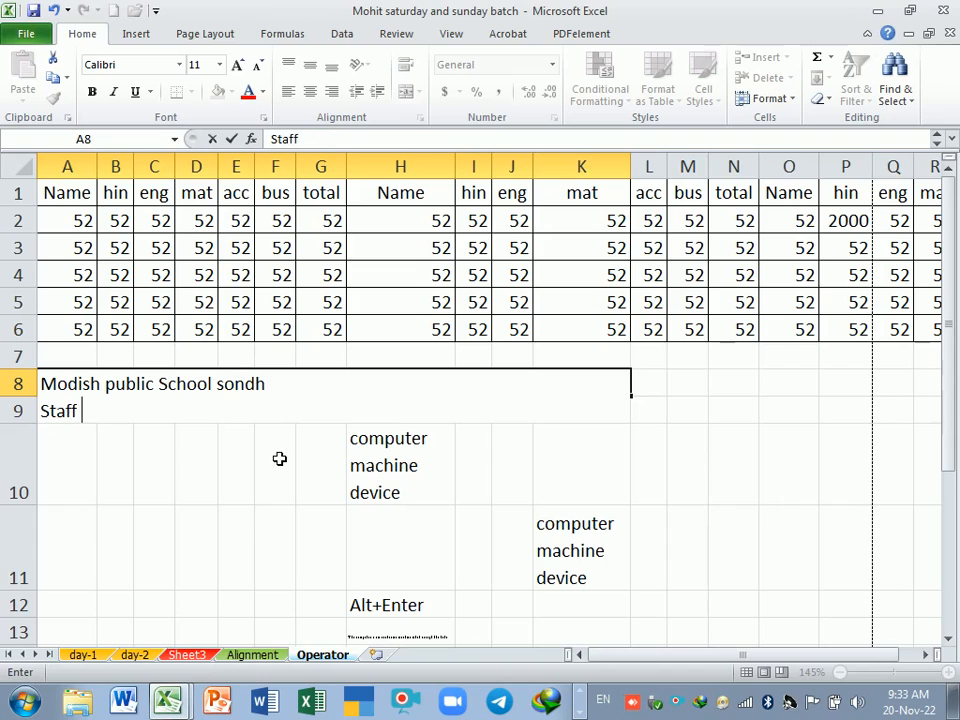
pyautogui.write('jSa')
pyautogui.press('BackSpace')
pyautogui.press('BackSpace')
pyautogui.press('BackSpace')
pyautogui.write('salr')
pyautogui.press('BackSpace')
pyautogui.write('ary')
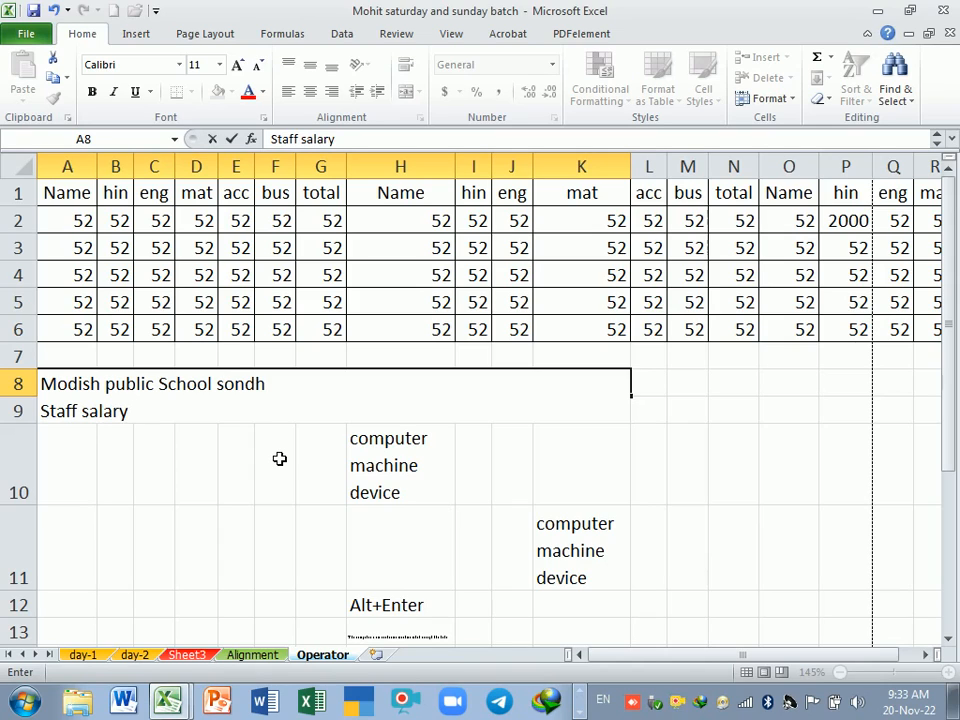
# Add "Teacing Staff" as a third line in merged cell A8, and increase row 8's height to show all three lines
pyautogui.hotkey('alt', 'Return')
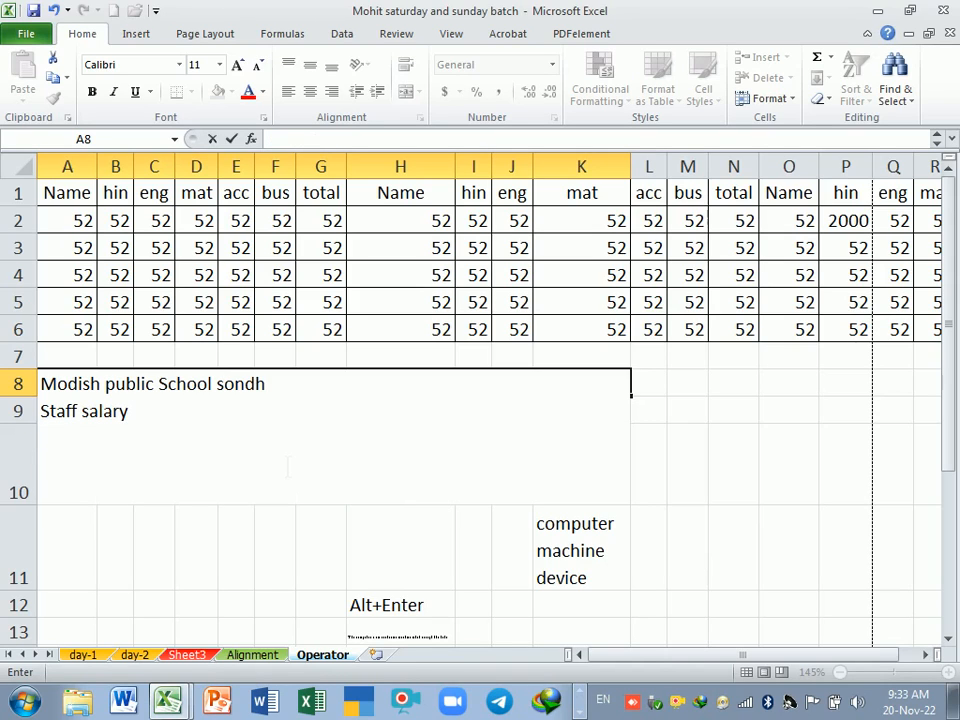
pyautogui.write('Teacing')
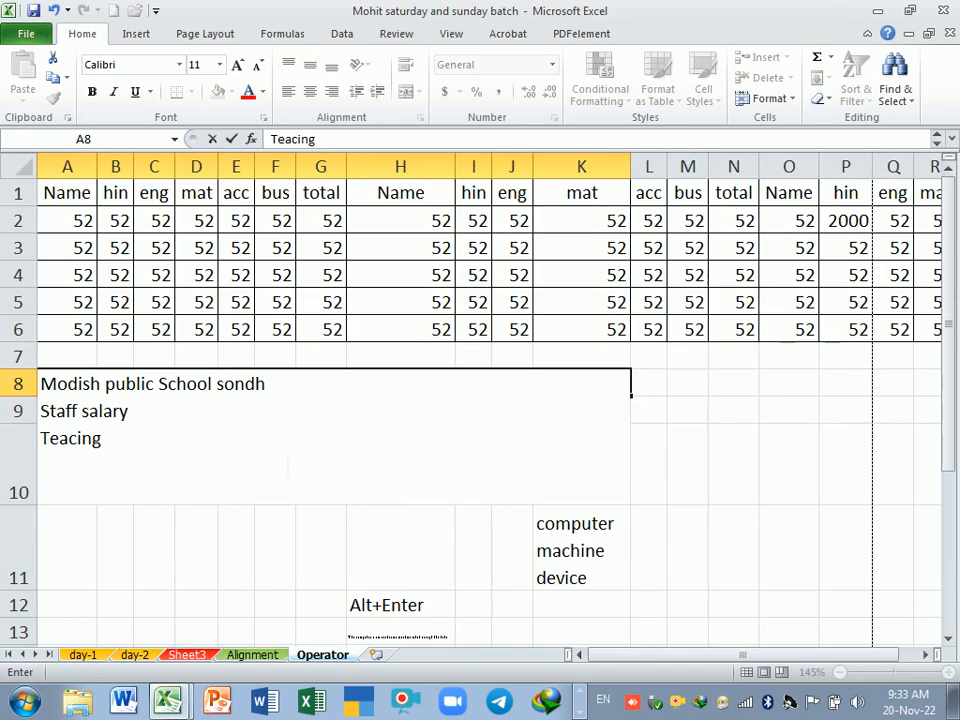
pyautogui.write(' Staff')
pyautogui.press('Return')
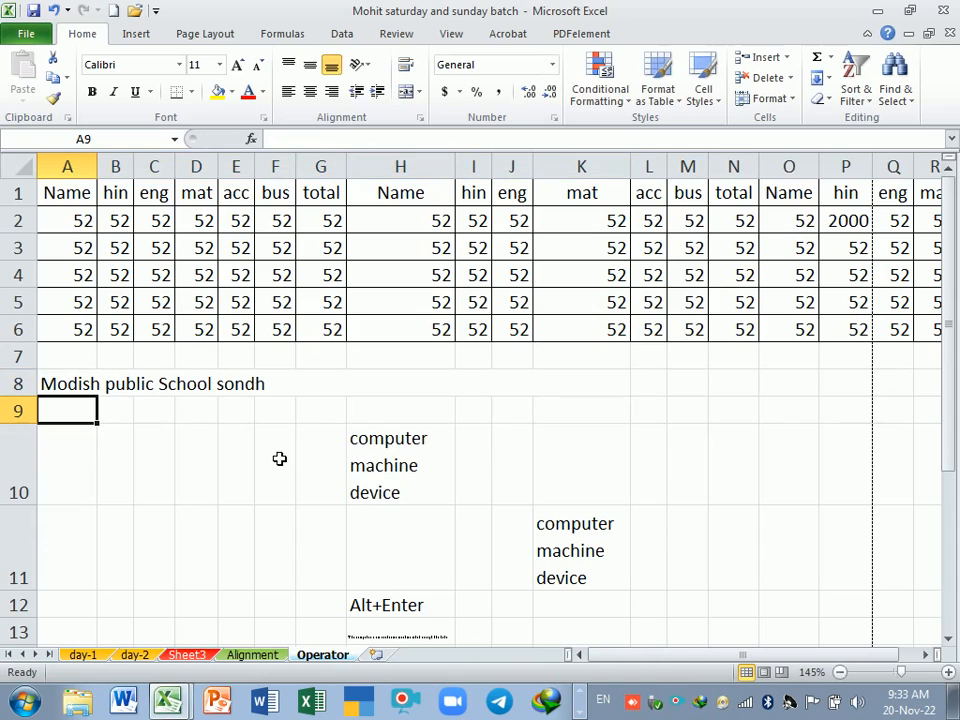
pyautogui.click(288, 390)
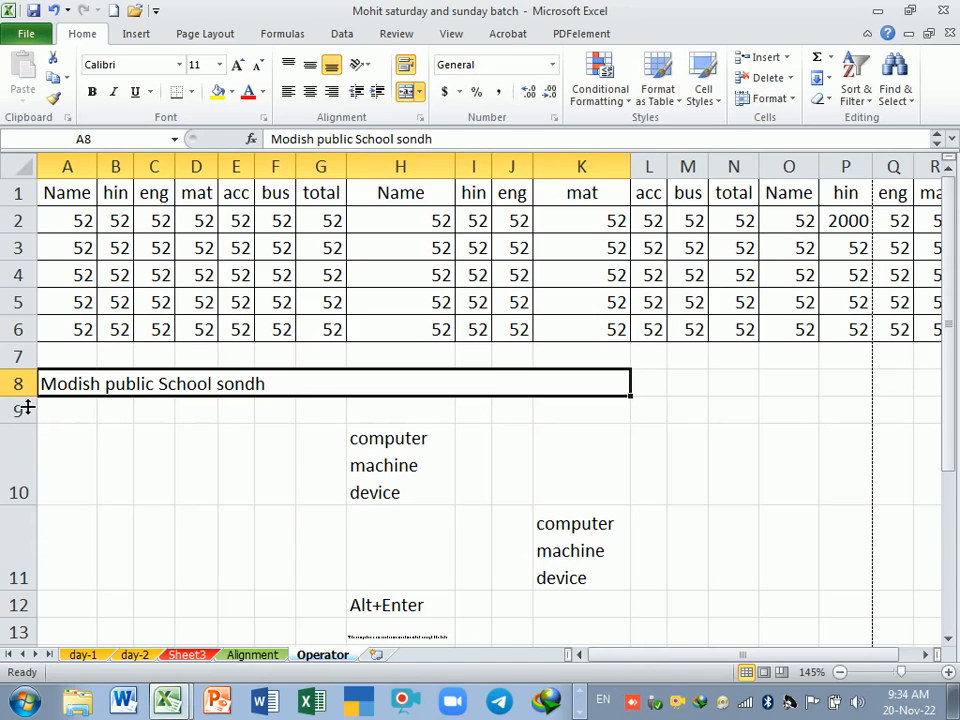
pyautogui.moveTo(27, 398); pyautogui.dragTo(39, 452)
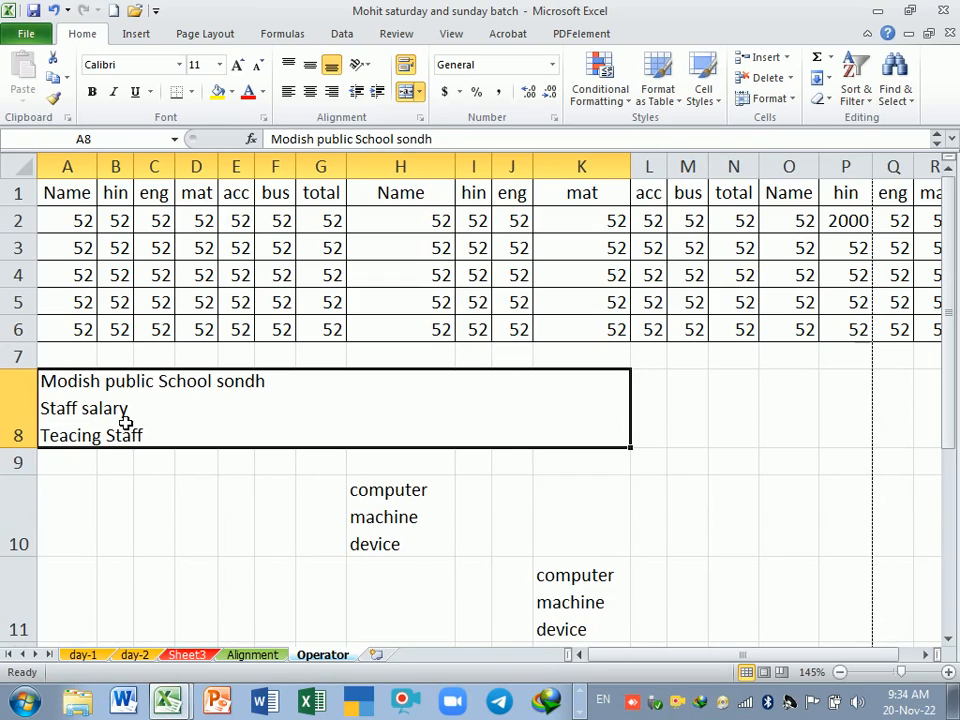
# Center the three-line heading horizontally in merged cell A8 and make it bold
pyautogui.click(310, 92)
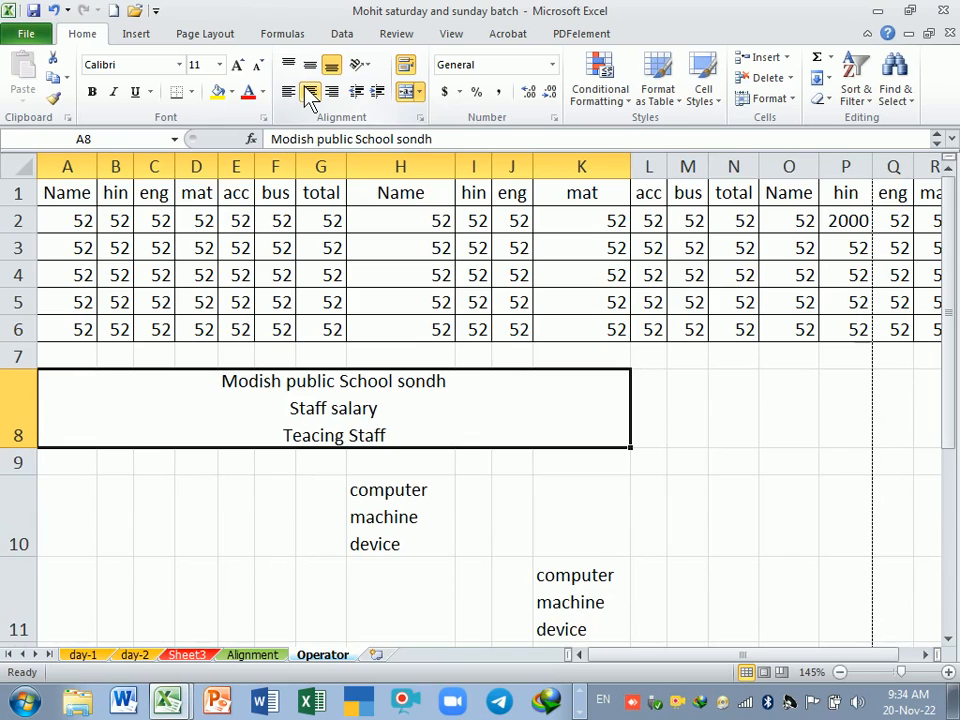
pyautogui.click(91, 91)
pyautogui.click(275, 543)
pyautogui.click(286, 401)
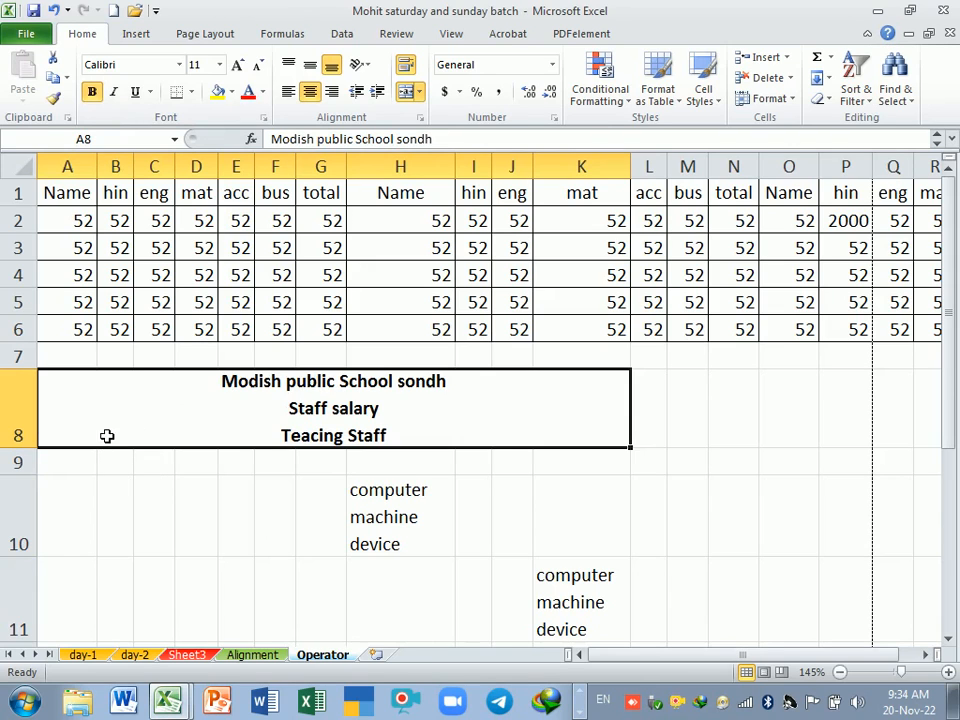
# Increase row 8's height slightly to give the three-line heading more room
pyautogui.scroll(-1, 105, 435)
pyautogui.moveTo(80, 445); pyautogui.dragTo(607, 509)
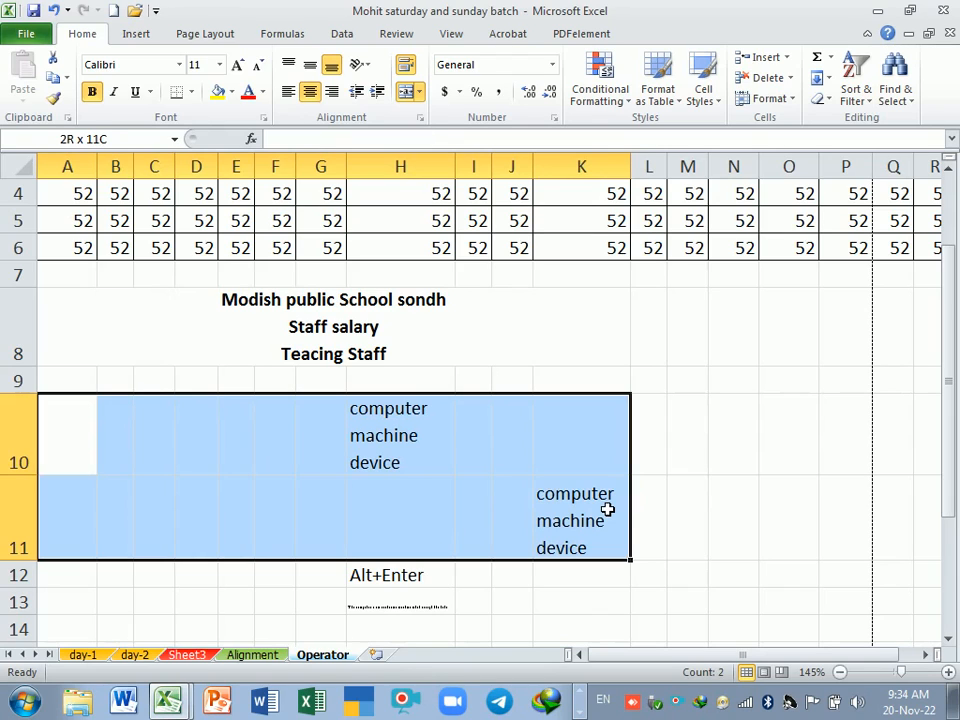
pyautogui.click(482, 324)
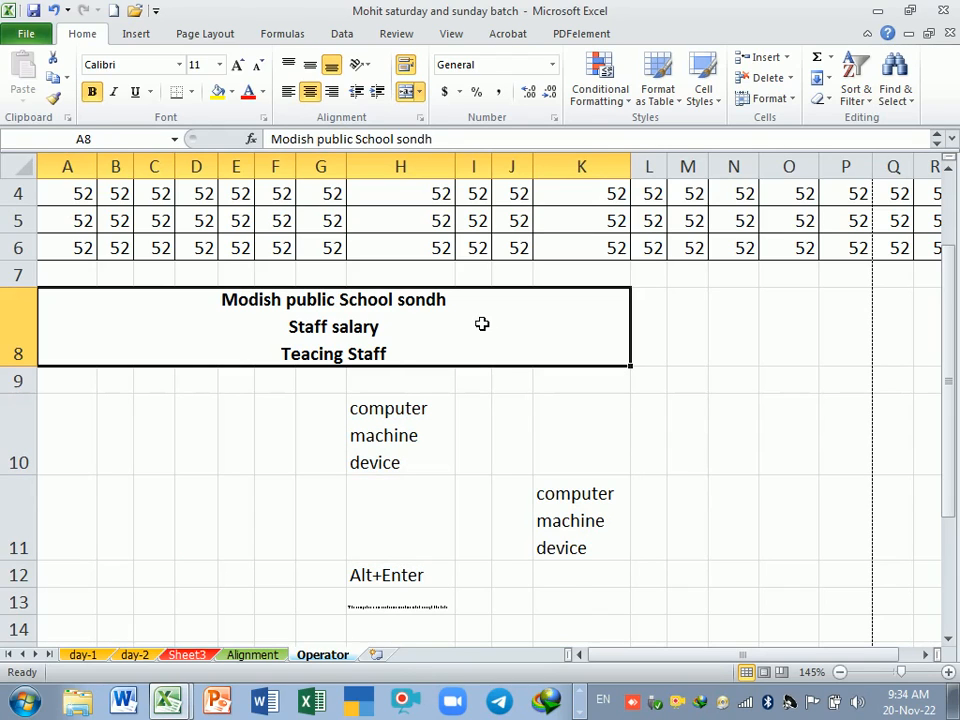
pyautogui.moveTo(33, 368); pyautogui.dragTo(38, 375)
pyautogui.click(314, 430)
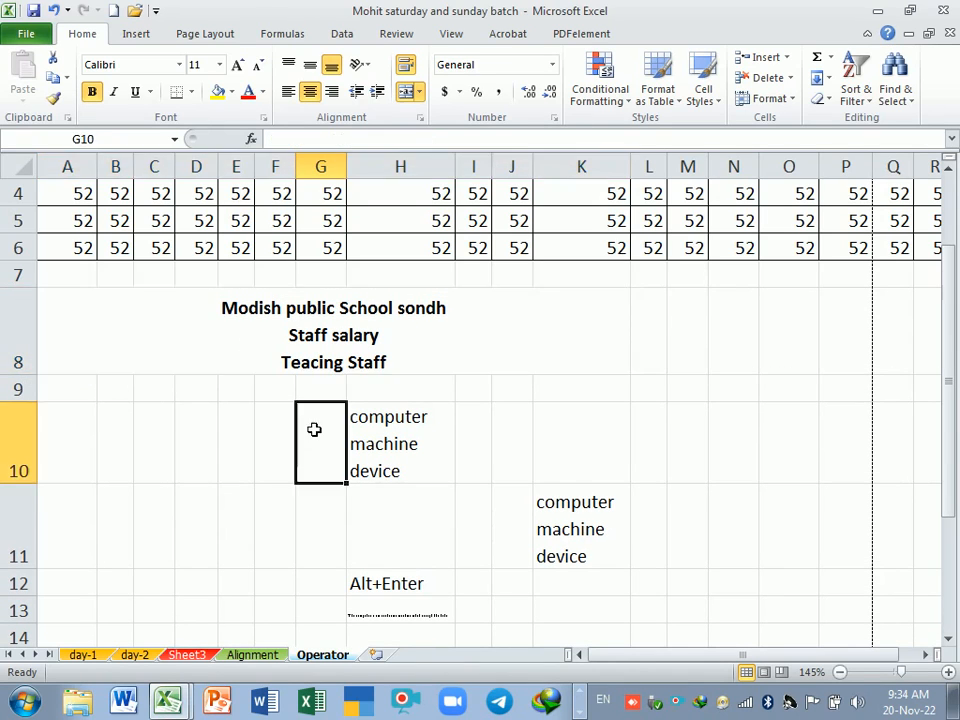
# Apply an outside border to the merged heading cell A8
pyautogui.click(206, 354)
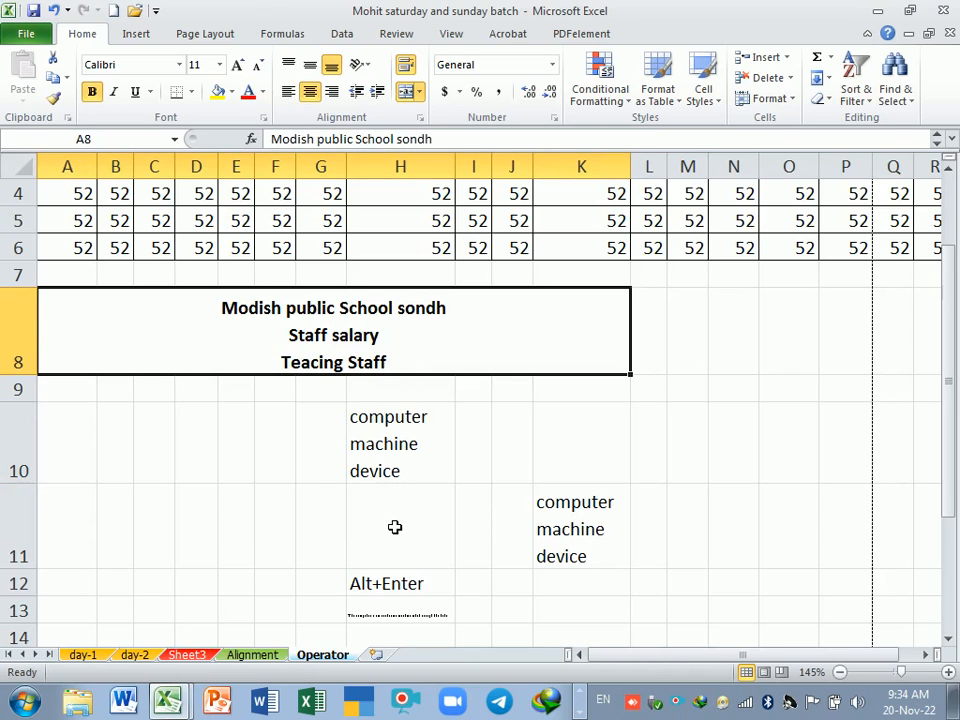
pyautogui.click(281, 465)
pyautogui.click(287, 388)
pyautogui.click(287, 361)
pyautogui.click(191, 92)
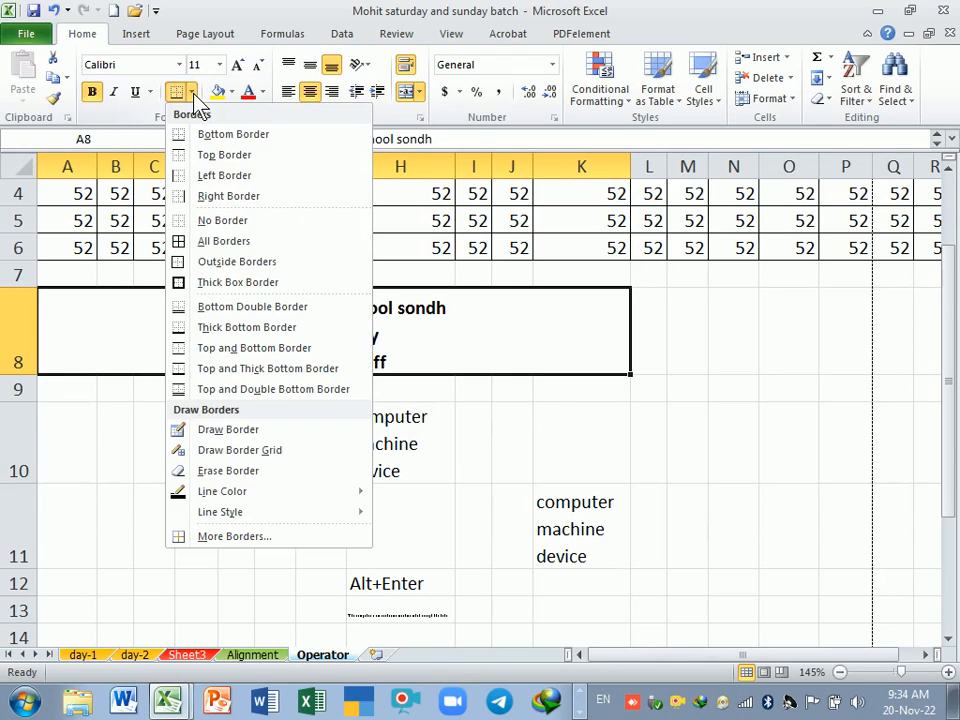
pyautogui.click(222, 263)
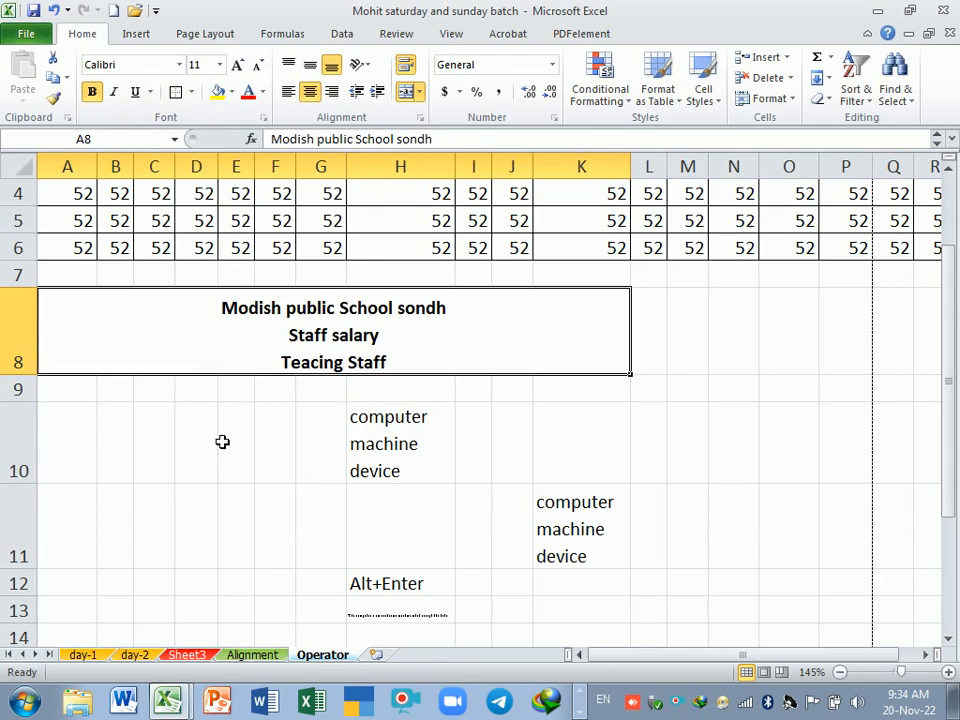
pyautogui.click(214, 441)
pyautogui.click(265, 363)
pyautogui.click(275, 442)
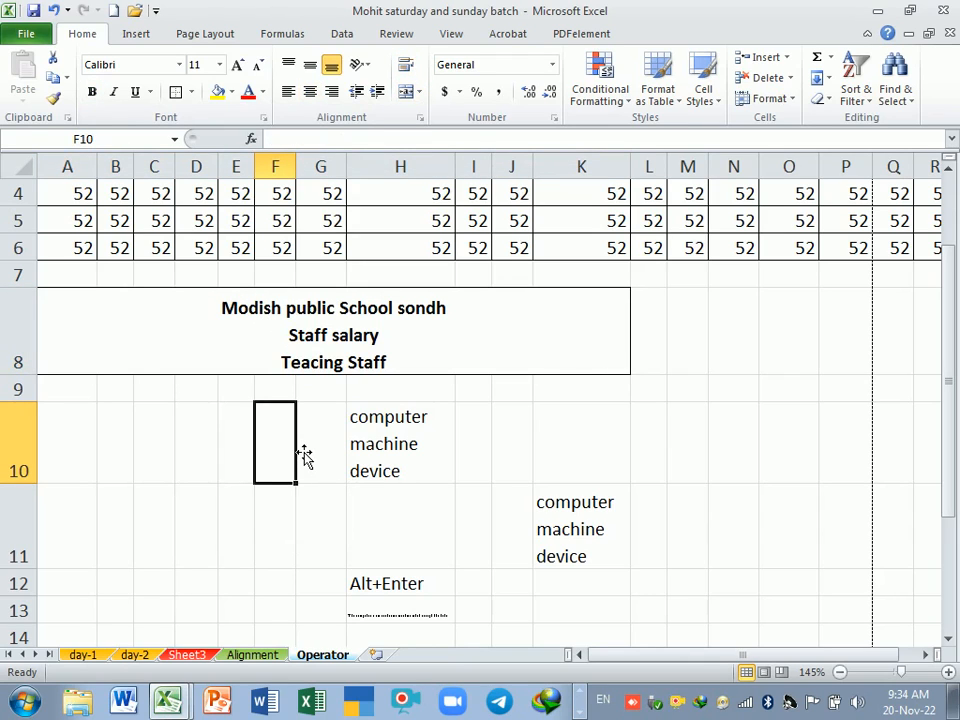
# Enter the shortcut note "Ctrl+Shift+& = Apply outside Border" in cell K10
pyautogui.click(402, 434)
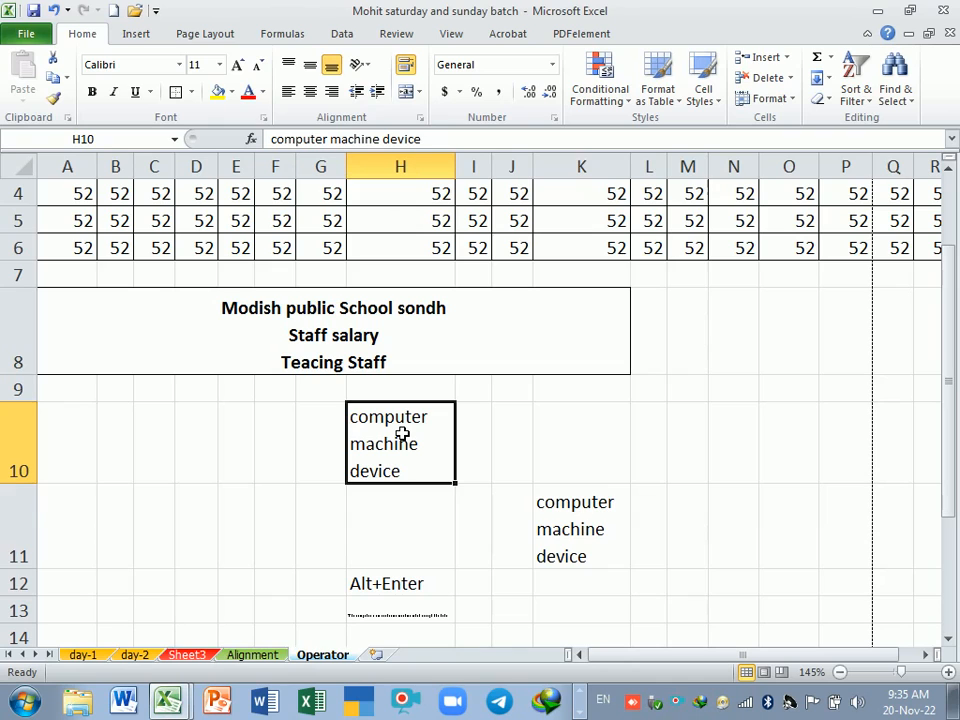
pyautogui.click(579, 431)
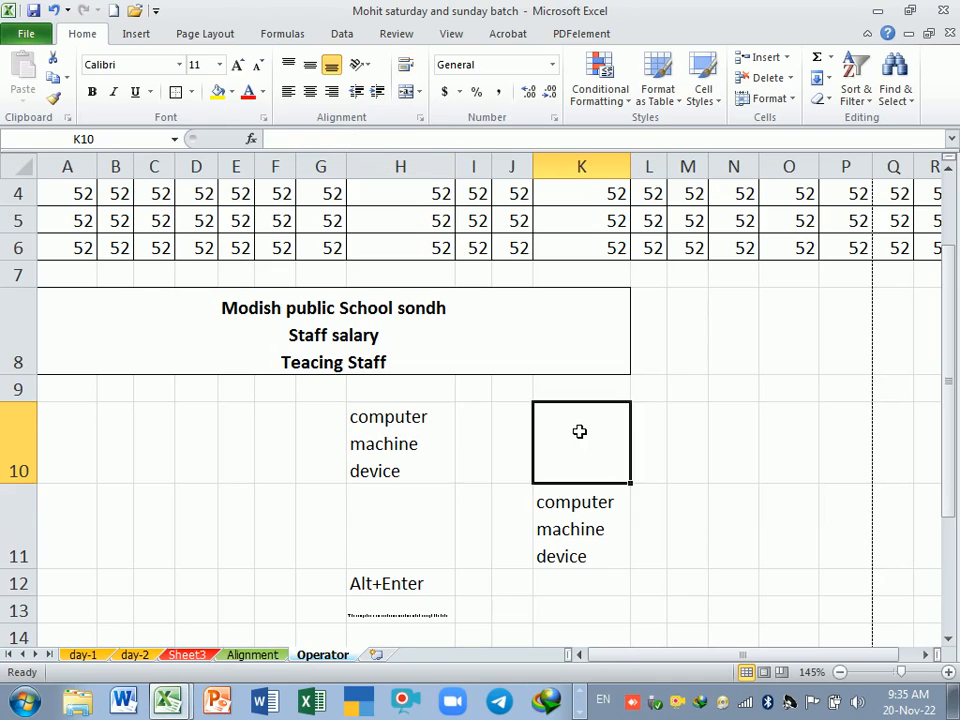
pyautogui.write('C')
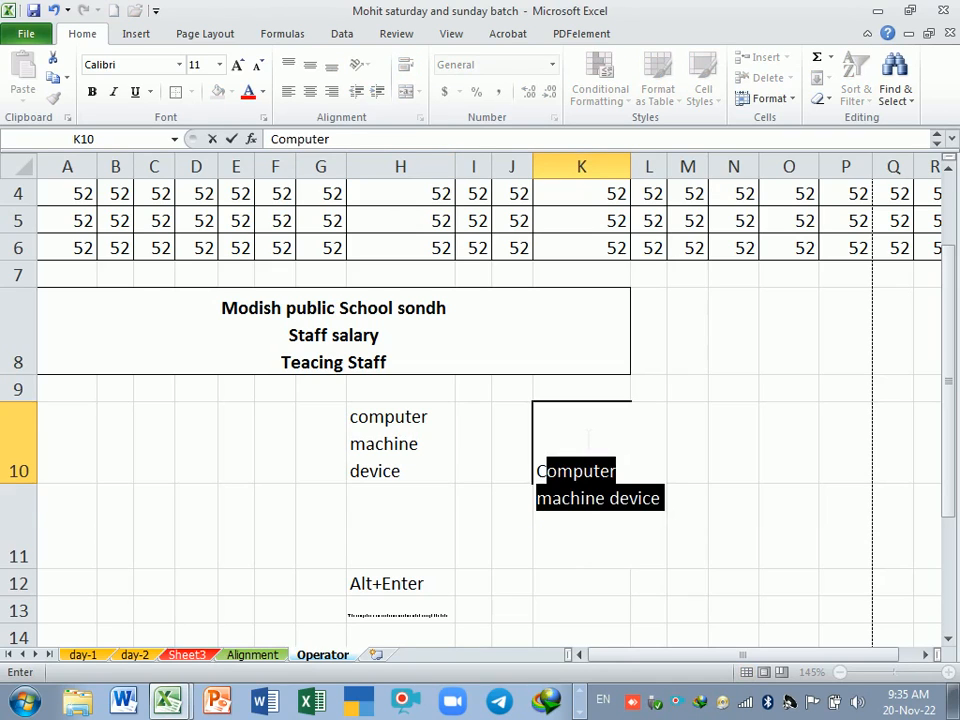
pyautogui.write('tlr')
pyautogui.press('BackSpace')
pyautogui.write('r+')
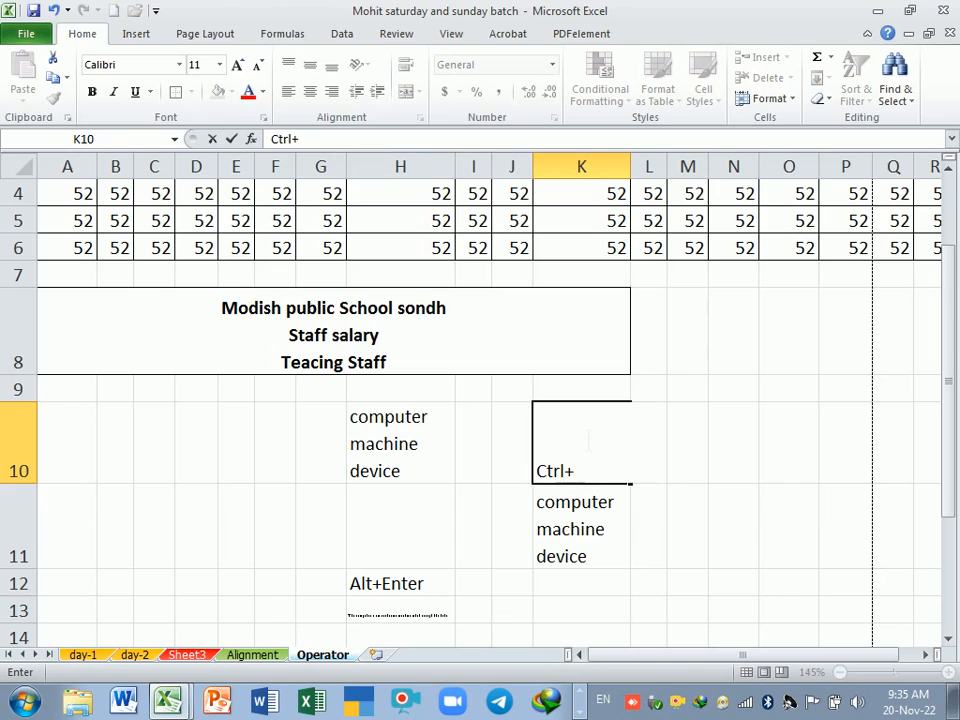
pyautogui.write('Shift+')
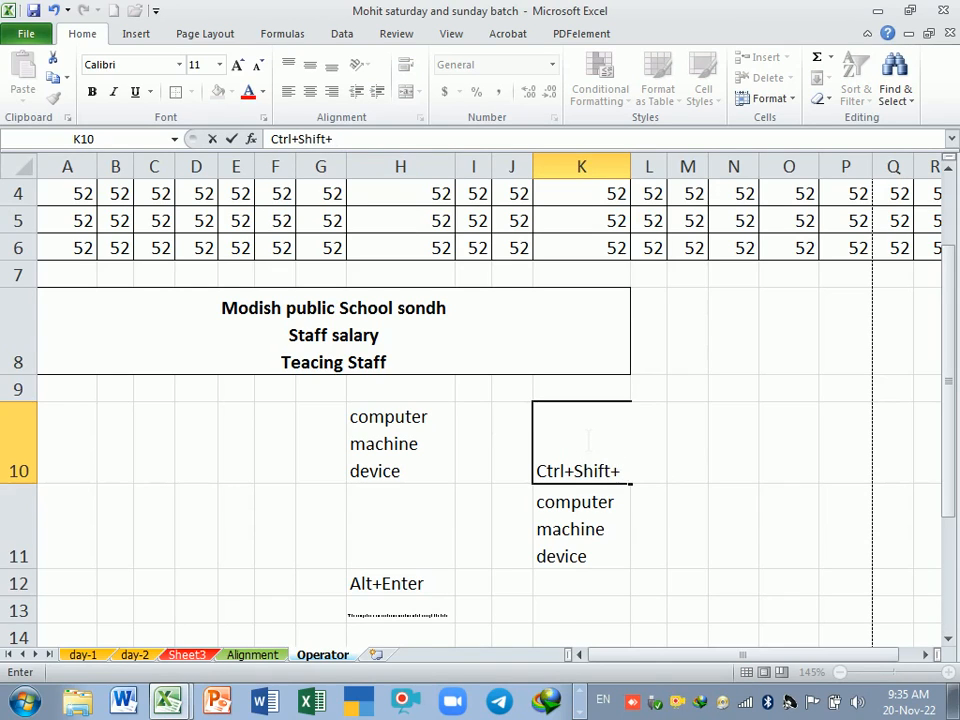
pyautogui.write('_& = App')
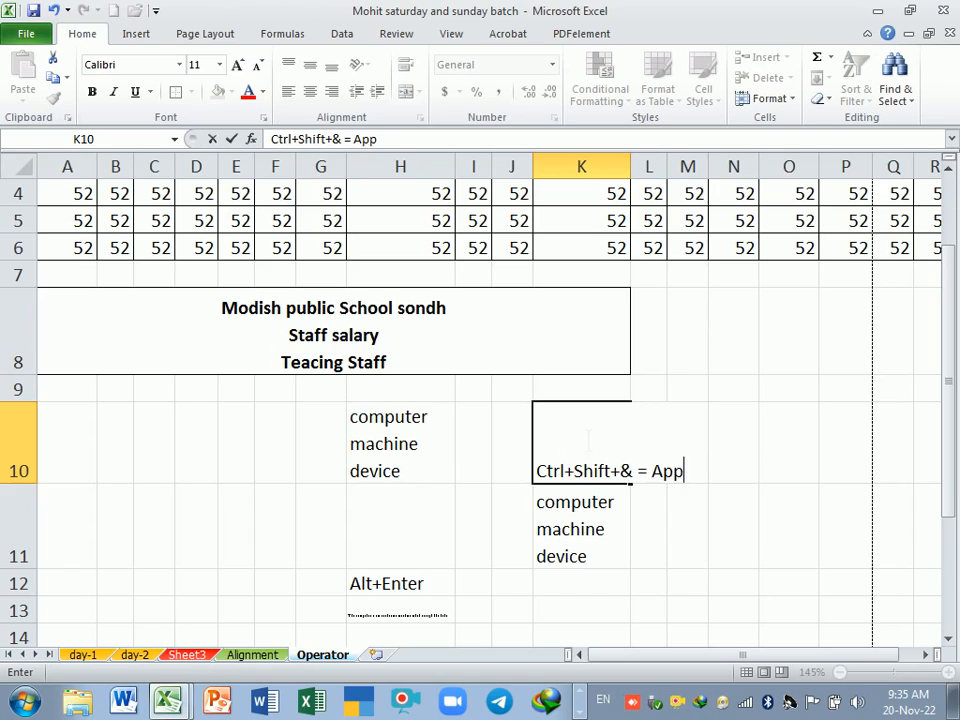
pyautogui.write('ly out')
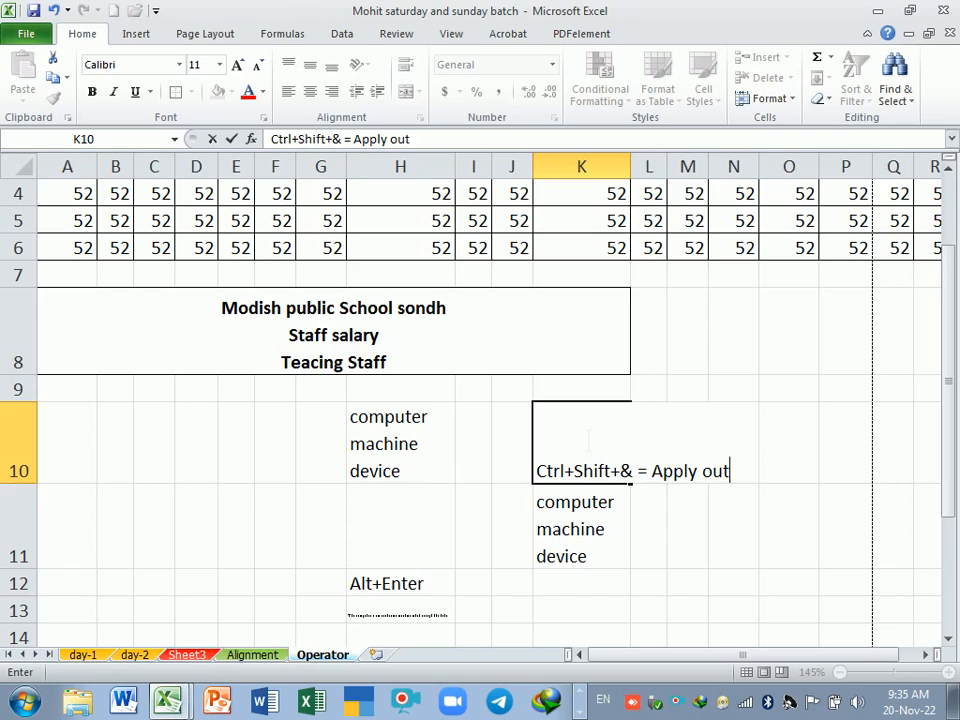
pyautogui.write('side Border')
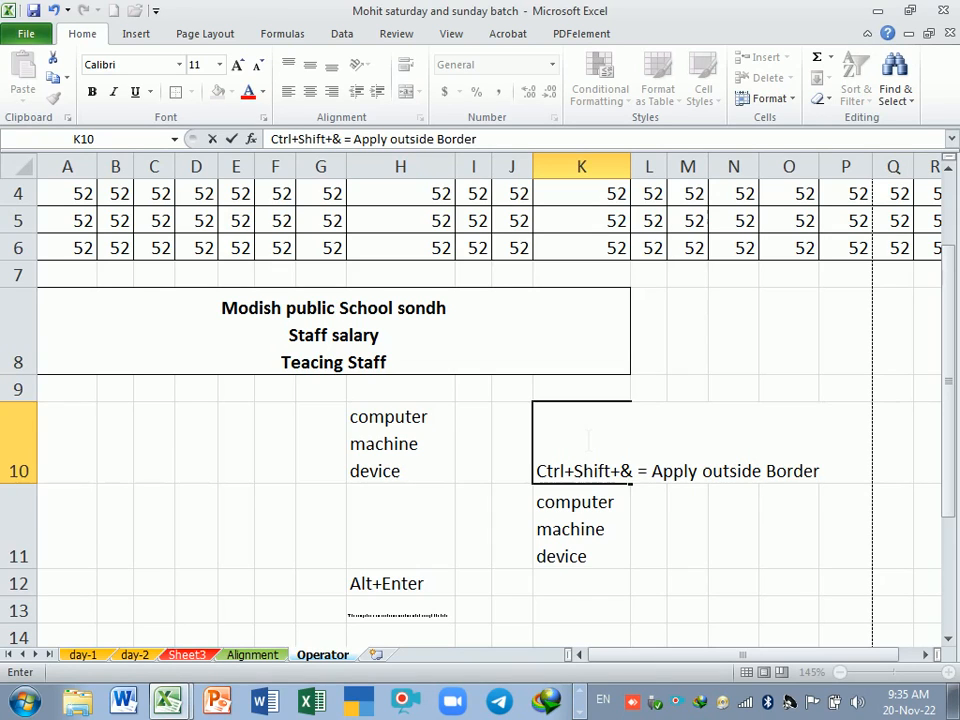
pyautogui.press('Return')
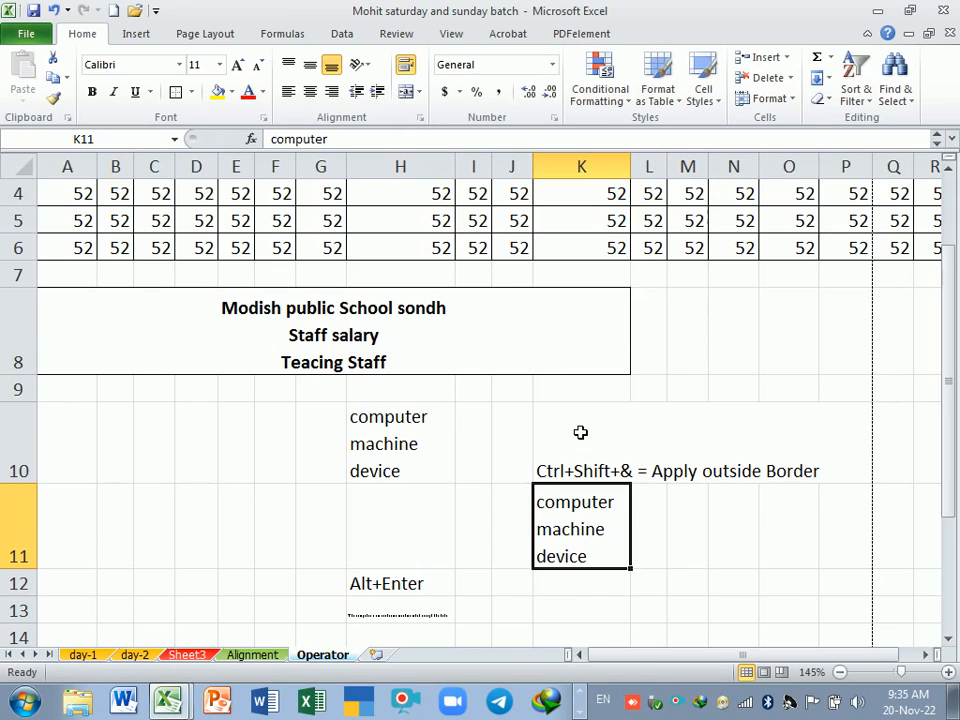
# Align the shortcut note in cell K10 to the top of the cell
pyautogui.click(585, 458)
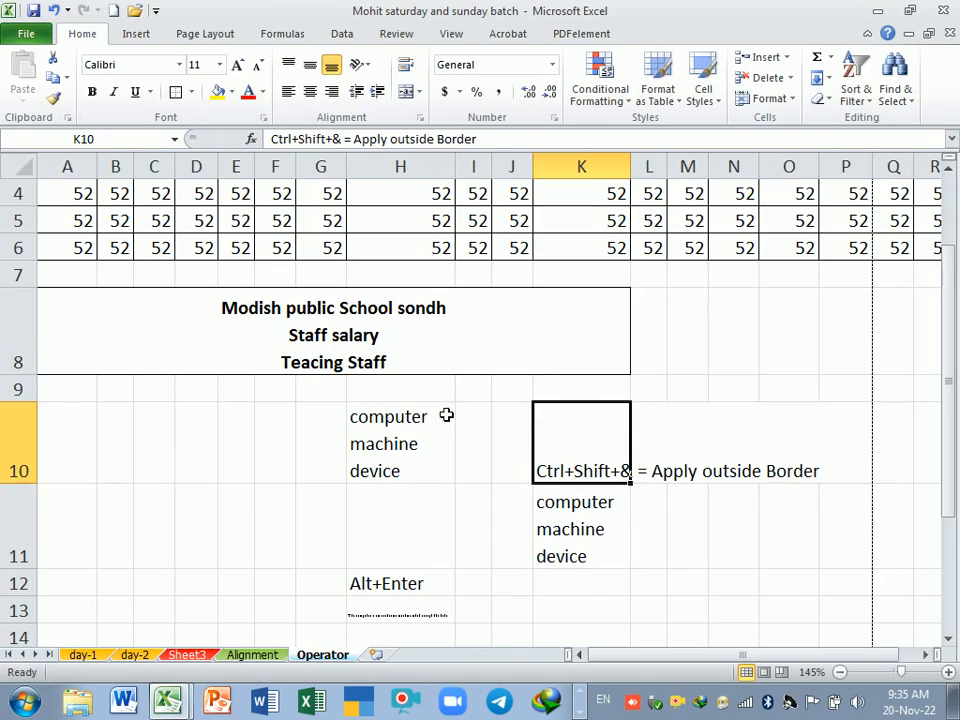
pyautogui.click(288, 64)
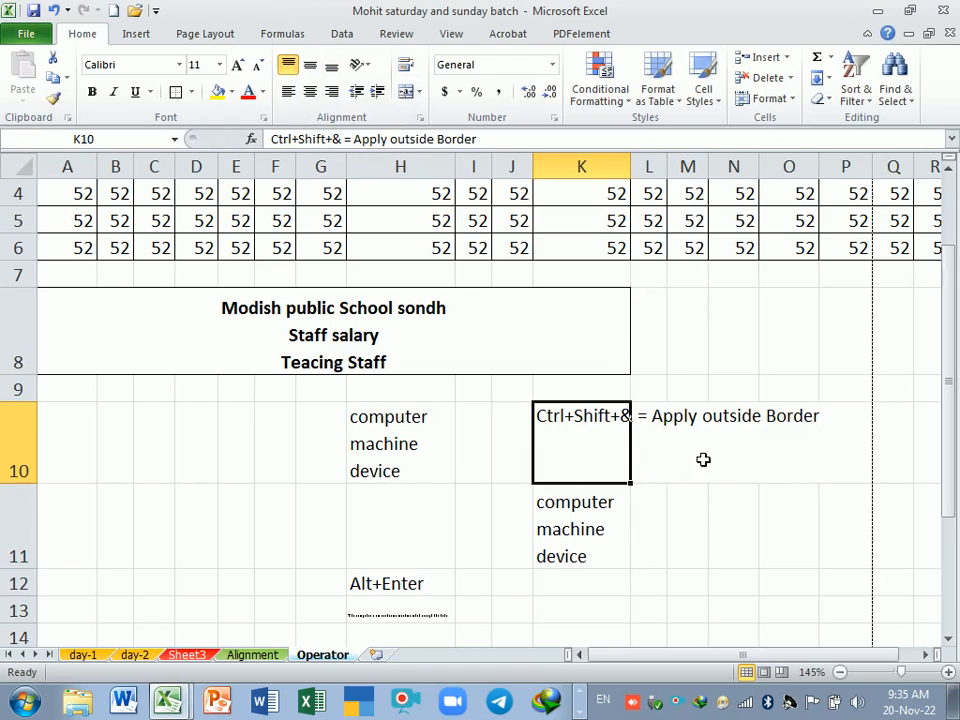
pyautogui.moveTo(703, 460); pyautogui.dragTo(645, 452)
# Add a manual line break in cell K10 and enter "Ctrl+Shift+_ = Remove insdide and Outside Border" as the second line
pyautogui.doubleClick(568, 444)
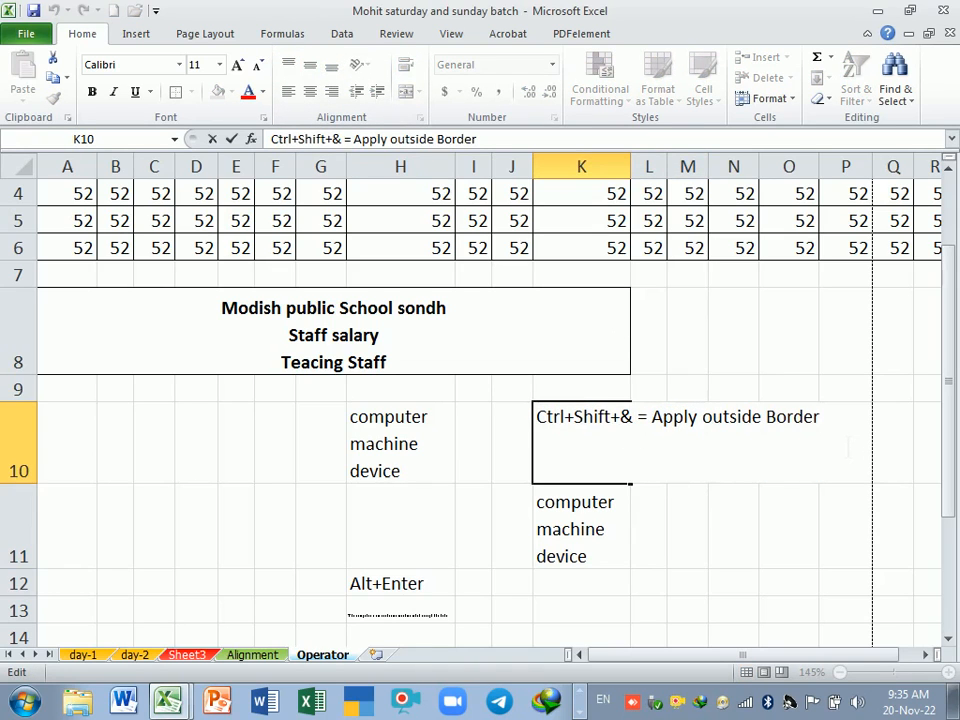
pyautogui.hotkey('alt', 'Return')
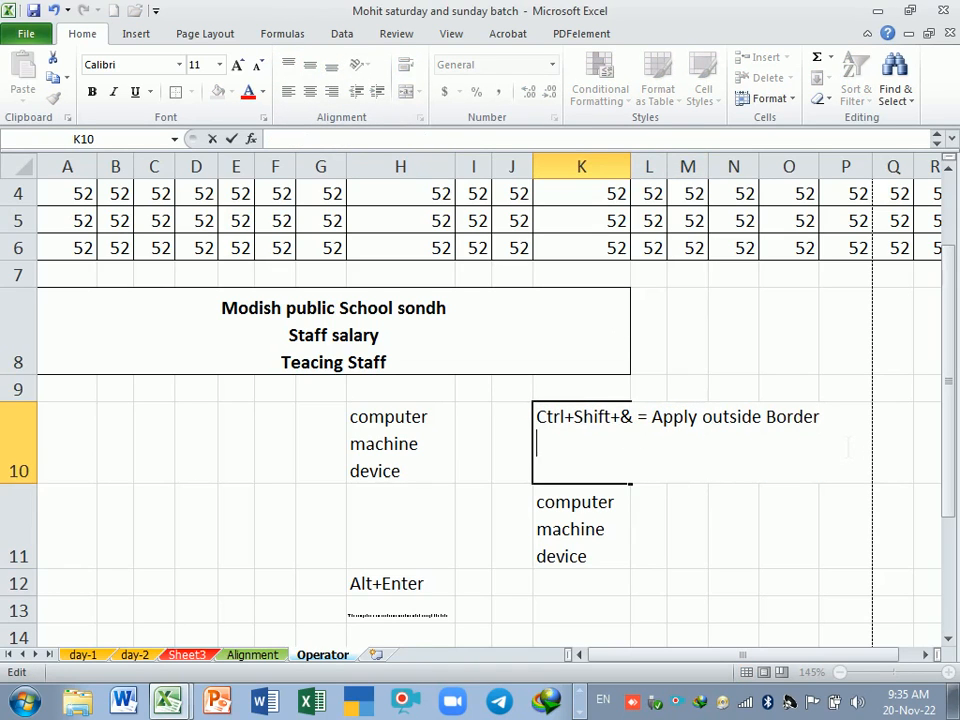
pyautogui.write('Ctrl+_')
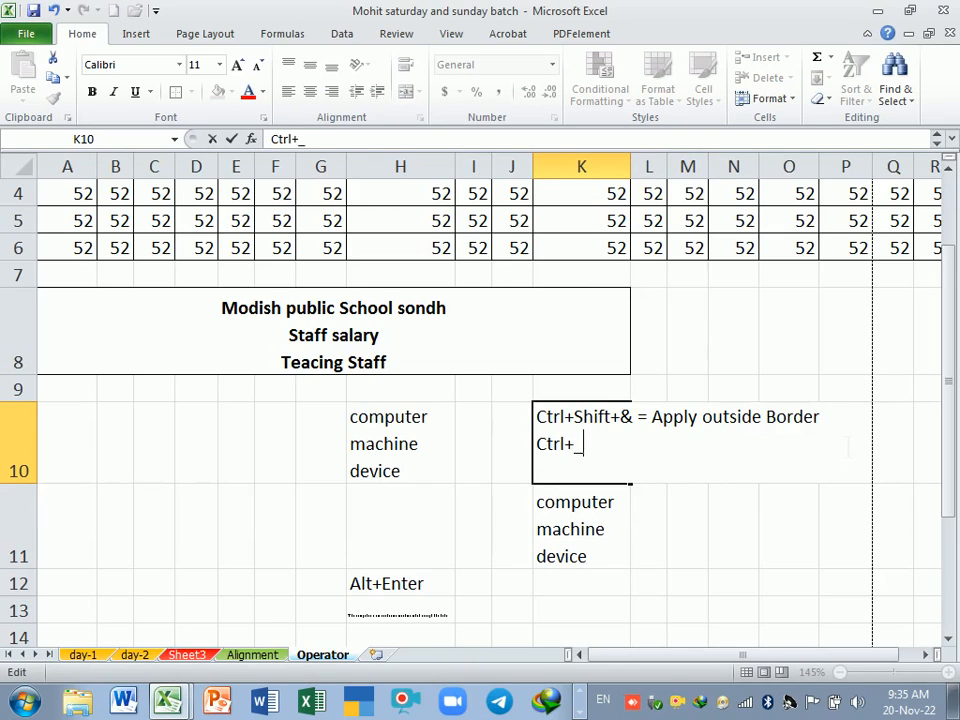
pyautogui.press('BackSpace')
pyautogui.write('Shift+')
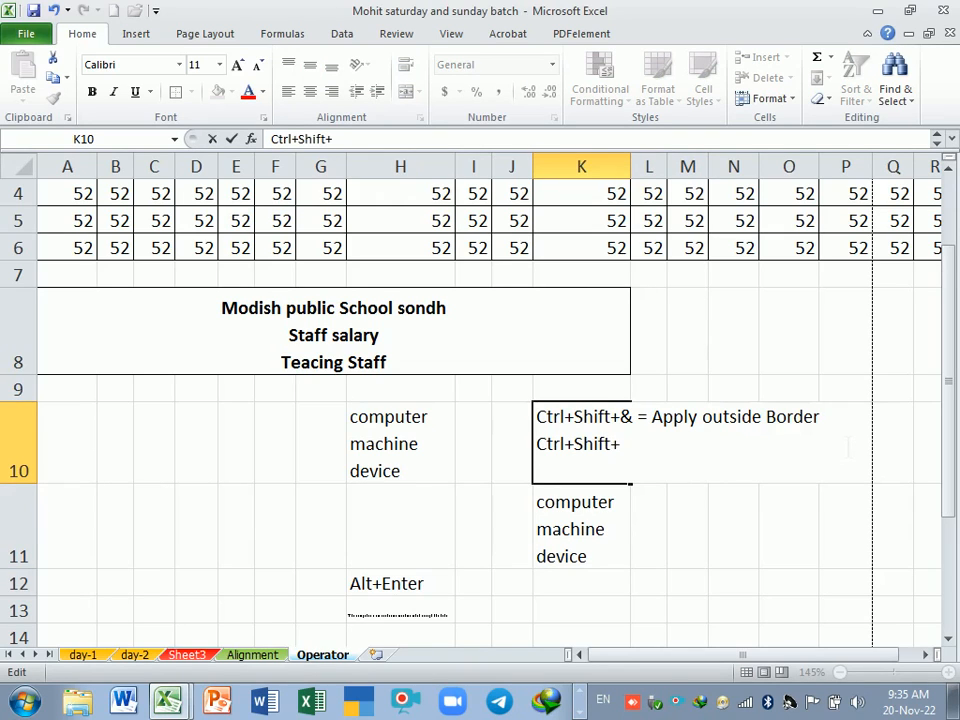
pyautogui.write('_ = Remove in')
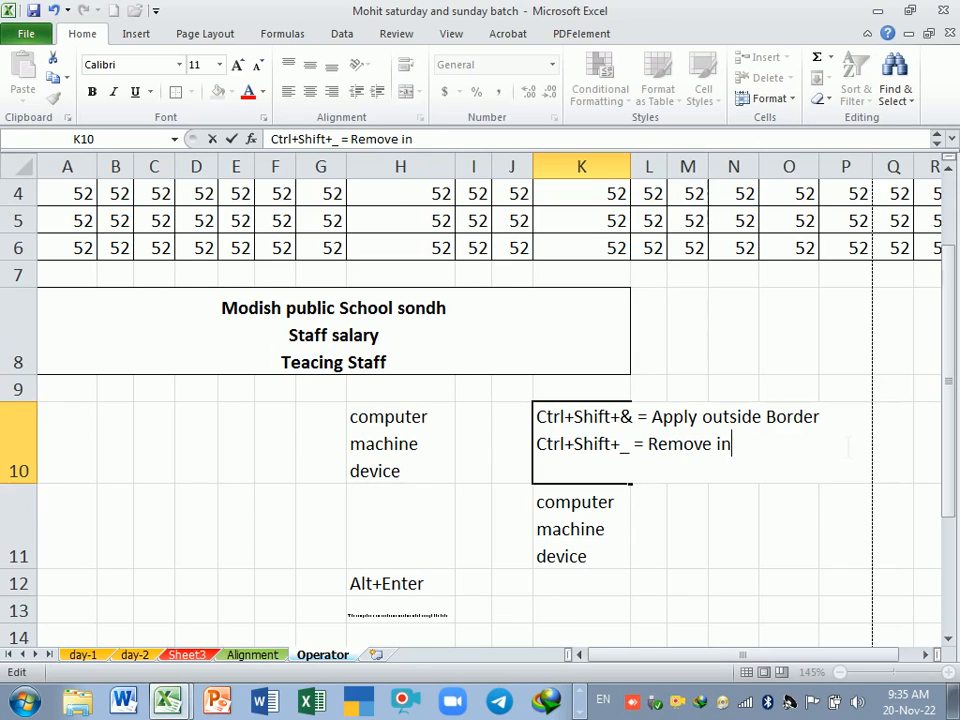
pyautogui.write('sdide and')
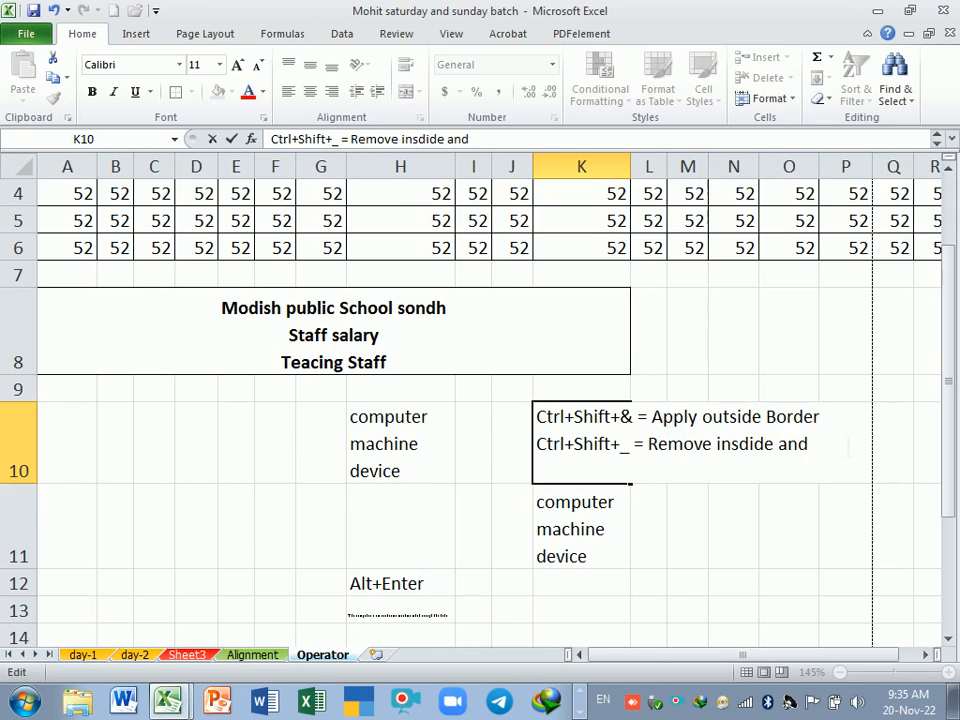
pyautogui.write(' Outsi')
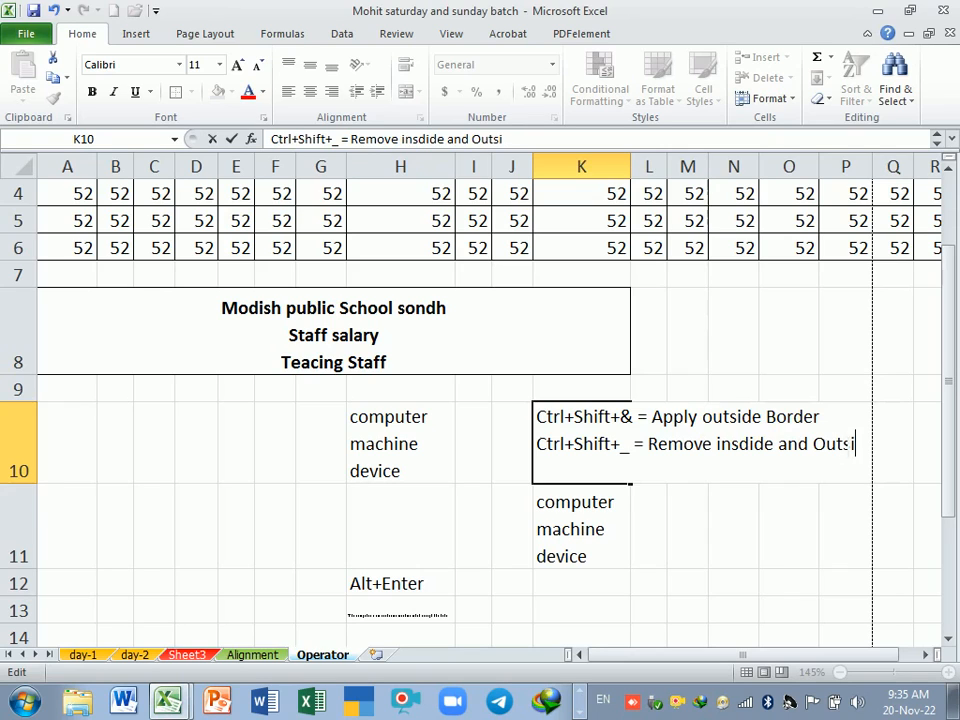
pyautogui.write('de Bore')
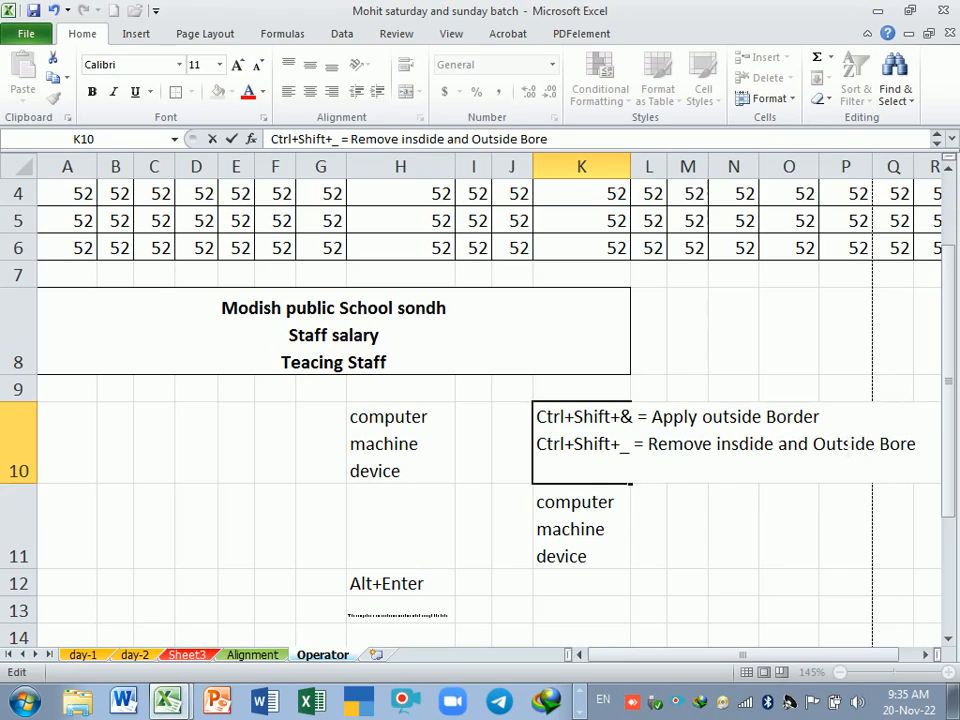
pyautogui.press('BackSpace')
pyautogui.write('der')
pyautogui.press('Return')
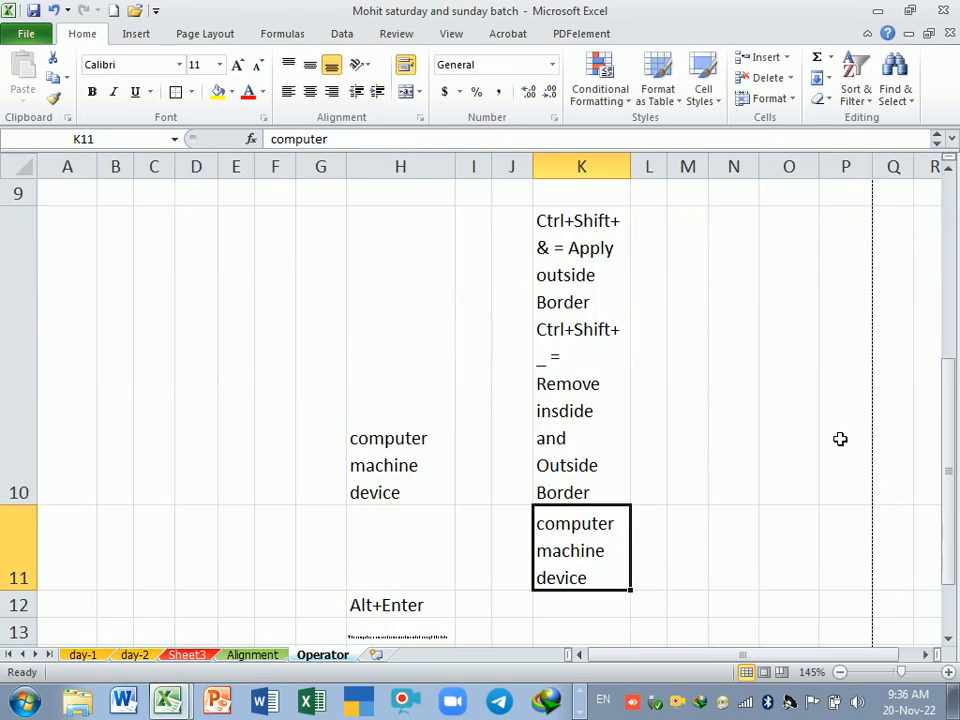
# Widen column K to give the wrapped shortcut notes in K10 more room
pyautogui.click(606, 261)
pyautogui.scroll(3, 611, 332)
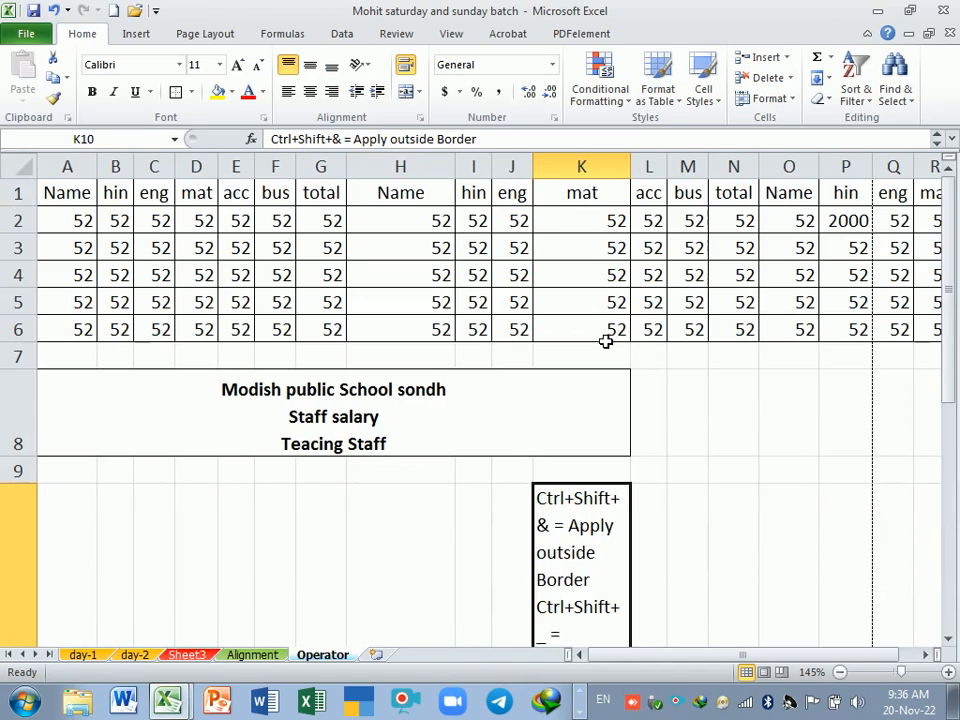
pyautogui.moveTo(636, 171); pyautogui.dragTo(691, 169)
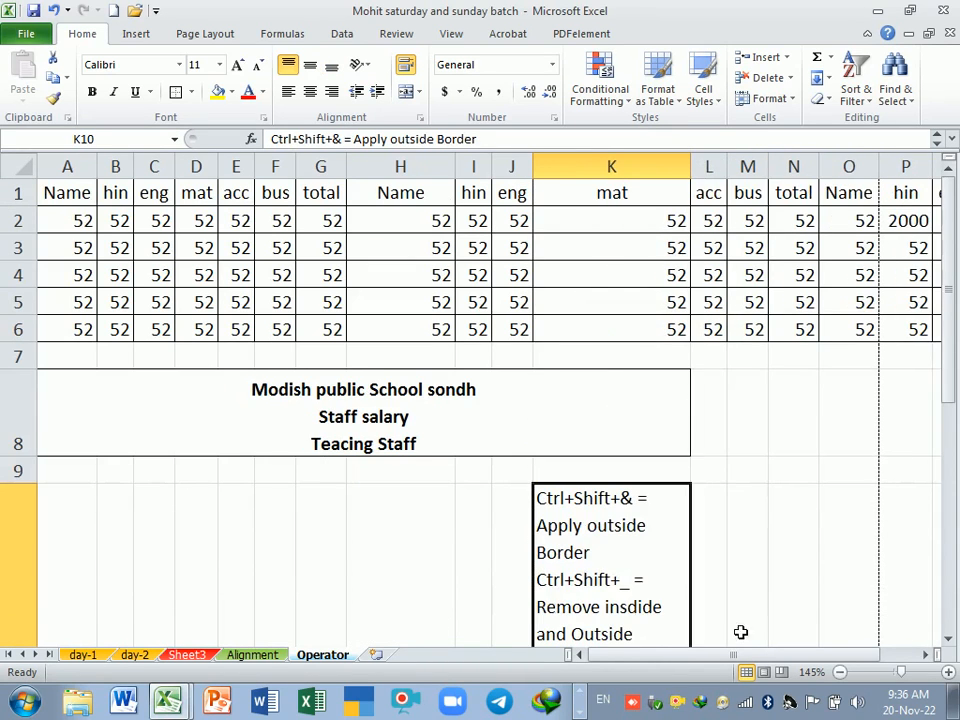
# Merge and center cells J10:N10 around the shortcut notes
pyautogui.scroll(-2, 632, 467)
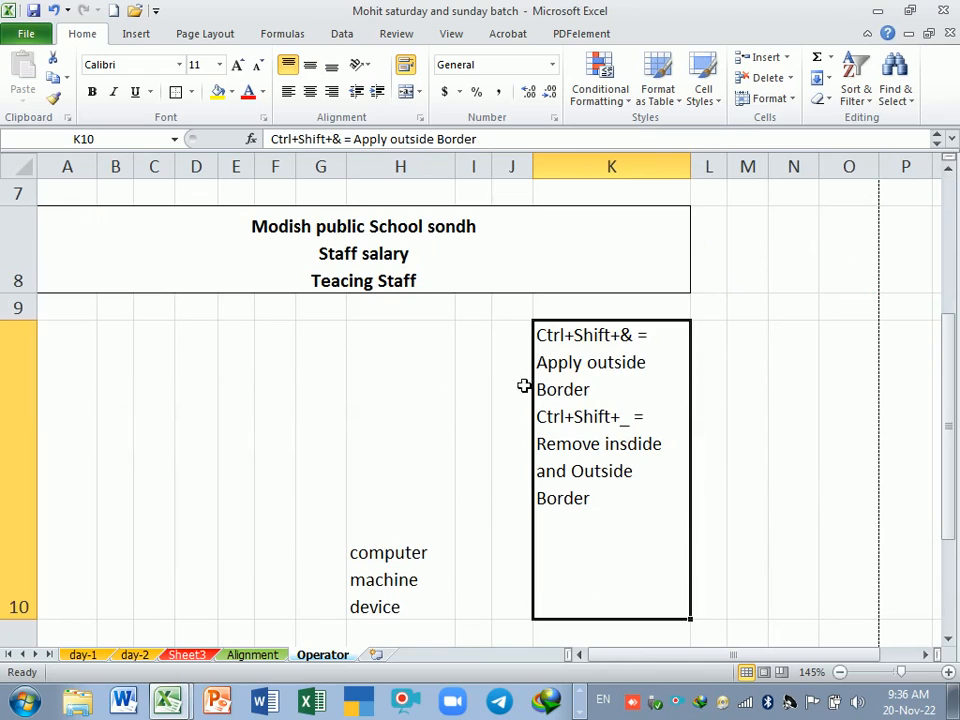
pyautogui.moveTo(523, 386); pyautogui.dragTo(815, 392)
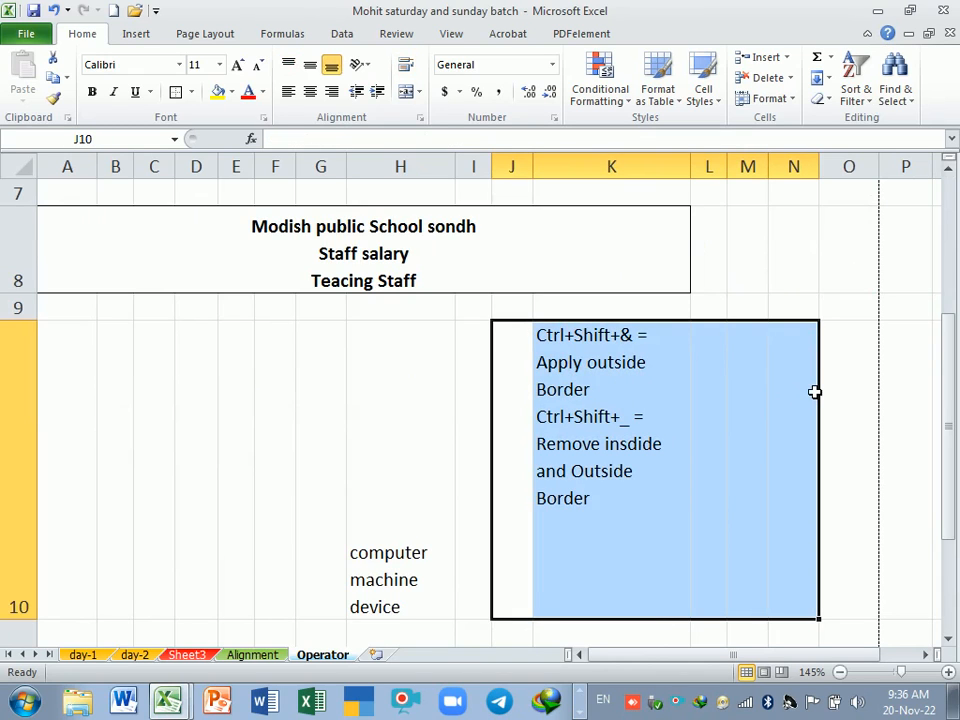
pyautogui.click(406, 92)
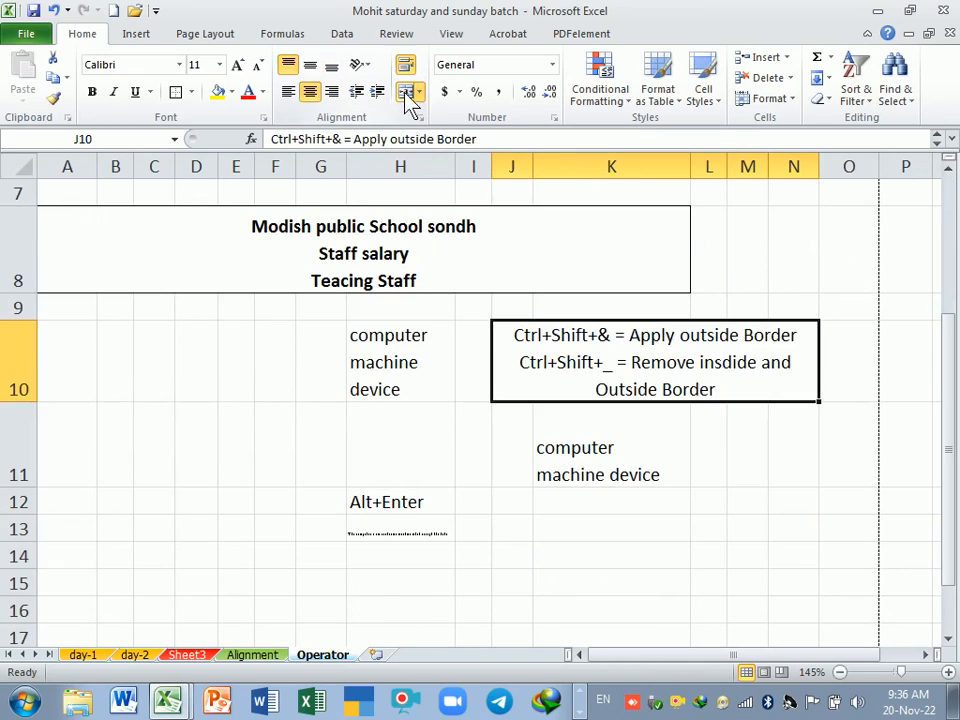
pyautogui.click(786, 443)
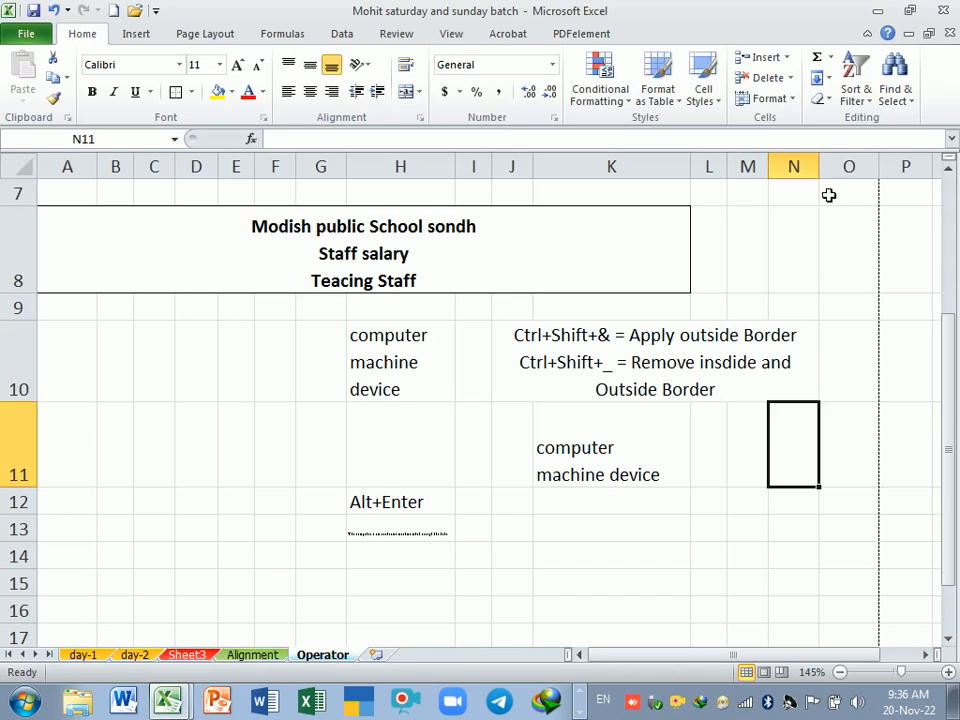
# Widen column N and make column I narrower to adjust the space around the merged shortcut notes
pyautogui.moveTo(820, 167); pyautogui.dragTo(891, 167)
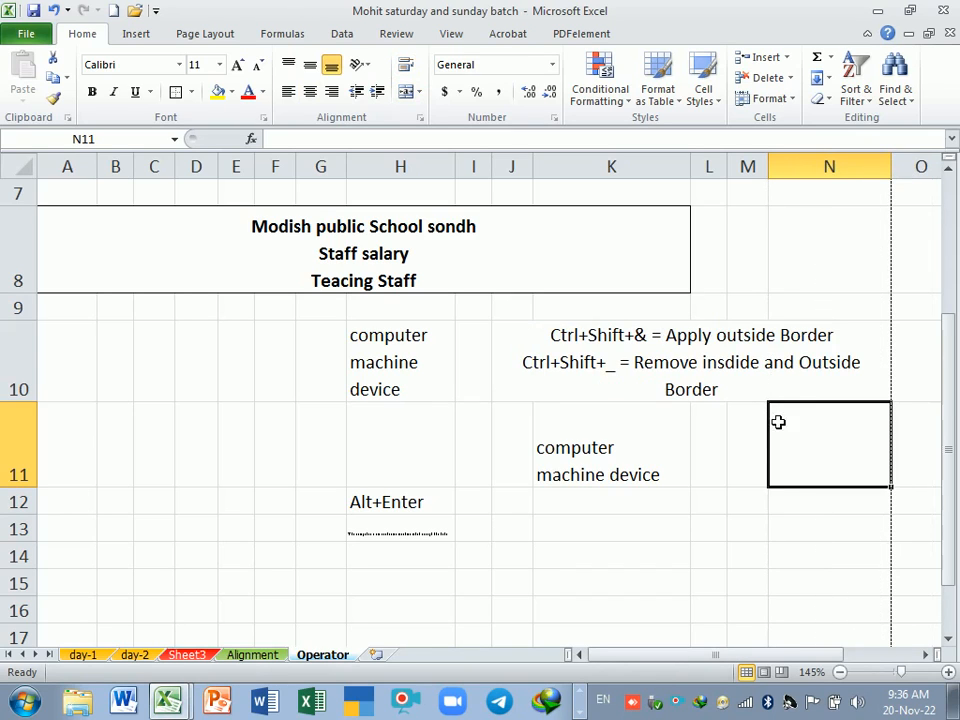
pyautogui.moveTo(491, 168); pyautogui.dragTo(475, 184)
pyautogui.scroll(2, 480, 222)
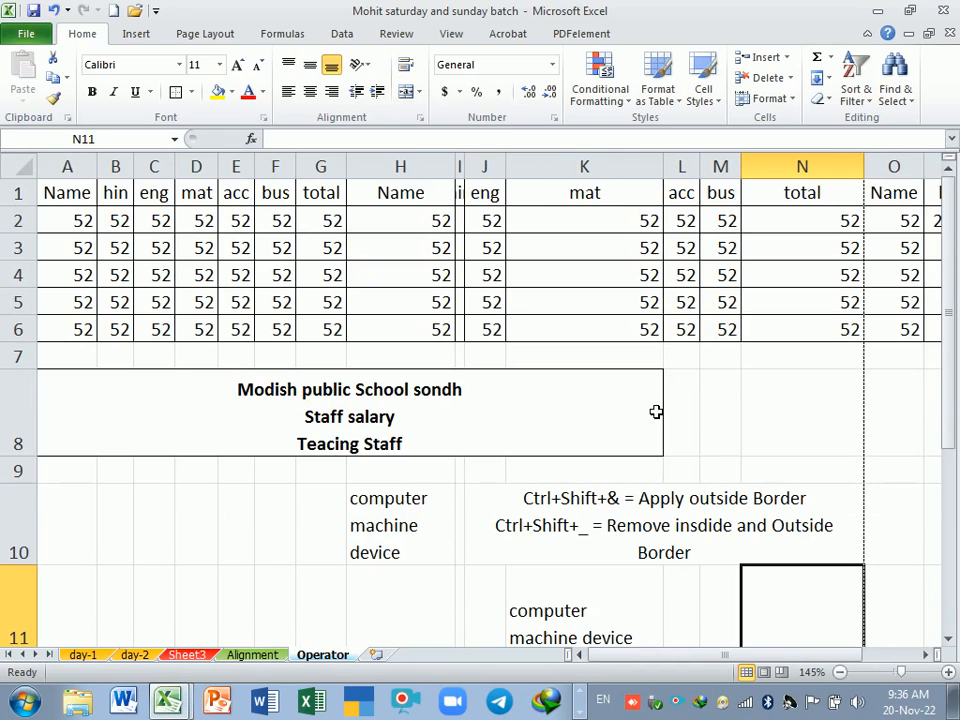
# Left-align the text of the merged shortcut notes in J10:N10
pyautogui.click(611, 551)
pyautogui.click(690, 613)
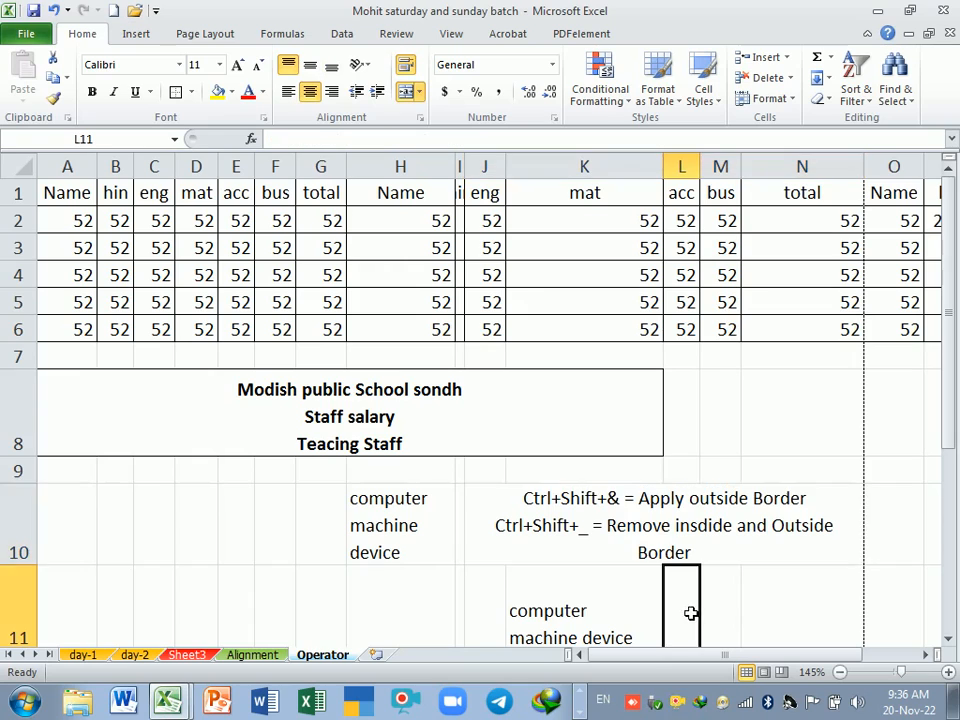
pyautogui.click(692, 527)
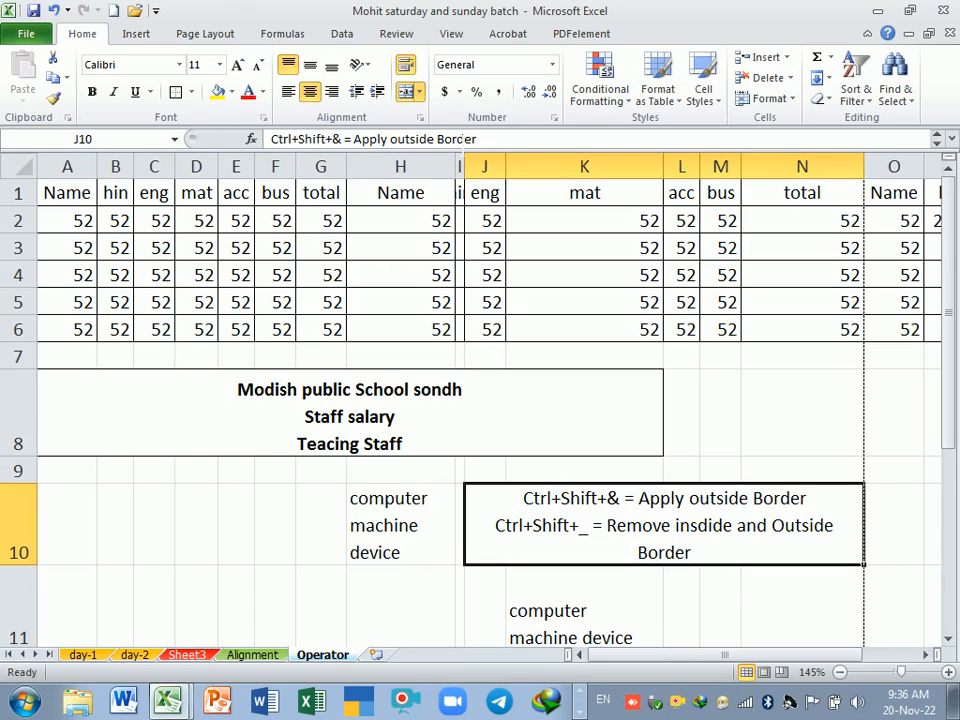
pyautogui.click(288, 91)
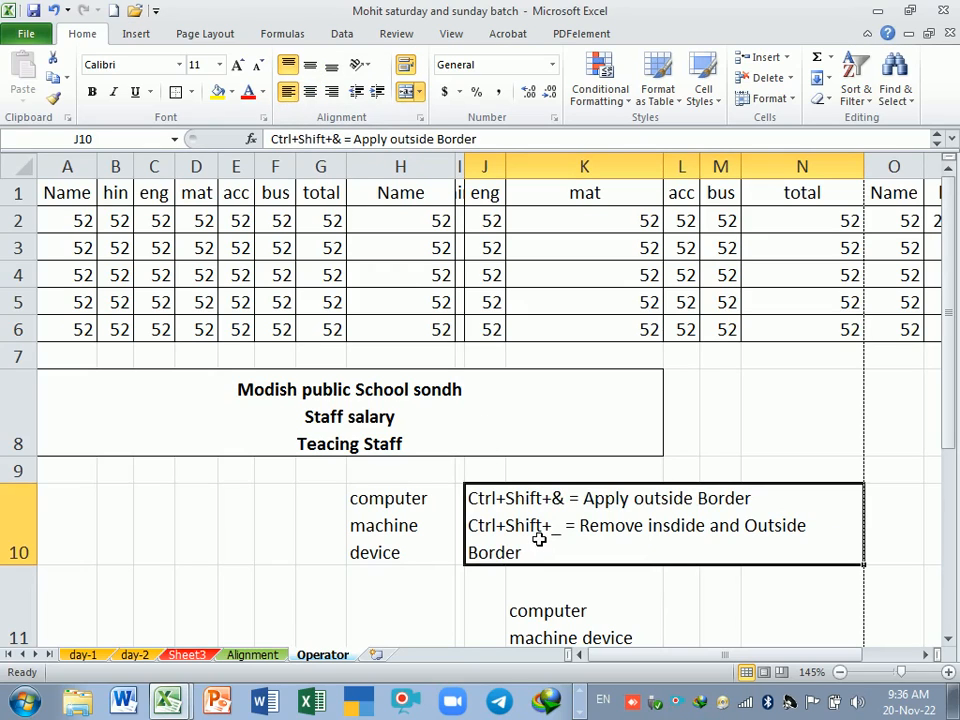
# Apply an outside border around the merged shortcut notes in J10:N10 and remove it again
pyautogui.hotkey('ctrl', 'shift', '7')
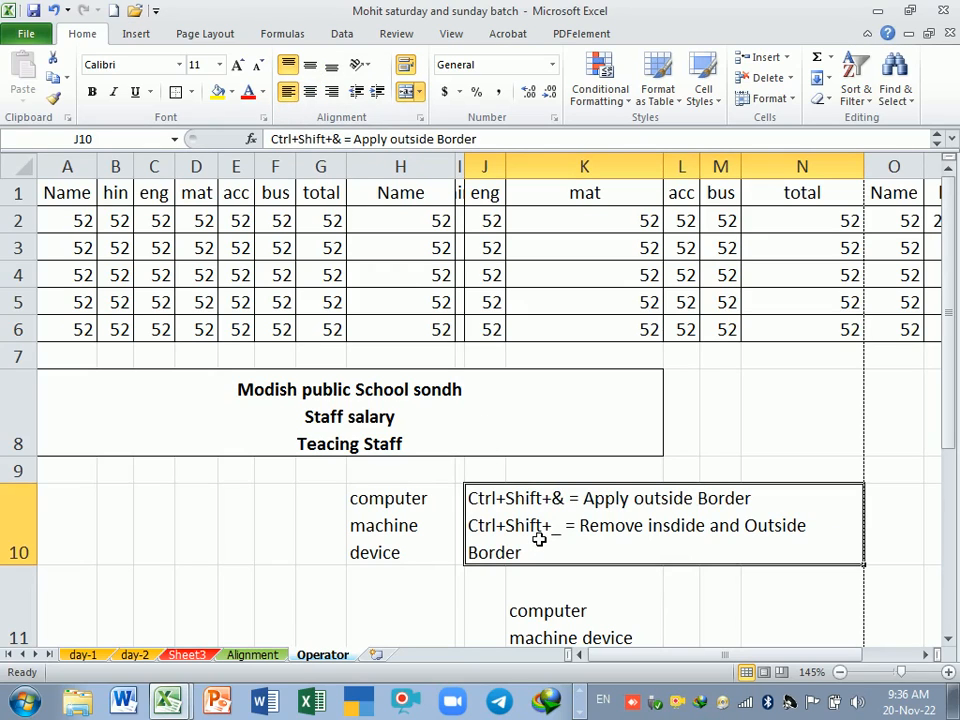
pyautogui.click(681, 612)
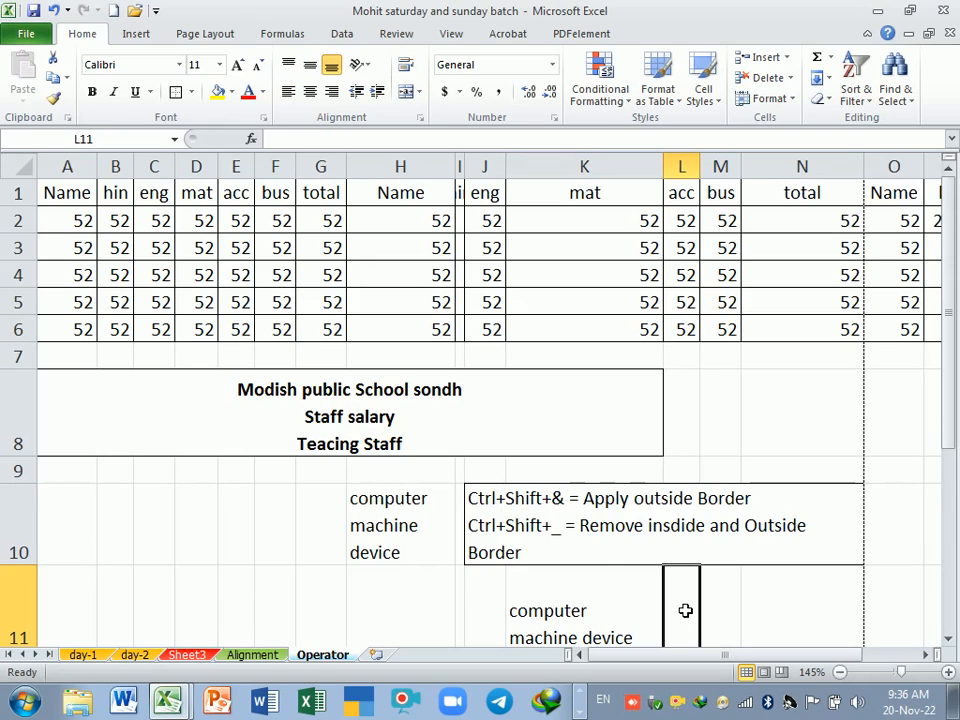
pyautogui.click(570, 553)
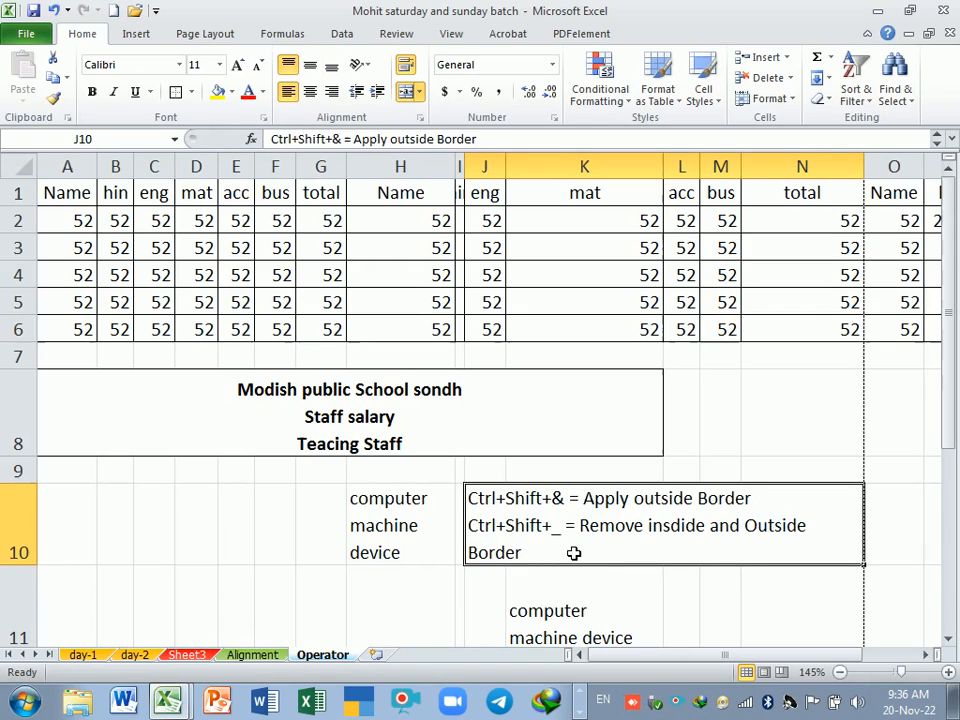
pyautogui.hotkey('ctrl', 'shift', '7')
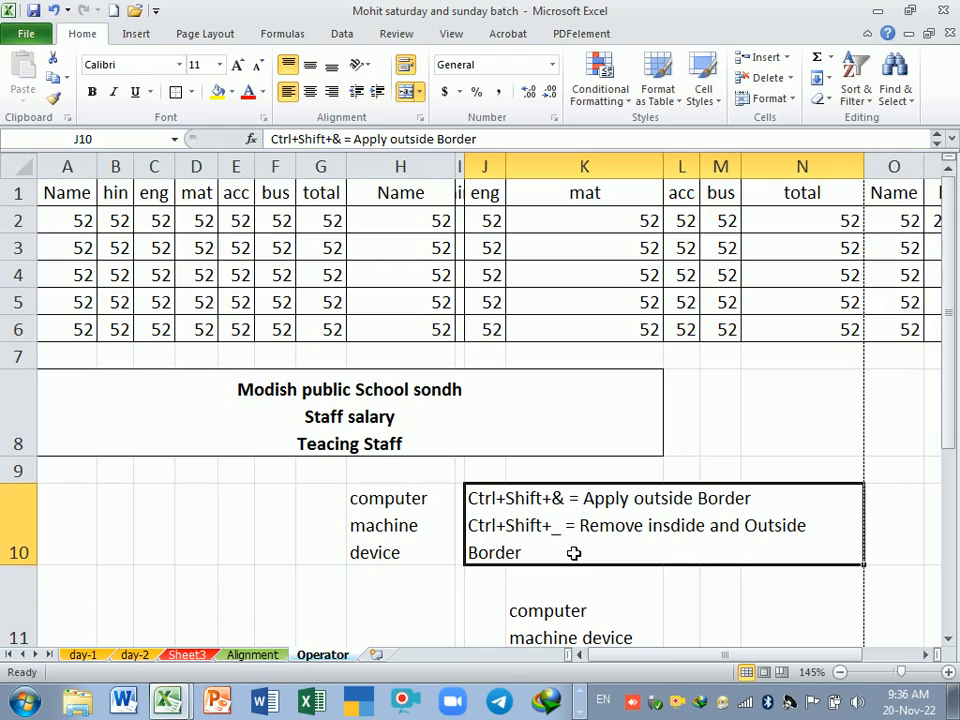
pyautogui.click(628, 619)
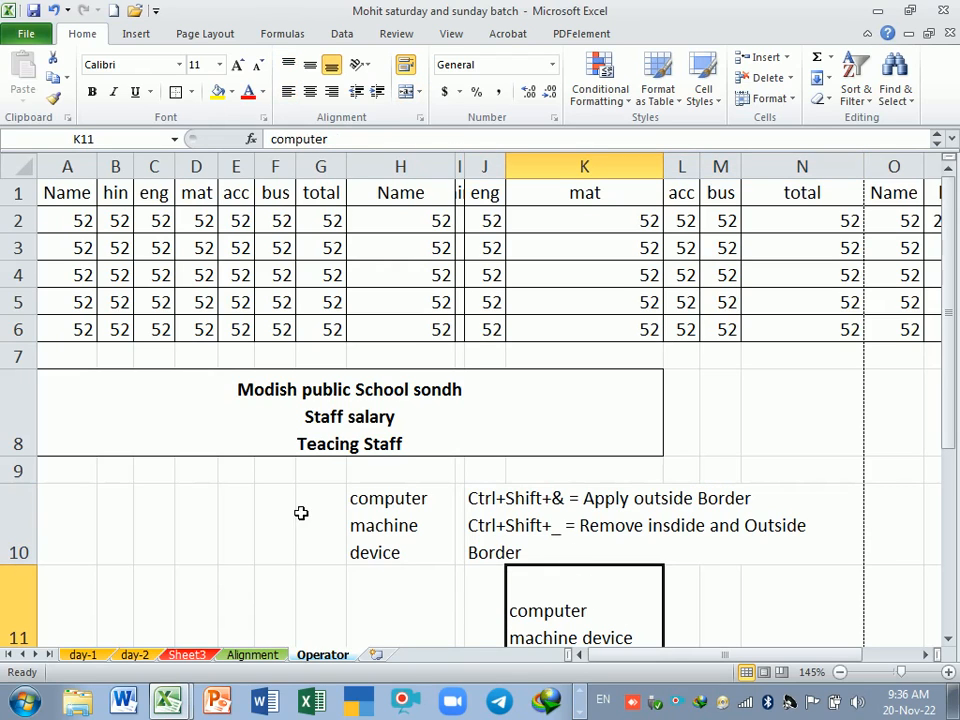
pyautogui.hotkey('ctrl', 'shift', '-')
# Remove the inside and outside borders from cells A1:K6 of the marks table
pyautogui.moveTo(75, 189); pyautogui.dragTo(618, 339)
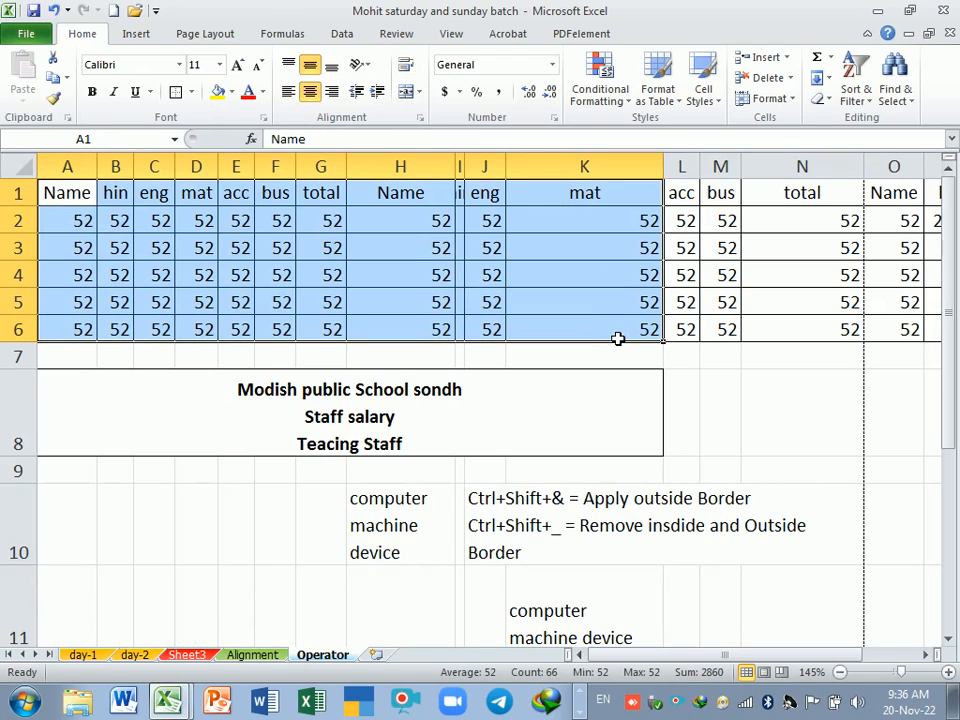
pyautogui.hotkey('ctrl', 'shift', '-')
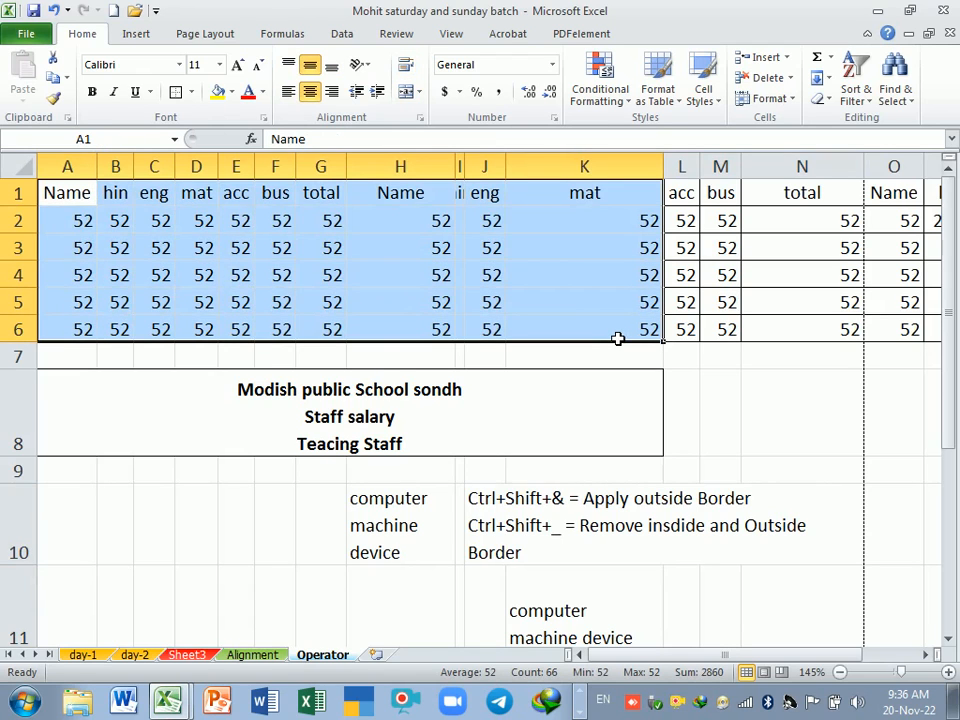
pyautogui.click(739, 470)
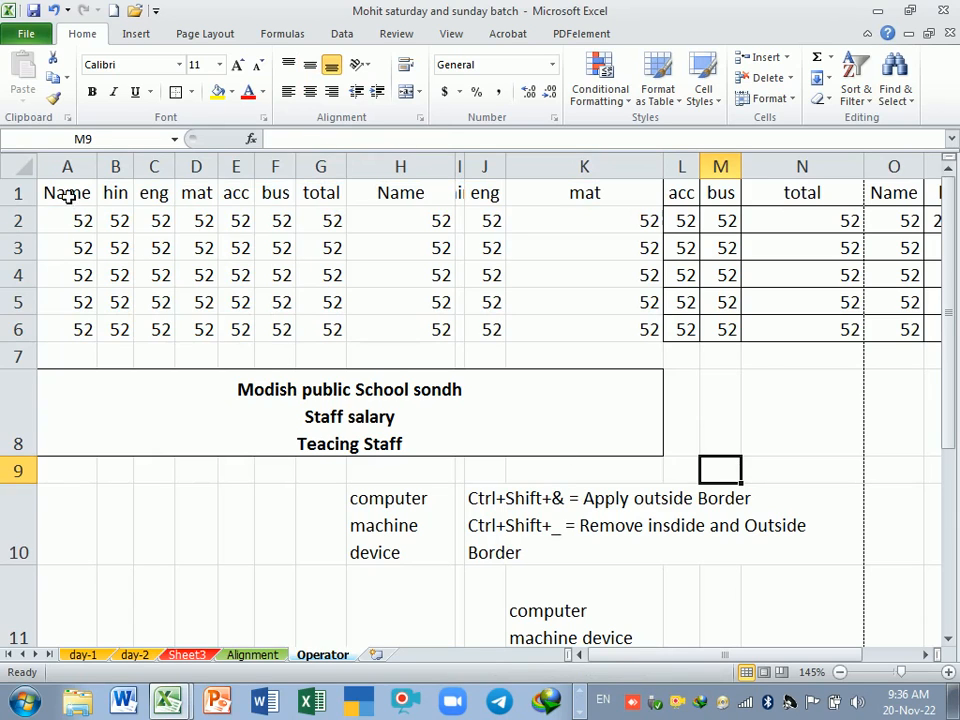
# Apply All Borders to cells A1:K6 of the marks table
pyautogui.moveTo(71, 191); pyautogui.dragTo(623, 331)
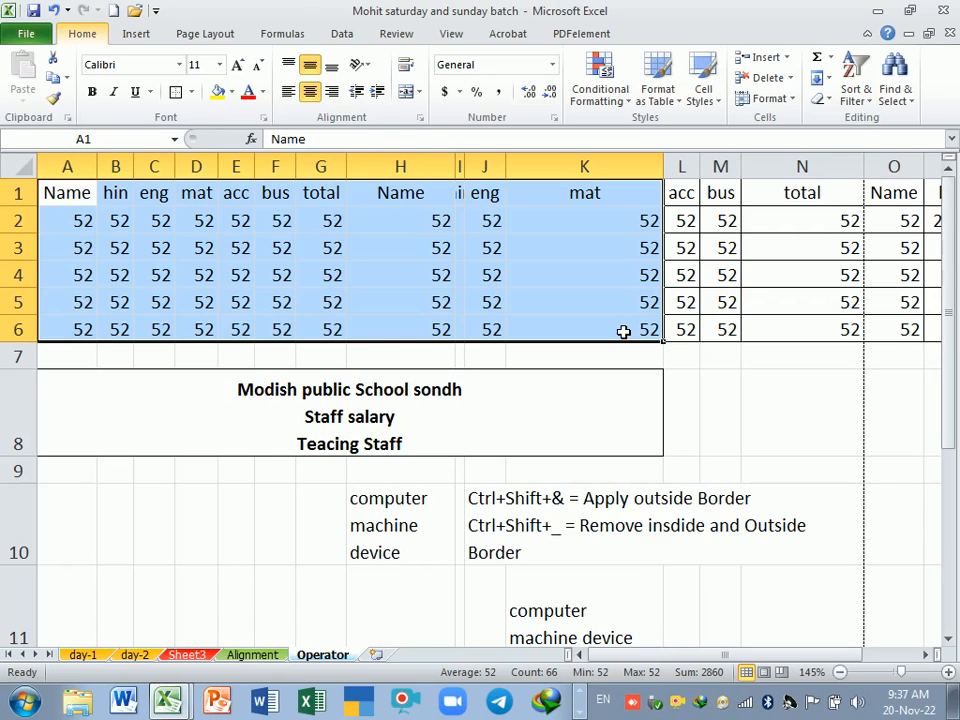
pyautogui.hotkey('alt', 'h')
pyautogui.press('b')
pyautogui.press('a')
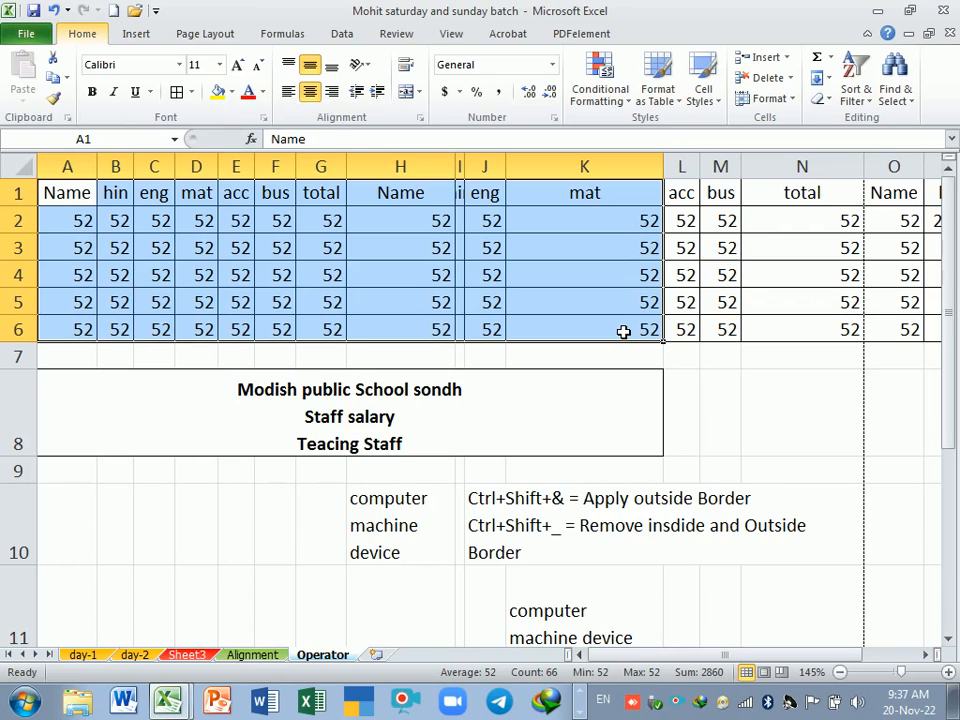
# Set cells A1:K6 of the marks table to No Border
pyautogui.hotkey('alt', 'h')
pyautogui.press('b')
pyautogui.press('n')
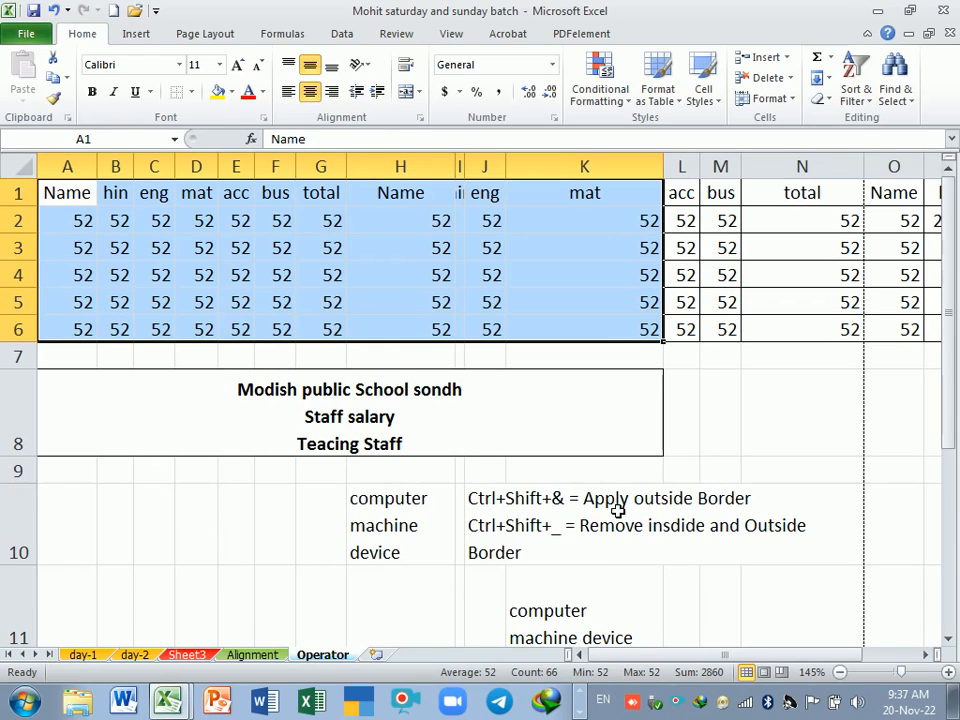
pyautogui.click(618, 510)
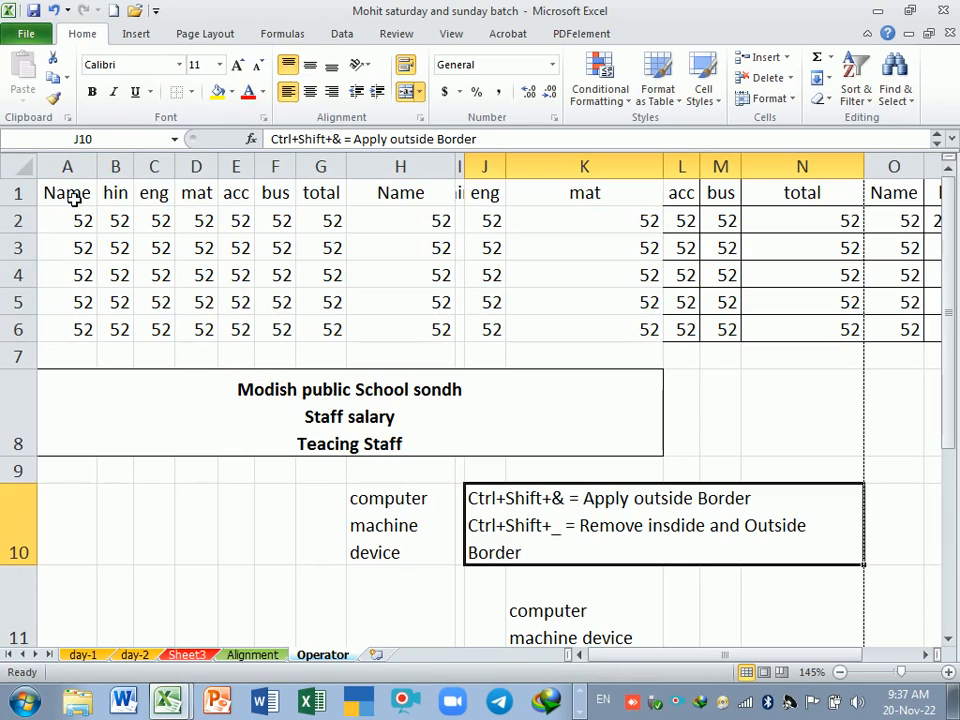
# Apply All Borders to cells A1:H5 of the marks table
pyautogui.moveTo(70, 193); pyautogui.dragTo(414, 305)
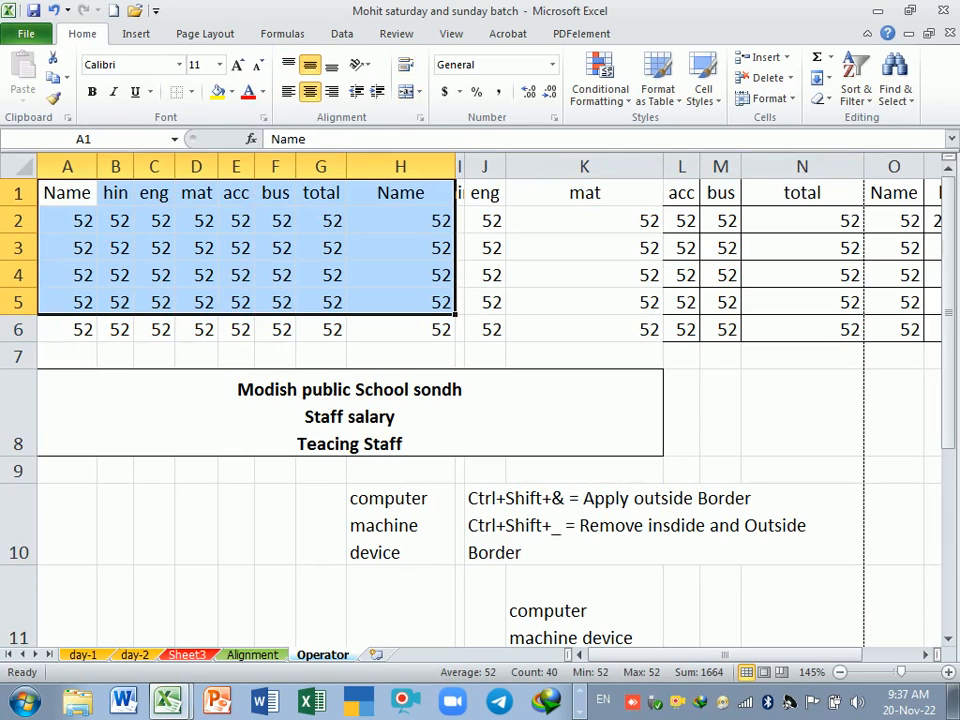
pyautogui.click(191, 92)
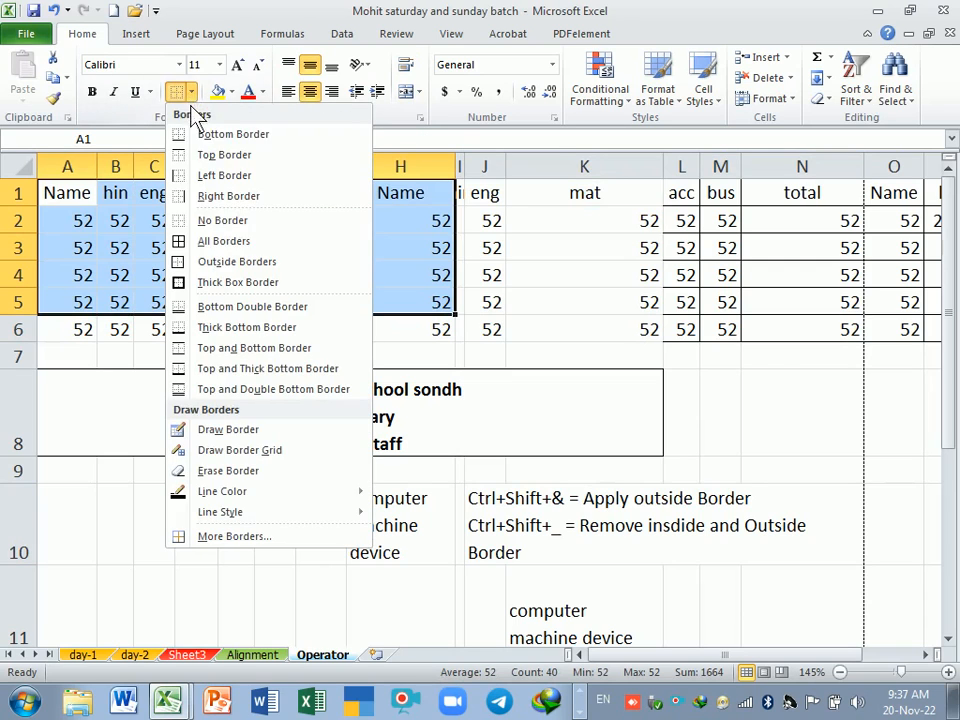
pyautogui.click(190, 240)
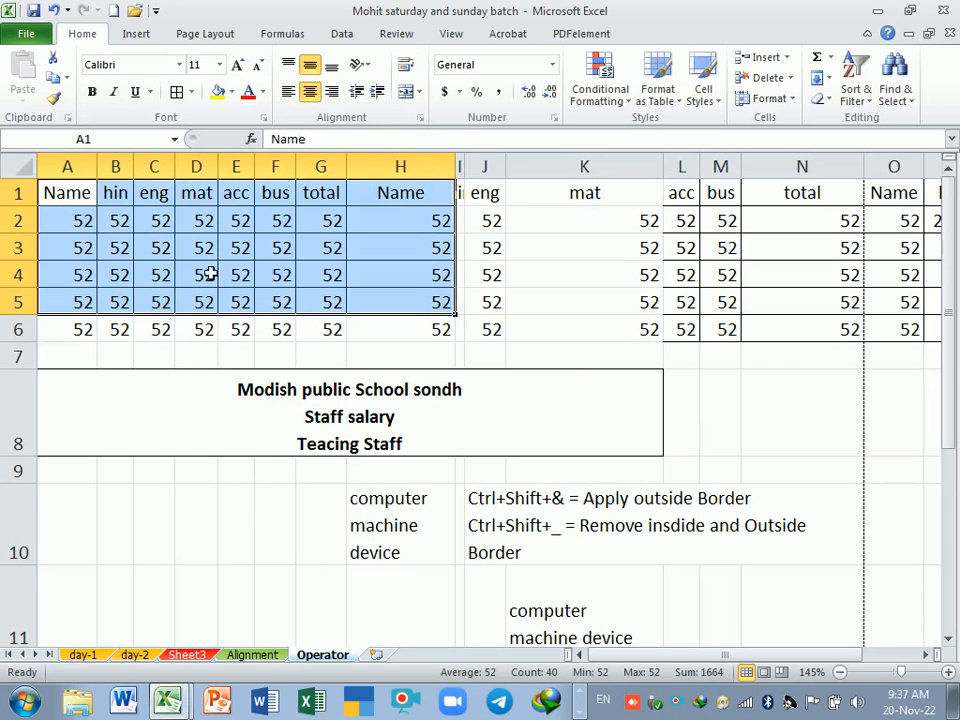
pyautogui.click(165, 248)
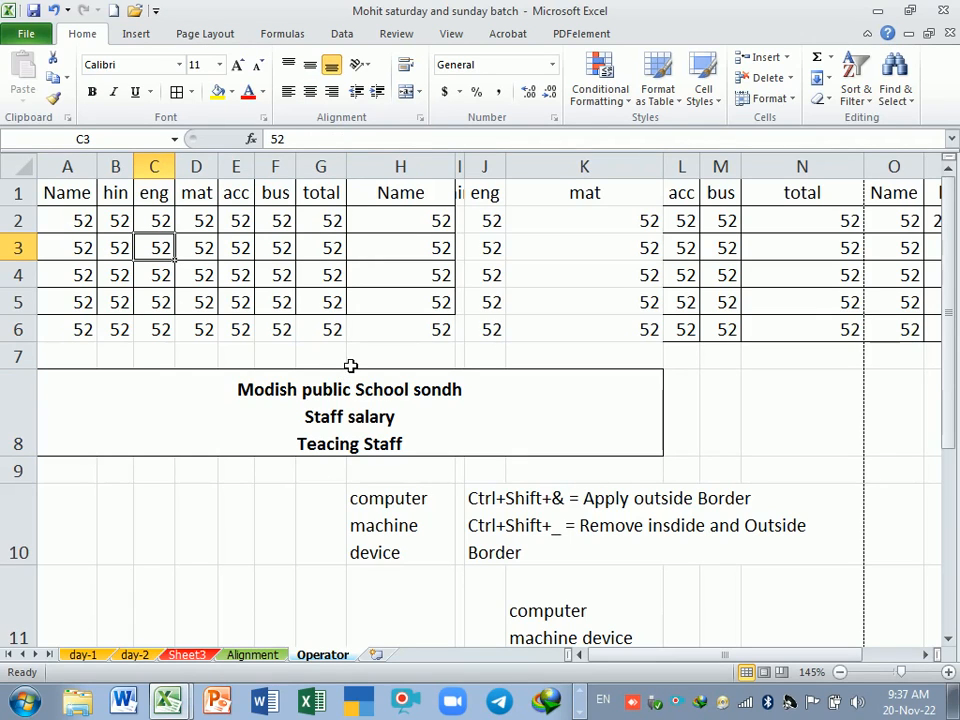
# Put an outside border around the merged shortcut notes in J10:N10
pyautogui.scroll(-1, 369, 388)
pyautogui.click(600, 452)
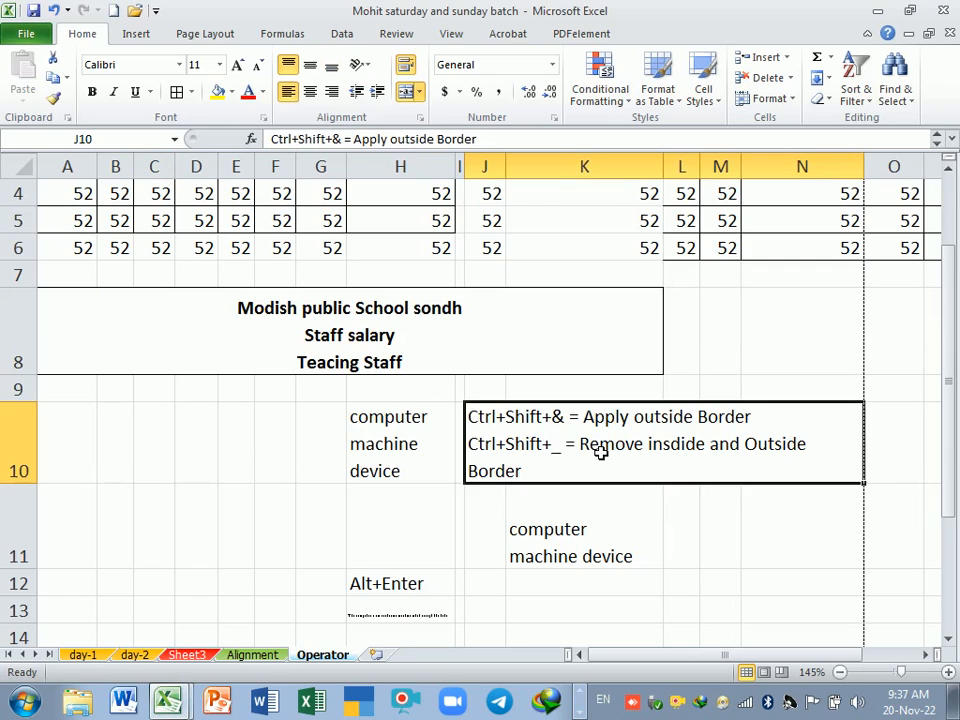
pyautogui.hotkey('ctrl', 'shift', '7')
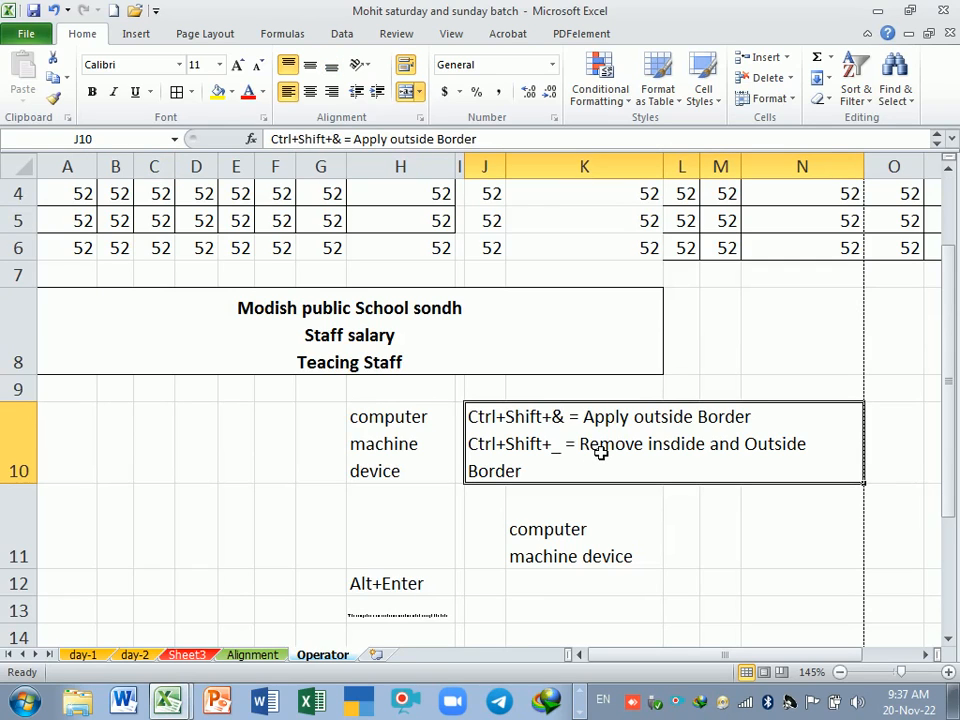
# Review the font options of the Format Cells dialog for the empty cell K14
pyautogui.scroll(-1, 544, 501)
pyautogui.click(530, 568)
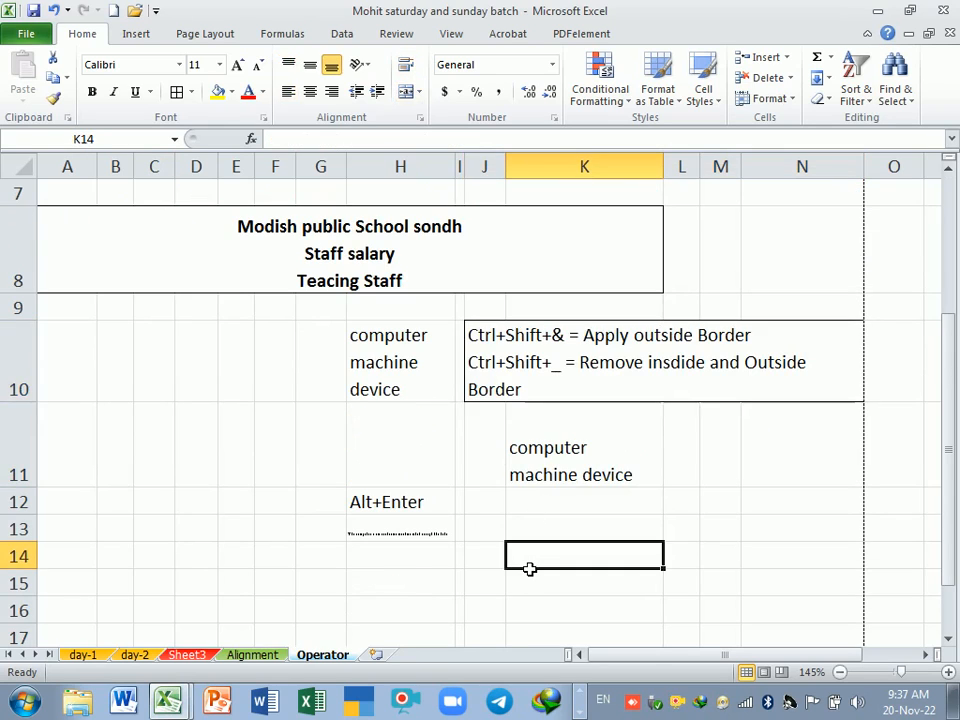
pyautogui.hotkey('ctrl', '1')
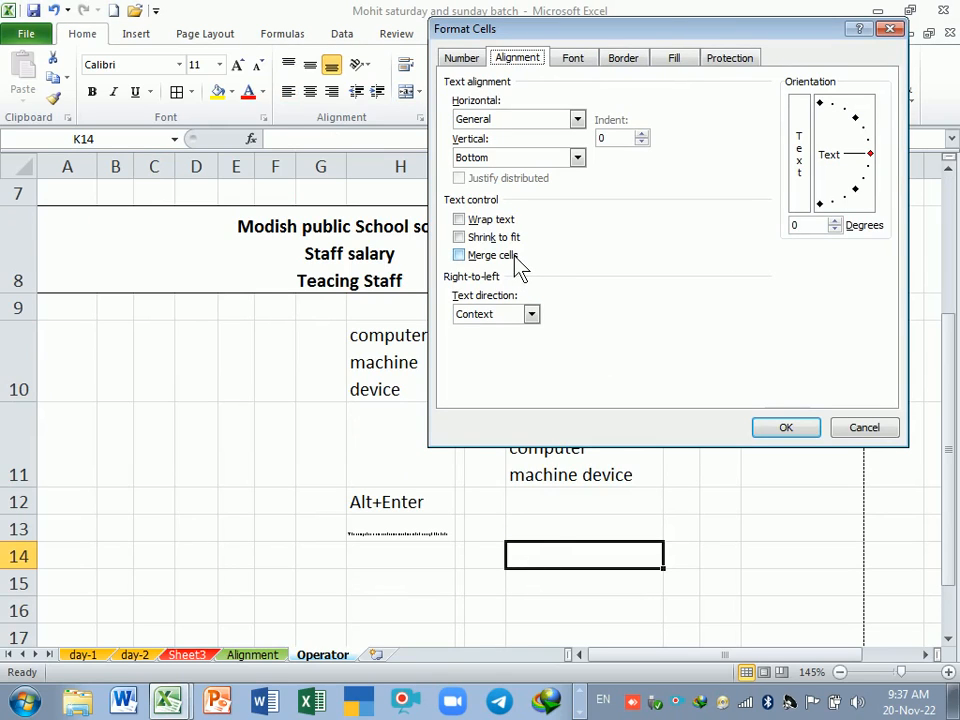
pyautogui.click(573, 60)
pyautogui.moveTo(590, 25); pyautogui.dragTo(482, 47)
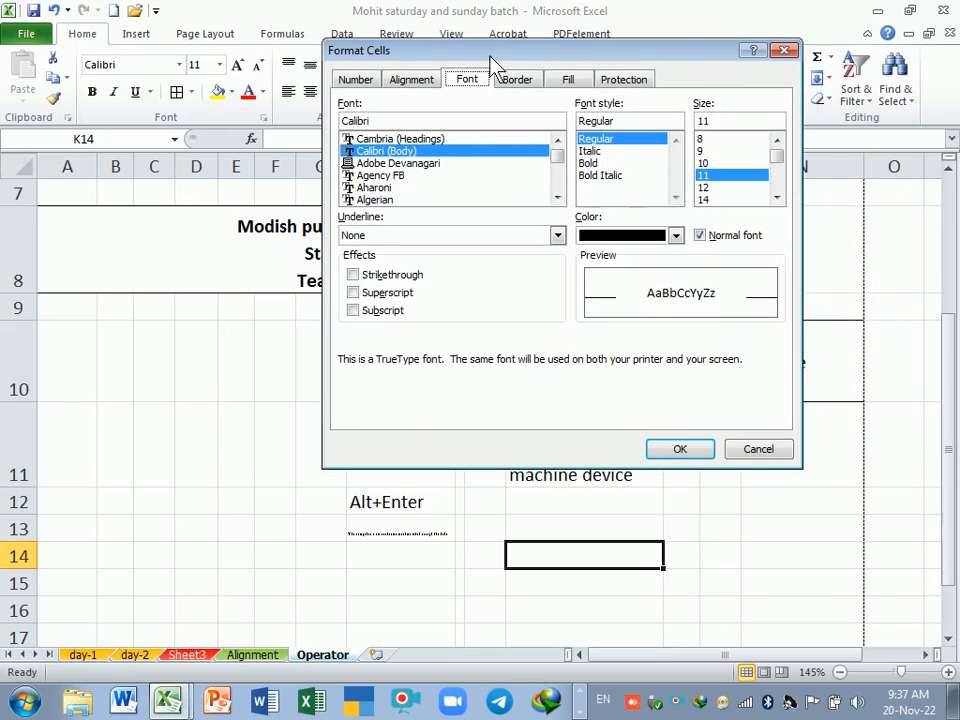
pyautogui.click(787, 51)
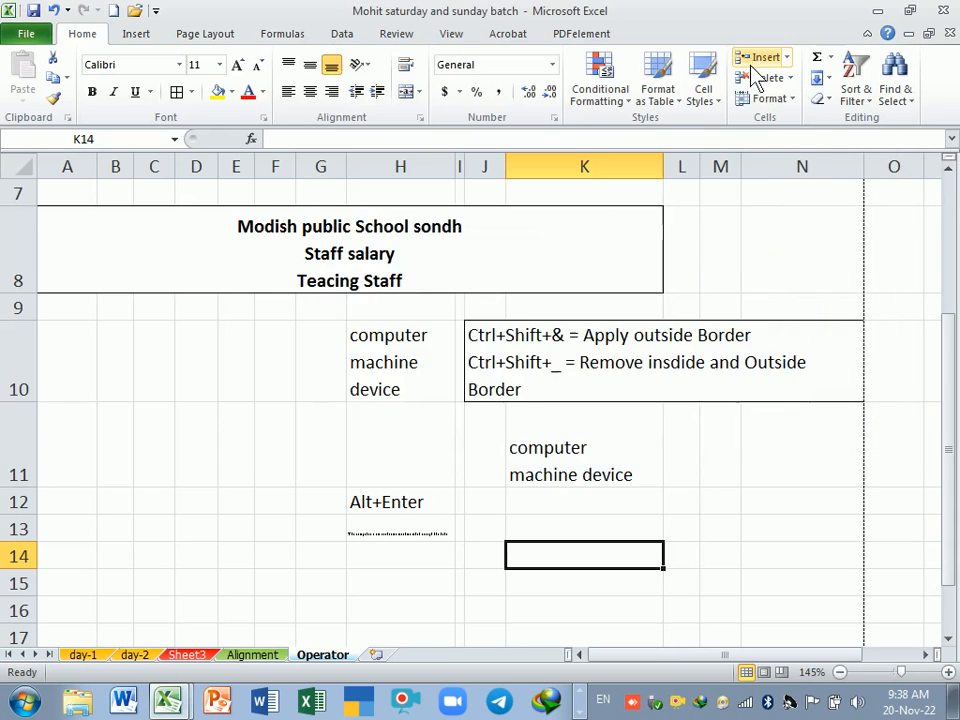
# Increase the font size of cells A1:G6 in the marks table by four steps
pyautogui.scroll(2, 500, 410)
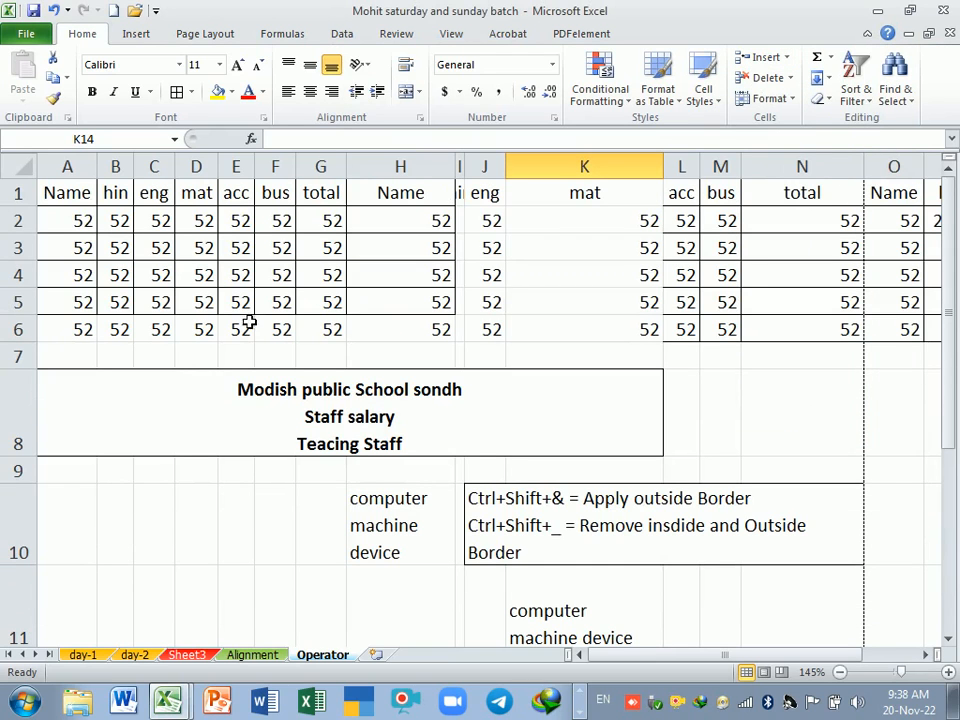
pyautogui.keyDown('ctrl'); pyautogui.scroll(2, 251, 325); pyautogui.keyUp('ctrl')
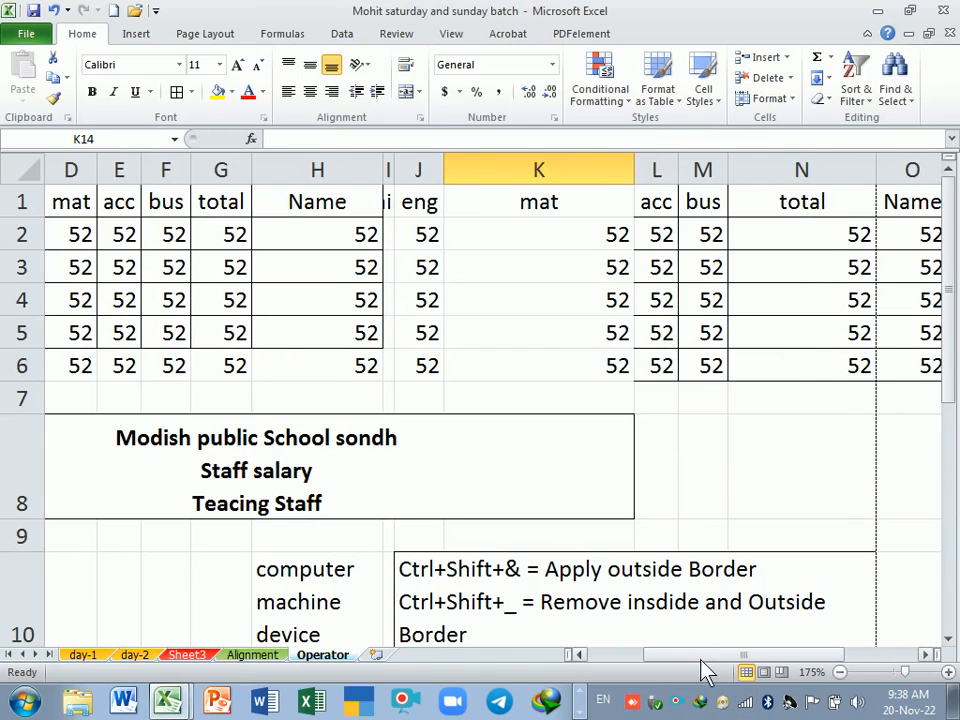
pyautogui.moveTo(705, 655); pyautogui.dragTo(497, 663)
pyautogui.keyDown('ctrl'); pyautogui.scroll(-1, 216, 253); pyautogui.keyUp('ctrl')
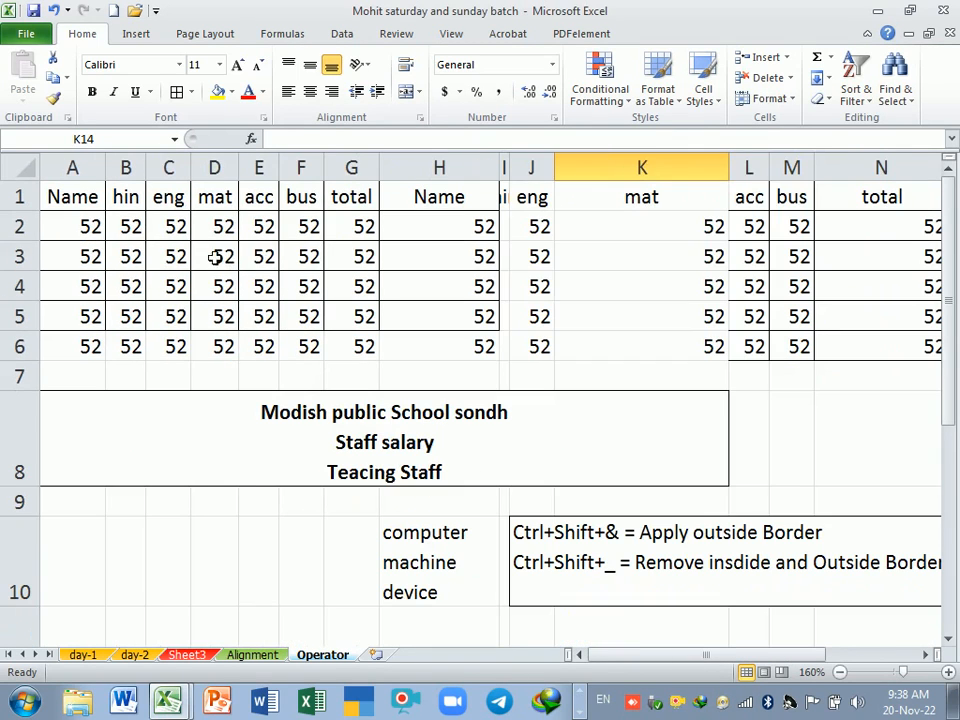
pyautogui.moveTo(85, 199); pyautogui.dragTo(368, 347)
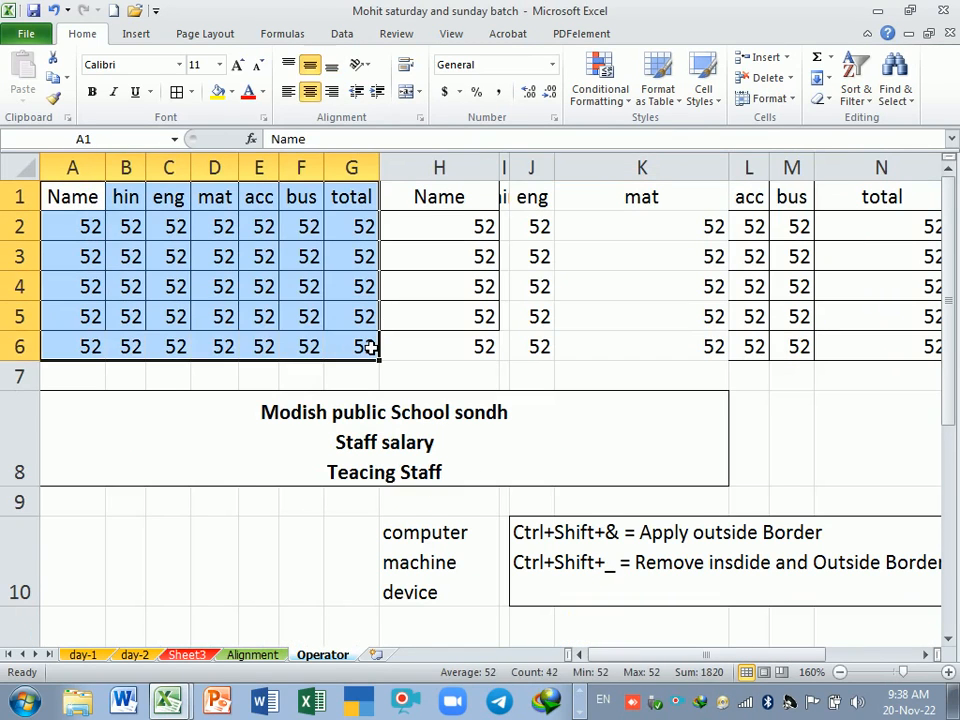
pyautogui.click(237, 65)
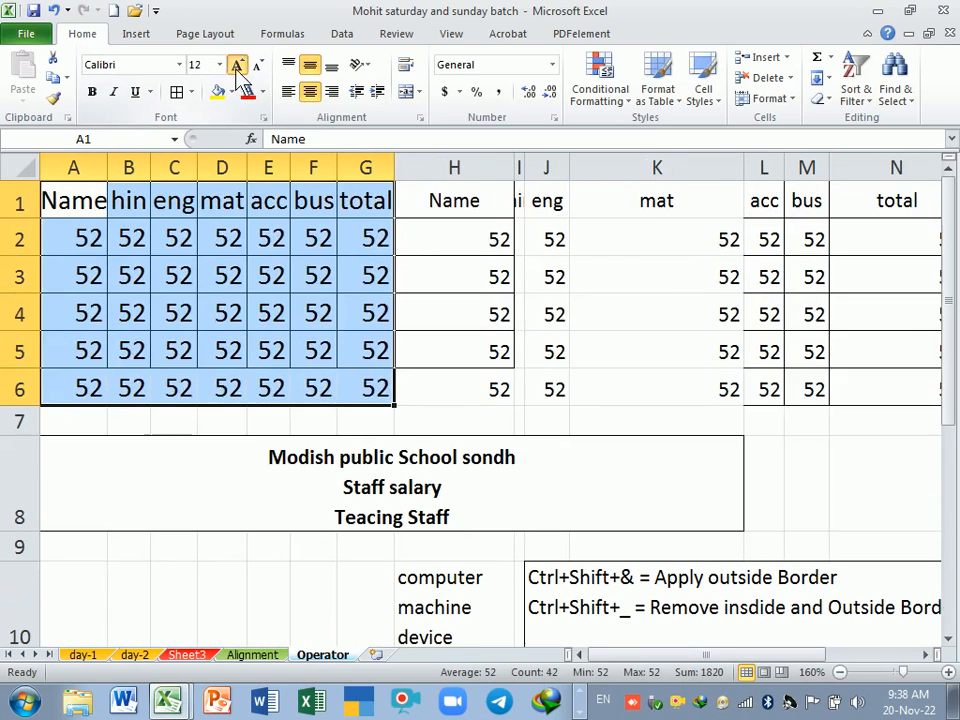
pyautogui.click(237, 65)
pyautogui.click(237, 65)
pyautogui.click(237, 65)
# Reduce the font size of cells A1:G6 to 10 and view their font settings in the Format Cells dialog
pyautogui.click(258, 65)
pyautogui.click(258, 65)
pyautogui.click(258, 65)
pyautogui.click(258, 65)
pyautogui.click(258, 65)
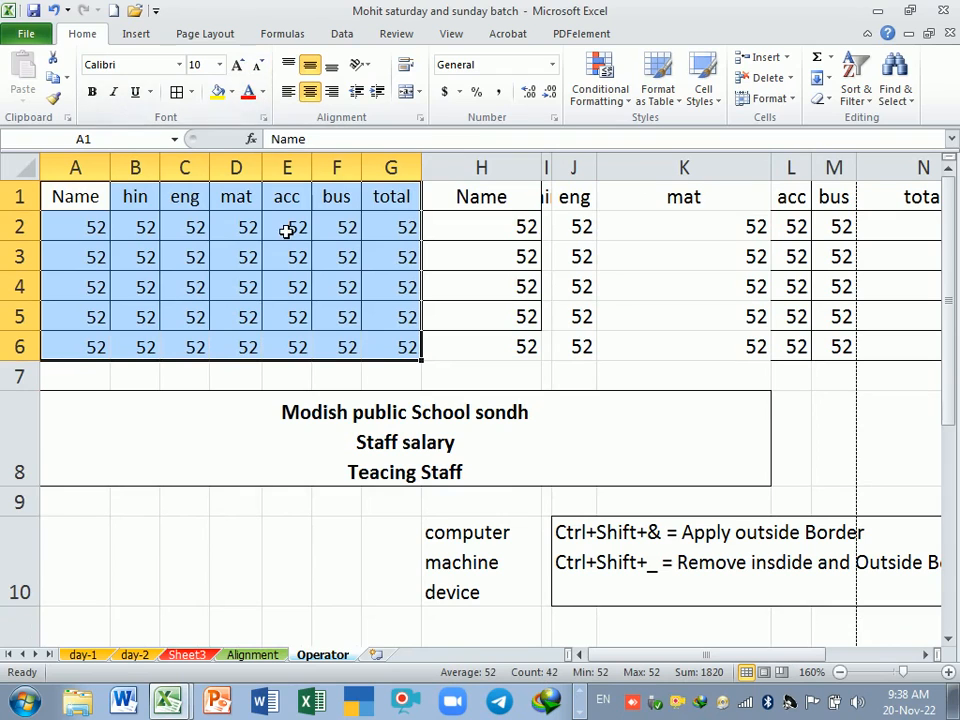
pyautogui.click(263, 117)
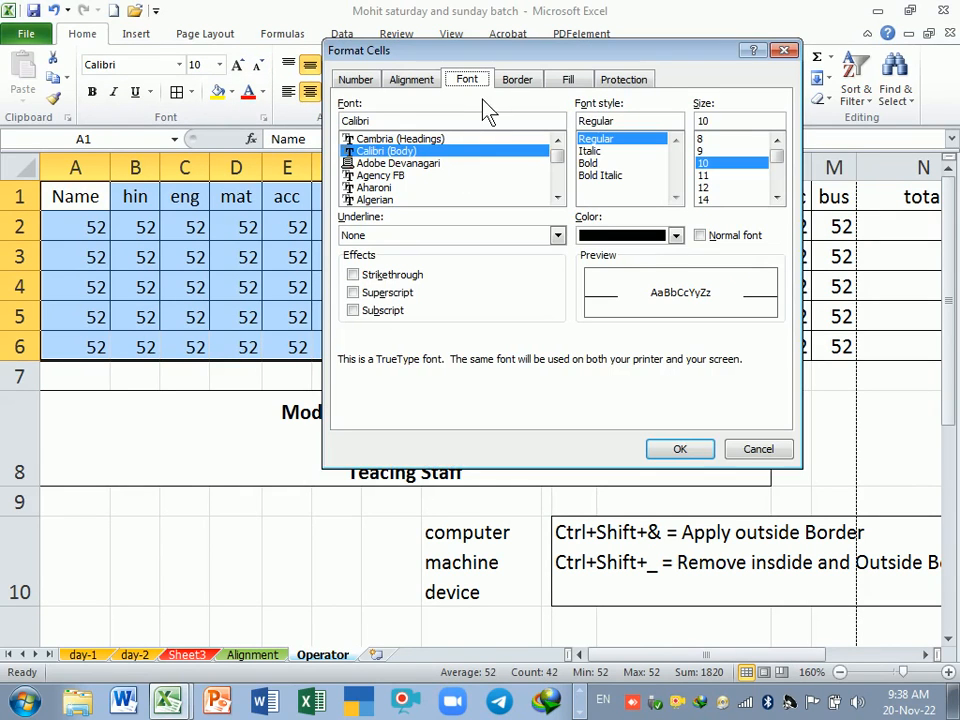
pyautogui.click(781, 52)
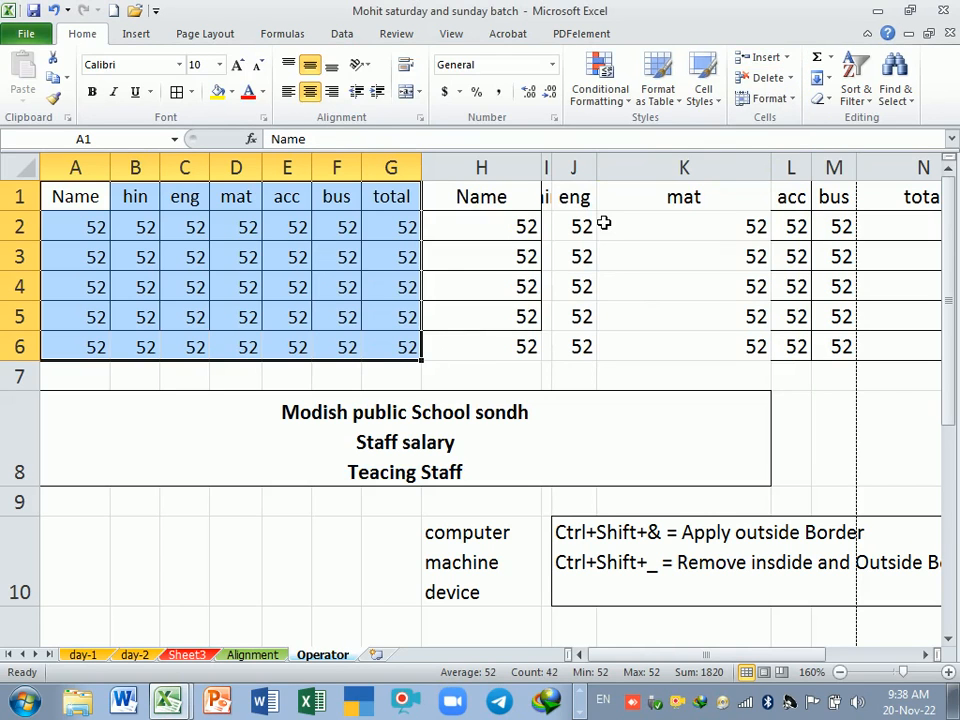
# Change the font of marks table cells A1:G6 to Arial through the Format Cells dialog
pyautogui.hotkey('ctrl', '1')
pyautogui.click(354, 79)
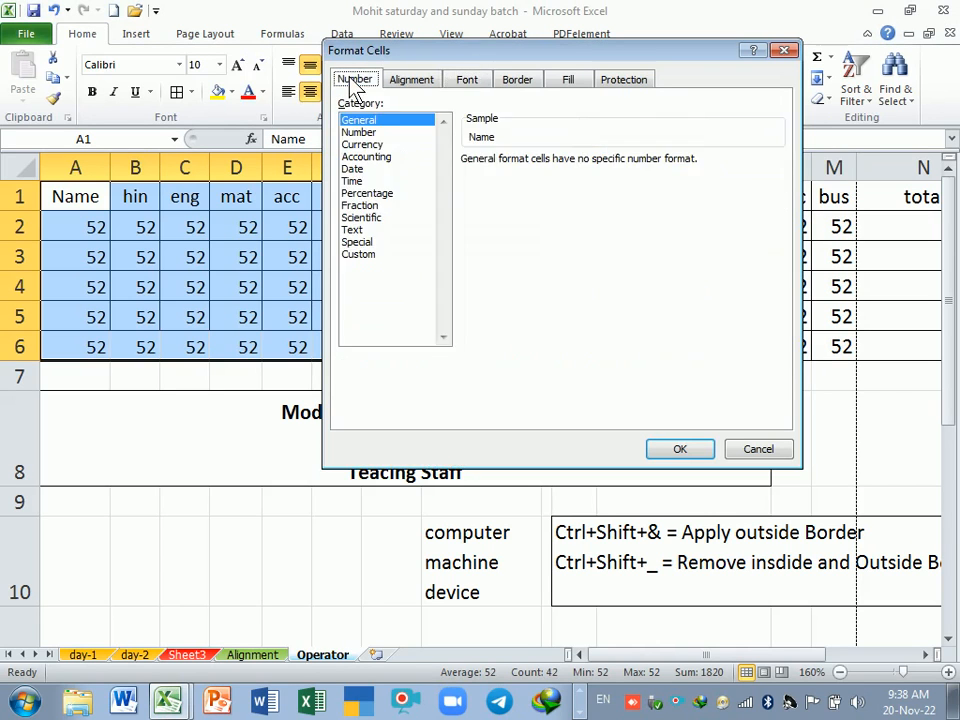
pyautogui.click(414, 84)
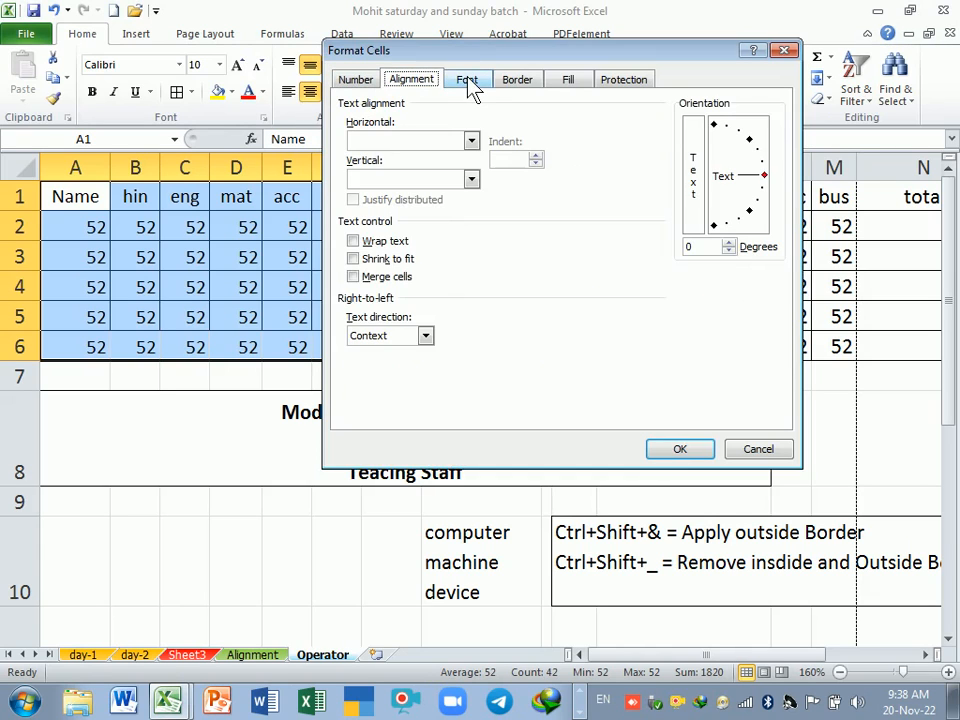
pyautogui.click(471, 86)
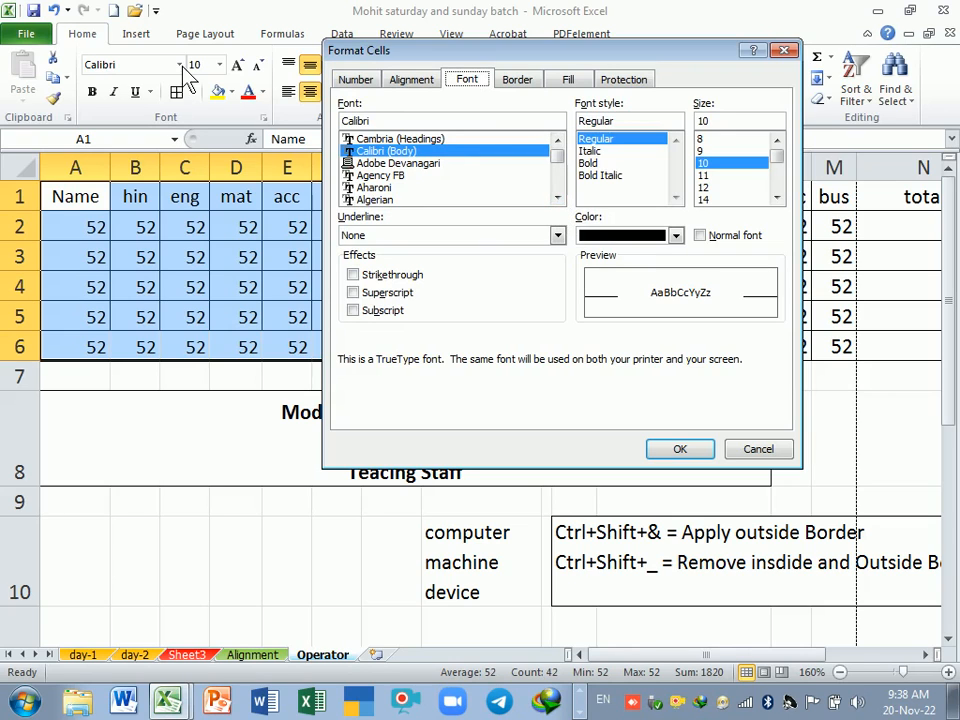
pyautogui.scroll(-2, 557, 197)
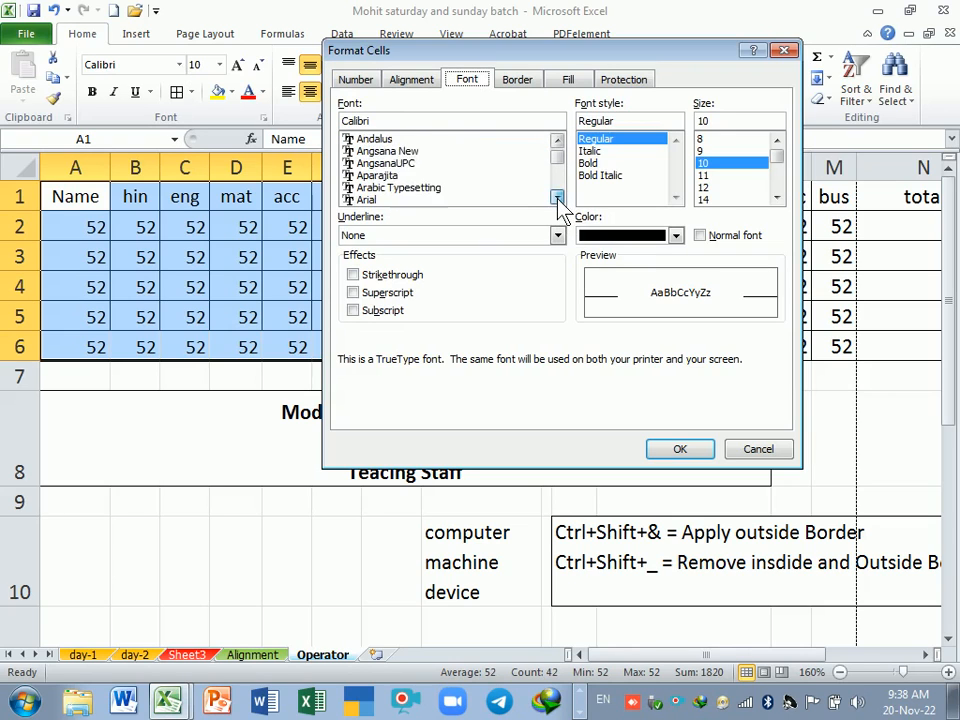
pyautogui.scroll(-2, 557, 197)
pyautogui.click(368, 152)
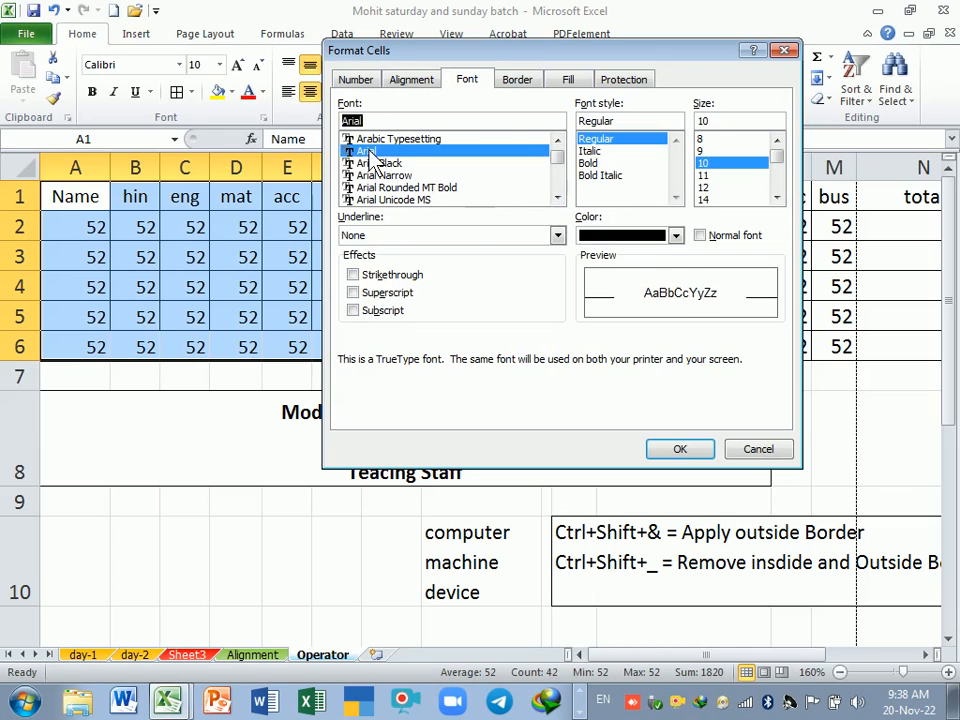
pyautogui.click(686, 450)
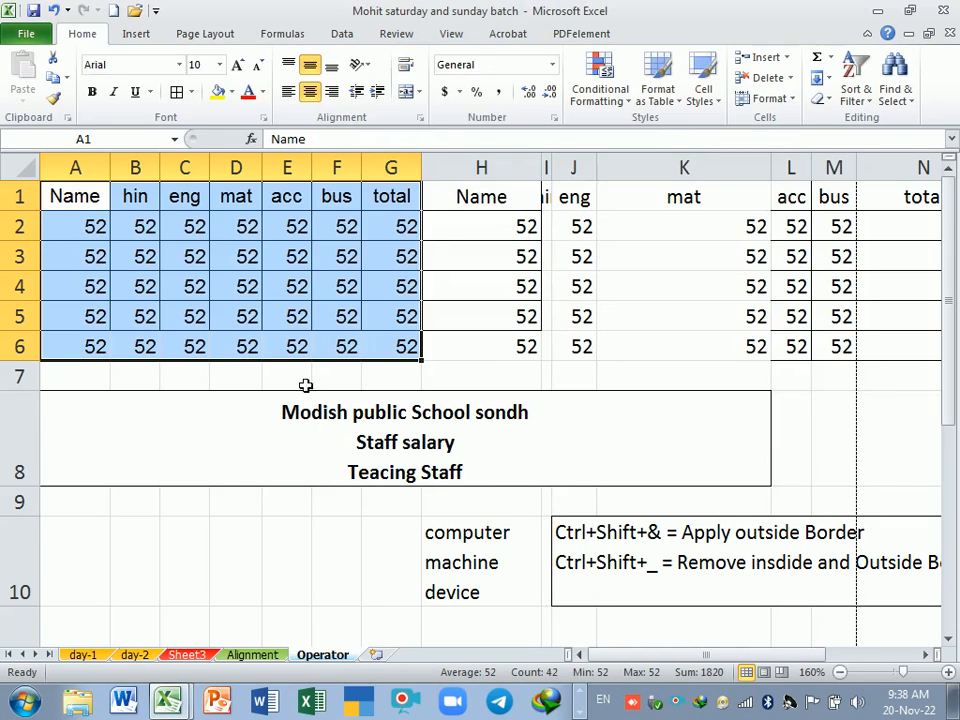
pyautogui.click(174, 420)
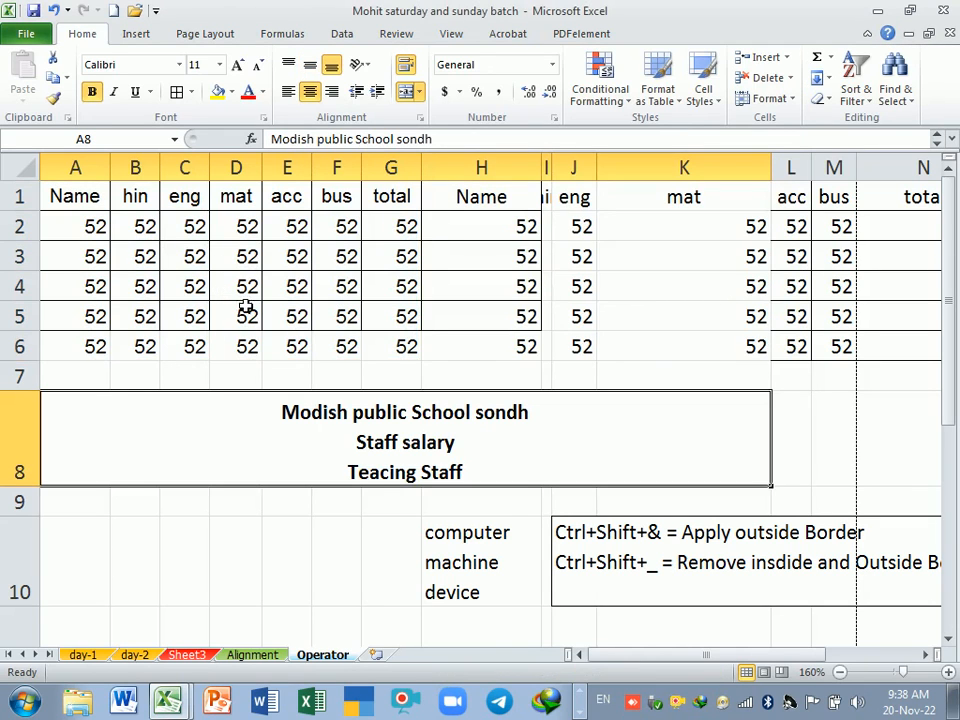
# Change the font of cells A1:H6 to Times New Roman
pyautogui.moveTo(75, 201); pyautogui.dragTo(482, 355)
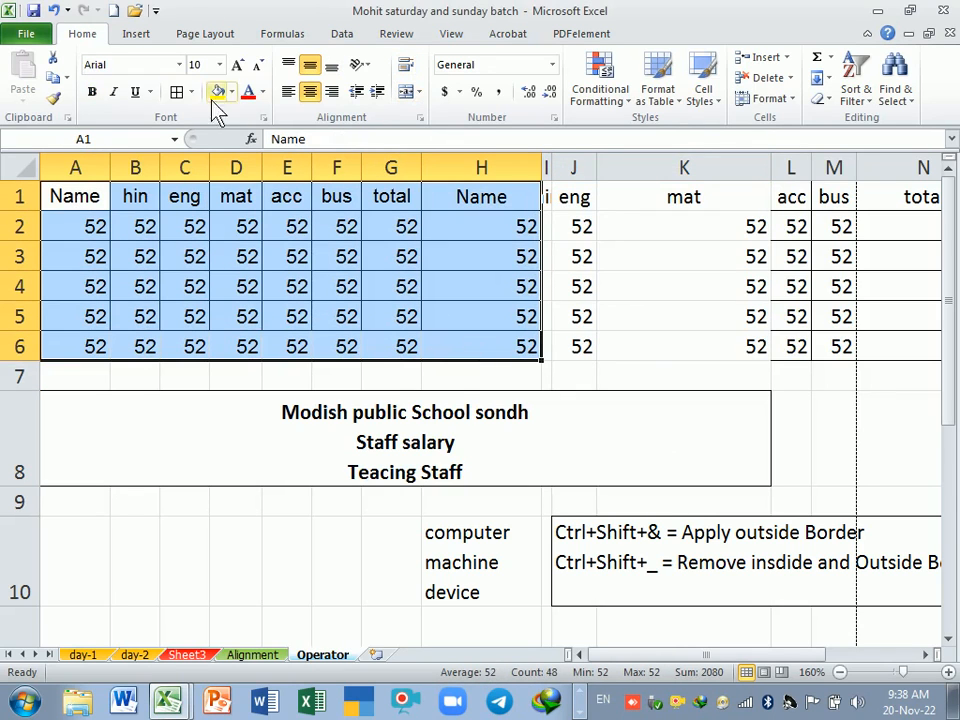
pyautogui.click(130, 65)
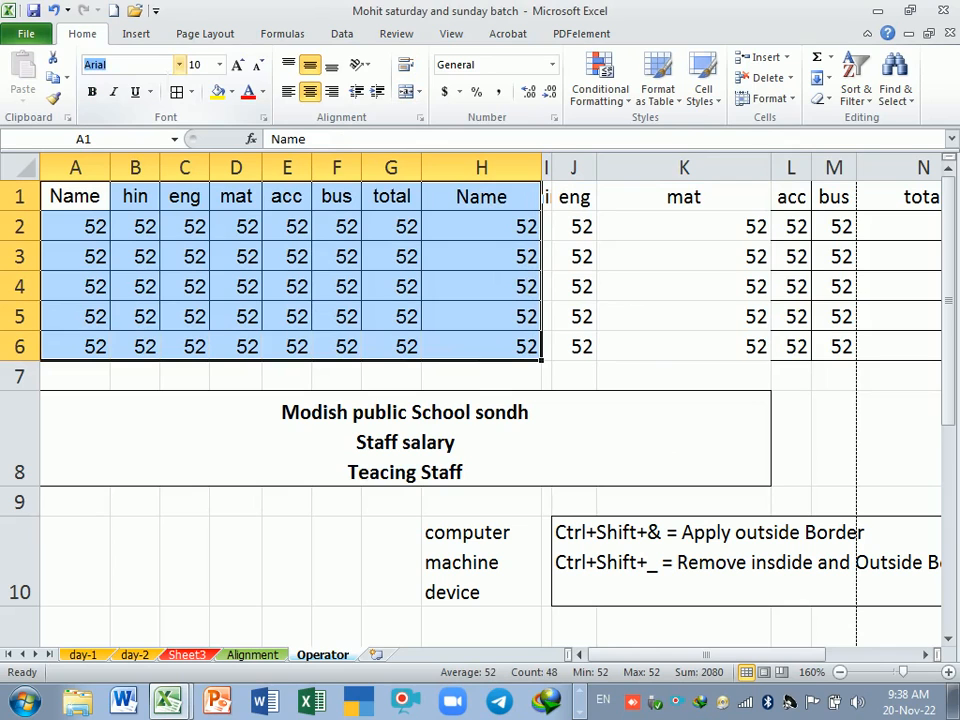
pyautogui.write('Times New Roman')
pyautogui.press('Return')
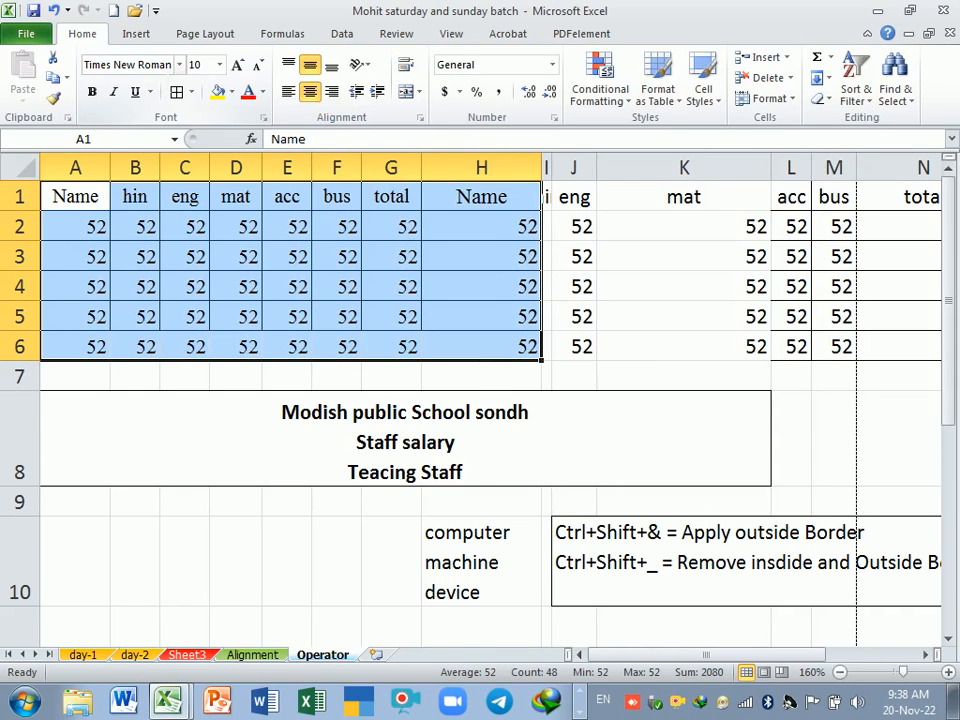
pyautogui.click(211, 451)
# Change the font of cells A1:H6 to Kokila
pyautogui.moveTo(90, 196); pyautogui.dragTo(483, 346)
pyautogui.click(150, 66)
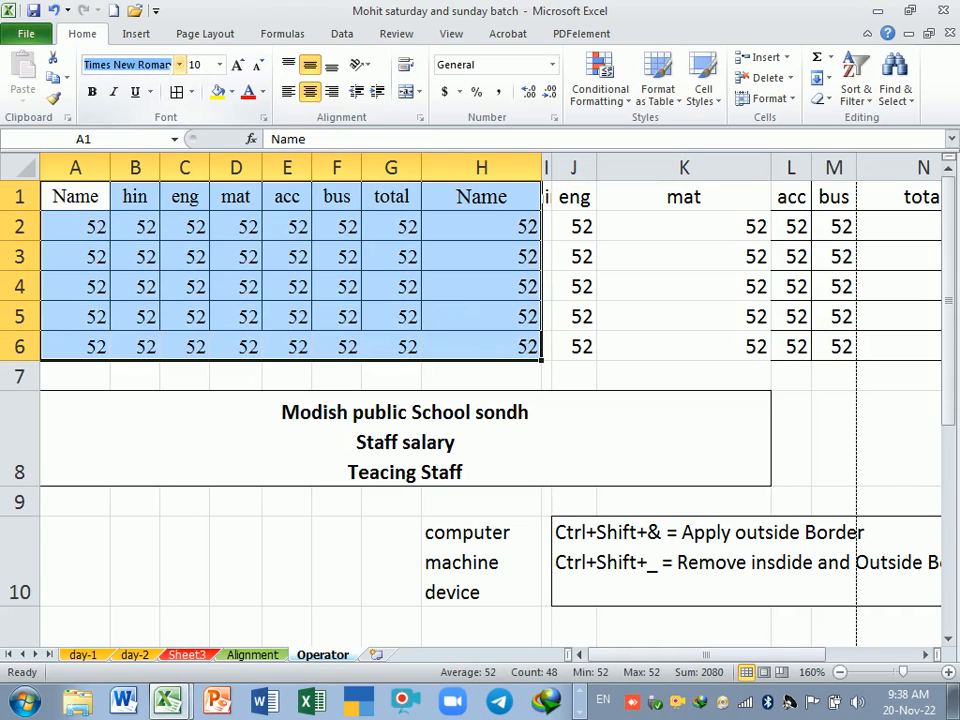
pyautogui.write('Ko')
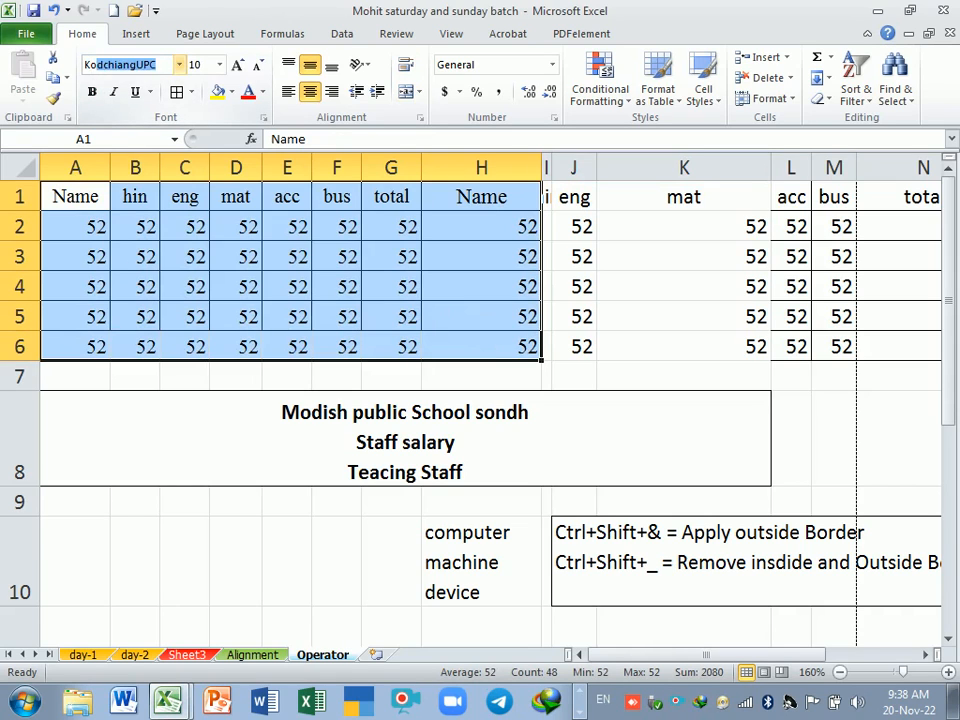
pyautogui.write('kila')
pyautogui.press('Return')
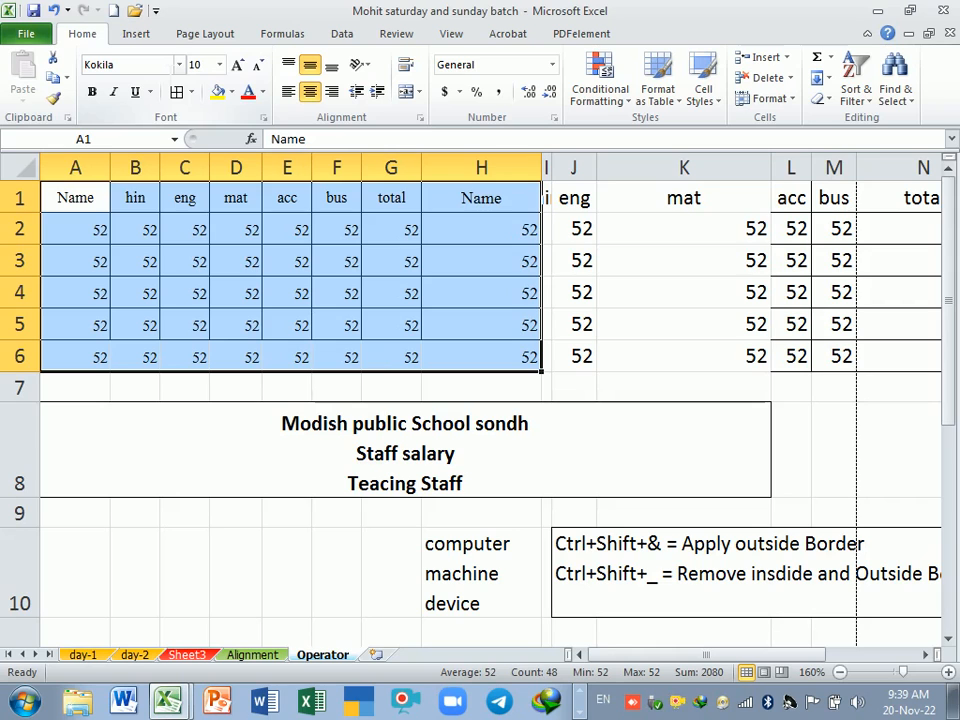
# Undo the Kokila and Times New Roman font changes on cells A1:H6
pyautogui.hotkey('ctrl', 'z')
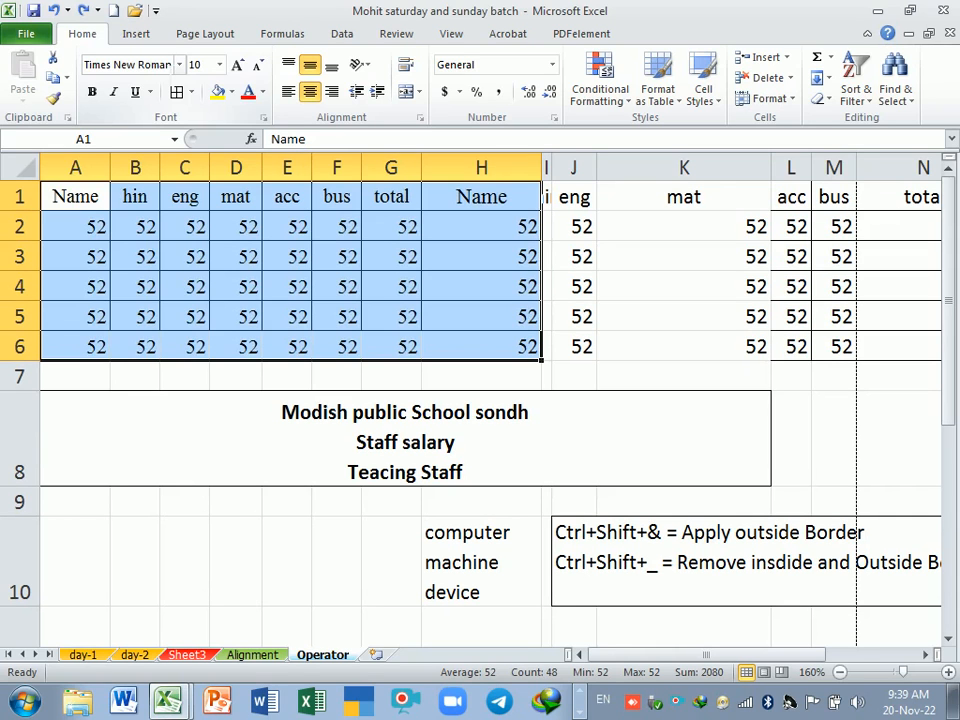
pyautogui.hotkey('ctrl', 'z')
pyautogui.hotkey('ctrl', 'z')
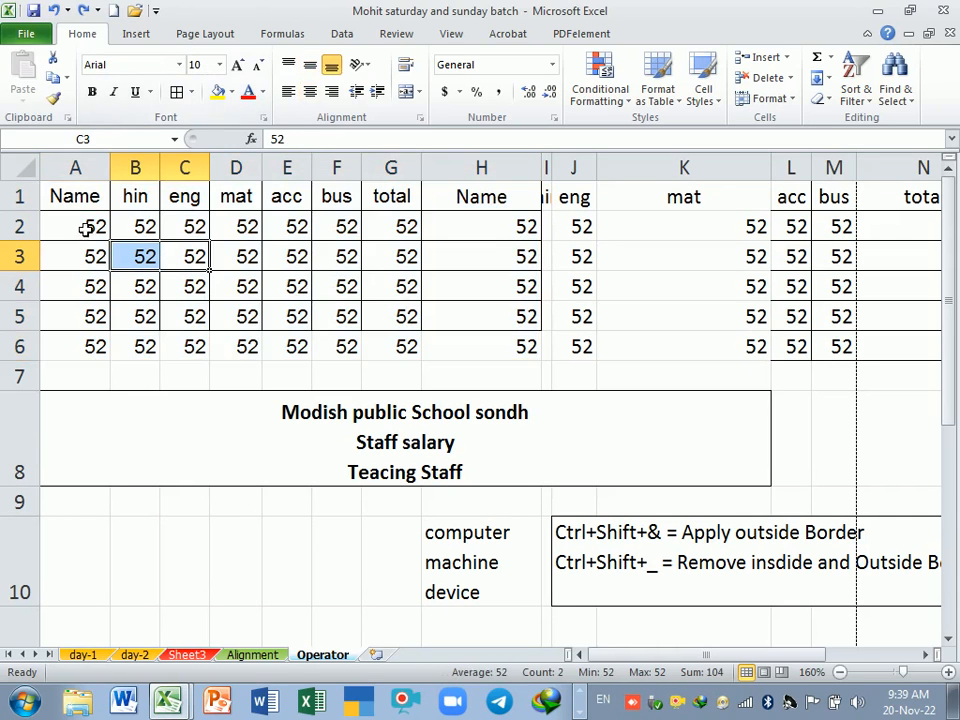
# Preview font size 72 on the header cells A1:G1 without applying it
pyautogui.moveTo(75, 196); pyautogui.dragTo(393, 196)
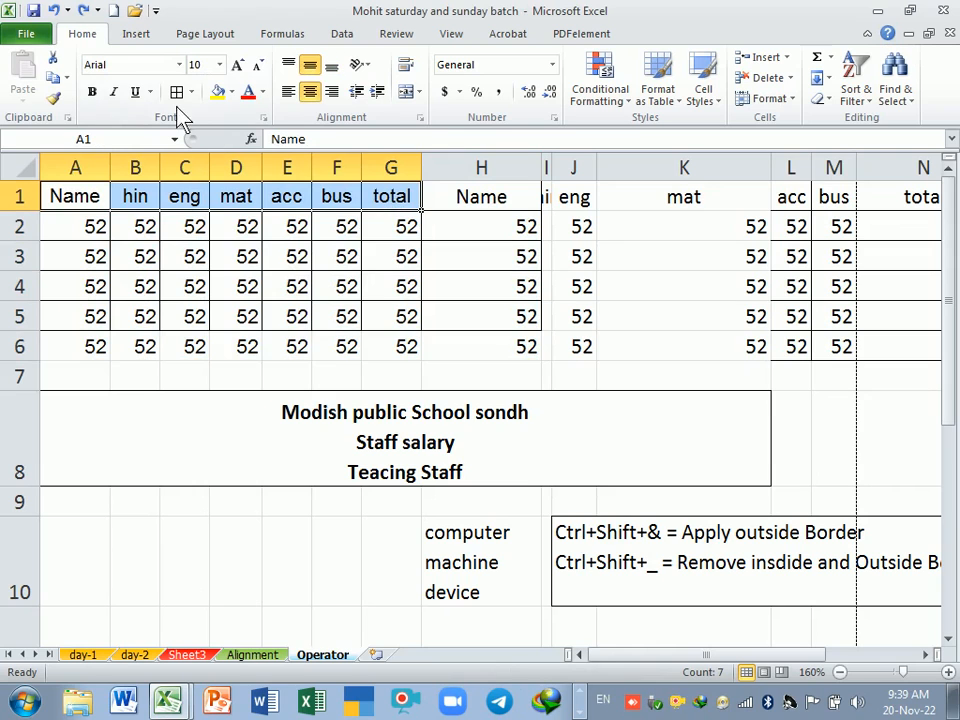
pyautogui.click(219, 65)
pyautogui.click(219, 65)
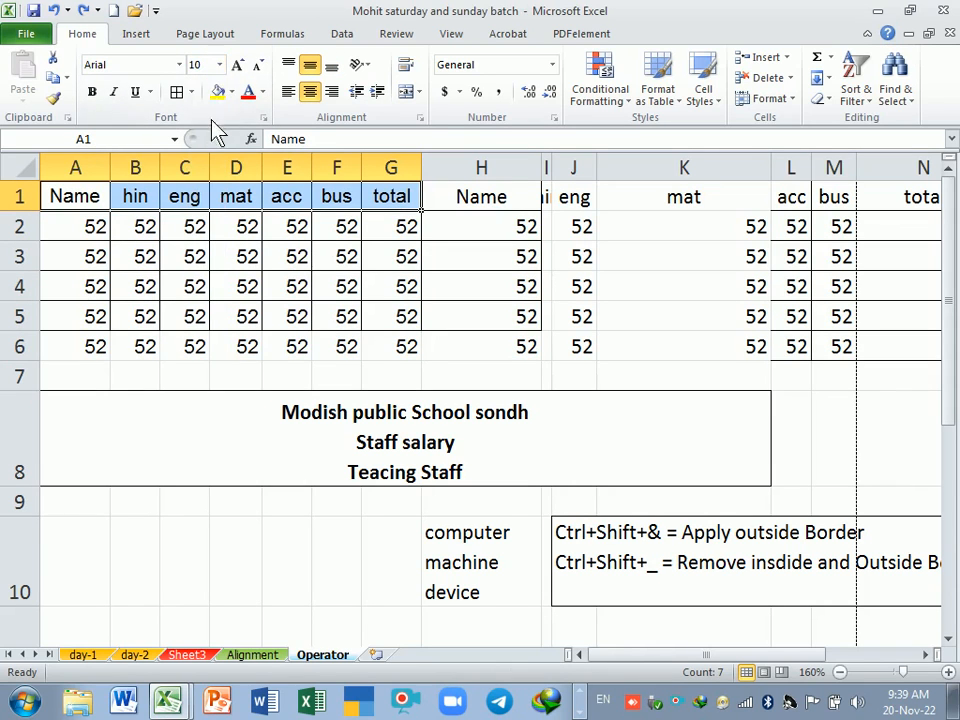
pyautogui.click(219, 65)
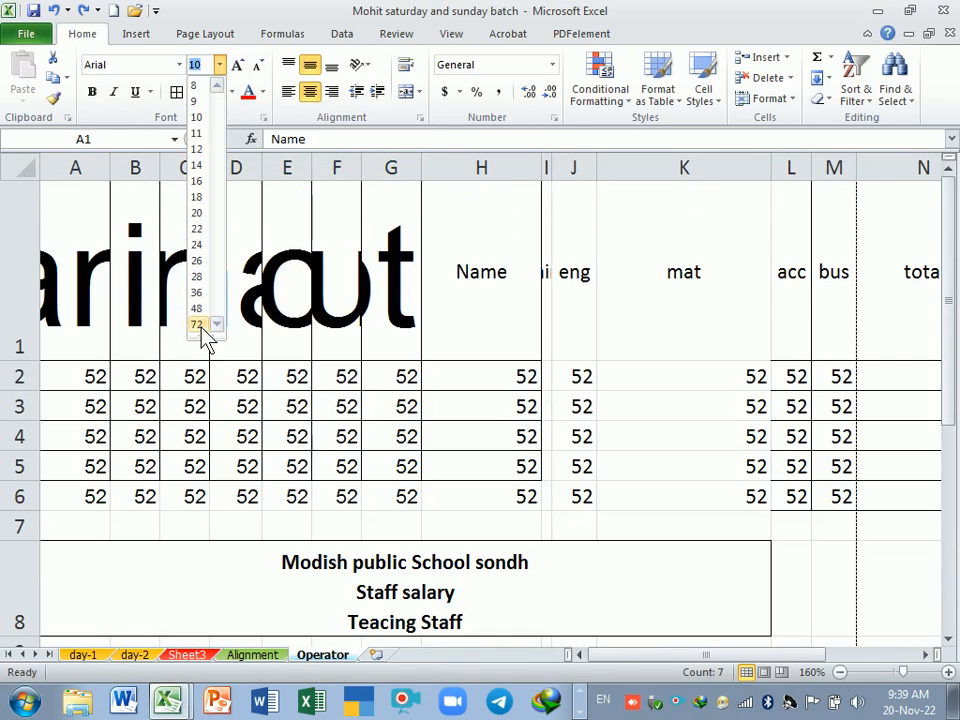
pyautogui.click(345, 223)
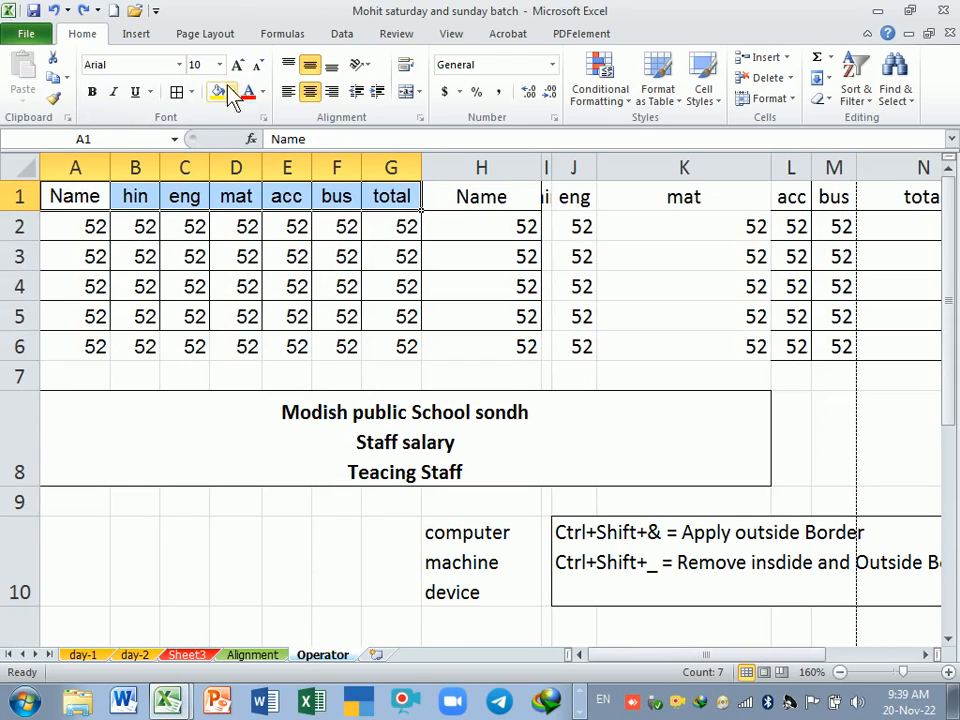
# Examine the range of preset font sizes offered for the header cells A1:G1
pyautogui.click(195, 65)
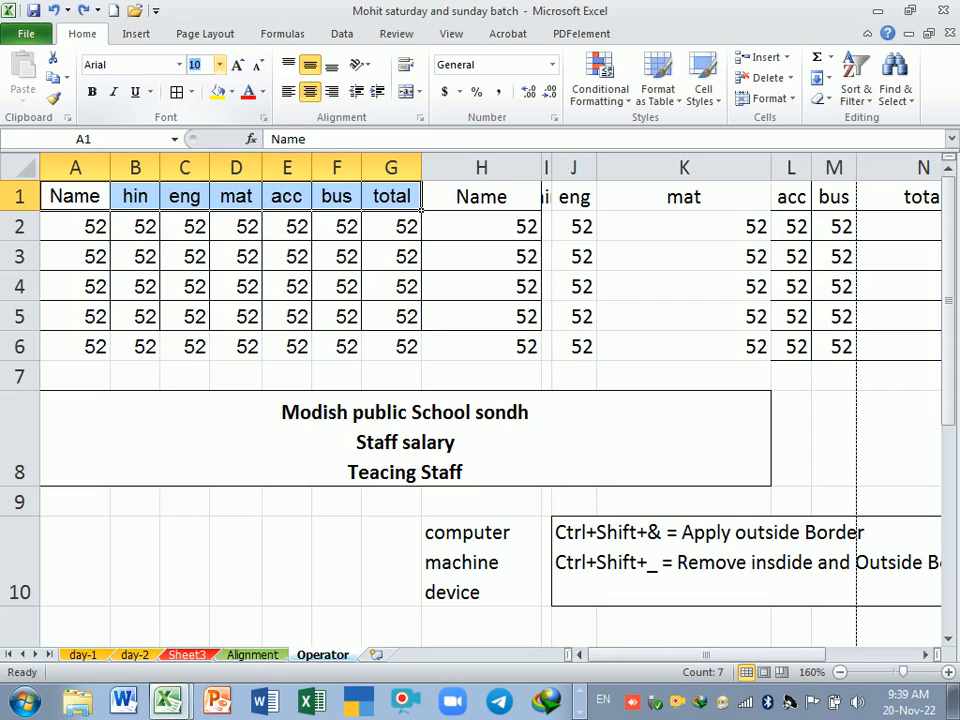
pyautogui.click(220, 66)
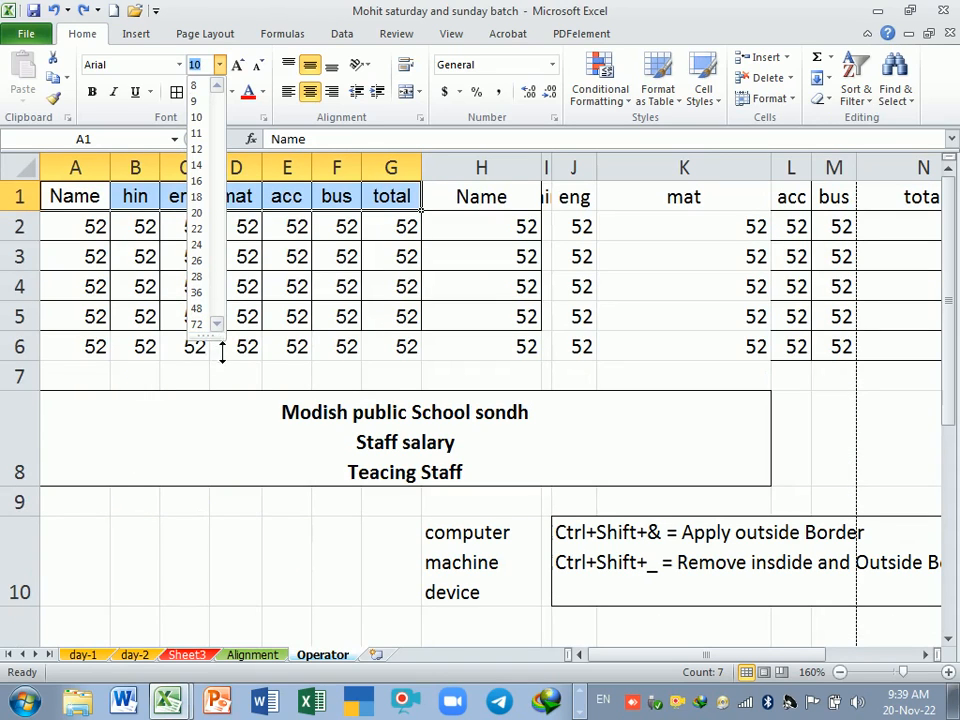
pyautogui.click(189, 62)
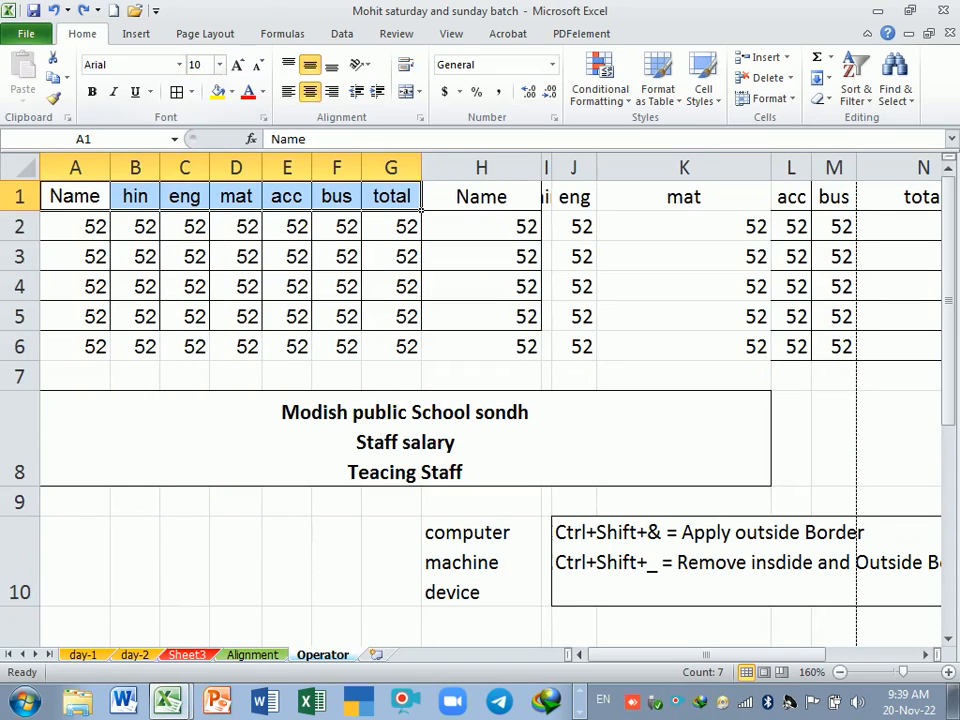
pyautogui.click(220, 66)
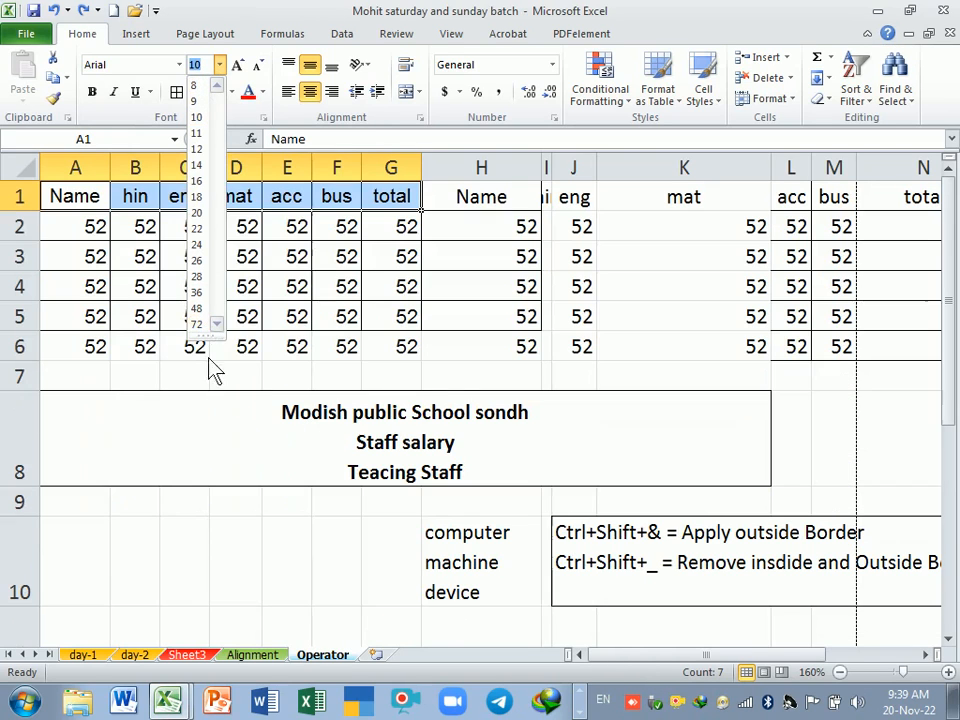
pyautogui.click(209, 358)
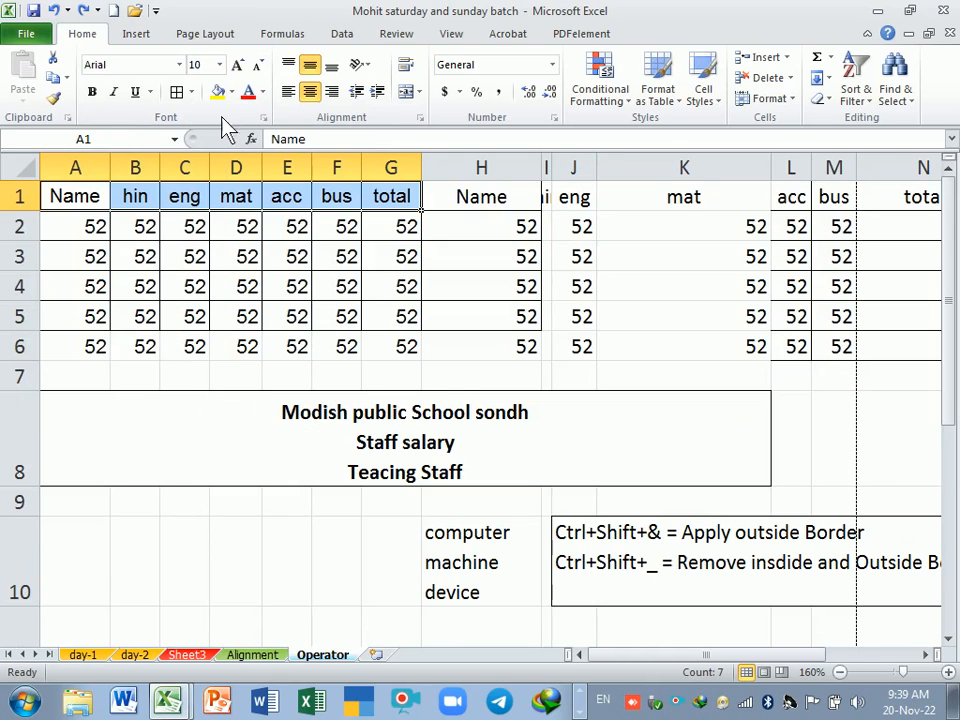
# Try the custom font size 100 on header cells A1:G1 and undo it
pyautogui.click(197, 64)
pyautogui.write('1')
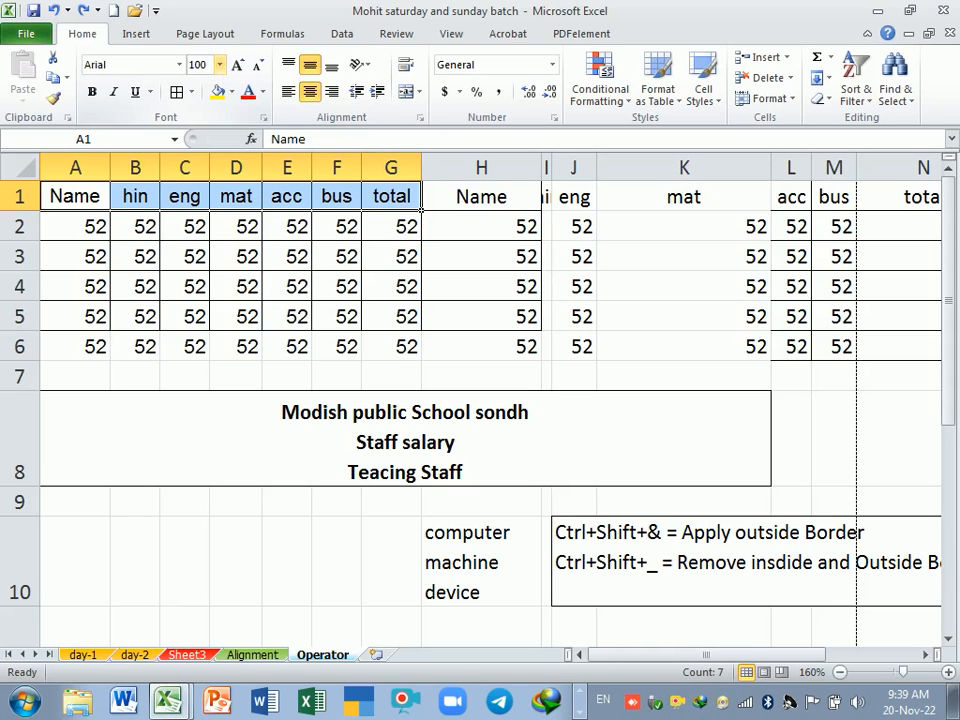
pyautogui.press('Return')
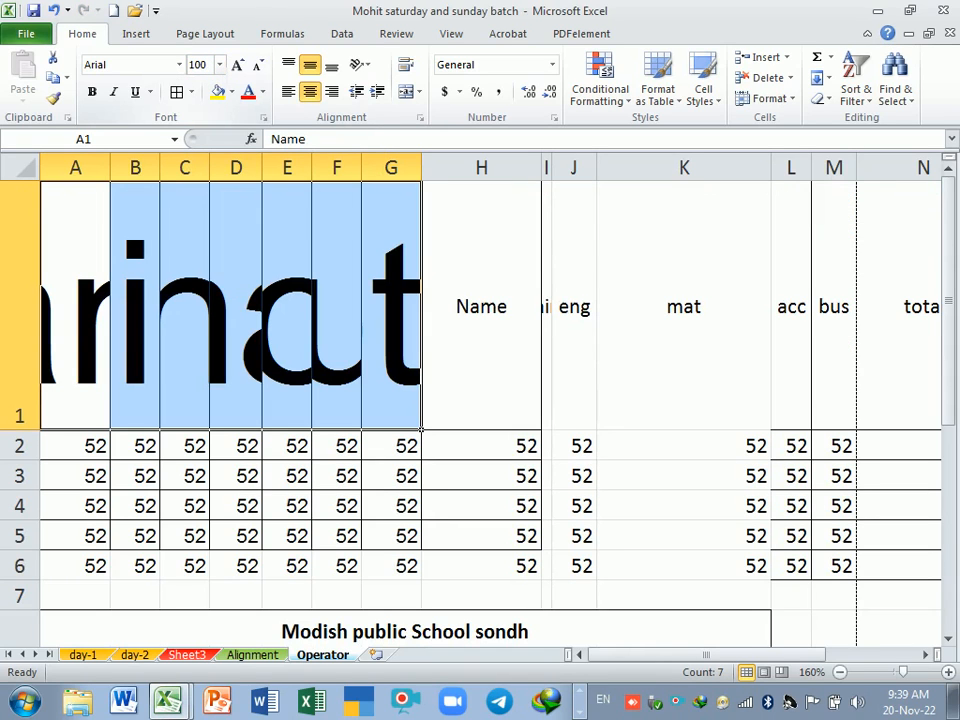
pyautogui.hotkey('ctrl', 'z')
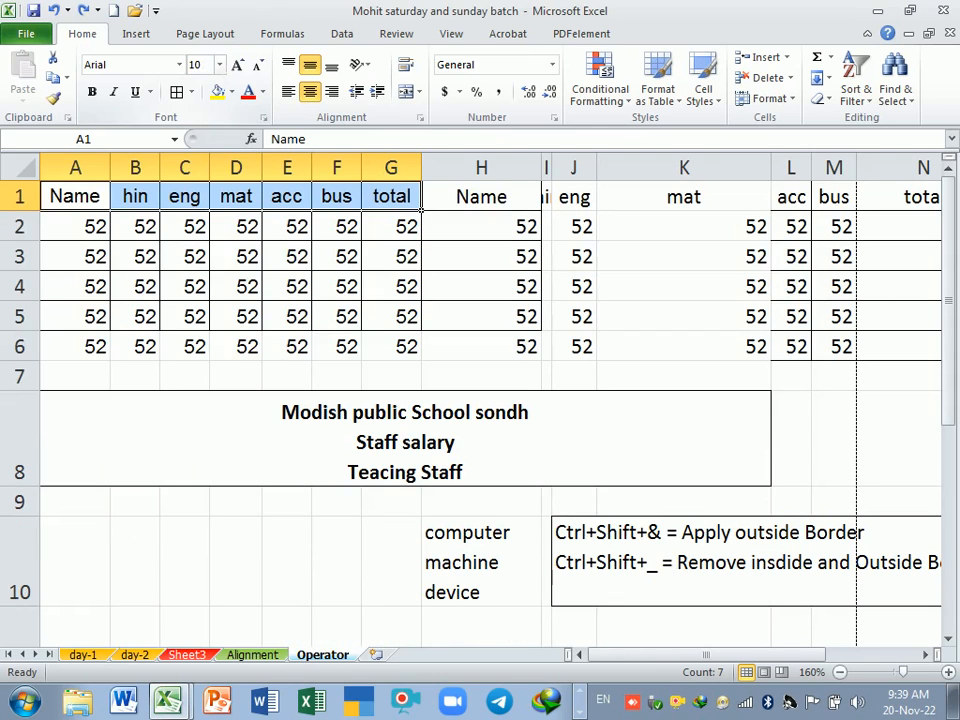
# Preview the largest preset font size, 72, on the header cells once more without applying it
pyautogui.click(219, 64)
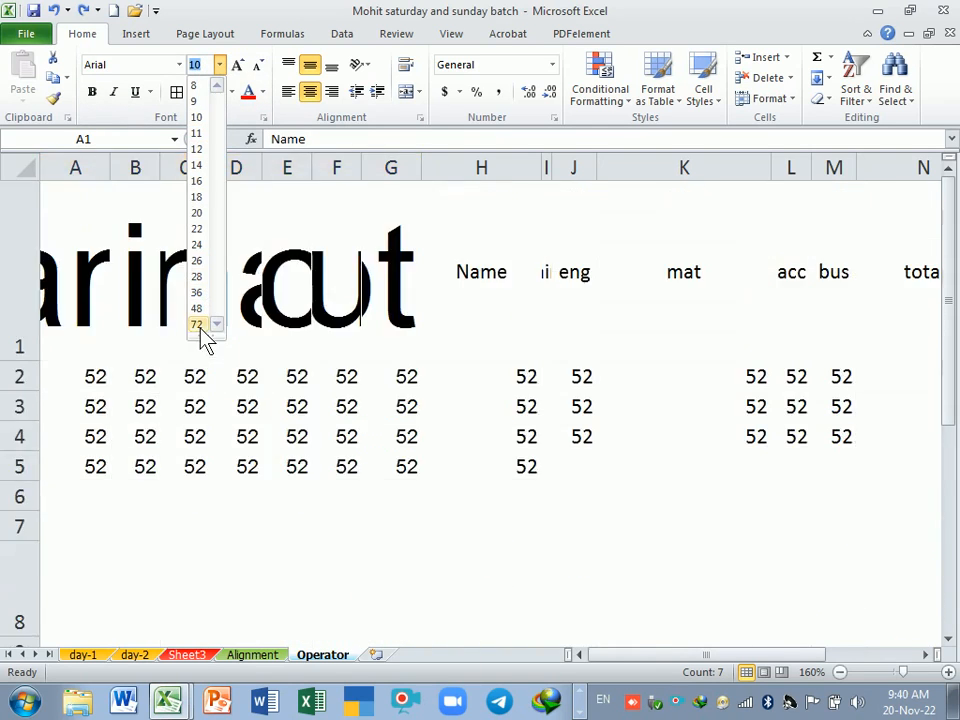
pyautogui.click(250, 410)
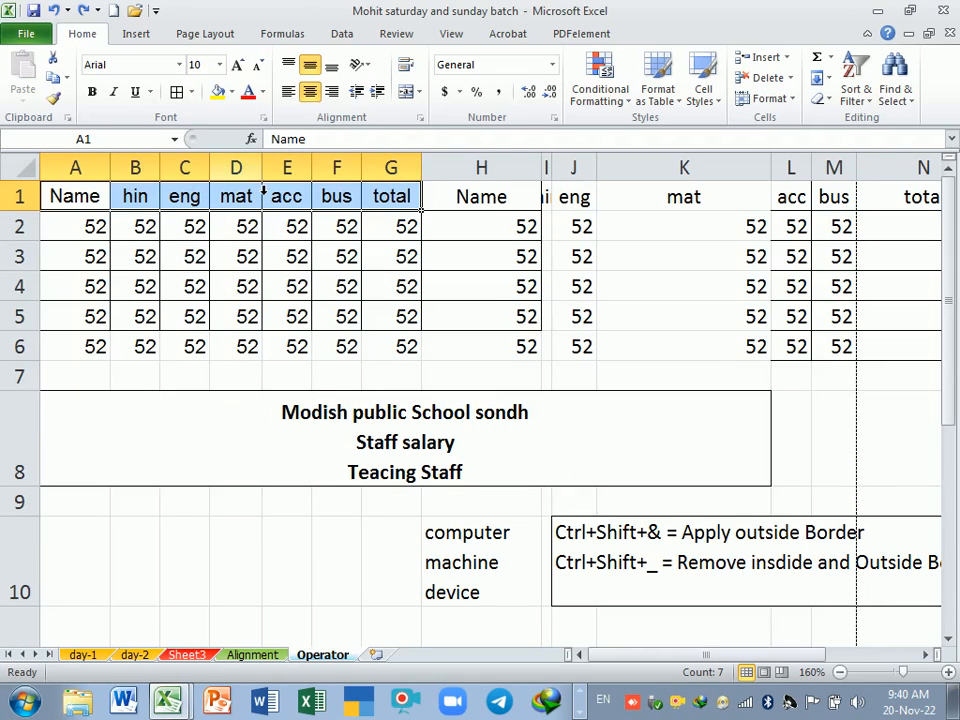
pyautogui.click(195, 64)
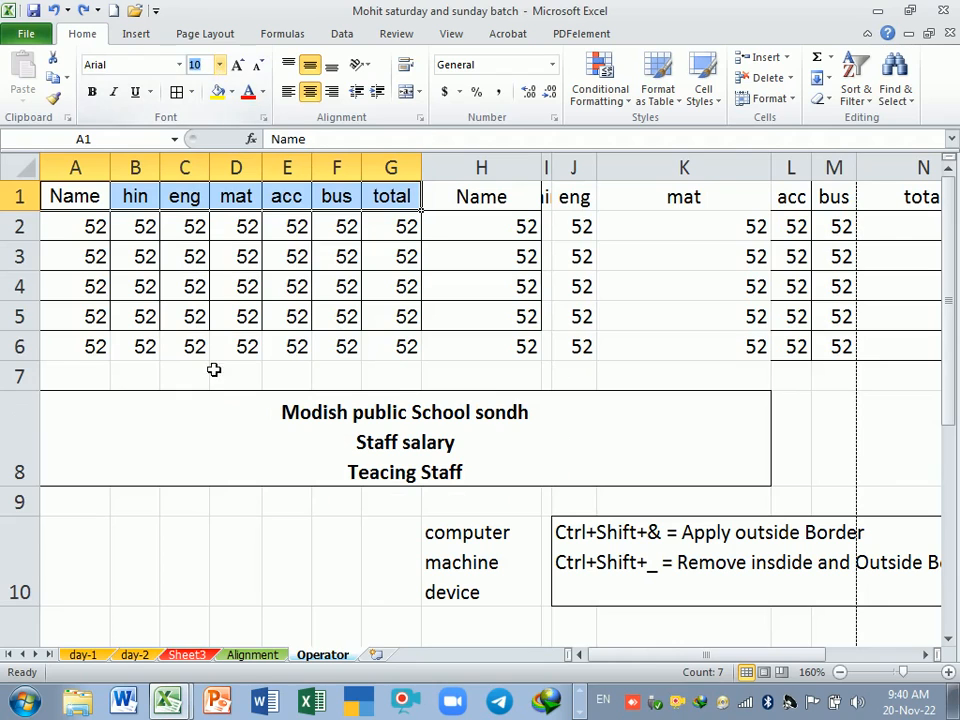
# Enter 20 in cell F17 and 30 in cell F18 in the empty area below the existing notes
pyautogui.click(235, 427)
pyautogui.scroll(-3, 237, 427)
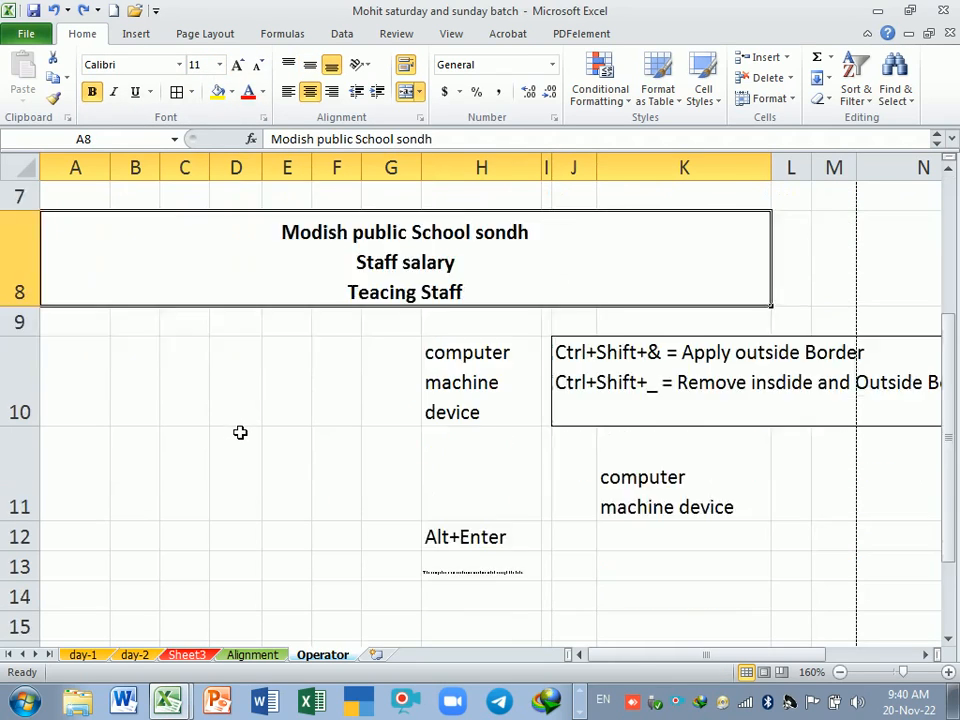
pyautogui.click(474, 502)
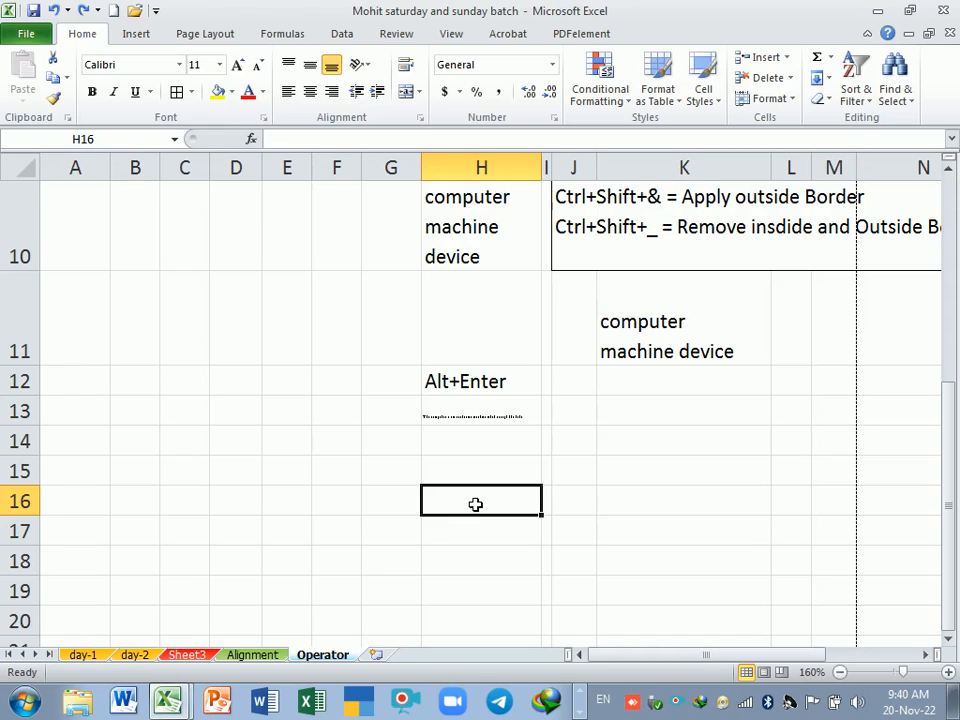
pyautogui.scroll(-1, 475, 504)
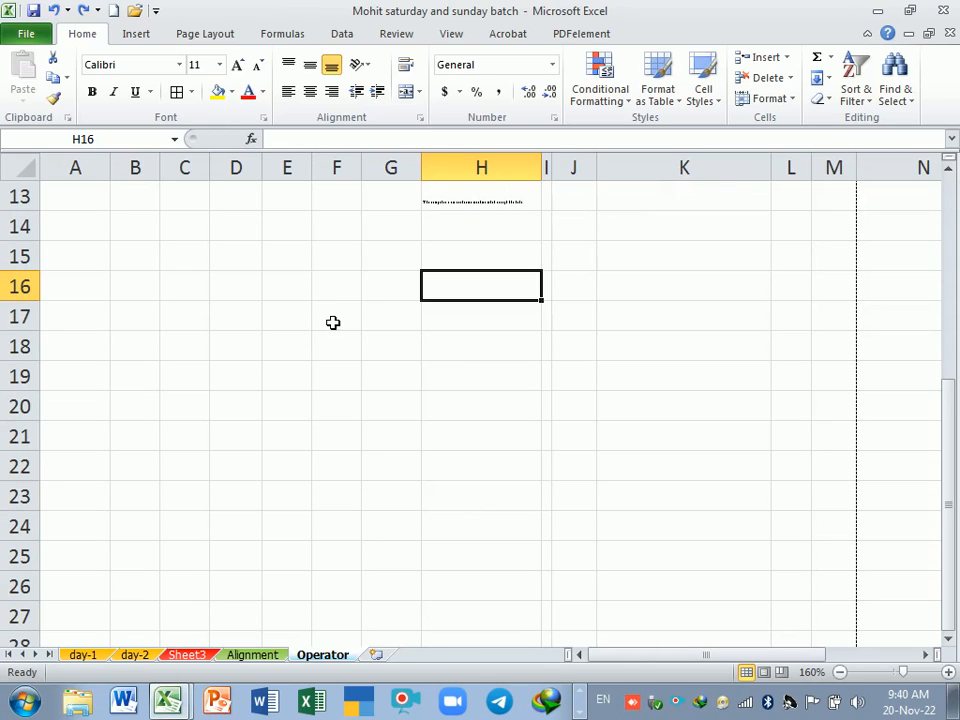
pyautogui.scroll(-1, 333, 322)
pyautogui.click(340, 230)
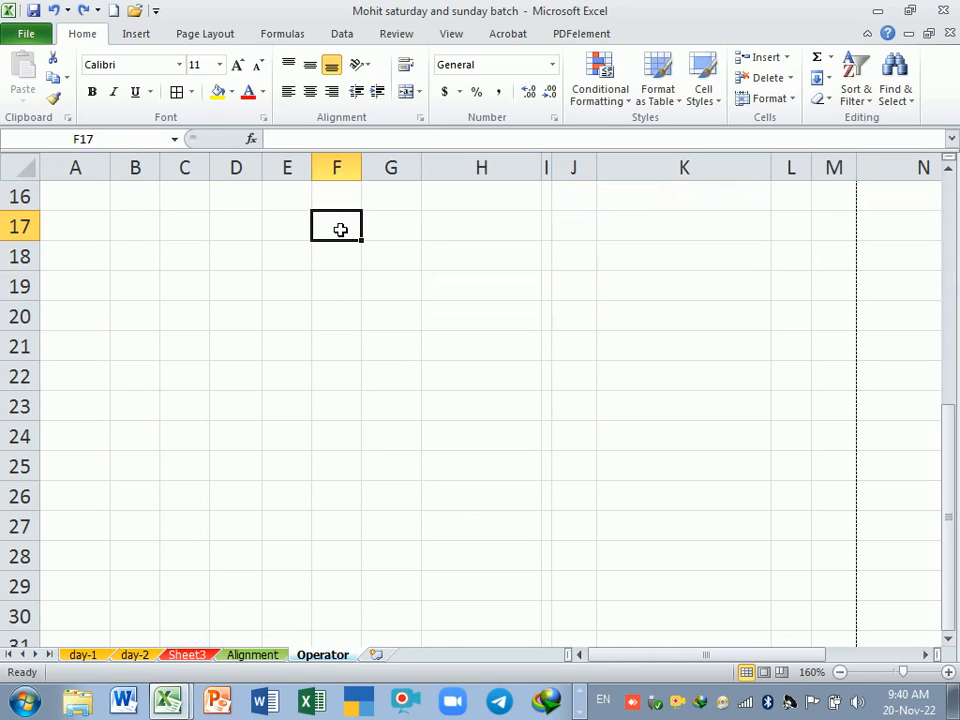
pyautogui.write('20')
pyautogui.press('Return')
pyautogui.write('30')
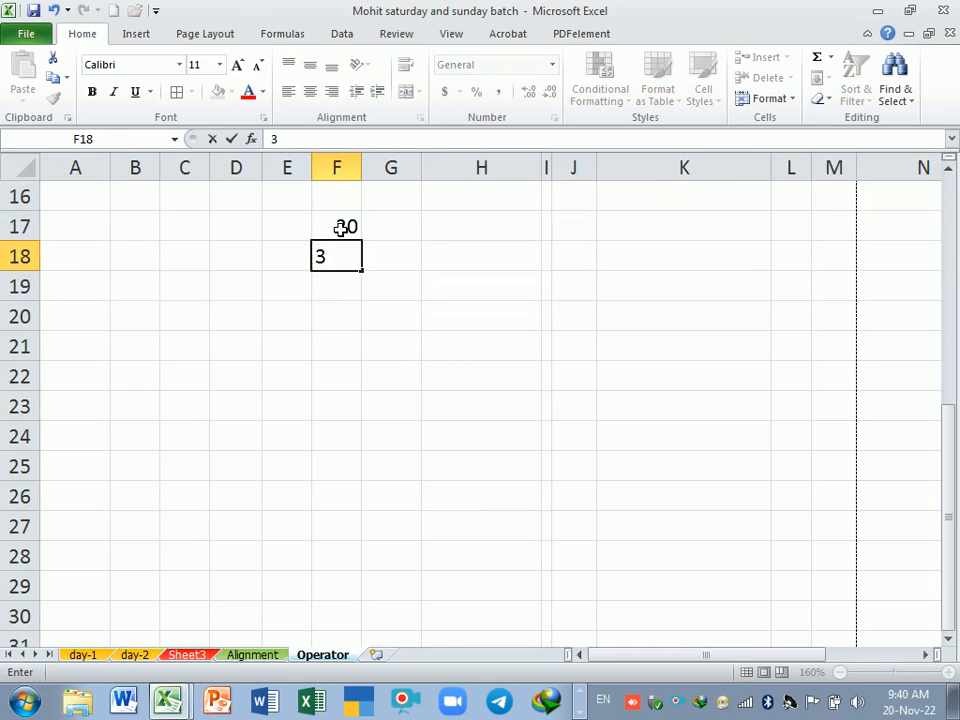
pyautogui.press('Return')
# Enter 456, 588 and 56 in cells F19 to F21
pyautogui.write('456')
pyautogui.press('Return')
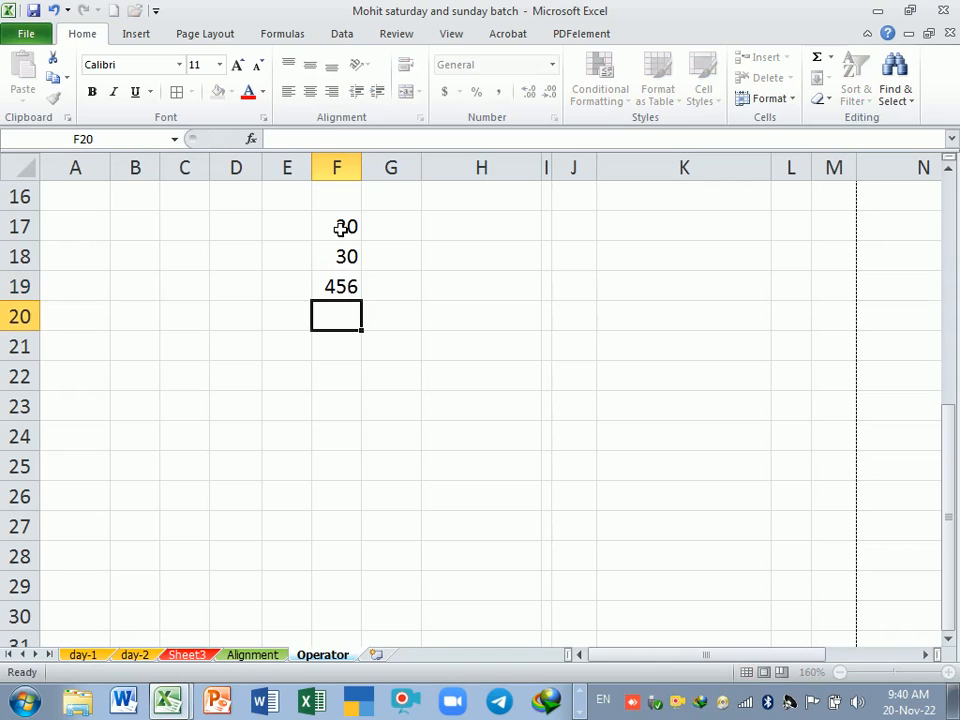
pyautogui.write('5885')
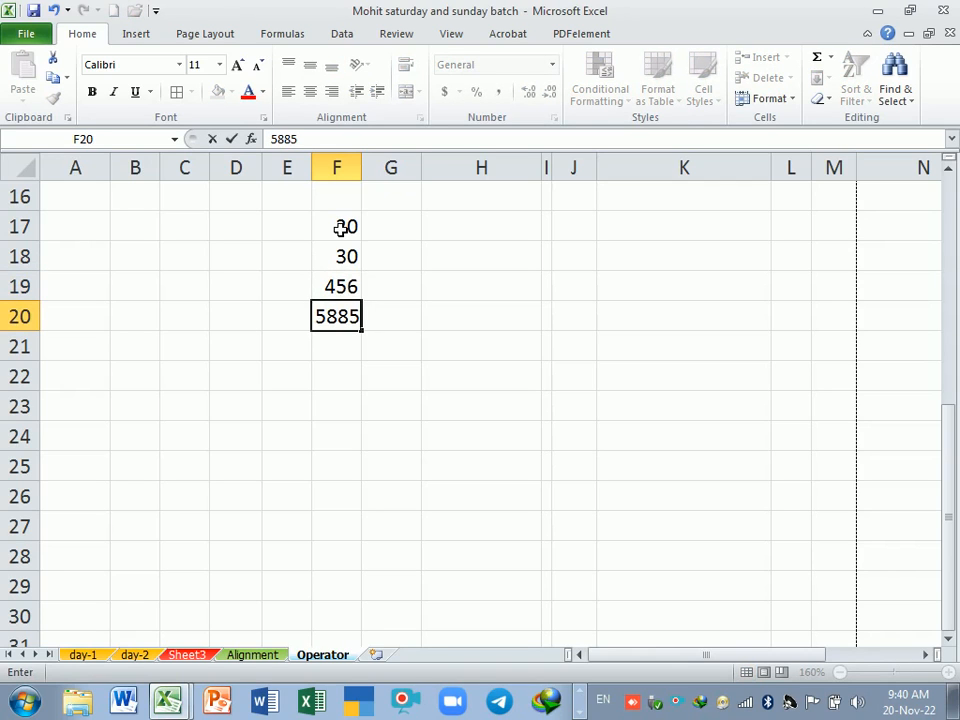
pyautogui.press('BackSpace')
pyautogui.press('Return')
pyautogui.write('56')
pyautogui.press('Return')
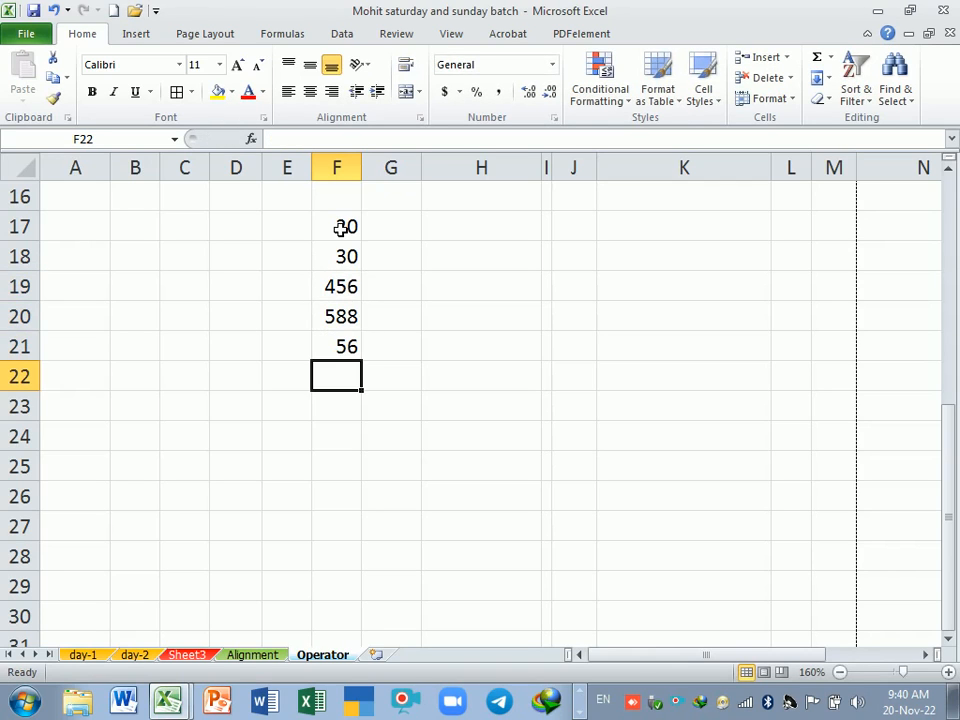
# Extend the 20, 30 series from F17:F18 down to F30 and enter the letter o in G17
pyautogui.moveTo(335, 236); pyautogui.dragTo(354, 625)
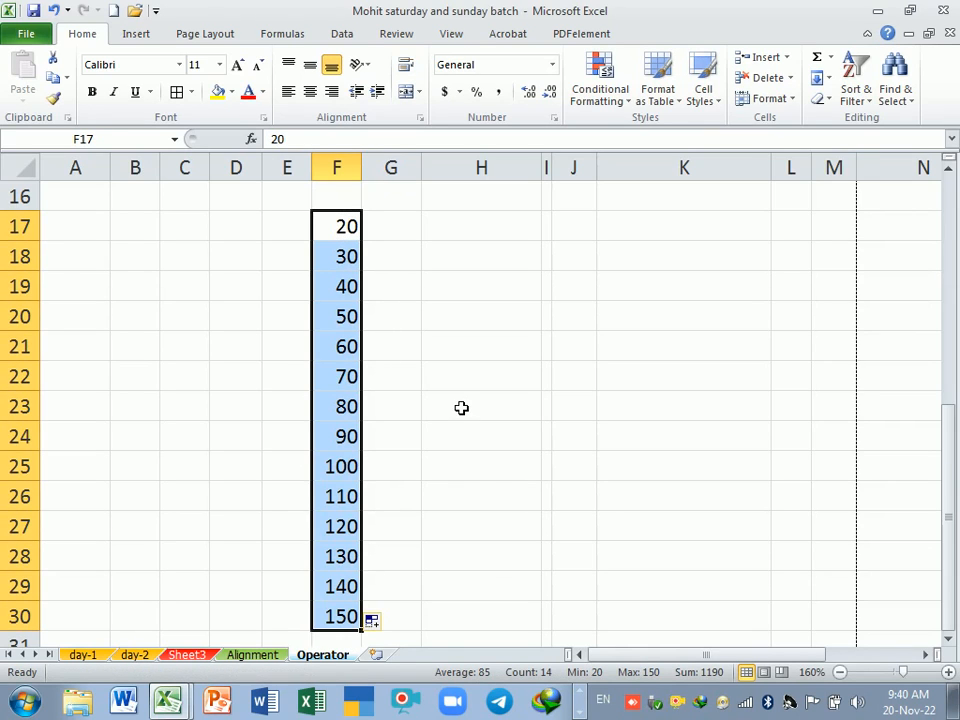
pyautogui.click(387, 238)
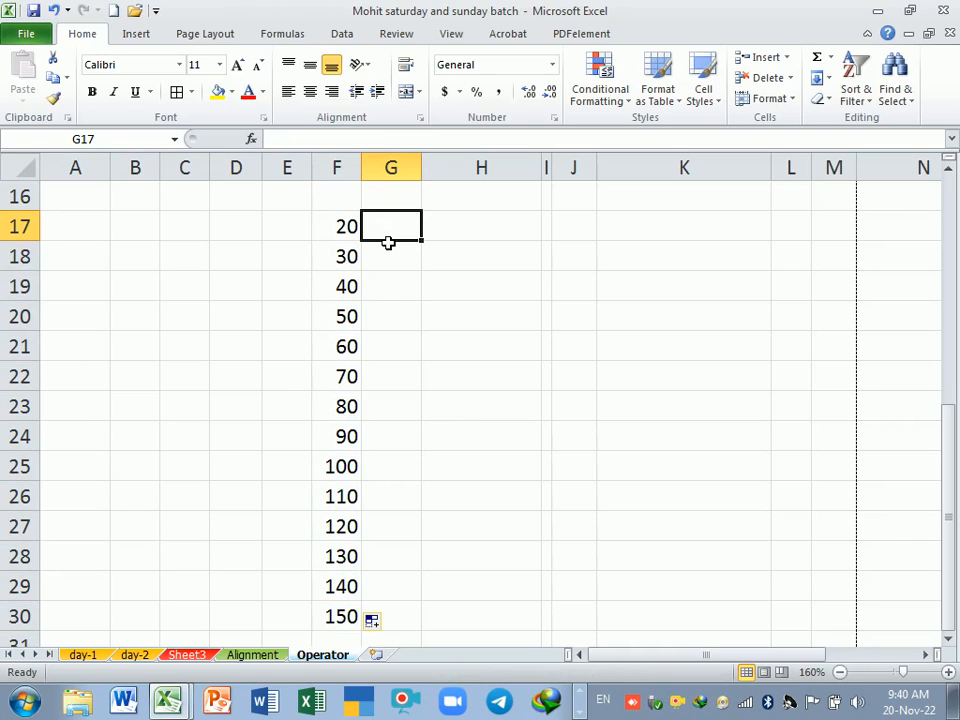
pyautogui.moveTo(390, 236); pyautogui.dragTo(391, 604)
pyautogui.write('o')
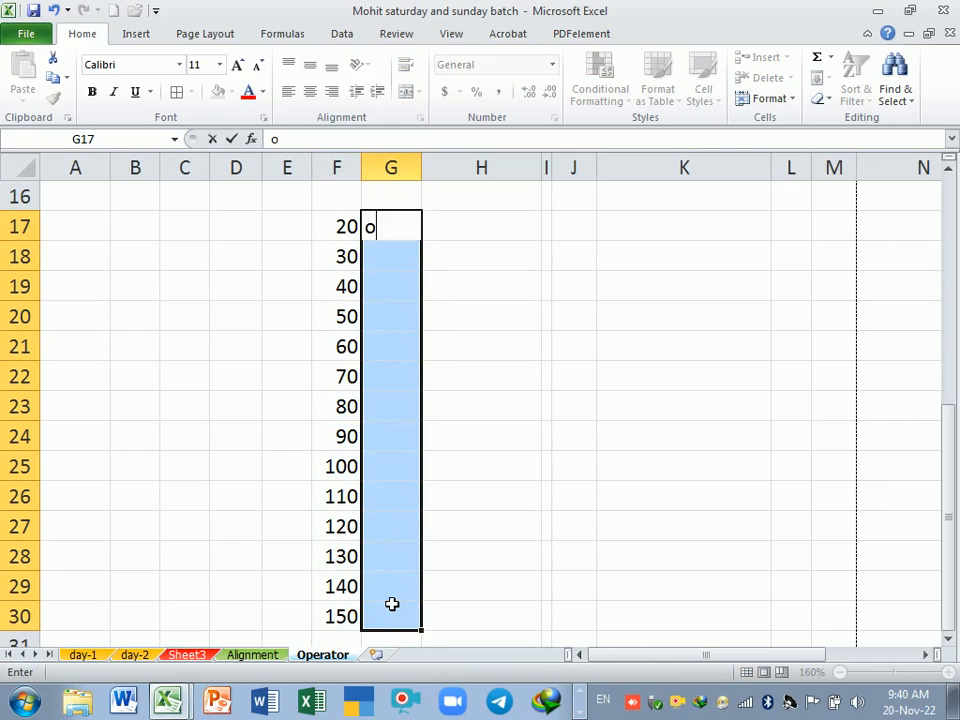
pyautogui.press('Return')
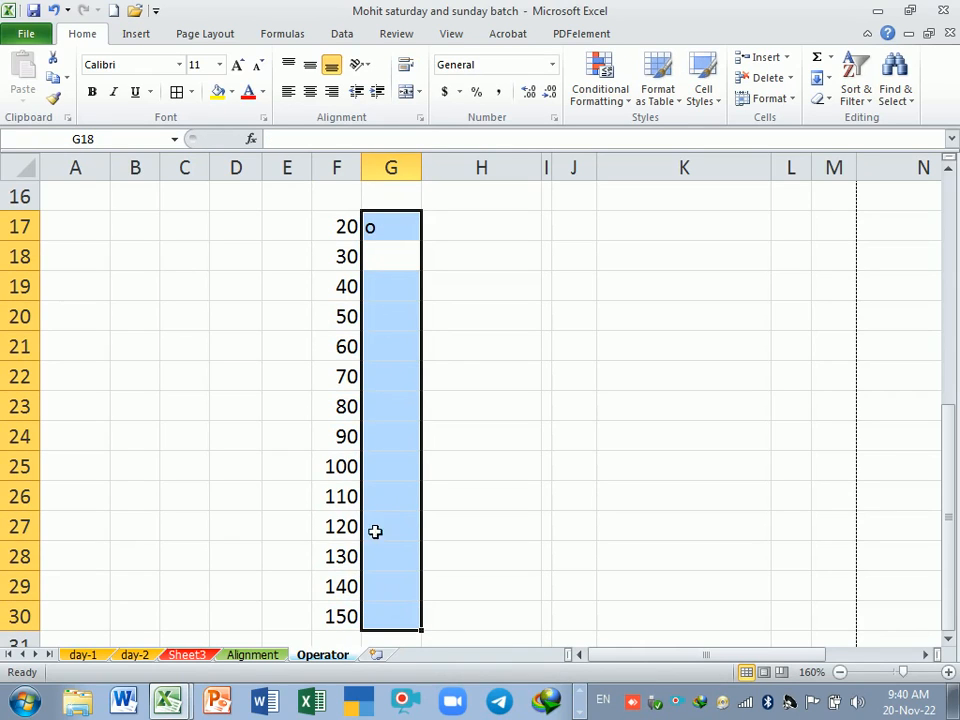
# Fill the letter o from G17 down to G30, undo it and fill the same range again
pyautogui.click(418, 227)
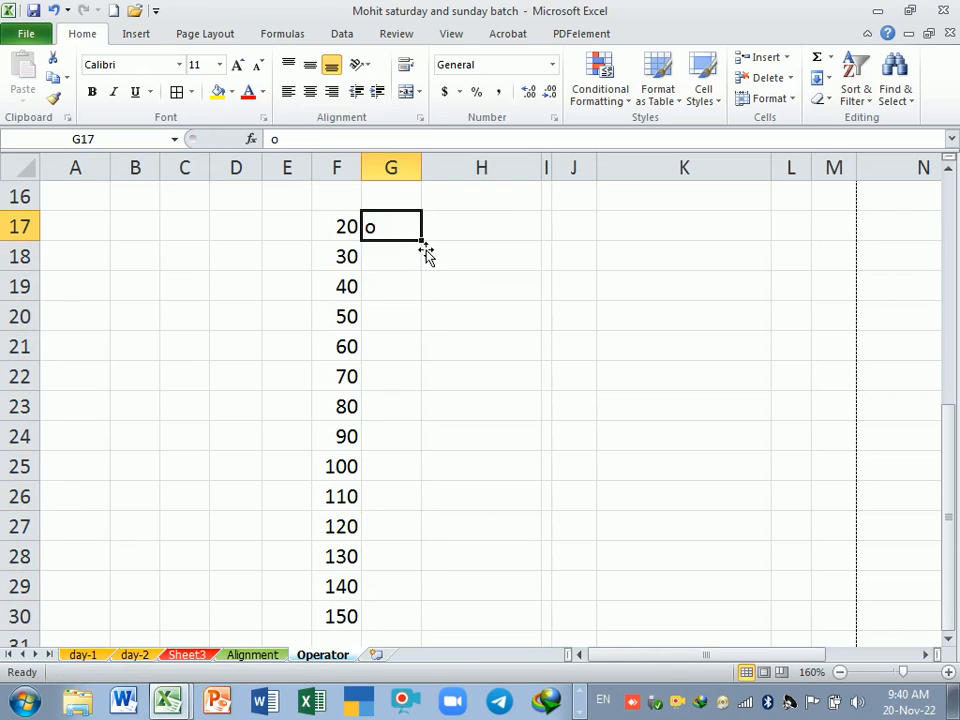
pyautogui.moveTo(428, 247); pyautogui.dragTo(428, 630)
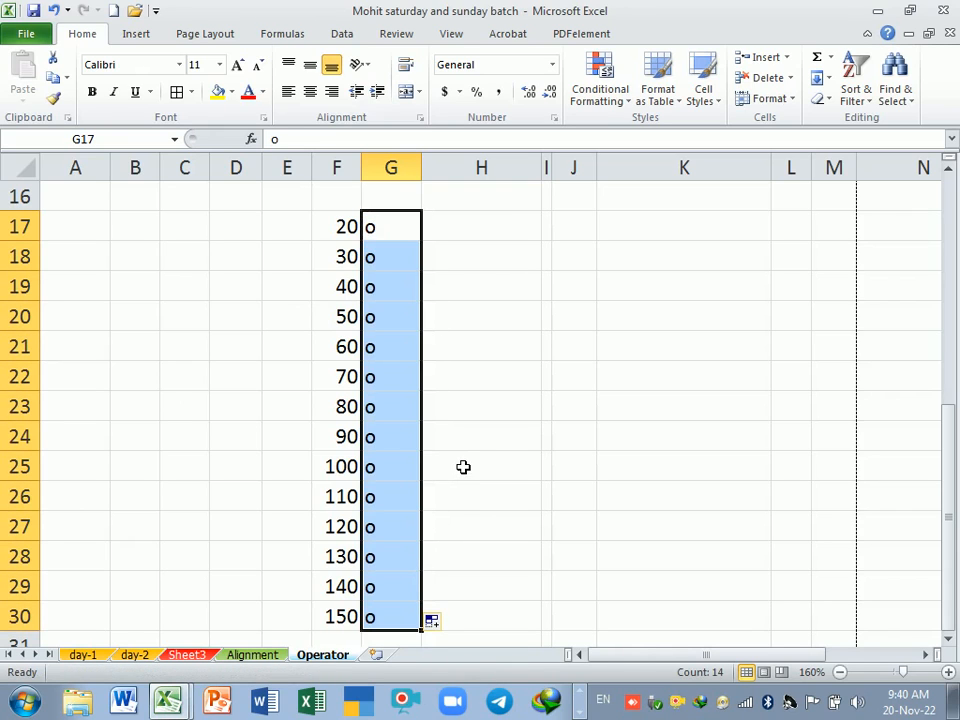
pyautogui.hotkey('ctrl', 'z')
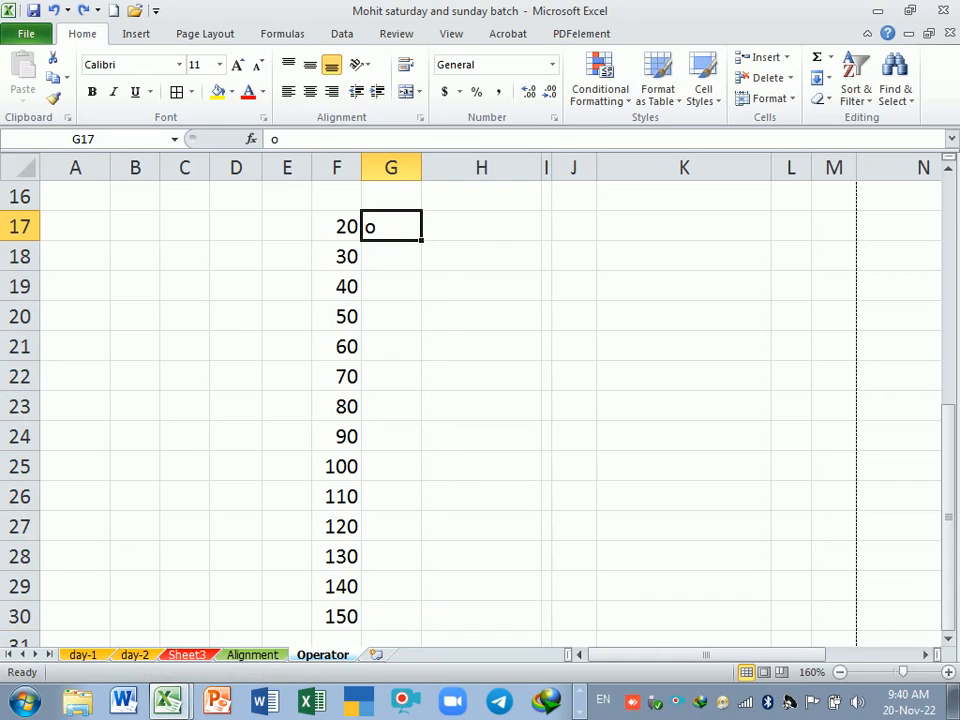
pyautogui.doubleClick(430, 250)
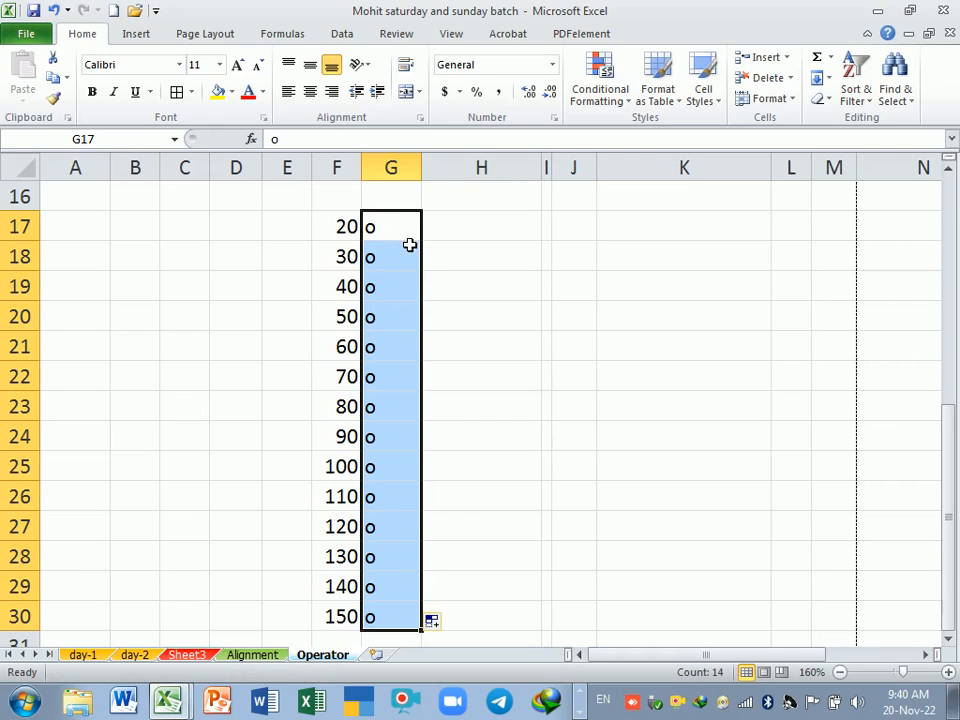
# Format the letters in G17:G30 as superscript and narrow column G to fit them closely
pyautogui.hotkey('ctrl', '1')
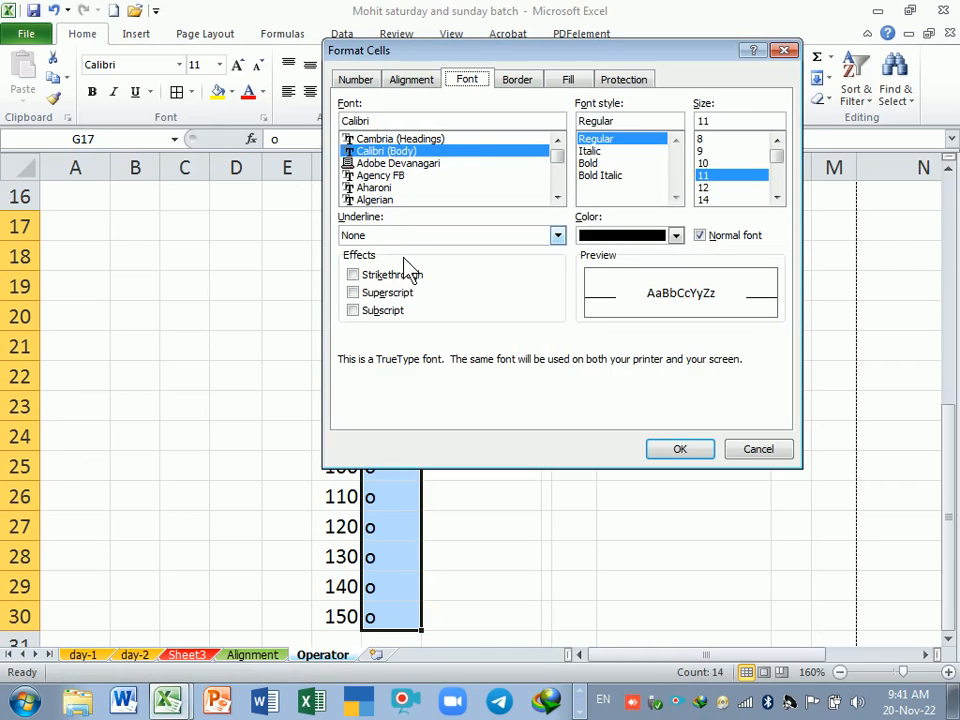
pyautogui.click(353, 292)
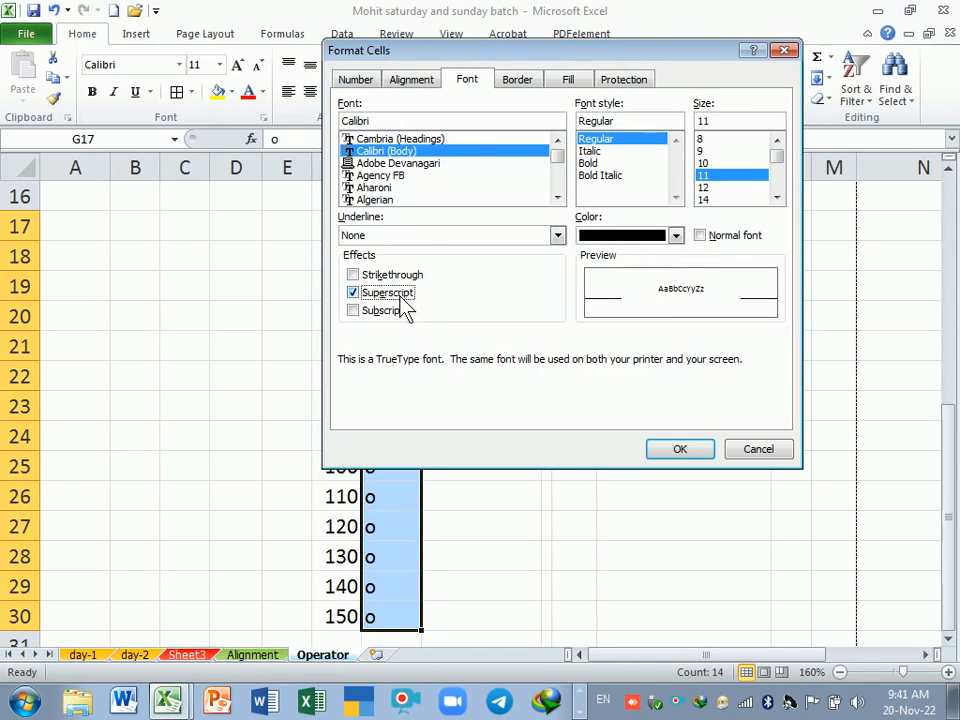
pyautogui.click(660, 452)
pyautogui.moveTo(548, 474); pyautogui.dragTo(470, 474)
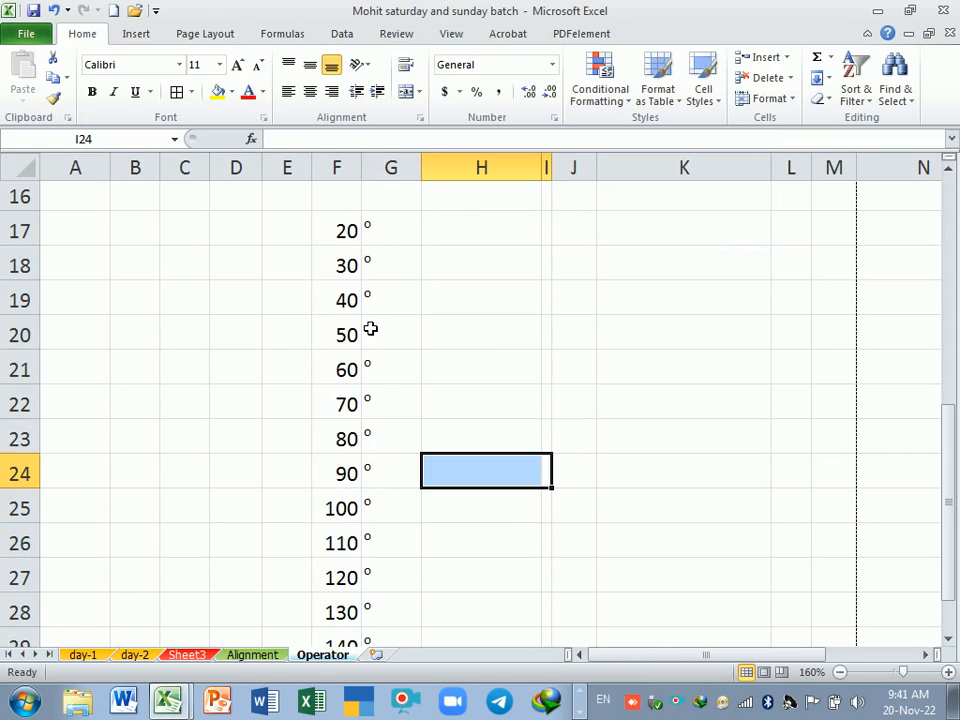
pyautogui.moveTo(428, 175); pyautogui.dragTo(388, 180)
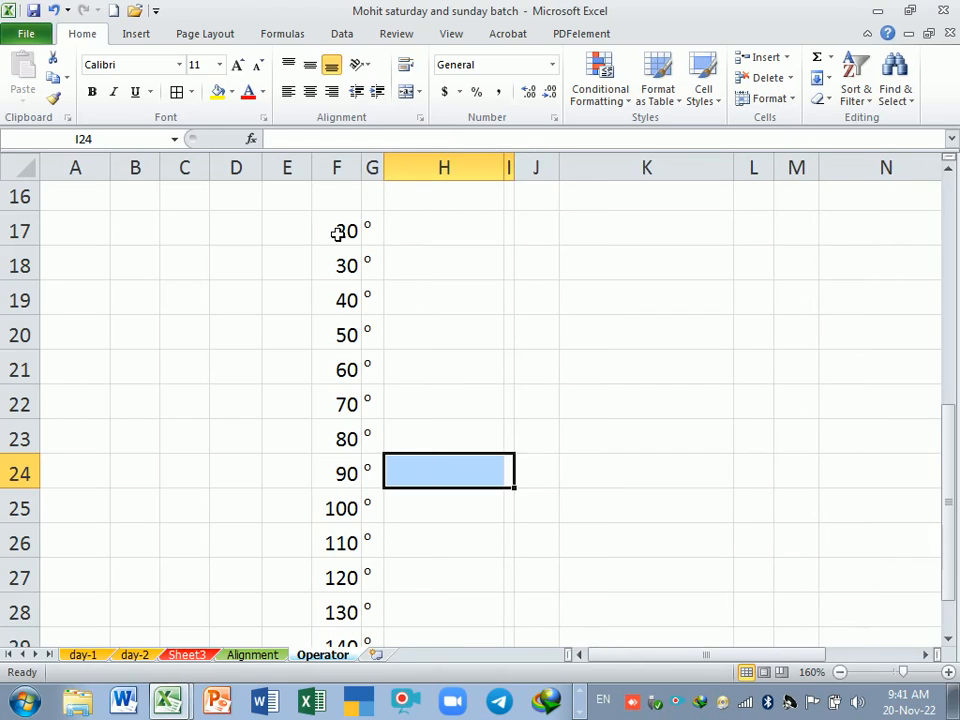
# Preview the printout of only the selected range F17:G30 using Print Selection, magnify the page, and return to the sheet
pyautogui.moveTo(338, 232); pyautogui.dragTo(373, 594)
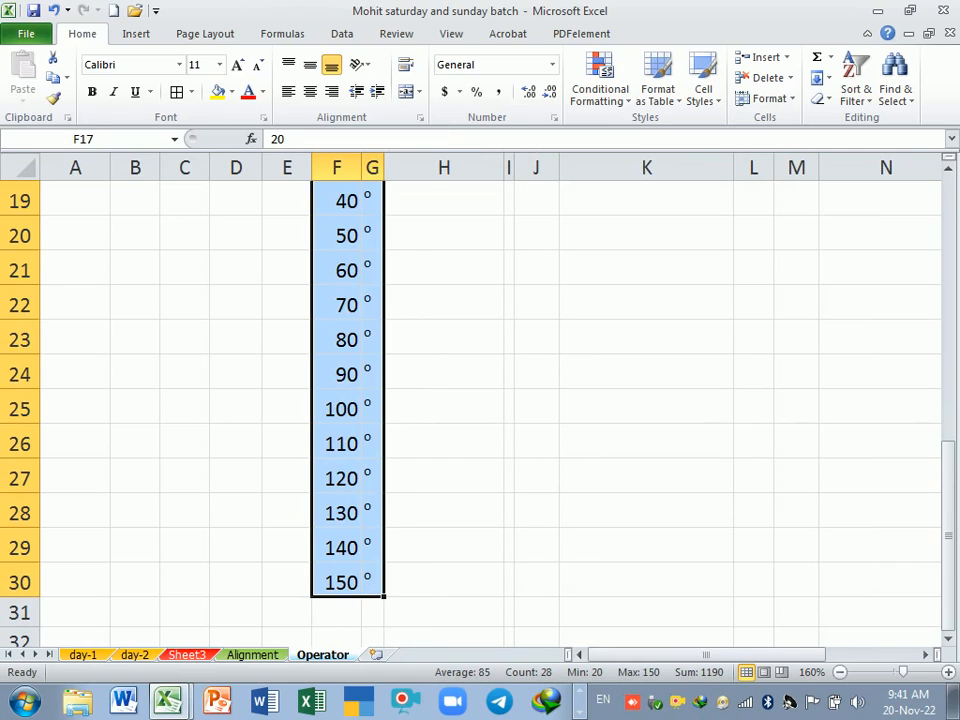
pyautogui.hotkey('ctrl', 'p')
pyautogui.click(291, 298)
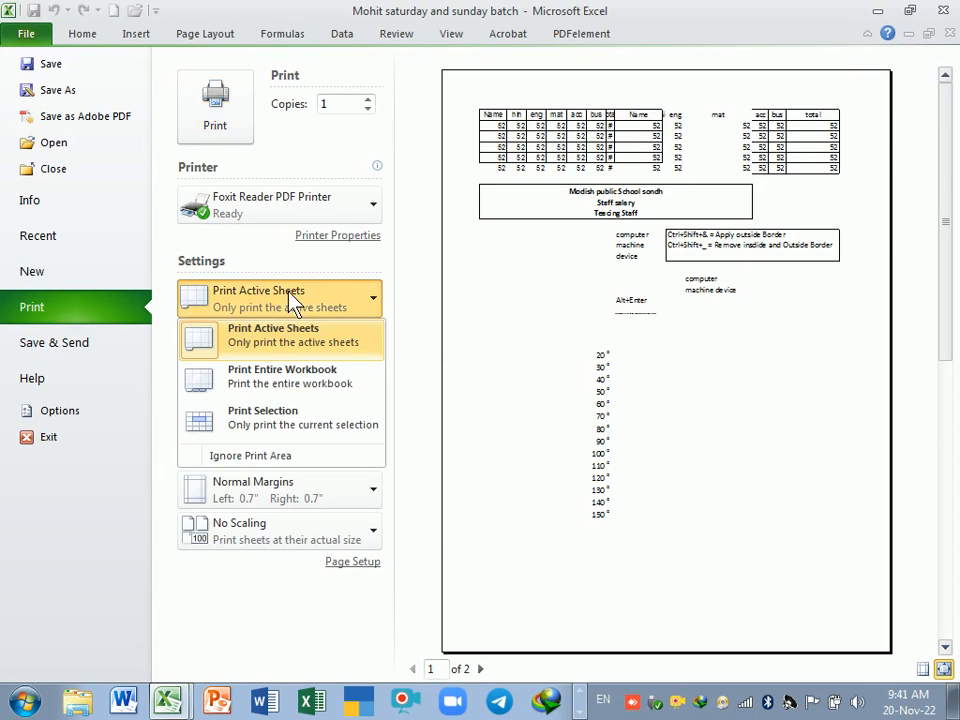
pyautogui.click(326, 424)
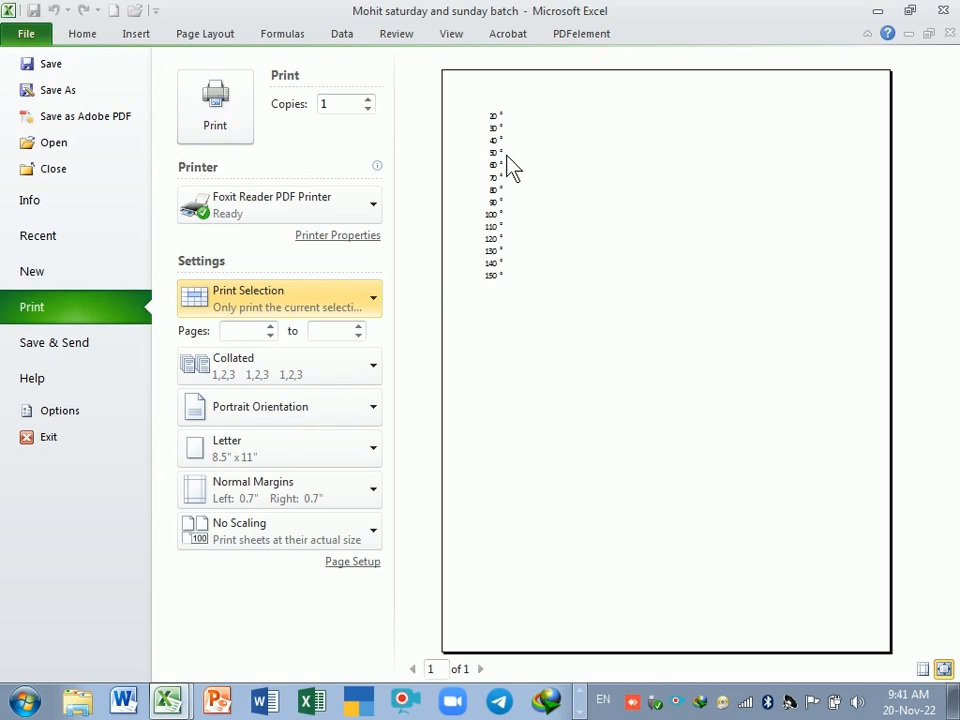
pyautogui.click(943, 669)
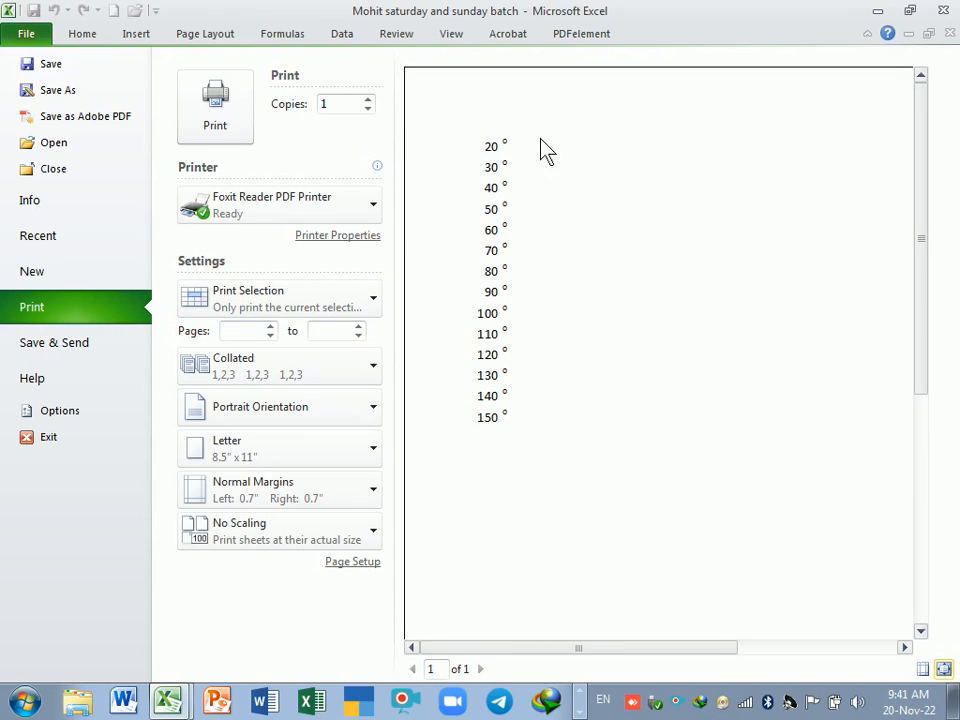
pyautogui.press('Escape')
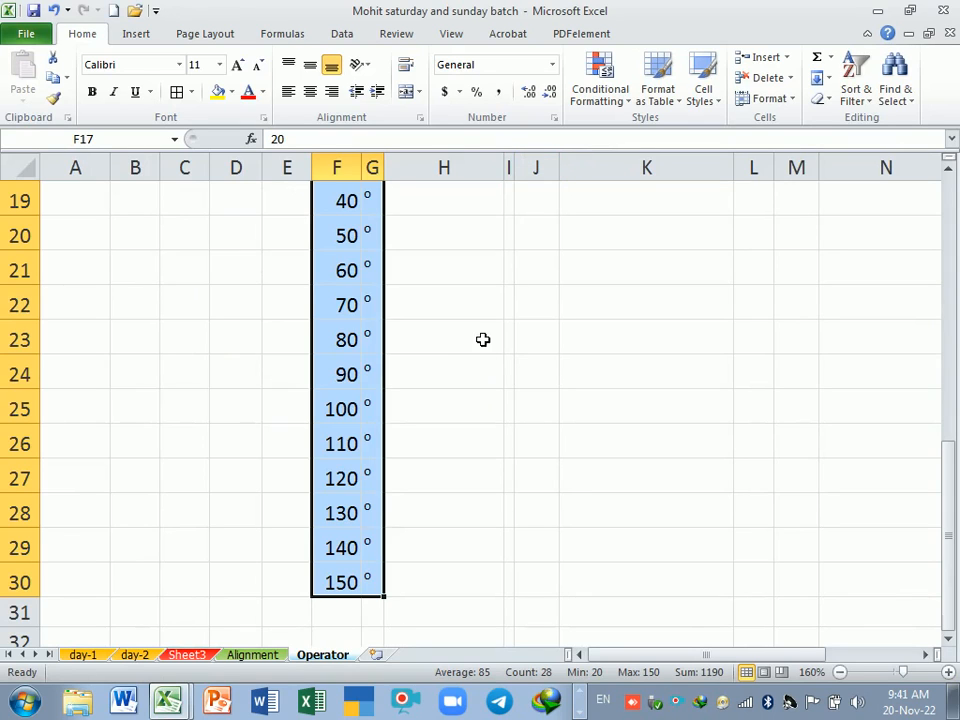
# Apply the White, Background 1 fill color to the range F17:G30
pyautogui.scroll(1, 459, 375)
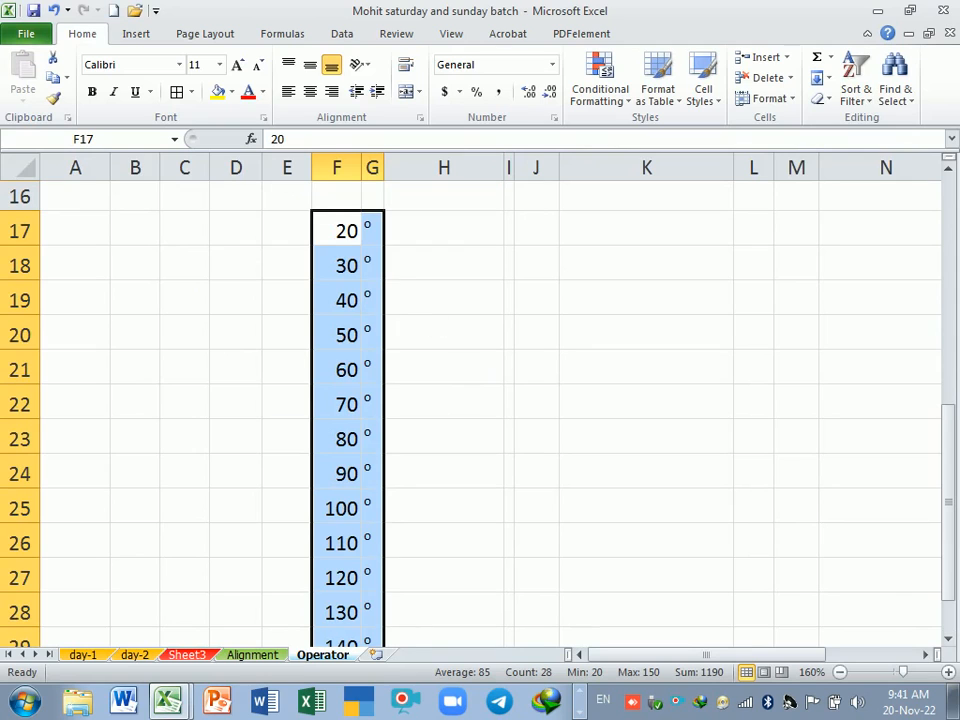
pyautogui.click(233, 92)
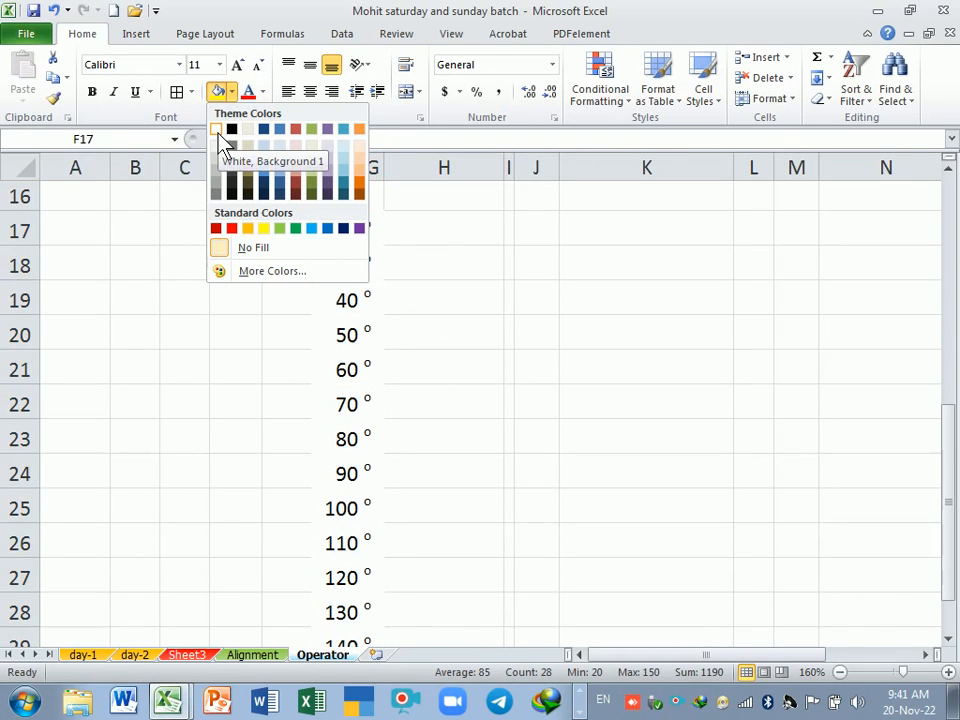
pyautogui.click(218, 131)
pyautogui.click(443, 337)
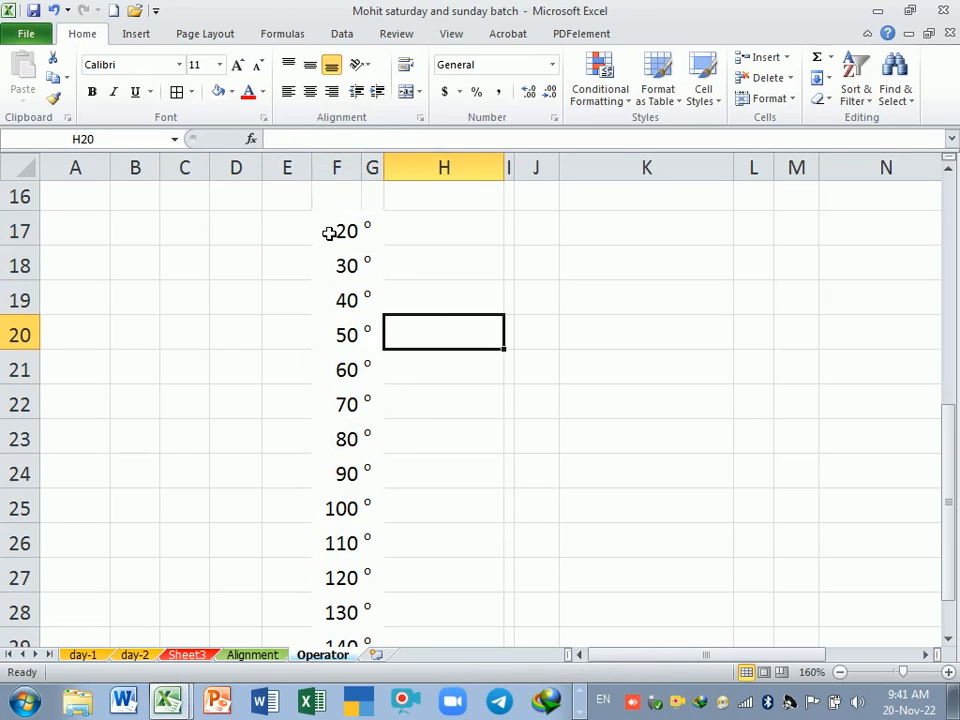
# Choose the Outline and Inside border presets for the range F17:G29 in the cell format settings
pyautogui.moveTo(326, 231); pyautogui.dragTo(381, 637)
pyautogui.hotkey('ctrl', '1')
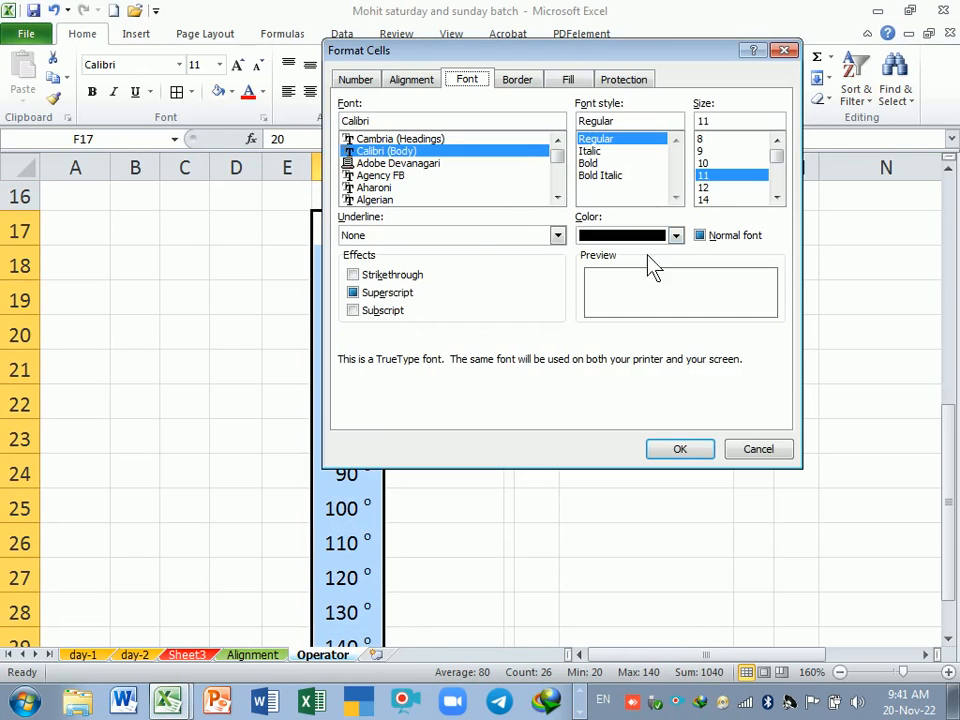
pyautogui.click(520, 85)
pyautogui.moveTo(513, 52); pyautogui.dragTo(634, 62)
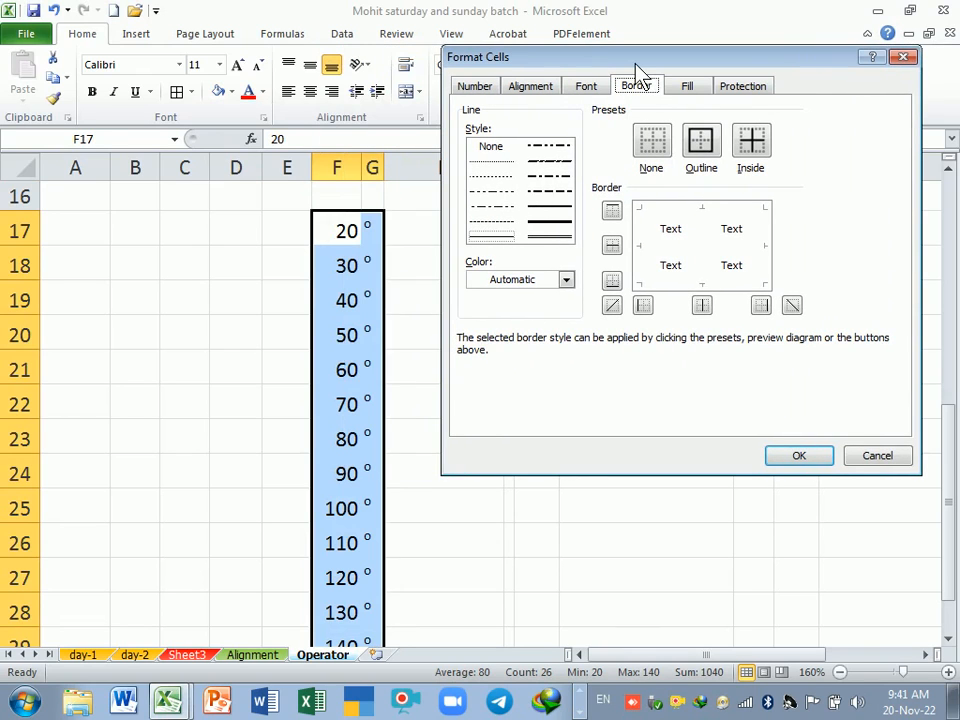
pyautogui.click(701, 142)
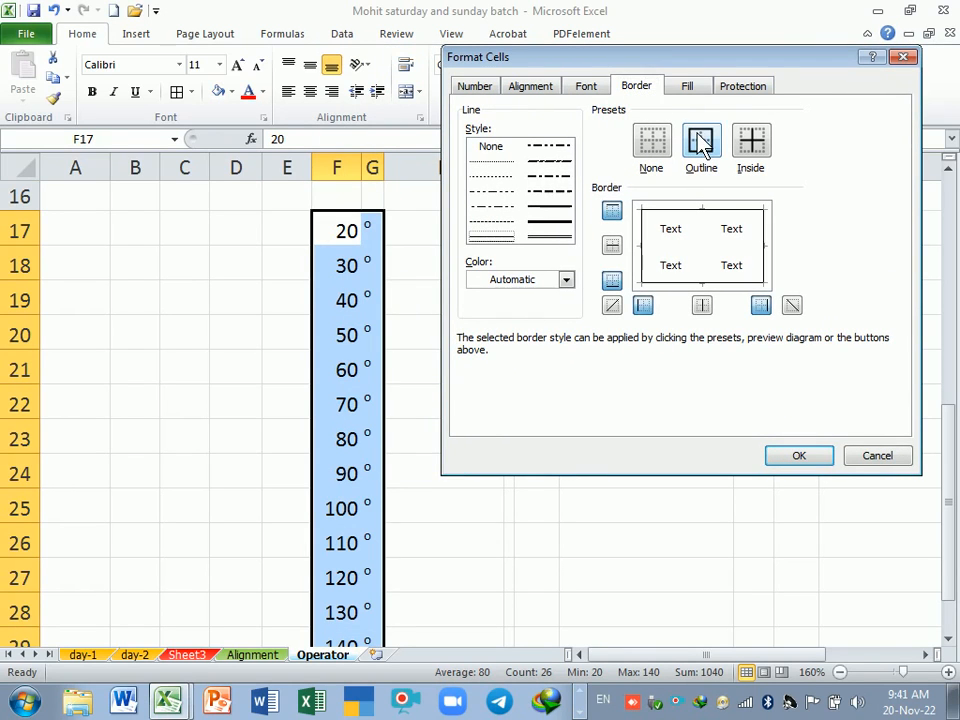
pyautogui.click(755, 145)
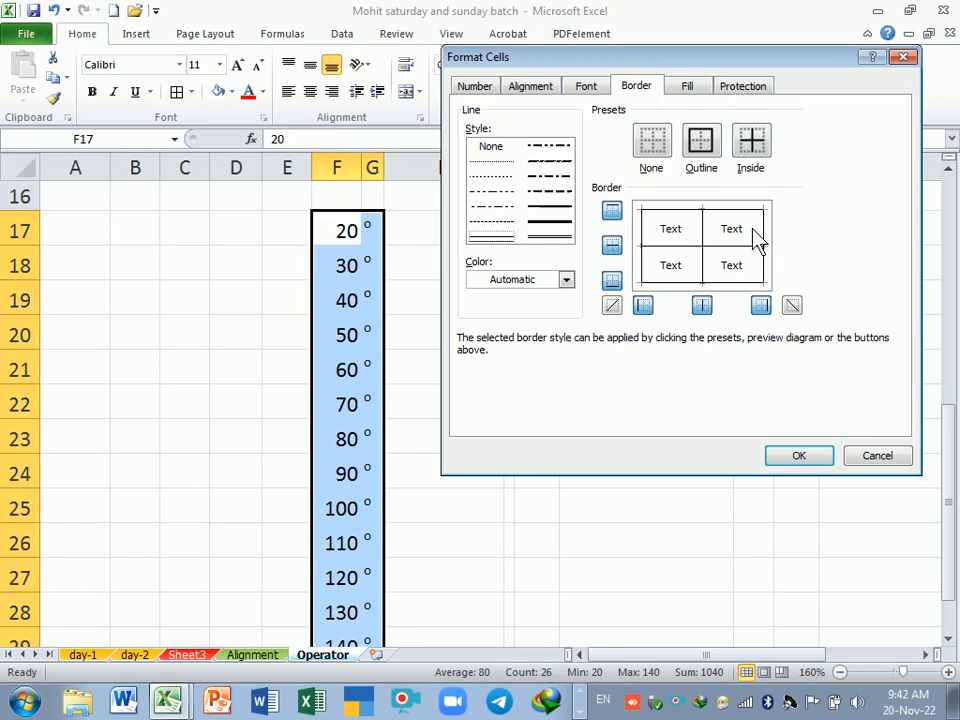
# Remove the inside vertical border from the range F17:G29, keeping the outline and the horizontal lines between rows, and apply the borders
pyautogui.click(731, 258)
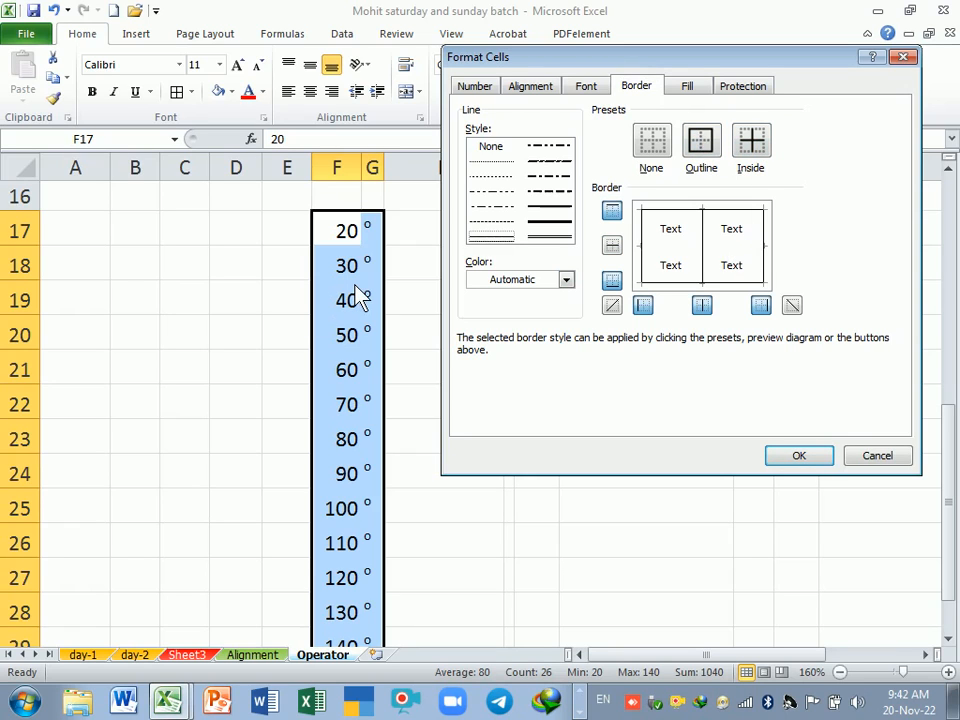
pyautogui.click(705, 255)
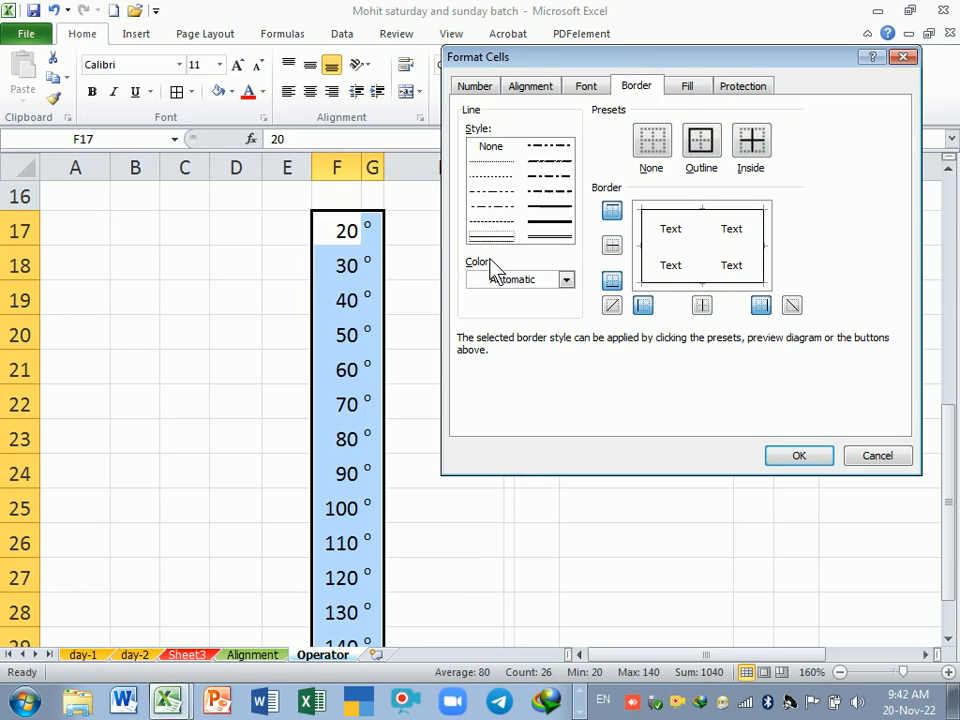
pyautogui.click(643, 249)
pyautogui.click(677, 250)
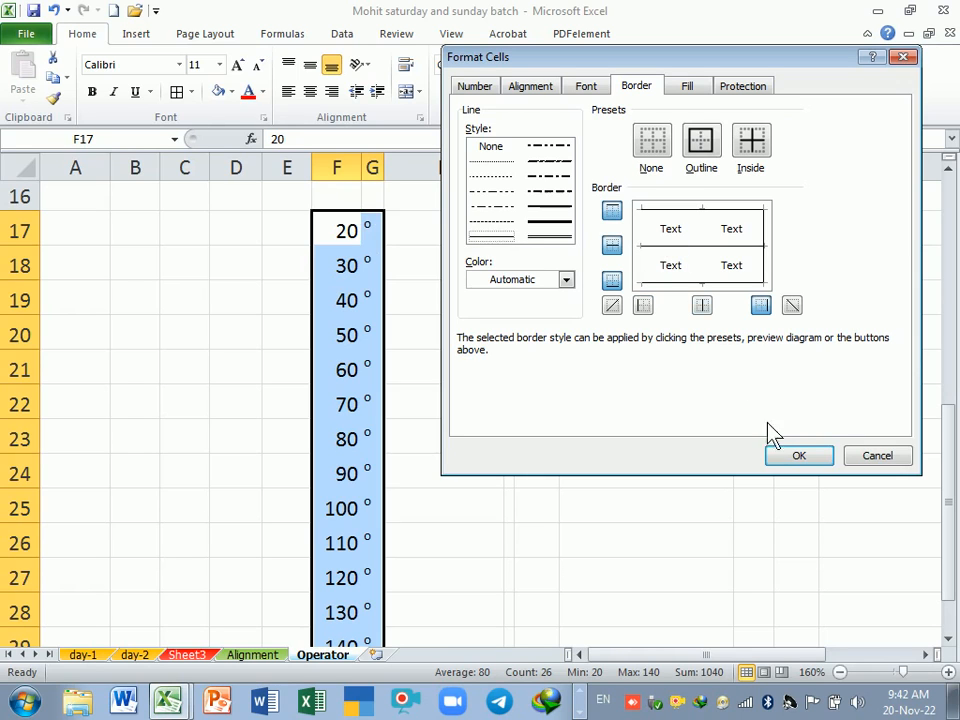
pyautogui.click(799, 455)
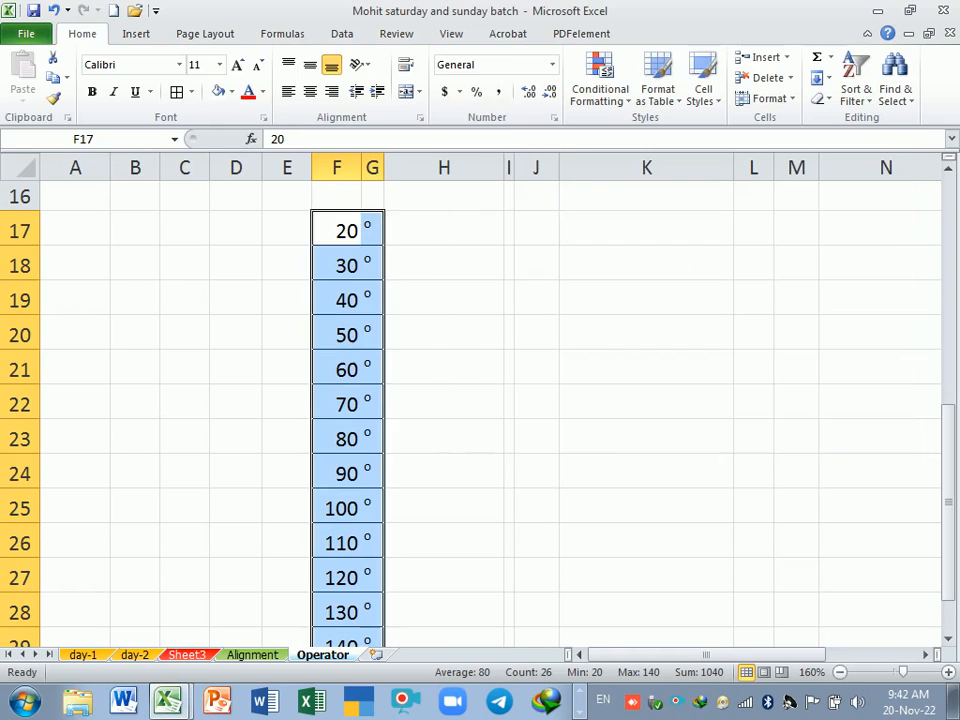
pyautogui.click(581, 463)
pyautogui.scroll(-3, 704, 372)
pyautogui.scroll(4, 699, 377)
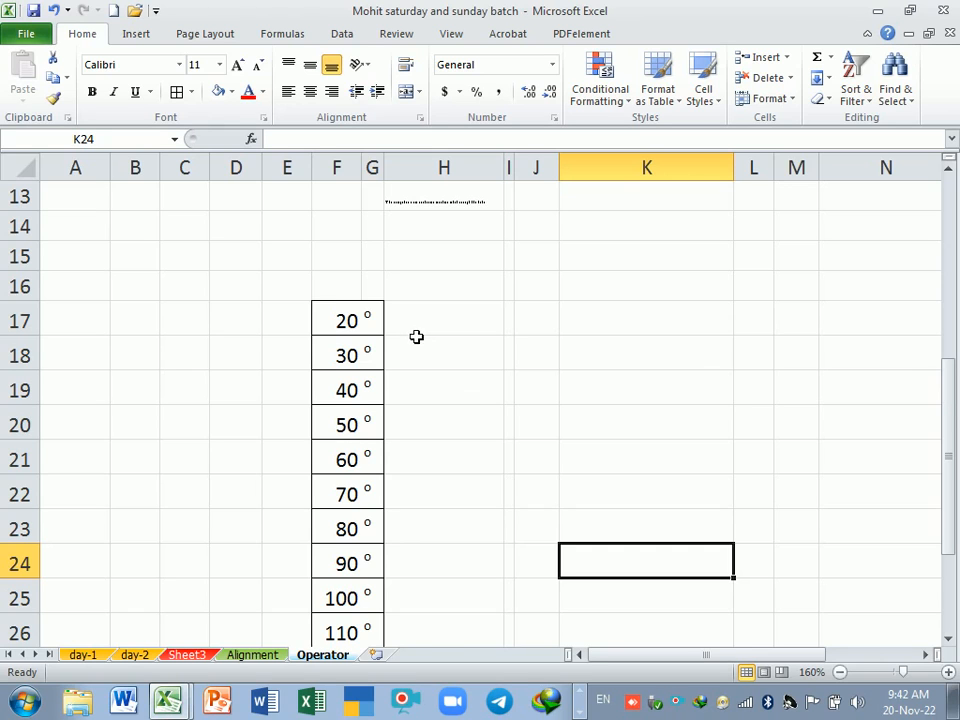
# Preview the printout of the selected range F17:G30 to check its borders, and return to the sheet
pyautogui.scroll(-1, 410, 335)
pyautogui.moveTo(345, 231); pyautogui.dragTo(380, 588)
pyautogui.hotkey('ctrl', 'p')
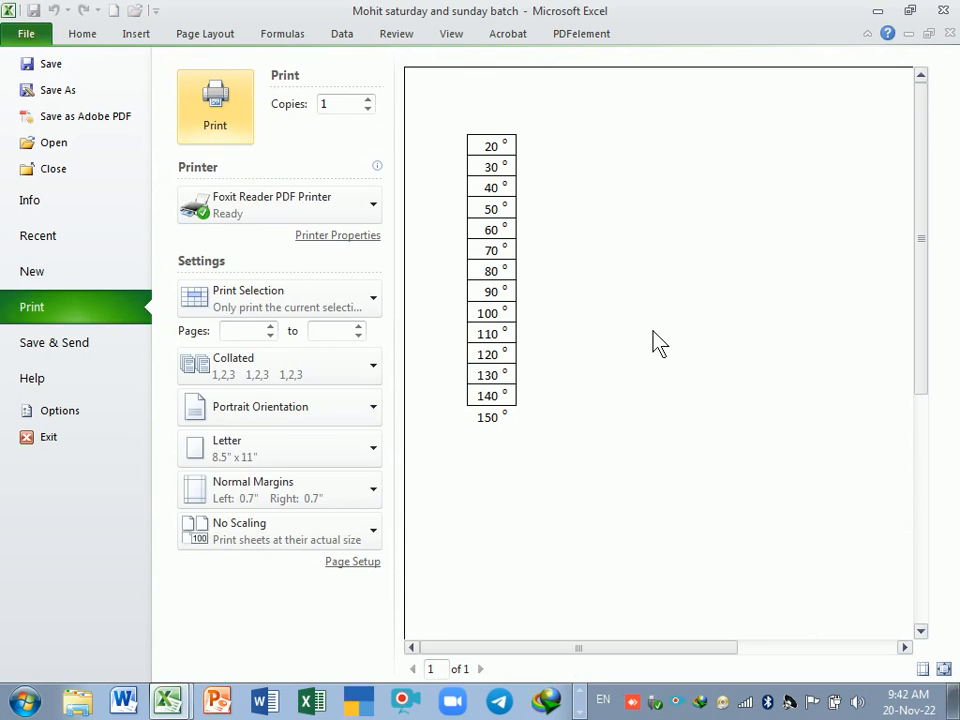
pyautogui.press('Escape')
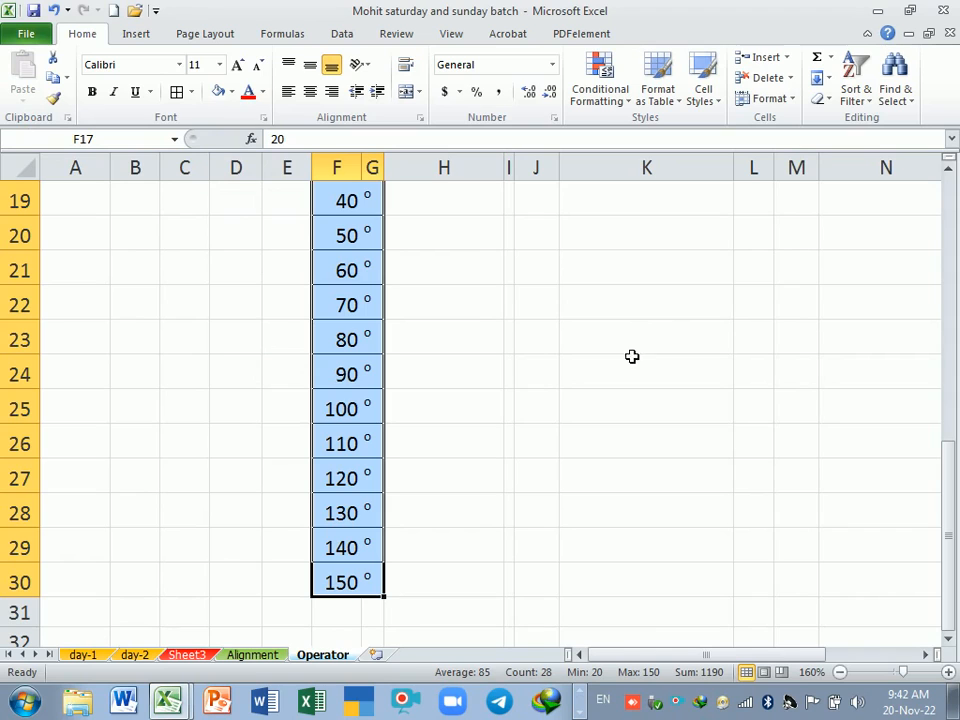
# Enter 12o in cell H17 and start a second entry with 12 in cell H18
pyautogui.scroll(1, 443, 389)
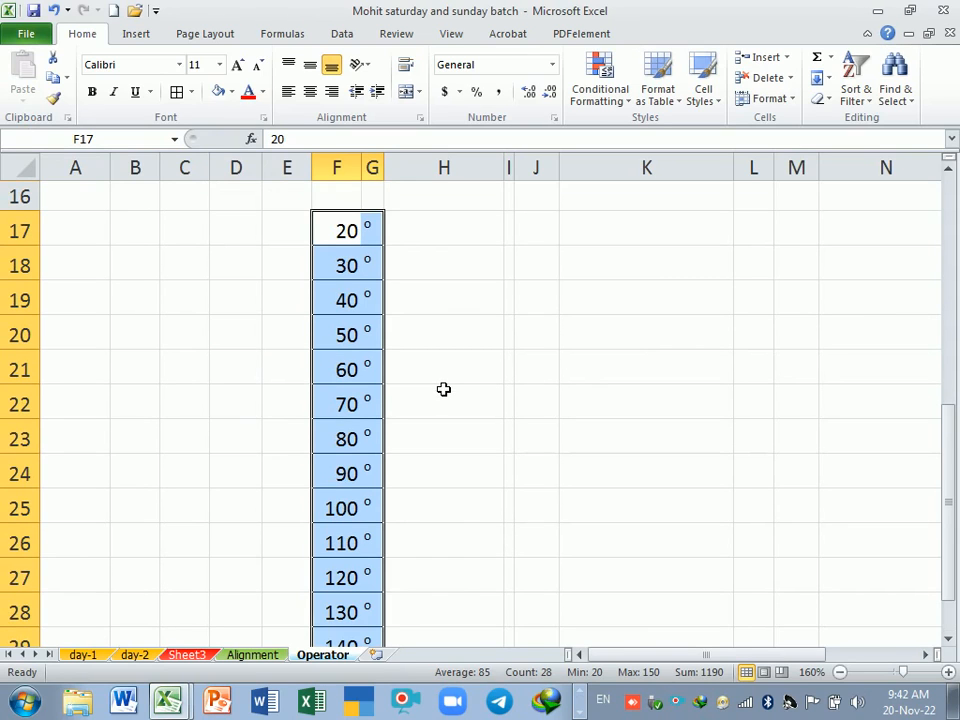
pyautogui.moveTo(443, 386); pyautogui.dragTo(443, 392)
pyautogui.click(439, 228)
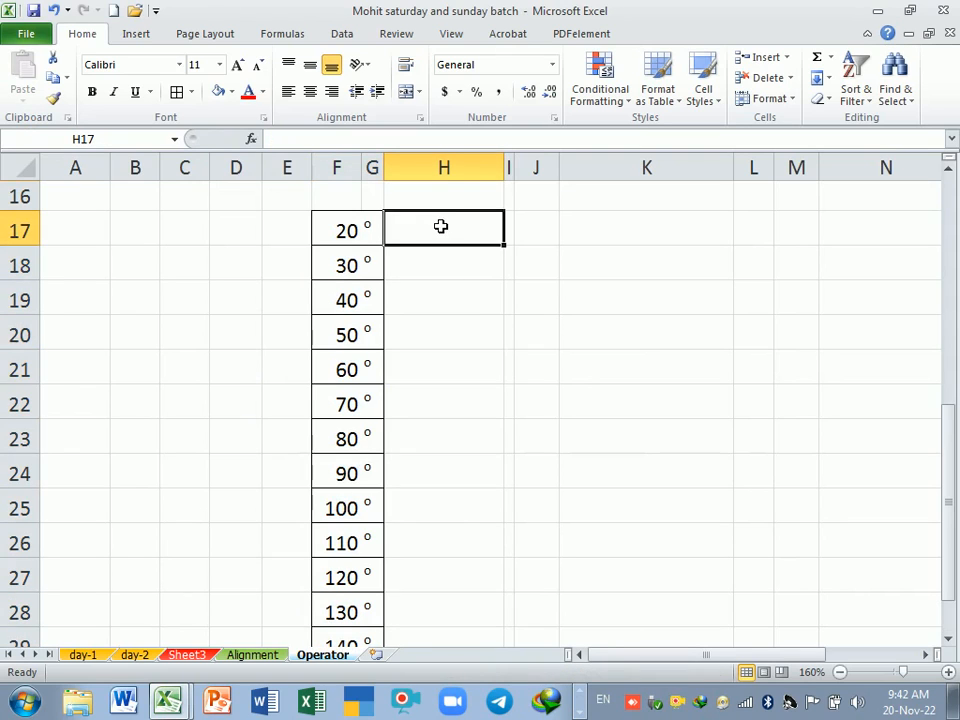
pyautogui.write('12o')
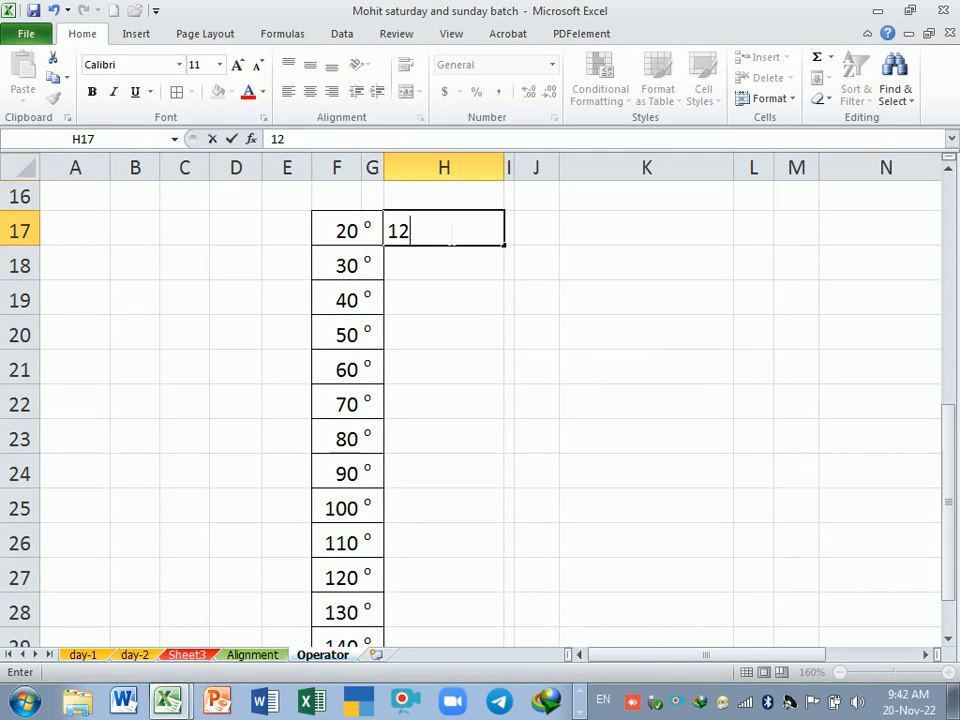
pyautogui.press('Return')
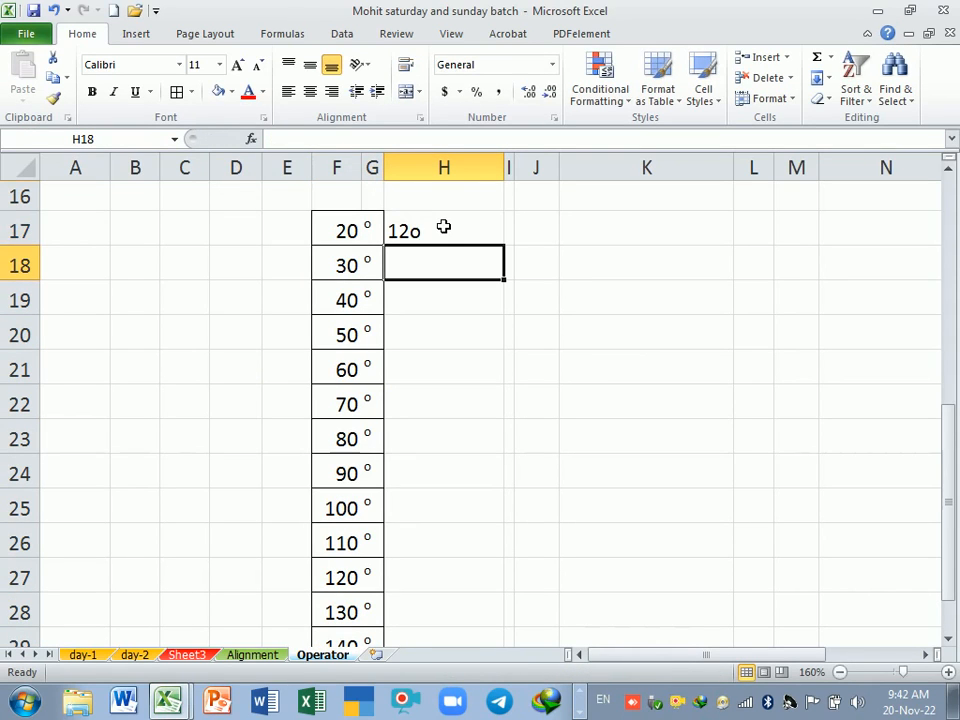
pyautogui.write('12')
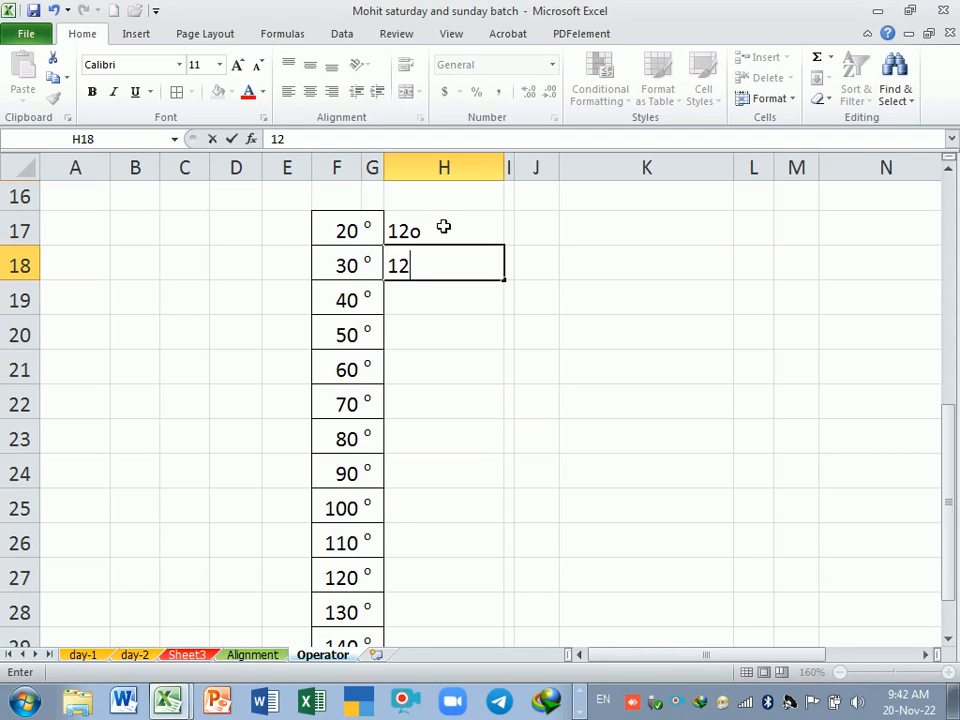
# Discard the entry in H18 and fill the text 12o from H17 down through H28
pyautogui.press('BackSpace')
pyautogui.press('BackSpace')
pyautogui.press('Return')
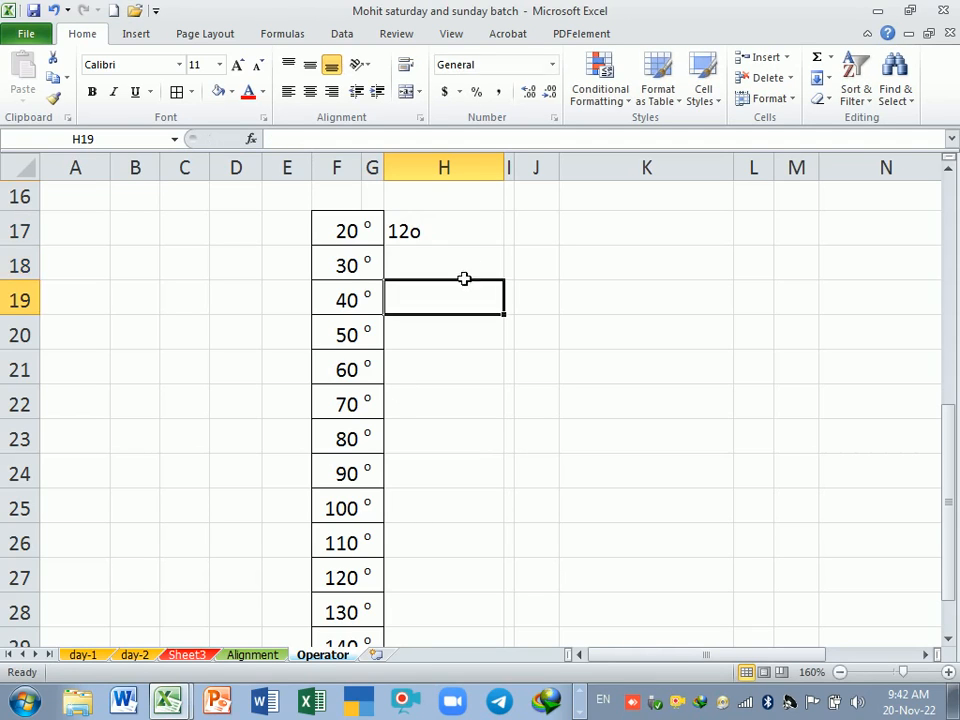
pyautogui.click(483, 238)
pyautogui.moveTo(505, 245); pyautogui.dragTo(482, 632)
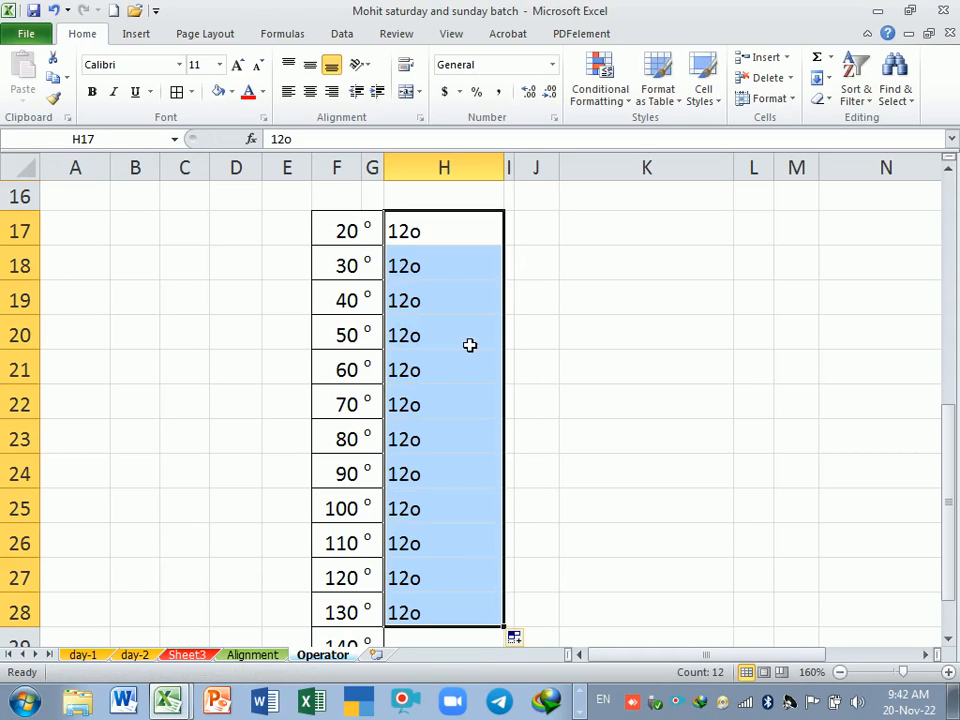
pyautogui.click(459, 272)
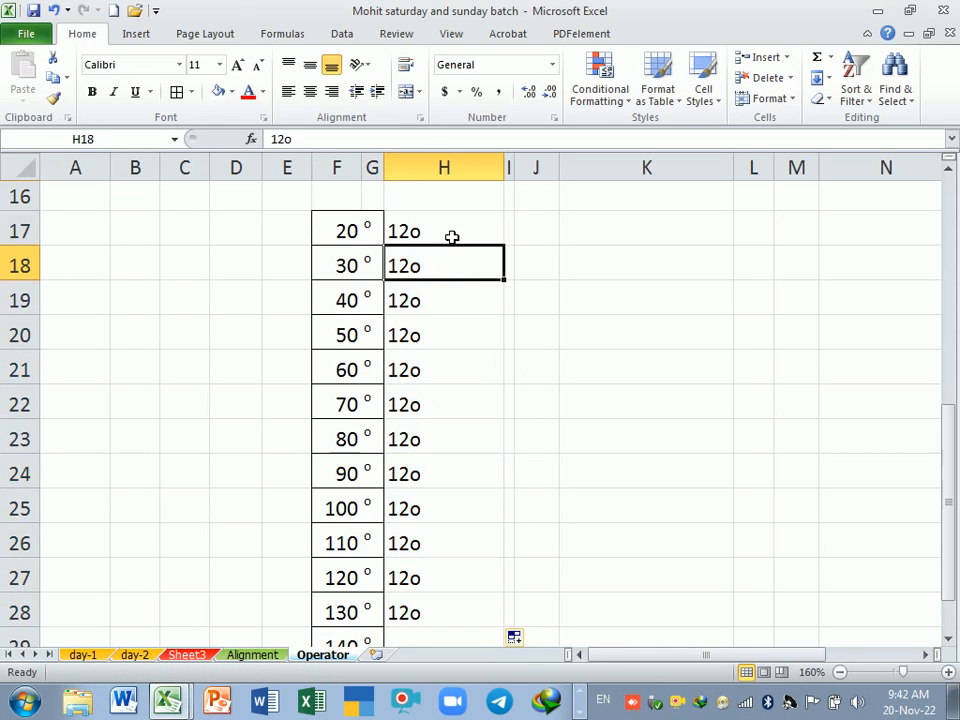
# Format only the letter o in cell H17 as superscript
pyautogui.click(432, 235)
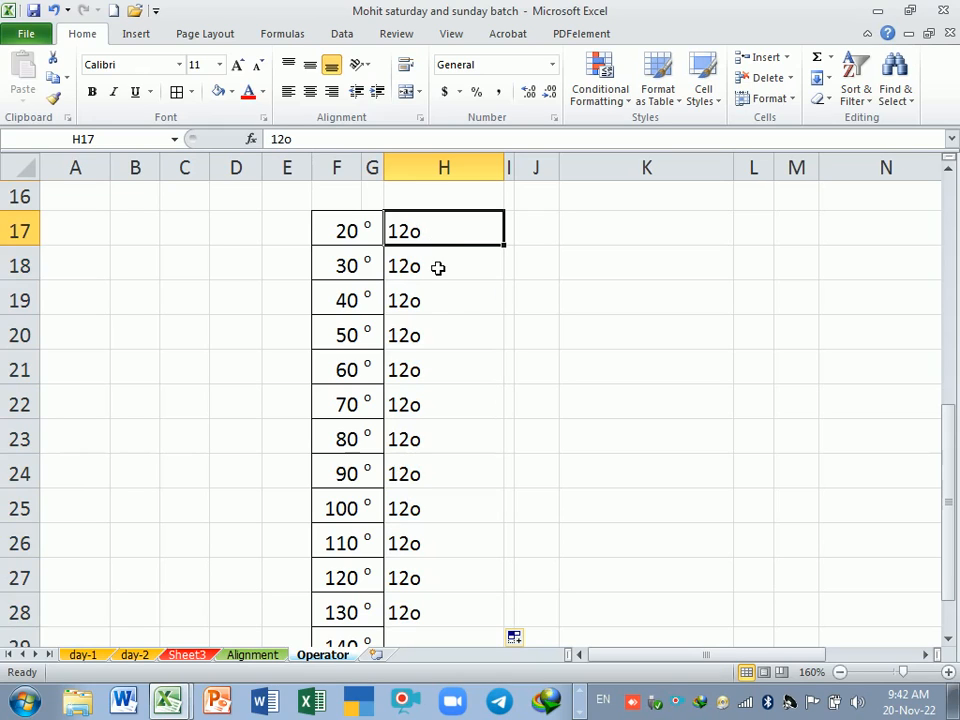
pyautogui.doubleClick(439, 240)
pyautogui.hotkey('shift', 'Left')
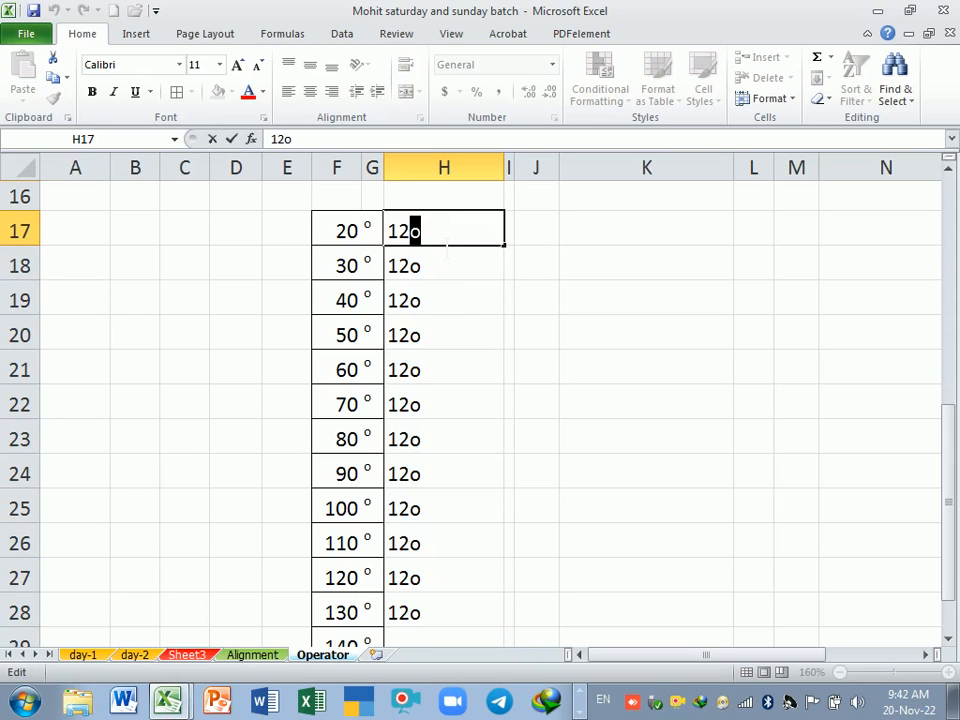
pyautogui.hotkey('ctrl', '1')
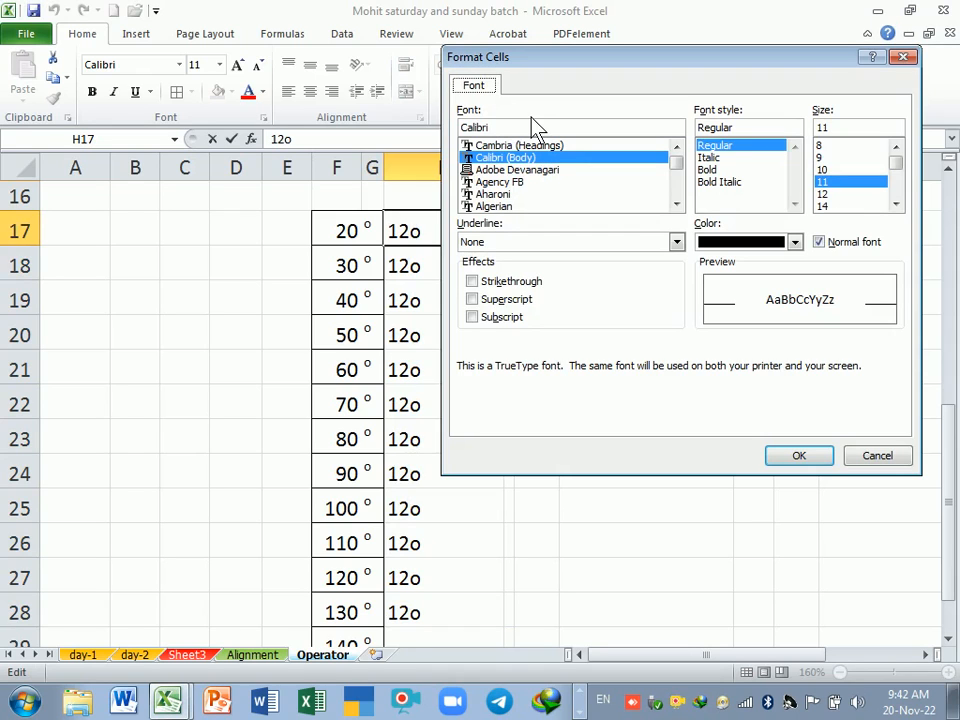
pyautogui.click(505, 299)
pyautogui.click(801, 461)
pyautogui.click(552, 415)
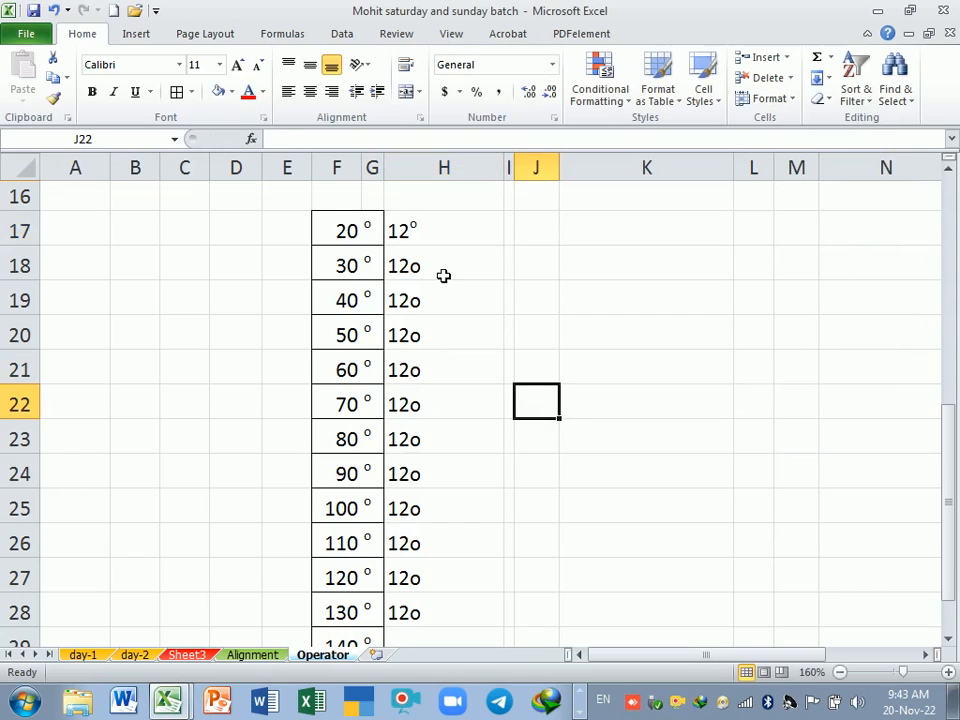
# Undo the superscript formatting in cell H17
pyautogui.click(440, 276)
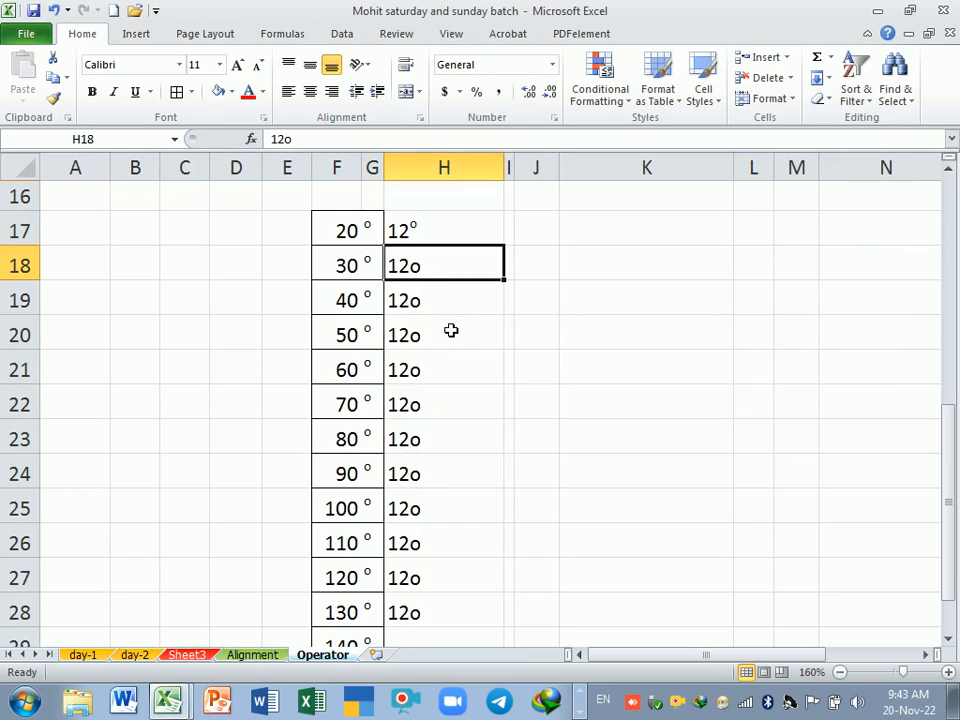
pyautogui.click(454, 244)
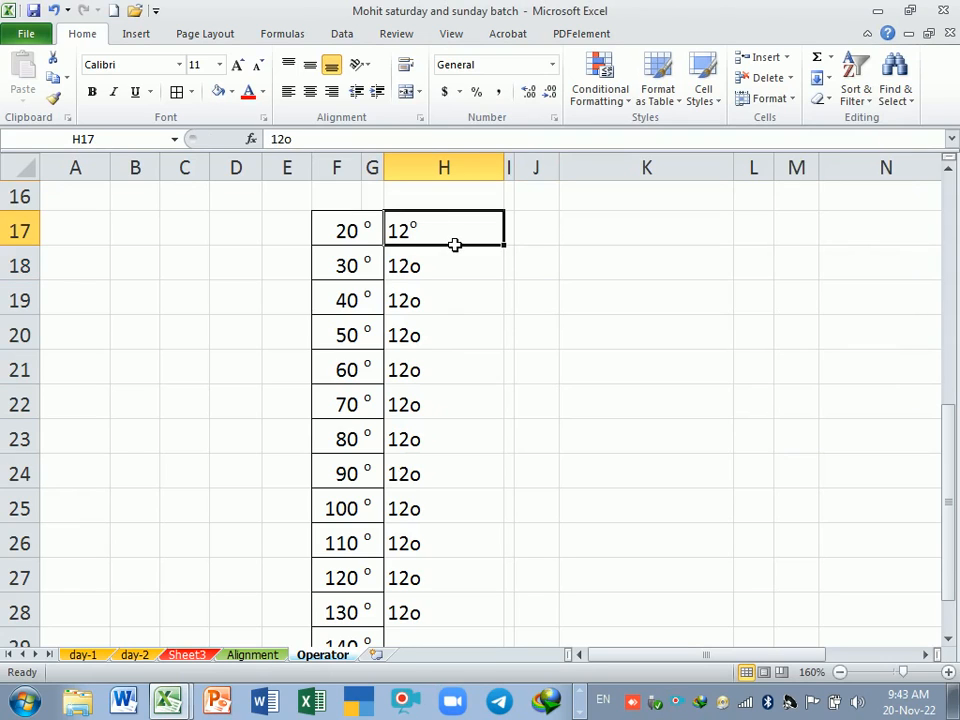
pyautogui.hotkey('ctrl', 'z')
pyautogui.moveTo(454, 244); pyautogui.dragTo(463, 583)
pyautogui.moveTo(437, 236); pyautogui.dragTo(467, 579)
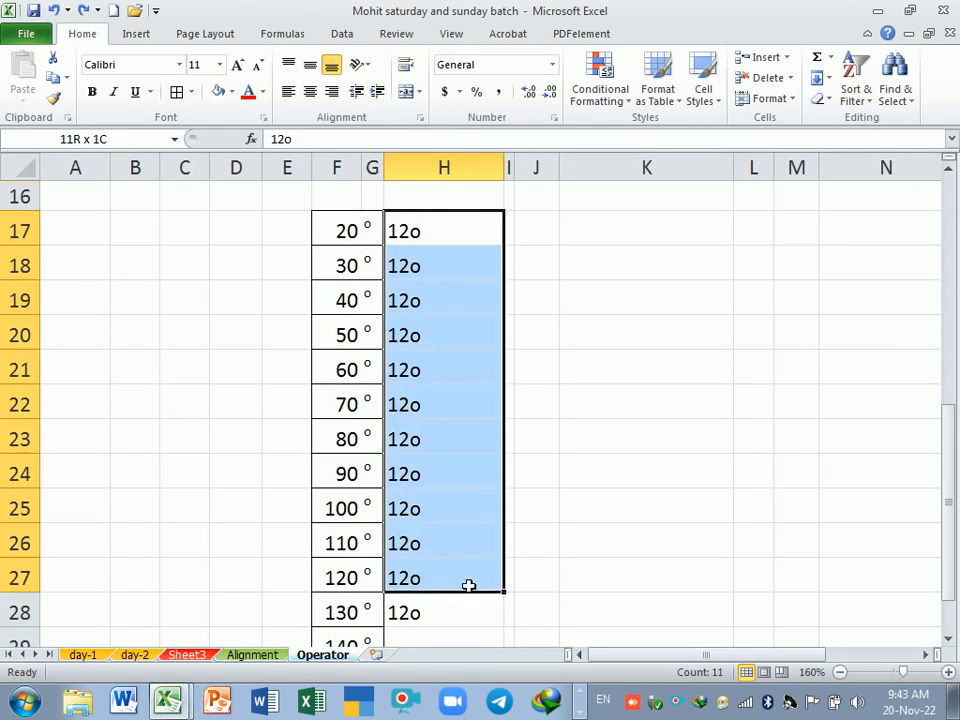
pyautogui.click(418, 273)
pyautogui.doubleClick(419, 235)
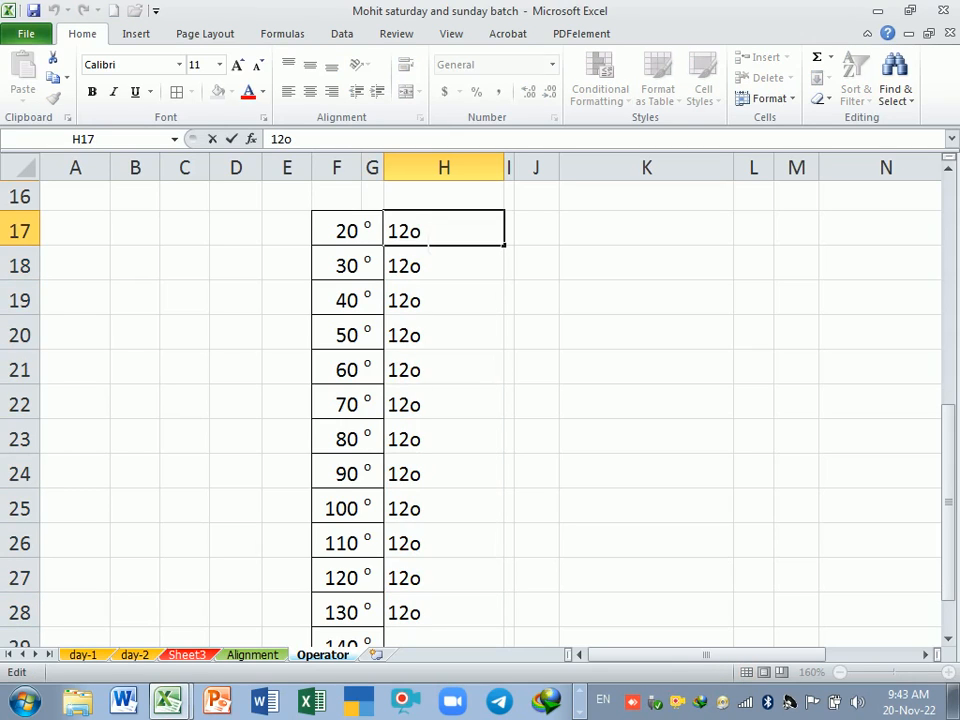
pyautogui.moveTo(411, 235); pyautogui.dragTo(477, 260)
pyautogui.press('Escape')
pyautogui.moveTo(450, 366); pyautogui.dragTo(440, 340)
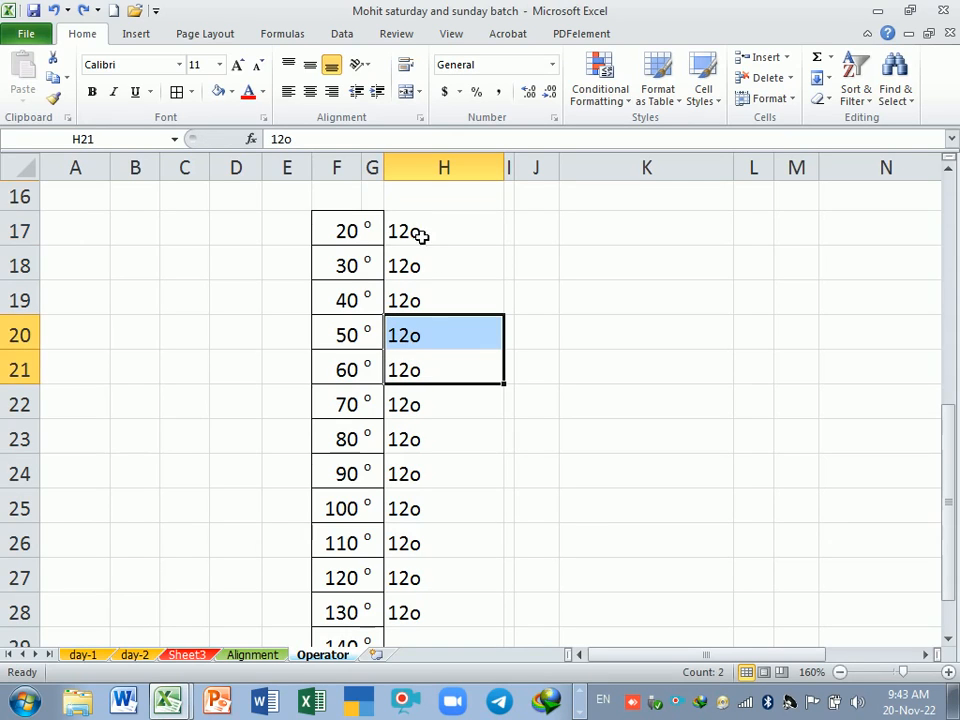
pyautogui.click(360, 230)
pyautogui.click(381, 224)
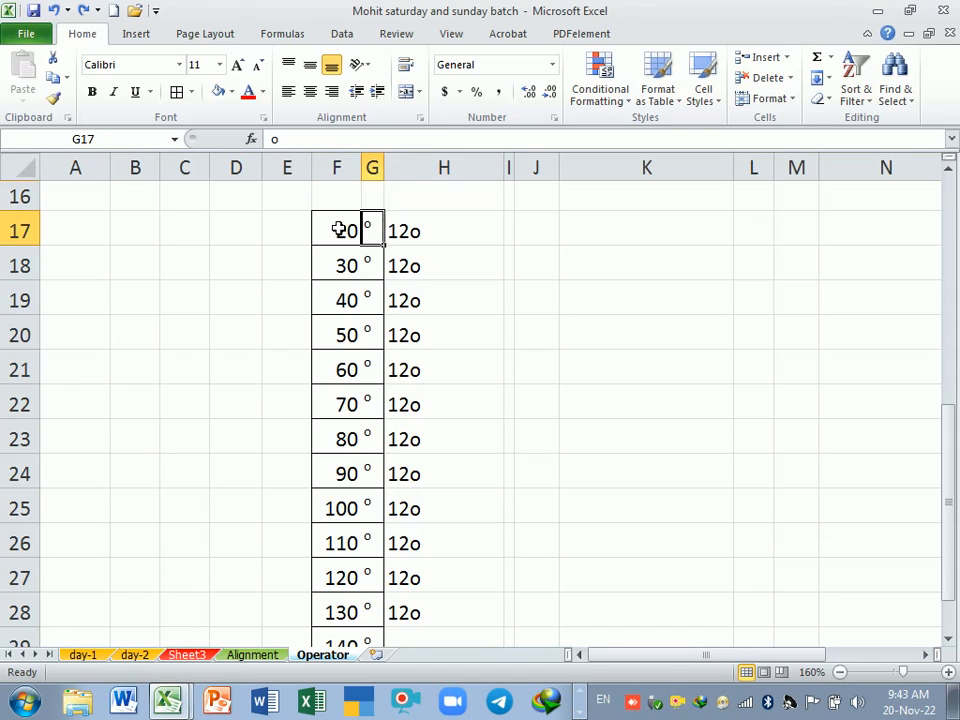
pyautogui.moveTo(339, 226); pyautogui.dragTo(371, 226)
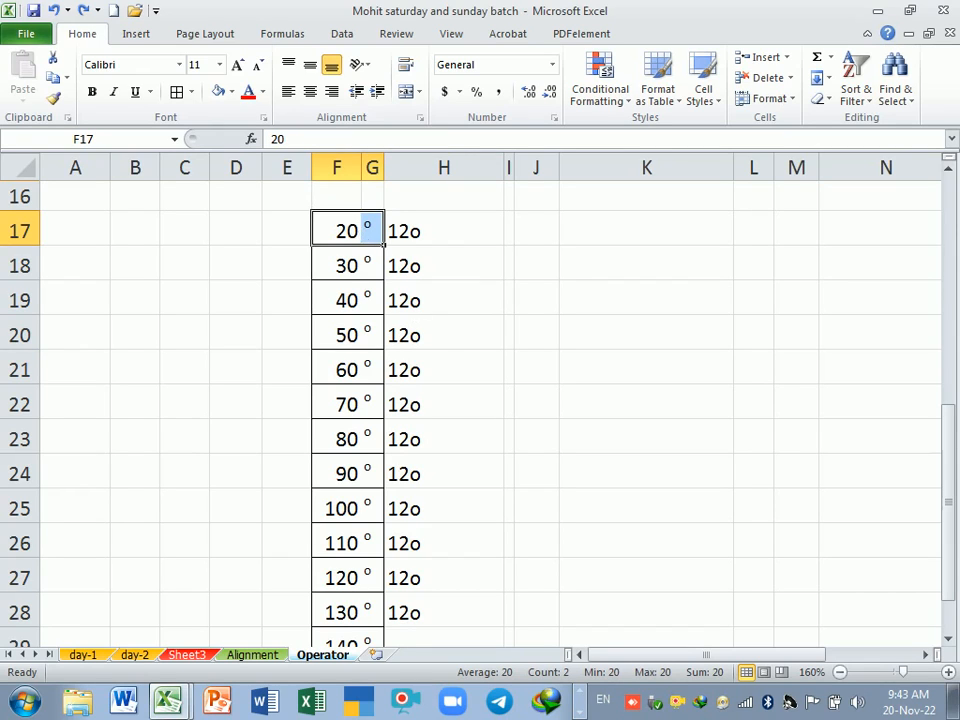
pyautogui.click(436, 326)
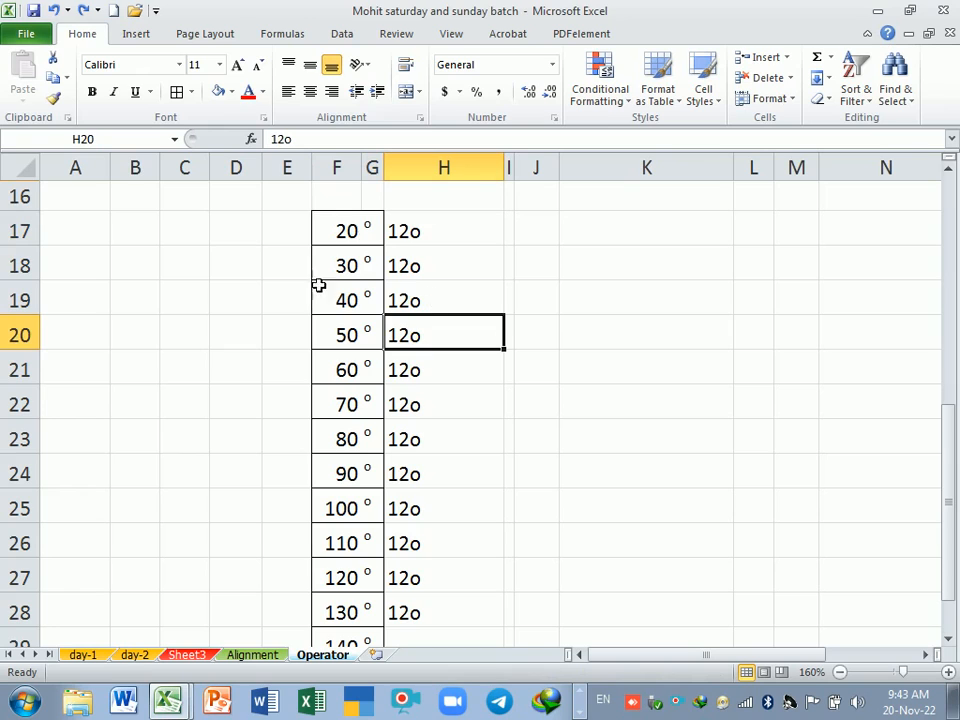
# Enter 12 in cell C17 and th in the adjacent cell D17
pyautogui.click(197, 234)
pyautogui.write('12')
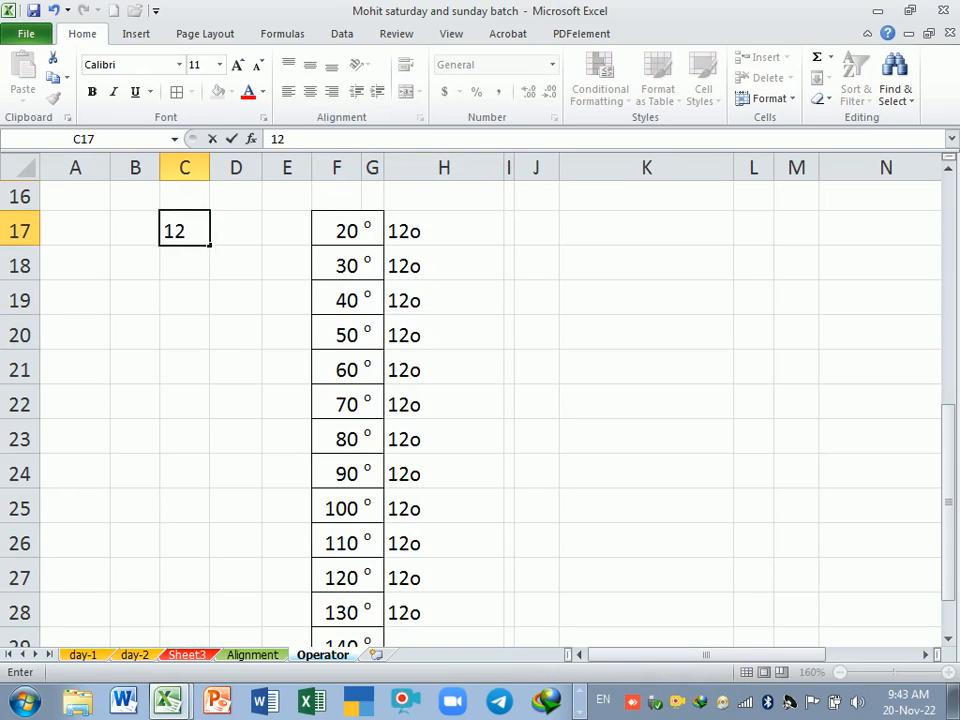
pyautogui.press('Return')
pyautogui.press('Right')
pyautogui.press('Up')
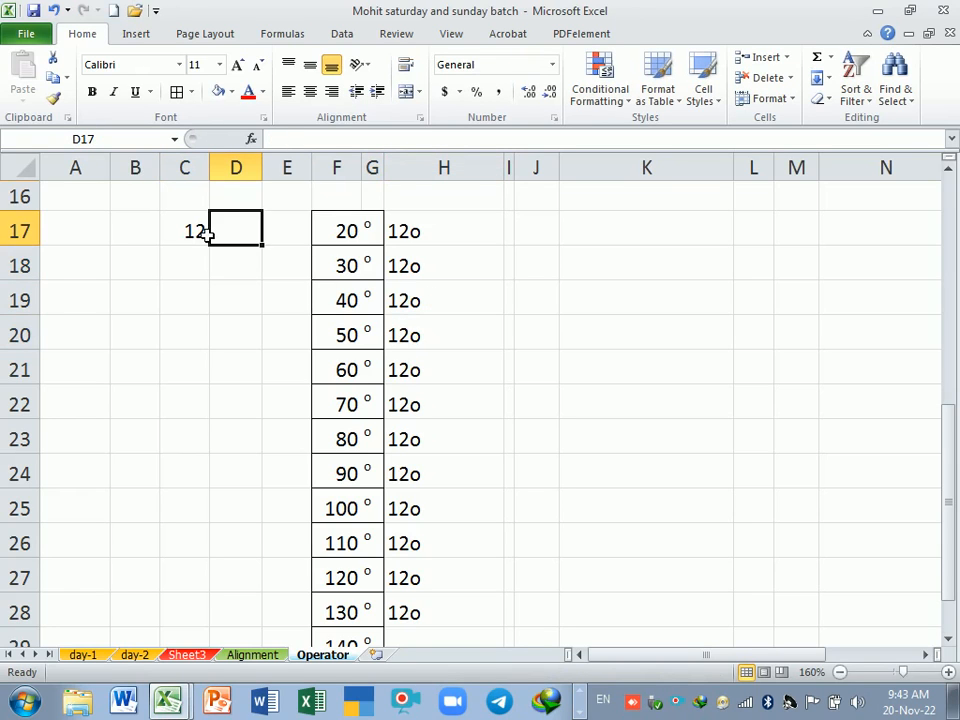
pyautogui.write('th')
pyautogui.press('Return')
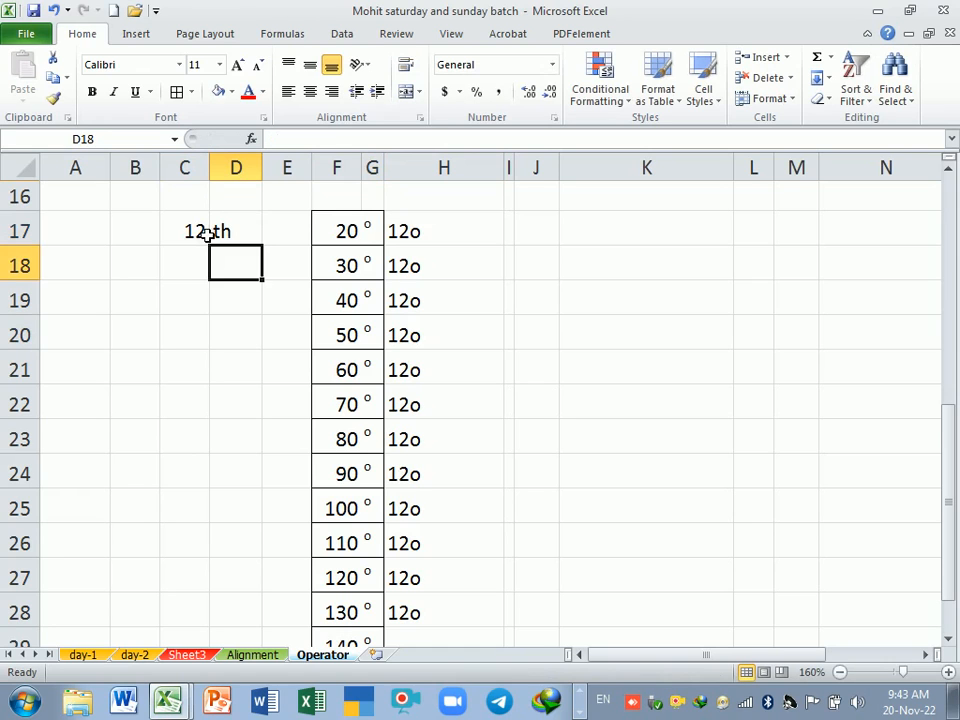
# Fill C17:D17 down through row 30 with increasing numbers and the th suffix
pyautogui.moveTo(204, 233); pyautogui.dragTo(268, 640)
pyautogui.scroll(4, 266, 440)
pyautogui.scroll(2, 257, 413)
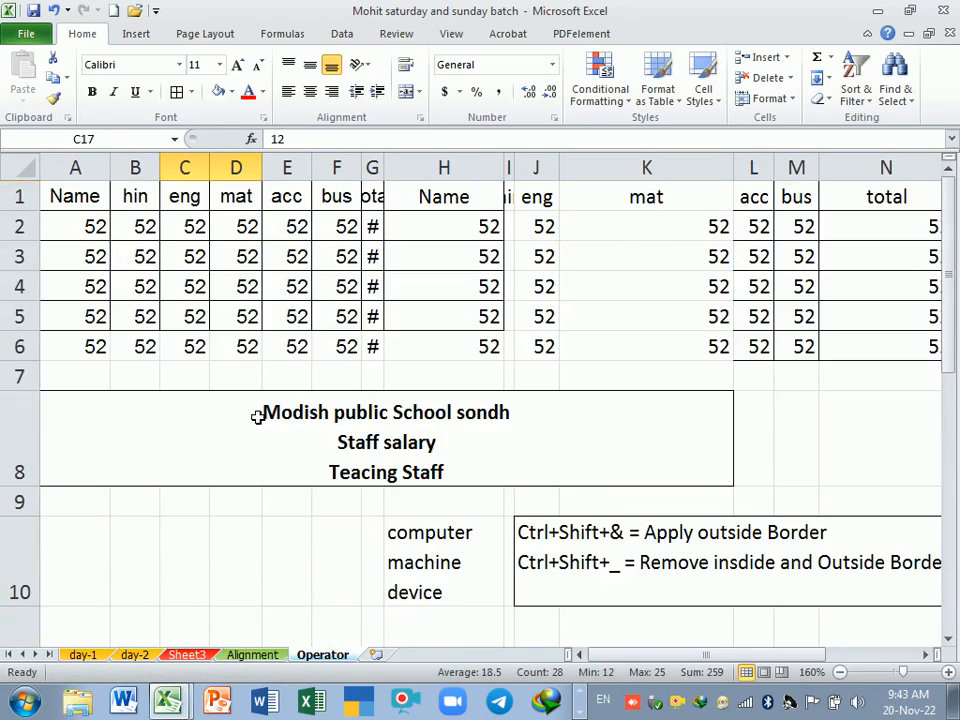
pyautogui.scroll(-5, 257, 420)
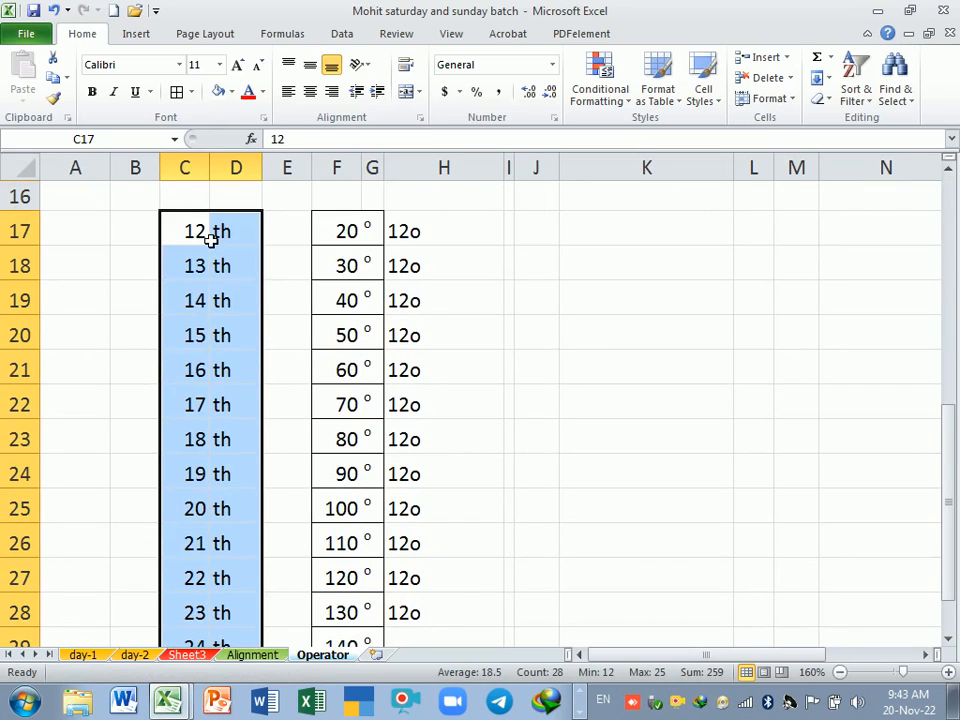
# Change C18 to 12 and fill the repeated 12 and th pair down columns C and D through row 28
pyautogui.moveTo(189, 226); pyautogui.dragTo(260, 281)
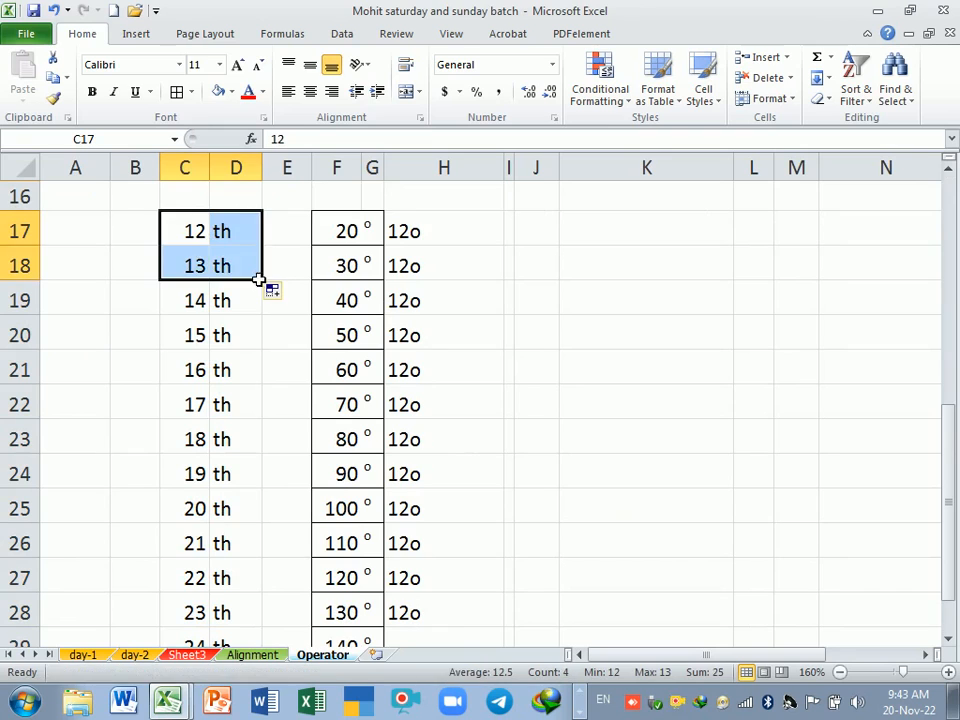
pyautogui.click(205, 267)
pyautogui.write('12')
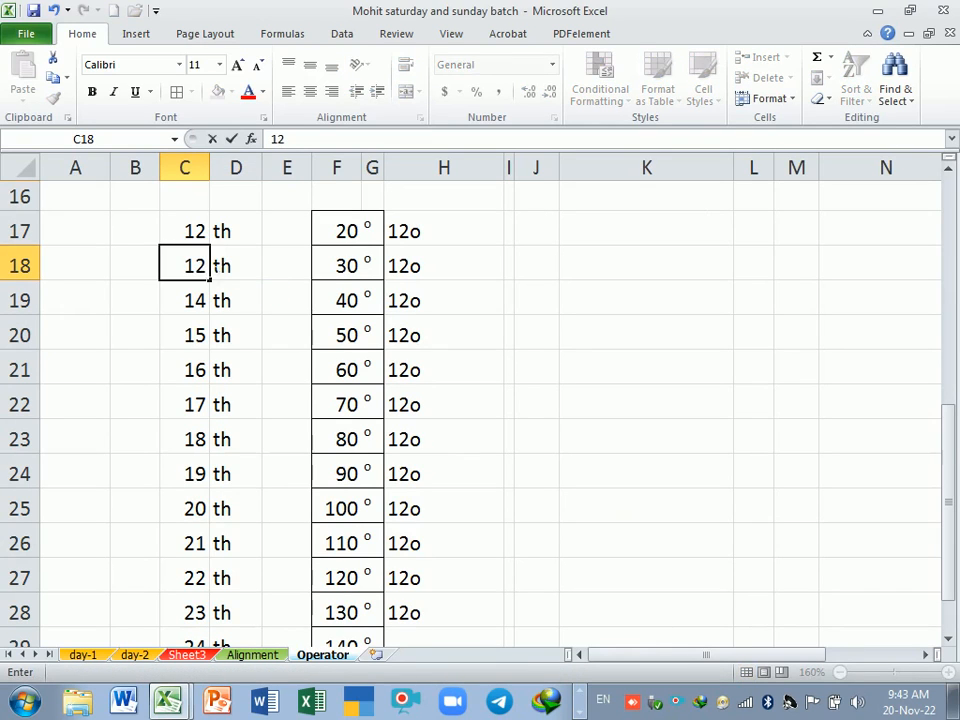
pyautogui.press('Return')
pyautogui.moveTo(203, 233); pyautogui.dragTo(259, 650)
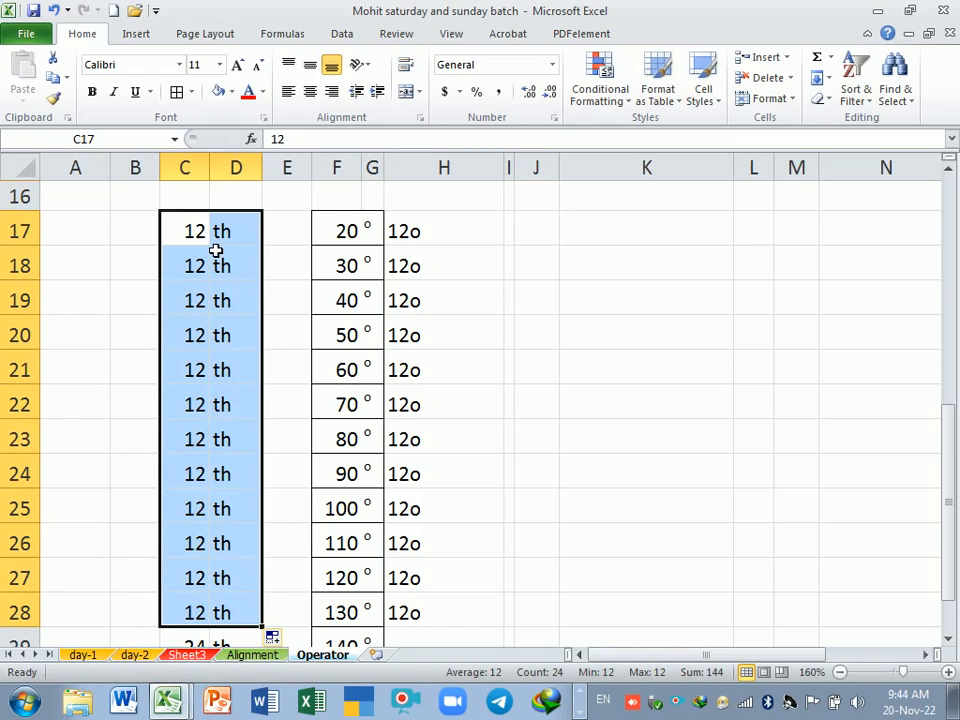
# Format the th suffixes in D17:D28 as superscript
pyautogui.click(251, 345)
pyautogui.moveTo(251, 231); pyautogui.dragTo(251, 603)
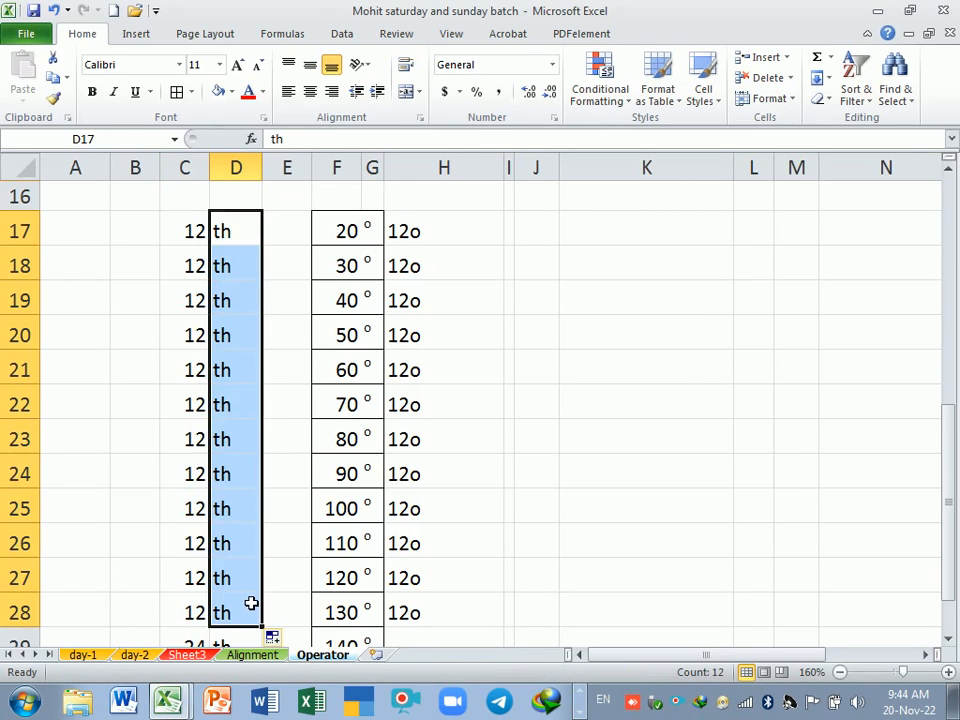
pyautogui.hotkey('ctrl', '1')
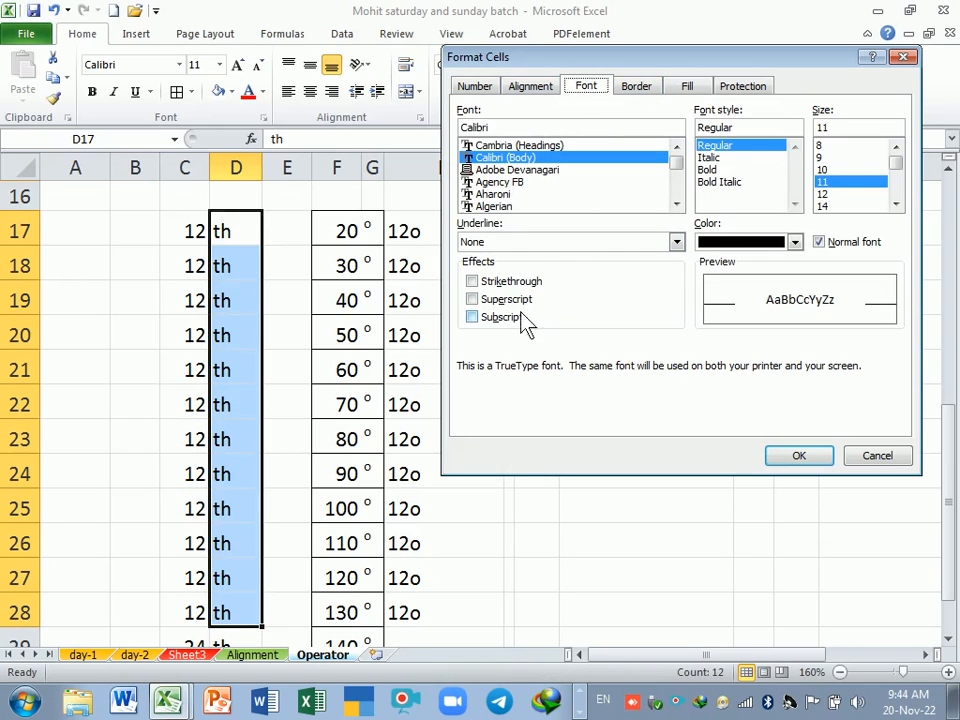
pyautogui.click(493, 302)
pyautogui.click(797, 460)
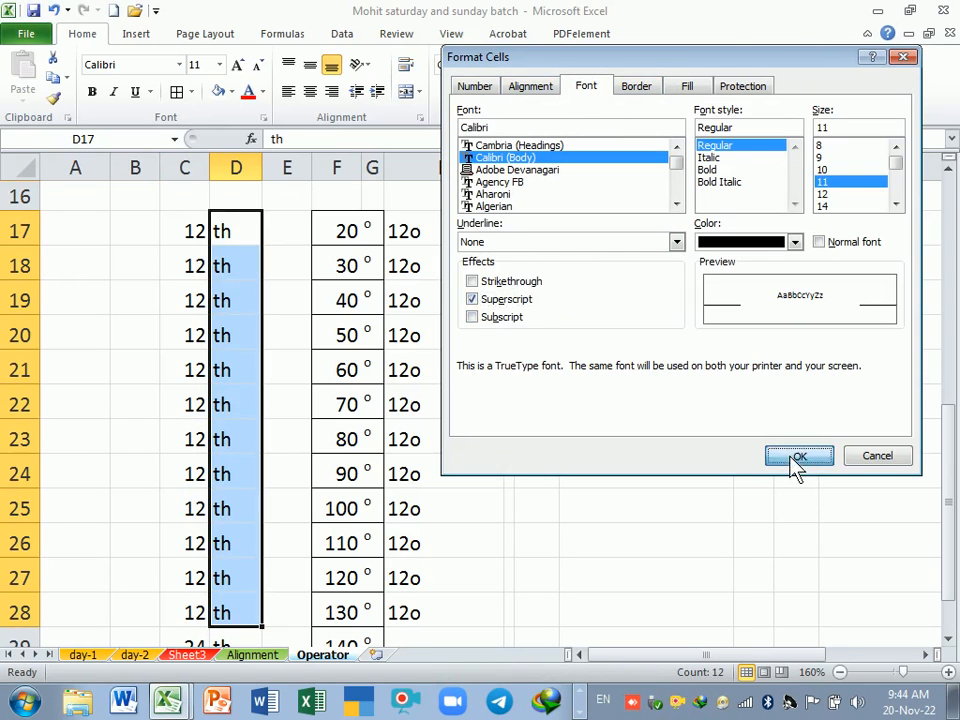
pyautogui.click(588, 486)
# Apply an outline border and inside horizontal lines to C17:D28, with no vertical line between the columns
pyautogui.moveTo(195, 228); pyautogui.dragTo(254, 617)
pyautogui.hotkey('ctrl', '1')
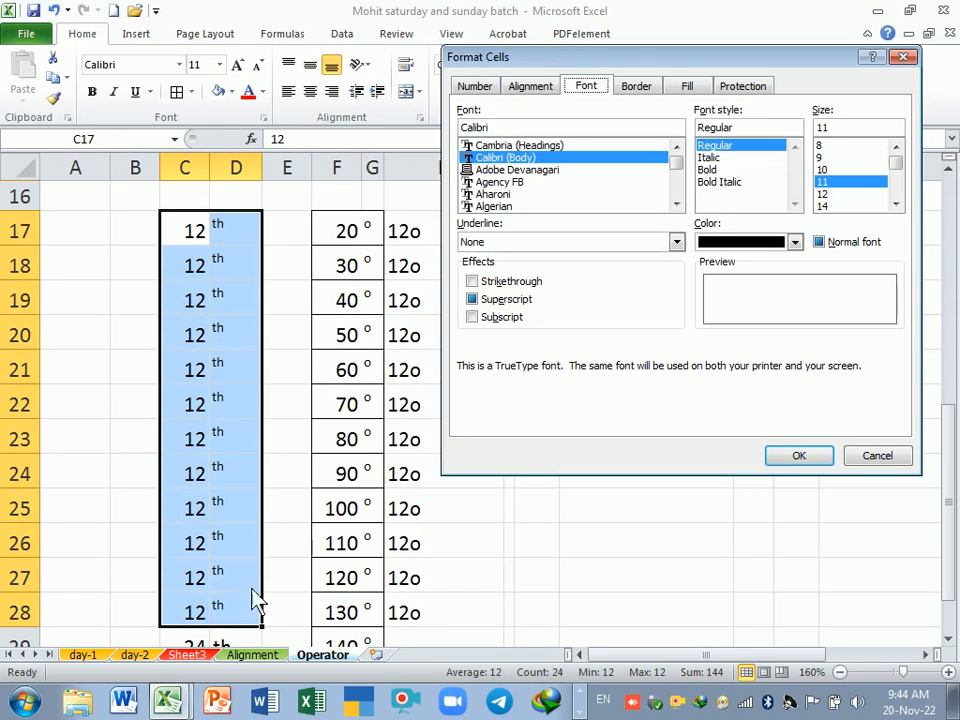
pyautogui.click(686, 87)
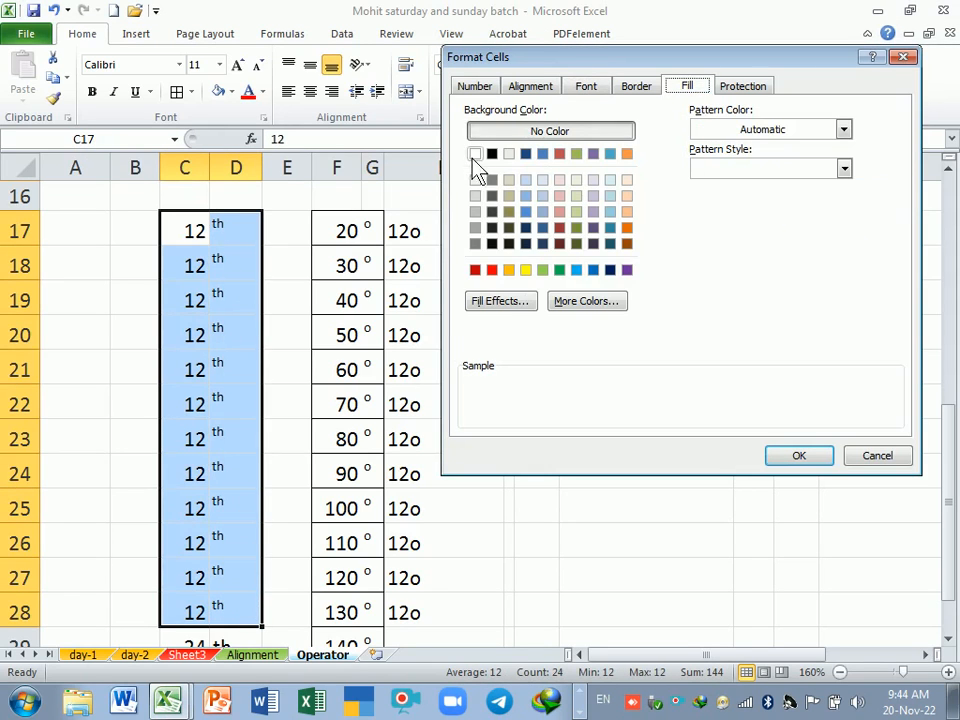
pyautogui.click(582, 88)
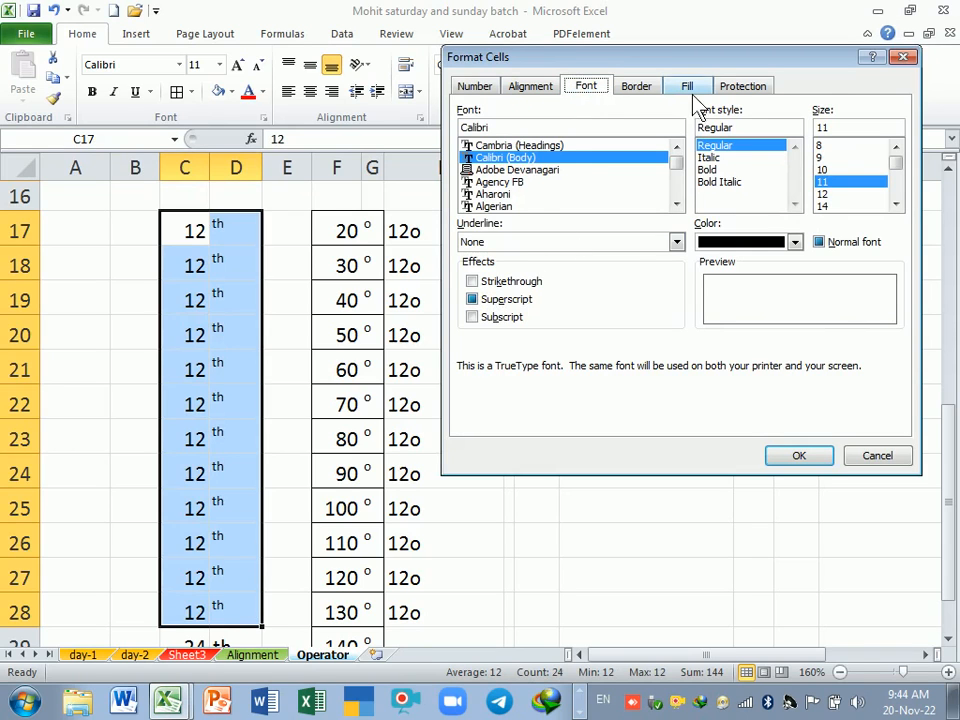
pyautogui.click(648, 86)
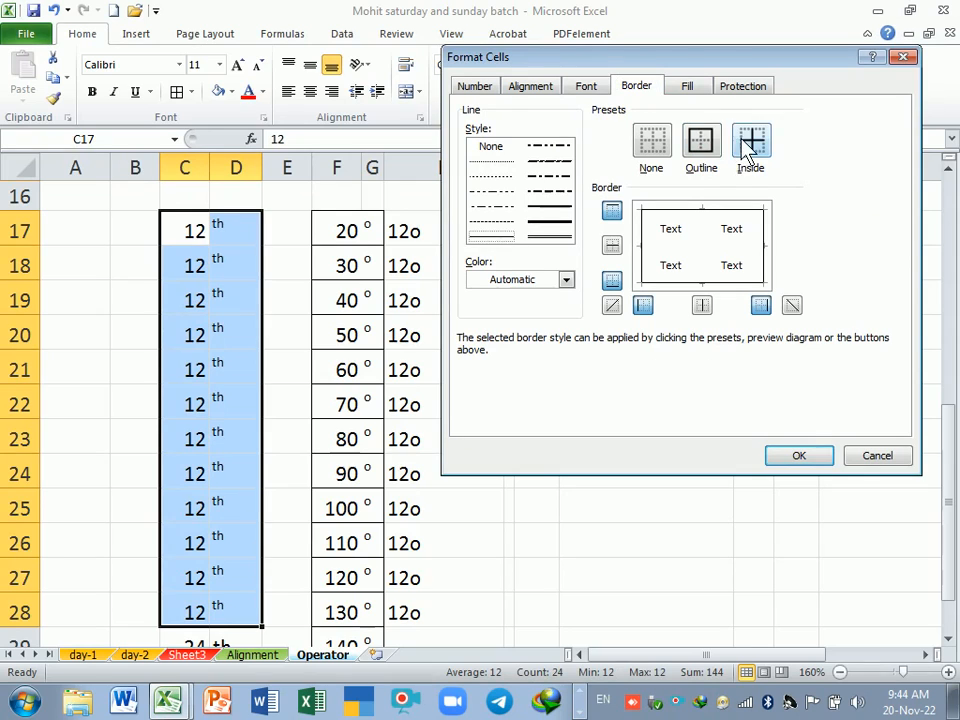
pyautogui.click(704, 222)
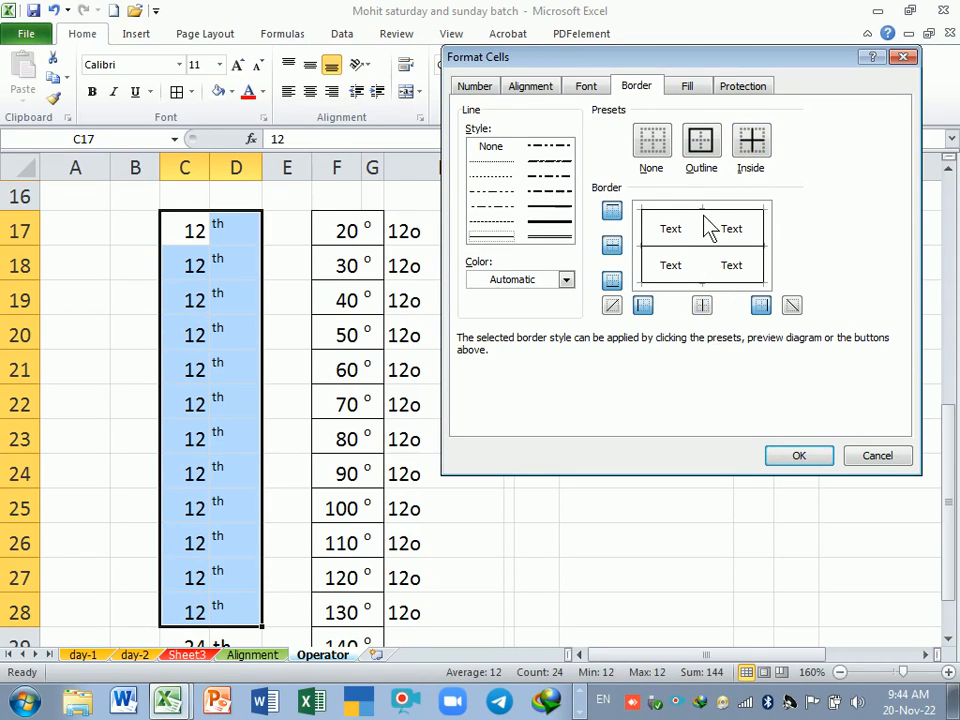
pyautogui.click(802, 460)
pyautogui.click(480, 474)
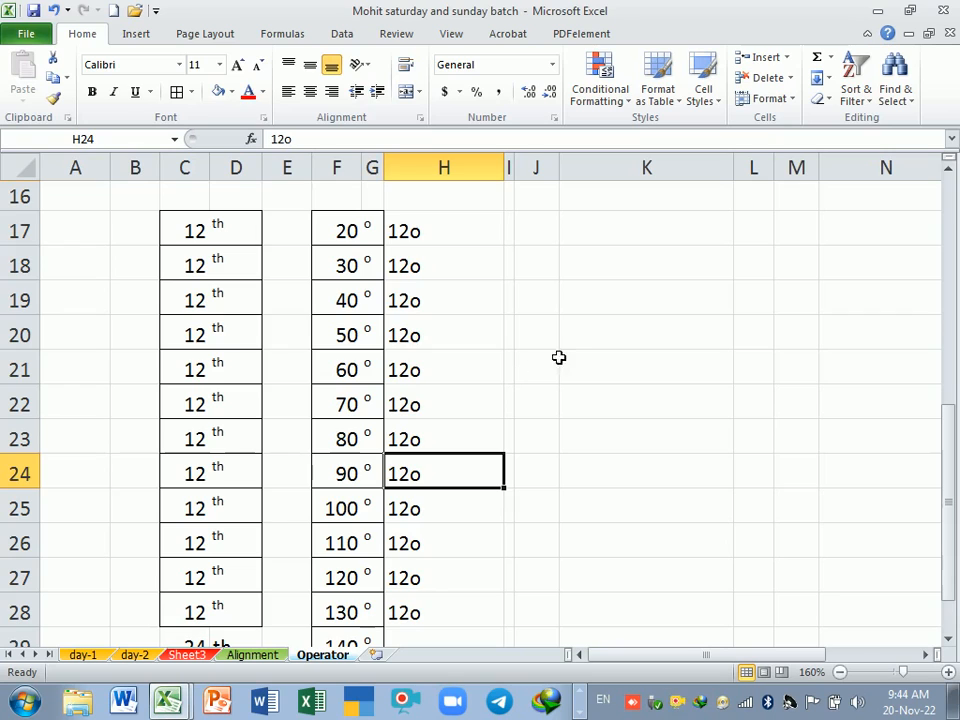
# Enter the text H20 in cell K19 and select that cell
pyautogui.click(599, 303)
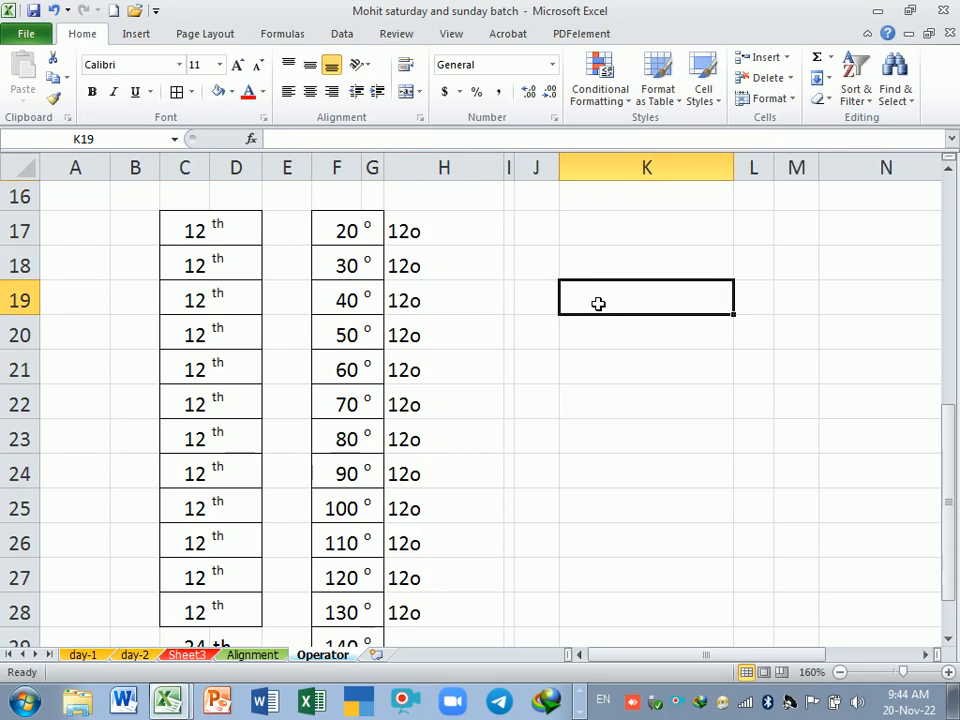
pyautogui.write('H20')
pyautogui.press('Return')
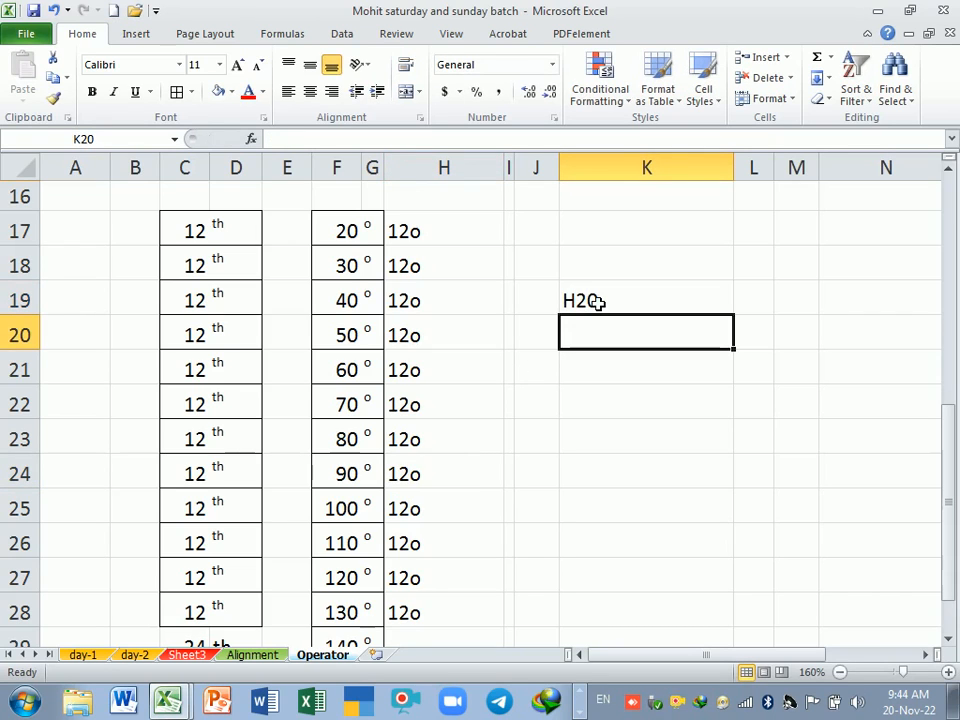
pyautogui.click(597, 302)
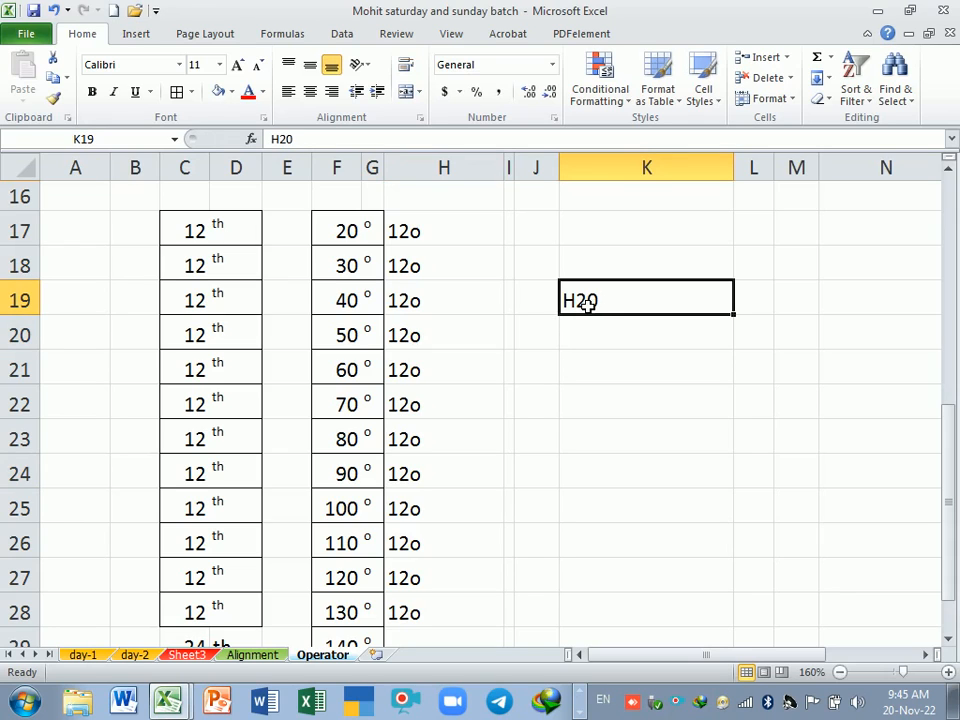
pyautogui.doubleClick(588, 305)
pyautogui.moveTo(576, 304); pyautogui.dragTo(588, 306)
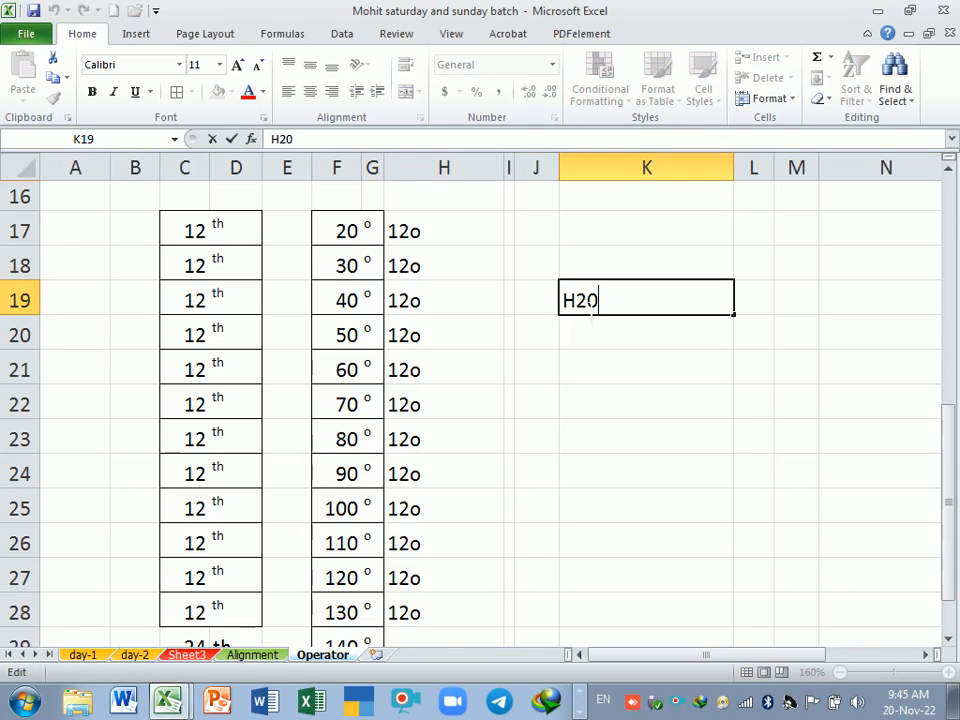
pyautogui.click(603, 374)
pyautogui.click(610, 303)
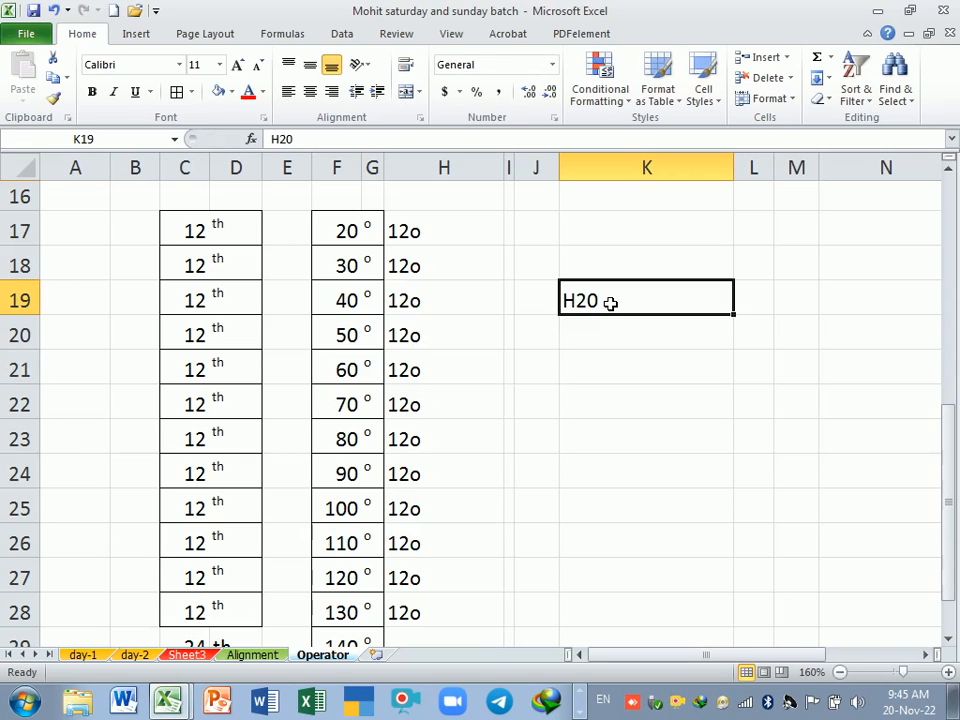
pyautogui.hotkey('ctrl', '1')
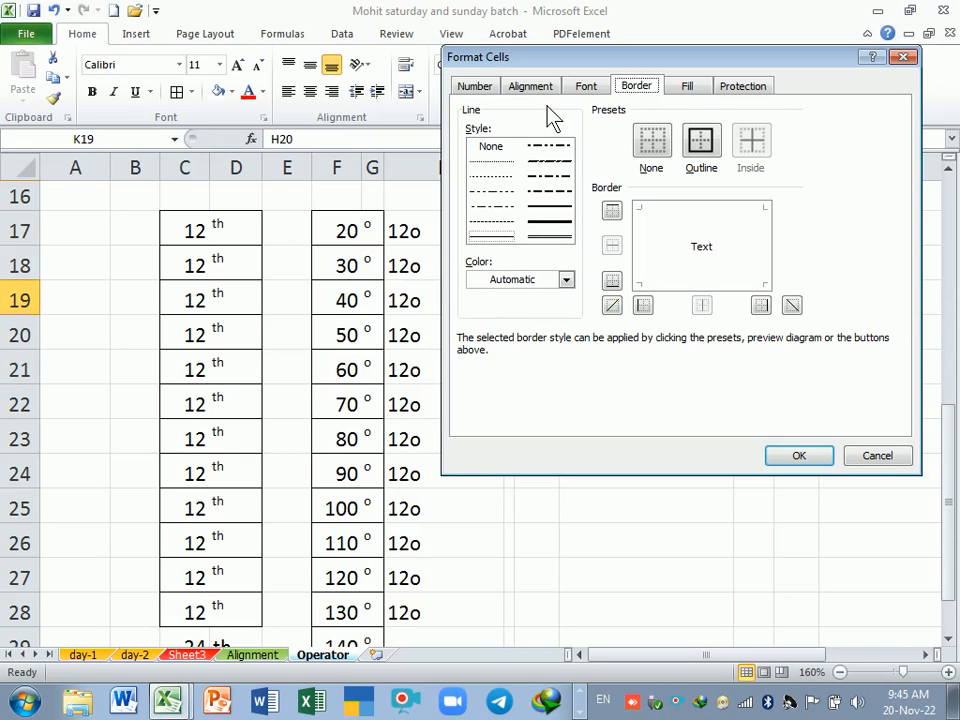
pyautogui.click(903, 57)
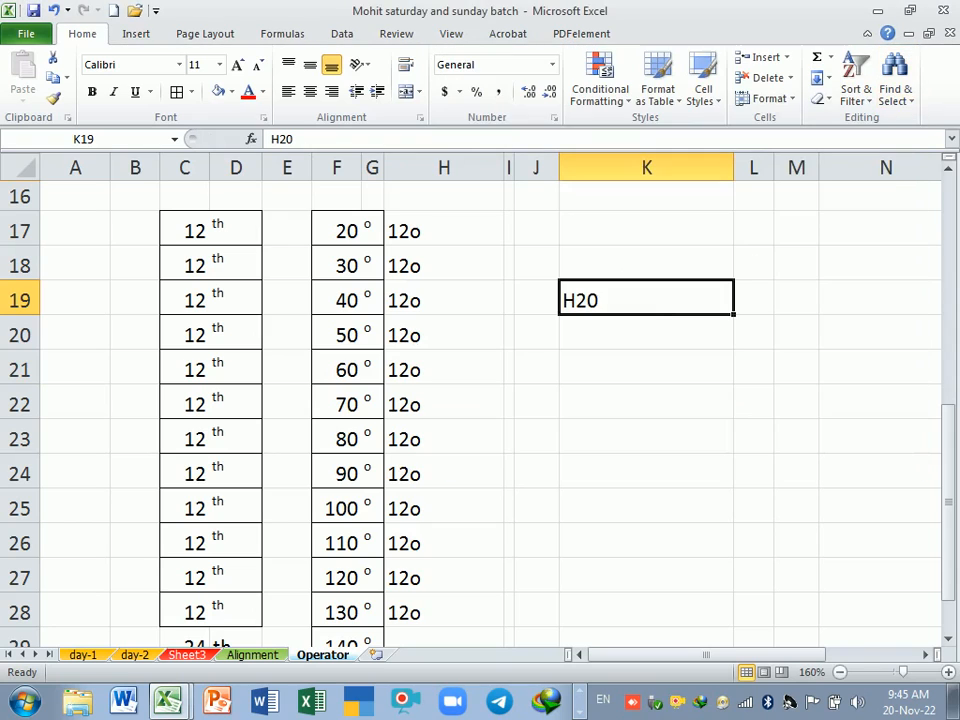
# Format only the digit 2 within the H20 text in cell K19 as subscript
pyautogui.doubleClick(600, 302)
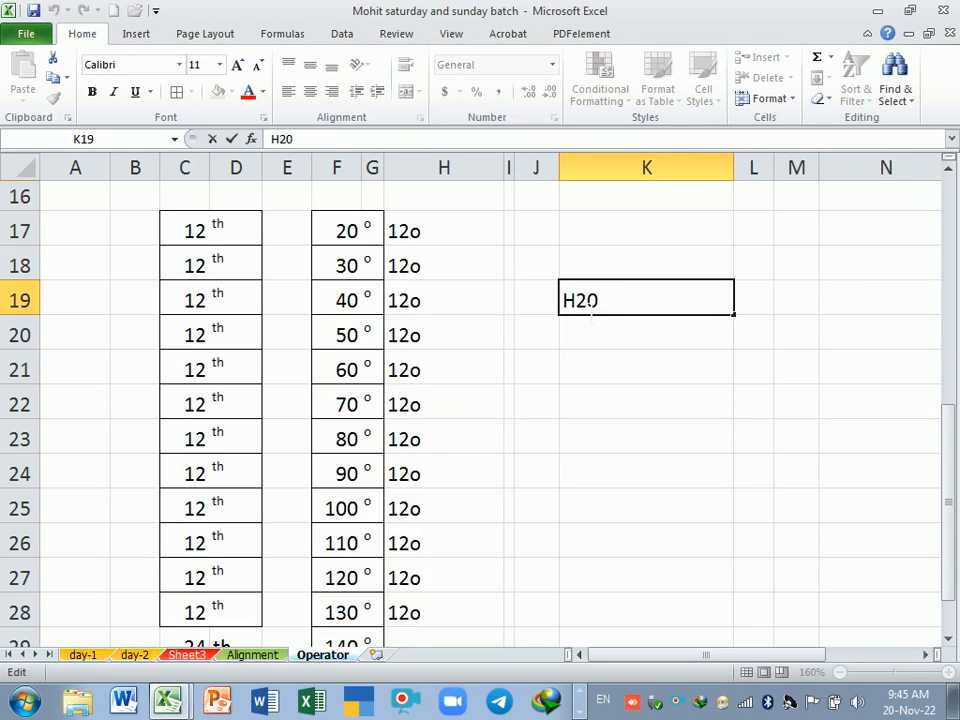
pyautogui.moveTo(576, 300); pyautogui.dragTo(588, 300)
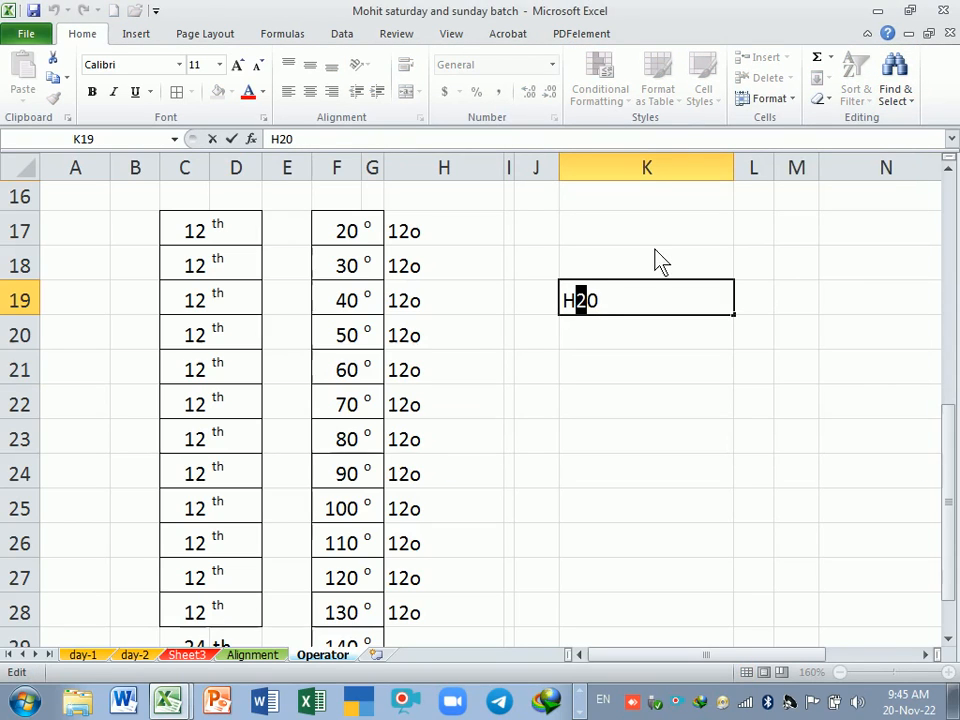
pyautogui.hotkey('ctrl', '1')
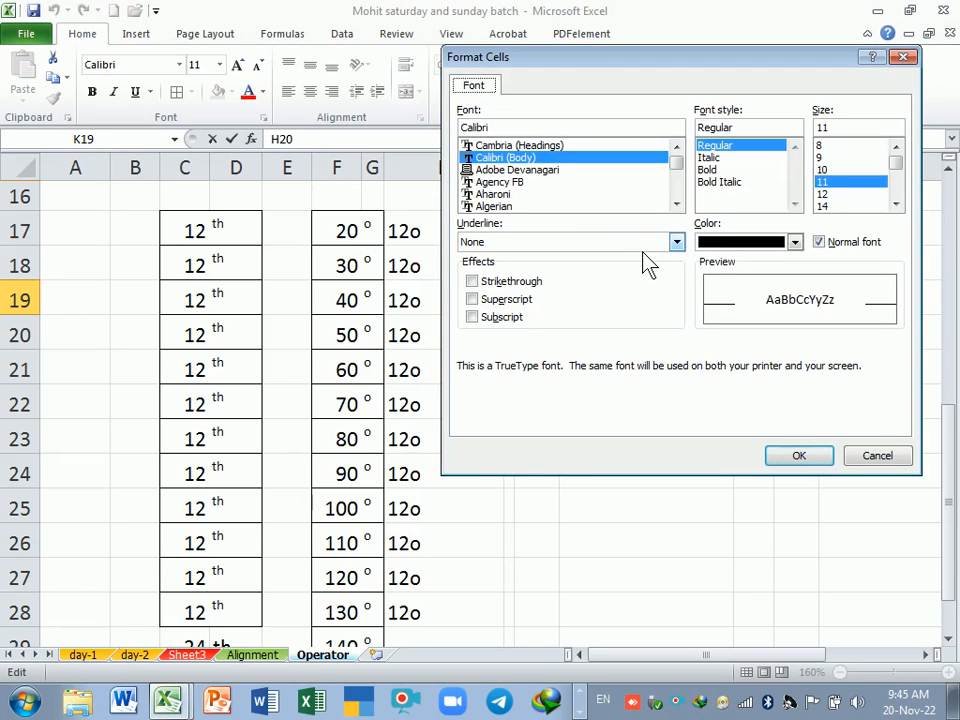
pyautogui.moveTo(662, 61); pyautogui.dragTo(294, 127)
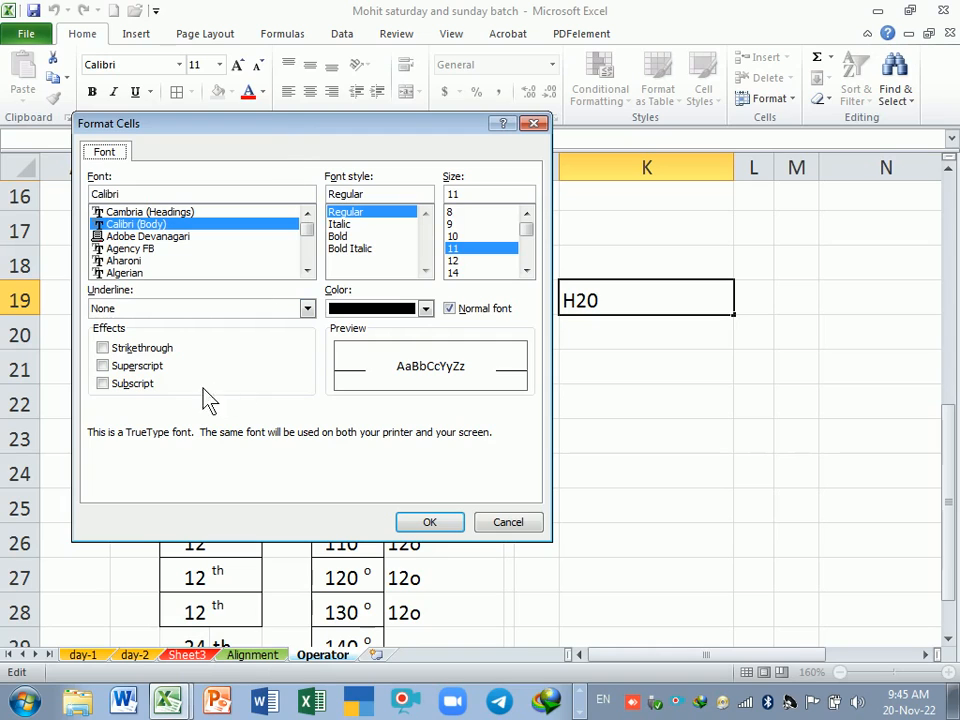
pyautogui.click(128, 390)
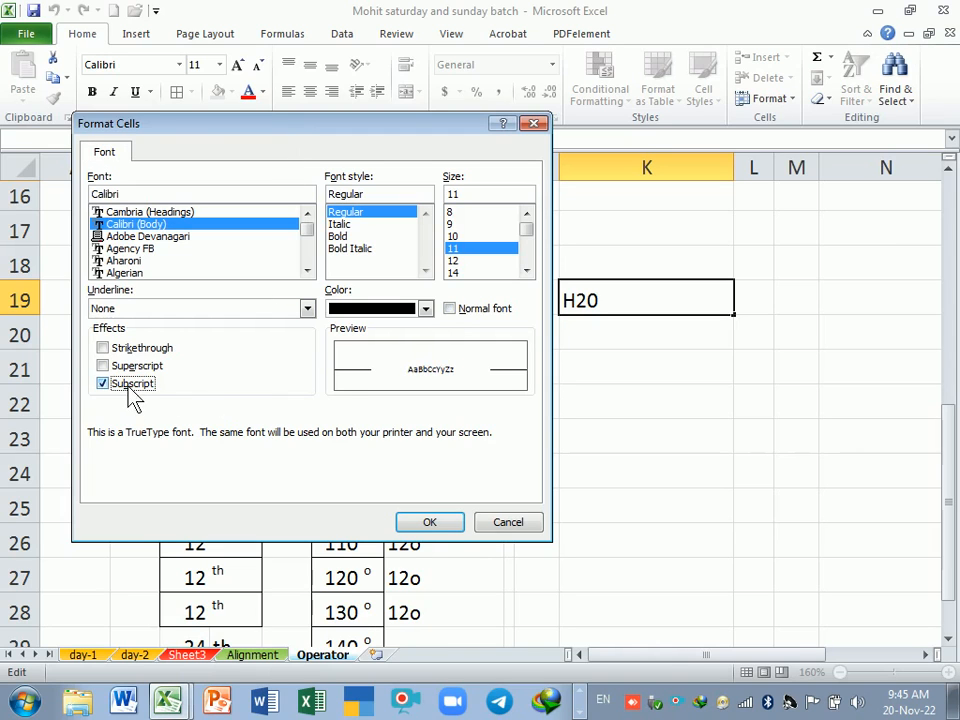
pyautogui.click(420, 522)
pyautogui.click(590, 404)
pyautogui.press('Up')
pyautogui.press('Up')
pyautogui.press('Up')
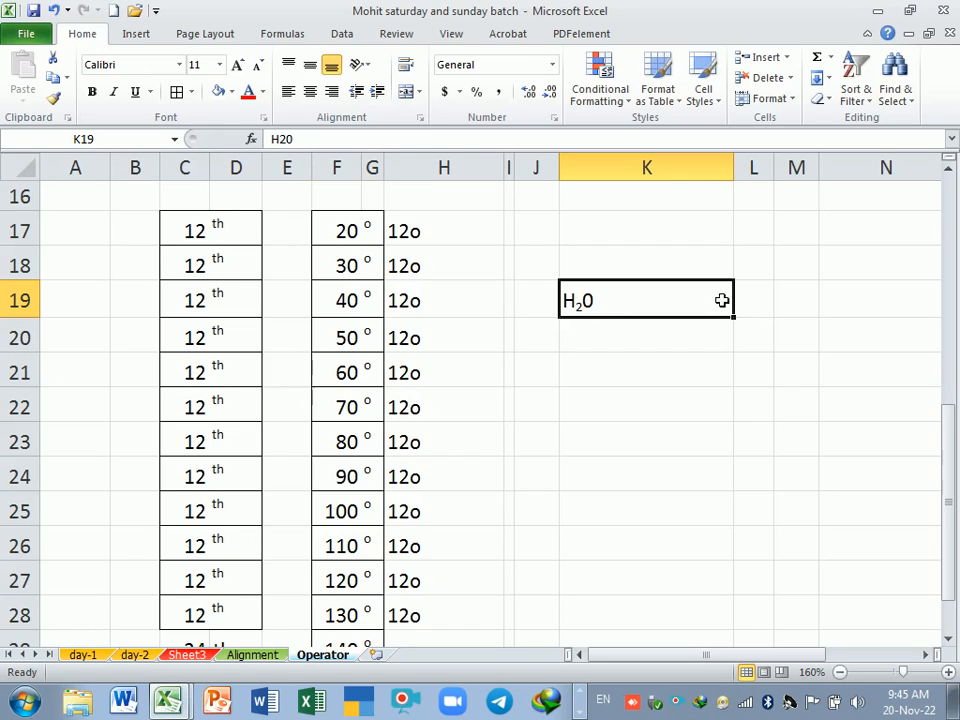
pyautogui.click(251, 244)
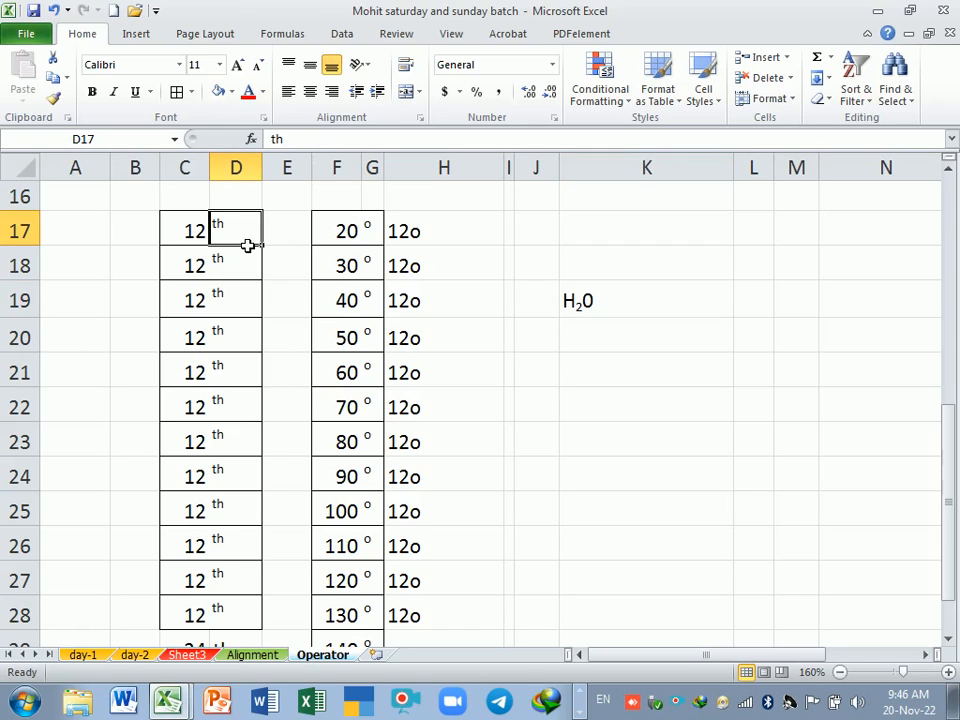
pyautogui.click(627, 346)
pyautogui.click(631, 304)
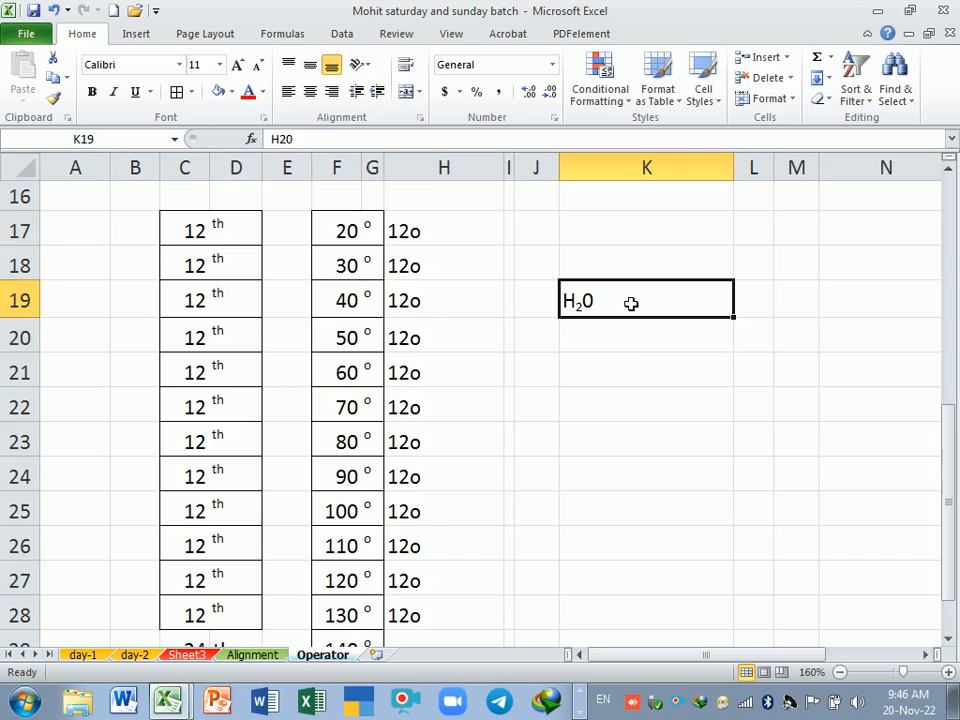
# Merge and center the empty cells K23:K30 into one cell
pyautogui.click(631, 373)
pyautogui.scroll(-2, 633, 376)
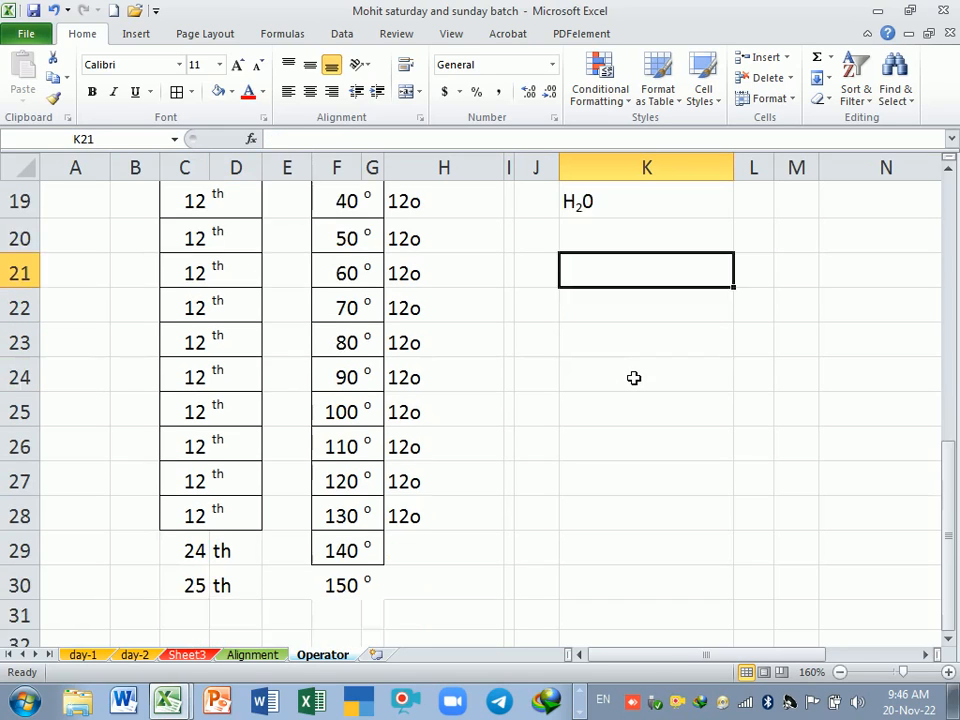
pyautogui.moveTo(621, 242); pyautogui.dragTo(628, 476)
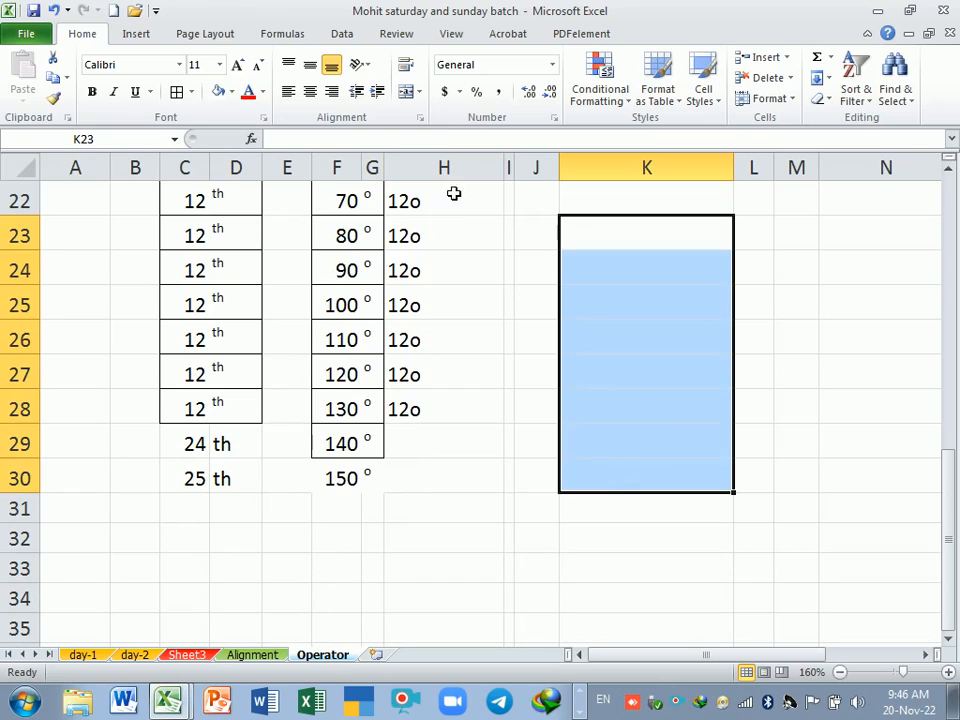
pyautogui.click(406, 91)
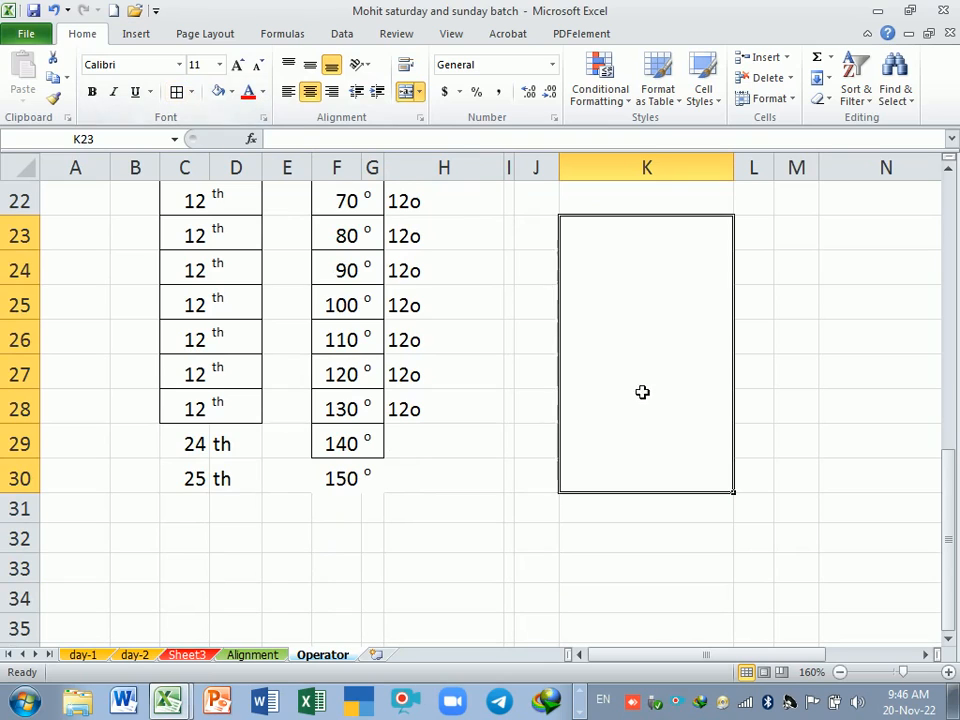
pyautogui.doubleClick(647, 340)
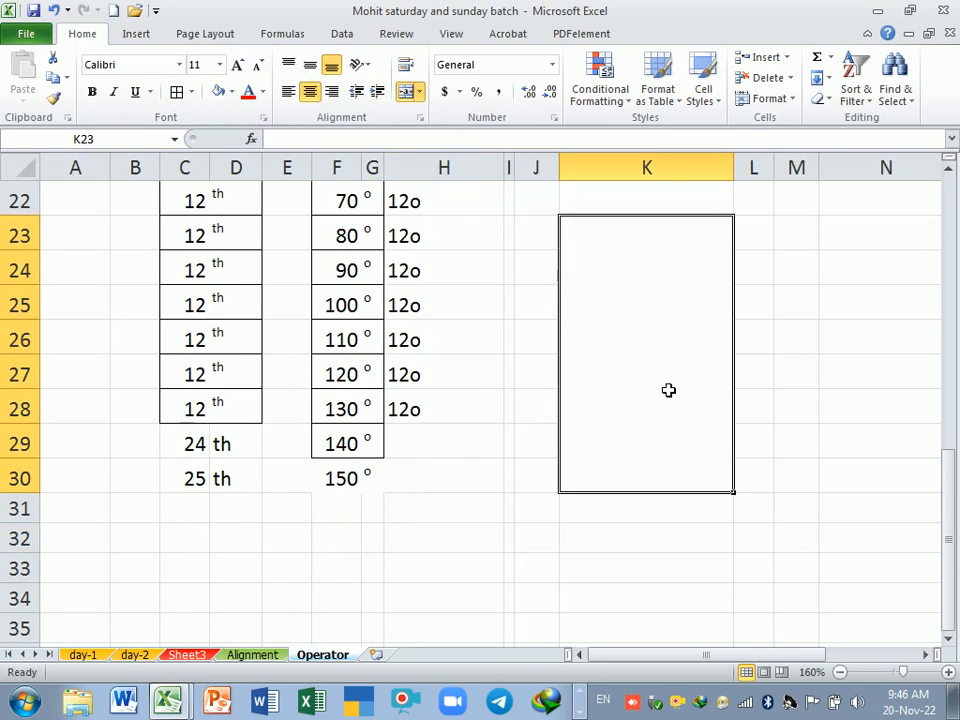
pyautogui.scroll(1, 669, 390)
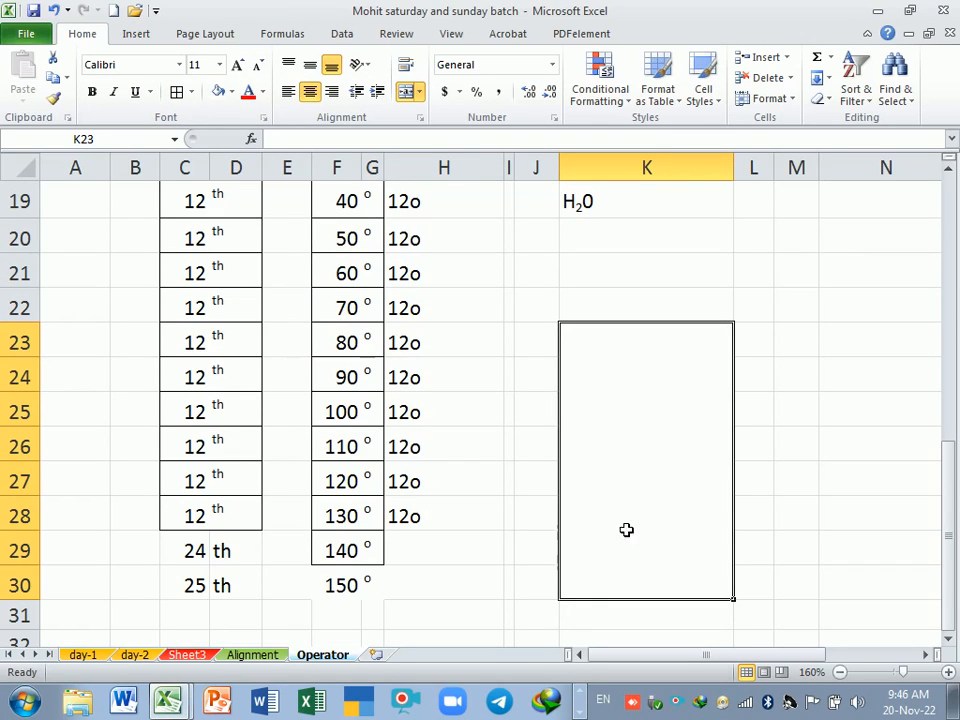
# Switch to Chrome and search Google for "waht is computer" in a new tab
pyautogui.click(584, 702)
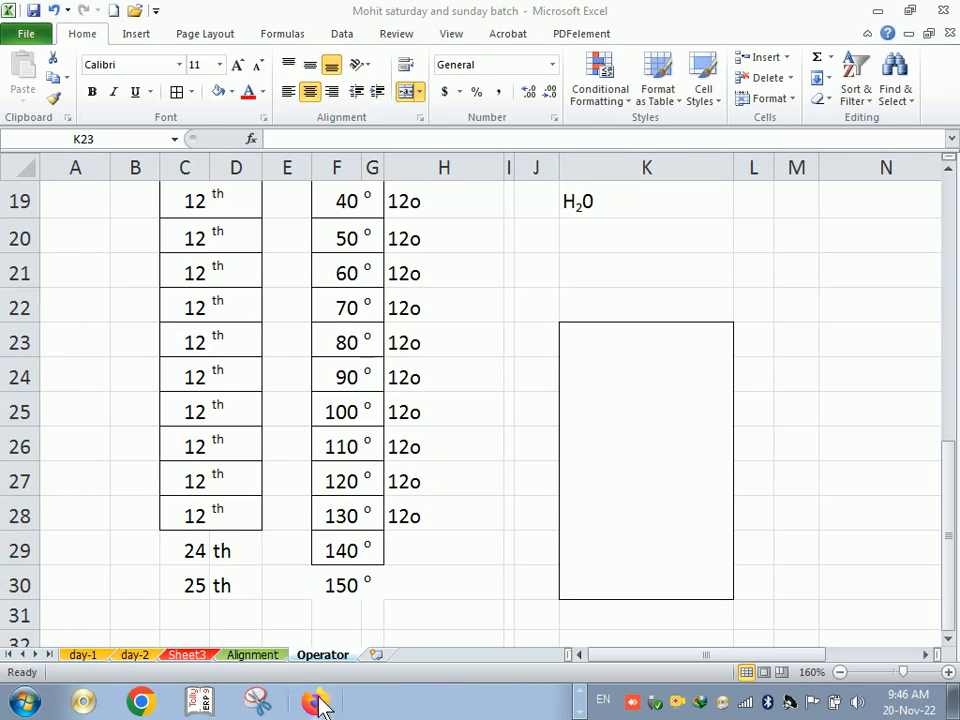
pyautogui.click(141, 702)
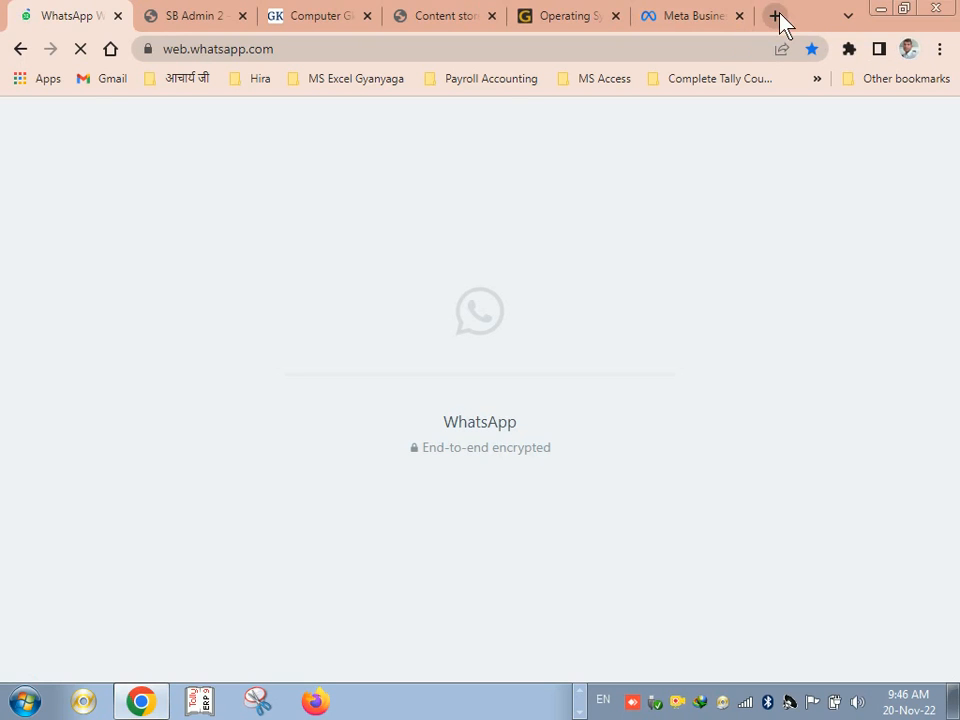
pyautogui.click(776, 16)
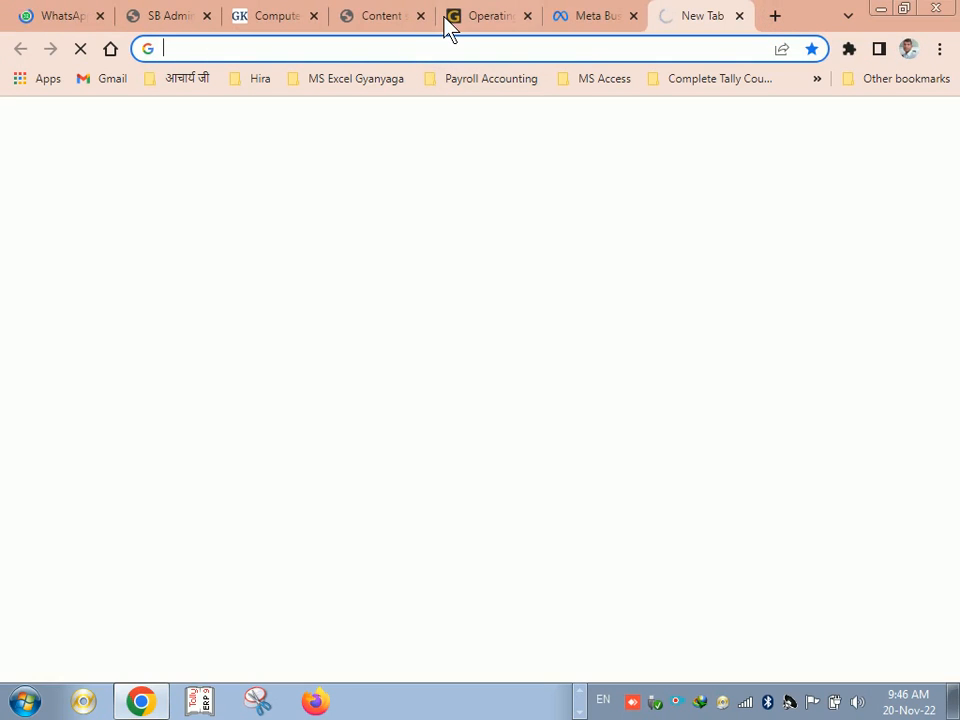
pyautogui.write('waht is ')
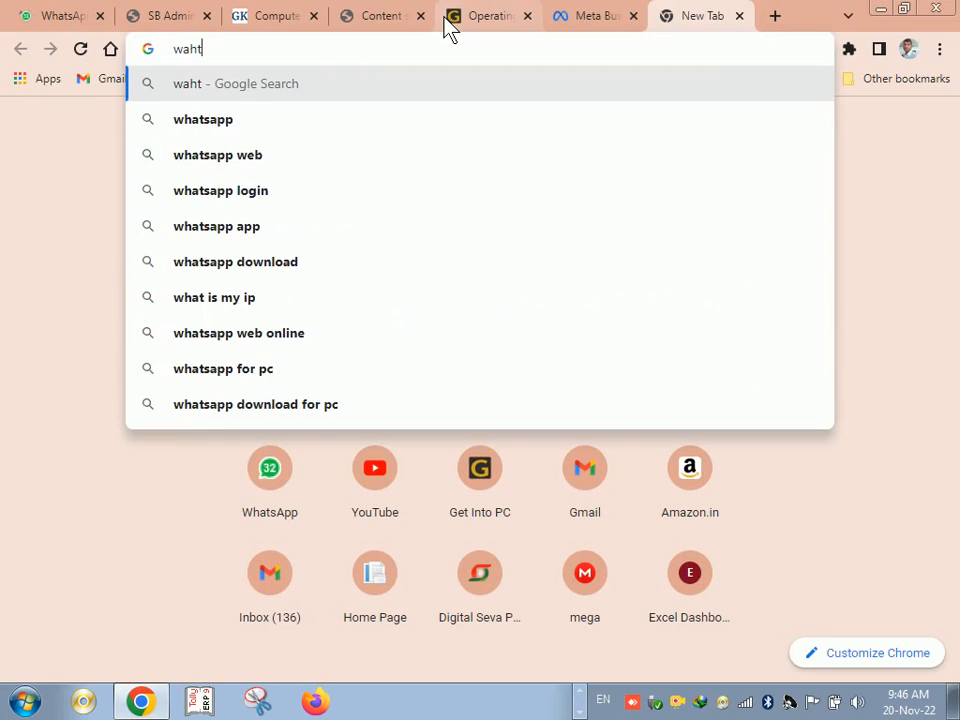
pyautogui.write('computer')
pyautogui.press('Return')
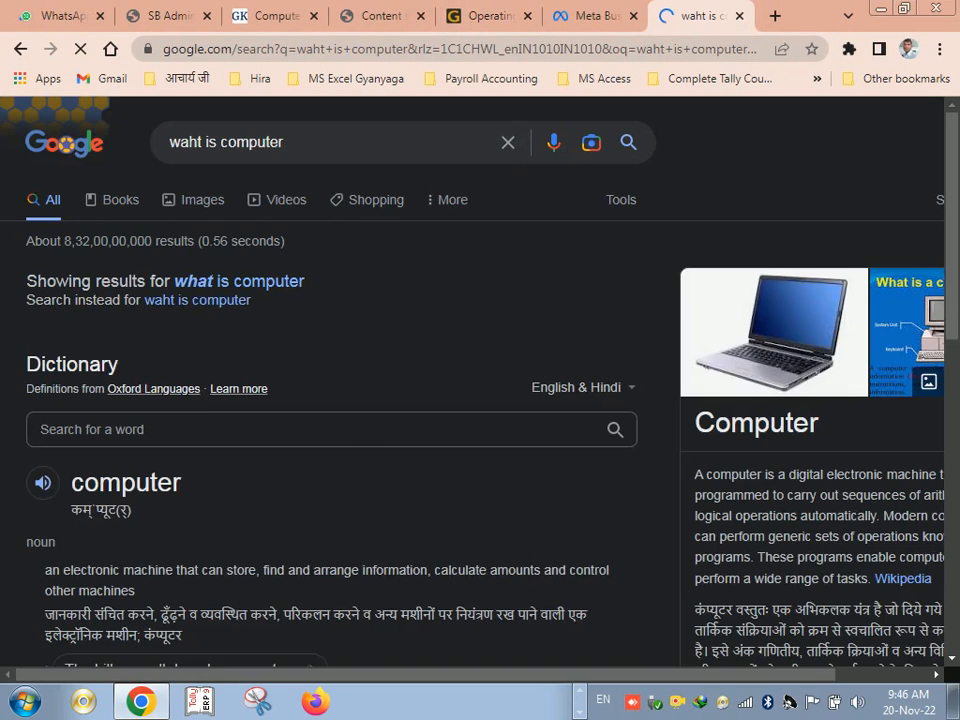
# Dismiss the bank notification and copy the English computer definition, from "A computer is a digital" through "enable computers to"
pyautogui.scroll(-2, 348, 408)
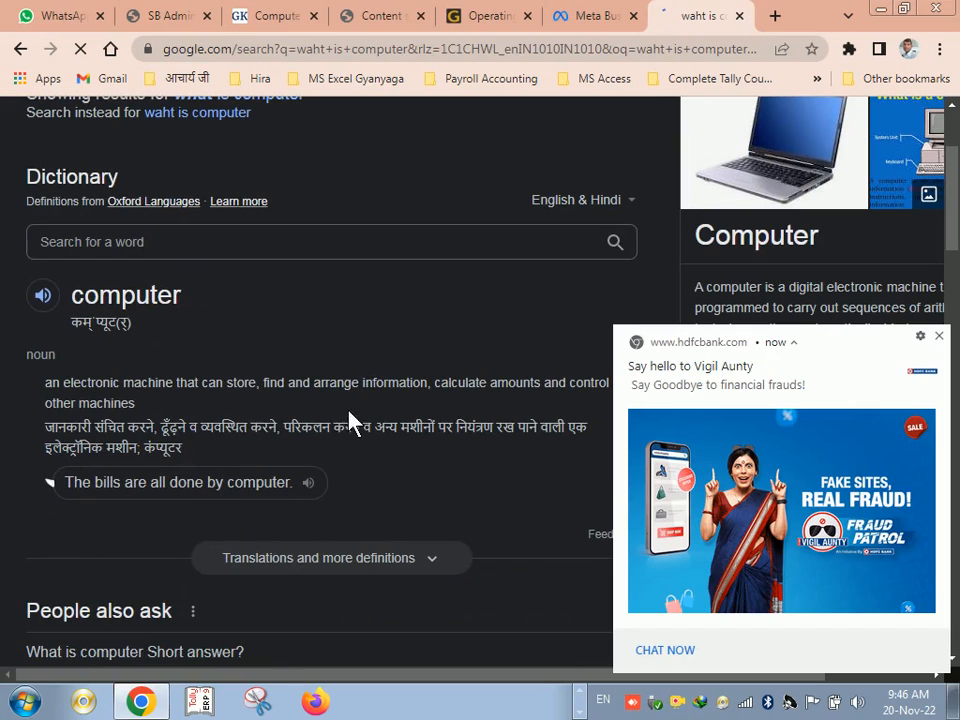
pyautogui.click(941, 336)
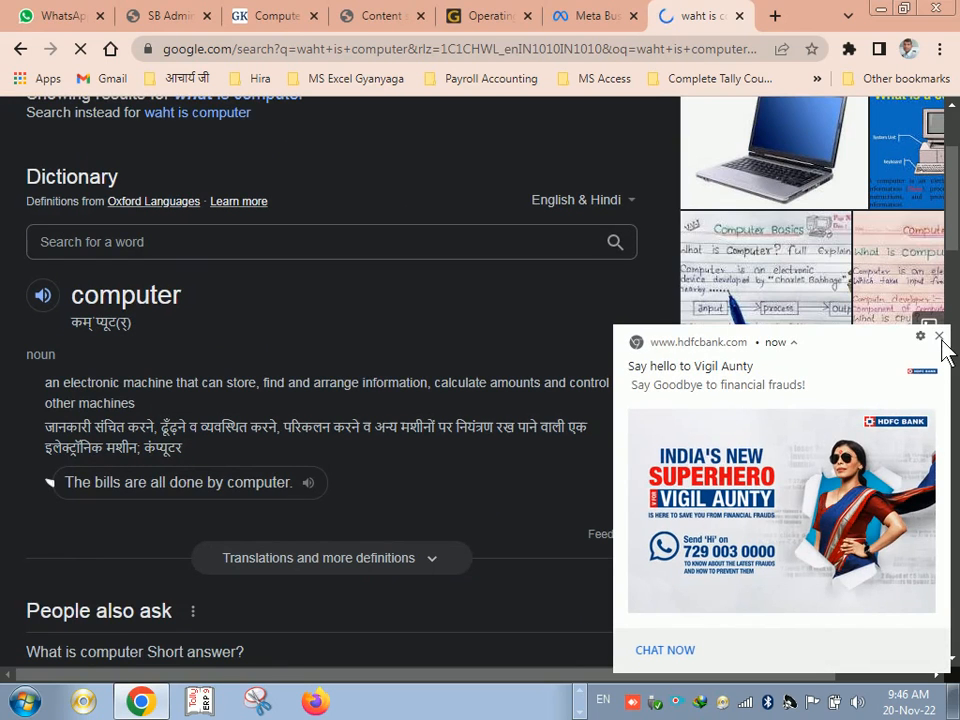
pyautogui.click(939, 338)
pyautogui.scroll(-1, 707, 444)
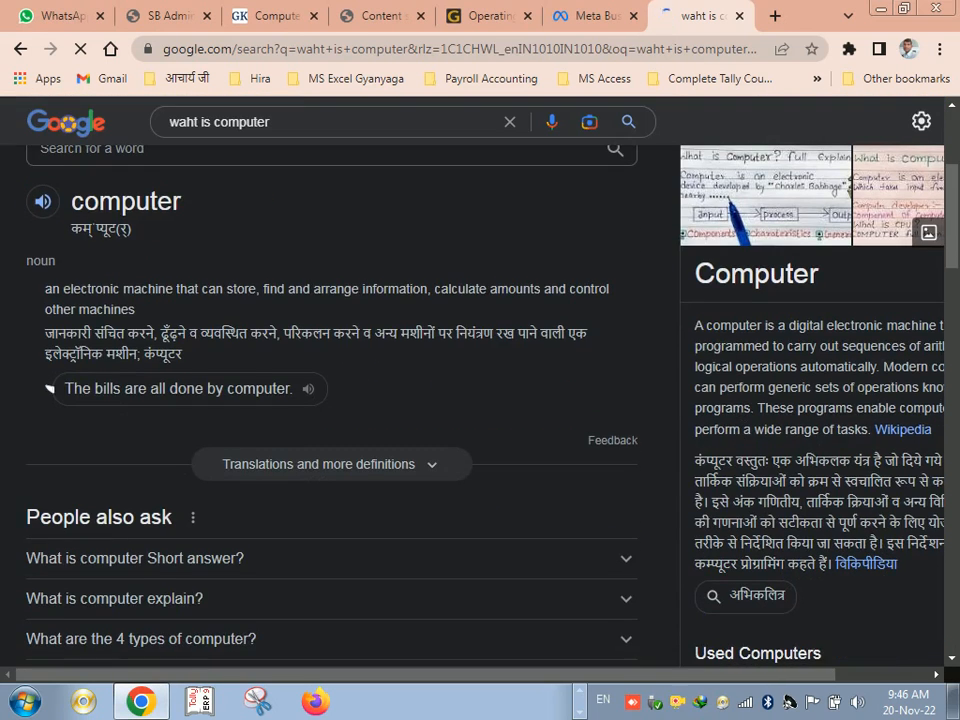
pyautogui.moveTo(757, 673); pyautogui.dragTo(823, 694)
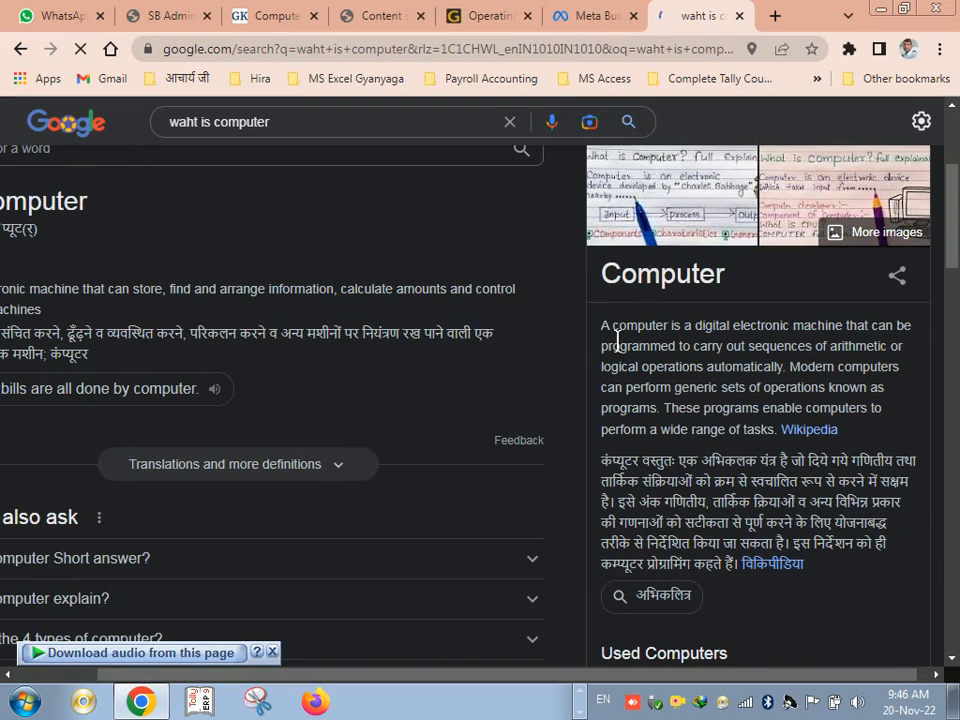
pyautogui.moveTo(601, 326); pyautogui.dragTo(894, 426)
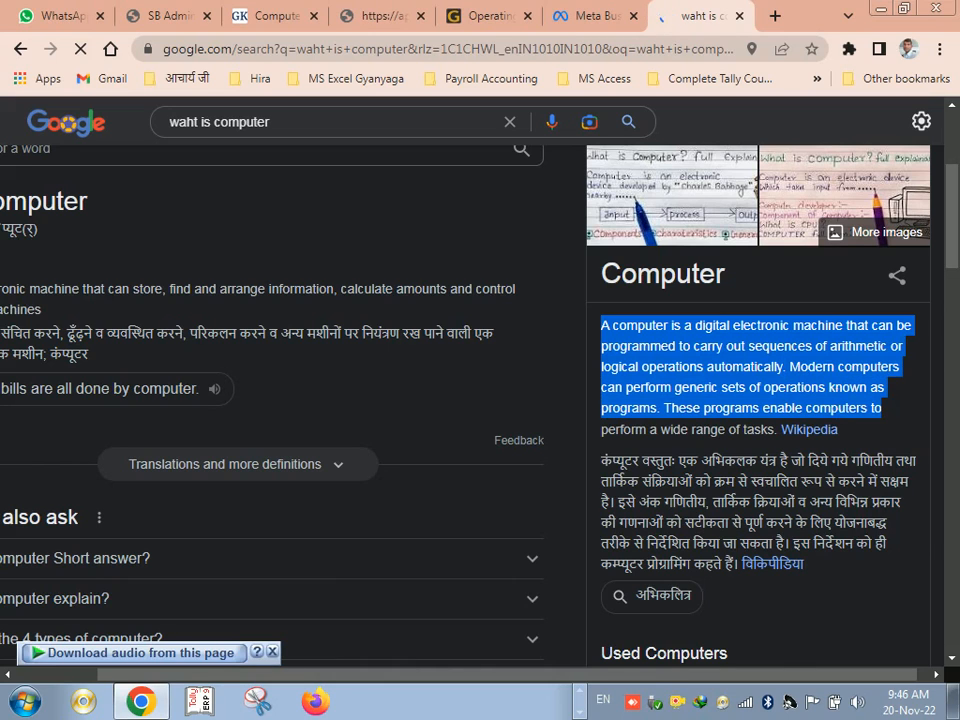
pyautogui.rightClick(830, 386)
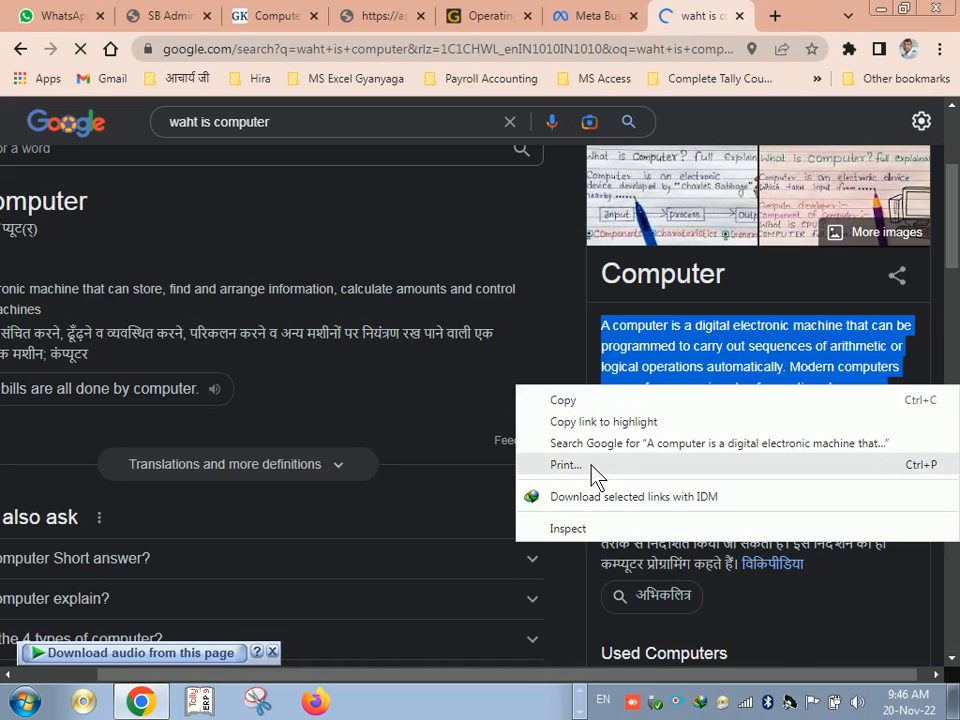
pyautogui.click(602, 401)
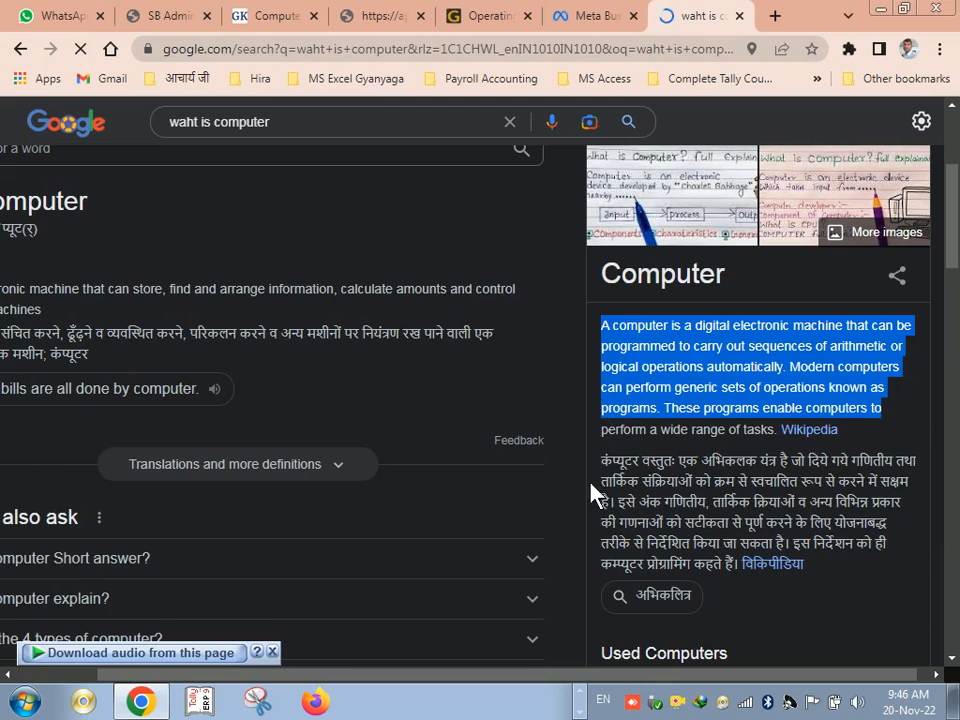
# Switch back to Excel and try to paste the copied definition into the merged cell K23:K30
pyautogui.click(581, 700)
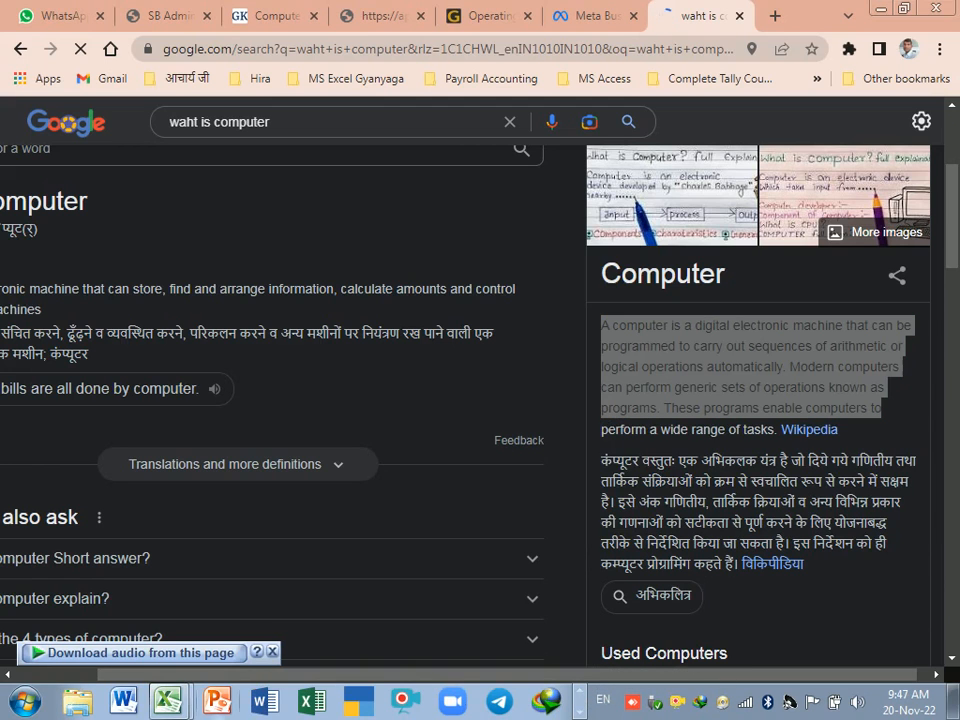
pyautogui.click(166, 626)
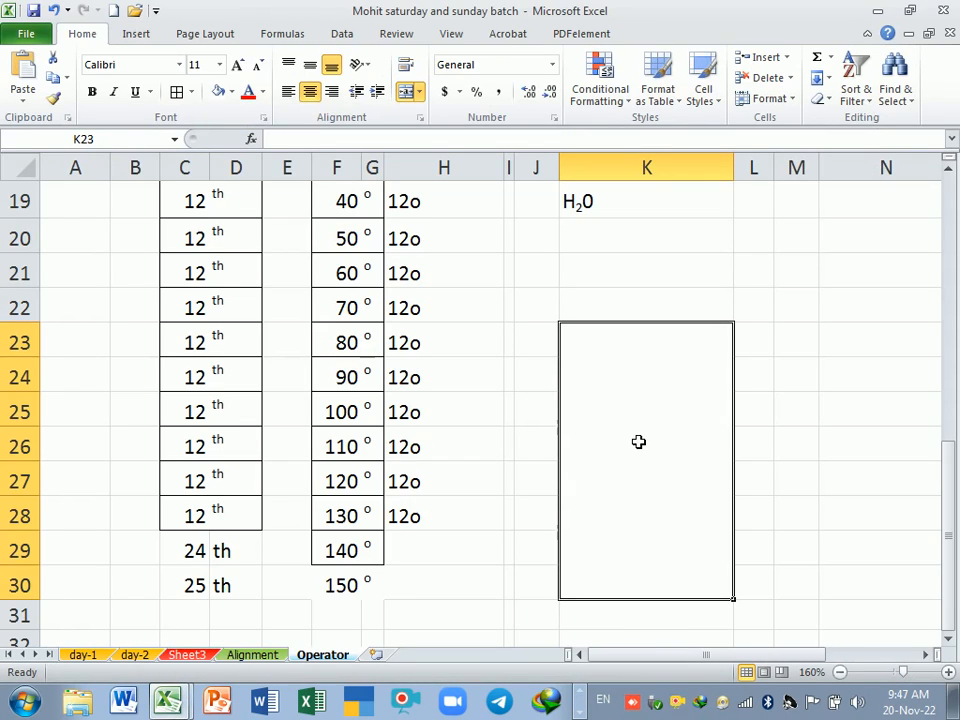
pyautogui.hotkey('ctrl', 'v')
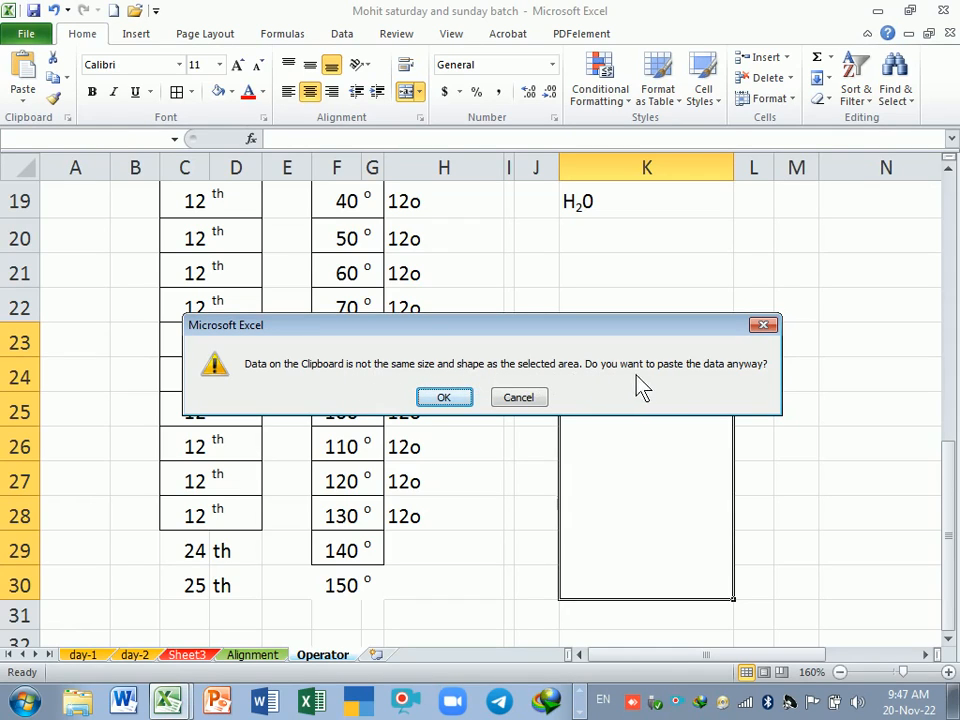
pyautogui.click(445, 400)
pyautogui.click(493, 410)
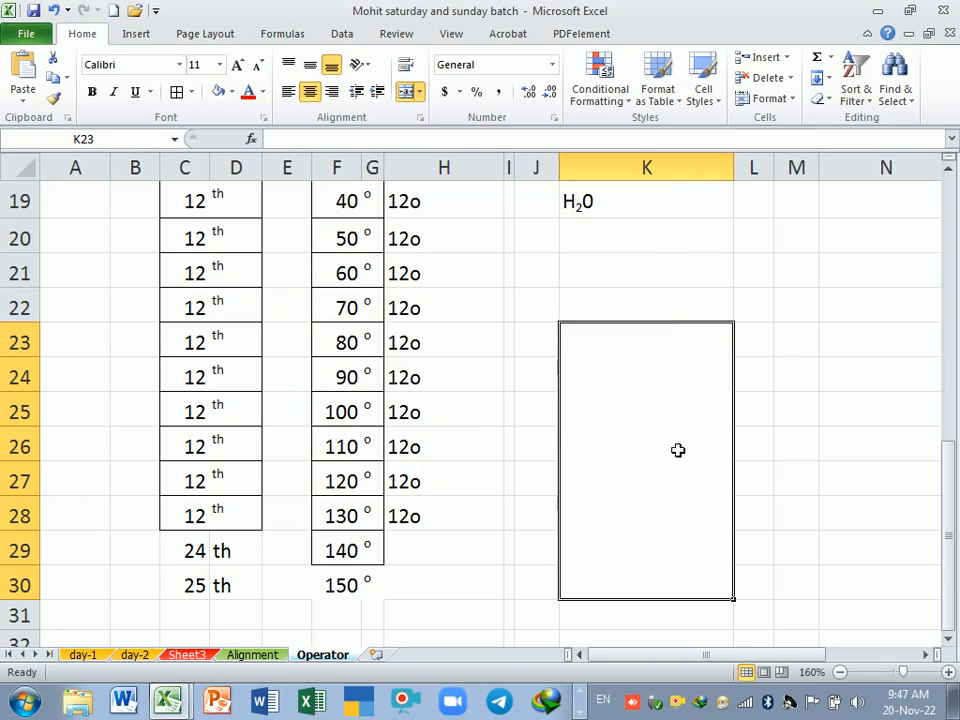
# Copy cell U7, containing the wrapped text starting with "the computer", on the Alignment sheet
pyautogui.click(268, 662)
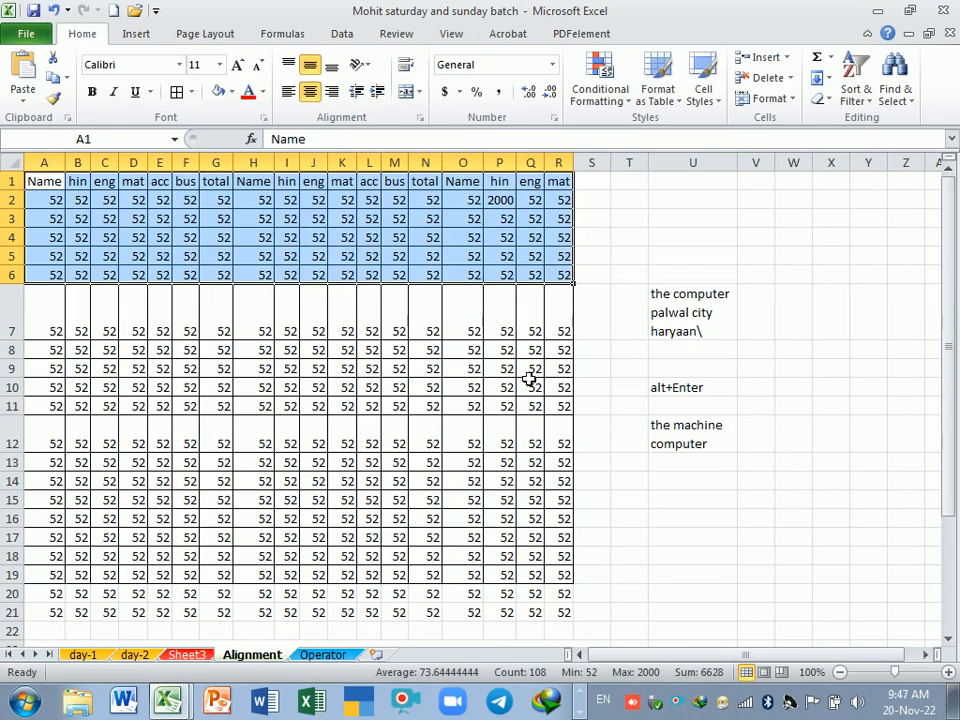
pyautogui.click(684, 327)
pyautogui.hotkey('ctrl', 'c')
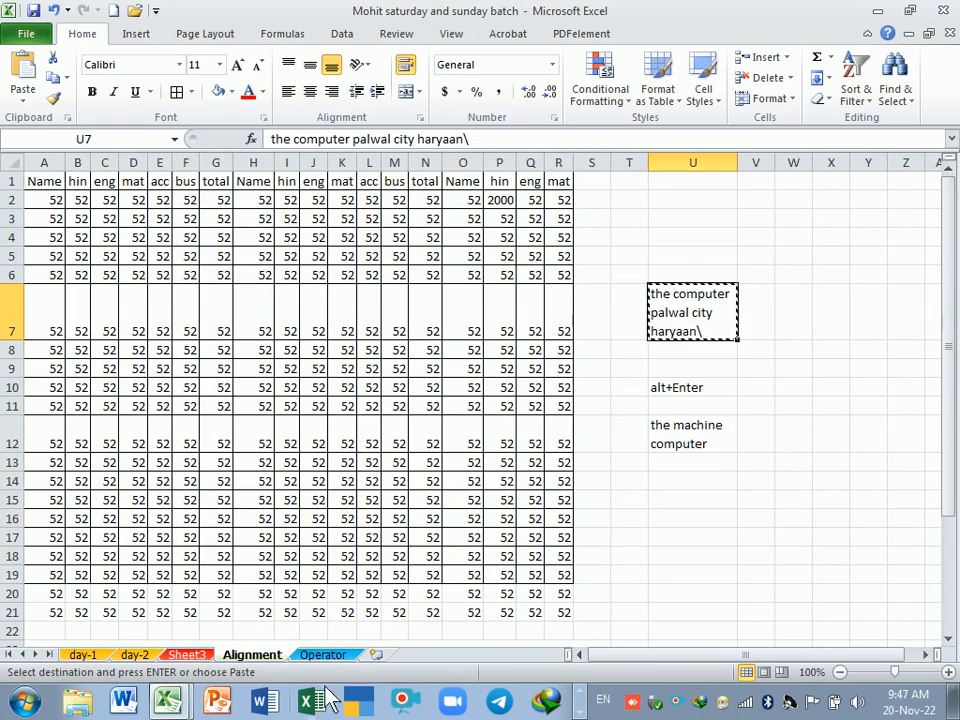
# Paste the copied text into the merged cell K23:K30 on the Operator sheet and wrap it within the cell
pyautogui.click(322, 654)
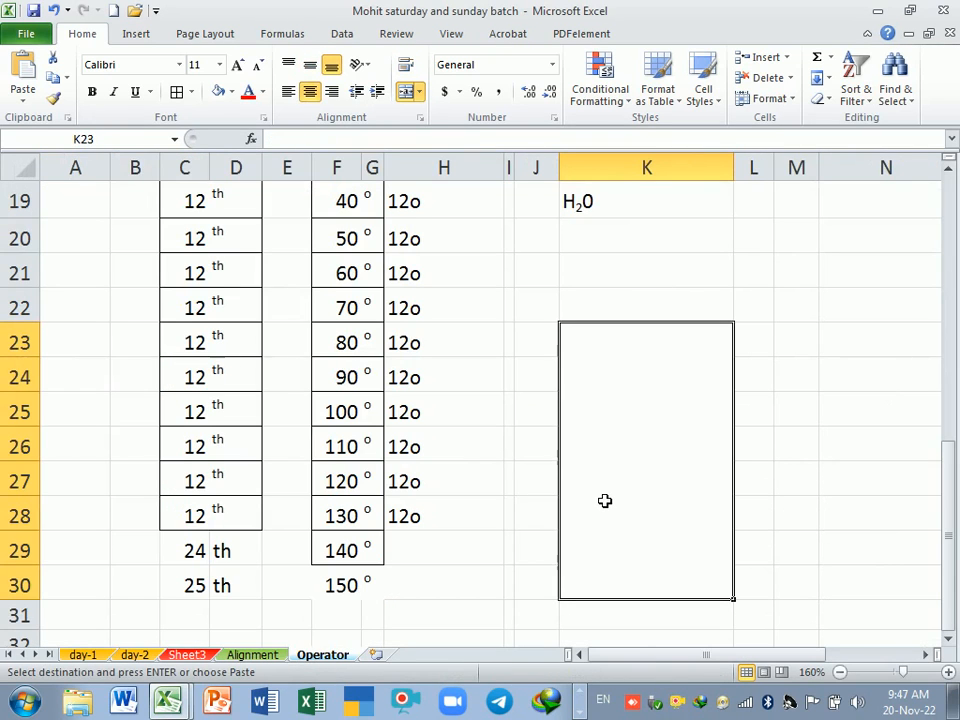
pyautogui.hotkey('ctrl', 'v')
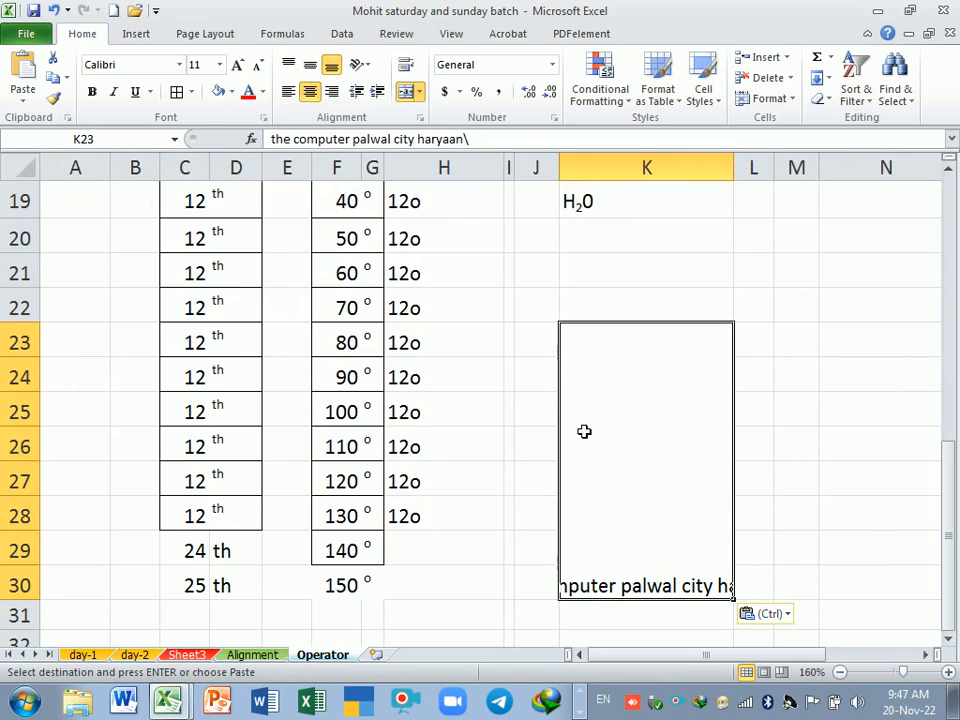
pyautogui.click(406, 68)
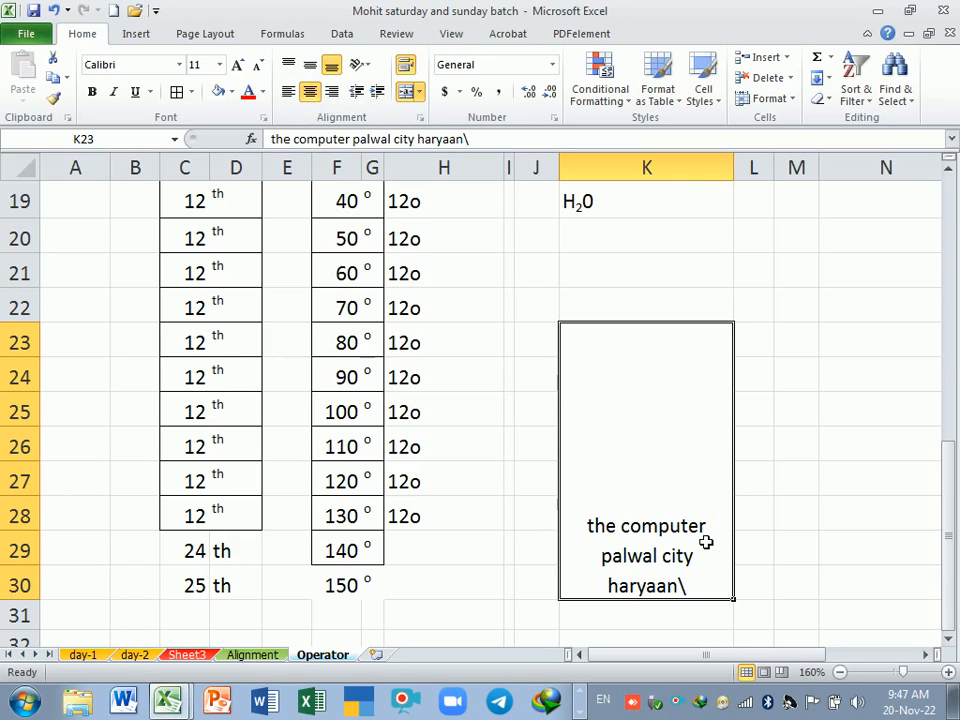
# Delete the pasted text from the merged cell K23:K30
pyautogui.press('Delete')
pyautogui.doubleClick(645, 432)
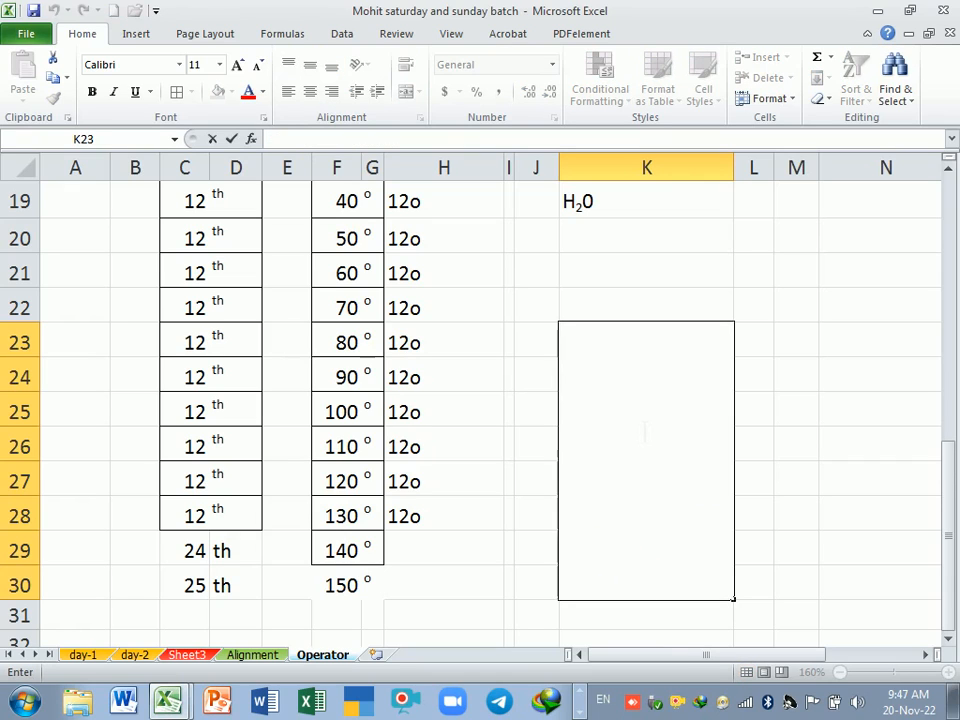
pyautogui.click(842, 619)
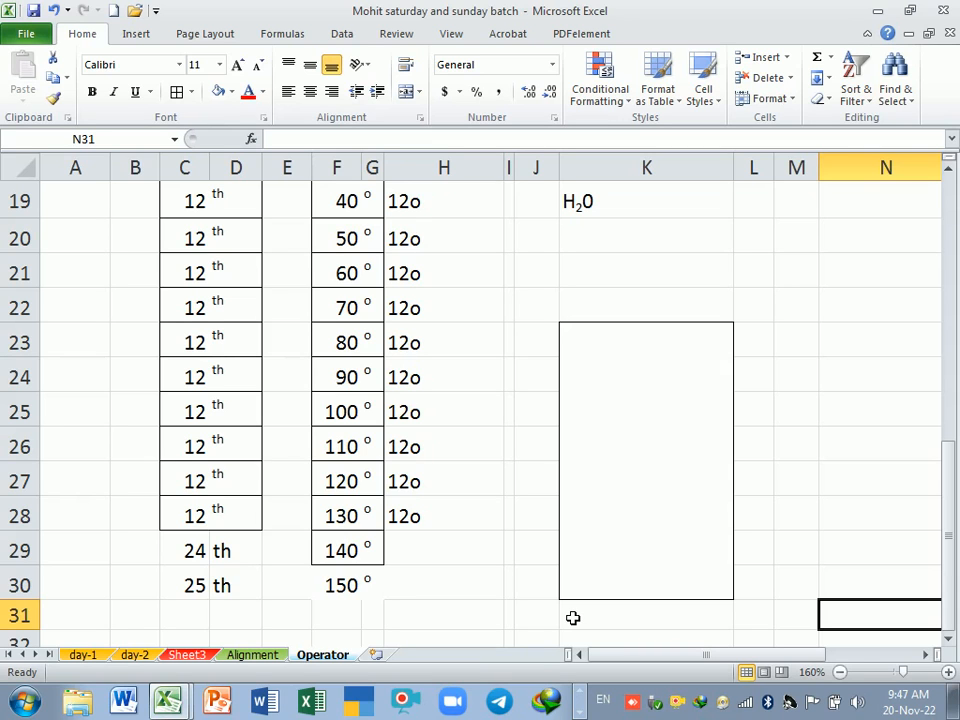
# Switch to Chrome, copy the highlighted English computer definition again, and return to Excel
pyautogui.hotkey('alt', 'Tab')
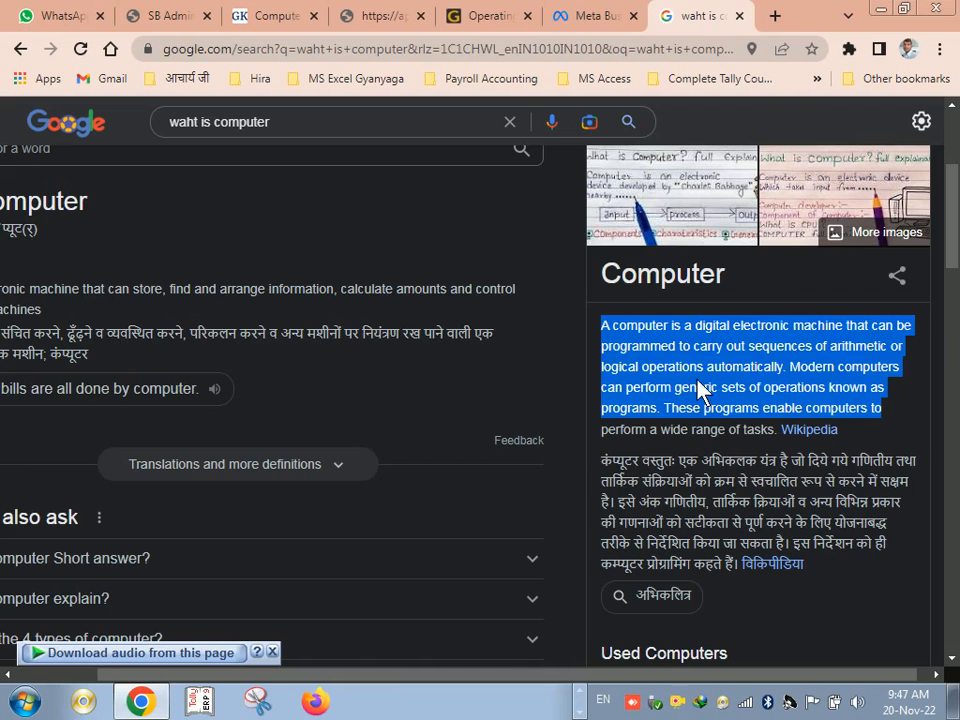
pyautogui.rightClick(709, 379)
pyautogui.click(640, 393)
pyautogui.hotkey('alt', 'Tab')
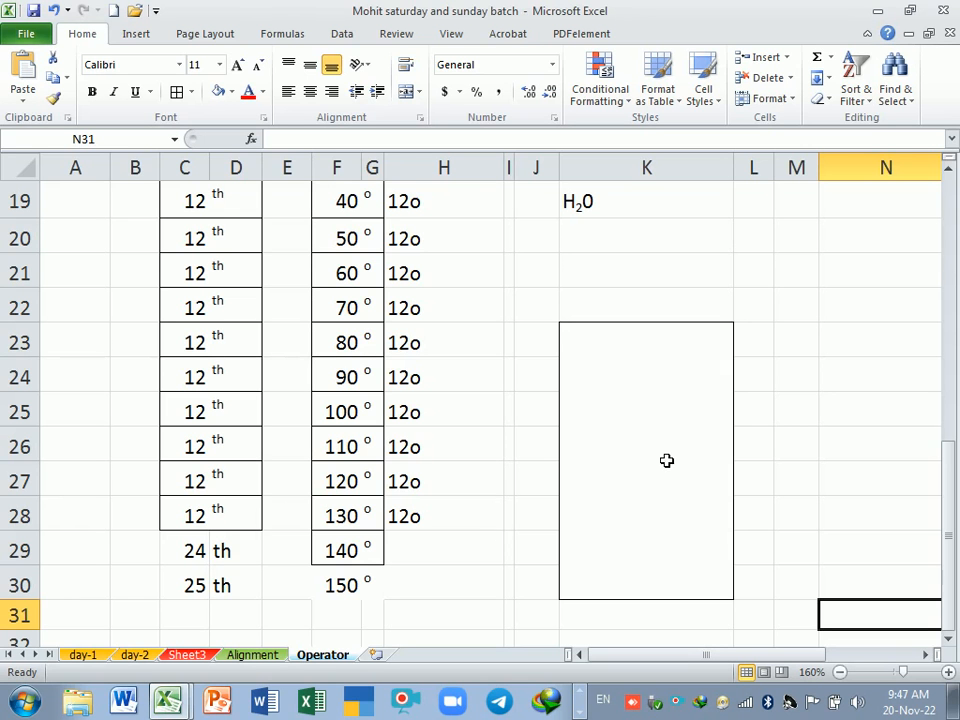
# Paste the computer definition as cell text inside the merged cell K23:K30, keeping the cell's own formatting
pyautogui.doubleClick(673, 411)
pyautogui.doubleClick(681, 420)
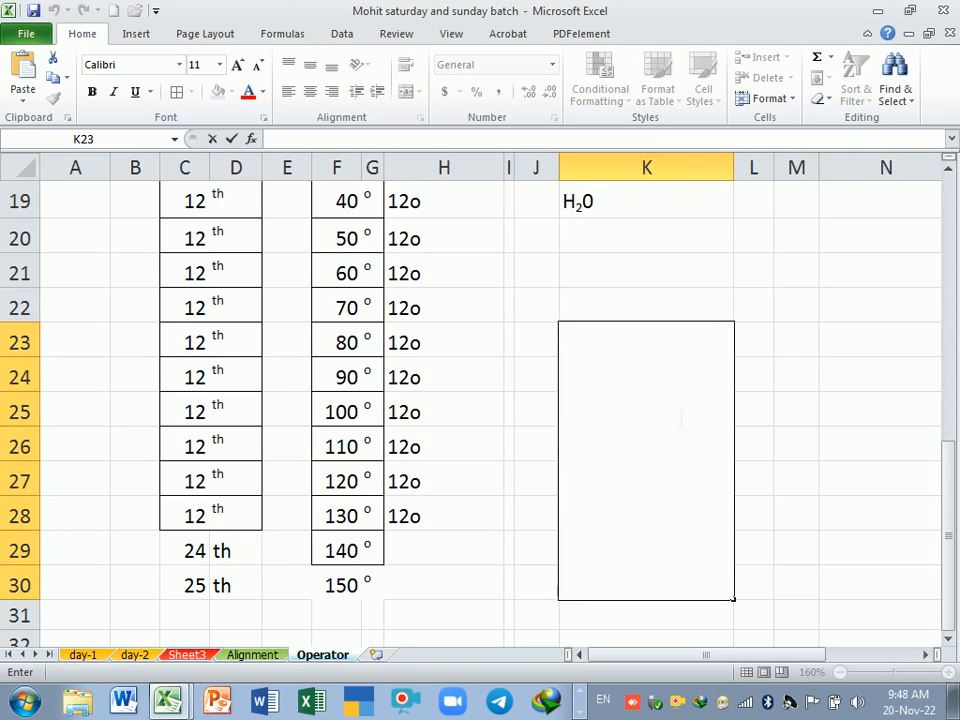
pyautogui.rightClick(677, 416)
pyautogui.click(714, 484)
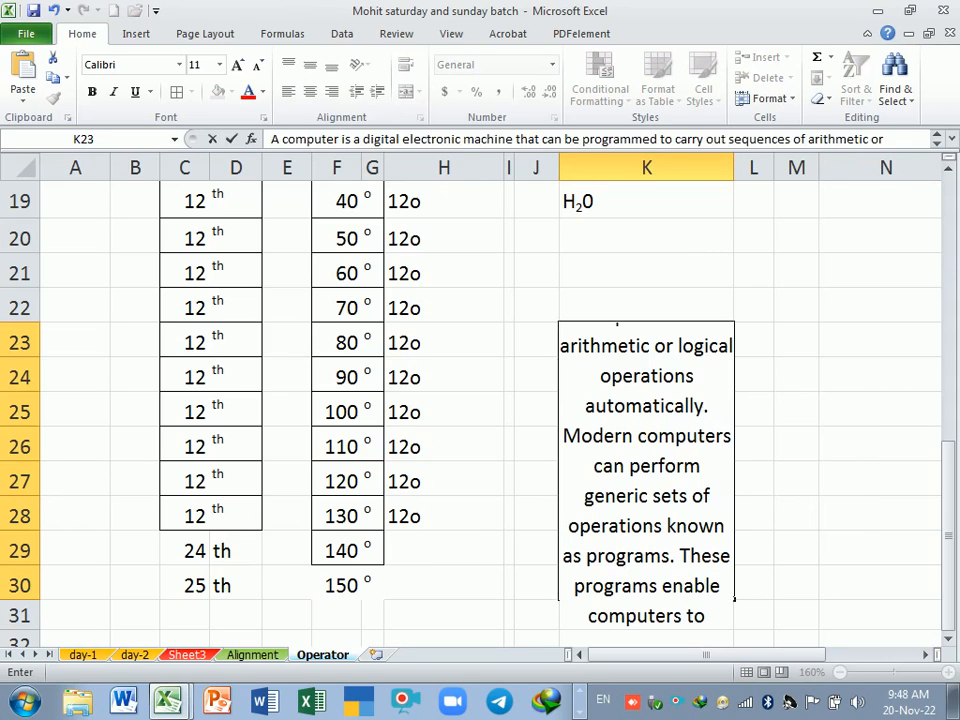
pyautogui.click(782, 494)
pyautogui.click(689, 464)
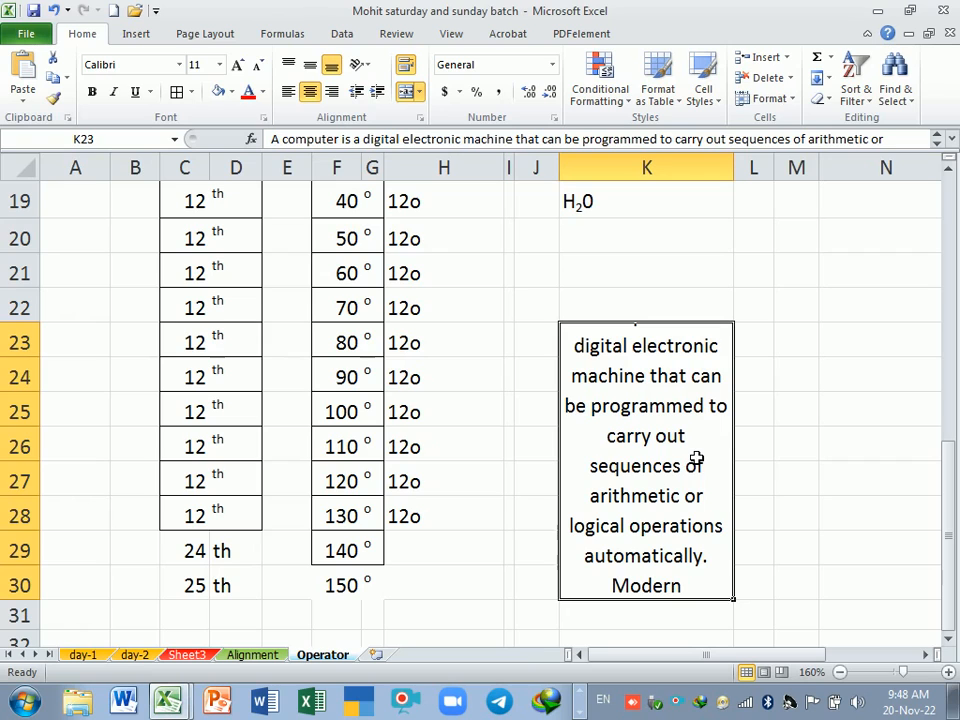
# Try pasting the copied definition directly into cell K34, and undo that paste
pyautogui.scroll(-2, 696, 458)
pyautogui.click(656, 497)
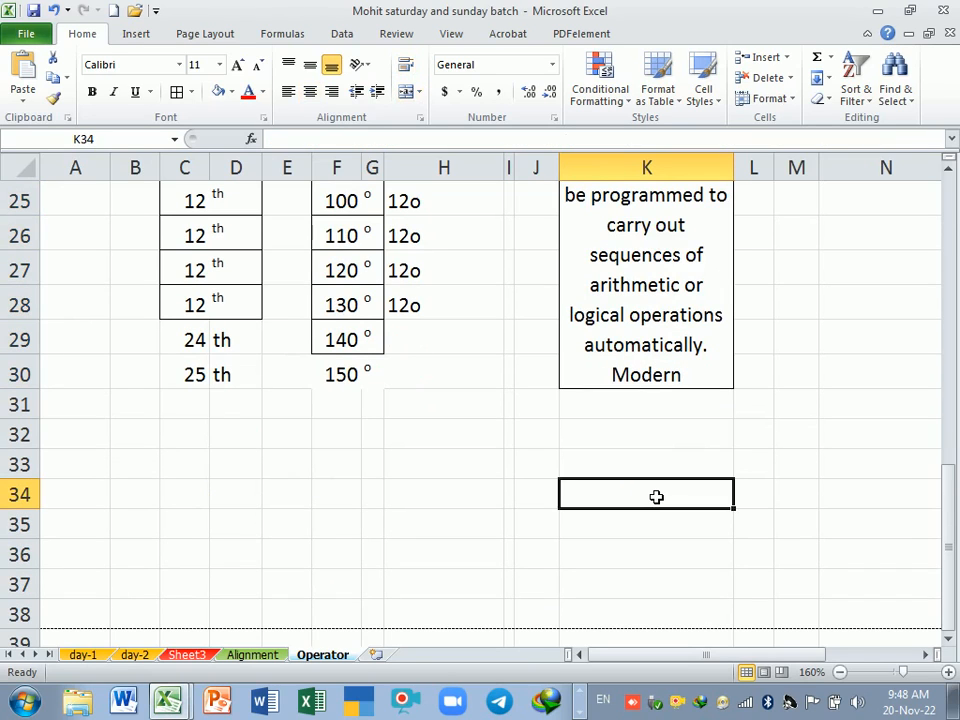
pyautogui.hotkey('ctrl', 'v')
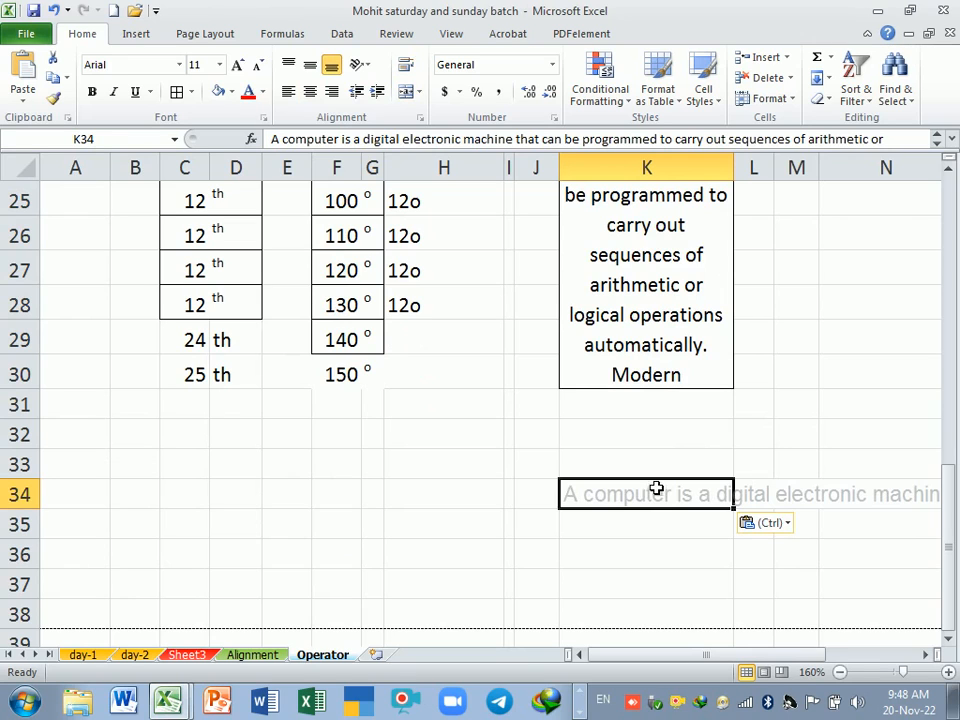
pyautogui.hotkey('ctrl', 'z')
pyautogui.scroll(2, 690, 321)
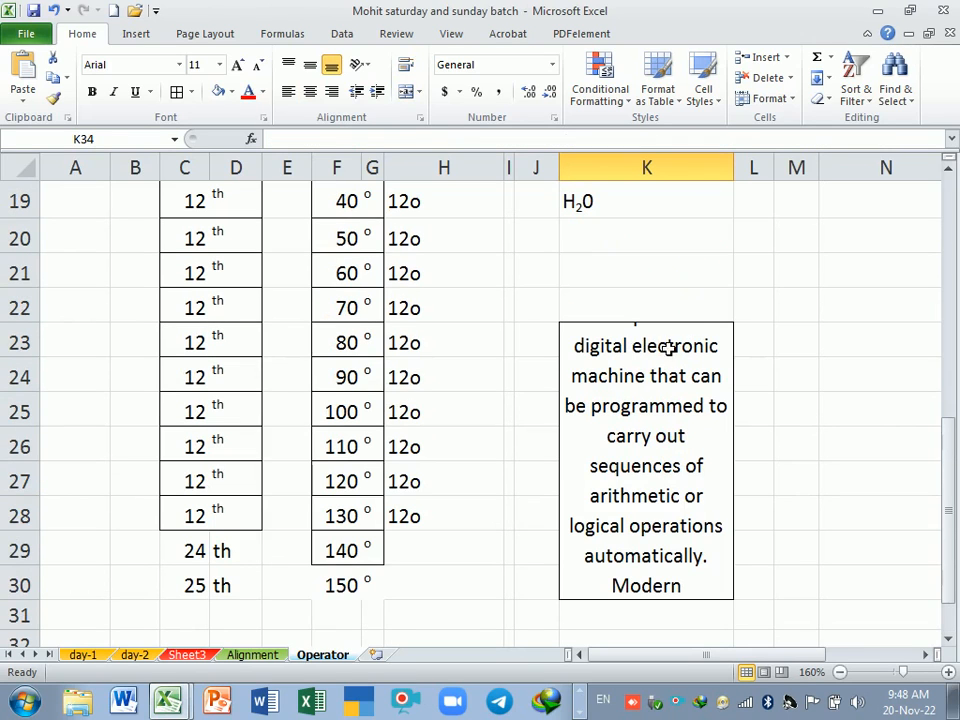
# Examine how much of the computer definition fits inside the merged cell K23:K30
pyautogui.click(611, 340)
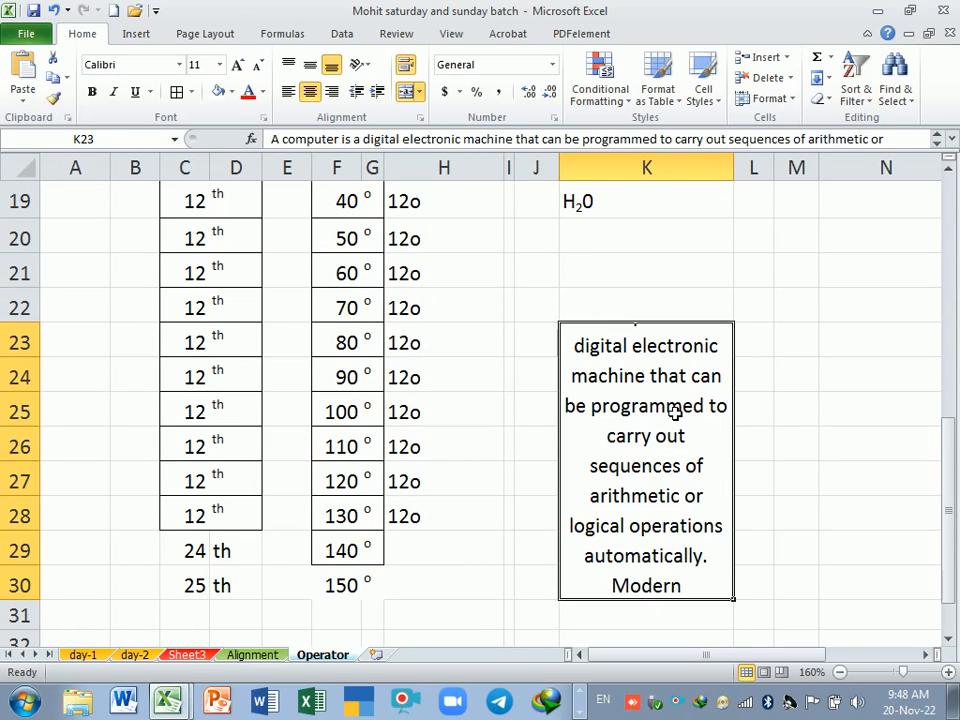
pyautogui.doubleClick(701, 585)
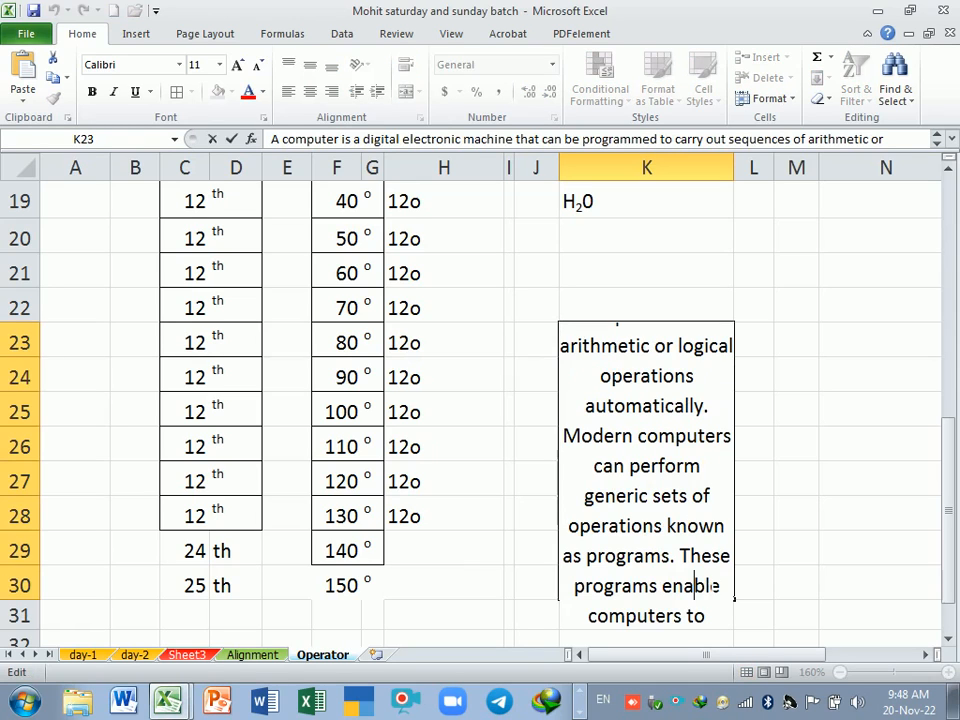
pyautogui.click(813, 492)
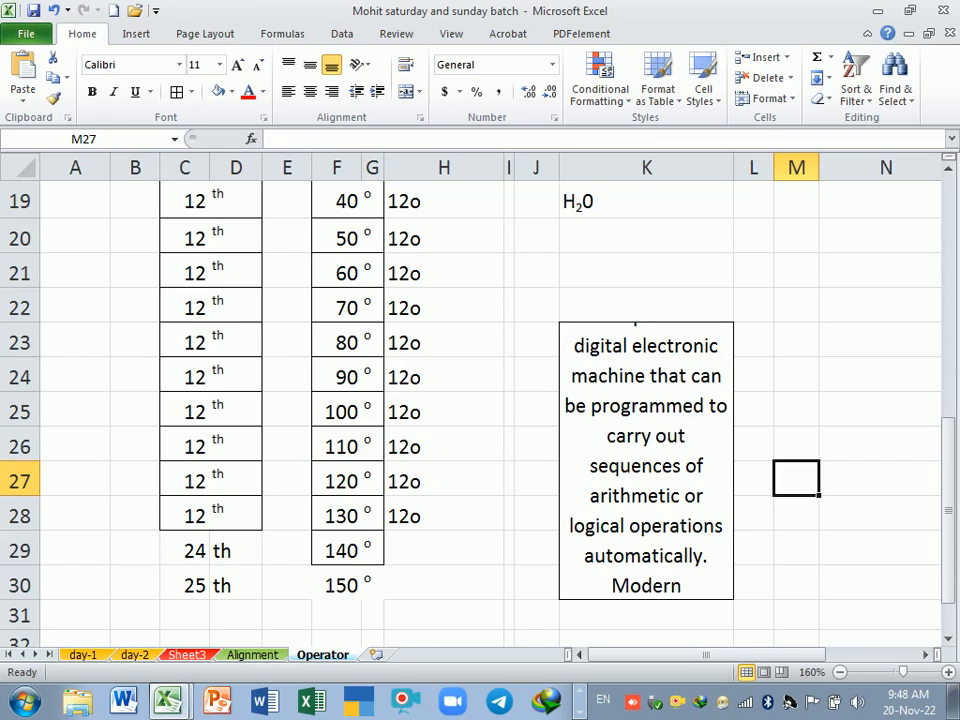
pyautogui.scroll(-1, 663, 541)
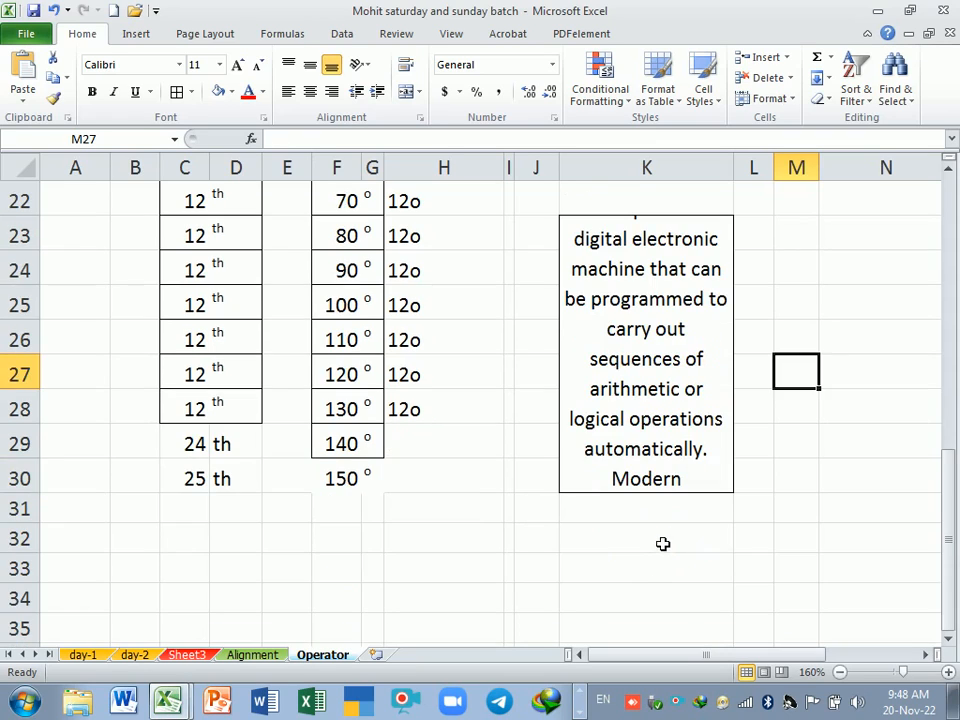
pyautogui.click(650, 567)
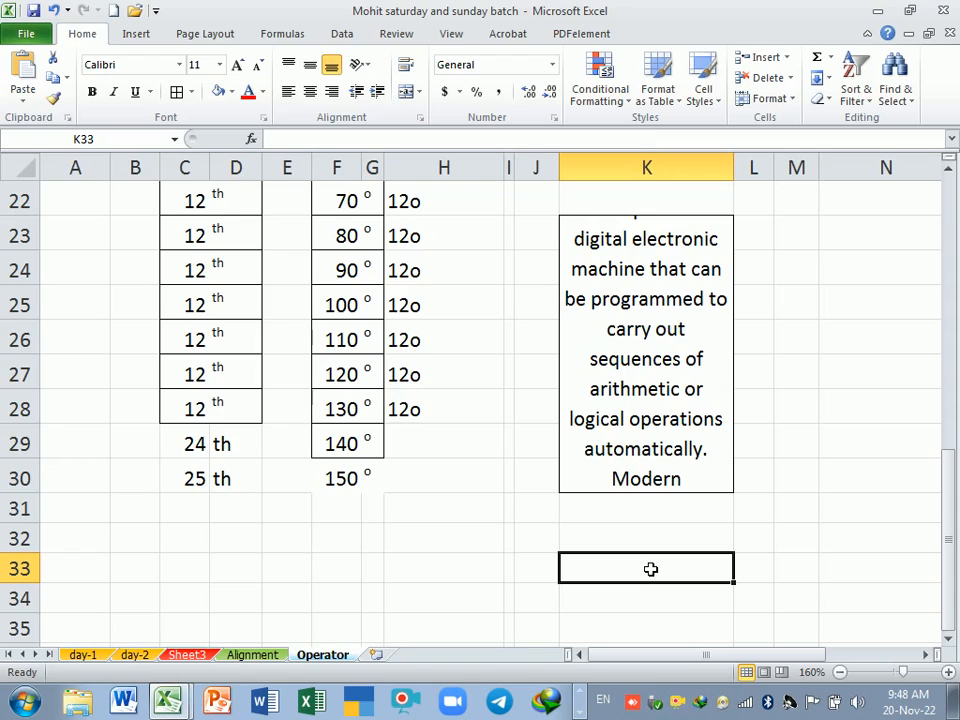
pyautogui.scroll(1, 668, 578)
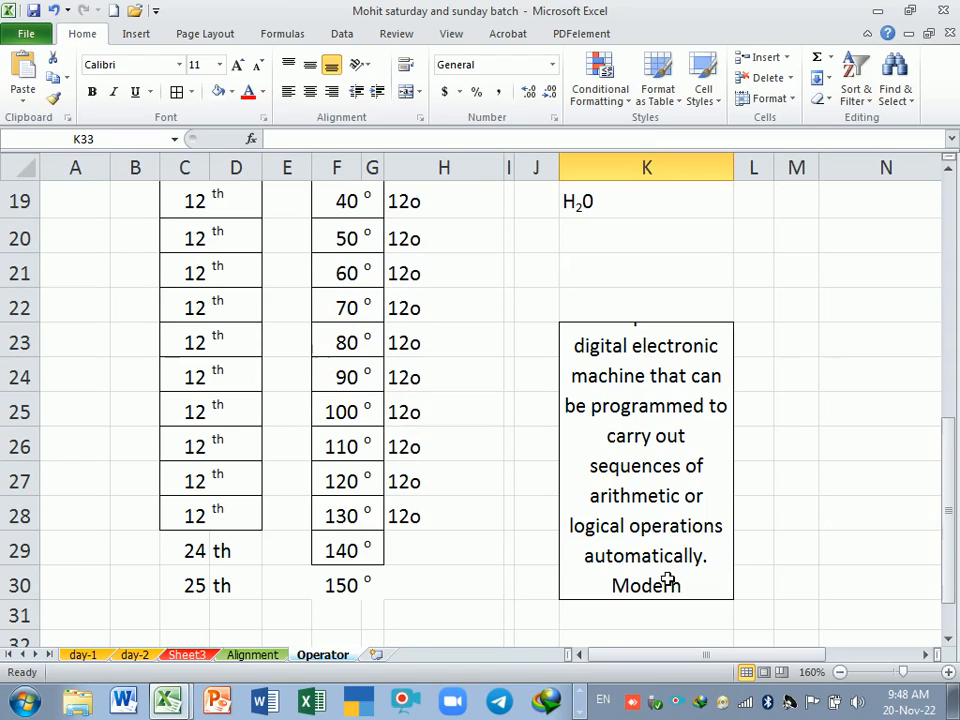
pyautogui.click(655, 390)
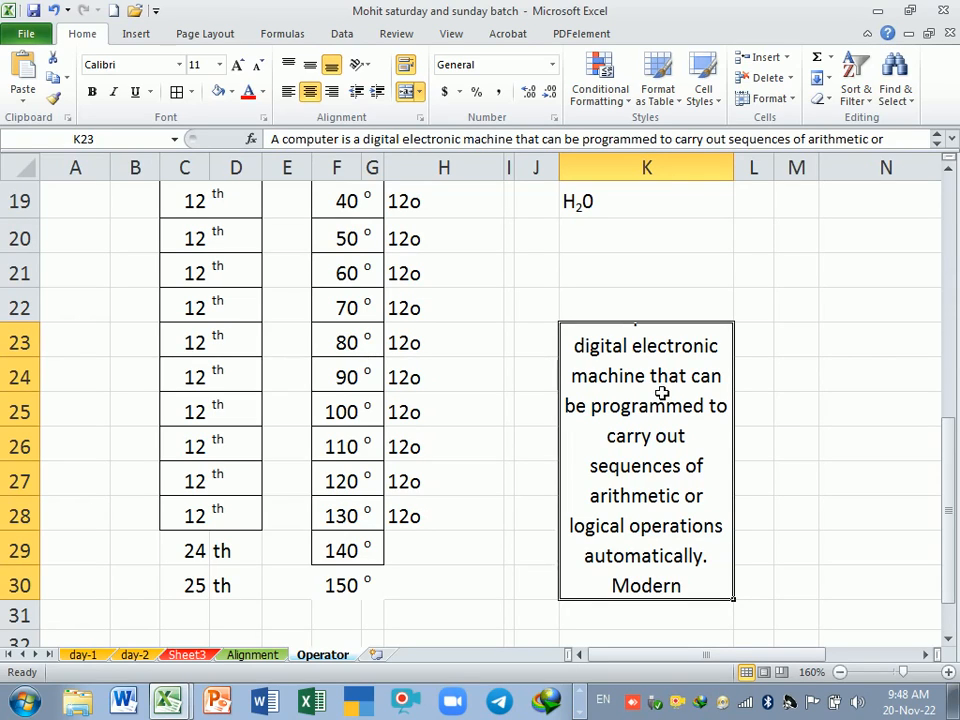
pyautogui.hotkey('ctrl', '1')
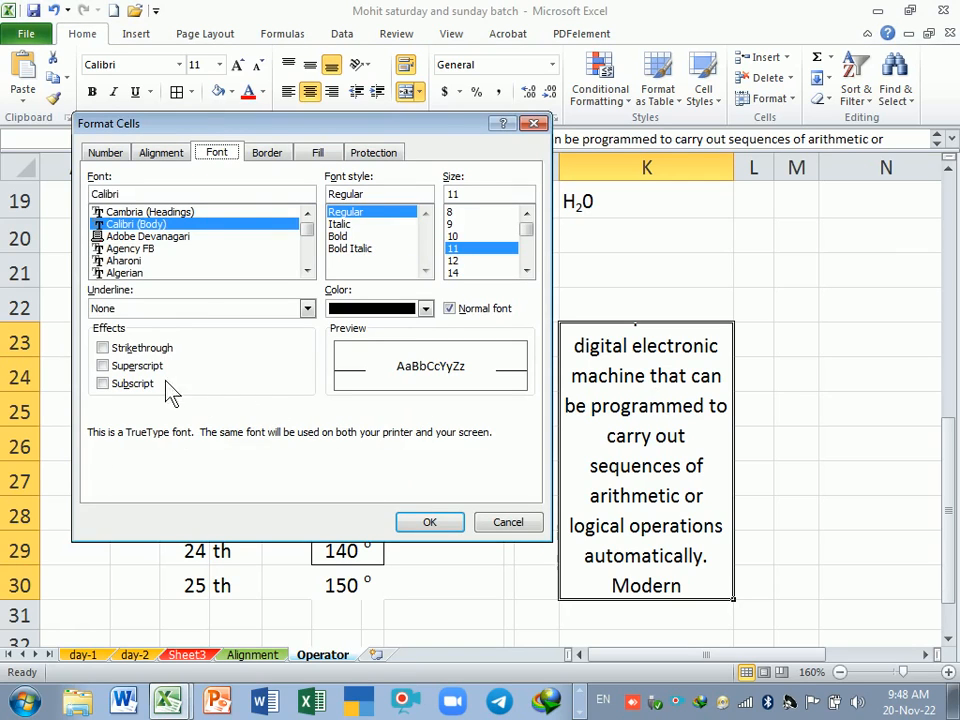
pyautogui.click(515, 522)
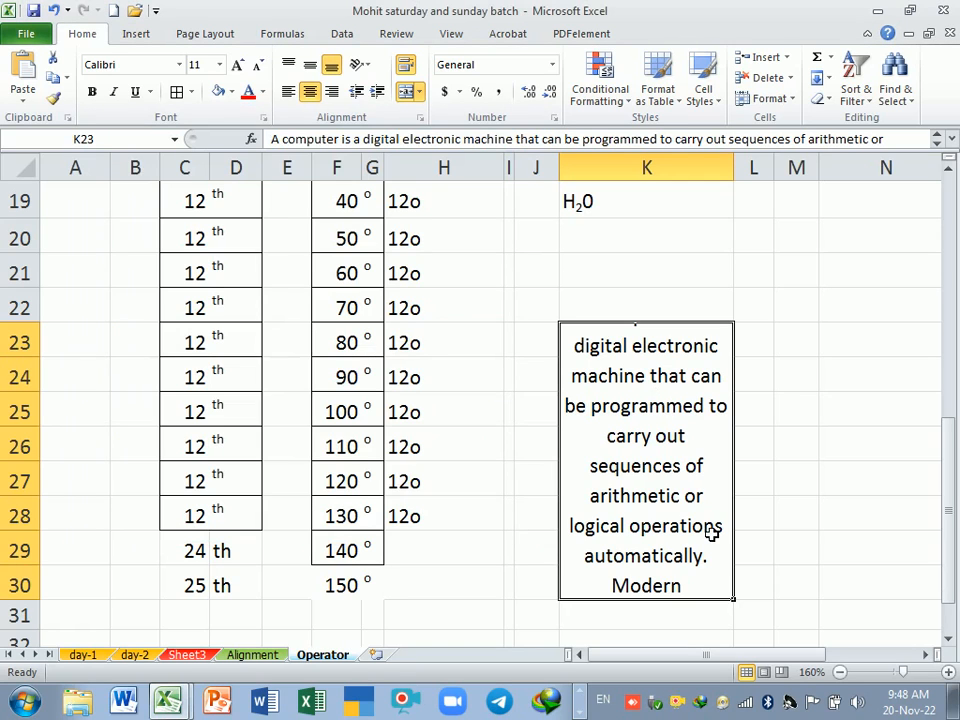
pyautogui.doubleClick(643, 495)
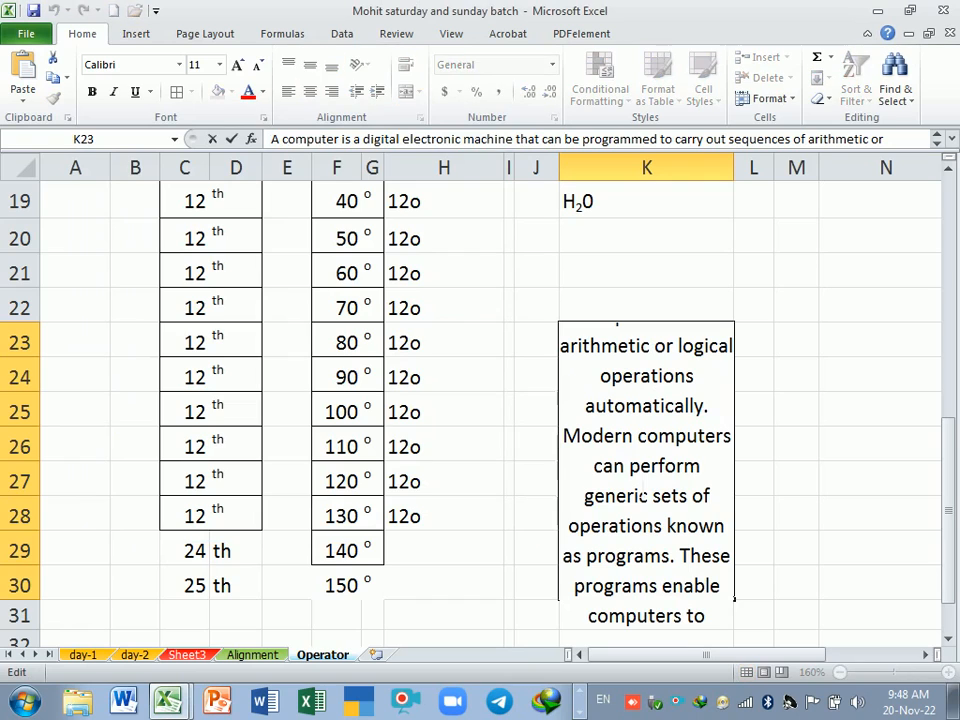
pyautogui.click(764, 482)
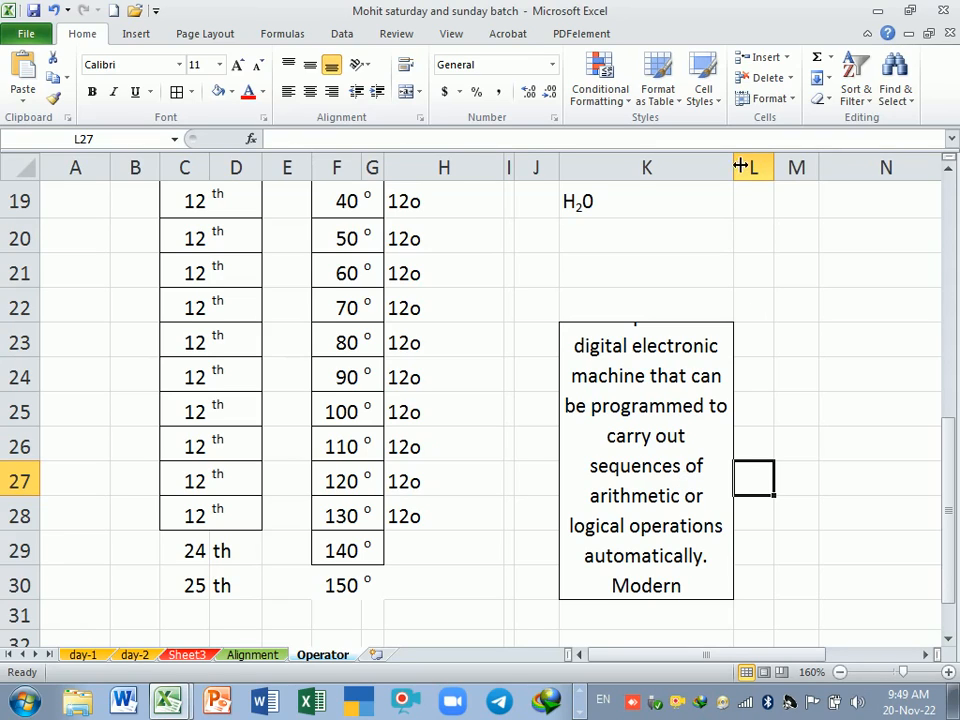
# Widen column K so that more of the definition fits in the merged cell
pyautogui.moveTo(737, 167); pyautogui.dragTo(768, 173)
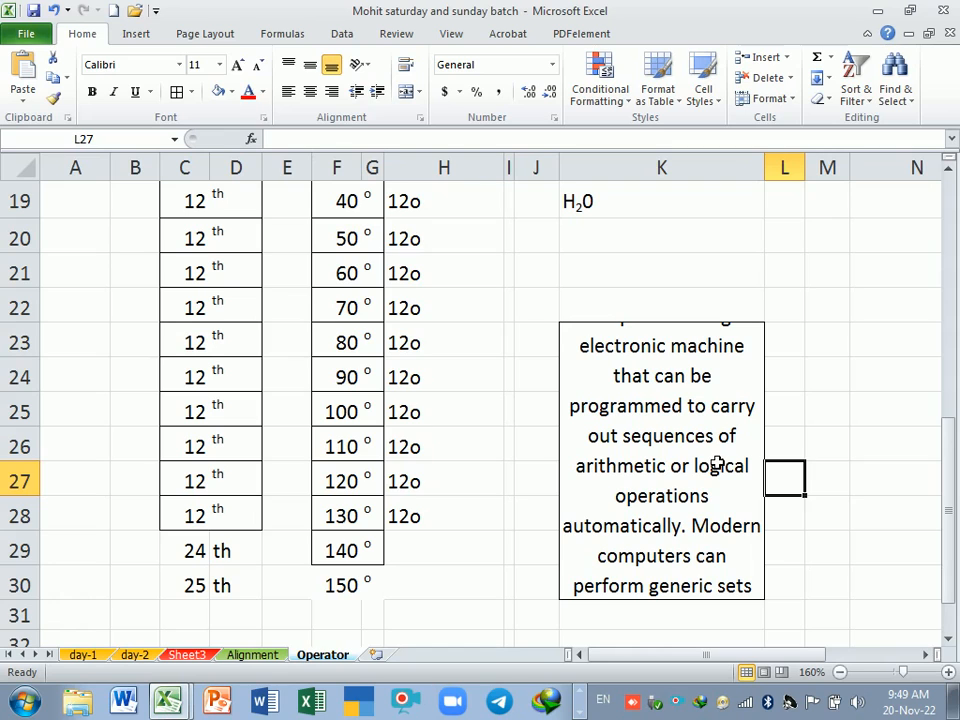
pyautogui.doubleClick(697, 436)
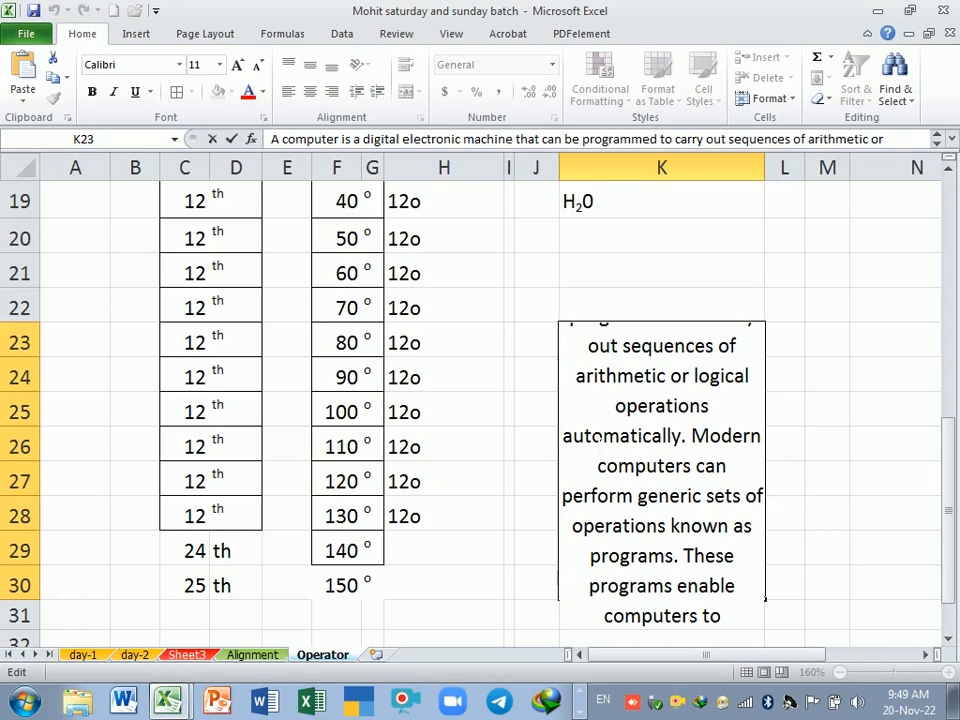
pyautogui.click(777, 178)
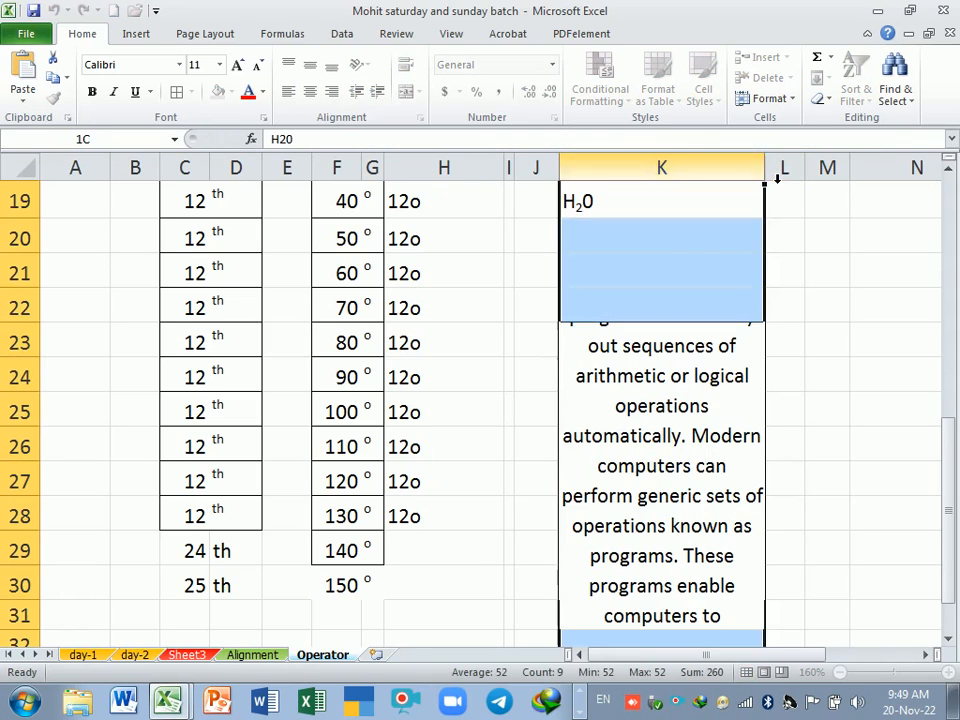
pyautogui.moveTo(766, 167); pyautogui.dragTo(784, 167)
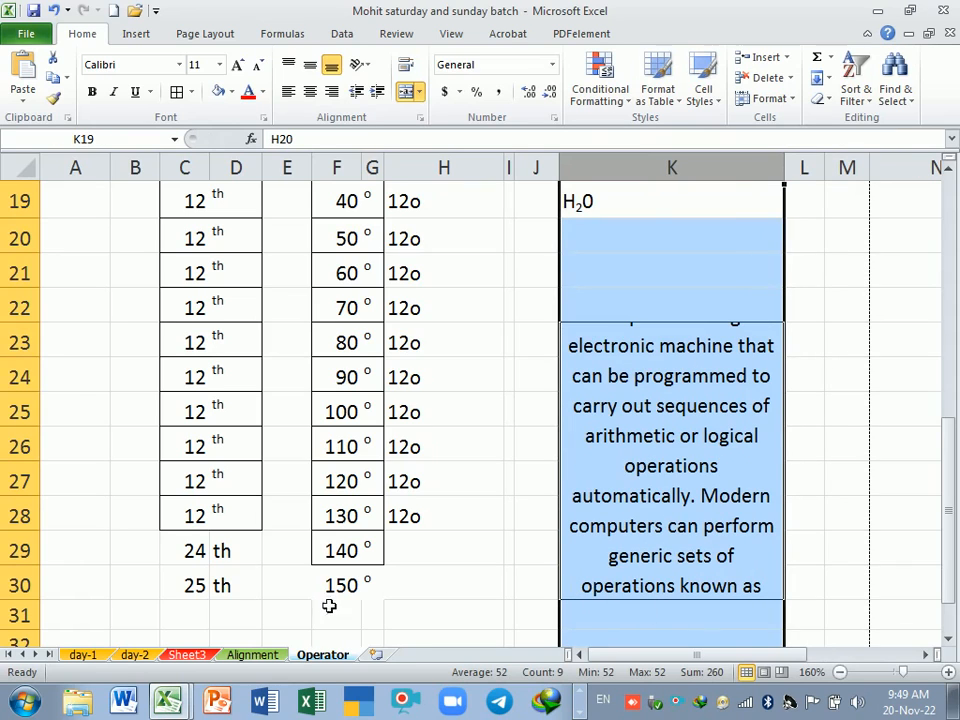
# Increase the height of row 30 to make the merged cell K23:K30 taller
pyautogui.click(22, 632)
pyautogui.click(568, 390)
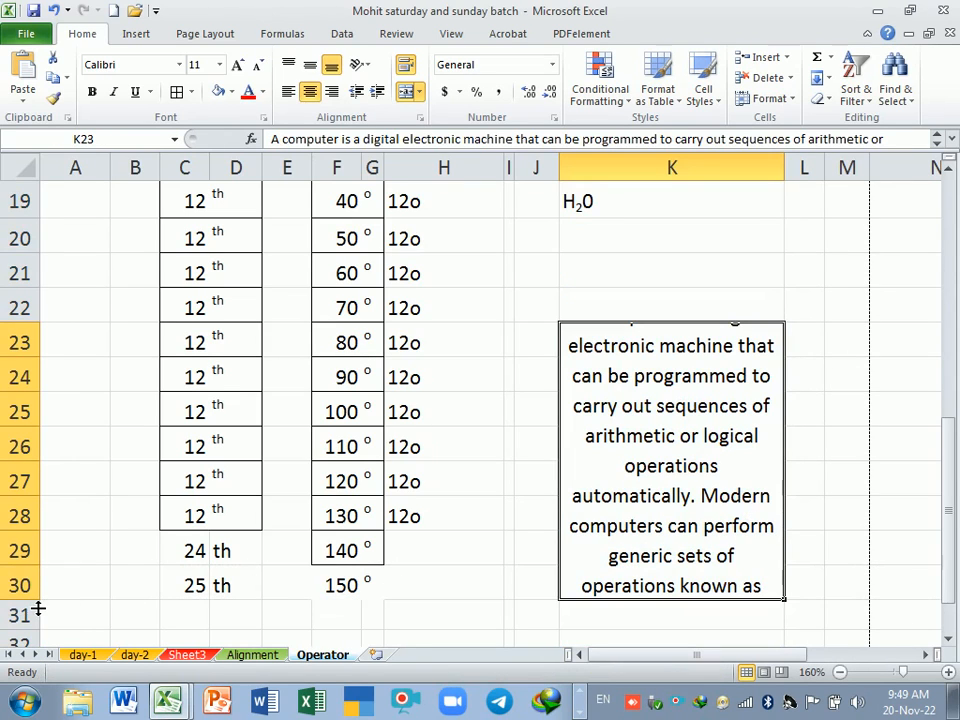
pyautogui.moveTo(38, 608); pyautogui.dragTo(41, 645)
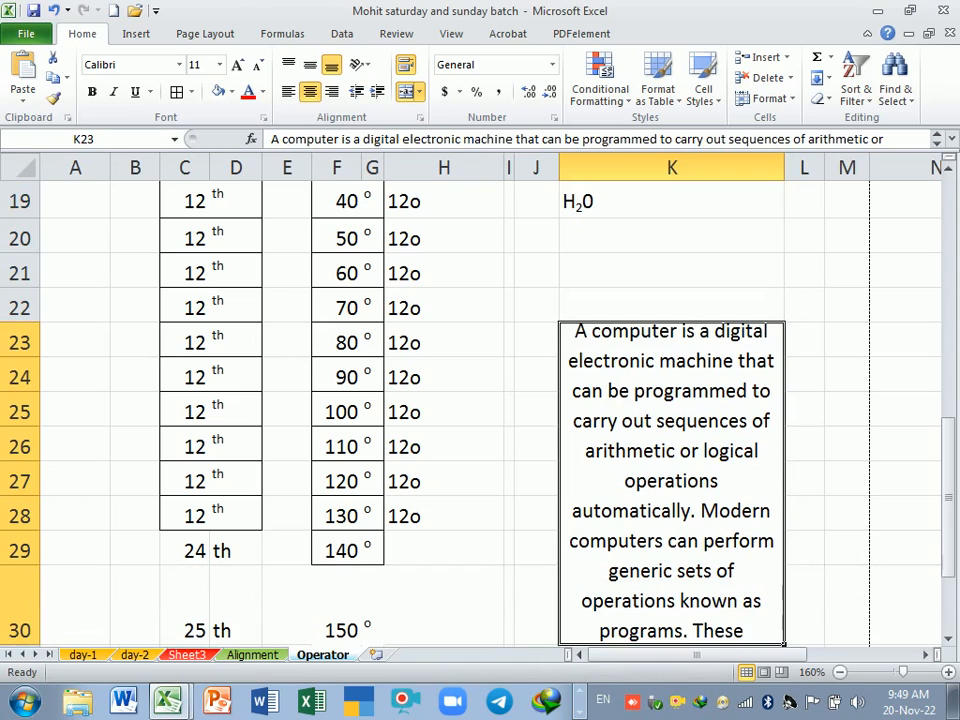
# Apply strikethrough only to the word "sequences" in the definition inside the merged cell
pyautogui.doubleClick(677, 428)
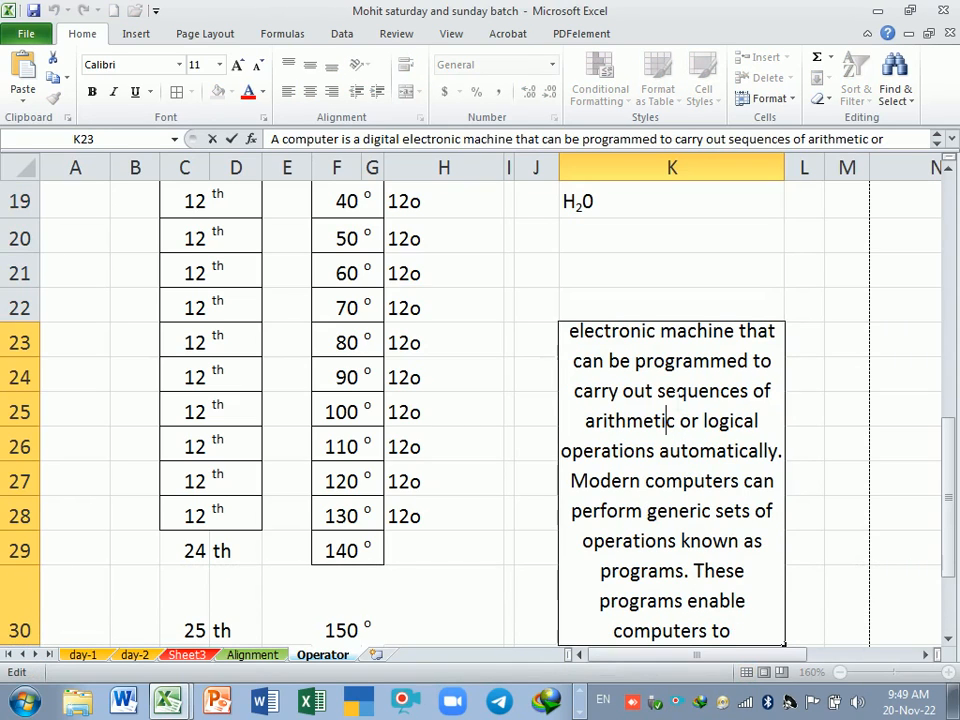
pyautogui.moveTo(658, 390); pyautogui.dragTo(748, 390)
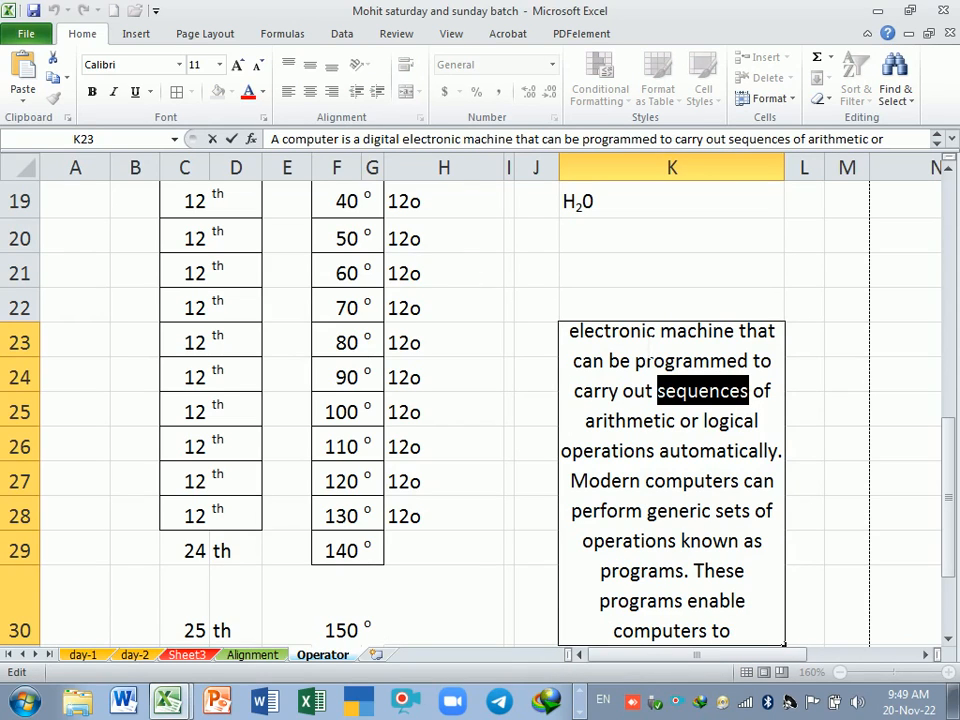
pyautogui.hotkey('ctrl', '1')
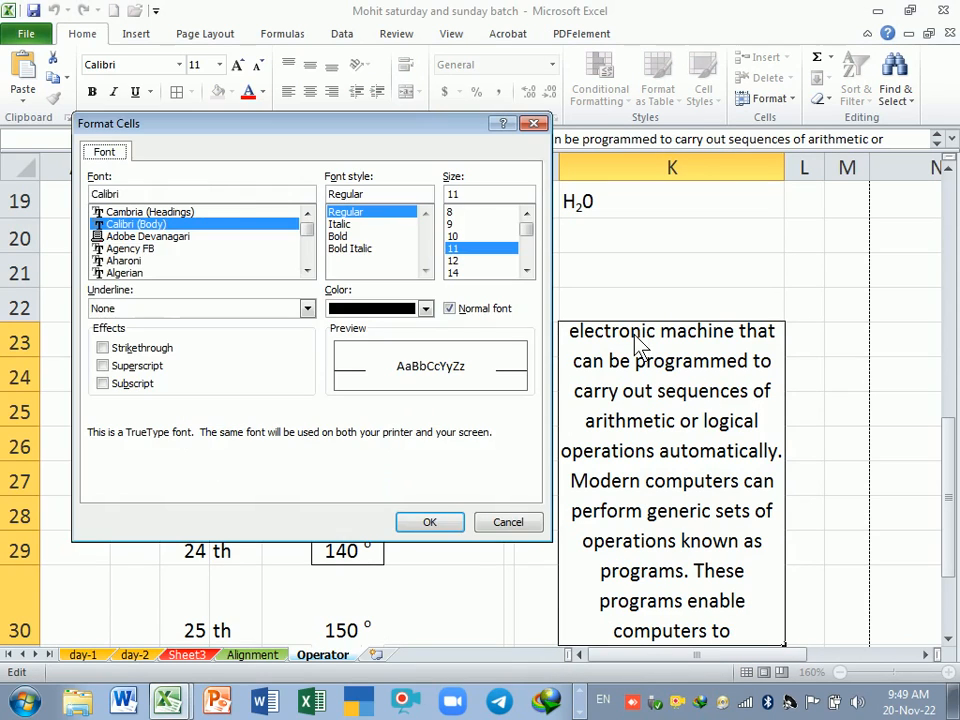
pyautogui.click(108, 348)
pyautogui.click(436, 522)
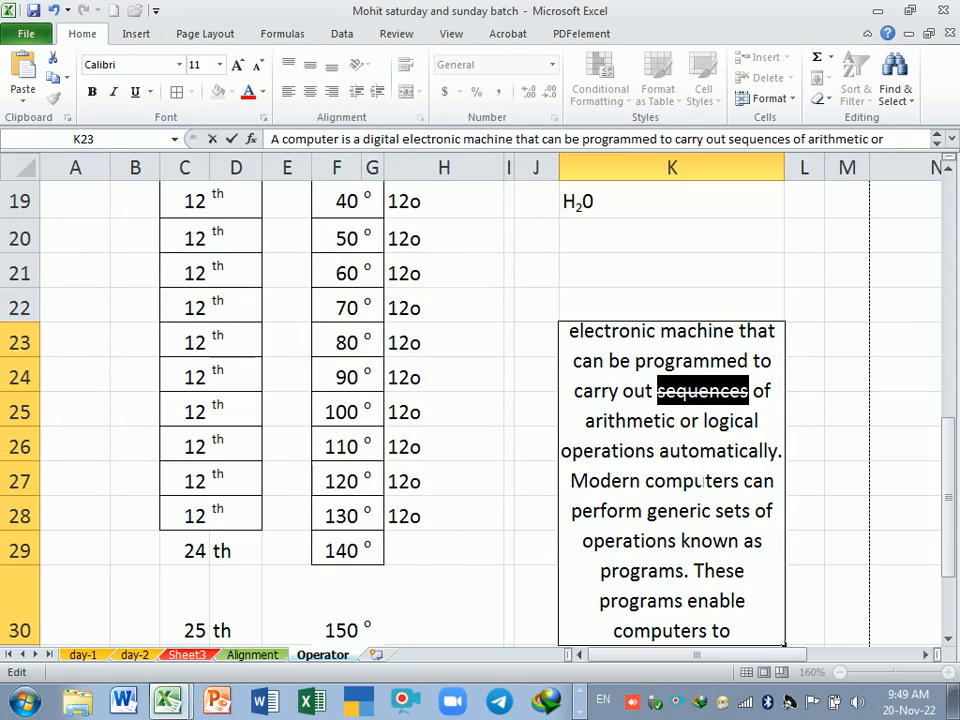
pyautogui.click(702, 481)
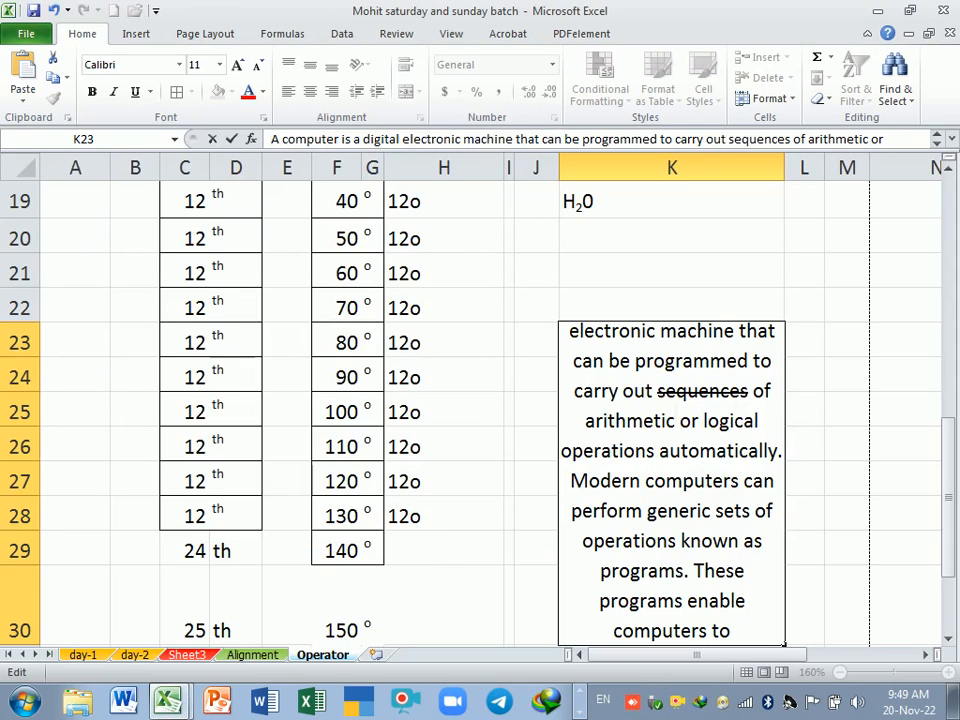
# Color the struck-through word "sequences" red in the computer definition inside the merged cell
pyautogui.moveTo(657, 391); pyautogui.dragTo(748, 391)
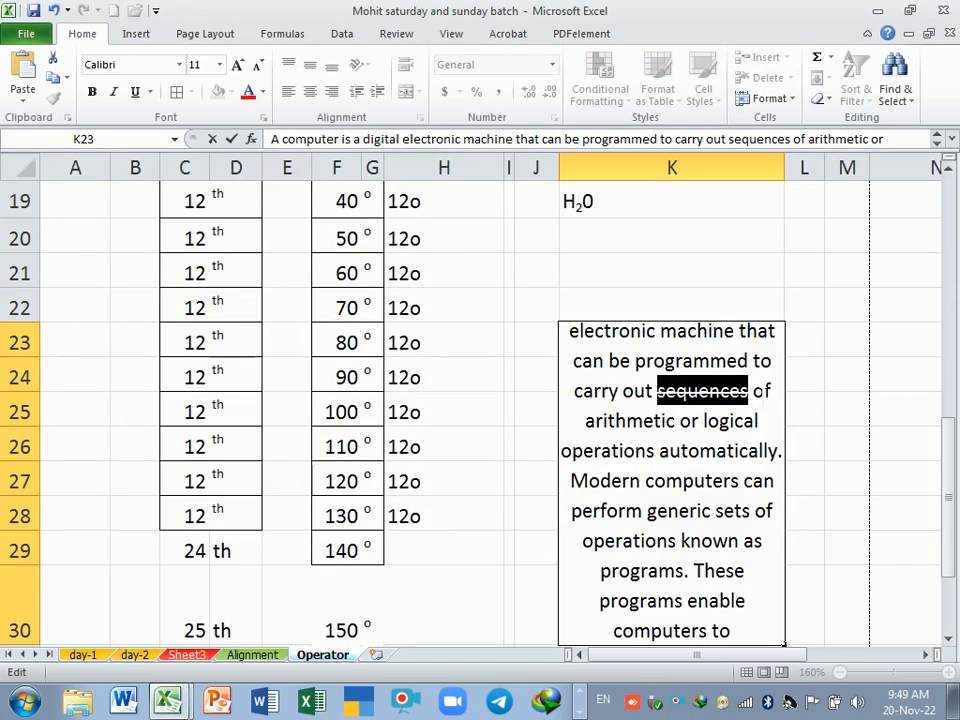
pyautogui.click(249, 92)
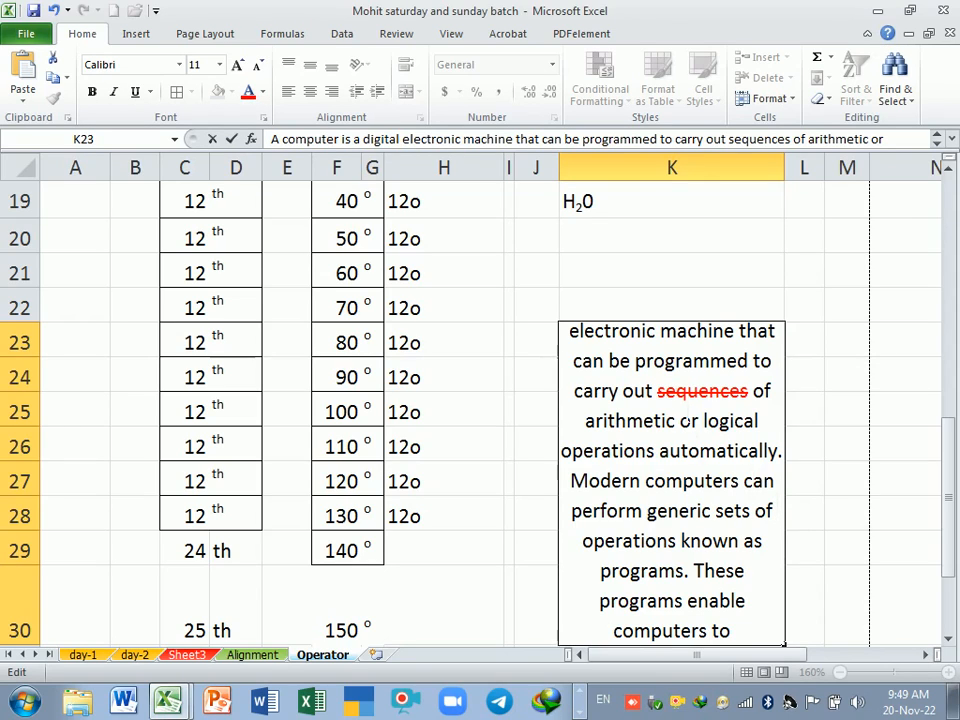
pyautogui.moveTo(657, 391); pyautogui.dragTo(748, 391)
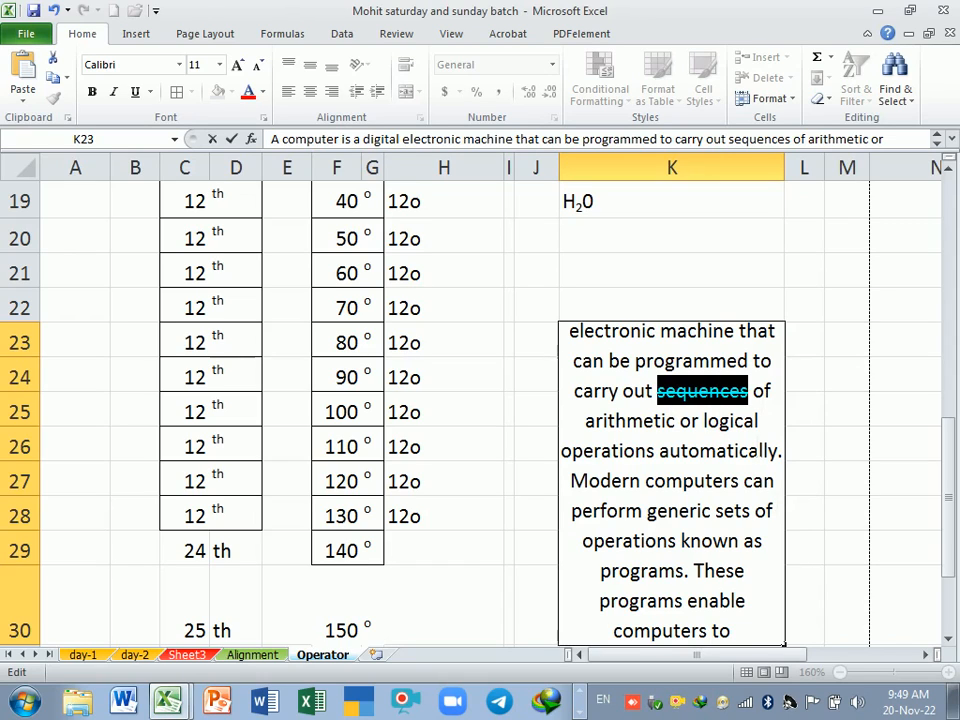
pyautogui.click(757, 420)
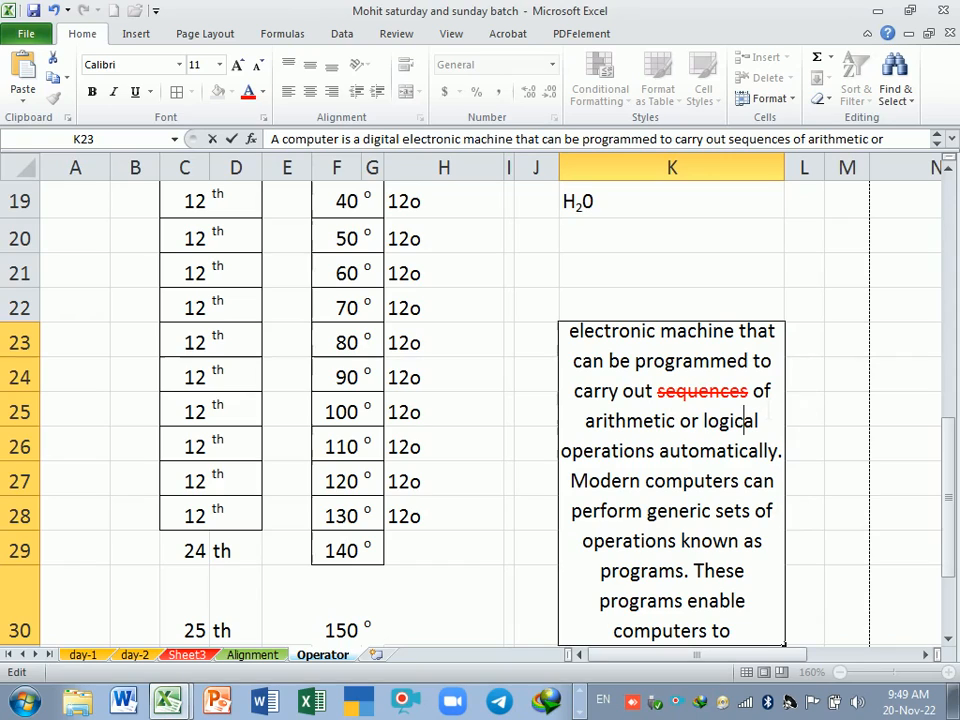
pyautogui.moveTo(748, 391); pyautogui.dragTo(660, 394)
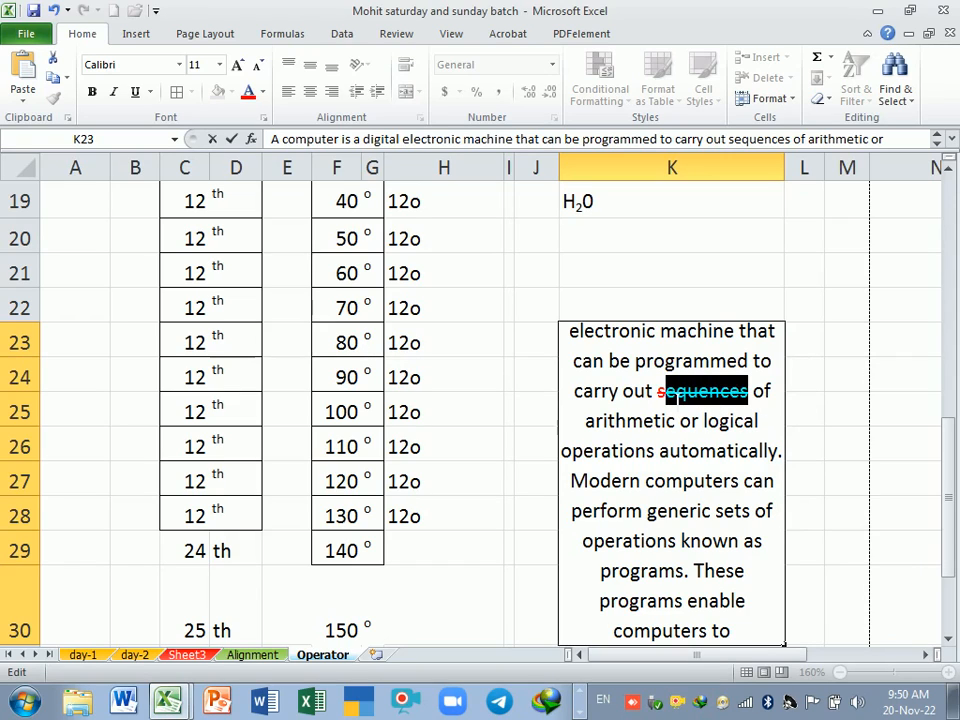
pyautogui.press('Down')
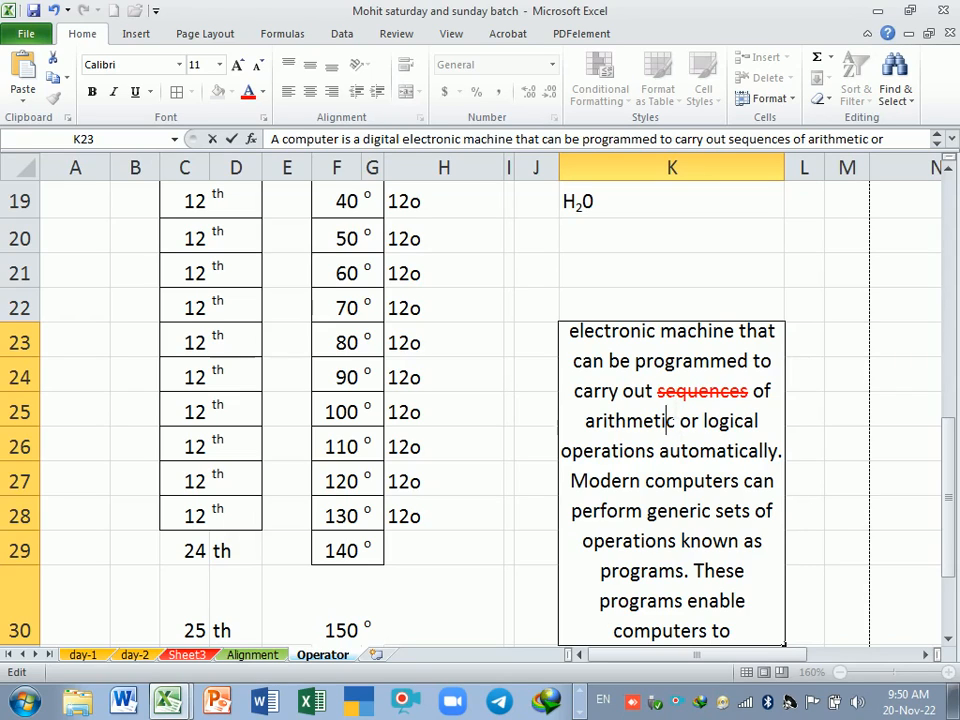
pyautogui.moveTo(658, 391); pyautogui.dragTo(748, 391)
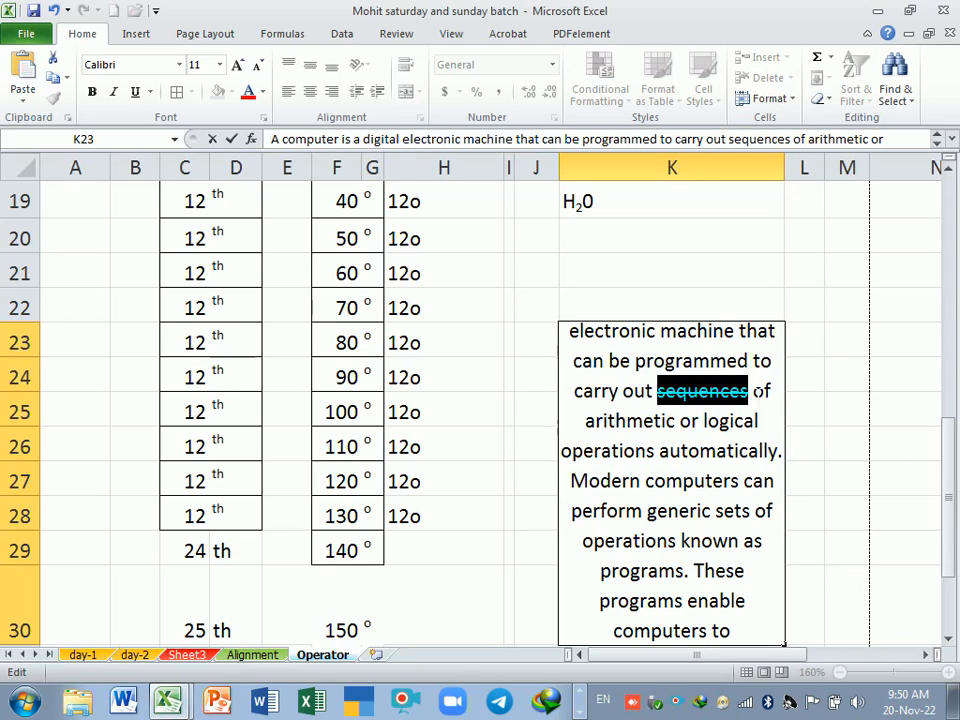
pyautogui.click(697, 511)
# Widen column G so that its total header and values are fully readable
pyautogui.scroll(6, 690, 514)
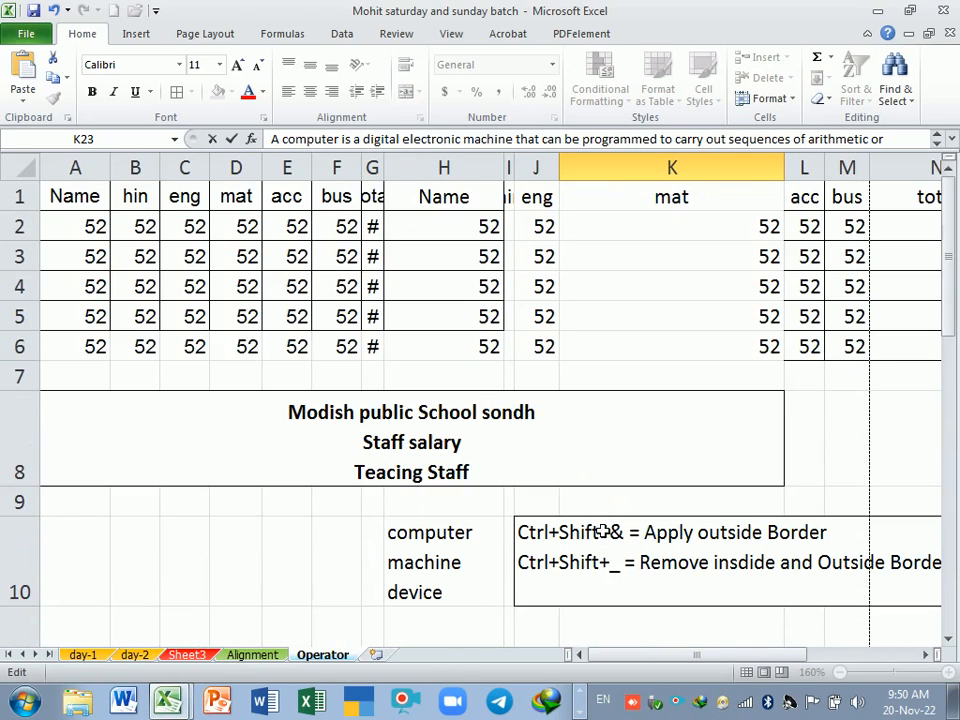
pyautogui.click(395, 172)
pyautogui.moveTo(386, 171); pyautogui.dragTo(440, 170)
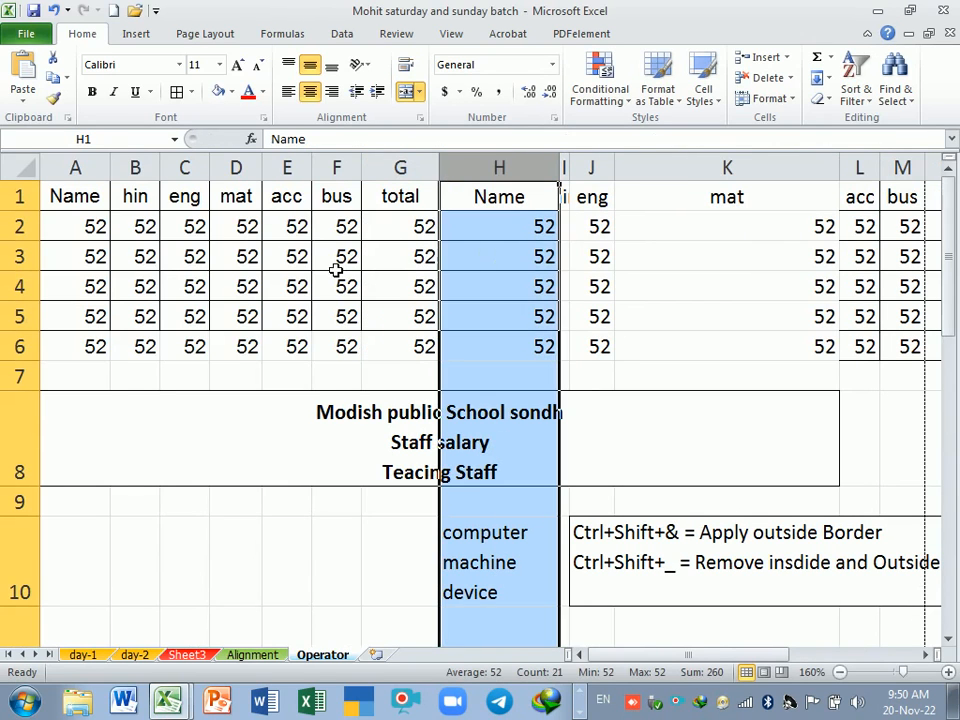
# Apply the Strikethrough font effect to the bus mark in cell F3
pyautogui.click(337, 265)
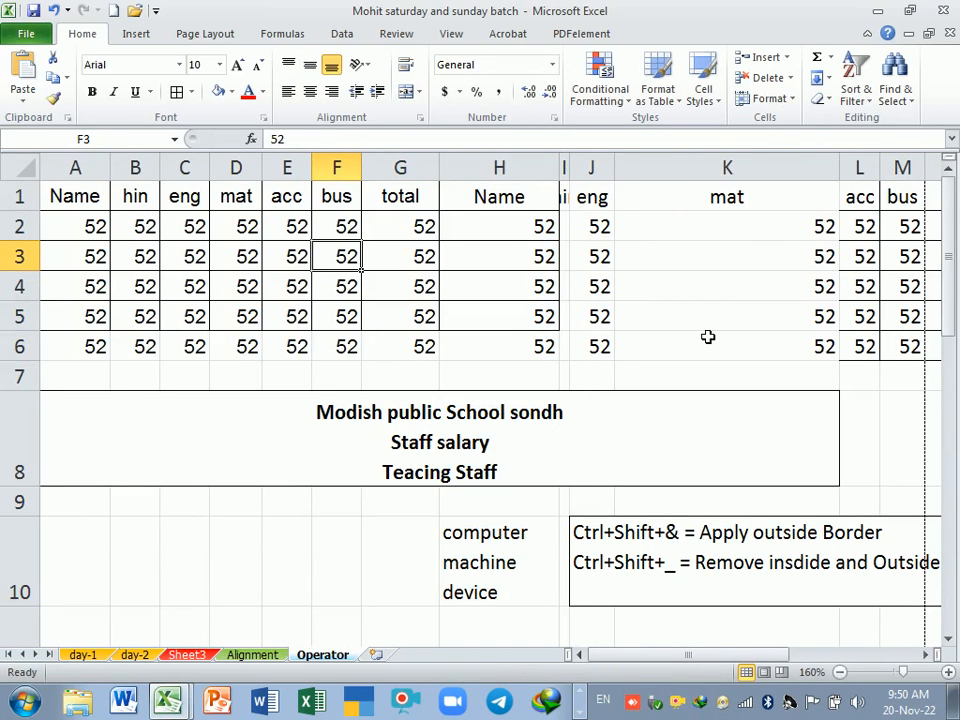
pyautogui.hotkey('ctrl', 'shift', 'f')
pyautogui.click(120, 347)
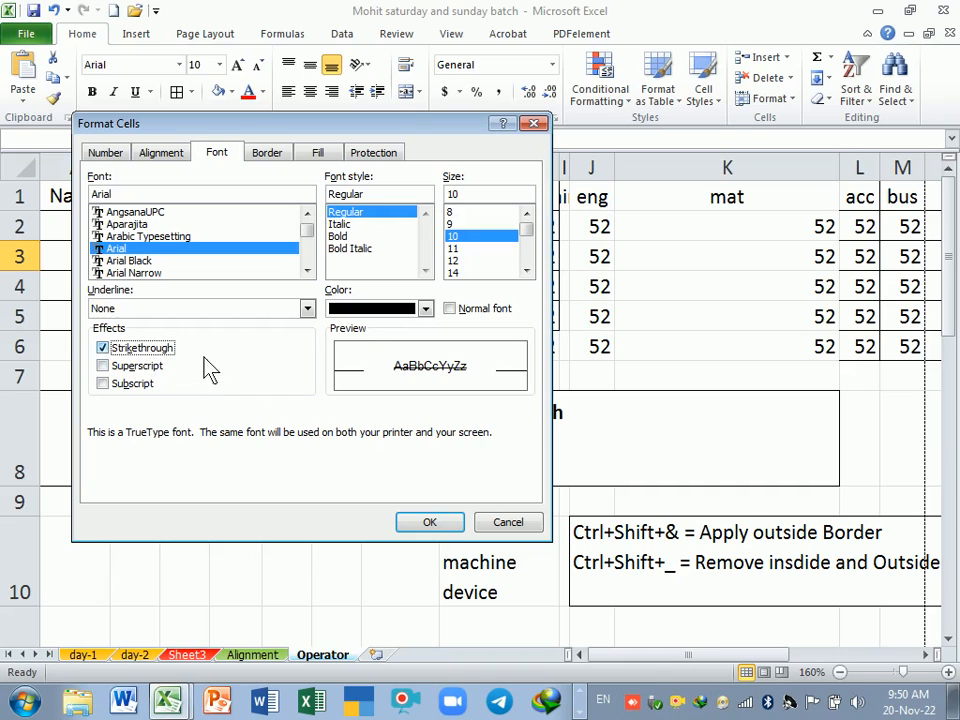
pyautogui.click(459, 527)
pyautogui.click(915, 443)
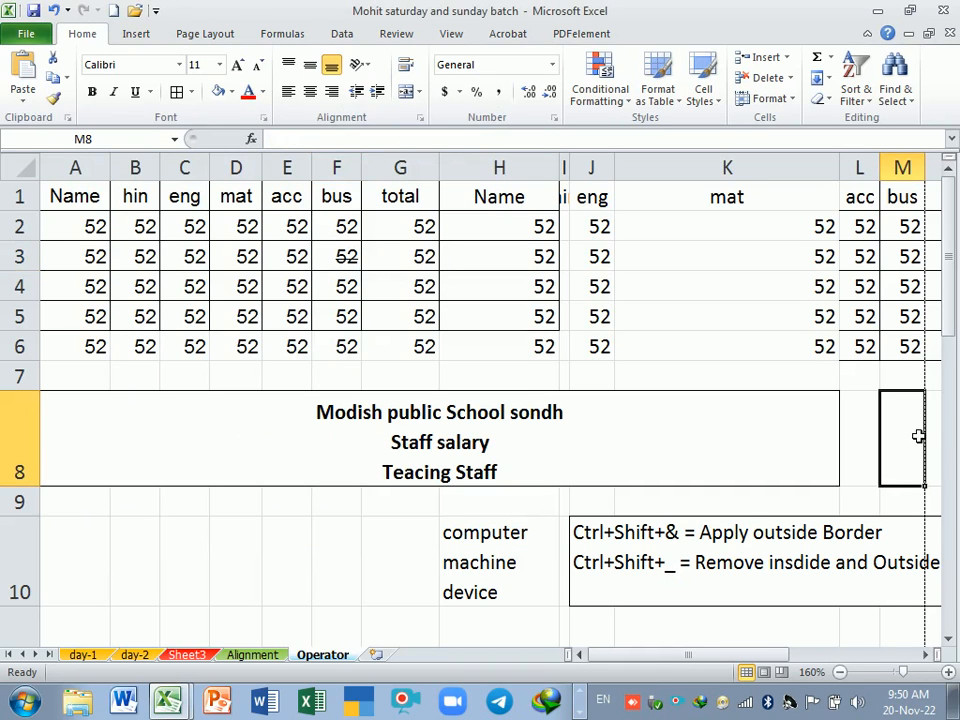
# Enter the heading "ChqeueNO" in cell H32, below the existing tables
pyautogui.scroll(-2, 911, 490)
pyautogui.scroll(-6, 671, 543)
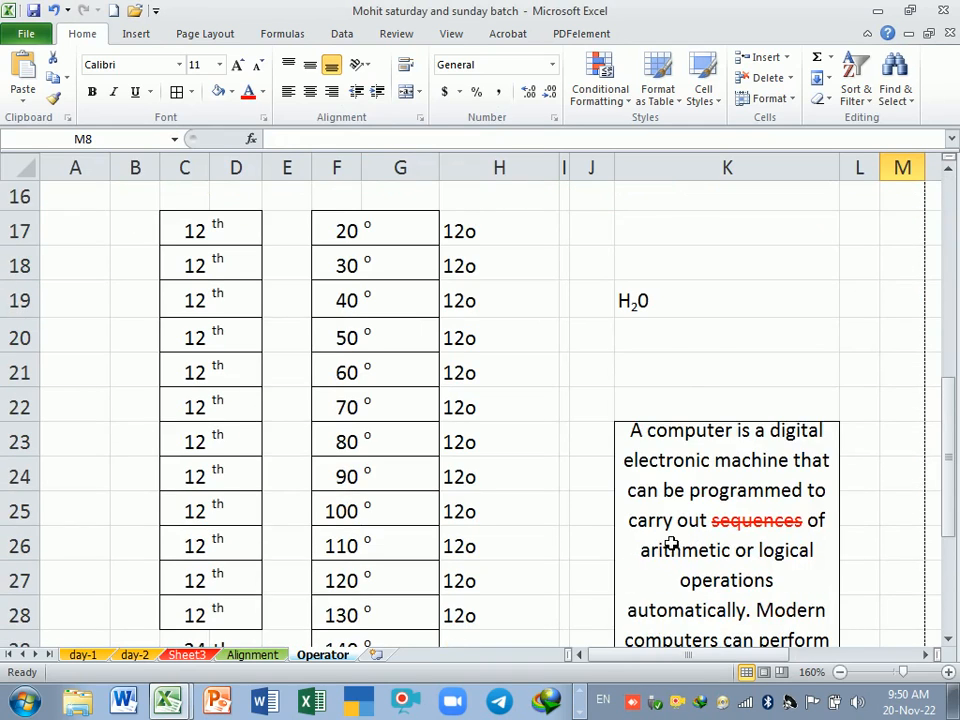
pyautogui.scroll(-1, 671, 543)
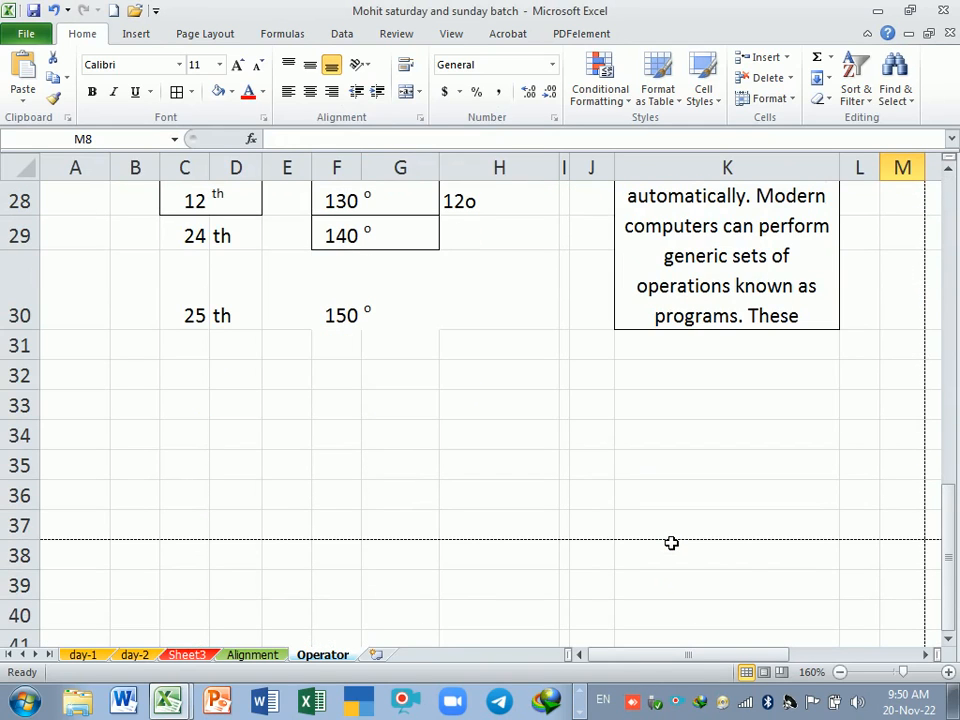
pyautogui.scroll(-1, 671, 543)
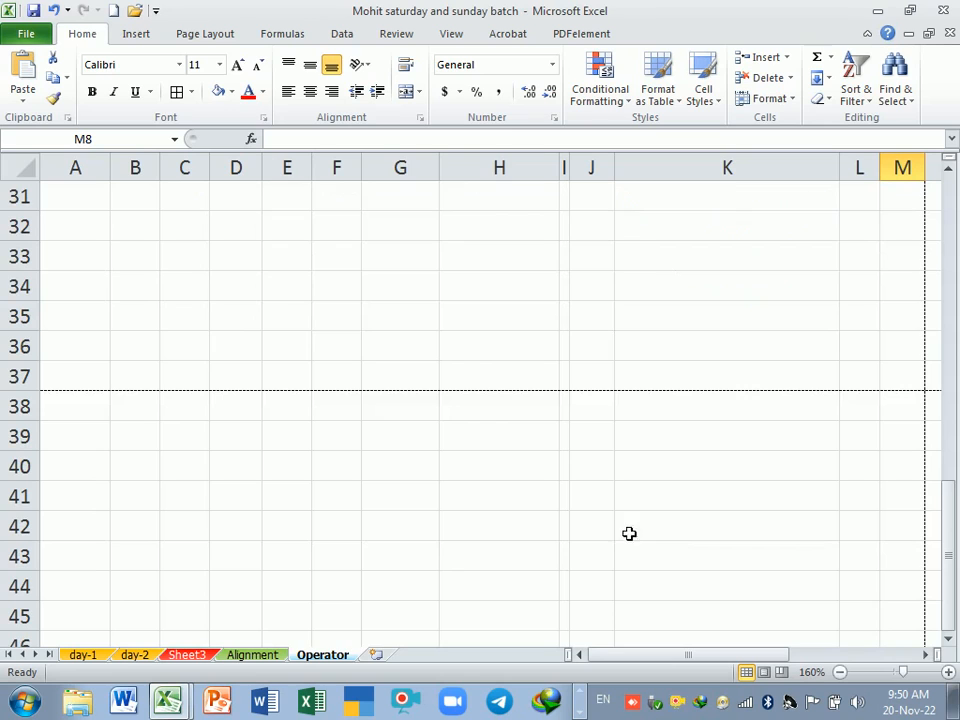
pyautogui.scroll(2, 508, 428)
pyautogui.click(556, 480)
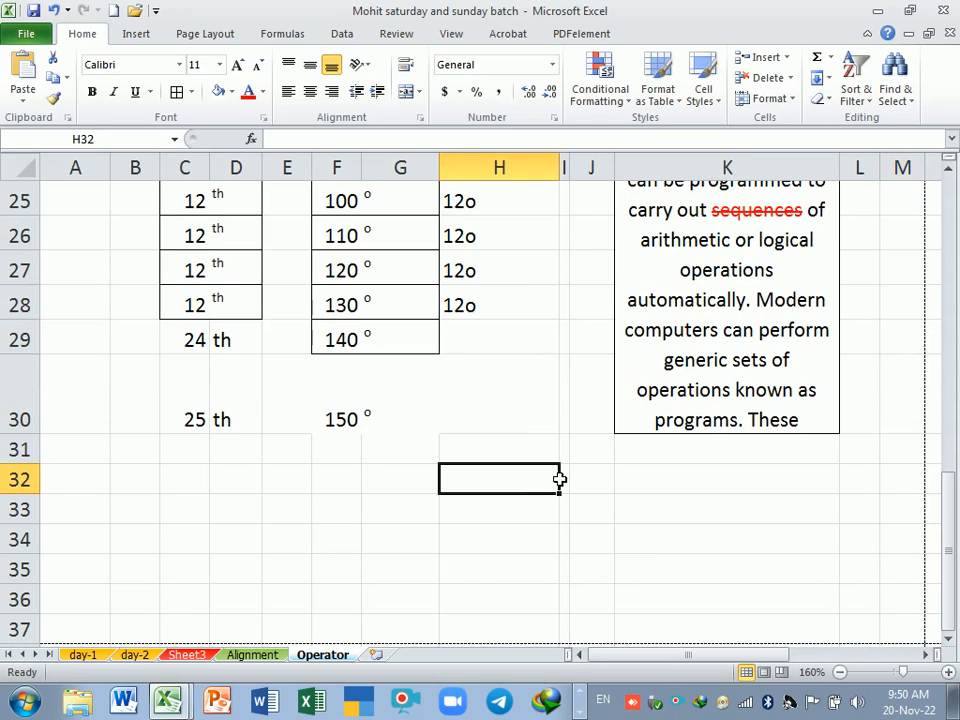
pyautogui.write('Chq')
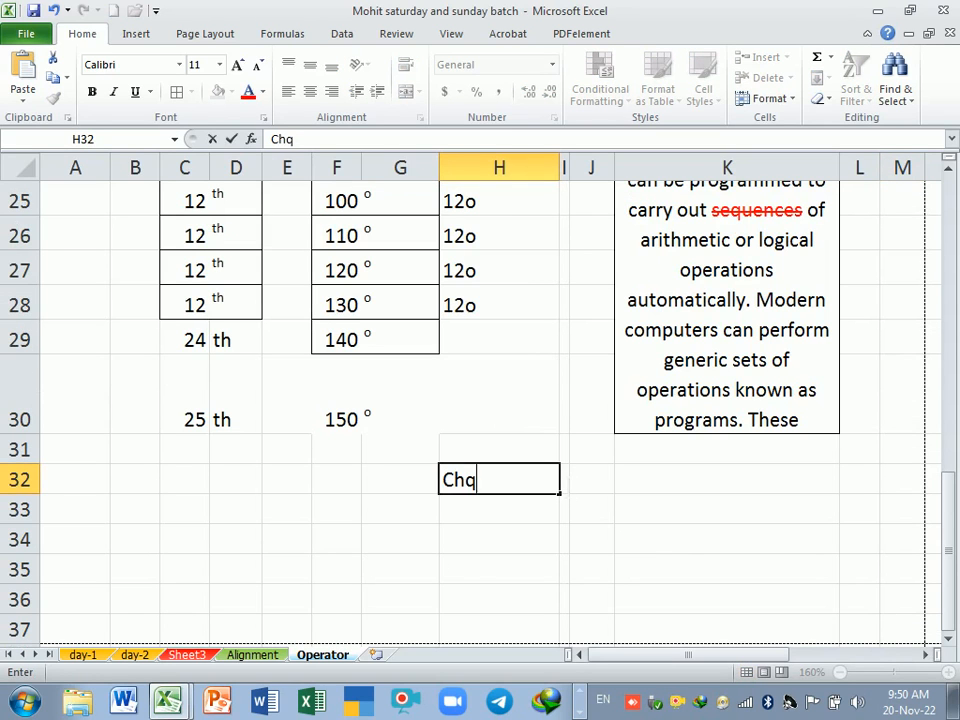
pyautogui.write('ew')
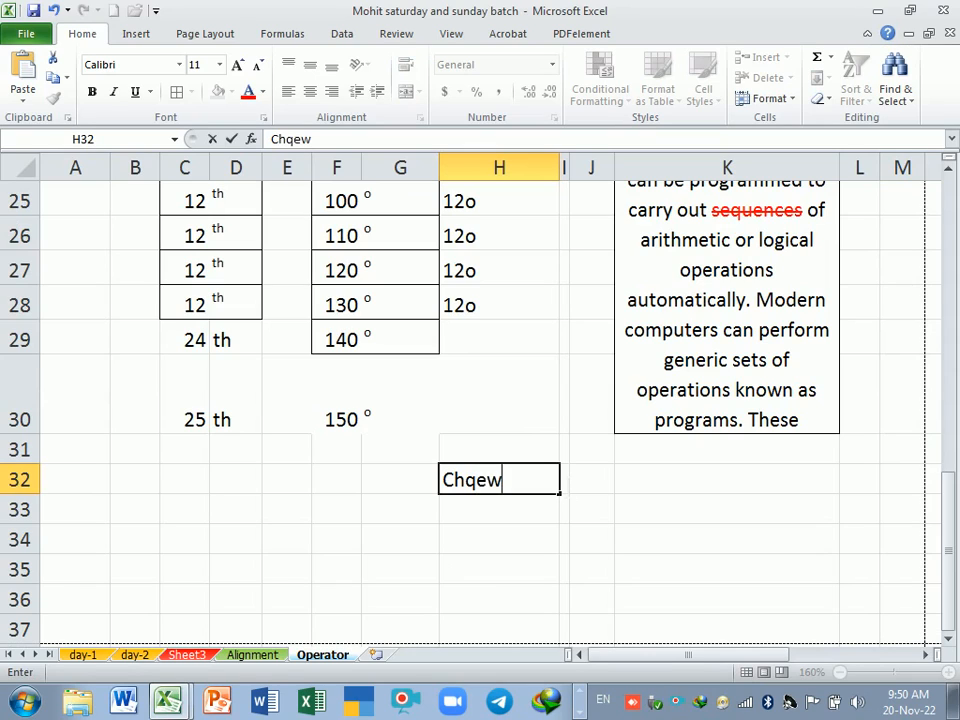
pyautogui.press('BackSpace')
pyautogui.write('qu')
pyautogui.press('BackSpace')
pyautogui.write('q')
pyautogui.press('BackSpace')
pyautogui.press('BackSpace')
pyautogui.write('ueNO')
pyautogui.press('Return')
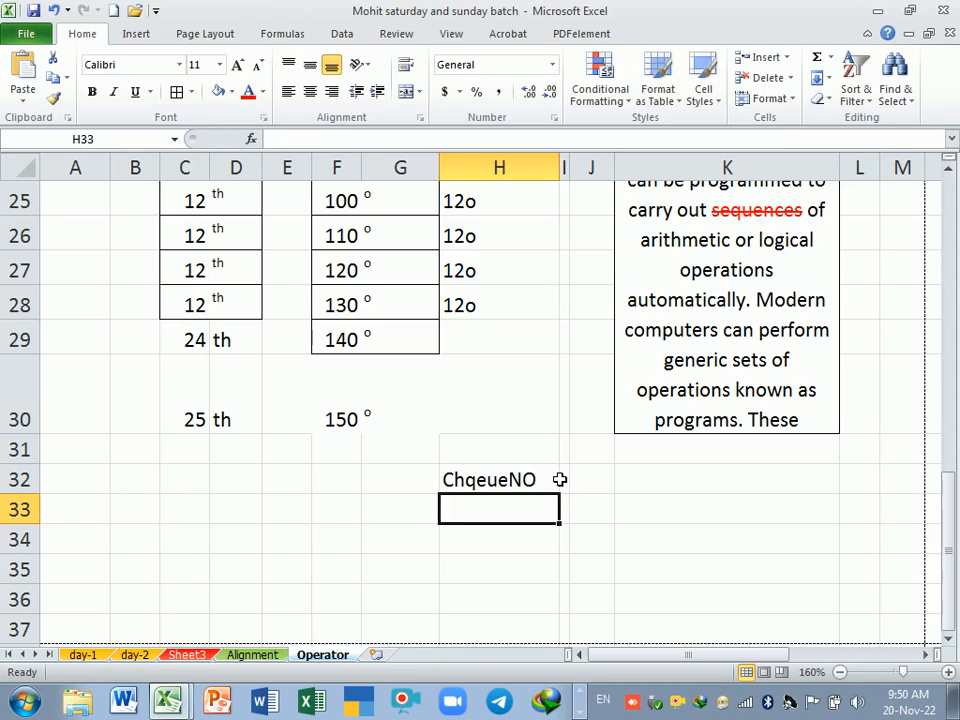
# Enter a six-digit sample cheque number in H33 and fill it down to H44
pyautogui.write('522225')
pyautogui.press('Return')
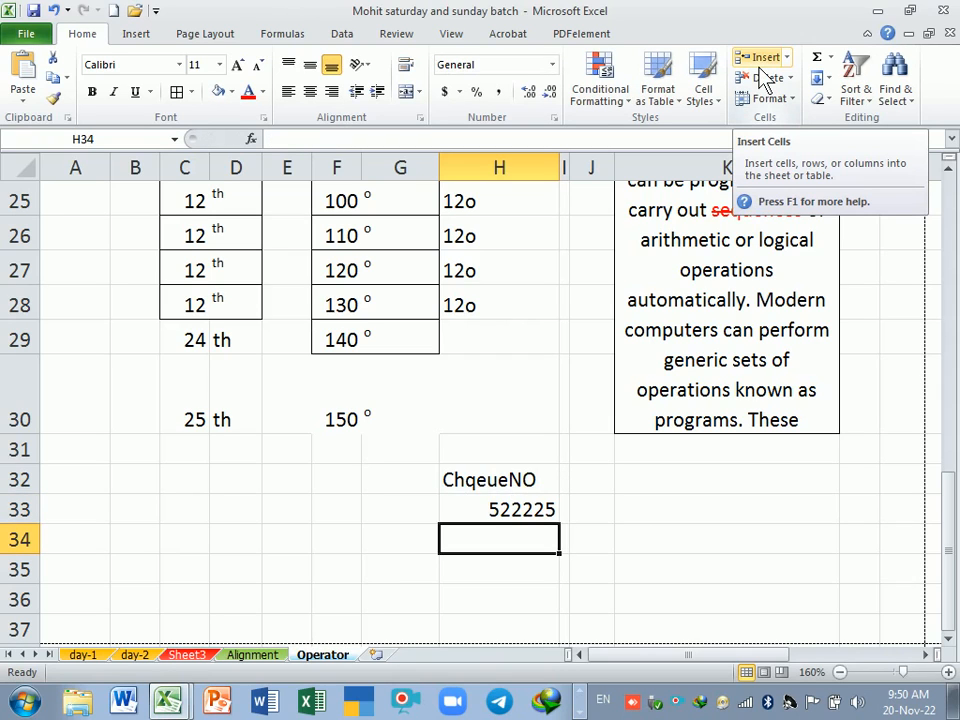
pyautogui.scroll(-3, 497, 386)
pyautogui.scroll(1, 497, 256)
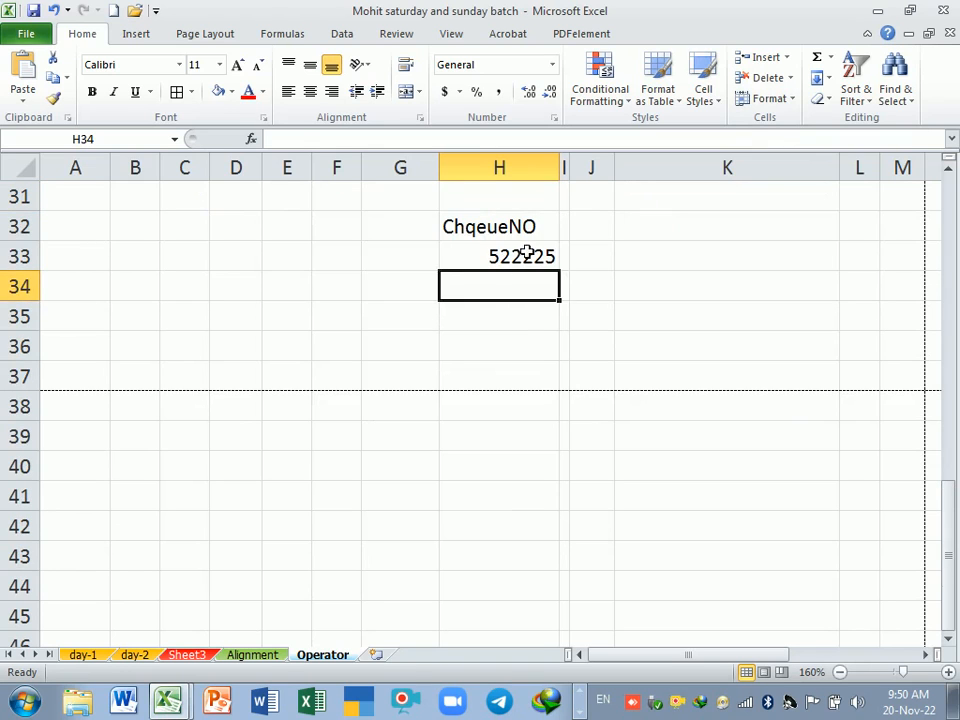
pyautogui.click(527, 255)
pyautogui.moveTo(559, 551); pyautogui.dragTo(559, 596)
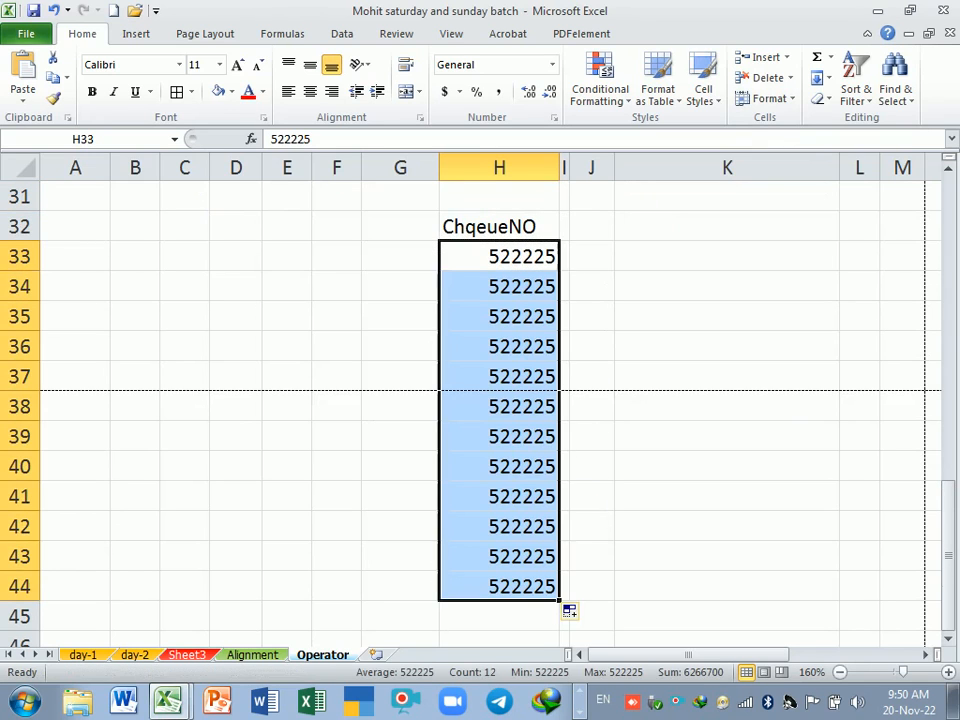
# Enter the heading "Reamks" in cell K32, in the same row as the cheque number heading
pyautogui.scroll(1, 533, 432)
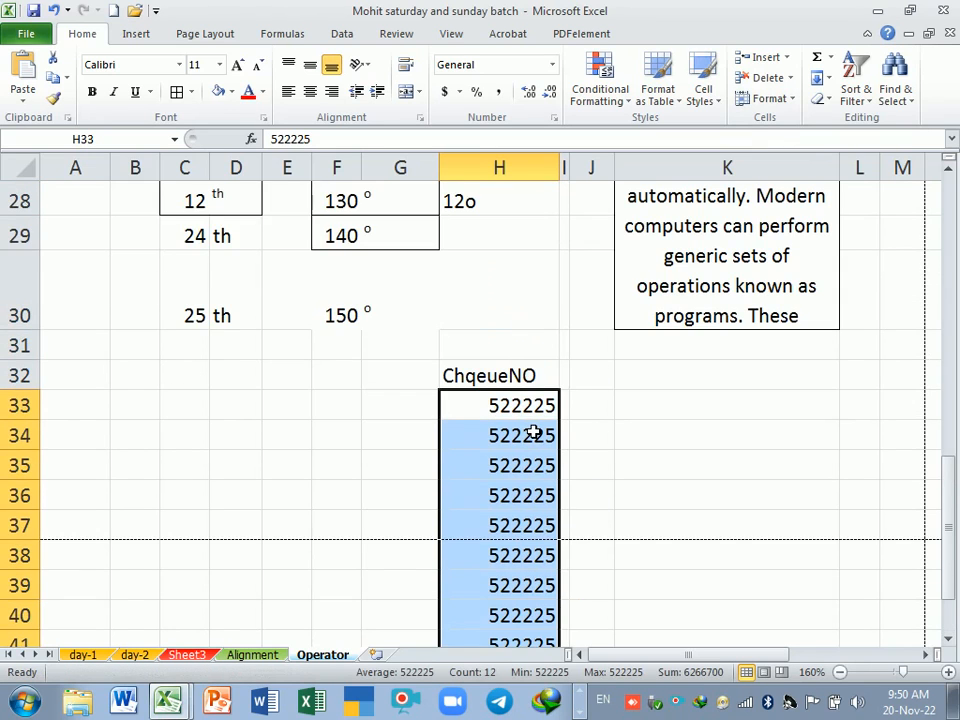
pyautogui.click(648, 376)
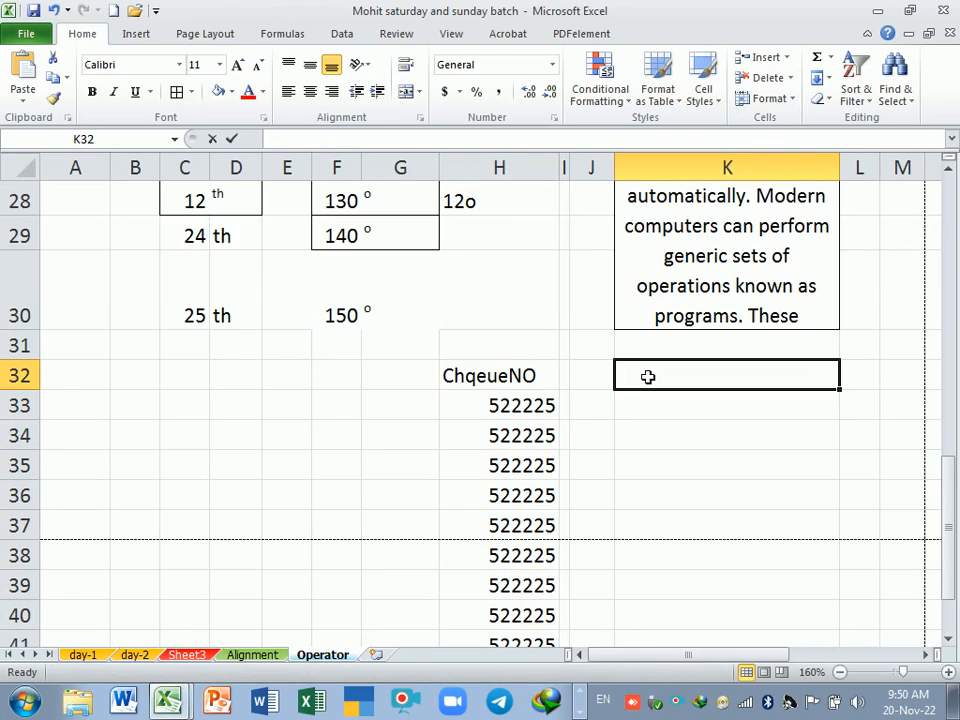
pyautogui.write('Reamks')
pyautogui.press('Return')
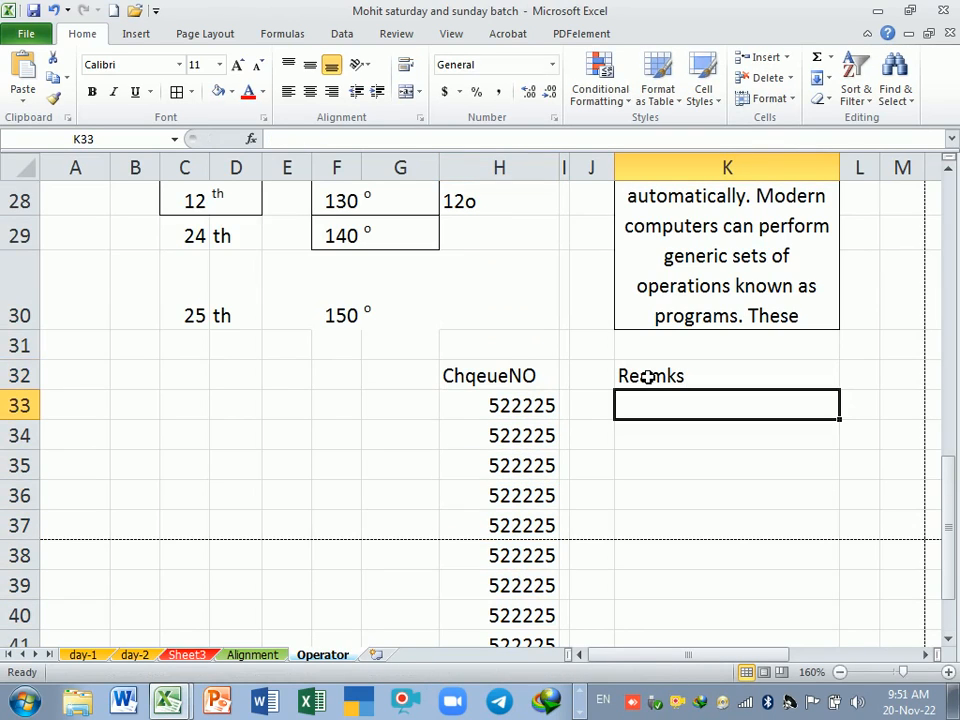
# Enter the heading "Weddings2" in cell D33 to start a separate small list
pyautogui.click(245, 420)
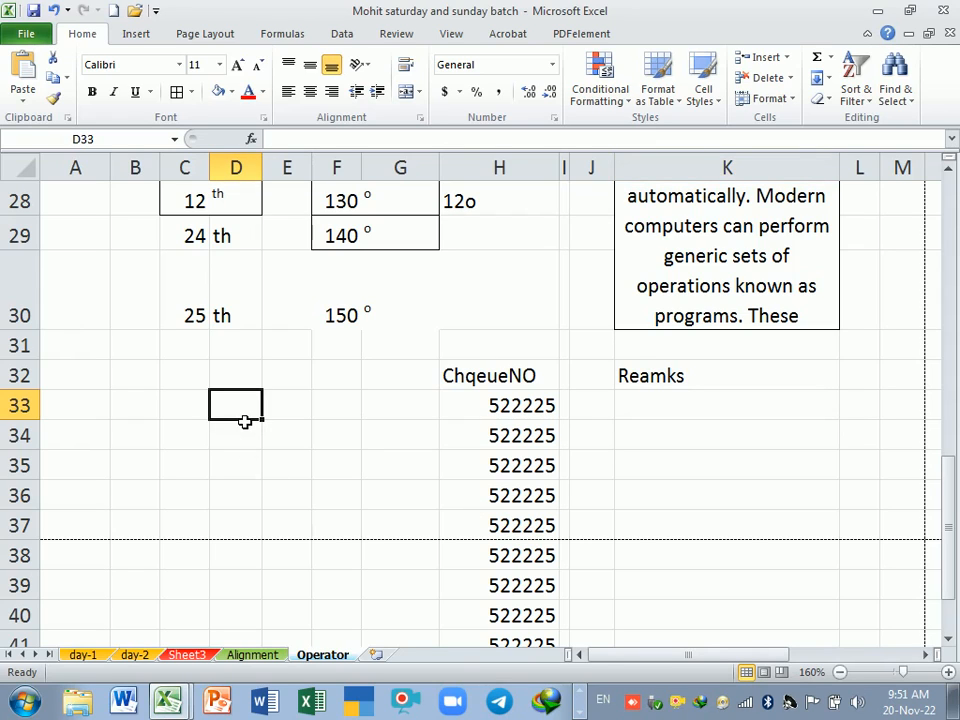
pyautogui.write('W')
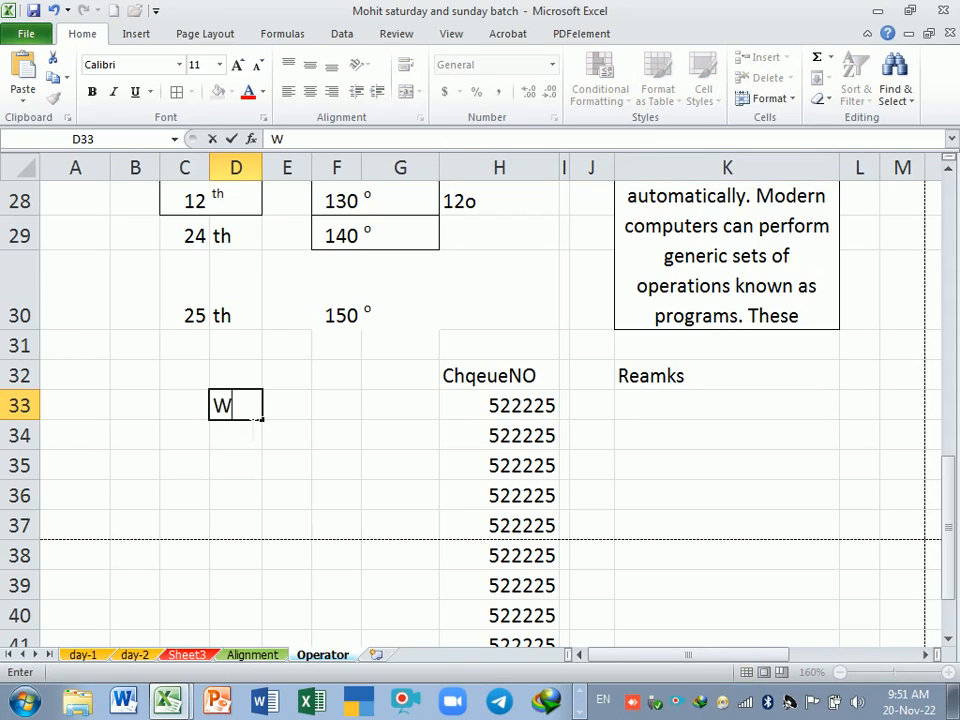
pyautogui.write('edd')
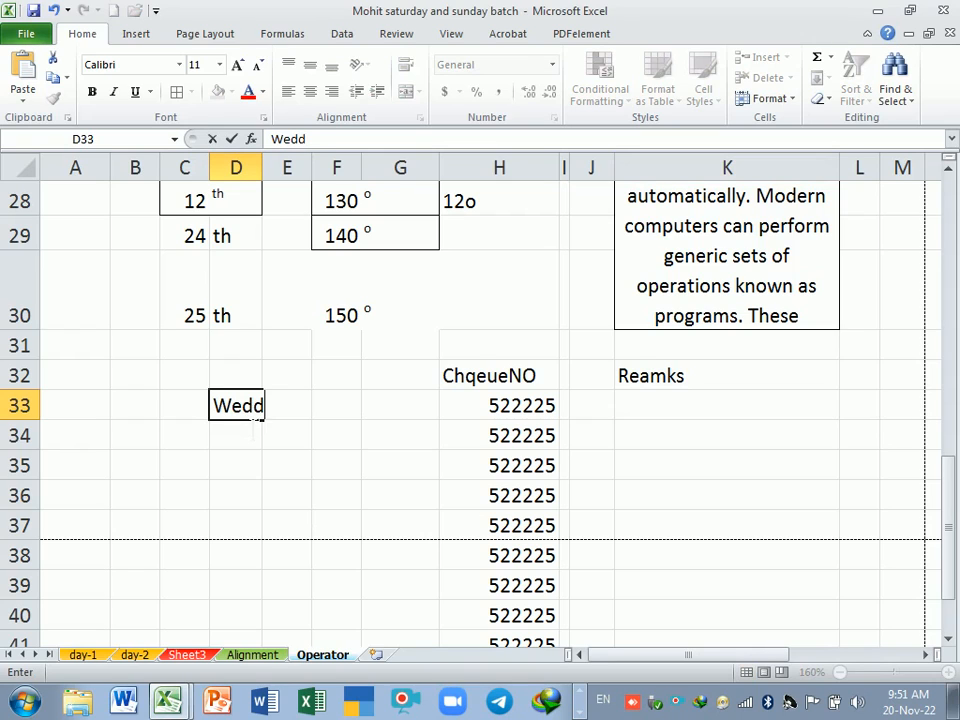
pyautogui.write('ing')
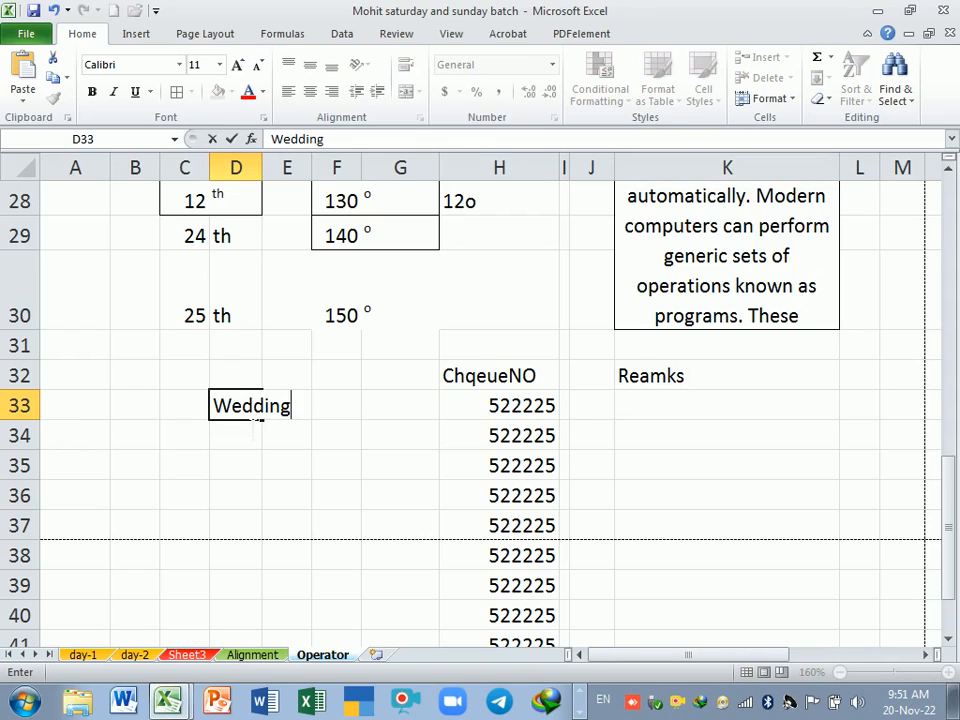
pyautogui.write('s2')
pyautogui.press('Return')
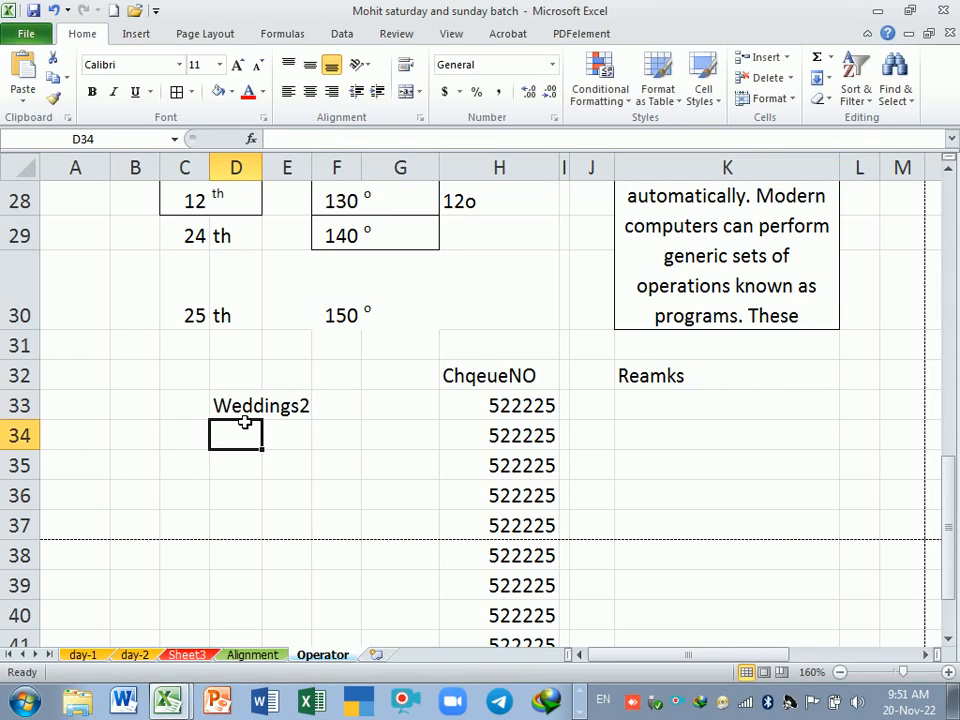
# Enter the labels P in C34 and Q in C35, and make D34 the active cell
pyautogui.click(203, 432)
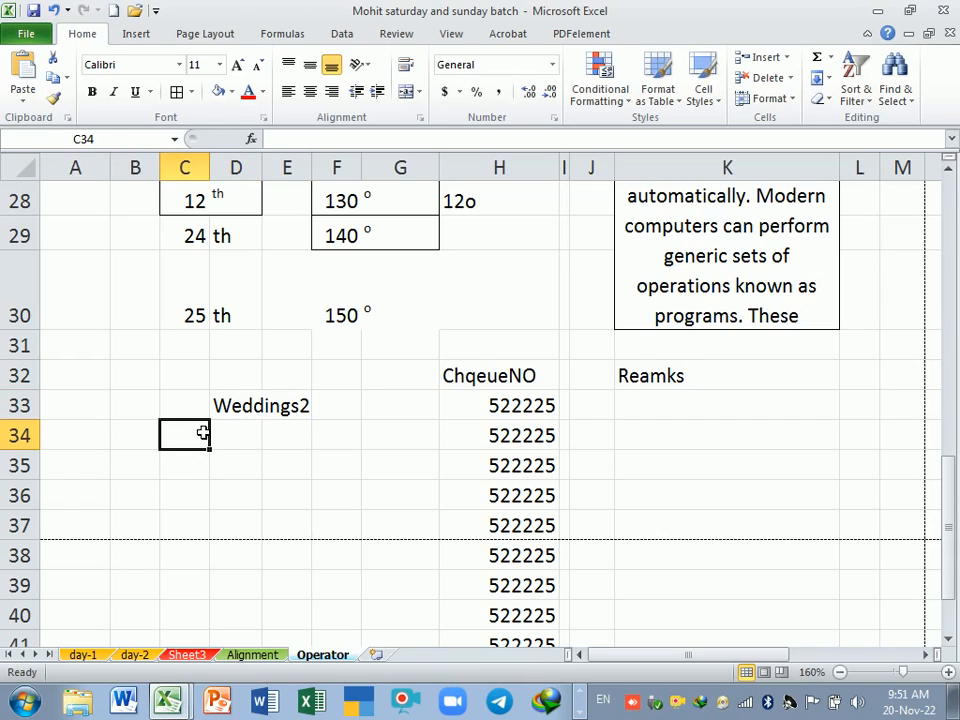
pyautogui.write('P')
pyautogui.press('Return')
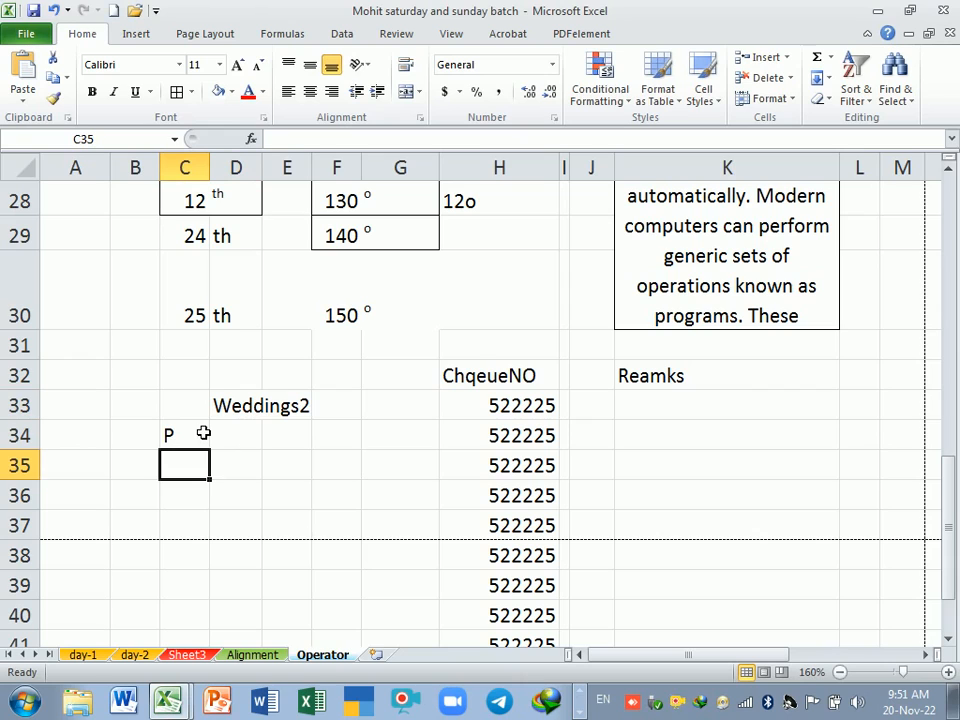
pyautogui.write('Q')
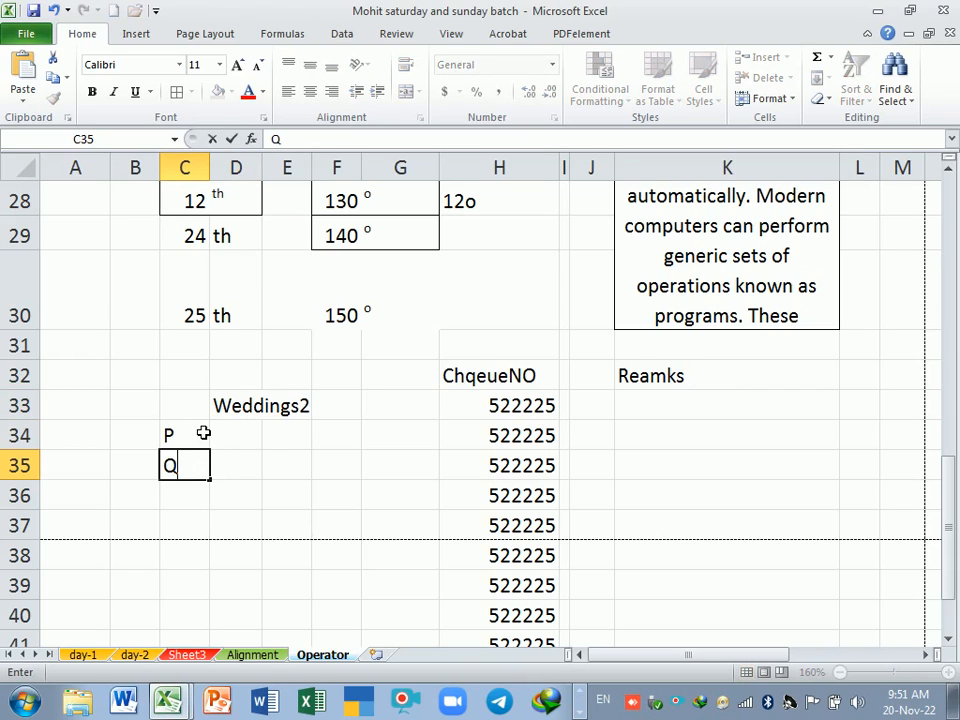
pyautogui.press('Return')
pyautogui.press('Up')
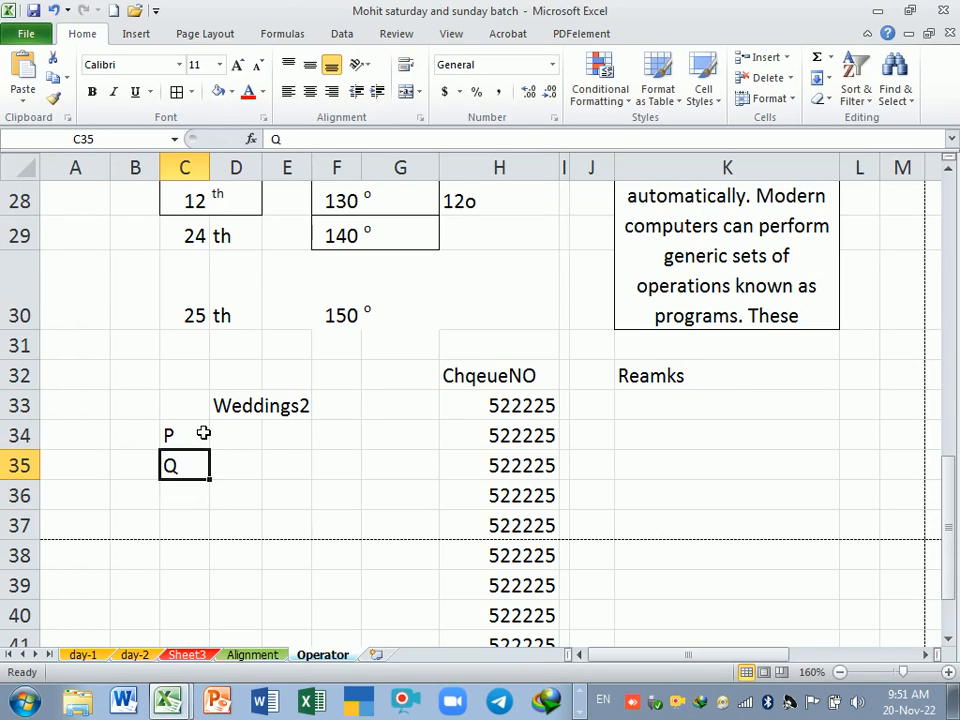
pyautogui.press('Right')
pyautogui.press('Up')
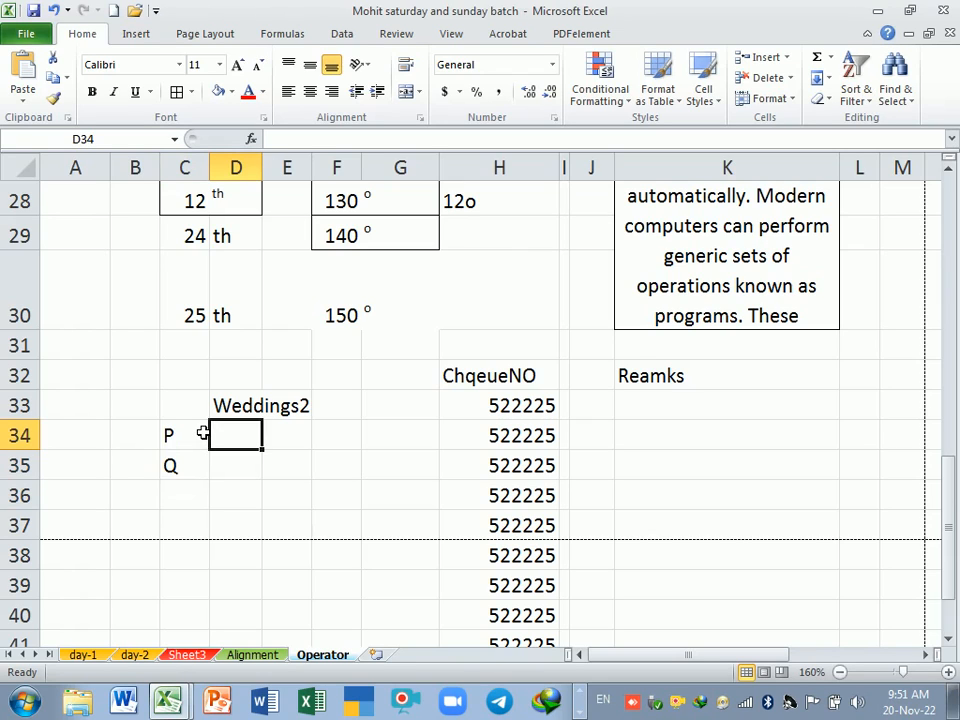
# Copy the P from C34 into K33 under the remarks heading and fill it down to K44
pyautogui.press('Left')
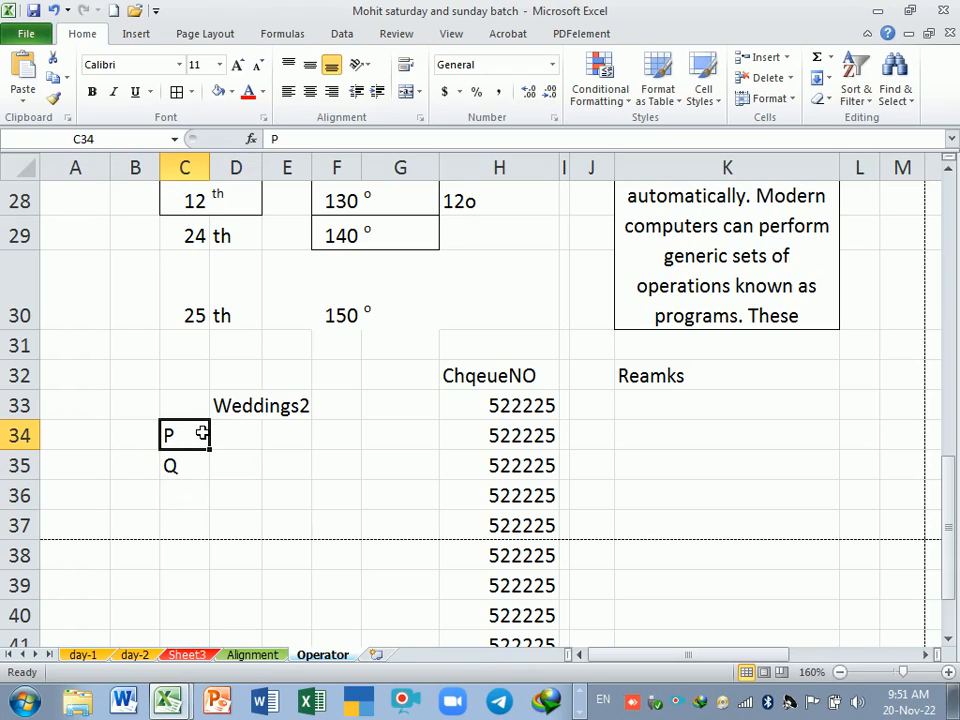
pyautogui.hotkey('ctrl', 'c')
pyautogui.click(682, 408)
pyautogui.hotkey('ctrl', 'v')
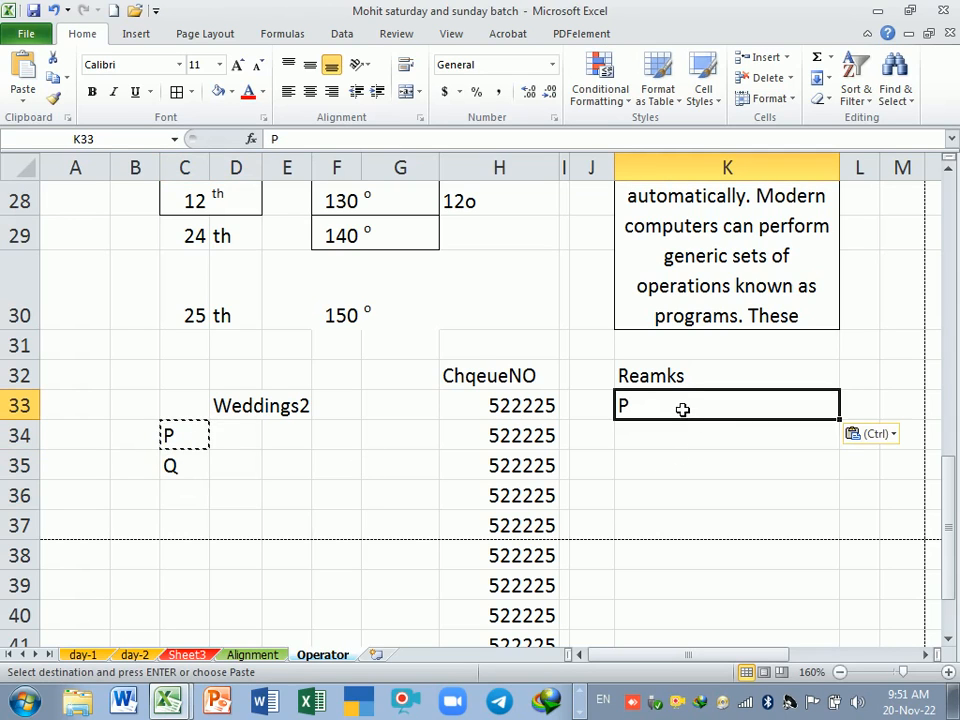
pyautogui.moveTo(839, 420); pyautogui.dragTo(790, 600)
pyautogui.scroll(1, 763, 521)
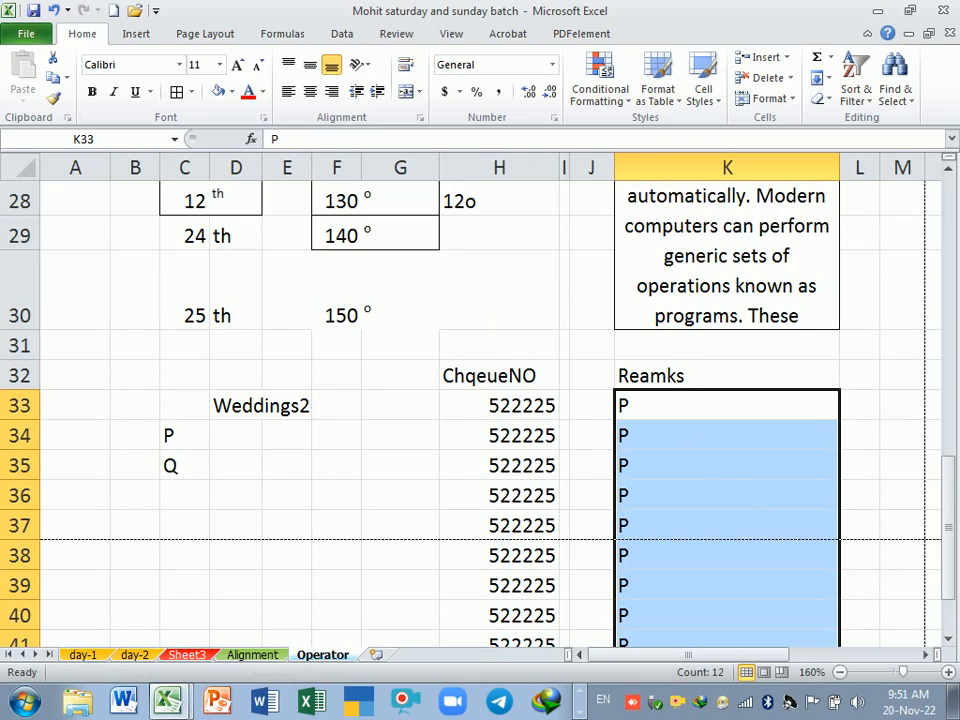
# Change the font of the remarks cells K33:K44 to Wingdings 2
pyautogui.click(178, 64)
pyautogui.moveTo(340, 112); pyautogui.dragTo(343, 536)
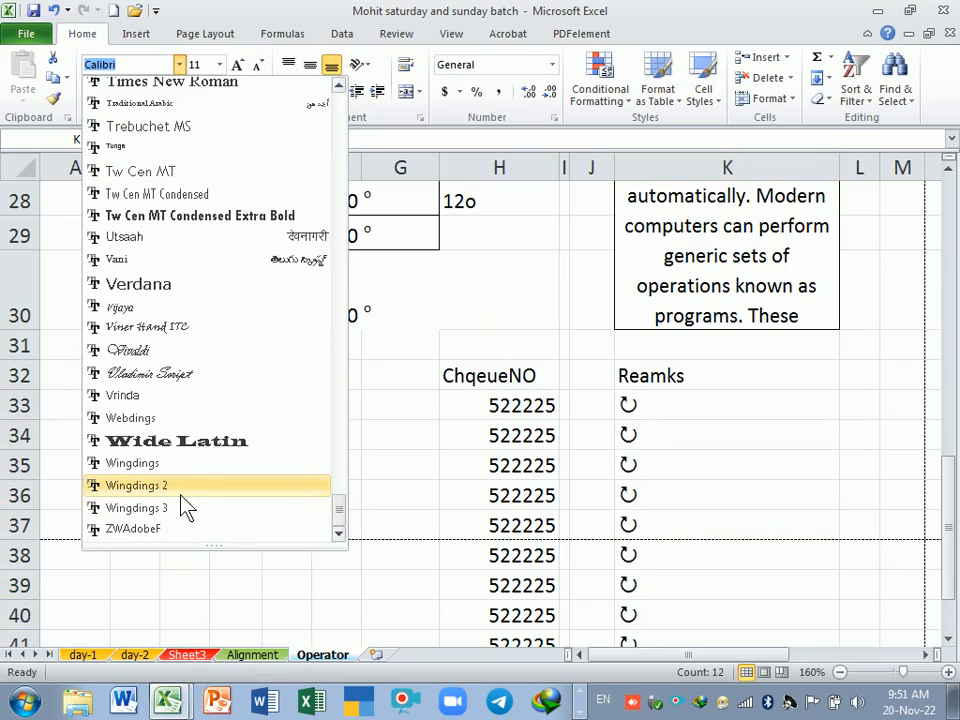
pyautogui.click(163, 488)
pyautogui.scroll(-1, 800, 486)
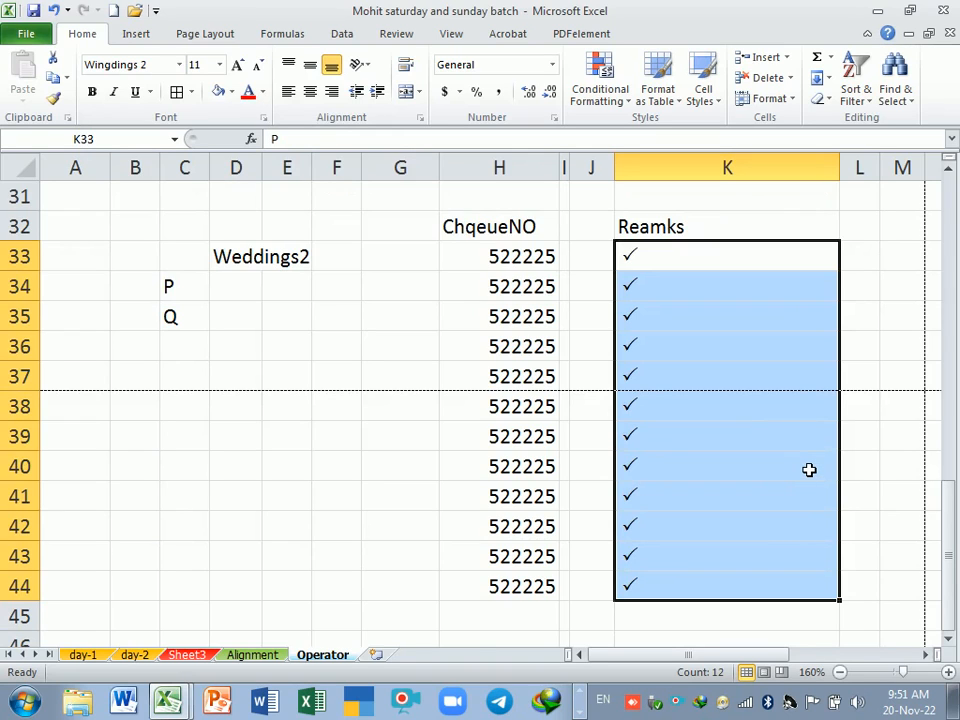
# Enter Q in K39 and K42 to mark those two cheque rows with a crossed box
pyautogui.click(765, 444)
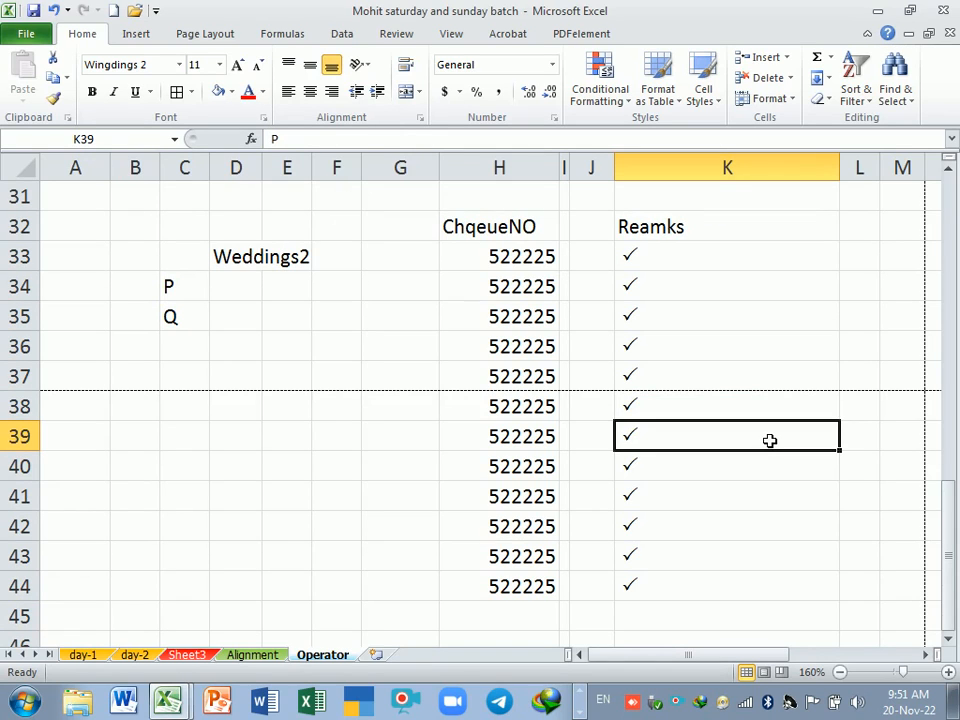
pyautogui.write('Q')
pyautogui.press('Return')
pyautogui.press('Return')
pyautogui.press('Return')
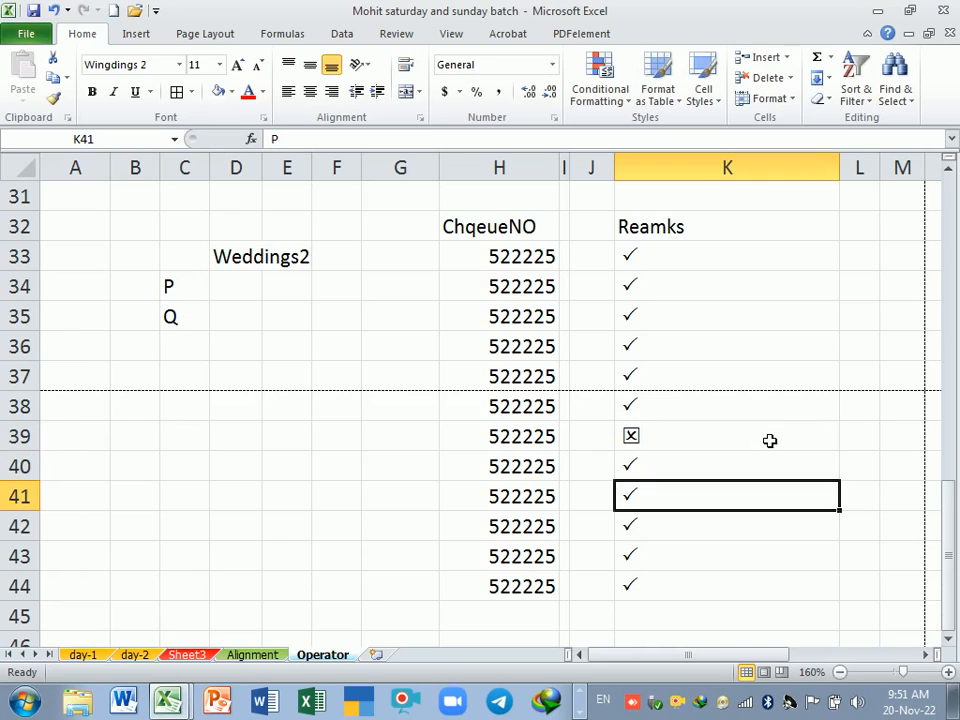
pyautogui.write('Q')
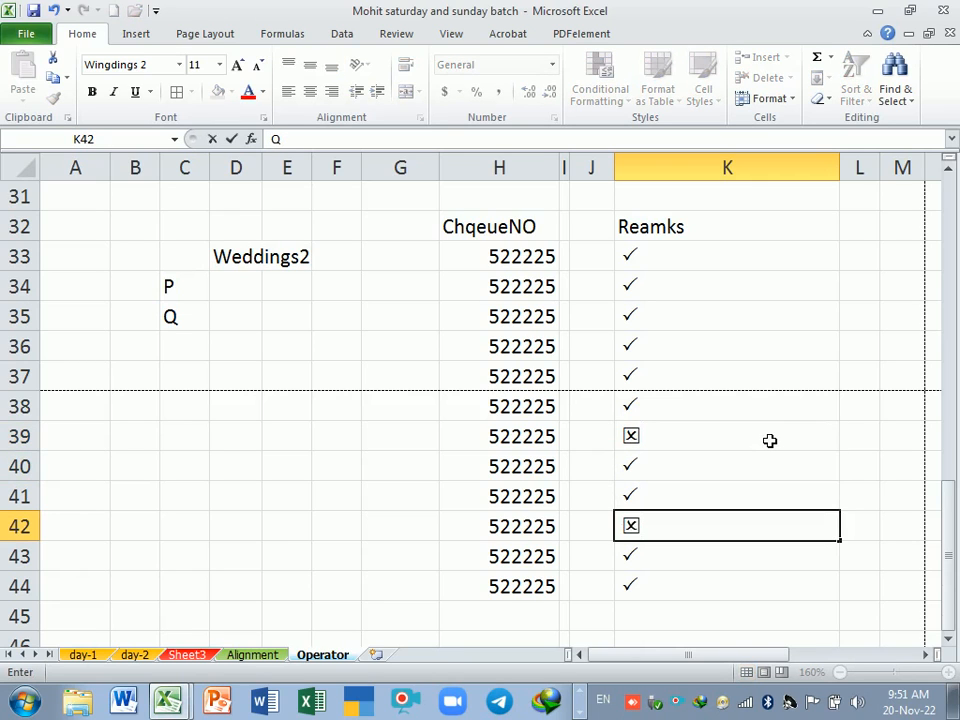
pyautogui.press('Return')
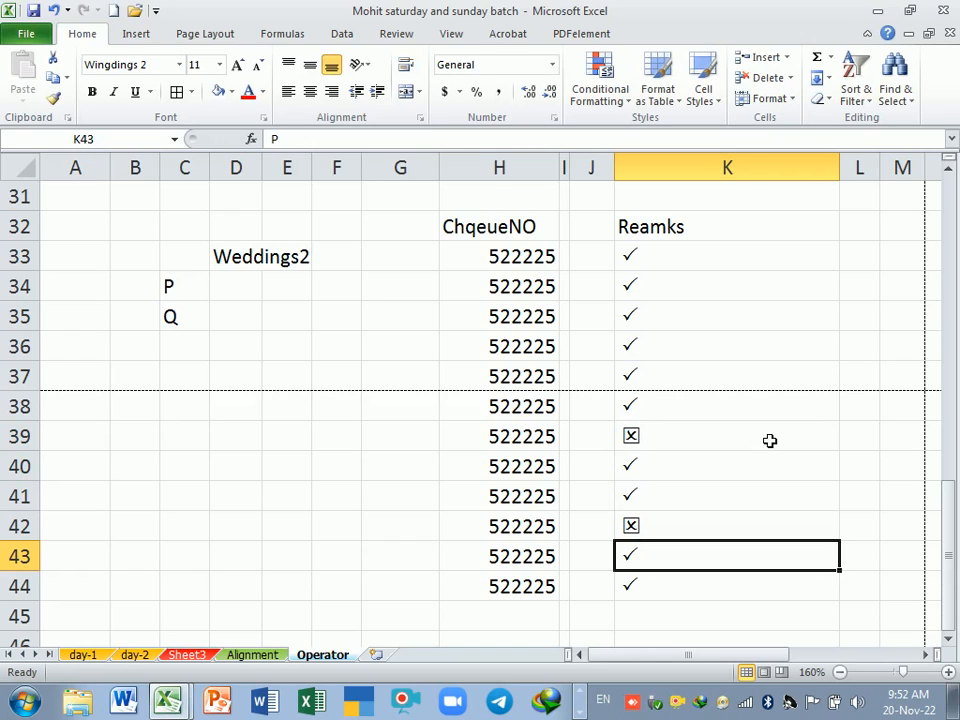
# Insert the Wingdings 2 check mark symbol, character code 80, after the existing mark in K33
pyautogui.click(644, 261)
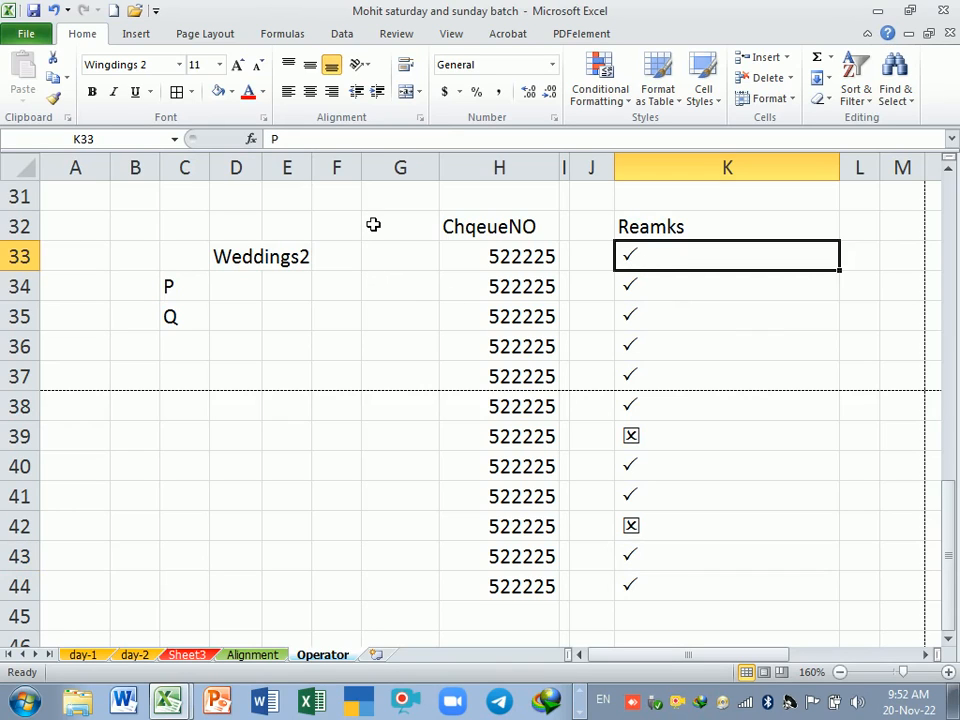
pyautogui.moveTo(662, 266); pyautogui.dragTo(668, 586)
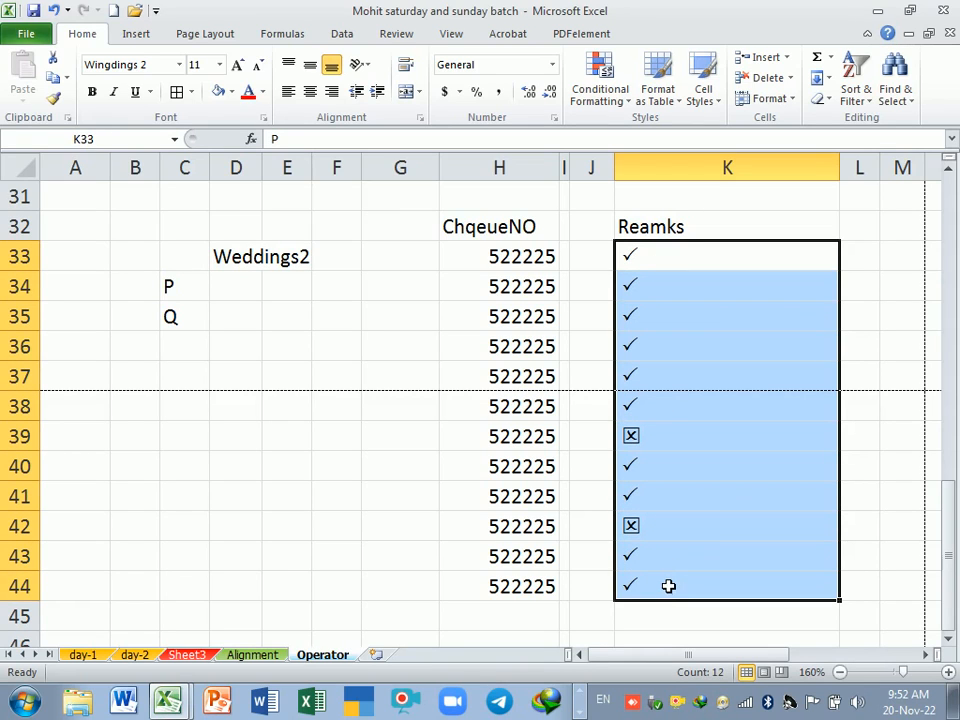
pyautogui.click(138, 38)
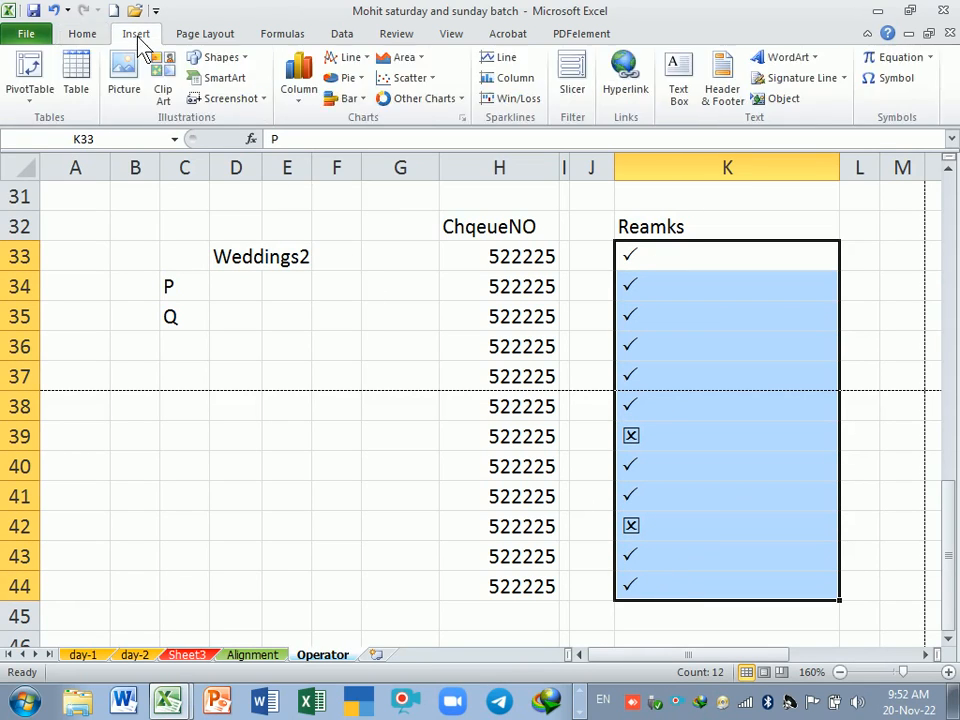
pyautogui.click(902, 82)
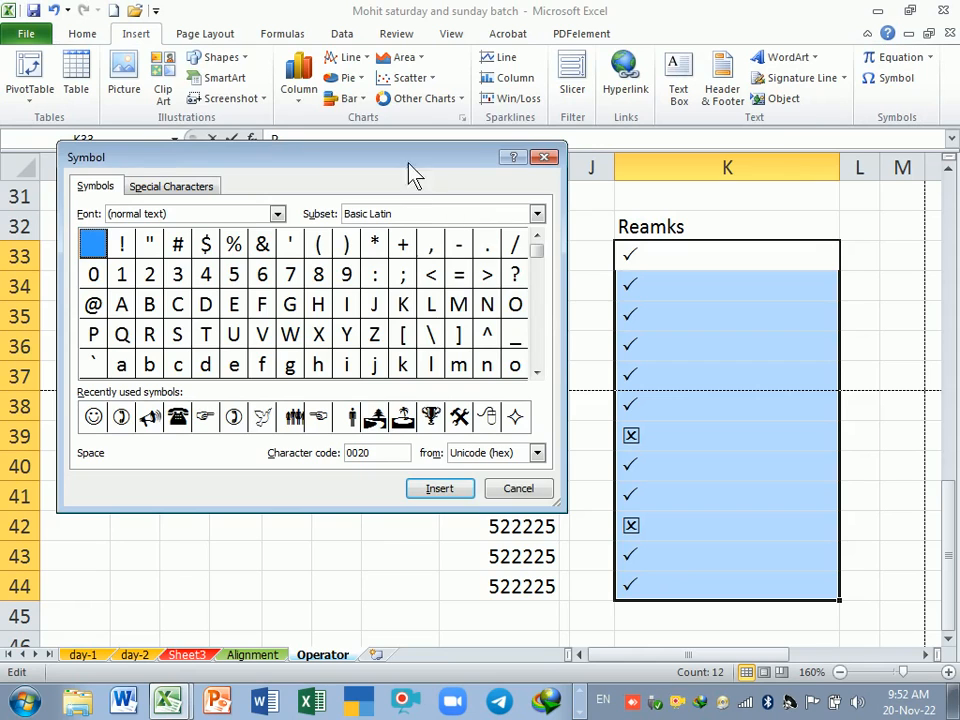
pyautogui.moveTo(415, 175); pyautogui.dragTo(437, 118)
pyautogui.click(301, 161)
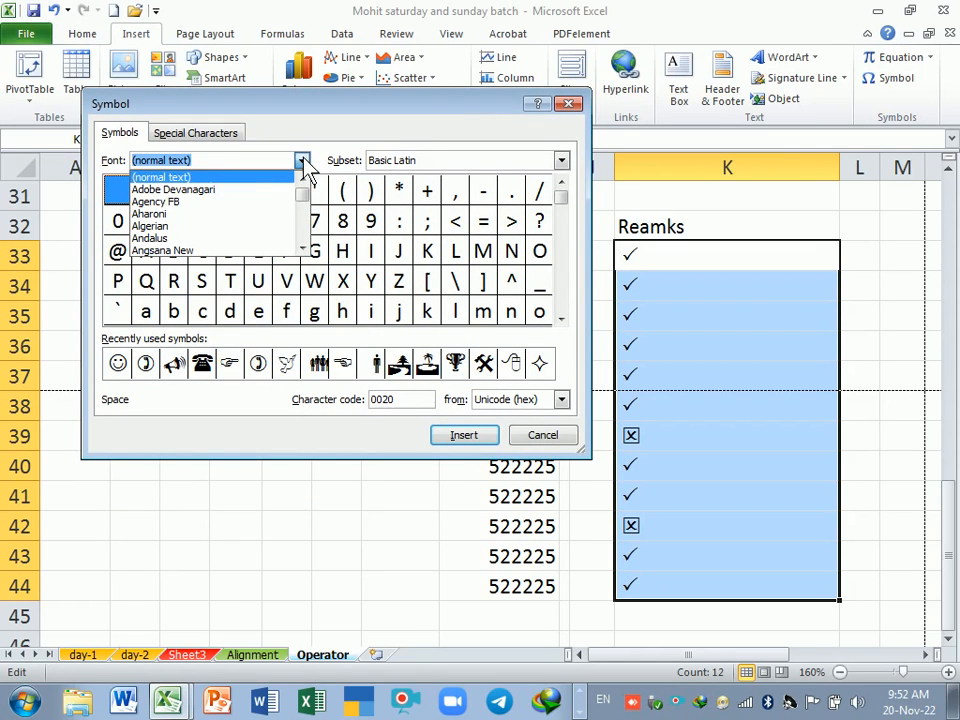
pyautogui.moveTo(302, 198); pyautogui.dragTo(305, 255)
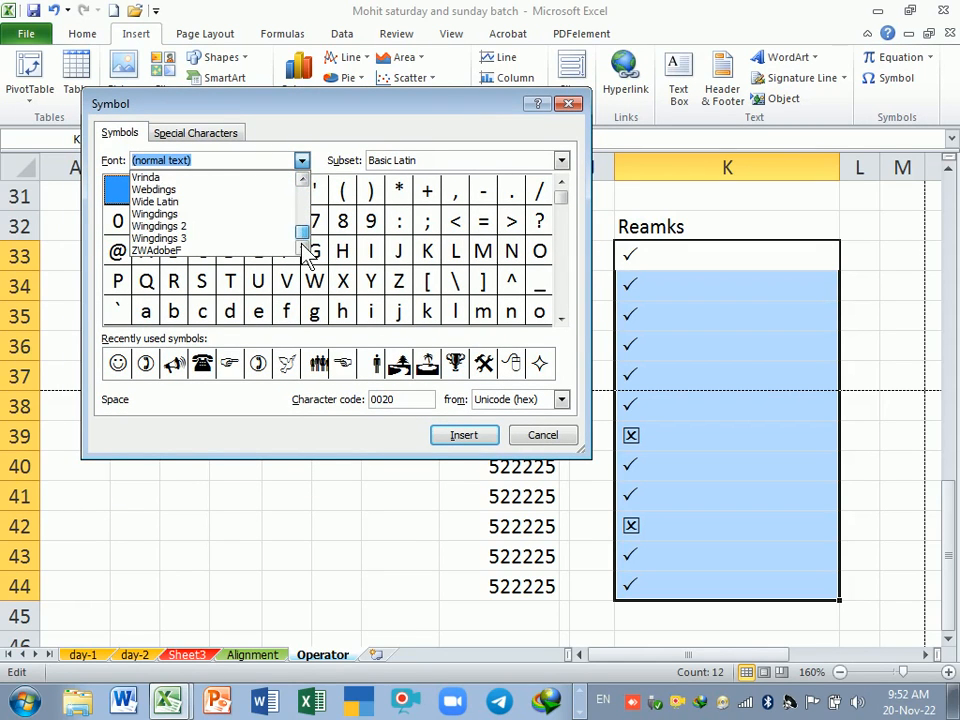
pyautogui.click(180, 227)
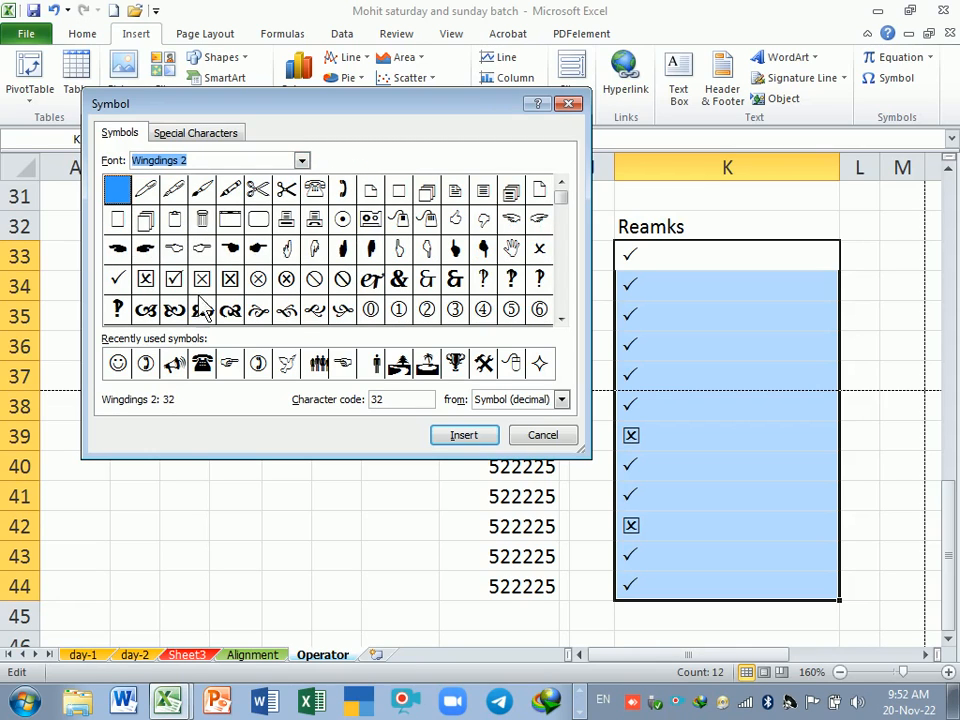
pyautogui.click(124, 281)
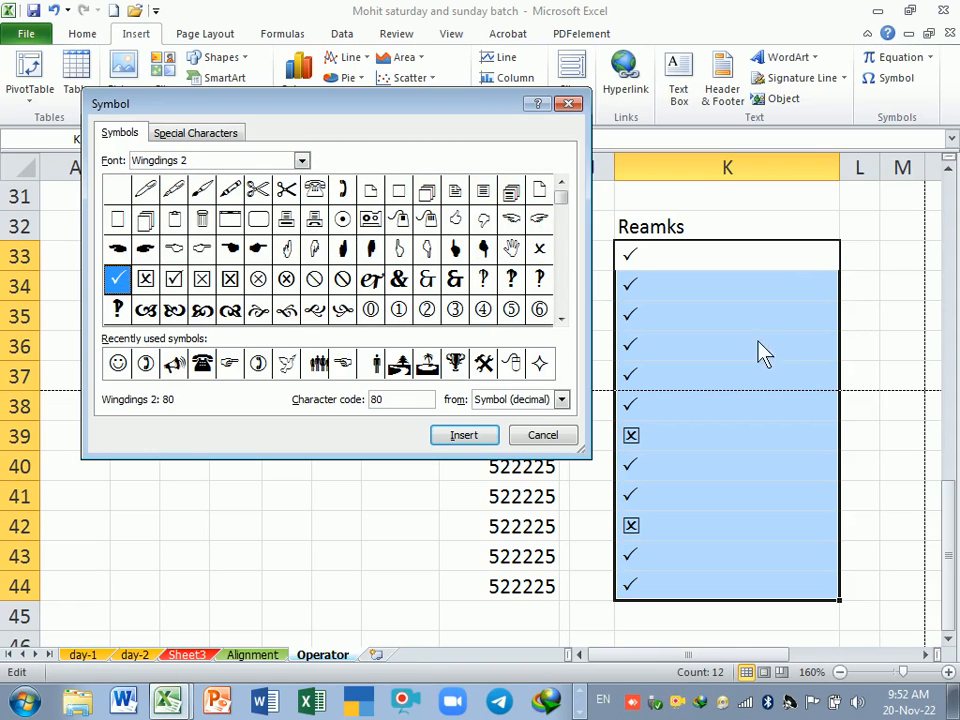
pyautogui.click(466, 438)
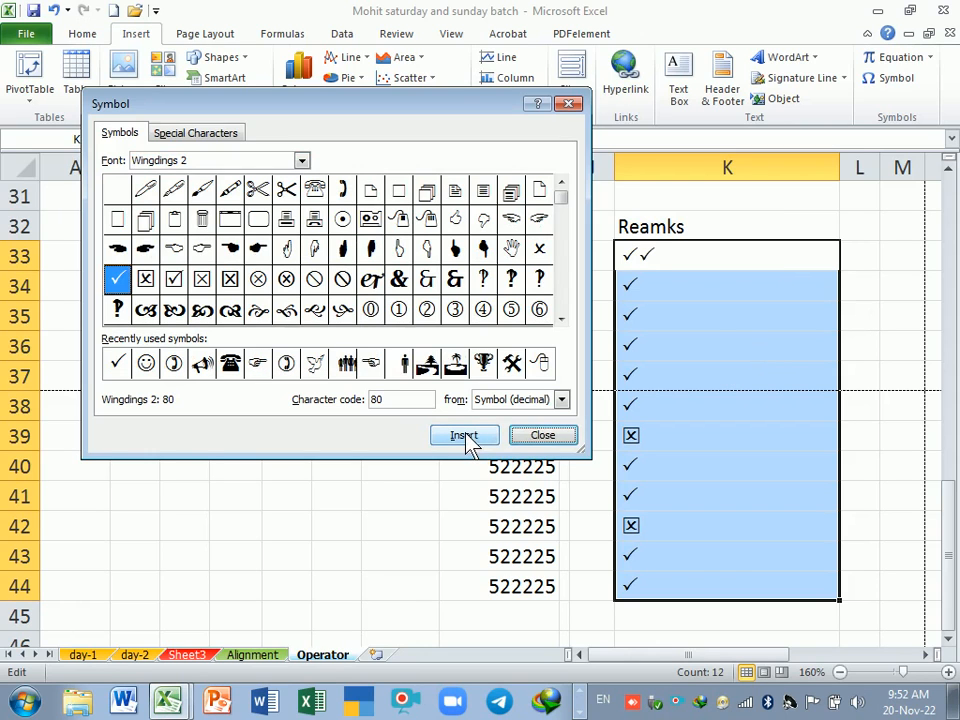
pyautogui.click(550, 436)
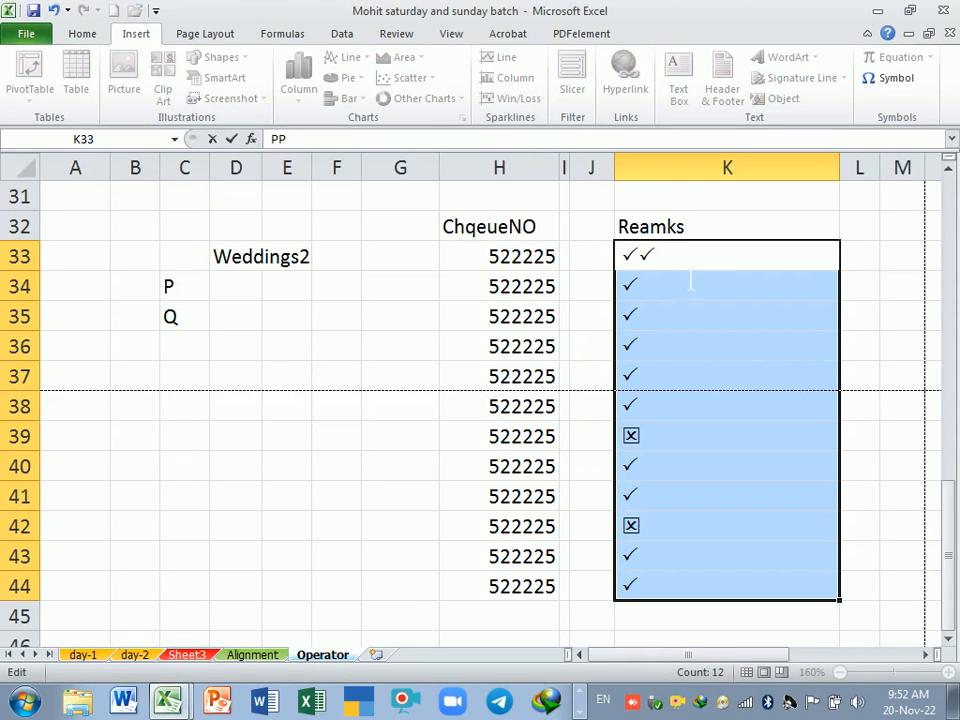
pyautogui.click(677, 315)
pyautogui.click(675, 265)
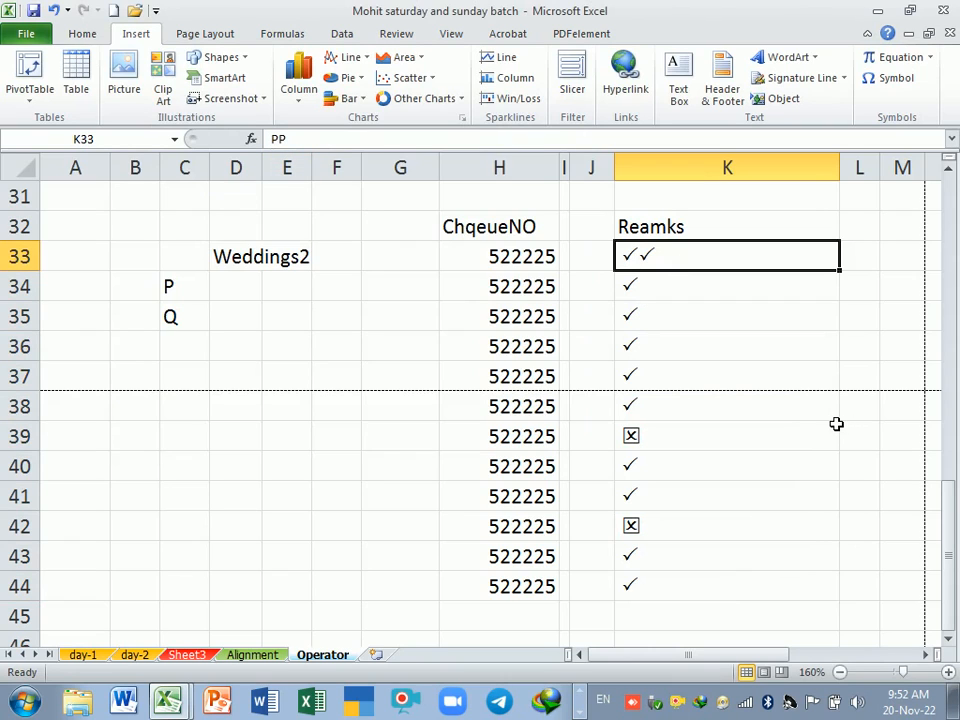
# Delete the second check mark from K33, leaving a single mark in the cell
pyautogui.doubleClick(730, 261)
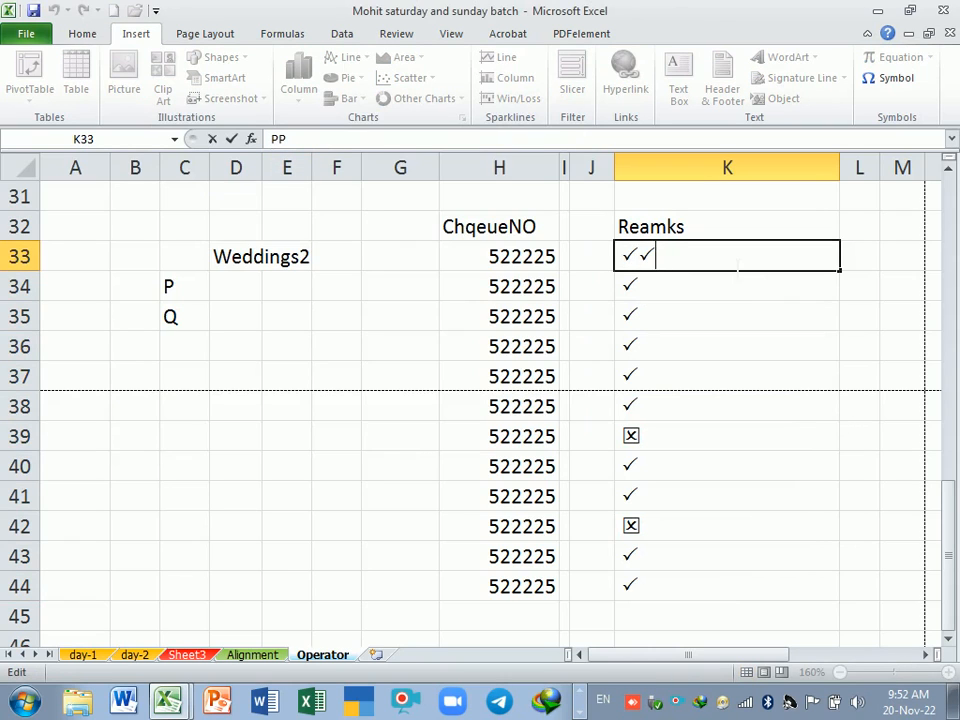
pyautogui.press('BackSpace')
pyautogui.press('Return')
pyautogui.click(707, 439)
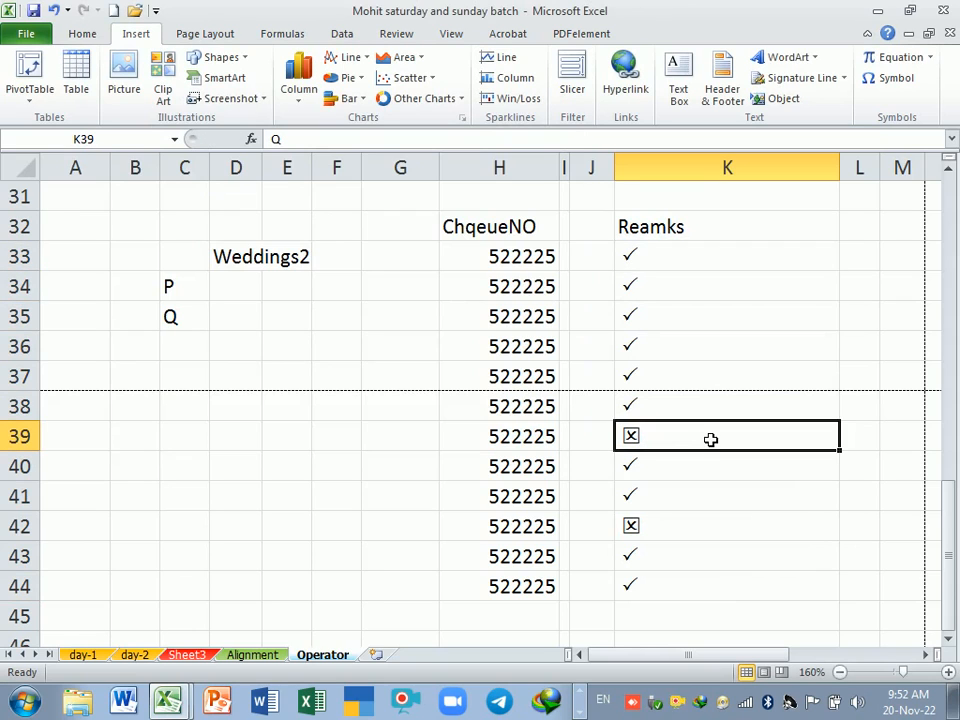
# Insert the Wingdings telephone symbol, character code 40, after the check mark in K33 and fill the cell down to K44
pyautogui.moveTo(701, 256); pyautogui.dragTo(704, 591)
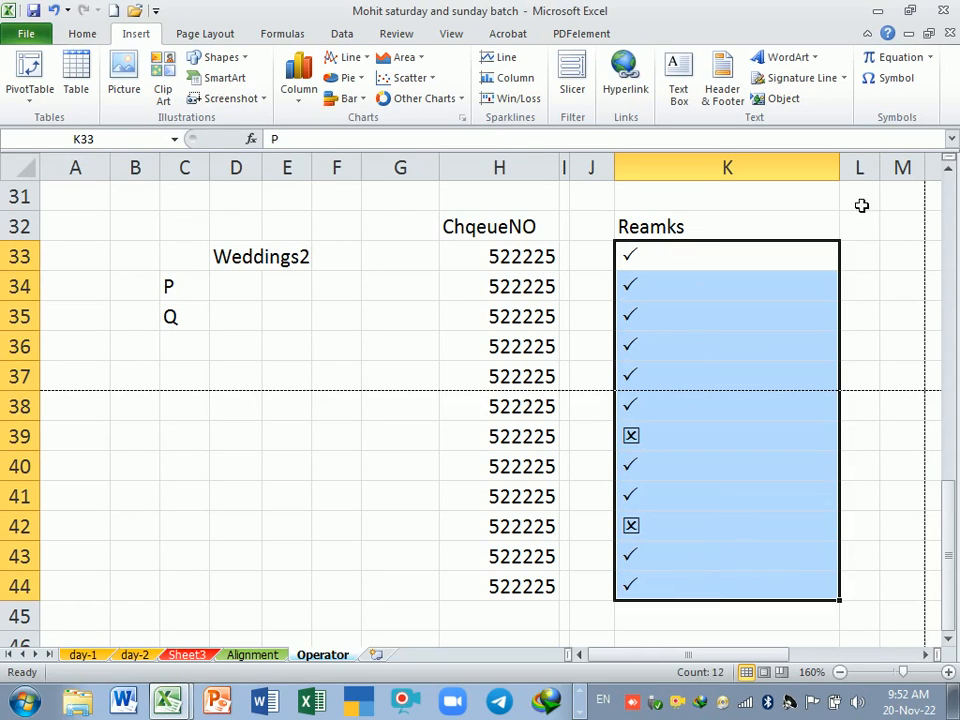
pyautogui.click(888, 84)
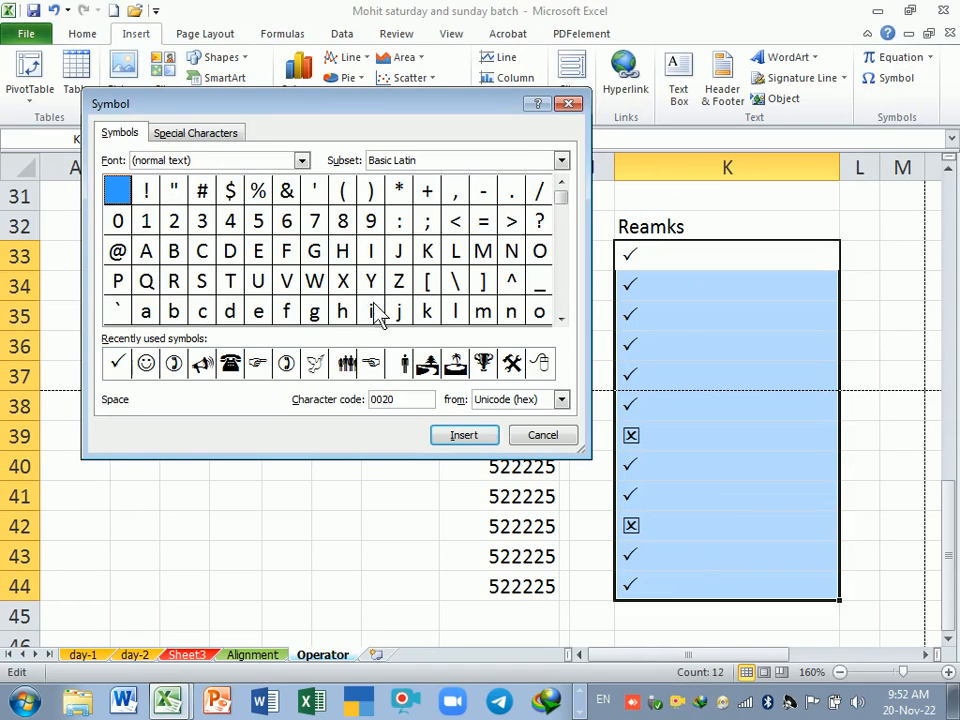
pyautogui.click(511, 364)
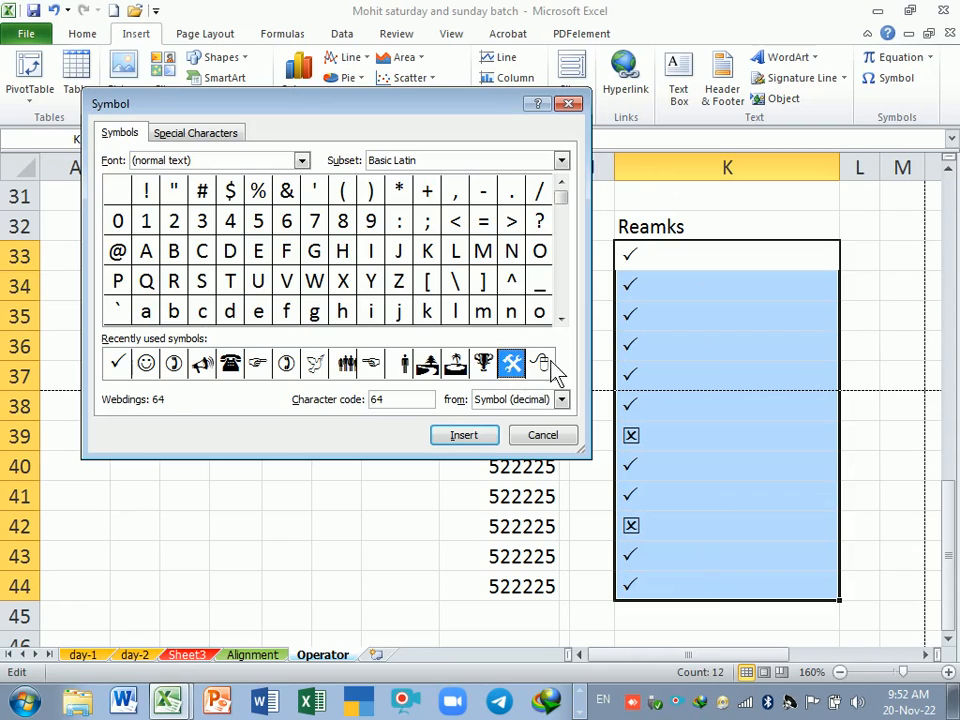
pyautogui.click(540, 364)
pyautogui.click(286, 364)
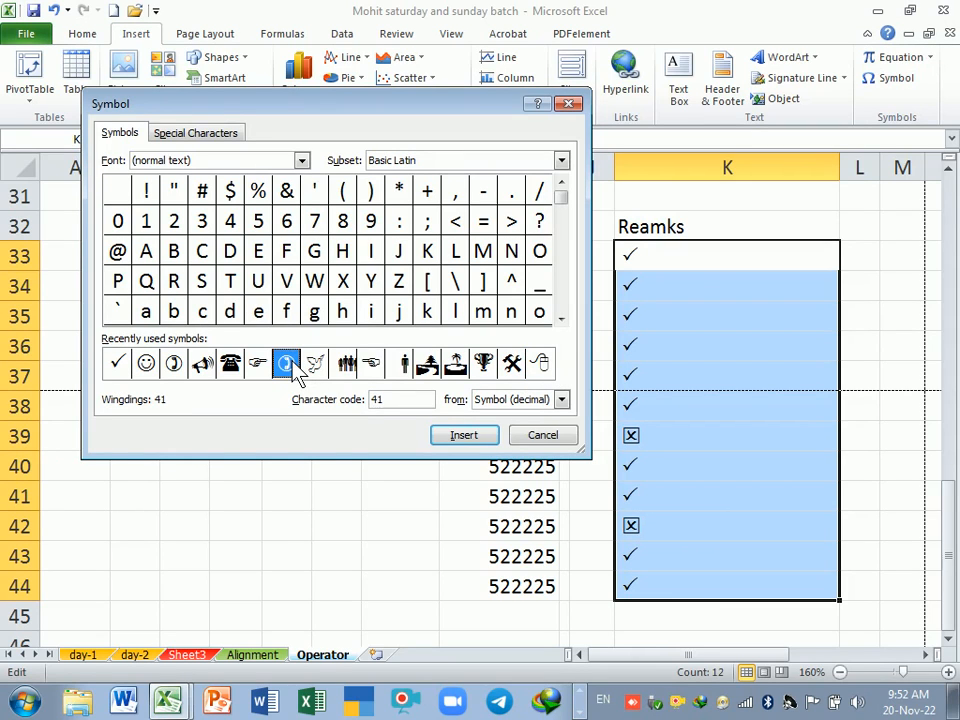
pyautogui.click(204, 366)
pyautogui.click(230, 364)
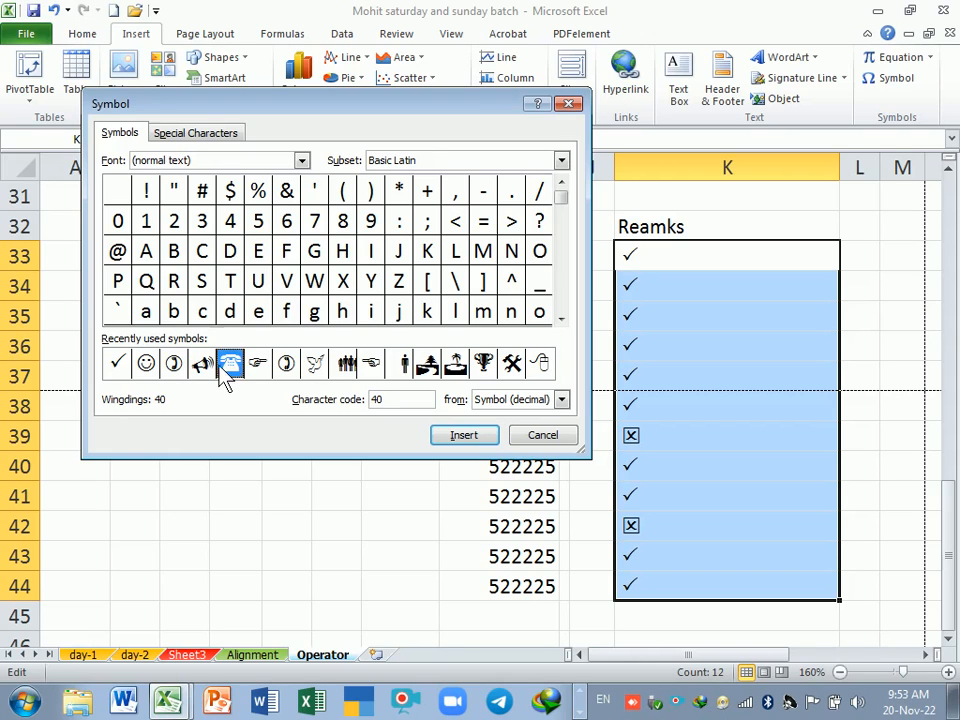
pyautogui.click(465, 436)
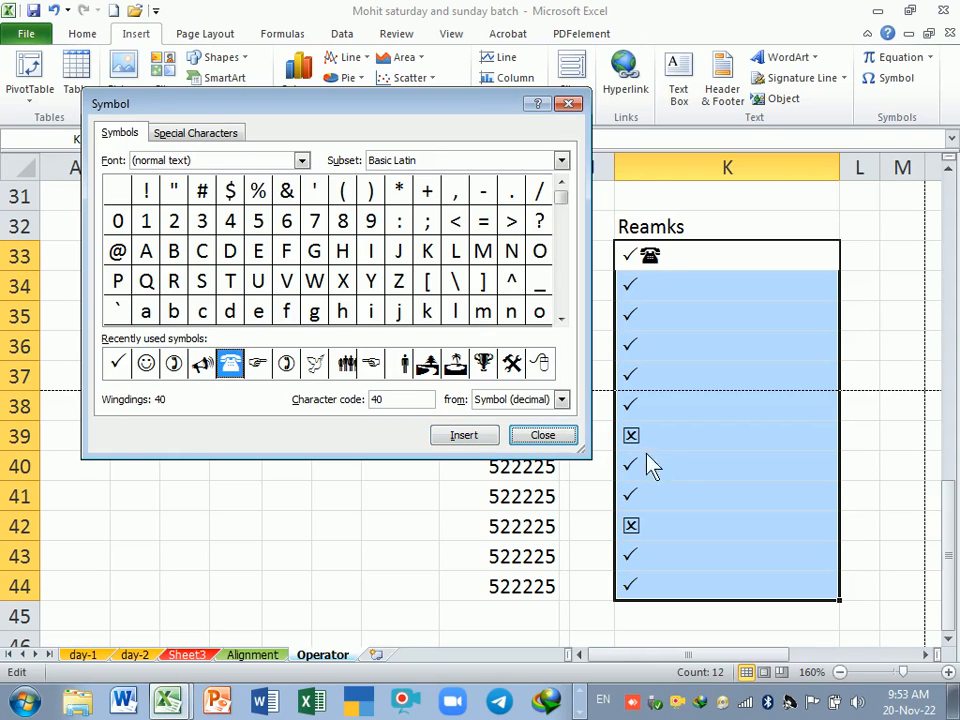
pyautogui.click(543, 435)
pyautogui.click(700, 358)
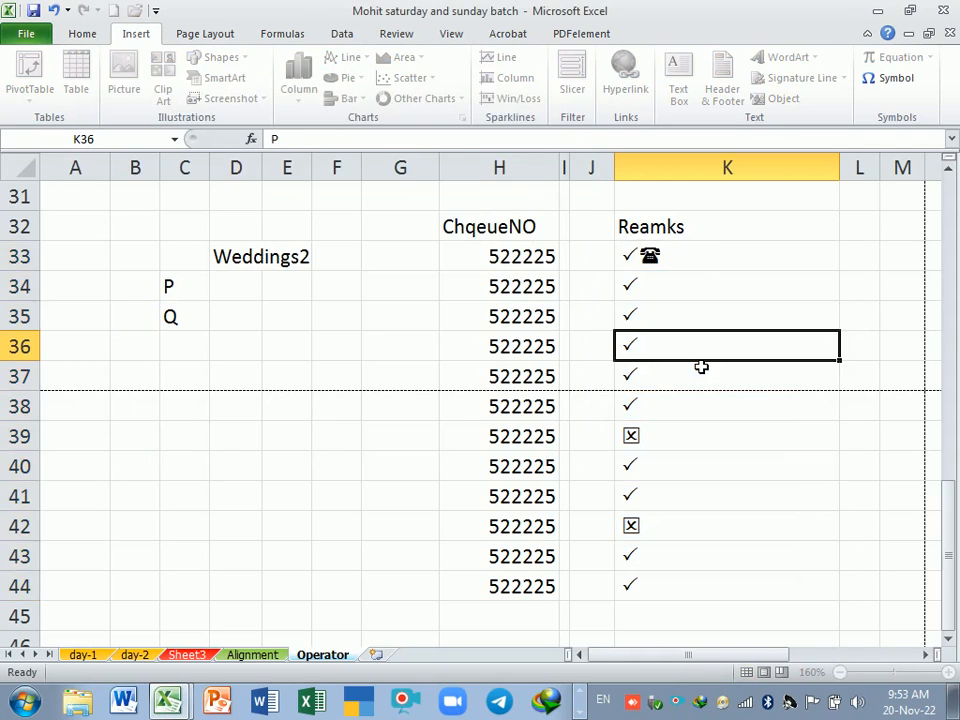
pyautogui.click(786, 264)
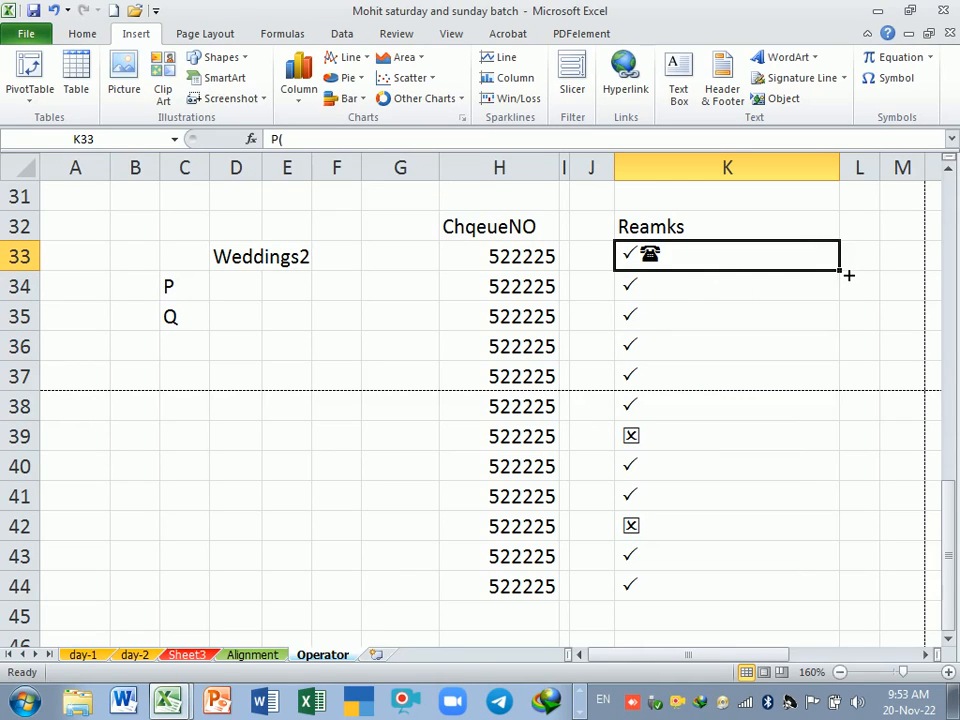
pyautogui.moveTo(840, 271); pyautogui.dragTo(843, 601)
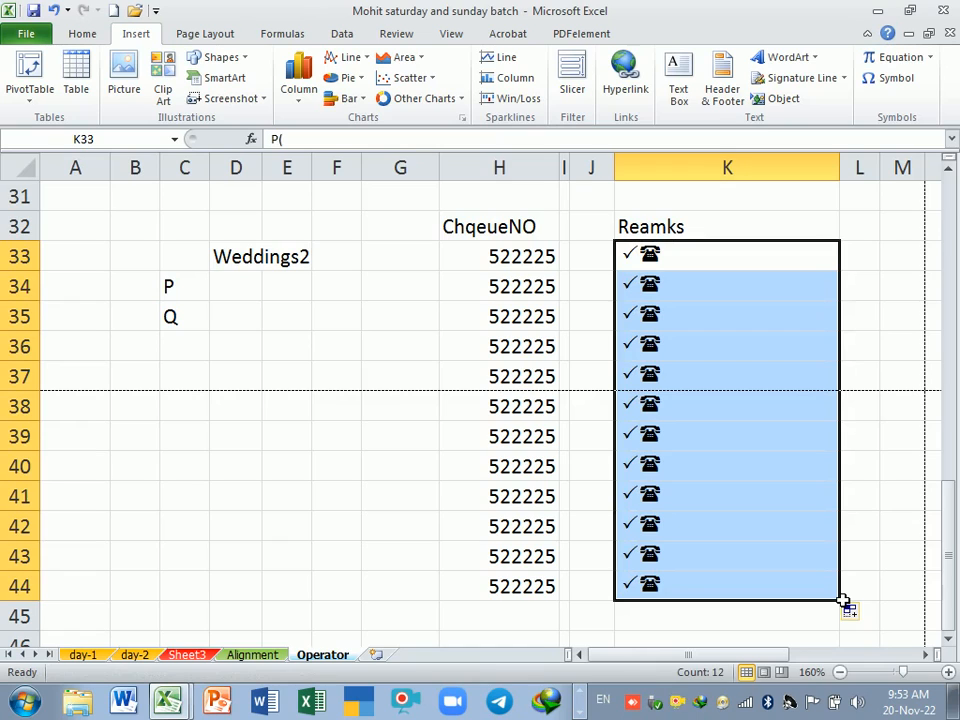
# Undo the fill down column K and the insertion of the telephone symbol in K33
pyautogui.hotkey('ctrl', 'z')
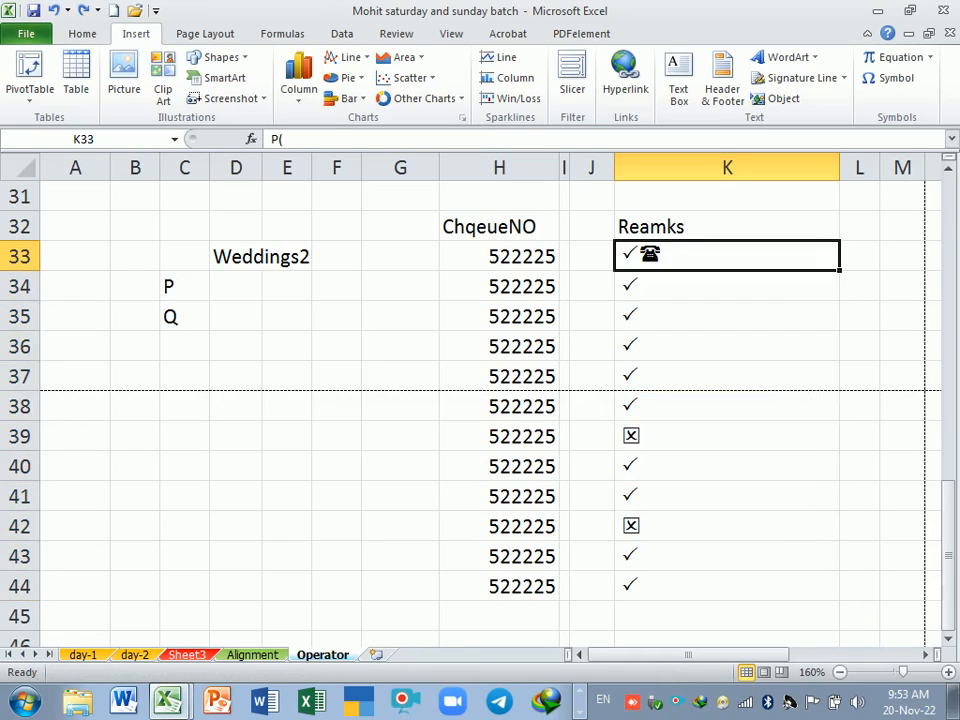
pyautogui.hotkey('ctrl', 'z')
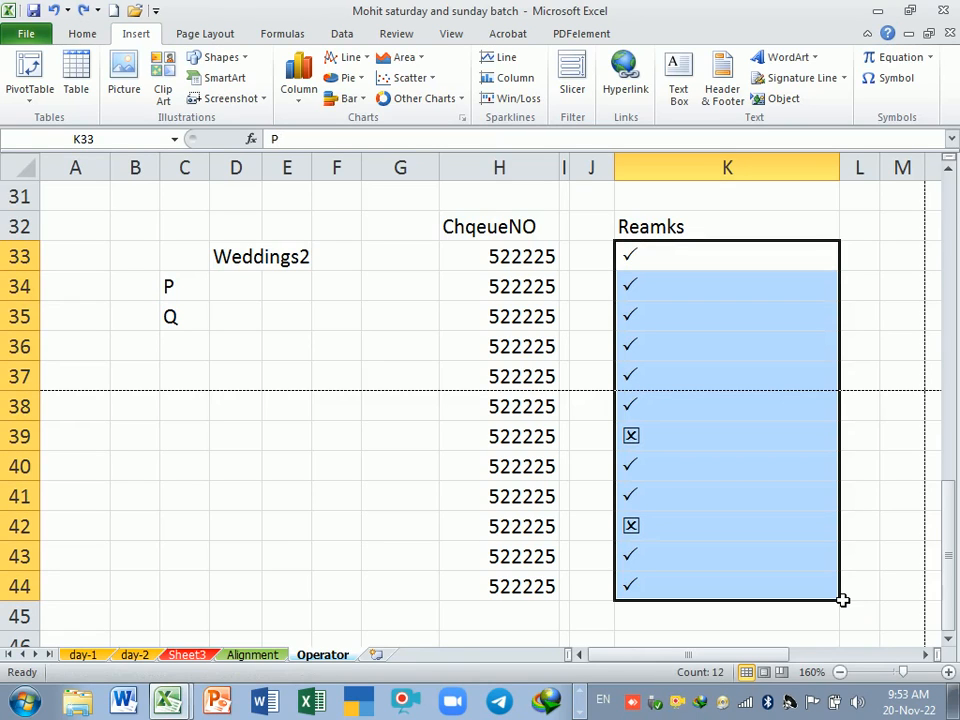
pyautogui.click(811, 534)
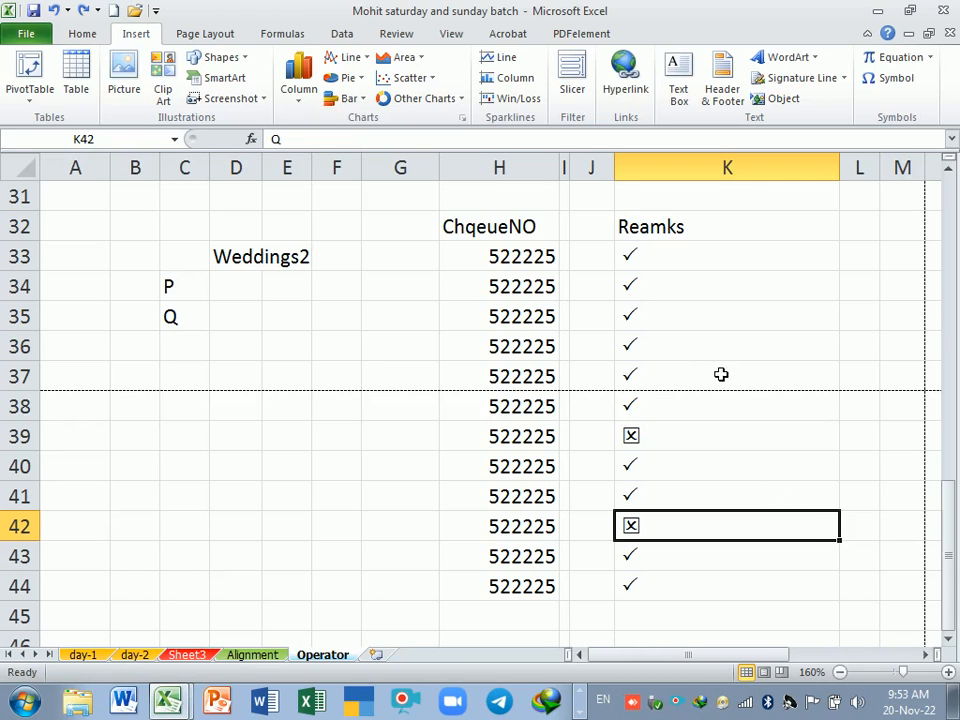
pyautogui.scroll(-1, 703, 440)
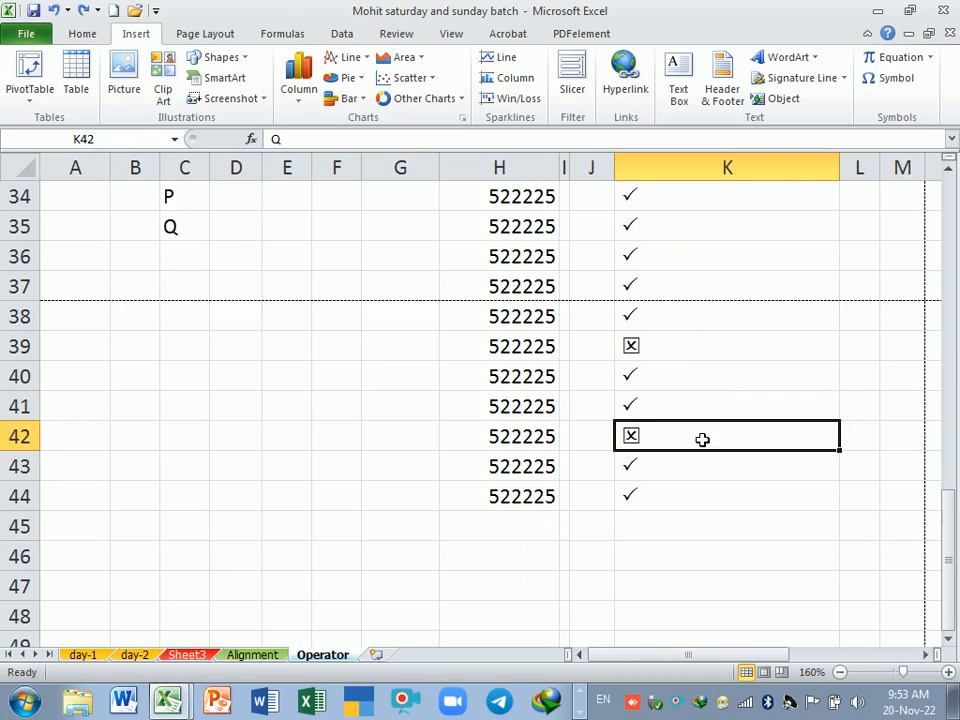
# Copy the Operator list in U26:U32 of the Alignment sheet
pyautogui.click(255, 656)
pyautogui.scroll(-5, 787, 420)
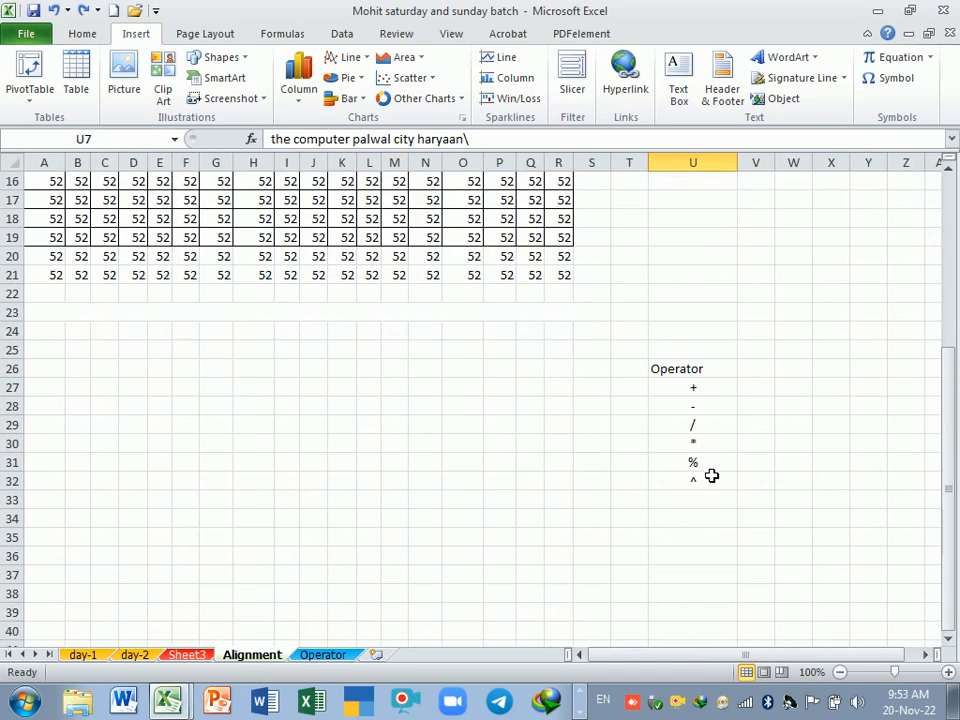
pyautogui.moveTo(692, 370); pyautogui.dragTo(692, 480)
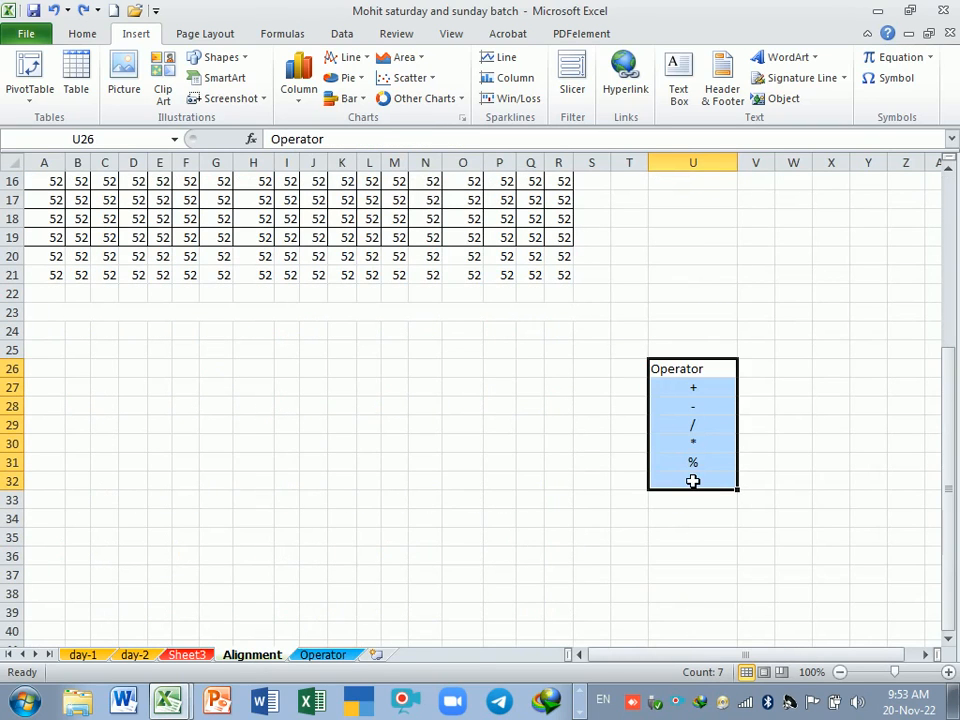
pyautogui.hotkey('ctrl', 'c')
# Paste the copied operator list into the Operator sheet starting at cell N12
pyautogui.click(333, 655)
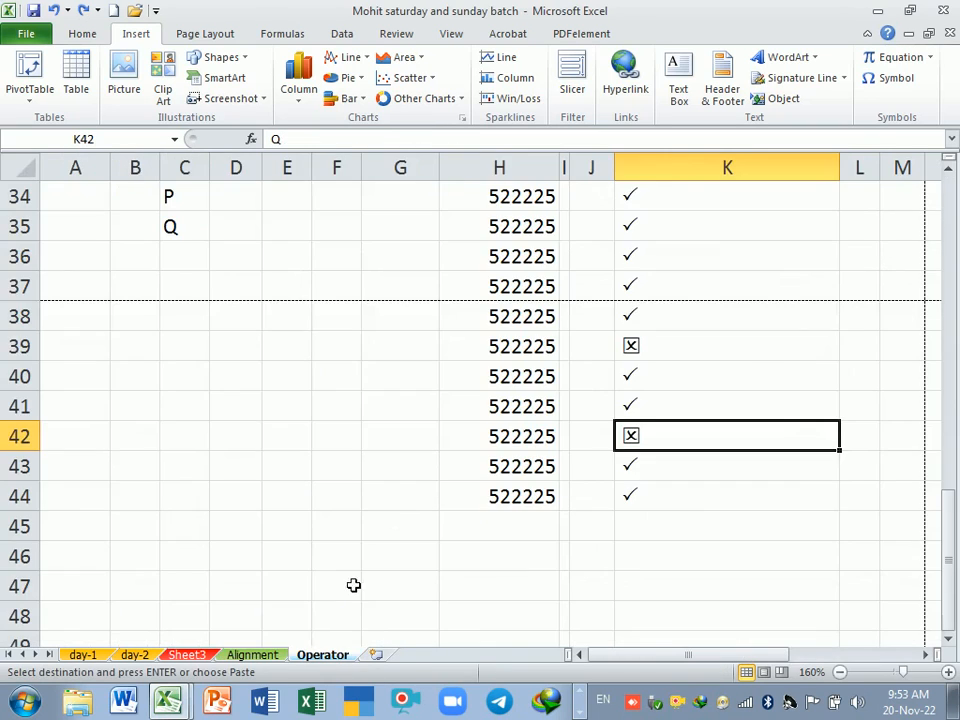
pyautogui.scroll(4, 414, 494)
pyautogui.scroll(1, 414, 494)
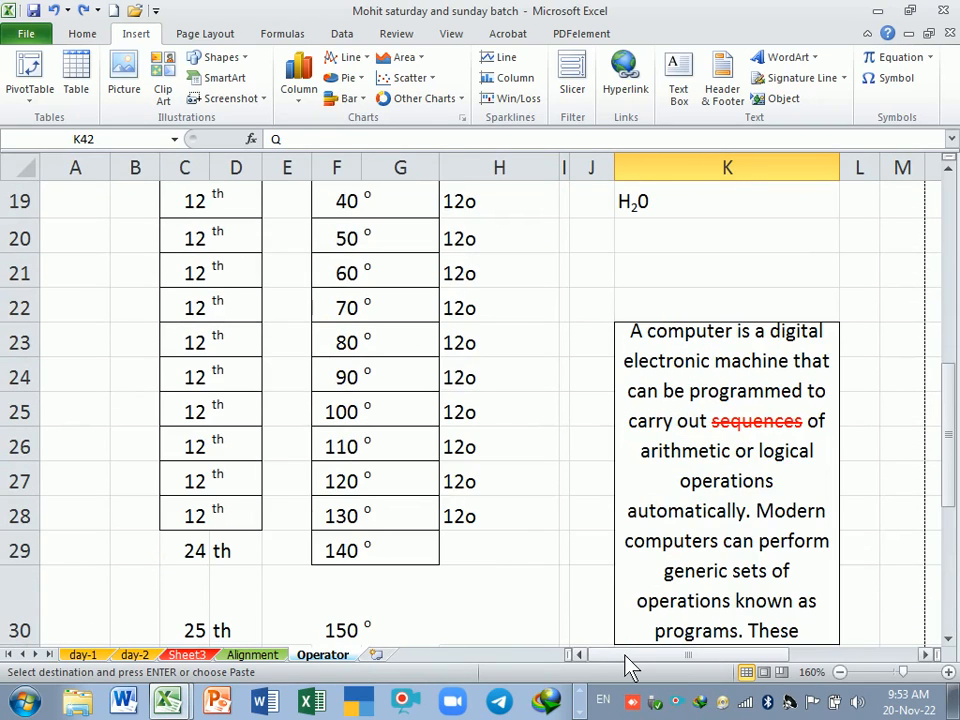
pyautogui.moveTo(628, 655); pyautogui.dragTo(735, 658)
pyautogui.scroll(6, 686, 252)
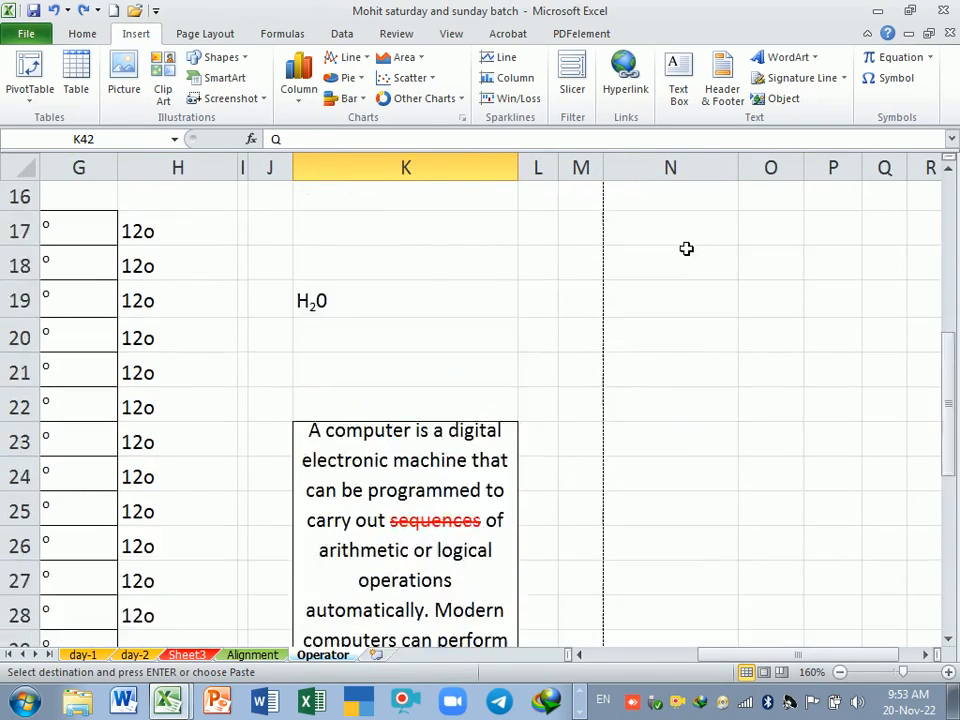
pyautogui.scroll(-3, 680, 283)
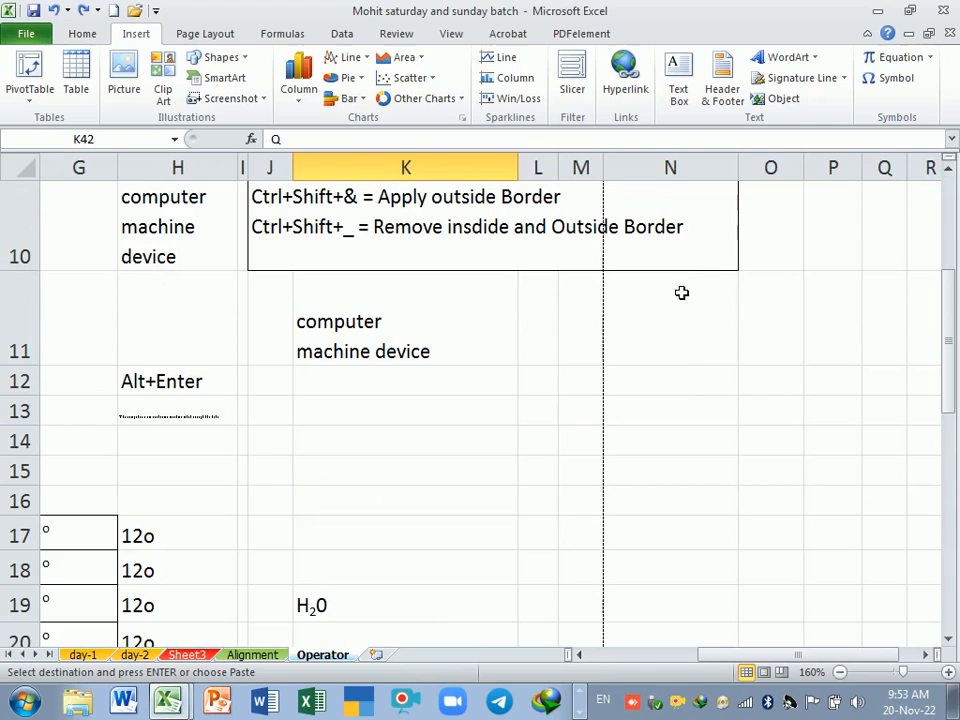
pyautogui.click(677, 392)
pyautogui.hotkey('ctrl', 'v')
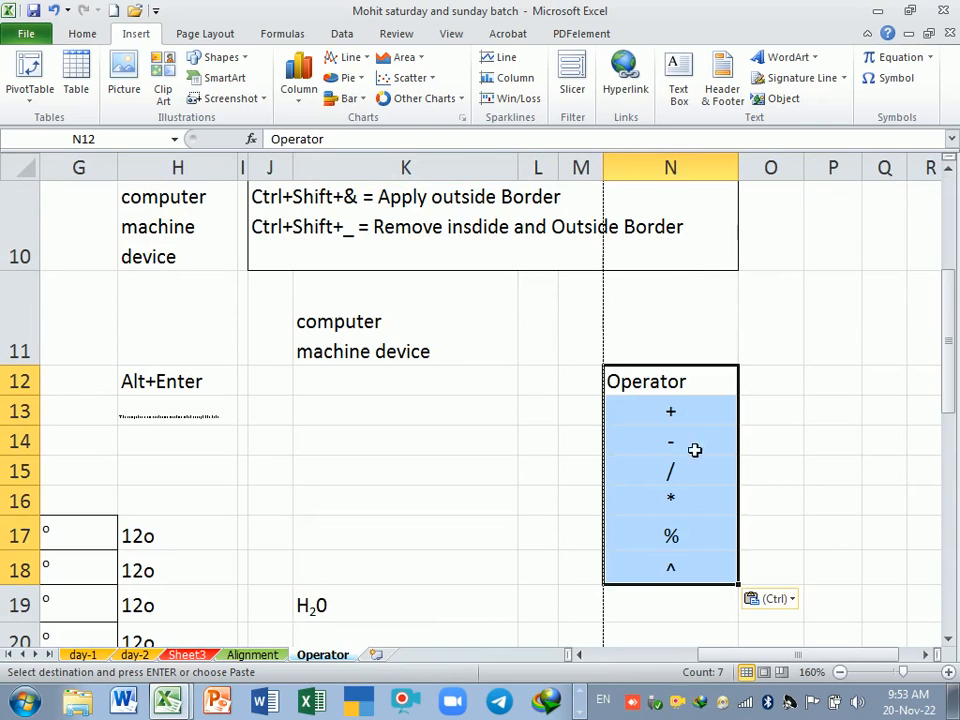
pyautogui.click(694, 413)
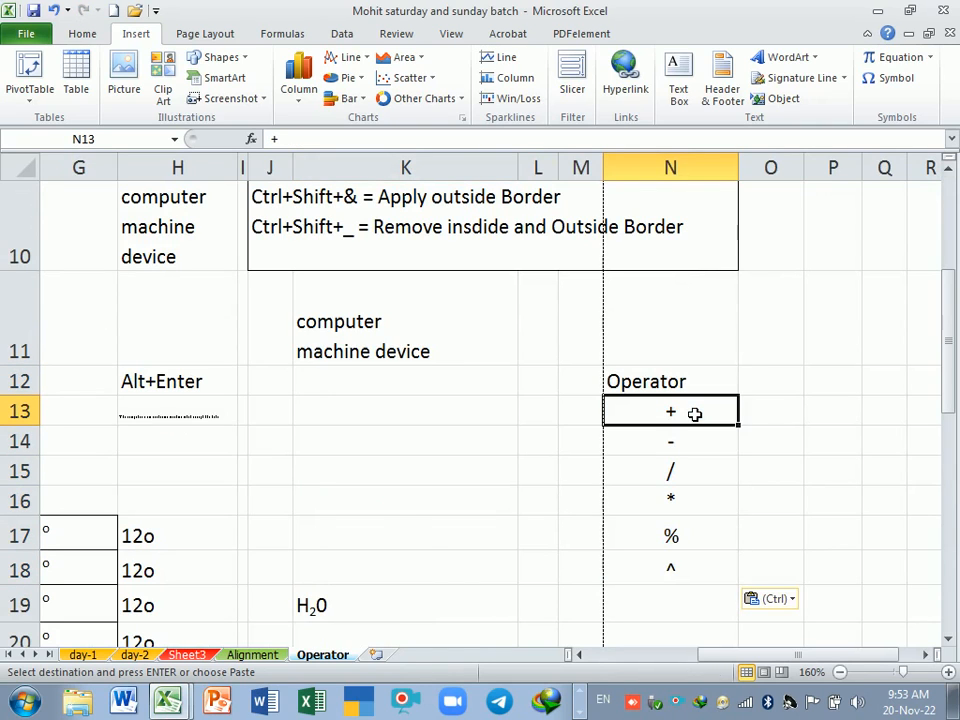
# Widen column O beside the operator list and enter the heading Number in O12
pyautogui.scroll(-1, 694, 413)
pyautogui.scroll(1, 695, 414)
pyautogui.click(926, 656)
pyautogui.click(926, 656)
pyautogui.click(926, 656)
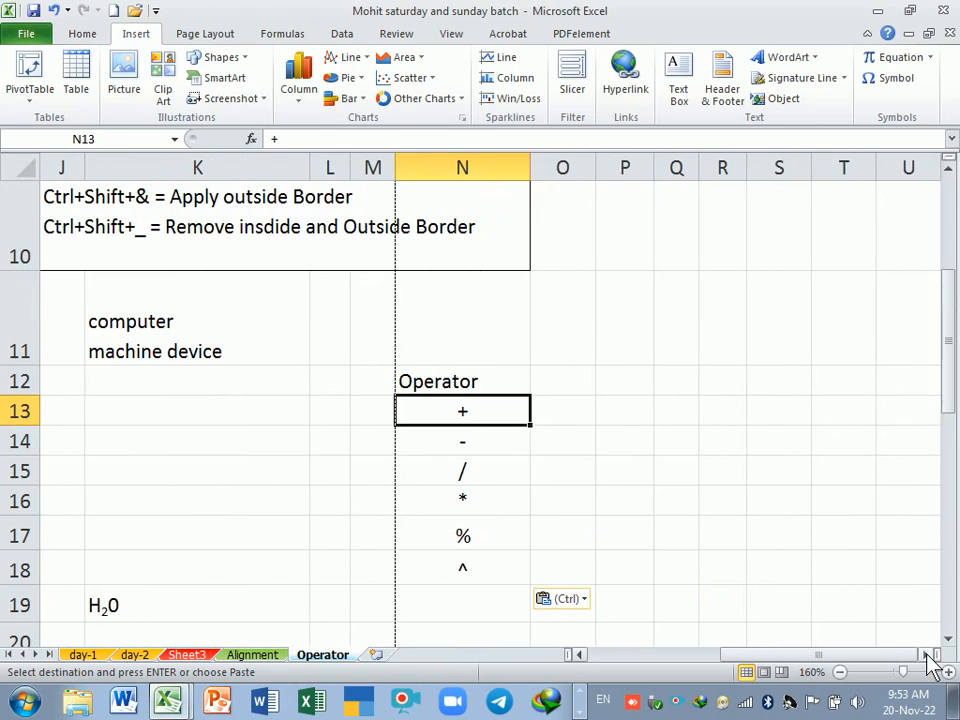
pyautogui.moveTo(596, 167); pyautogui.dragTo(720, 166)
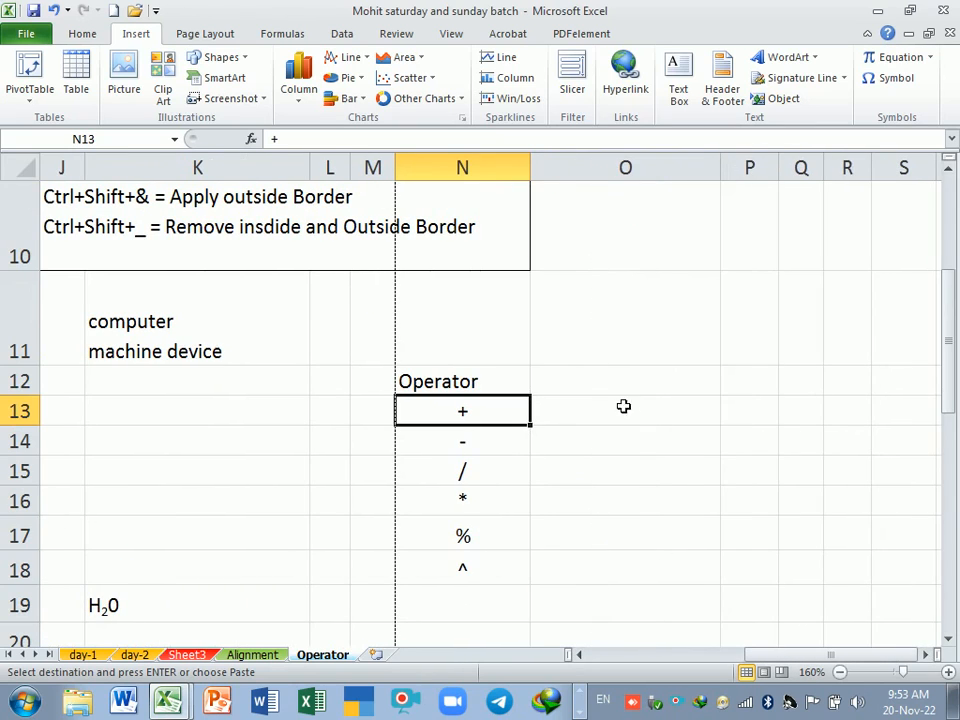
pyautogui.click(604, 387)
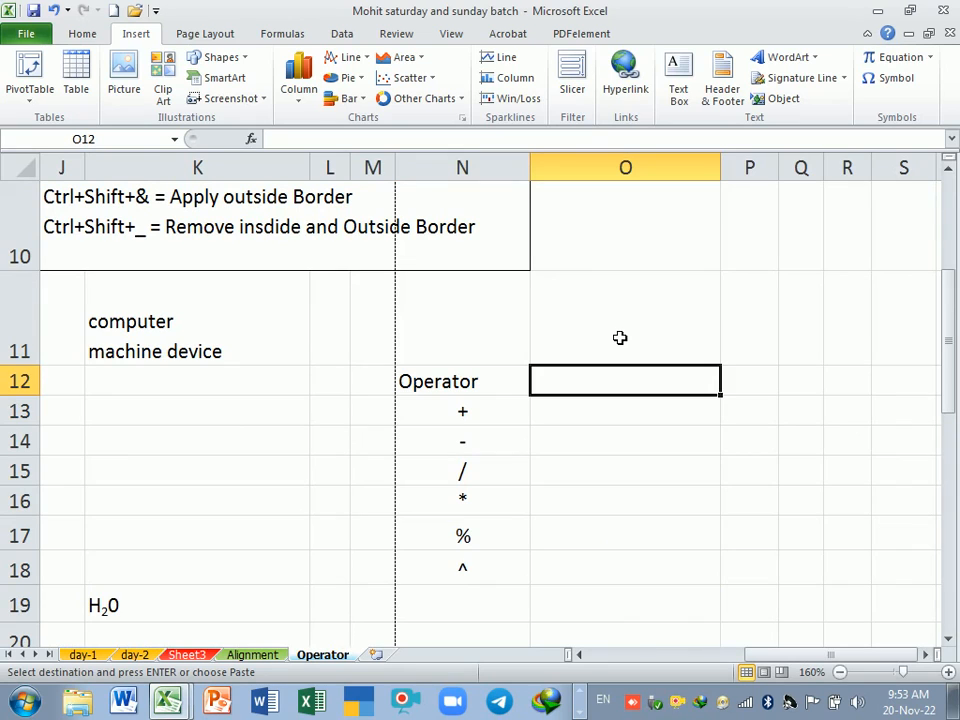
pyautogui.write('Number')
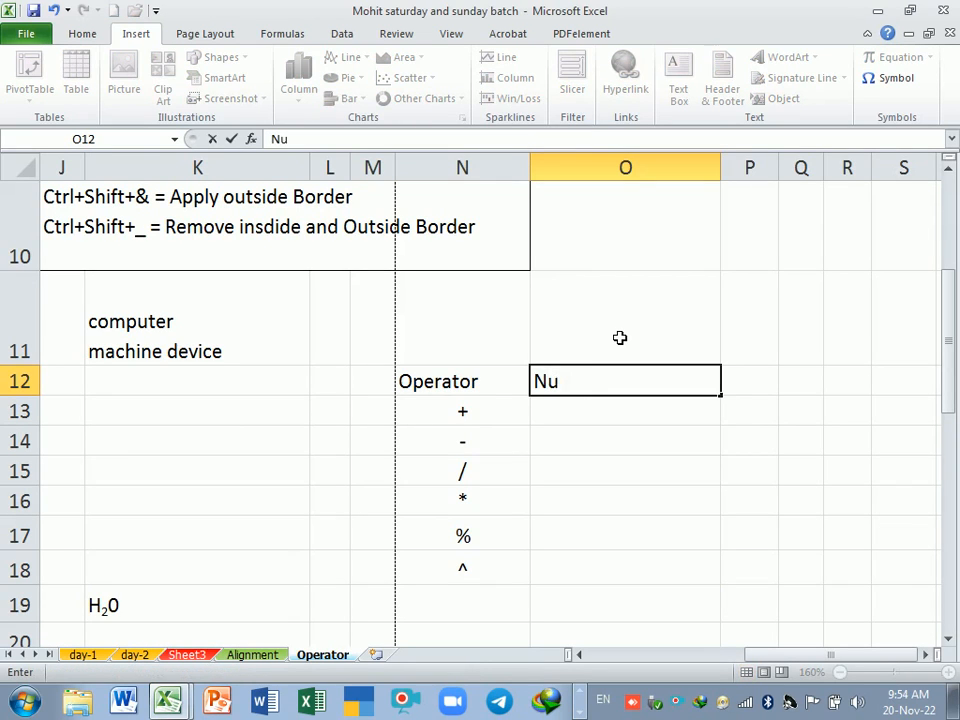
pyautogui.press('Return')
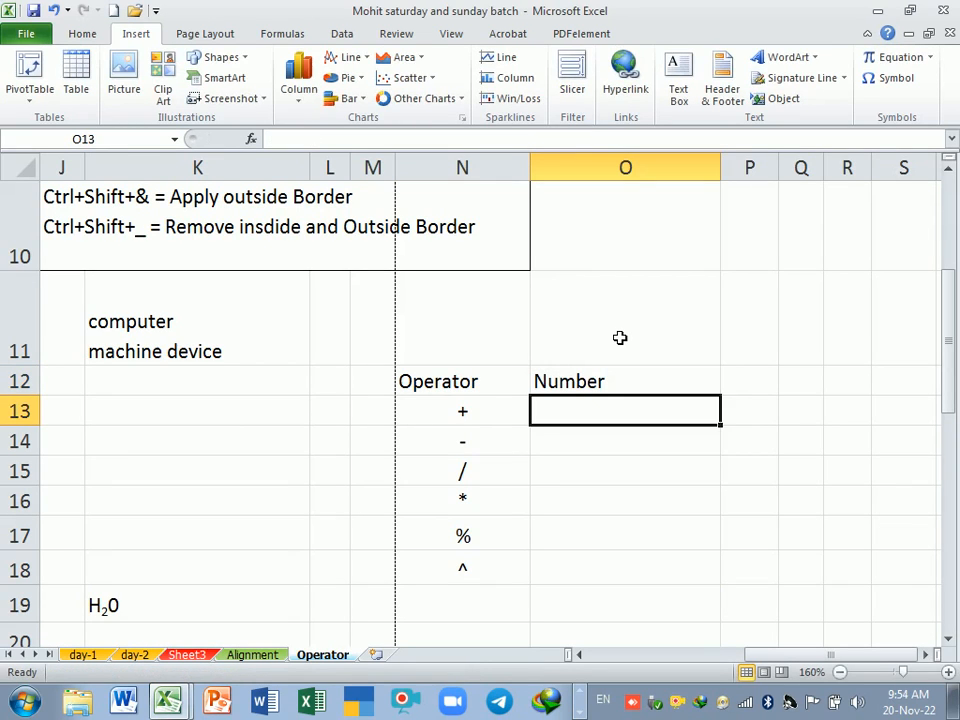
# Enter the values 90, 40, 60, 30, 30 and 30 in O13 to O18 under the Number heading
pyautogui.write('90')
pyautogui.press('Return')
pyautogui.write('40')
pyautogui.press('Return')
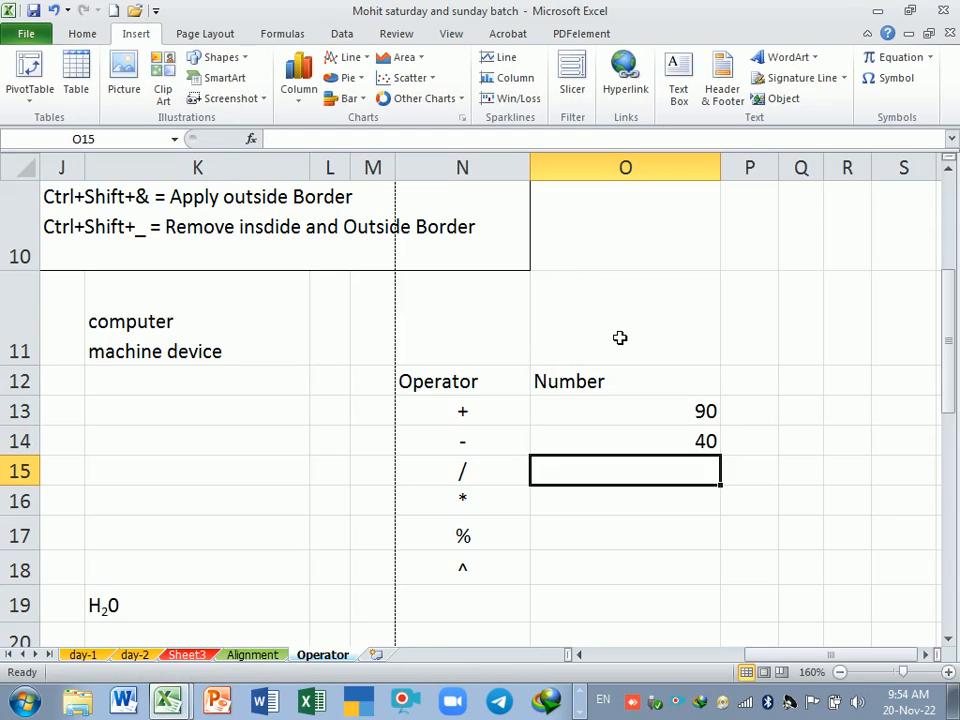
pyautogui.write('60')
pyautogui.press('Return')
pyautogui.write('30')
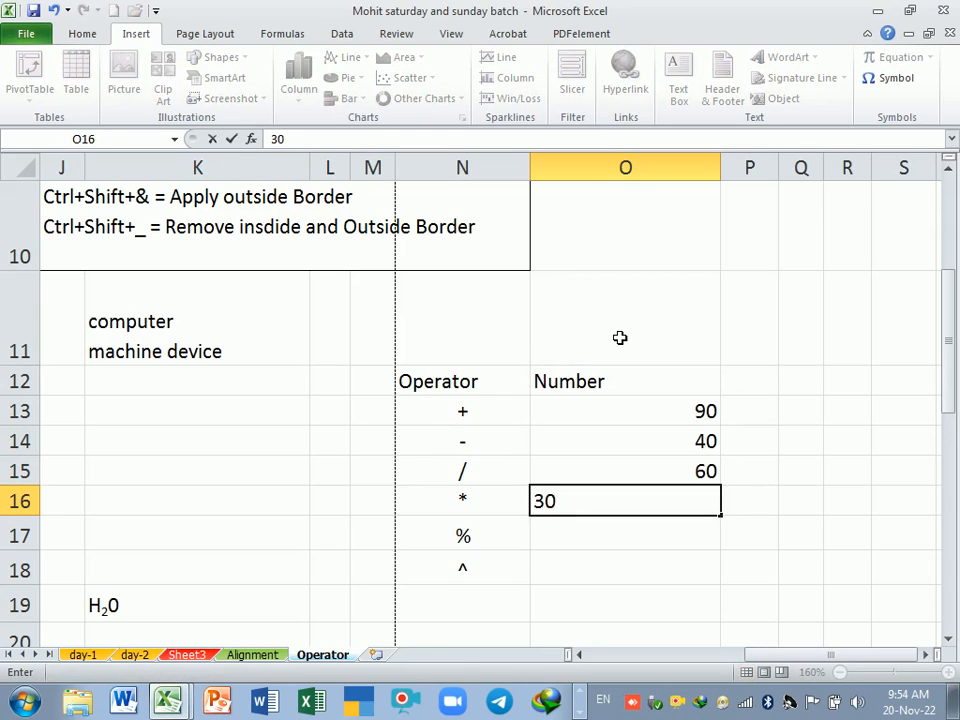
pyautogui.press('Return')
pyautogui.write('30')
pyautogui.press('Return')
pyautogui.write('30')
pyautogui.press('Return')
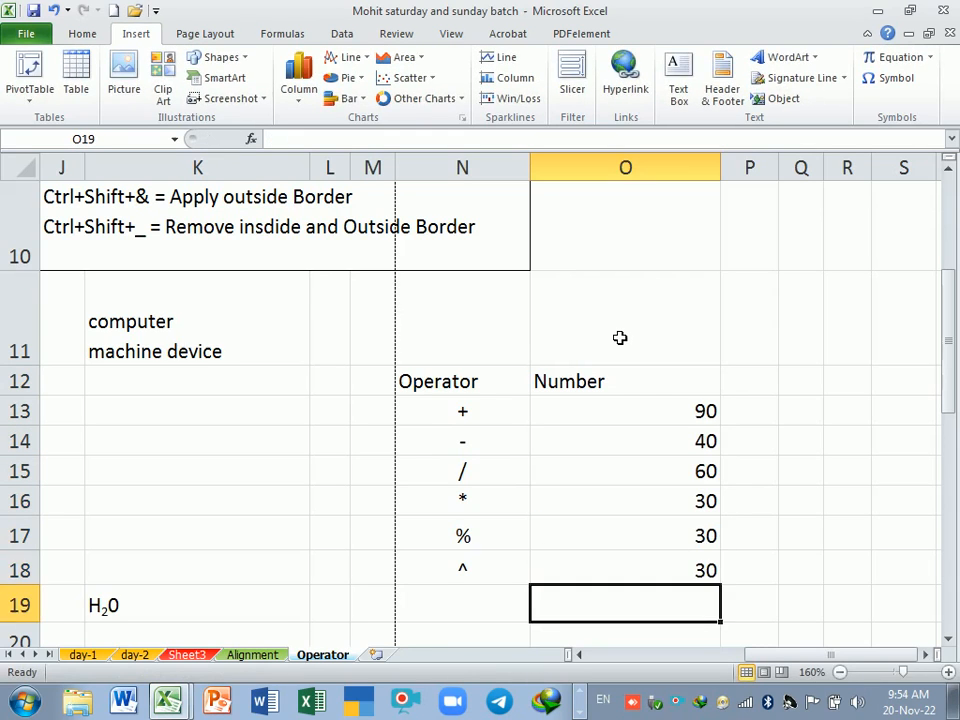
# Add the six numbers in O19 with the formula =O13+O14+O15+O16+O17+O18
pyautogui.scroll(-1, 671, 290)
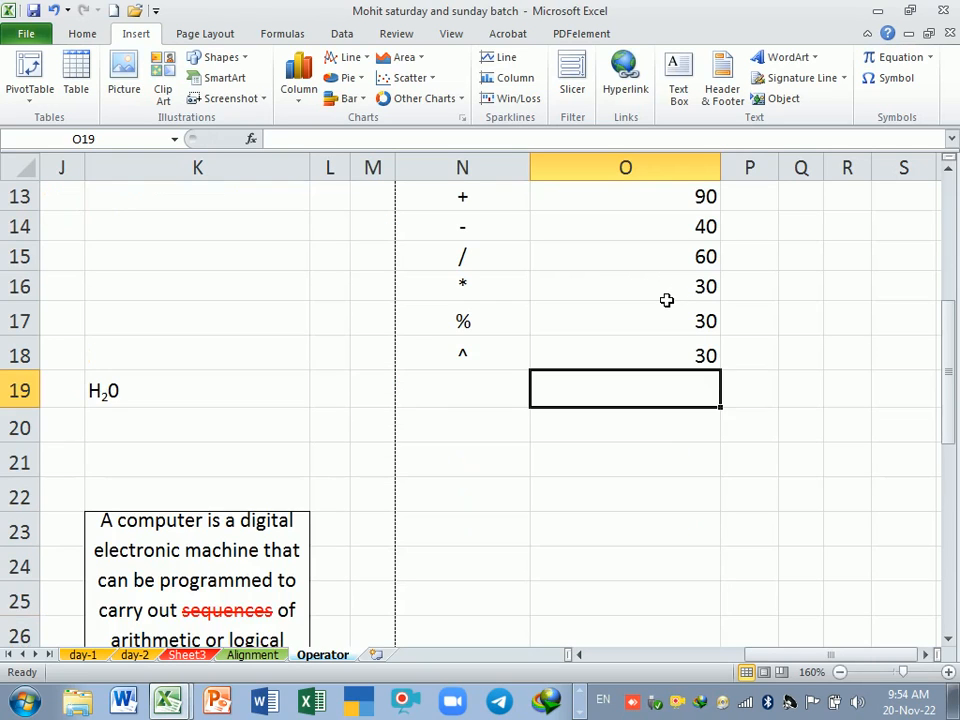
pyautogui.scroll(1, 667, 321)
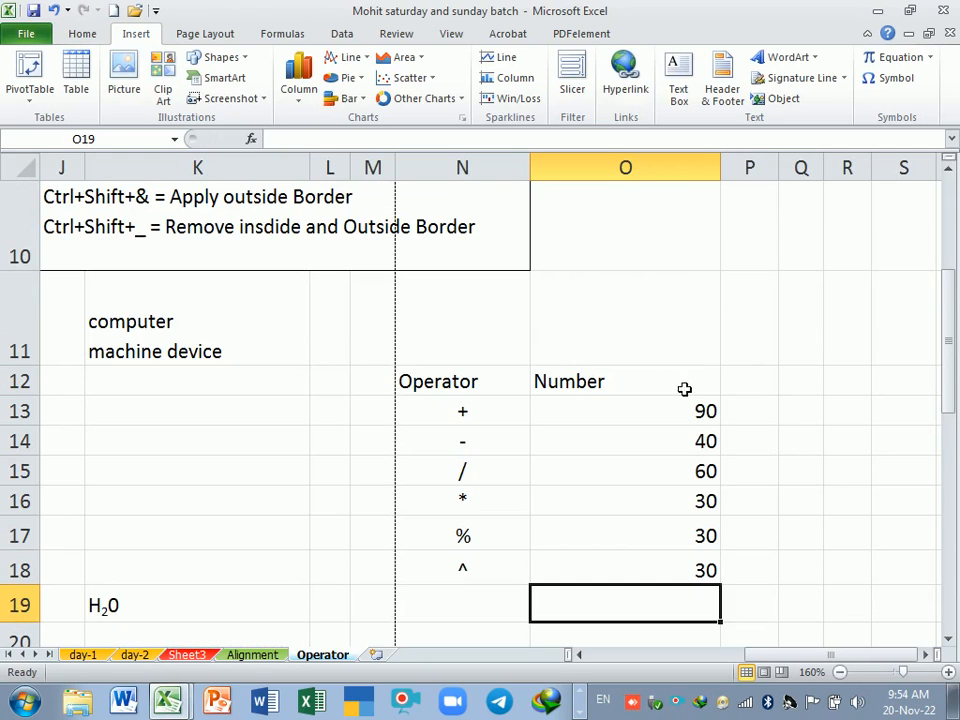
pyautogui.moveTo(952, 312); pyautogui.dragTo(949, 317)
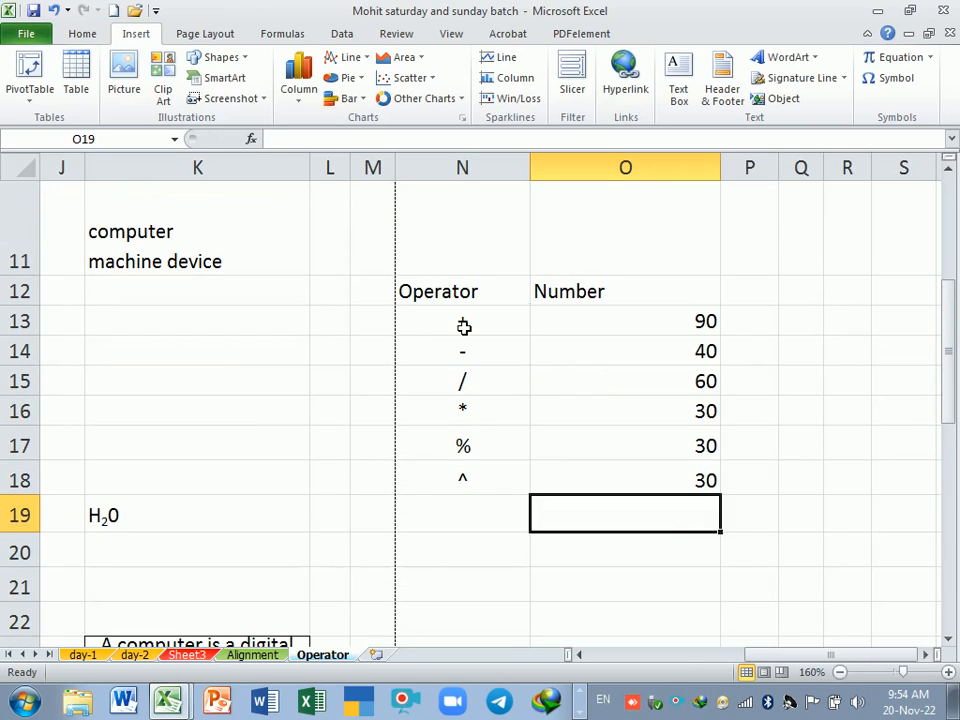
pyautogui.moveTo(465, 324); pyautogui.dragTo(465, 476)
pyautogui.click(590, 510)
pyautogui.write('=')
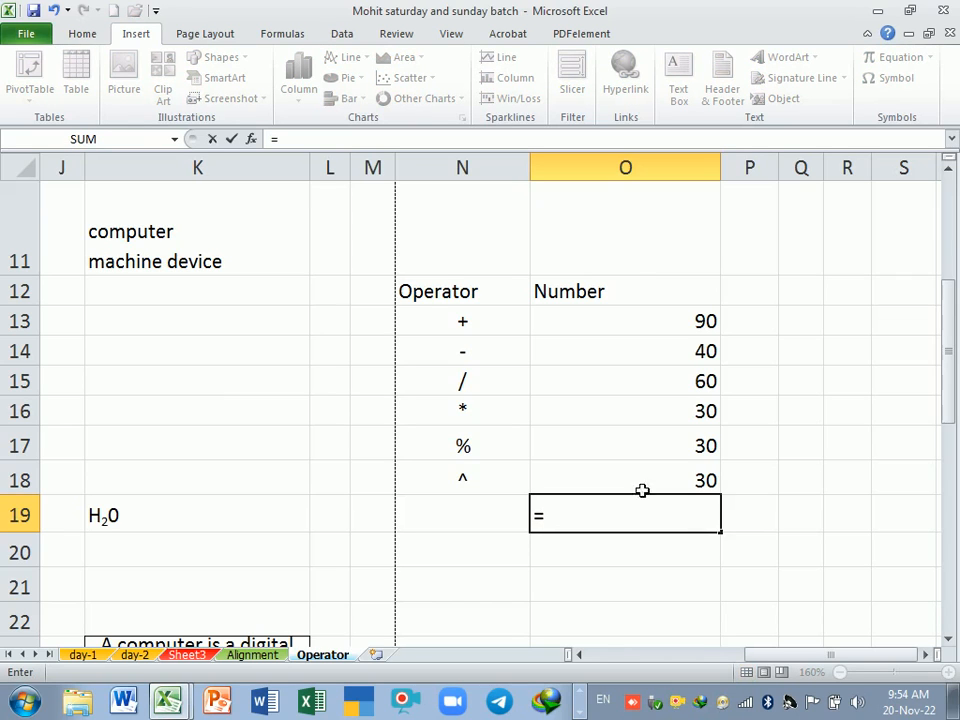
pyautogui.click(663, 319)
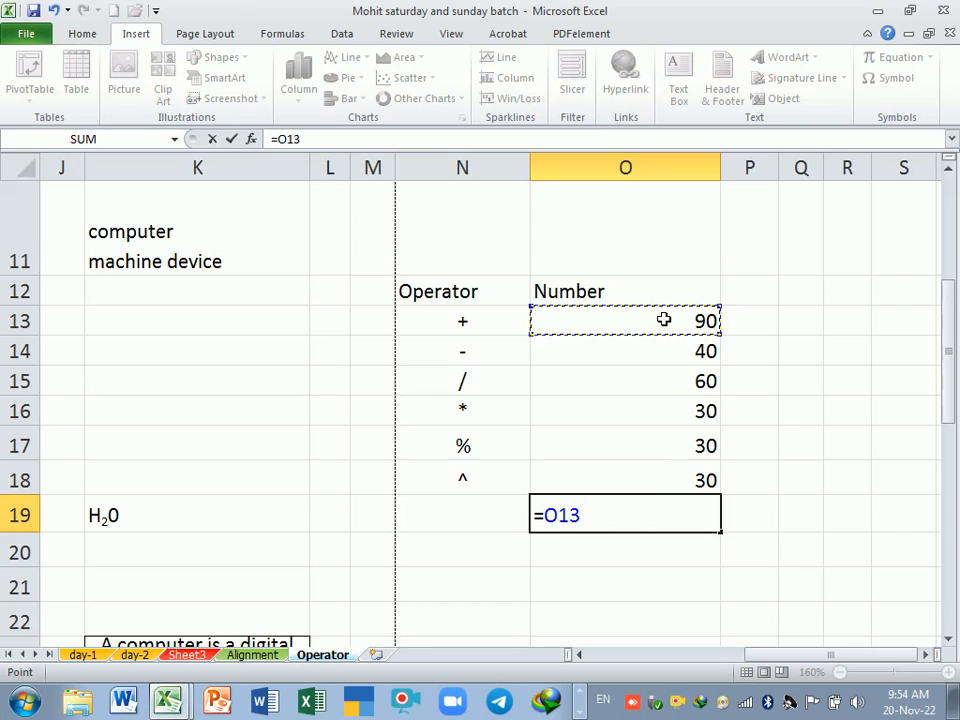
pyautogui.write('+')
pyautogui.write('+')
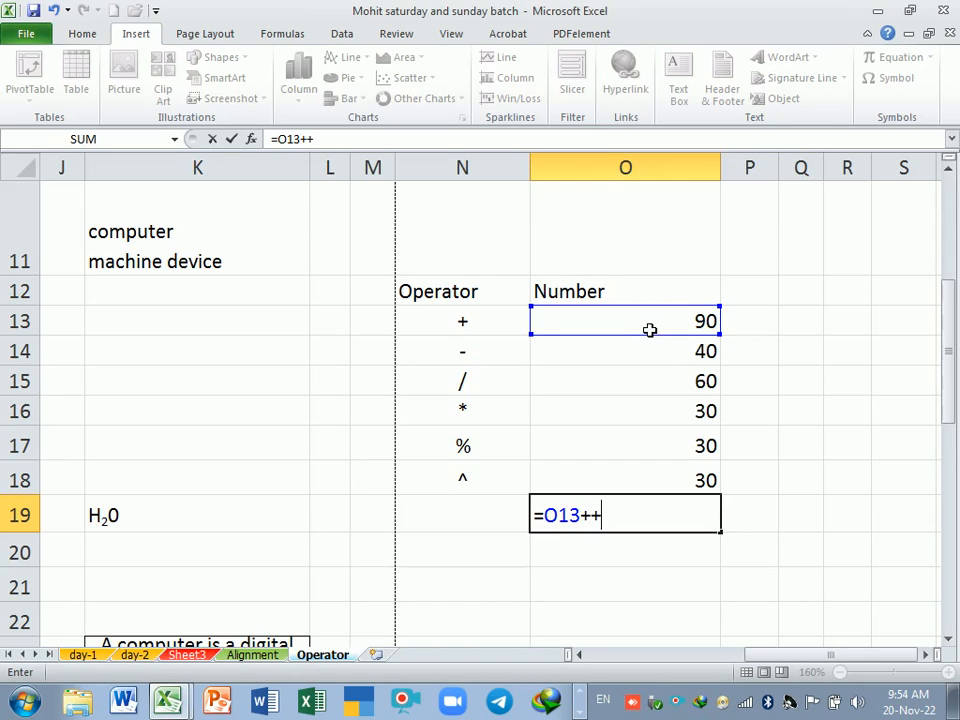
pyautogui.press('BackSpace')
pyautogui.click(684, 357)
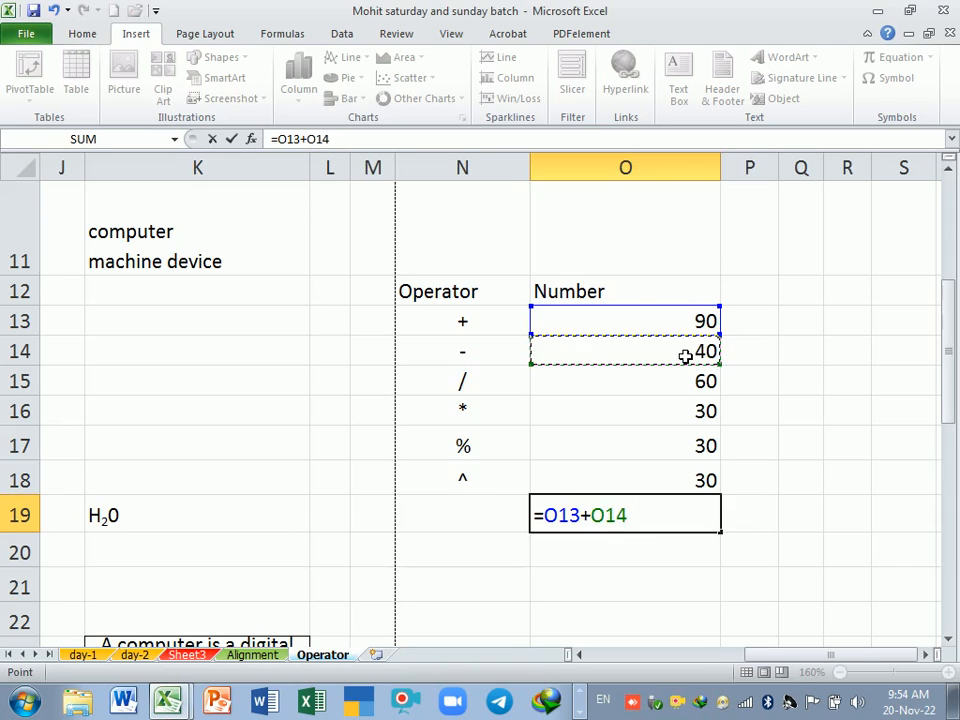
pyautogui.write('+')
pyautogui.click(703, 384)
pyautogui.write('+')
pyautogui.click(702, 413)
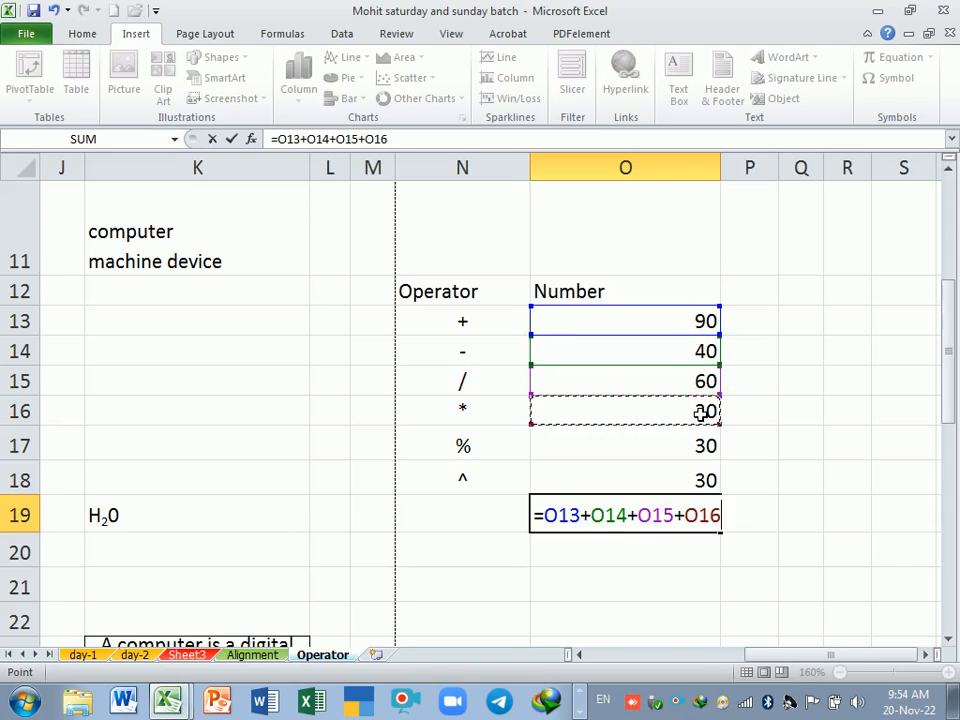
pyautogui.write('+')
pyautogui.click(690, 447)
pyautogui.write('+')
pyautogui.click(695, 479)
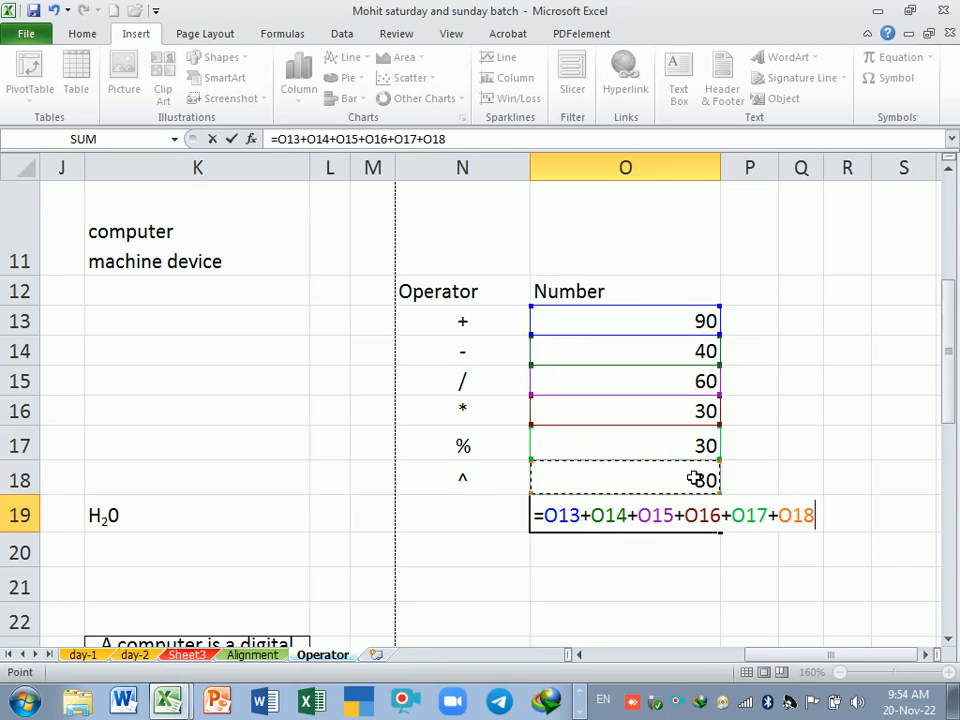
pyautogui.press('Return')
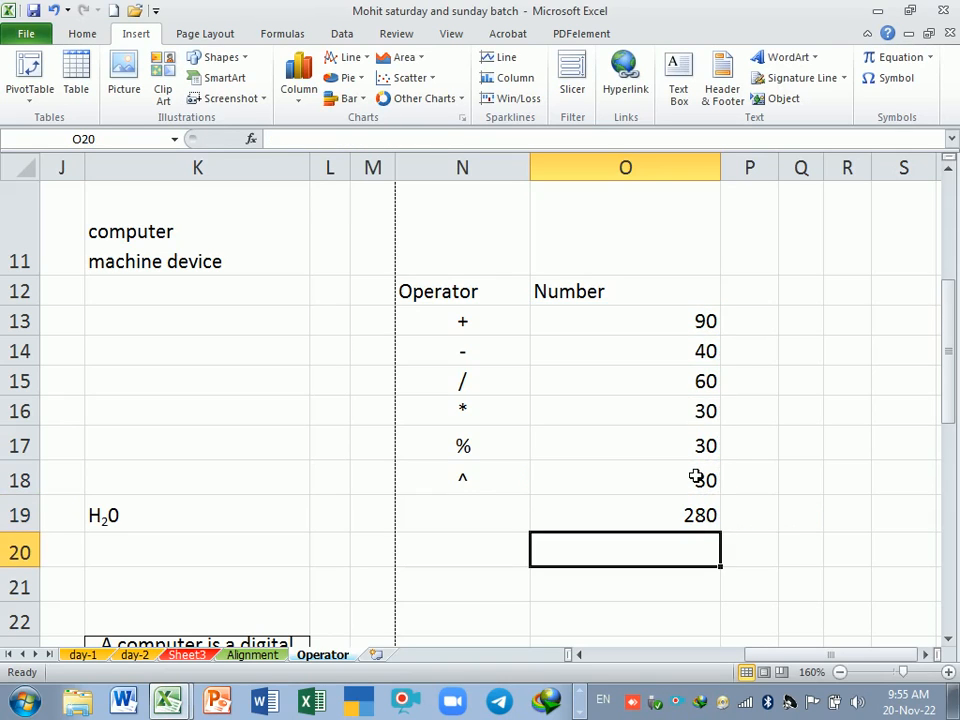
# Replace the addition formula in O19 with =SUM(O13:O18) using AutoSum
pyautogui.click(673, 525)
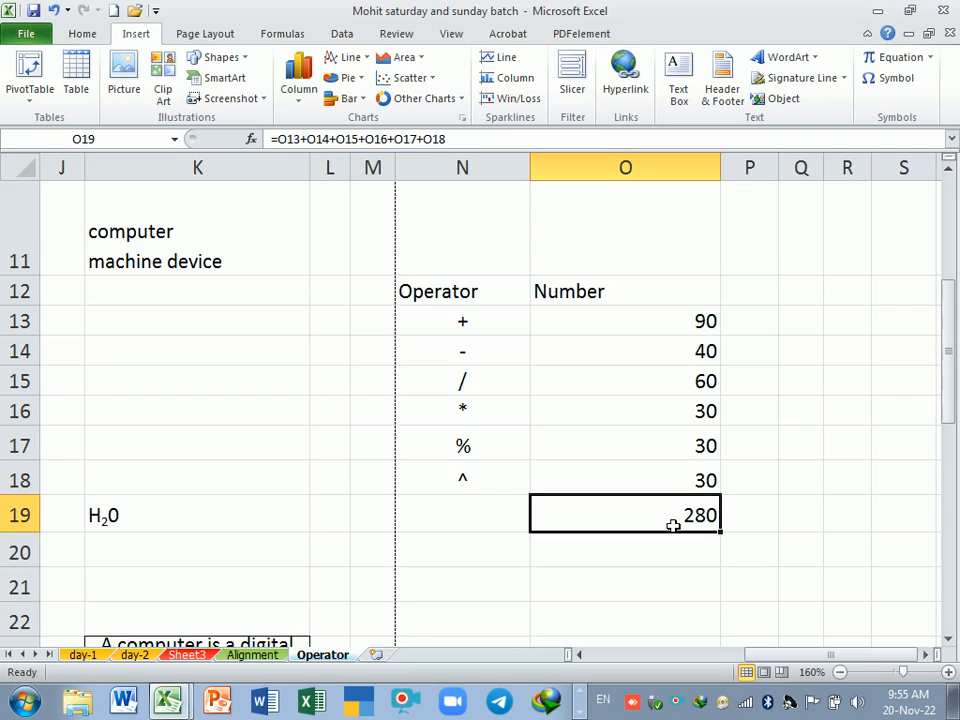
pyautogui.press('Delete')
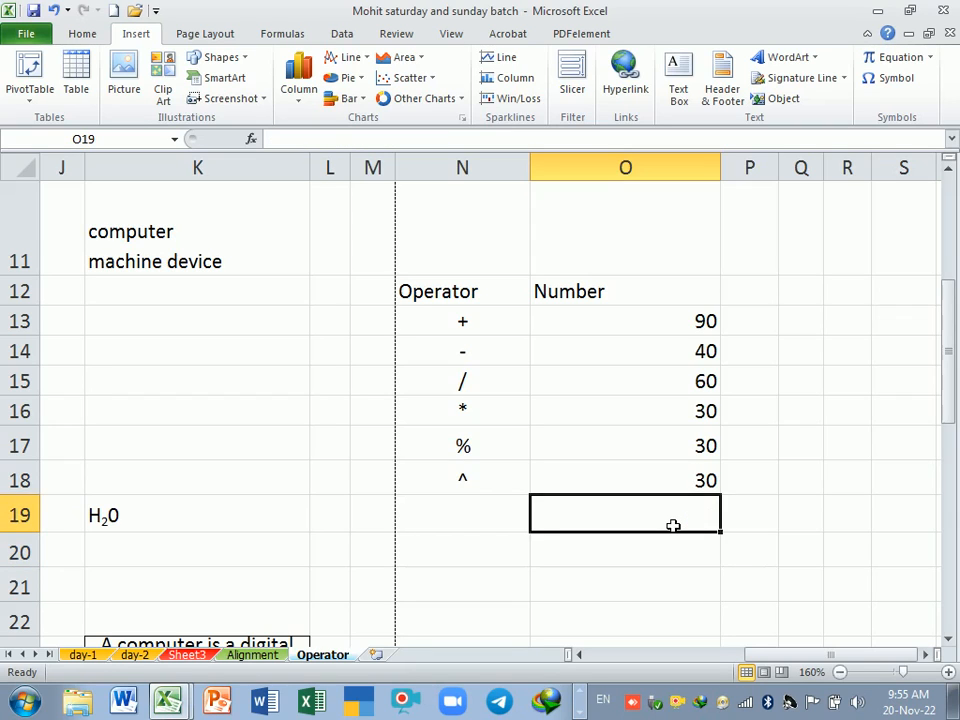
pyautogui.moveTo(675, 324); pyautogui.dragTo(683, 494)
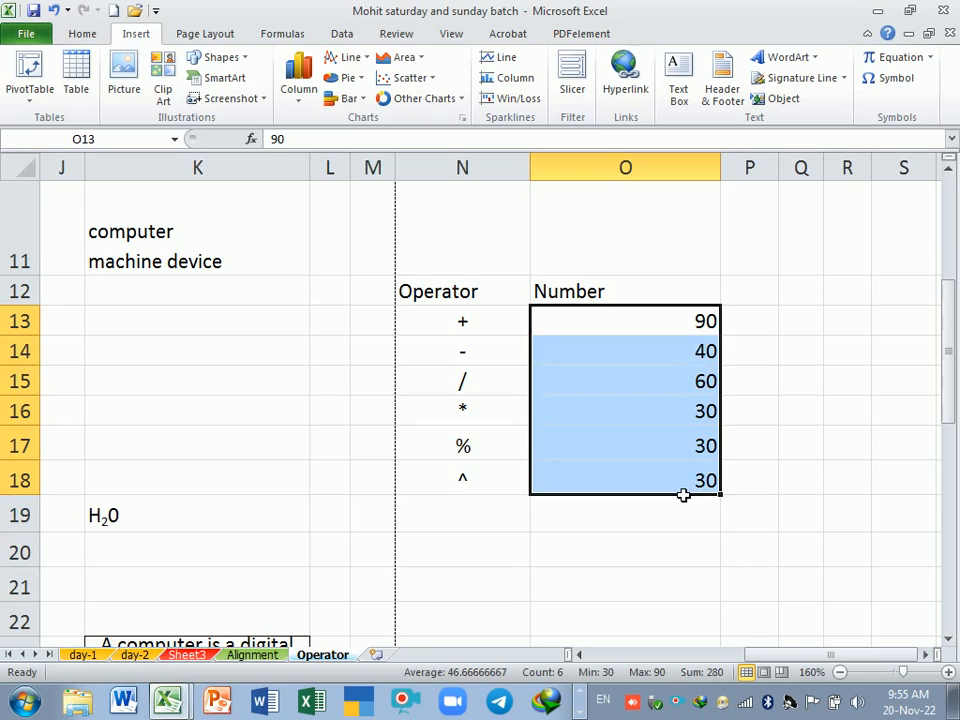
pyautogui.click(681, 516)
pyautogui.click(93, 38)
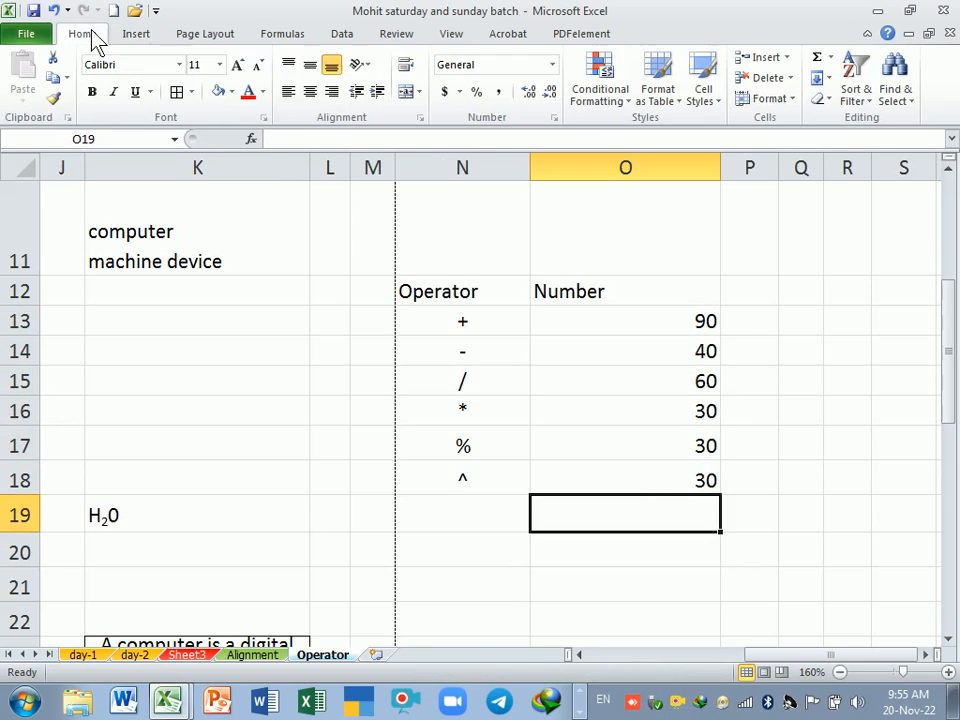
pyautogui.click(817, 58)
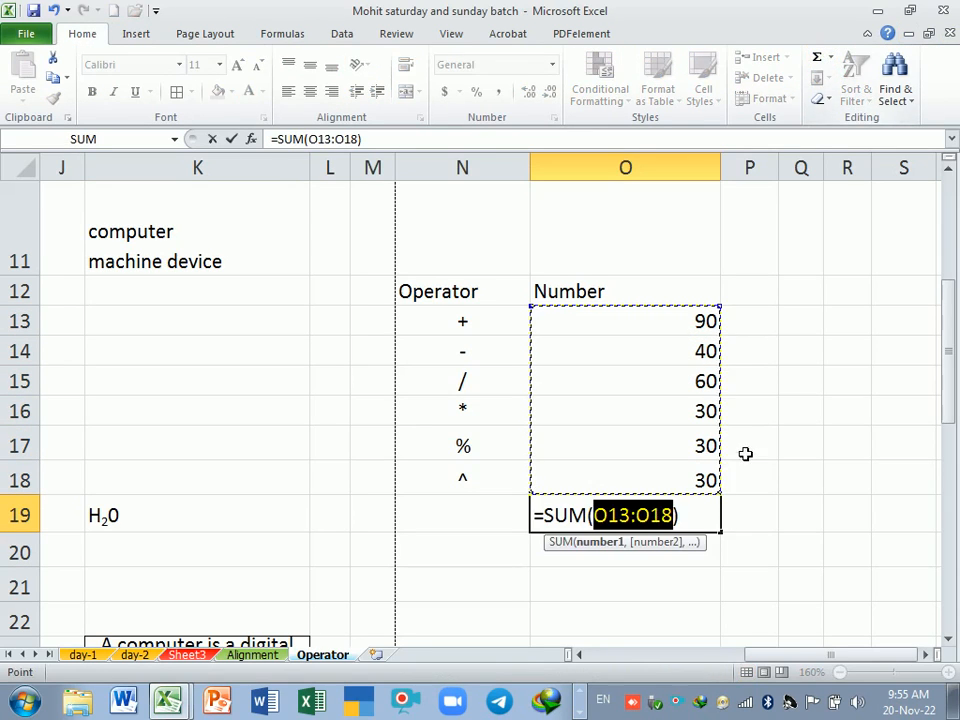
pyautogui.click(707, 527)
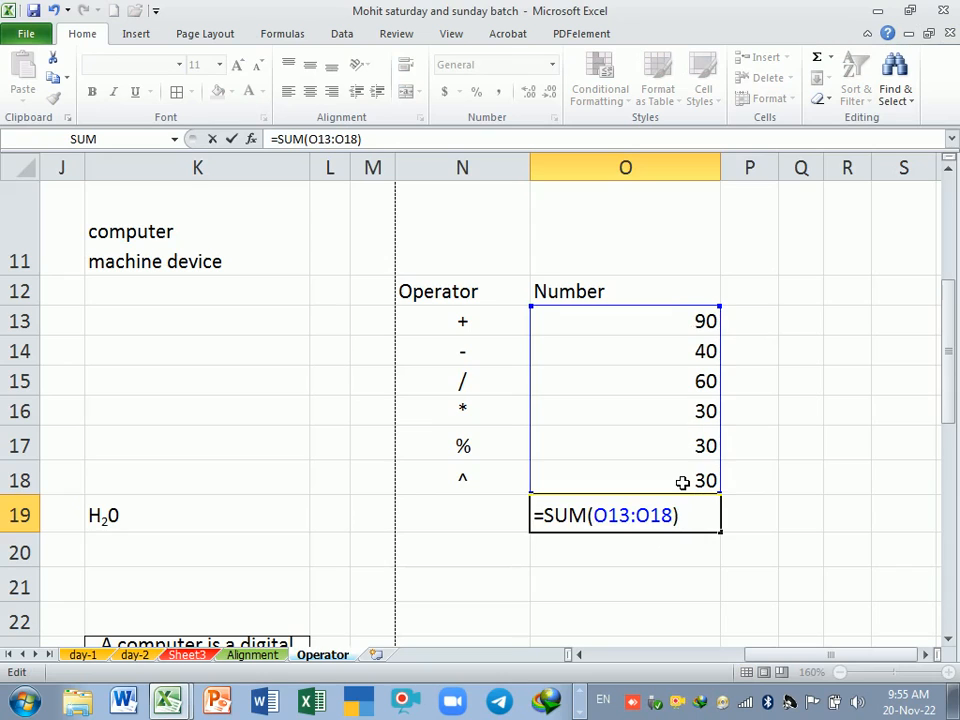
pyautogui.press('Return')
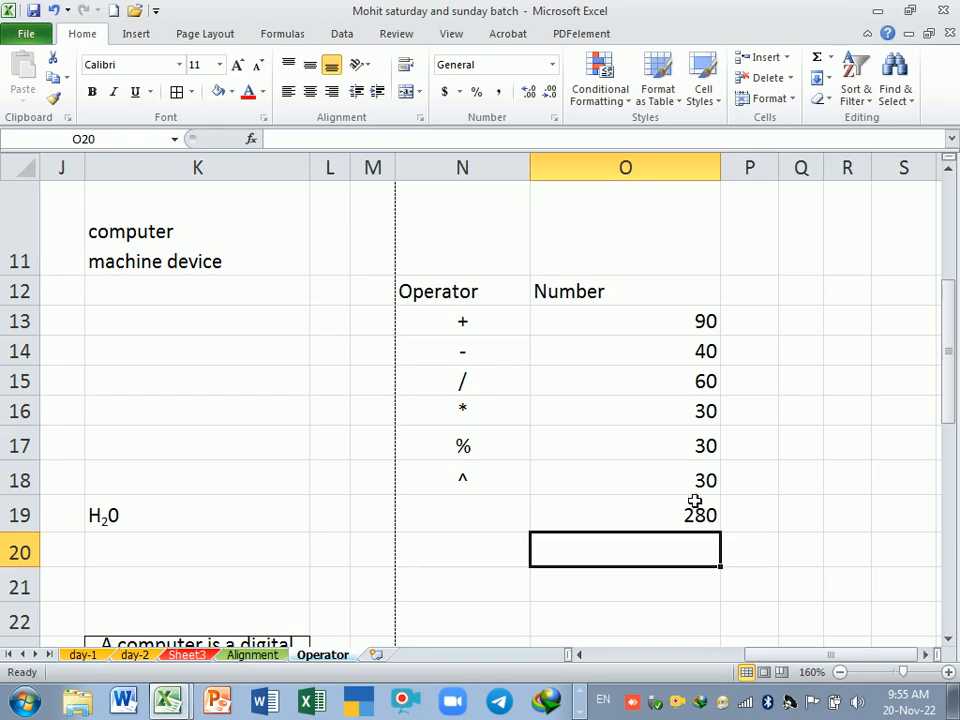
# Clear the SUM formula from O19 and select the plus operator in N13
pyautogui.click(693, 514)
pyautogui.press('Delete')
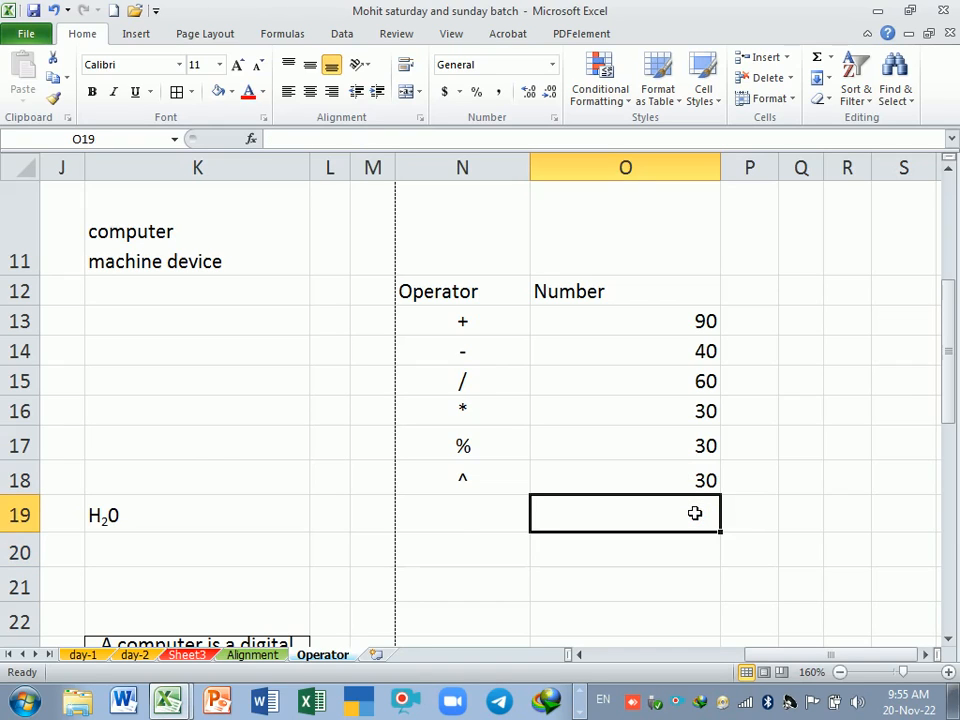
pyautogui.click(471, 331)
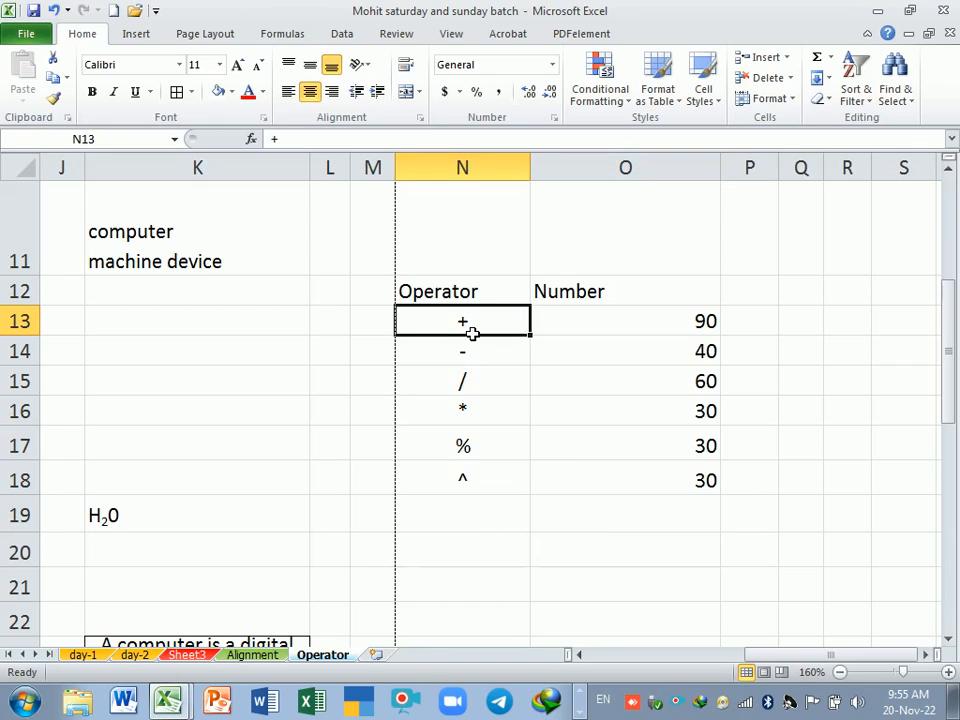
# Enter 20000 in K13, 300000 in K15, 20000 in K17 and 500000 in K21
pyautogui.click(233, 330)
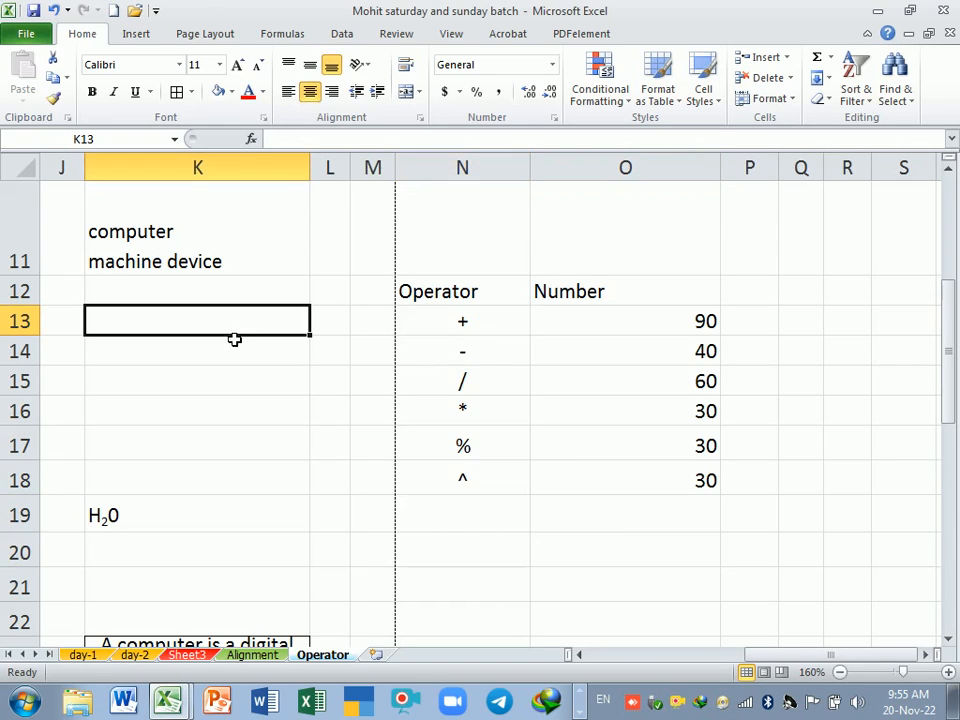
pyautogui.write('20000')
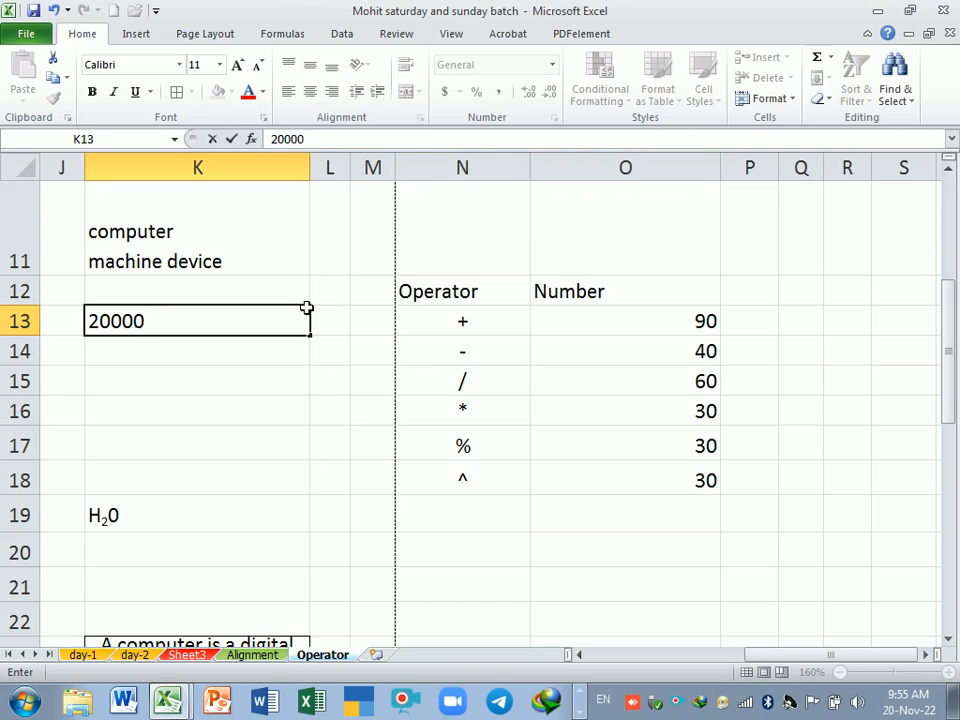
pyautogui.press('Return')
pyautogui.press('Return')
pyautogui.write('300000')
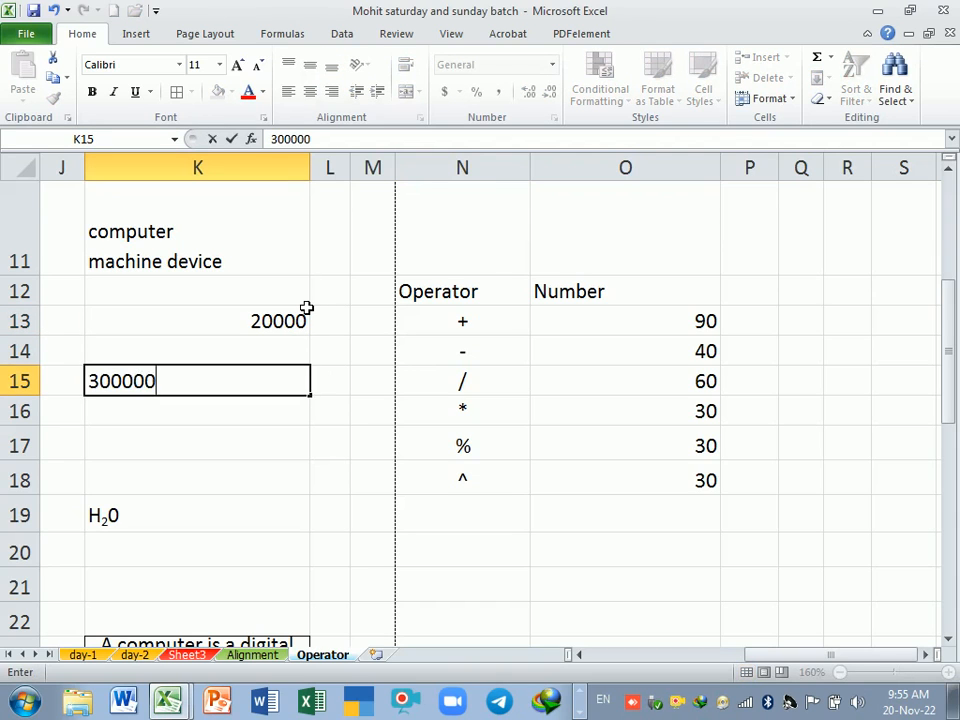
pyautogui.press('Return')
pyautogui.press('Return')
pyautogui.write('20000')
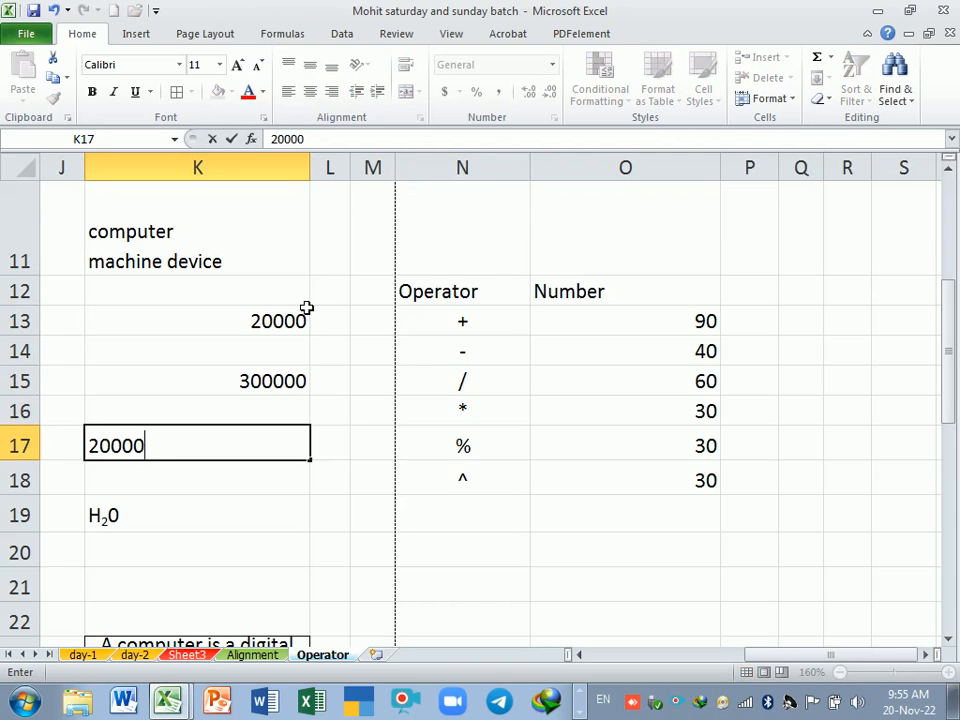
pyautogui.press('Return')
pyautogui.click(210, 587)
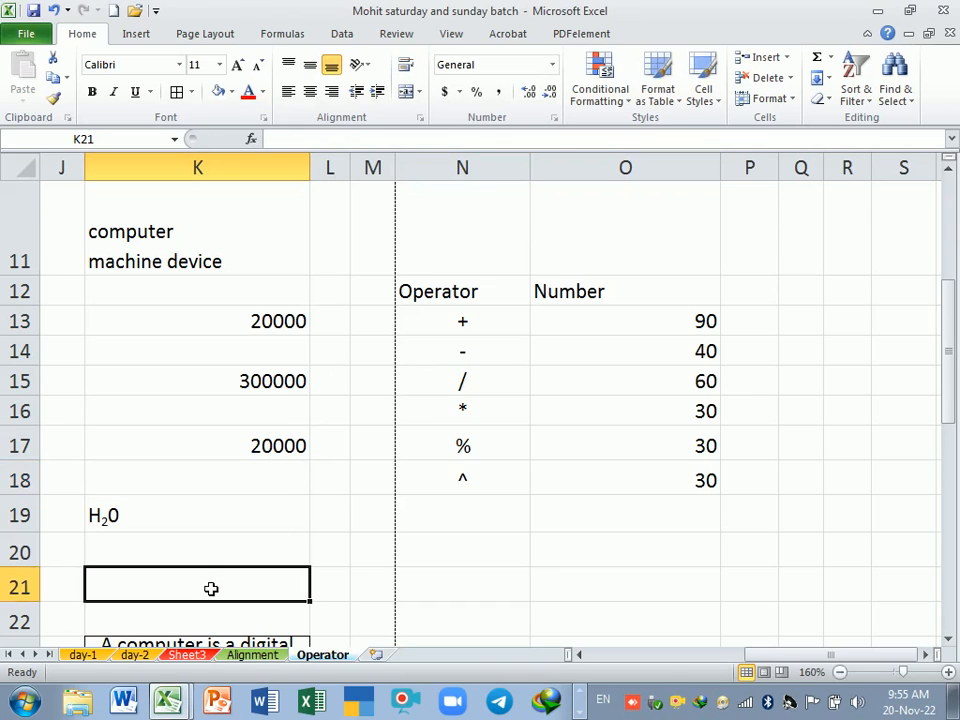
pyautogui.write('500000')
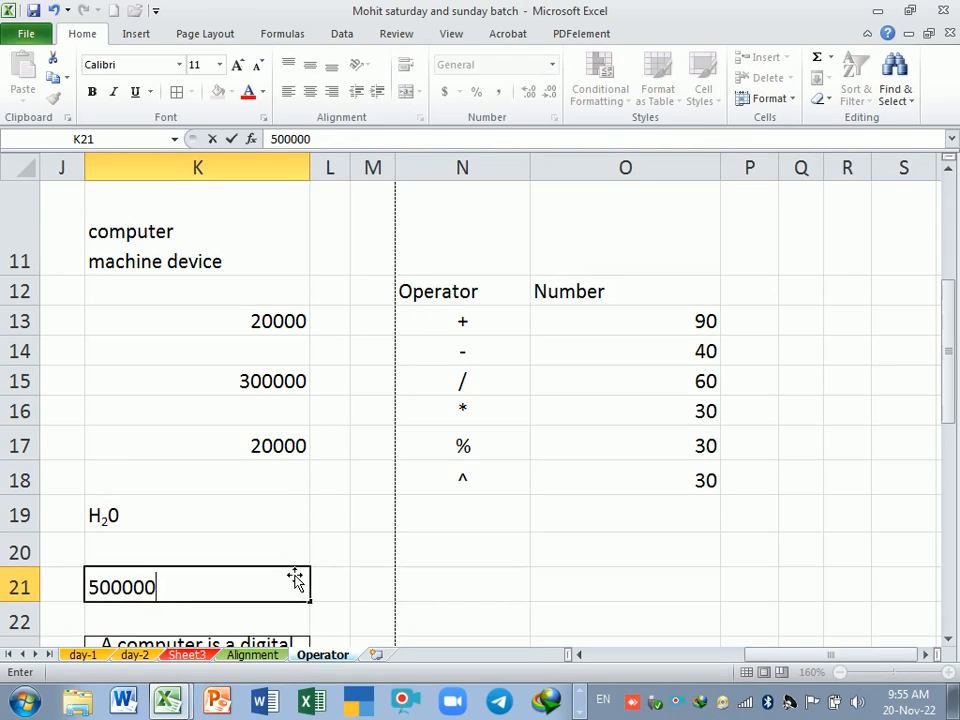
pyautogui.press('Return')
# Add three of the scattered column K numbers in O19 with the formula =K13+K15+K21
pyautogui.moveTo(270, 328); pyautogui.dragTo(240, 579)
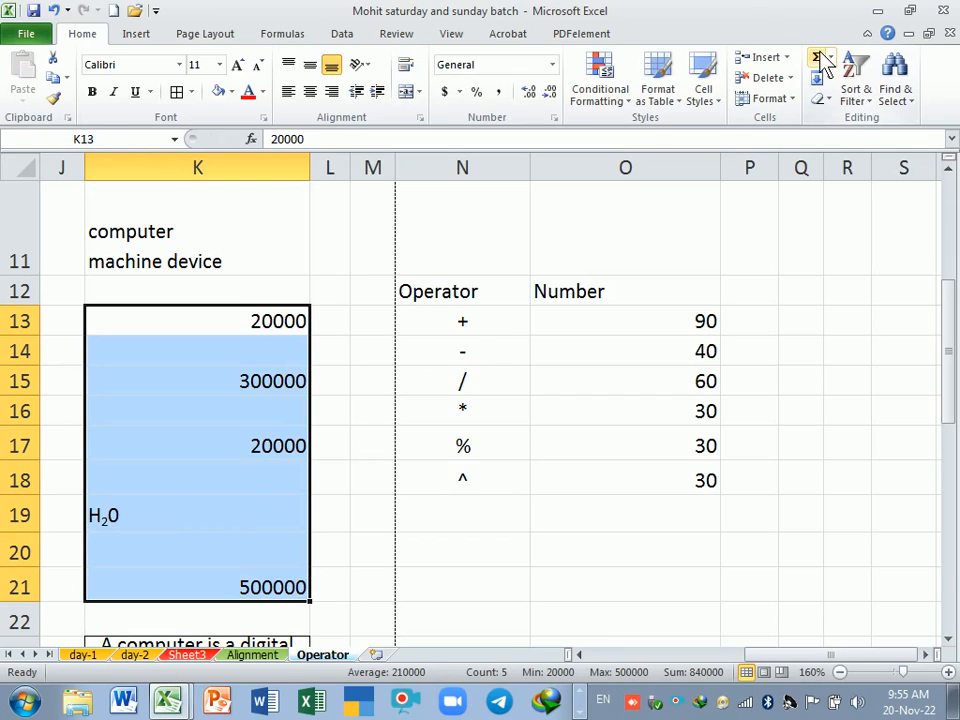
pyautogui.click(578, 519)
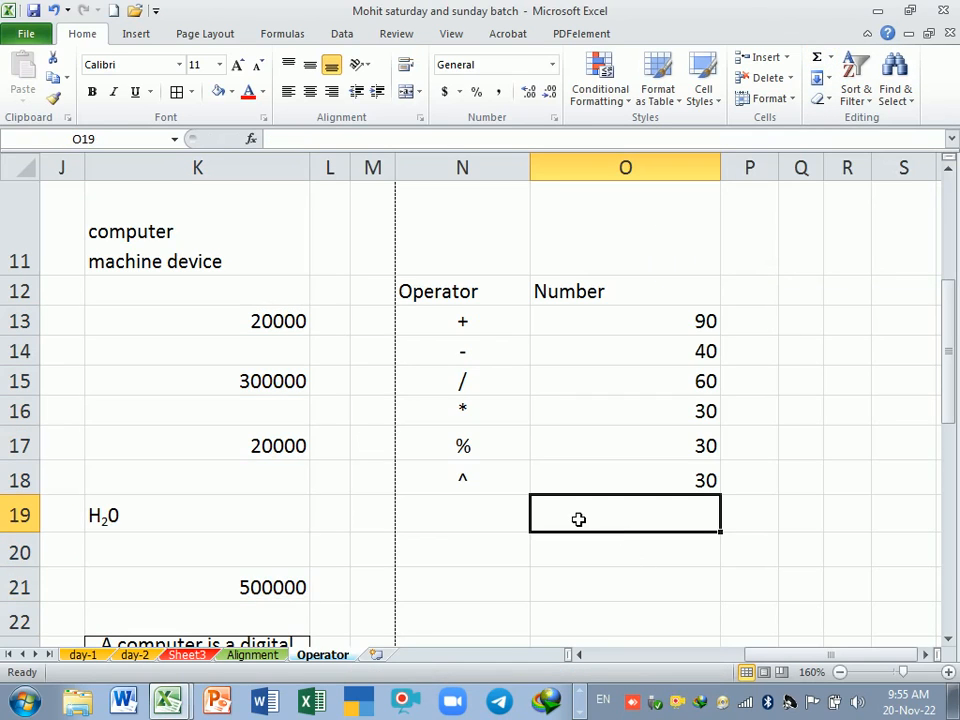
pyautogui.write('=')
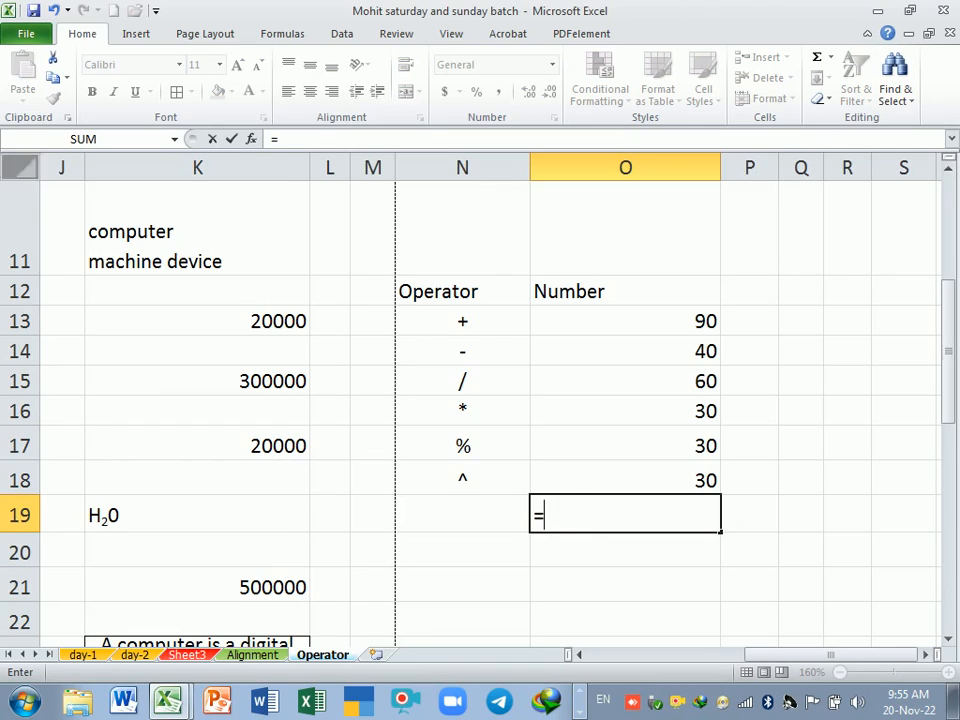
pyautogui.click(217, 332)
pyautogui.write('+')
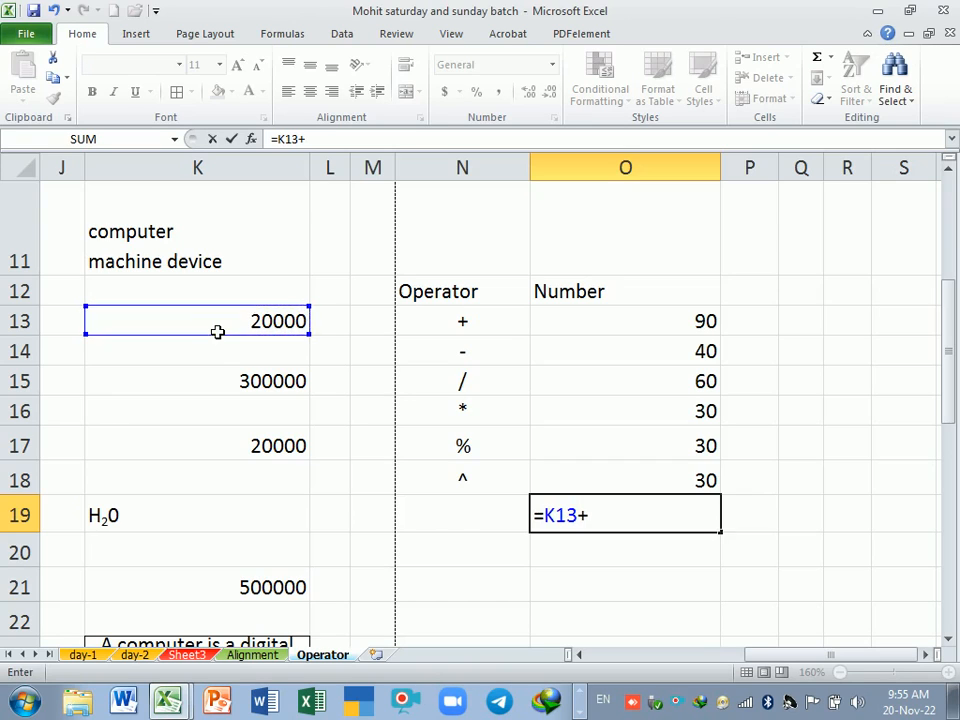
pyautogui.click(231, 378)
pyautogui.write('+')
pyautogui.click(246, 595)
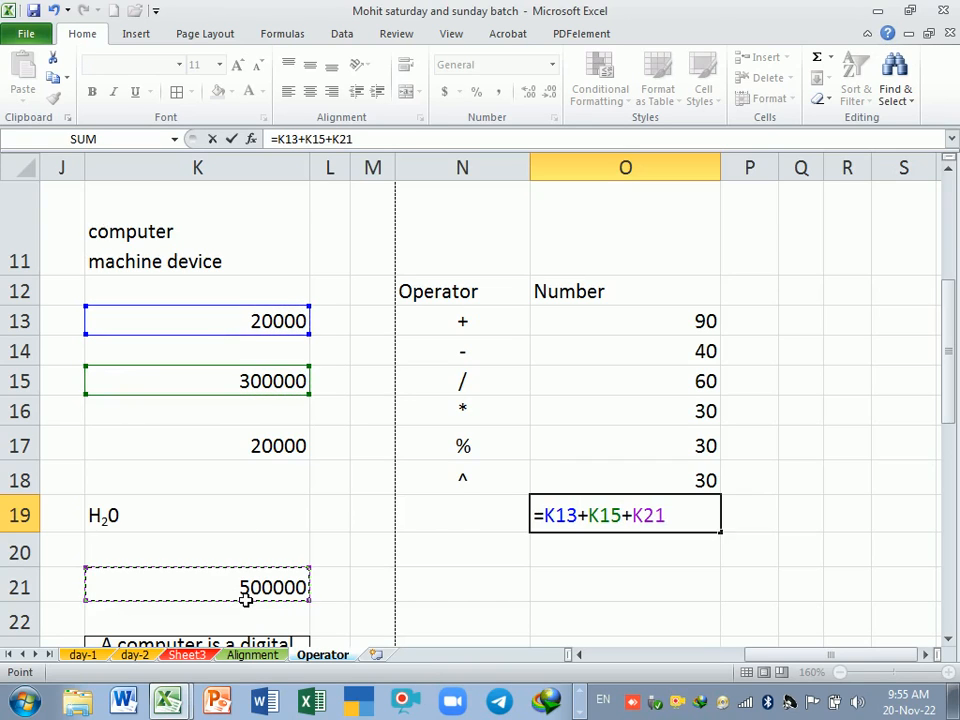
pyautogui.press('Return')
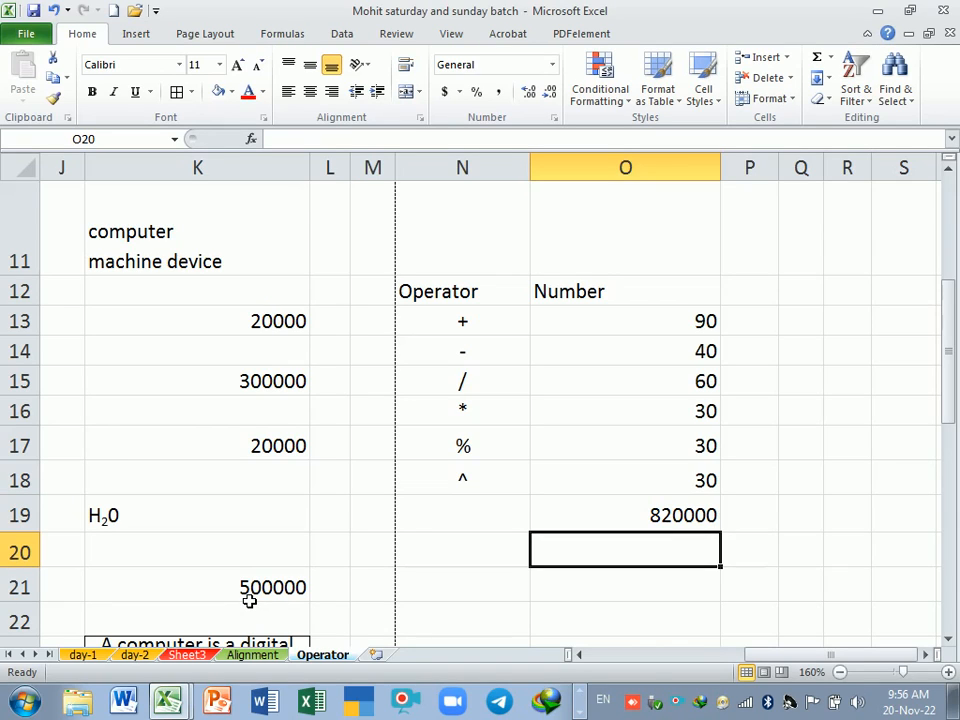
# Clear the addition formula from O19
pyautogui.click(615, 515)
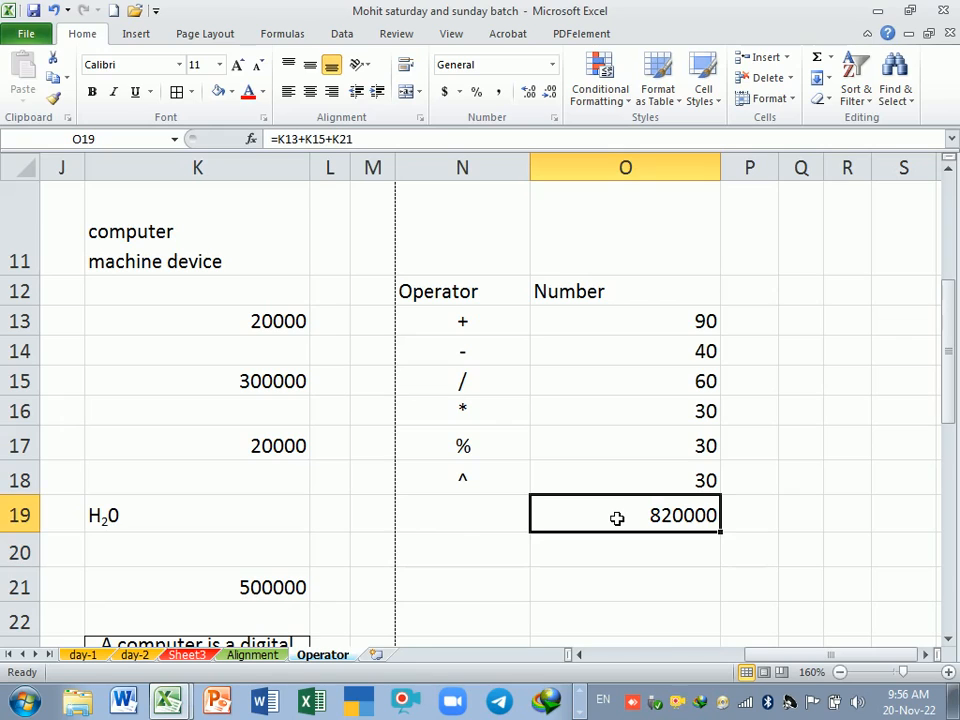
pyautogui.press('Delete')
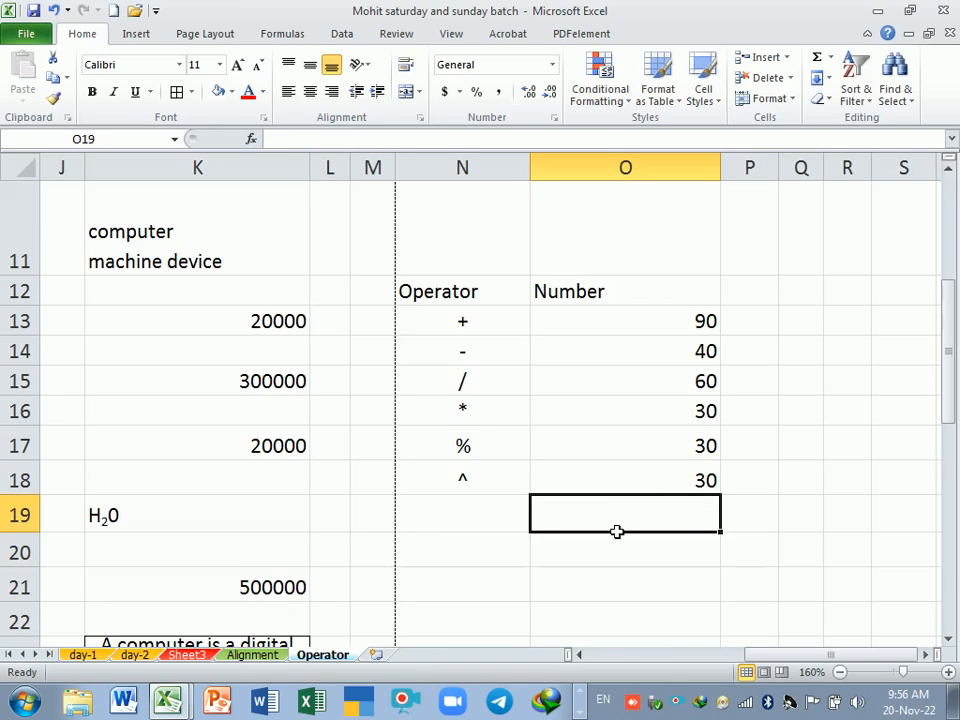
pyautogui.click(615, 557)
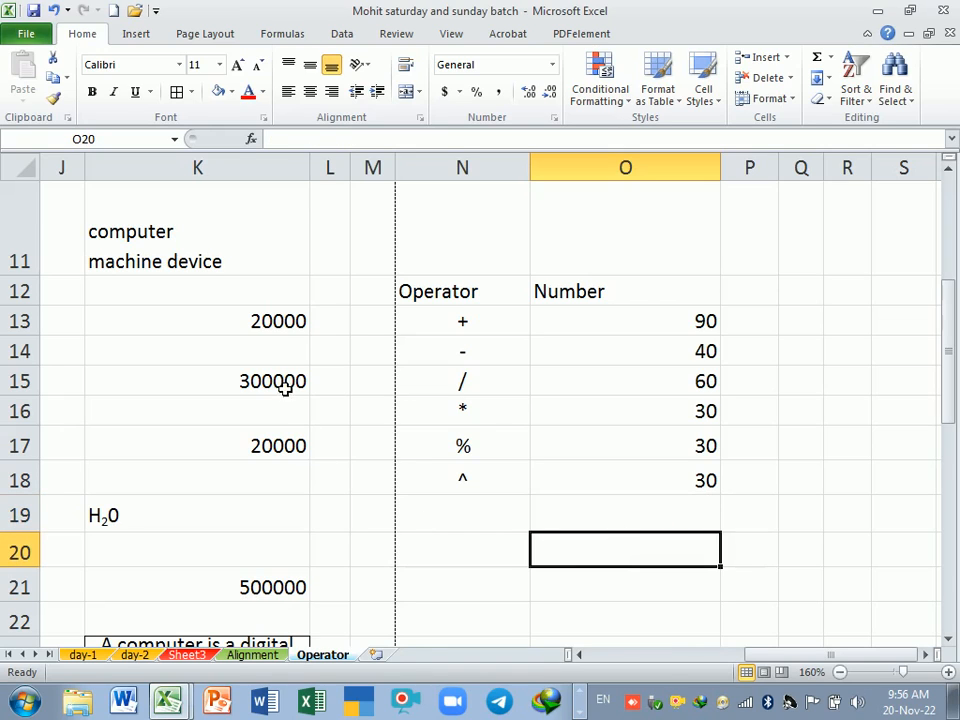
# Select K13:K17 to check the quick sum of its numbers, then deselect the range
pyautogui.click(262, 321)
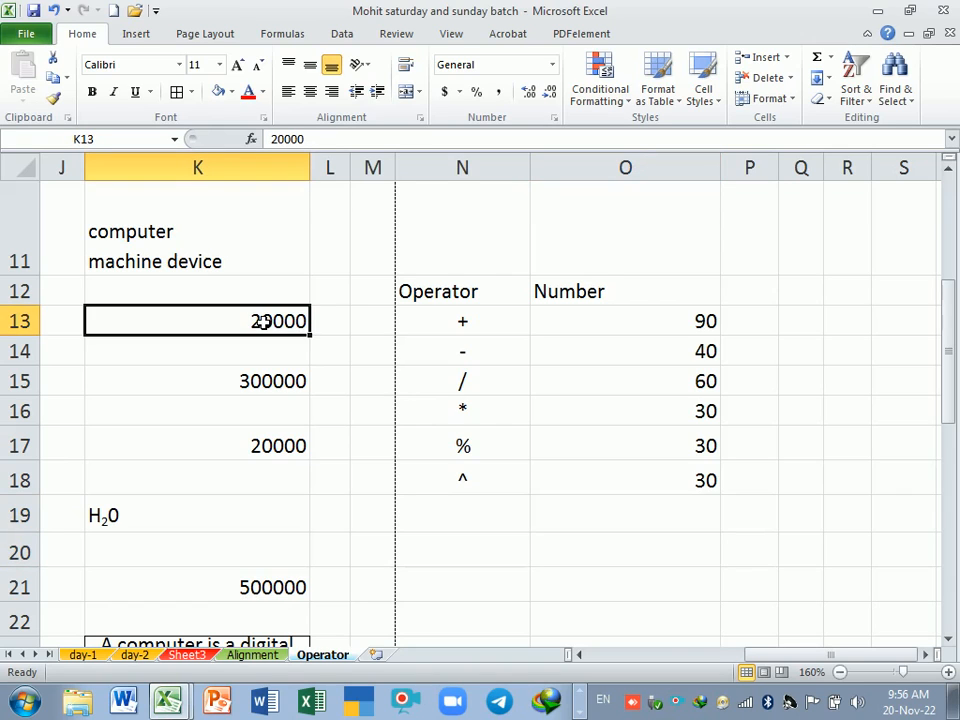
pyautogui.moveTo(262, 321); pyautogui.dragTo(296, 448)
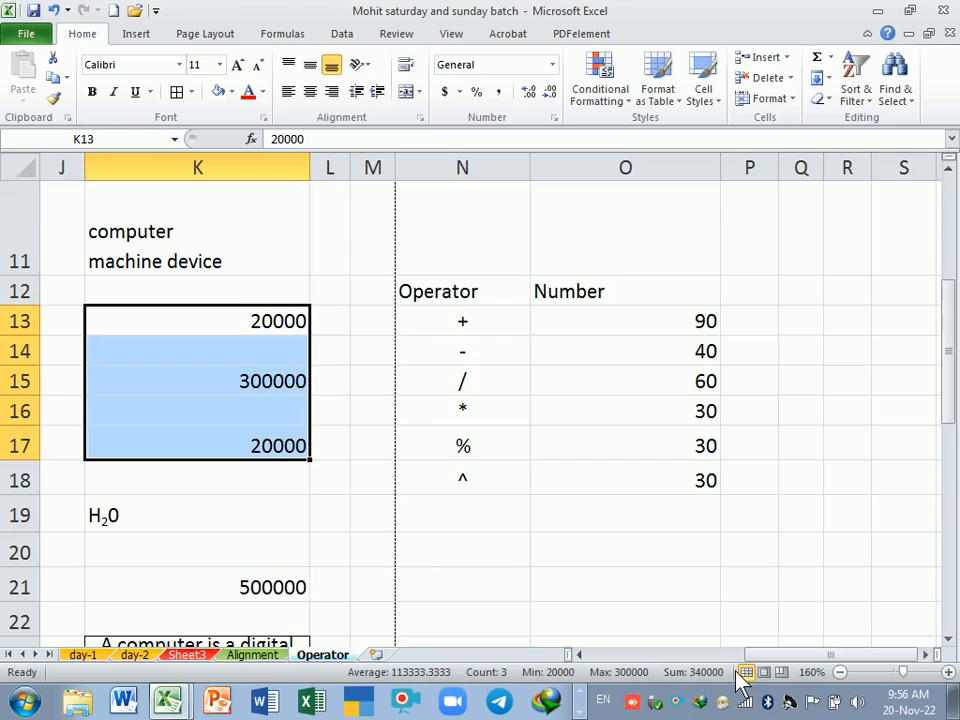
pyautogui.click(463, 556)
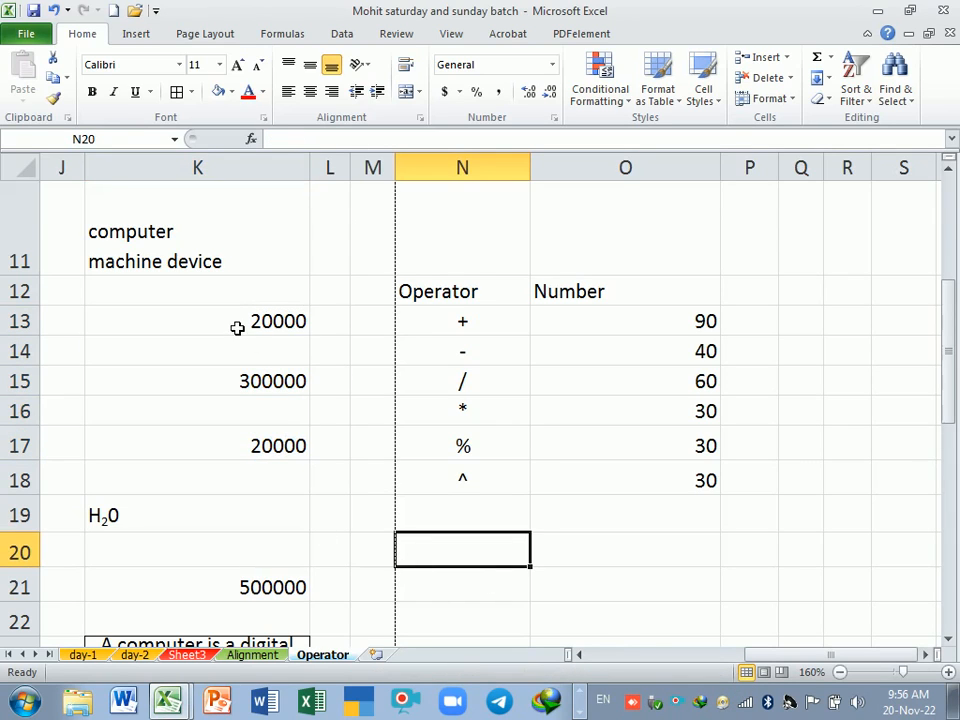
# Select O13:O18 together with K13, K15, K17 and K21 to check their combined quick sum
pyautogui.moveTo(688, 324); pyautogui.dragTo(690, 472)
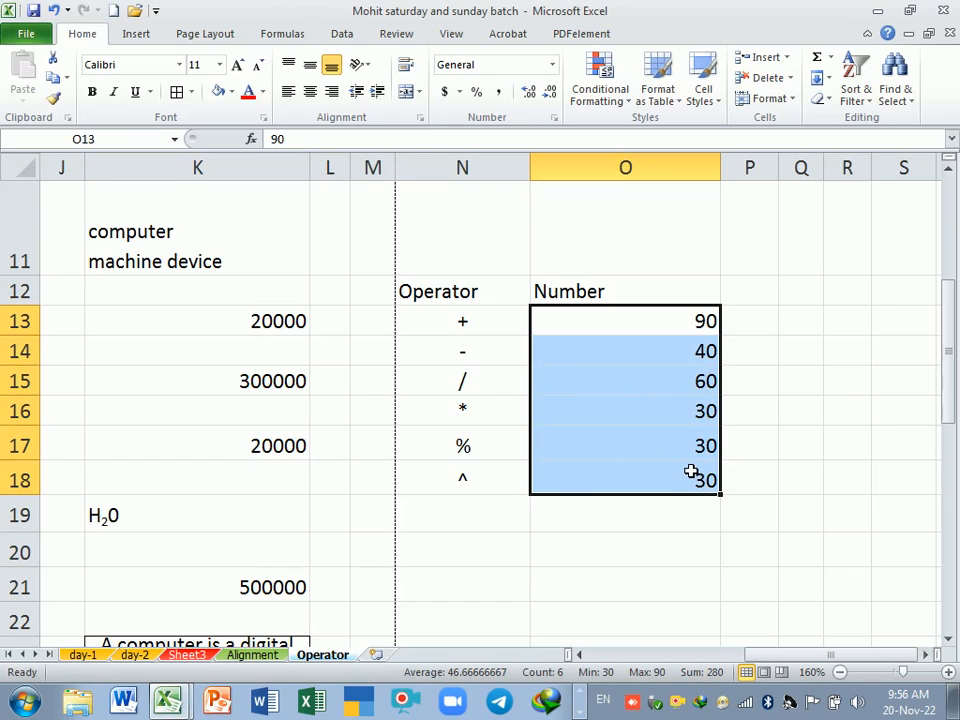
pyautogui.keyDown('ctrl'); pyautogui.click(242, 321); pyautogui.keyUp('ctrl')
pyautogui.keyDown('ctrl'); pyautogui.click(260, 447); pyautogui.keyUp('ctrl')
pyautogui.keyDown('ctrl'); pyautogui.click(266, 384); pyautogui.keyUp('ctrl')
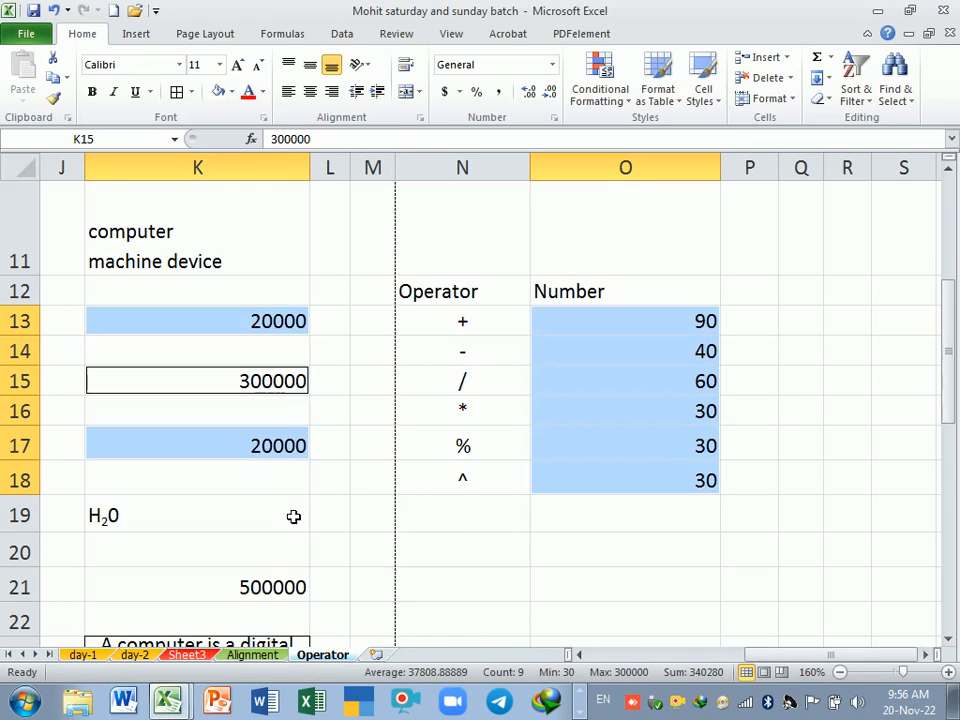
pyautogui.keyDown('ctrl'); pyautogui.click(300, 586); pyautogui.keyUp('ctrl')
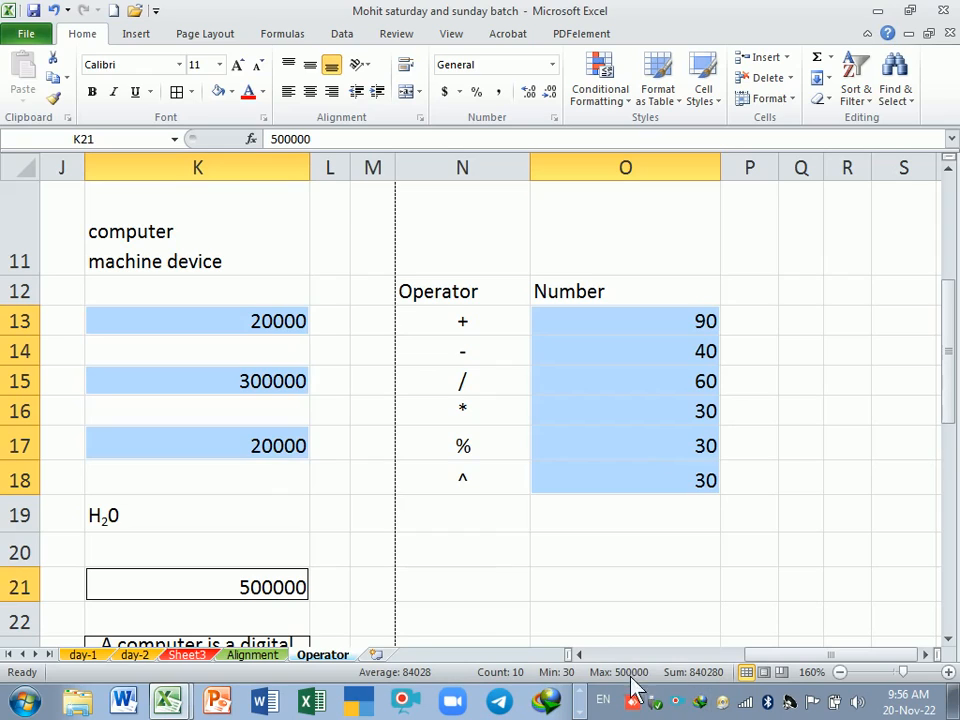
pyautogui.click(583, 555)
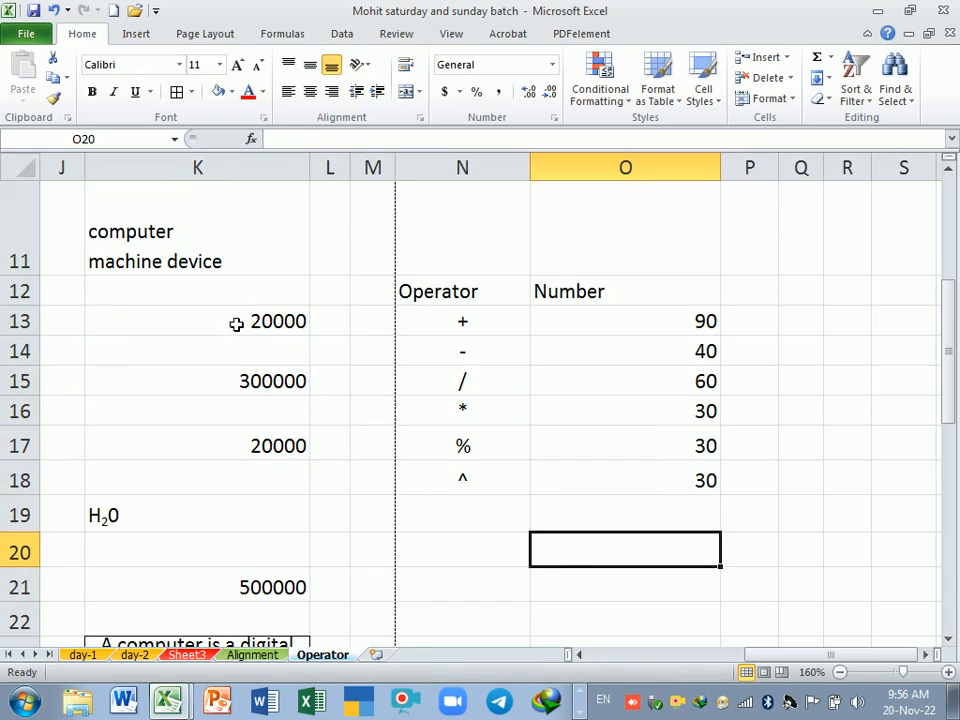
# Check the quick statistics of K13:K17 and of the marks in M2:R6 by selecting each range
pyautogui.moveTo(236, 321); pyautogui.dragTo(251, 444)
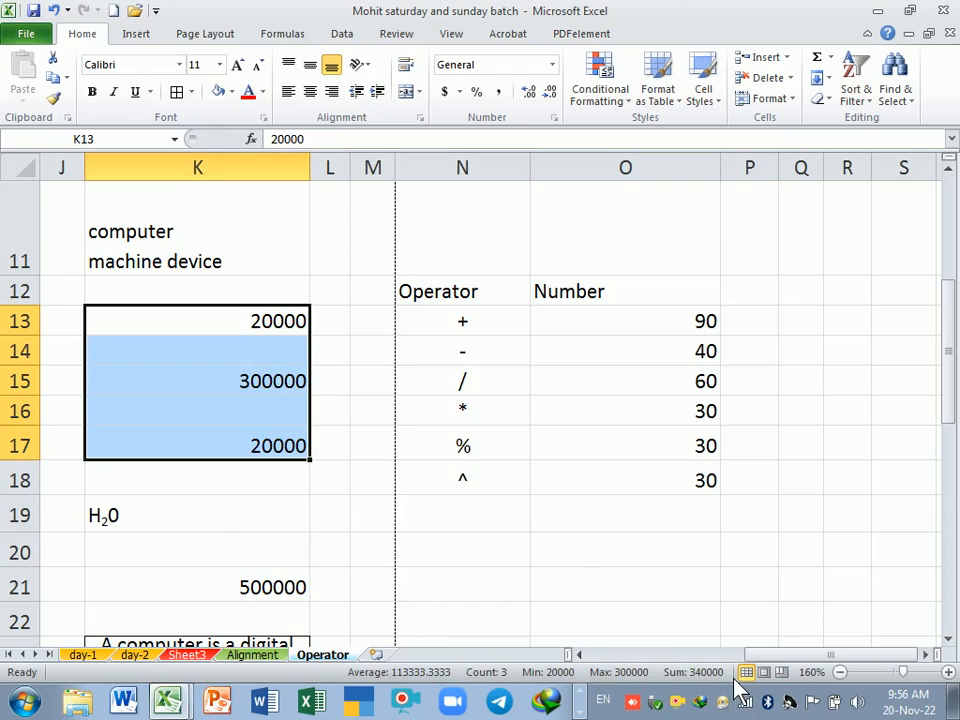
pyautogui.click(642, 504)
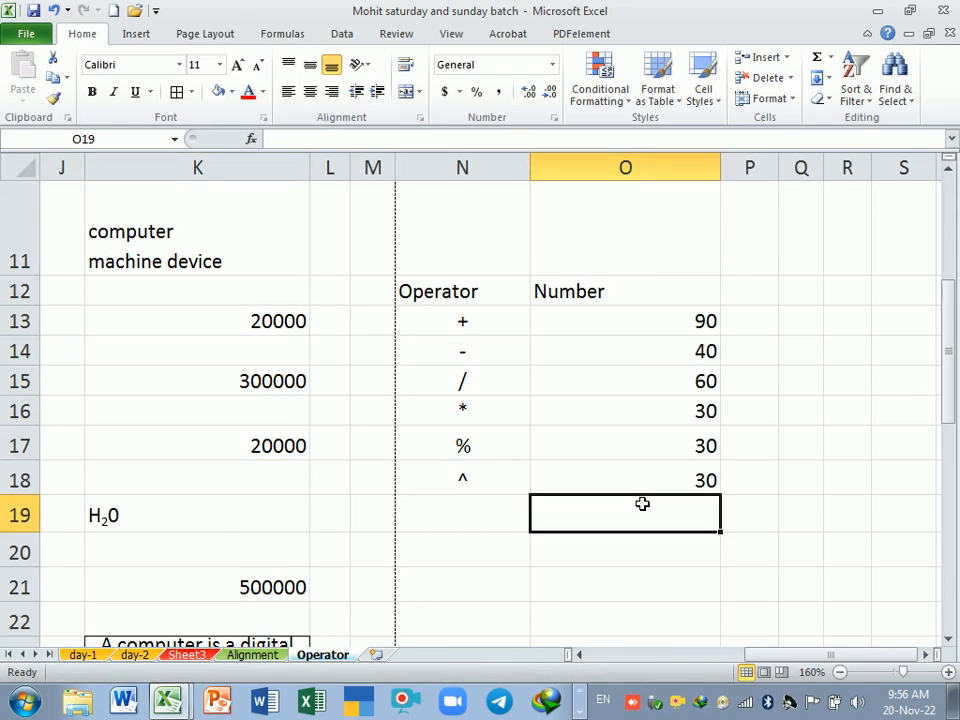
pyautogui.scroll(4, 642, 504)
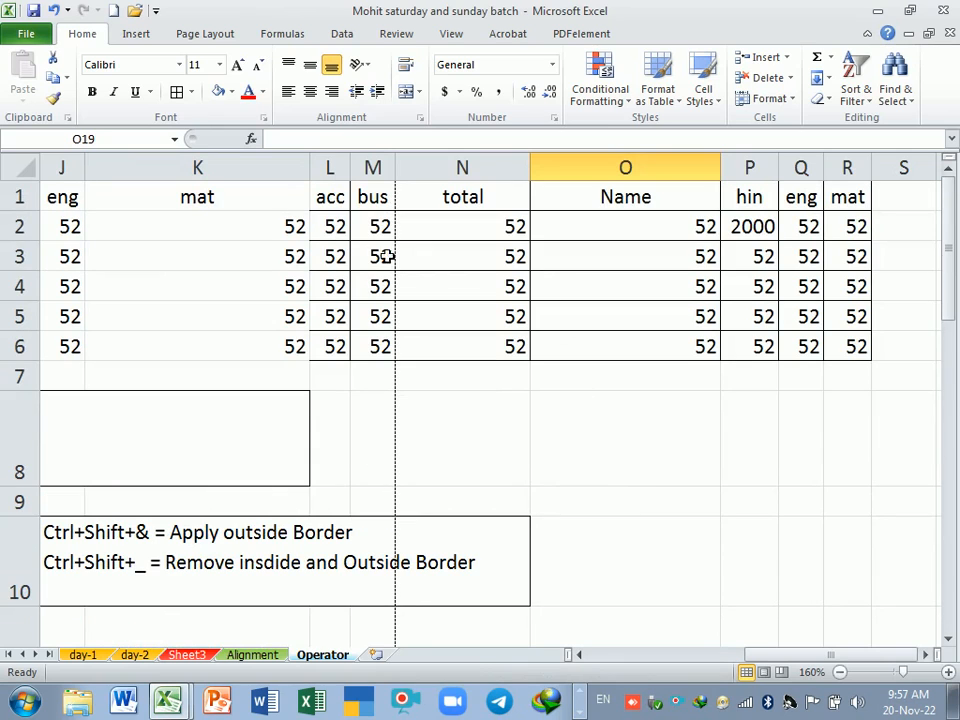
pyautogui.click(378, 228)
pyautogui.moveTo(378, 228); pyautogui.dragTo(855, 345)
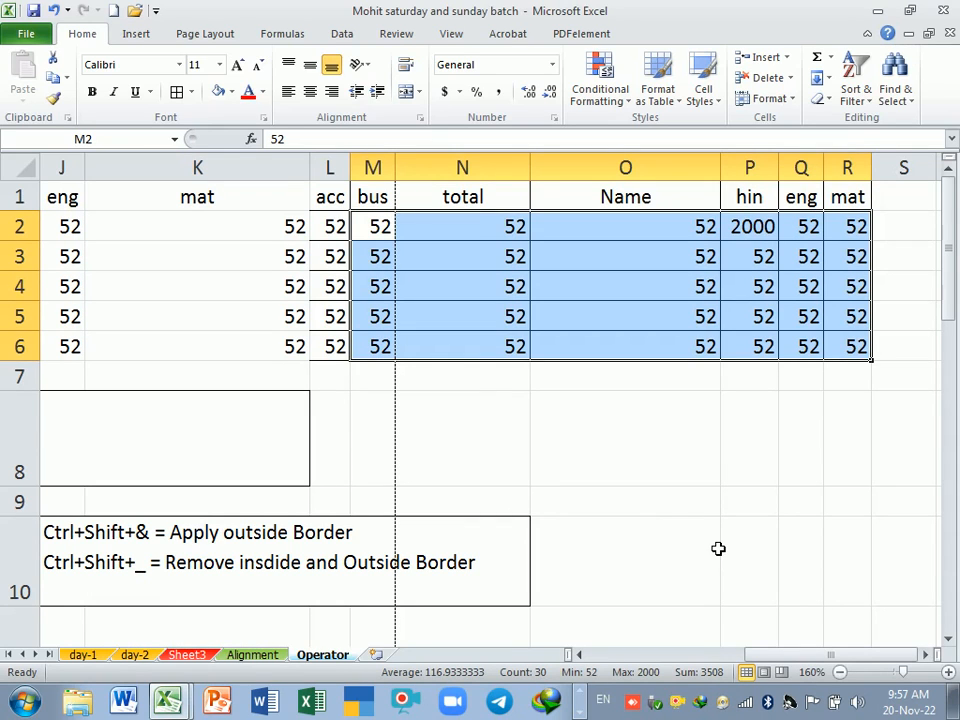
pyautogui.click(688, 512)
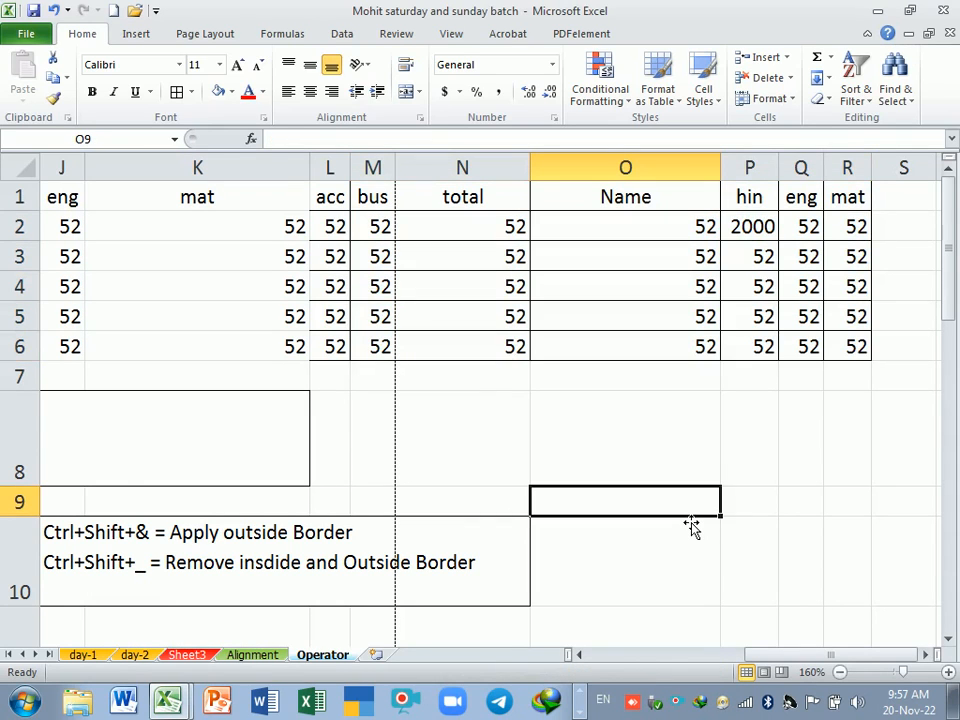
# Enter 20 in P13, beside the first value under the Number heading
pyautogui.scroll(-3, 692, 527)
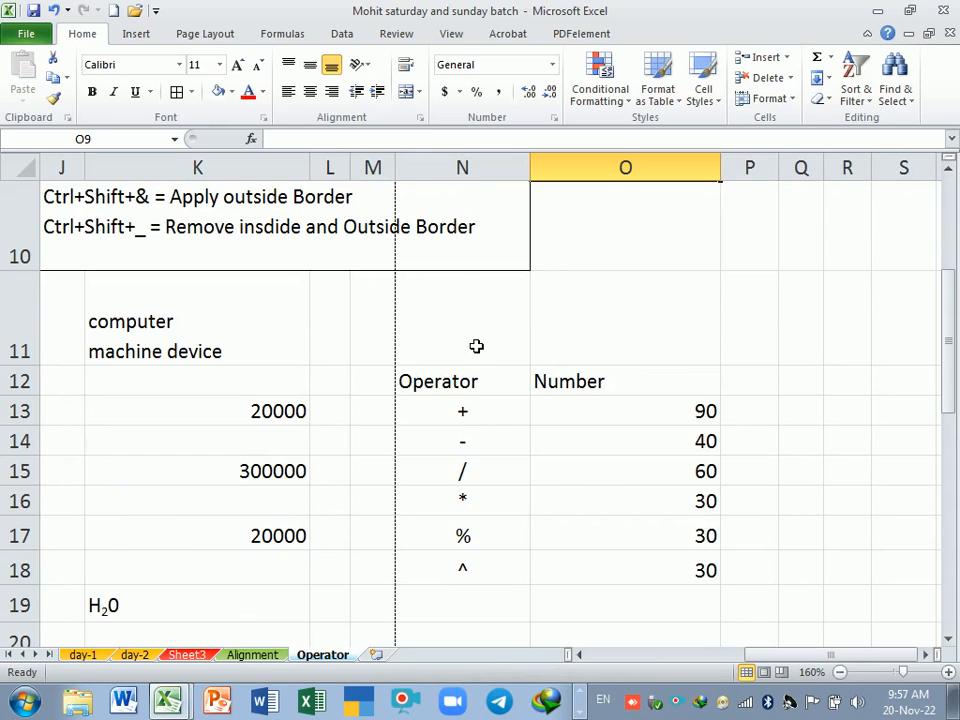
pyautogui.scroll(-3, 480, 390)
pyautogui.scroll(3, 530, 360)
pyautogui.scroll(-1, 737, 486)
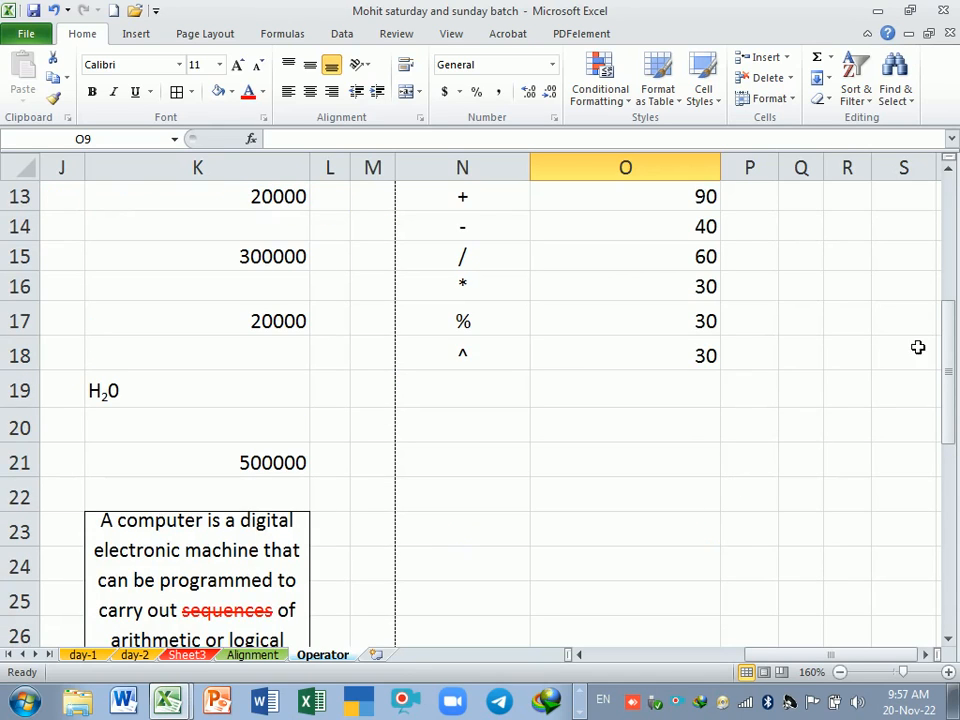
pyautogui.moveTo(949, 343); pyautogui.dragTo(949, 332)
pyautogui.click(763, 236)
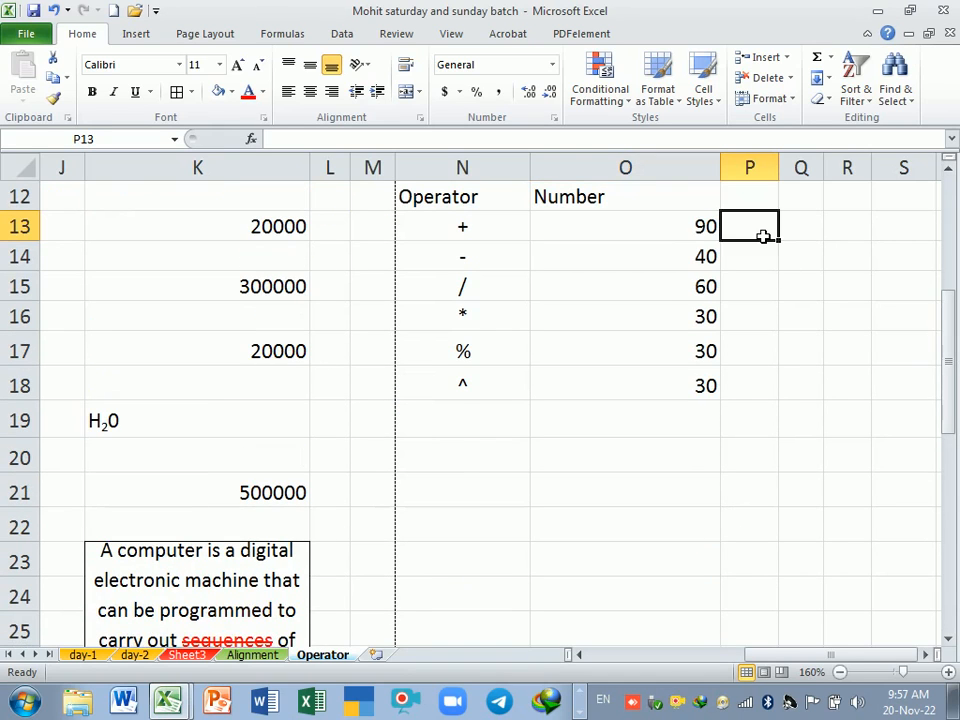
pyautogui.write('20')
pyautogui.press('Return')
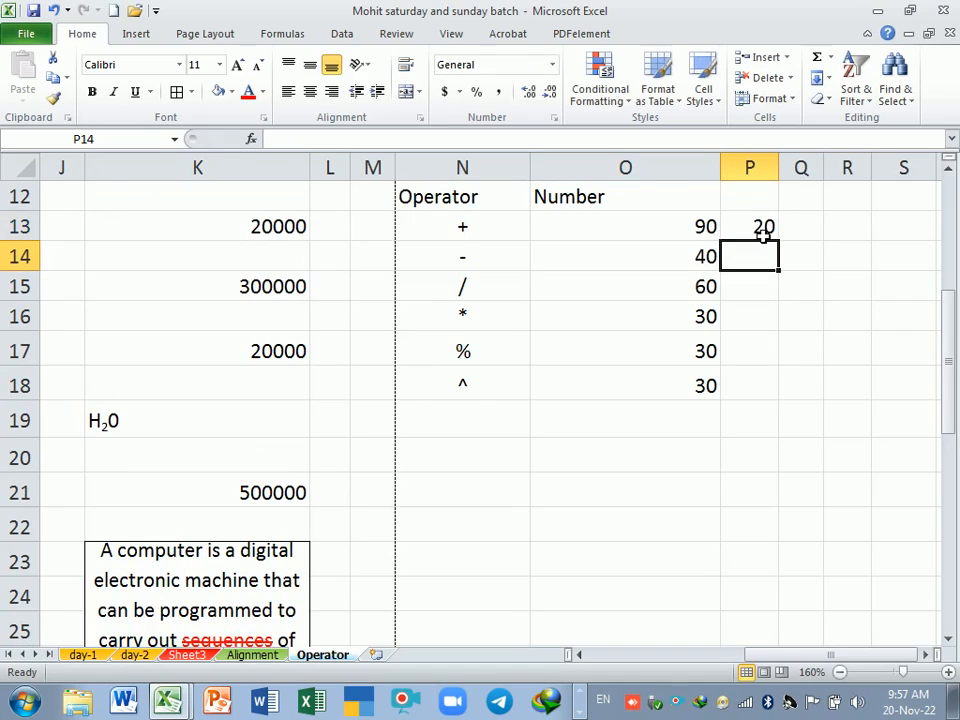
# Subtract P13 from O13 in Q13 with the formula =O13-P13
pyautogui.press('Up')
pyautogui.press('Right')
pyautogui.write('=')
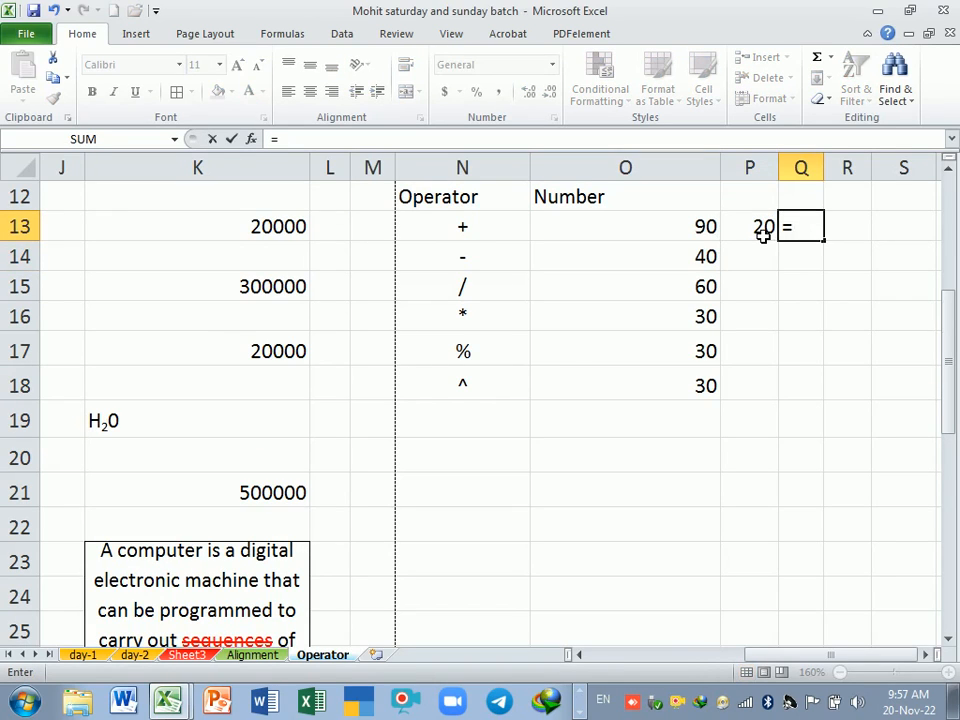
pyautogui.press('Left')
pyautogui.press('Left')
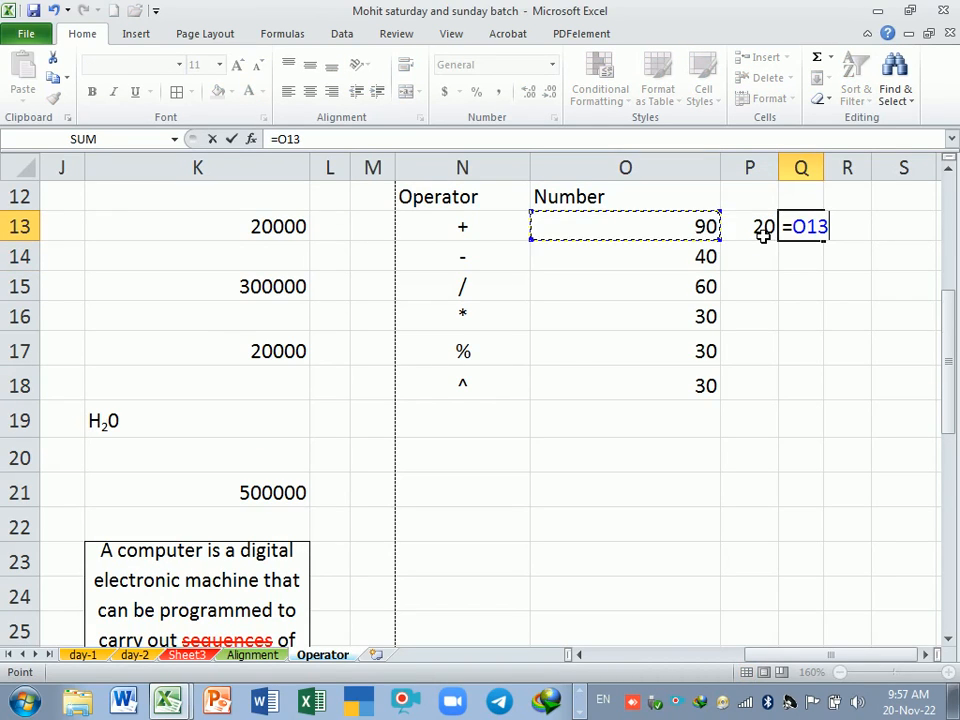
pyautogui.write('-')
pyautogui.press('Left')
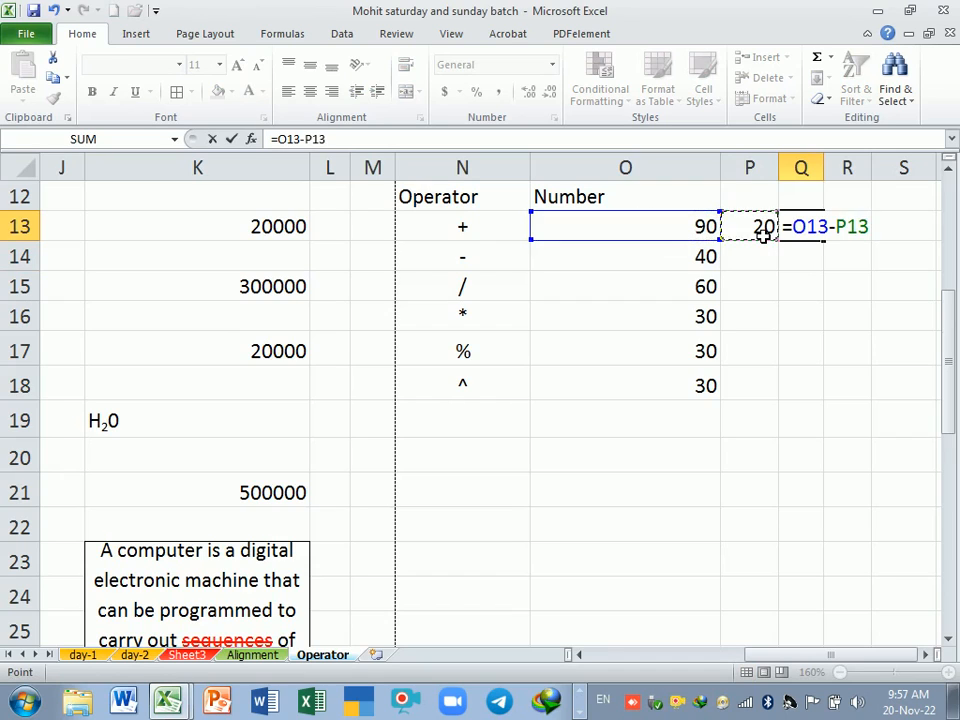
pyautogui.press('Return')
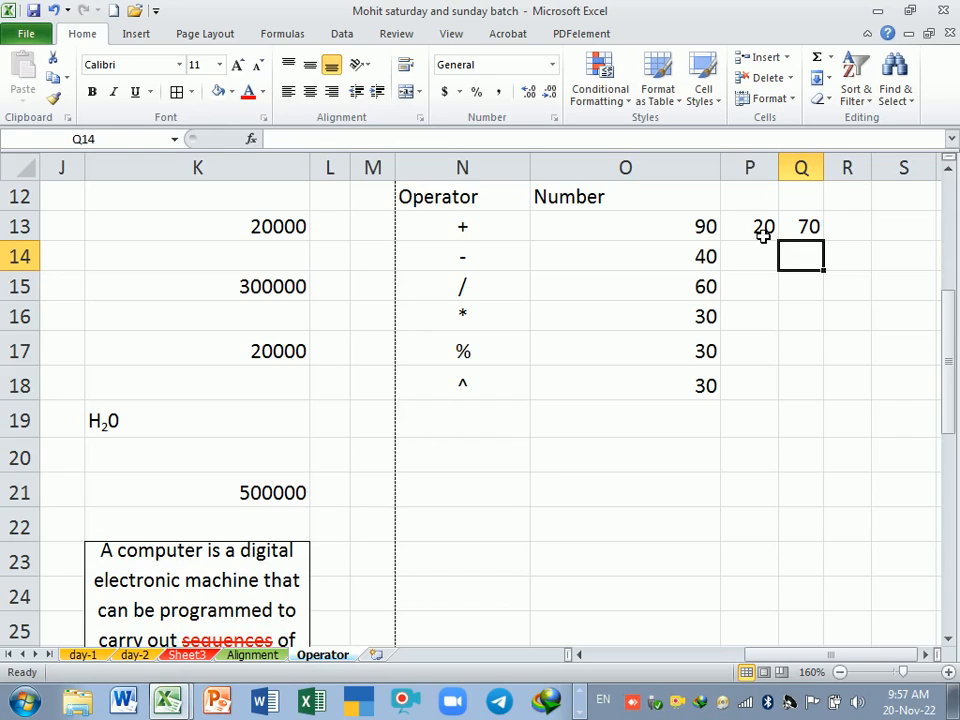
# Enter 480 in O20, below the Number column, as the value for a division example
pyautogui.click(482, 294)
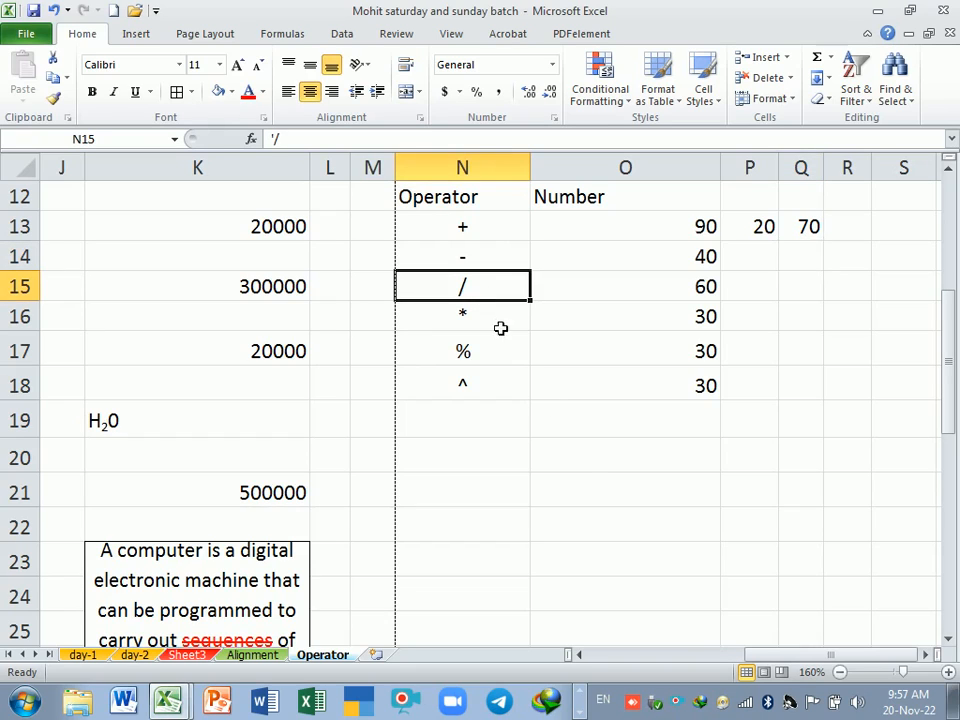
pyautogui.click(592, 459)
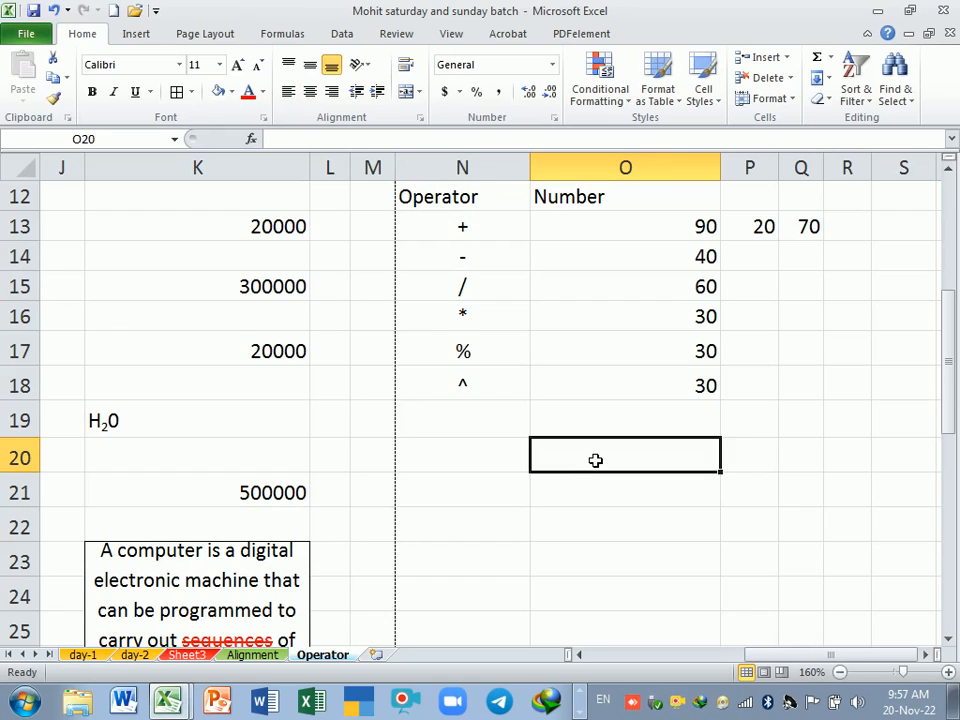
pyautogui.write('54')
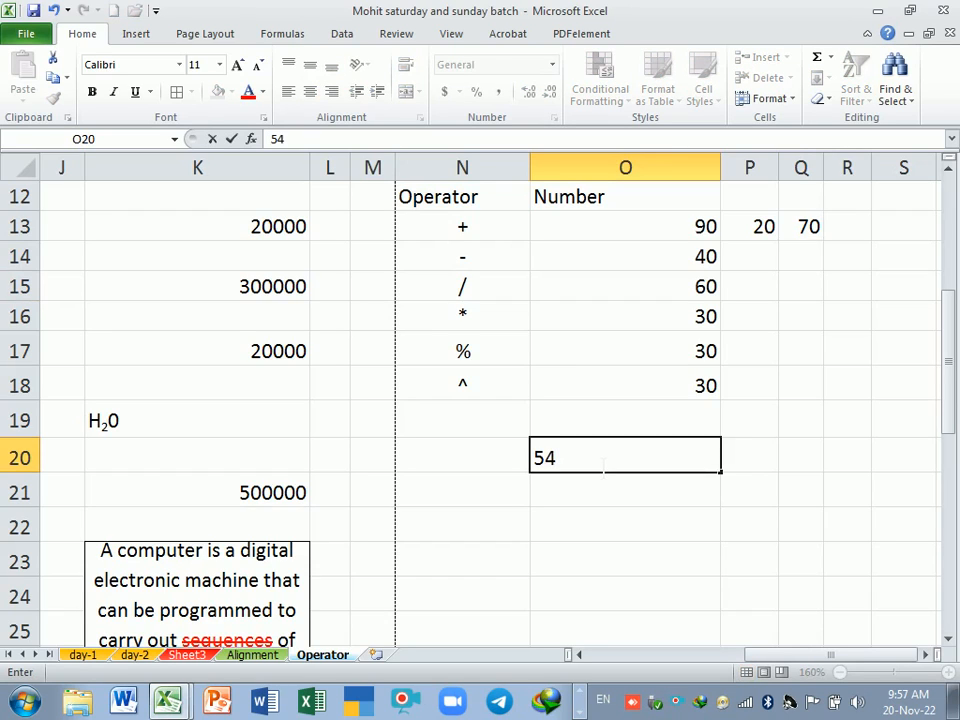
pyautogui.press('BackSpace')
pyautogui.press('BackSpace')
pyautogui.write('480')
pyautogui.press('Return')
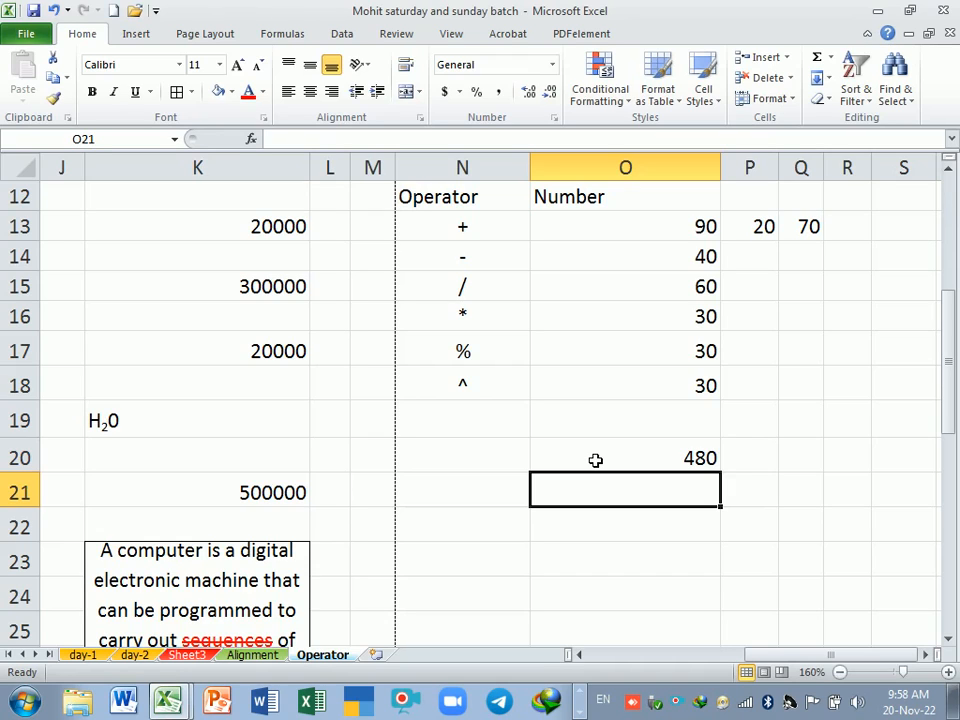
# Divide the value in O20 by 5 in O21 with the formula =O20/5
pyautogui.write('=')
pyautogui.click(595, 460)
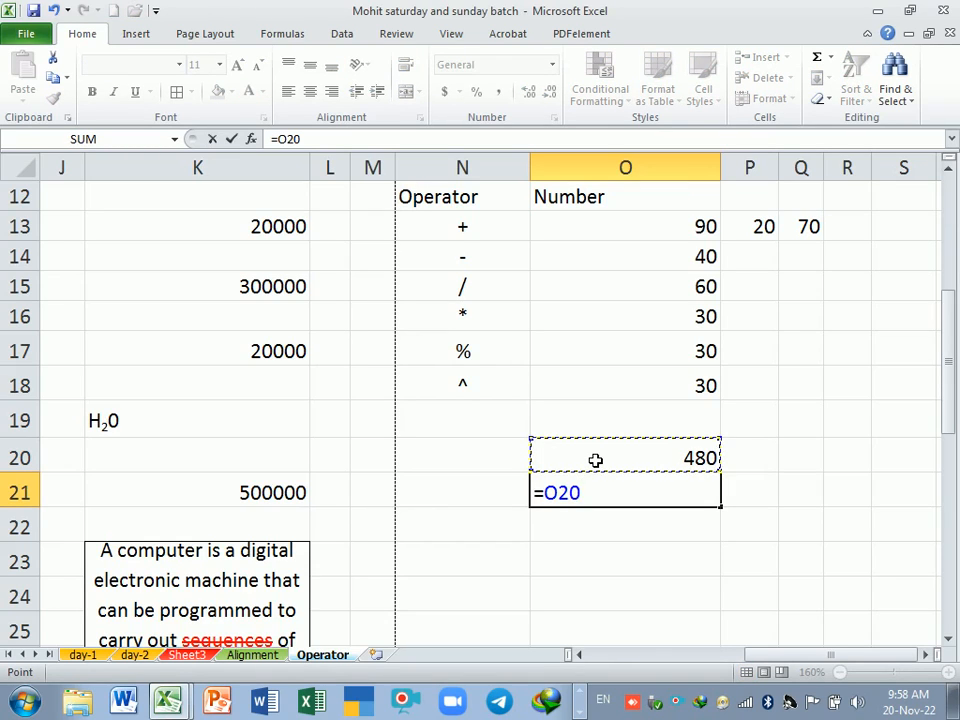
pyautogui.write('/5')
pyautogui.press('Return')
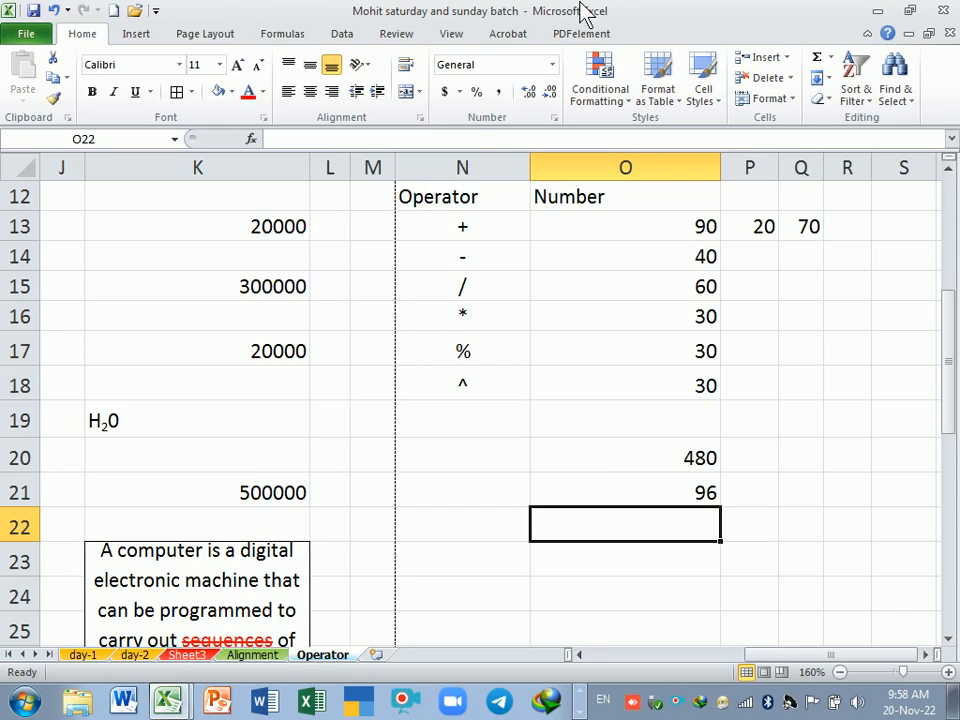
pyautogui.click(477, 320)
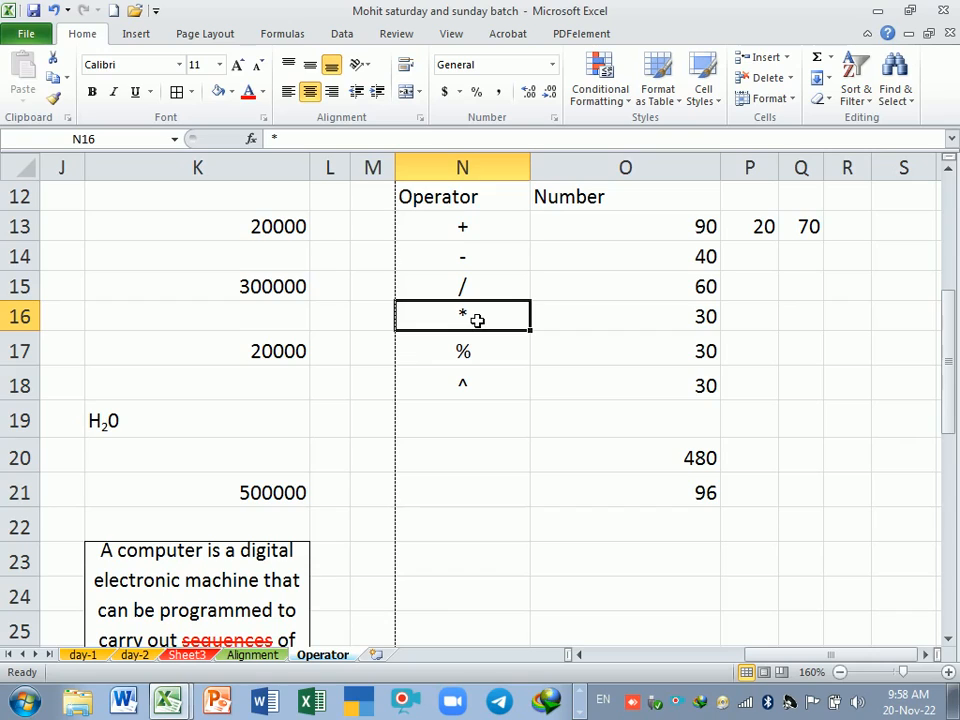
pyautogui.click(473, 261)
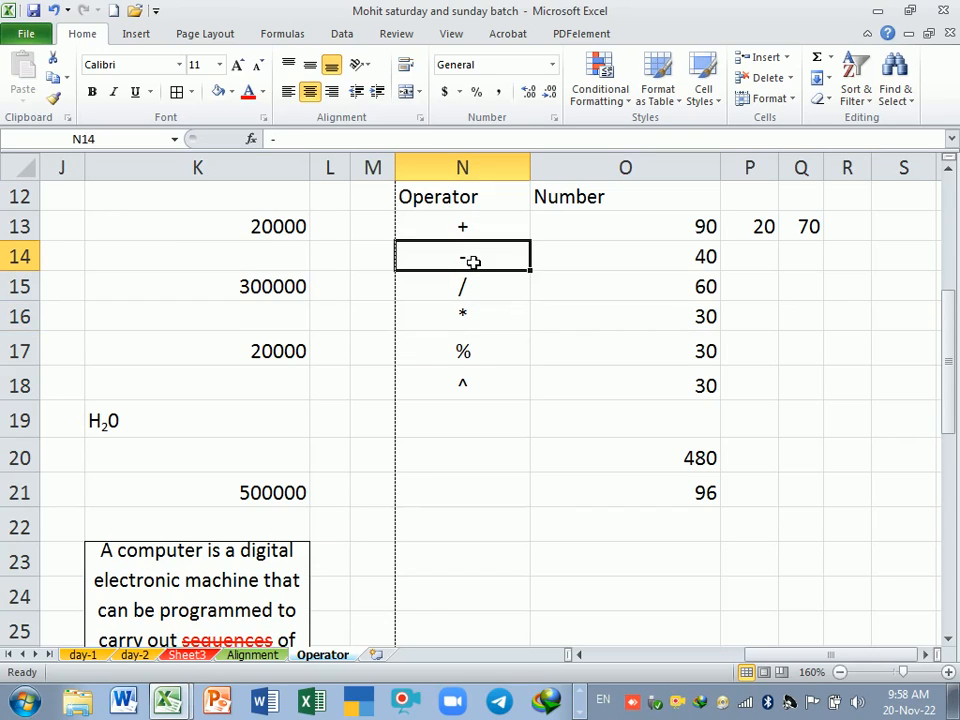
pyautogui.click(481, 354)
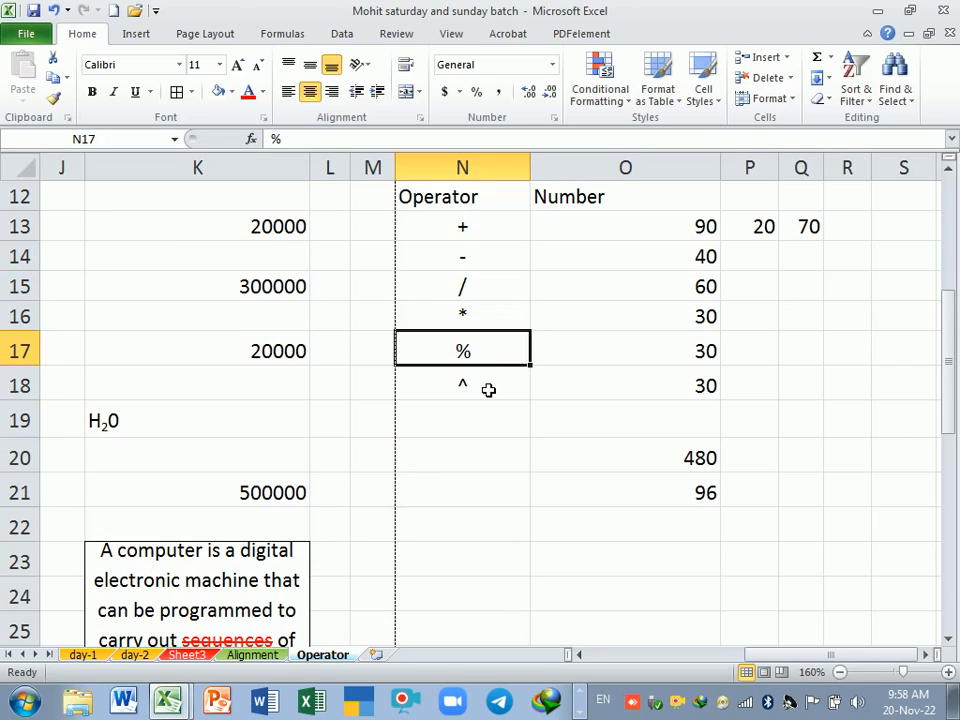
pyautogui.click(488, 389)
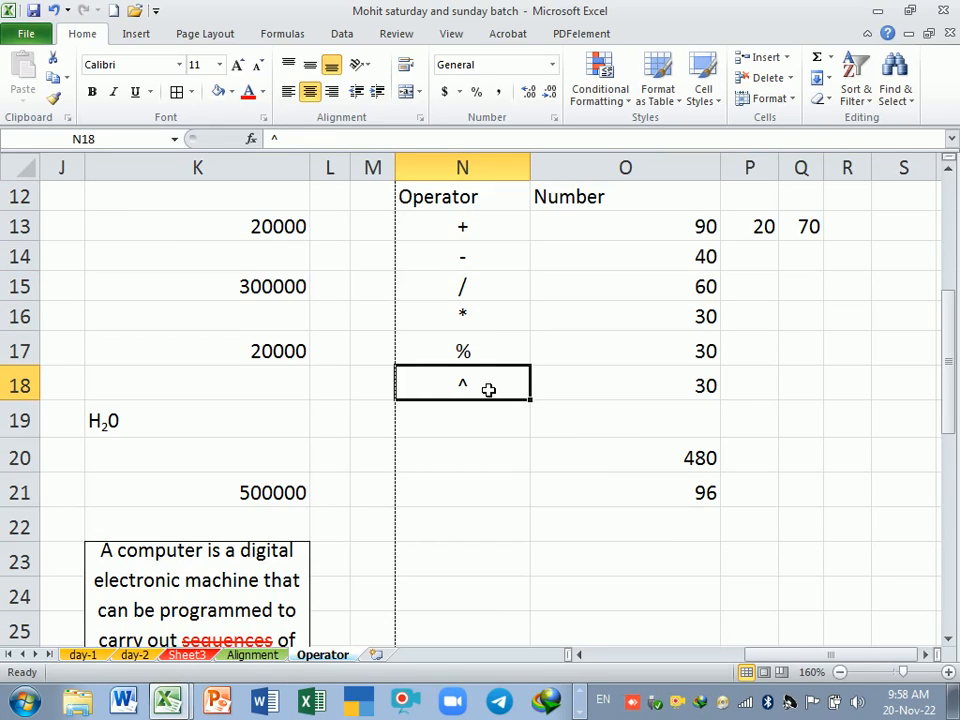
pyautogui.click(506, 494)
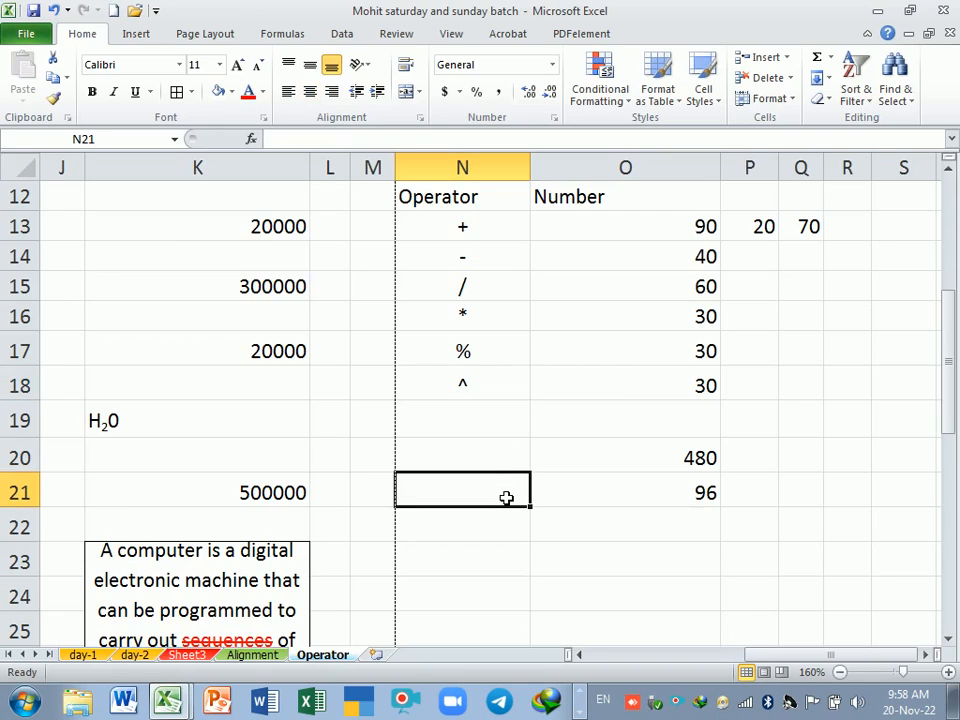
pyautogui.write('=')
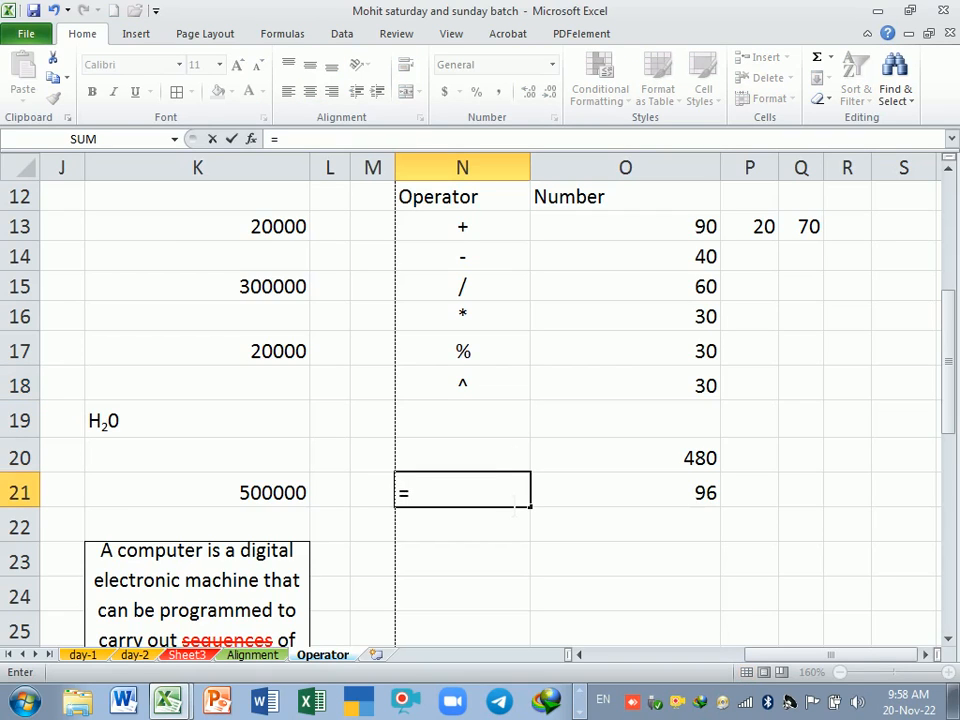
pyautogui.press('BackSpace')
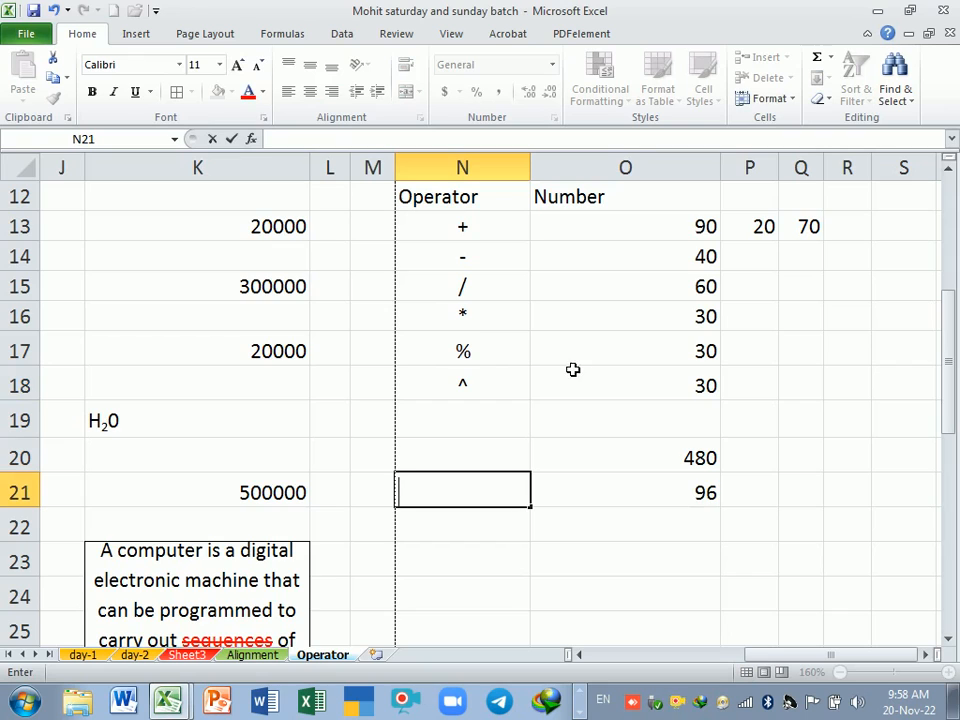
# Replace the subtraction in Q13 with the multiplication formula =O13*P13
pyautogui.click(688, 232)
pyautogui.moveTo(688, 232); pyautogui.dragTo(730, 228)
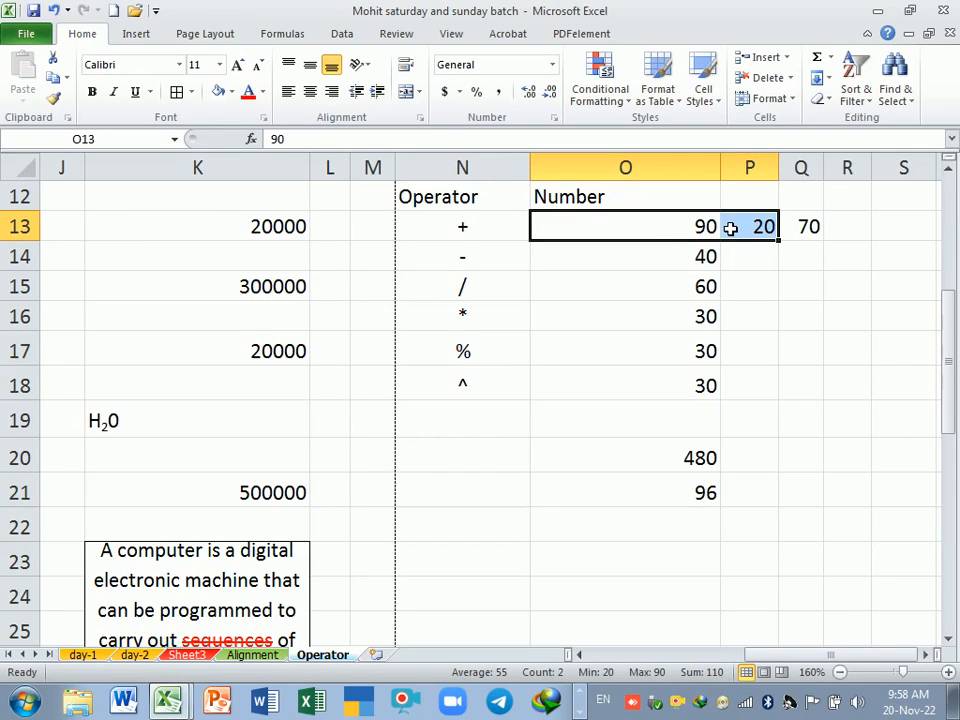
pyautogui.click(700, 234)
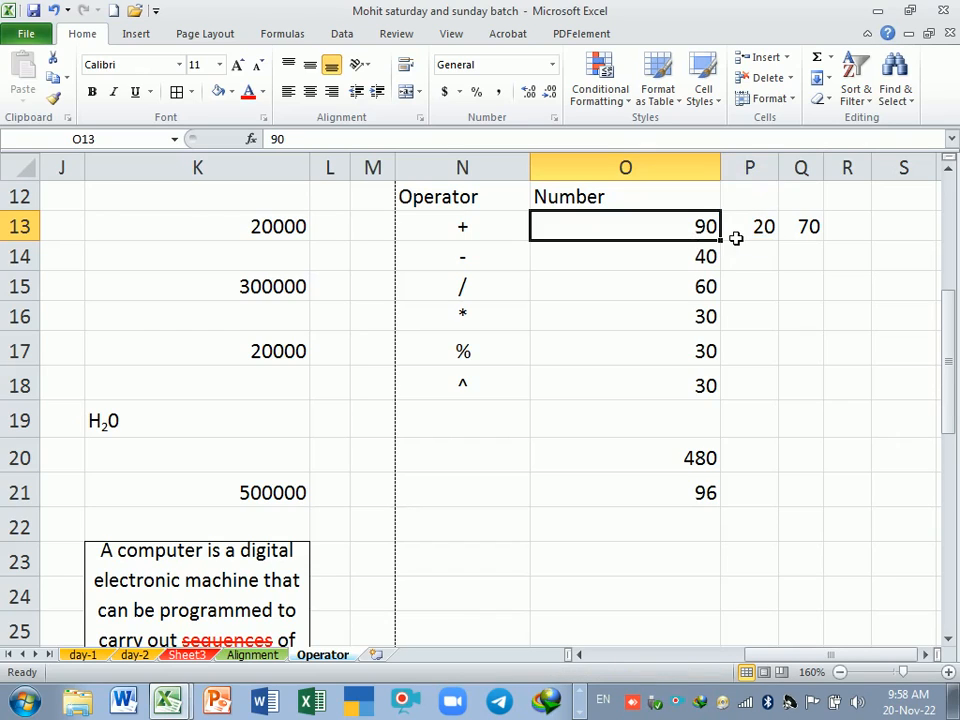
pyautogui.click(739, 234)
pyautogui.click(812, 232)
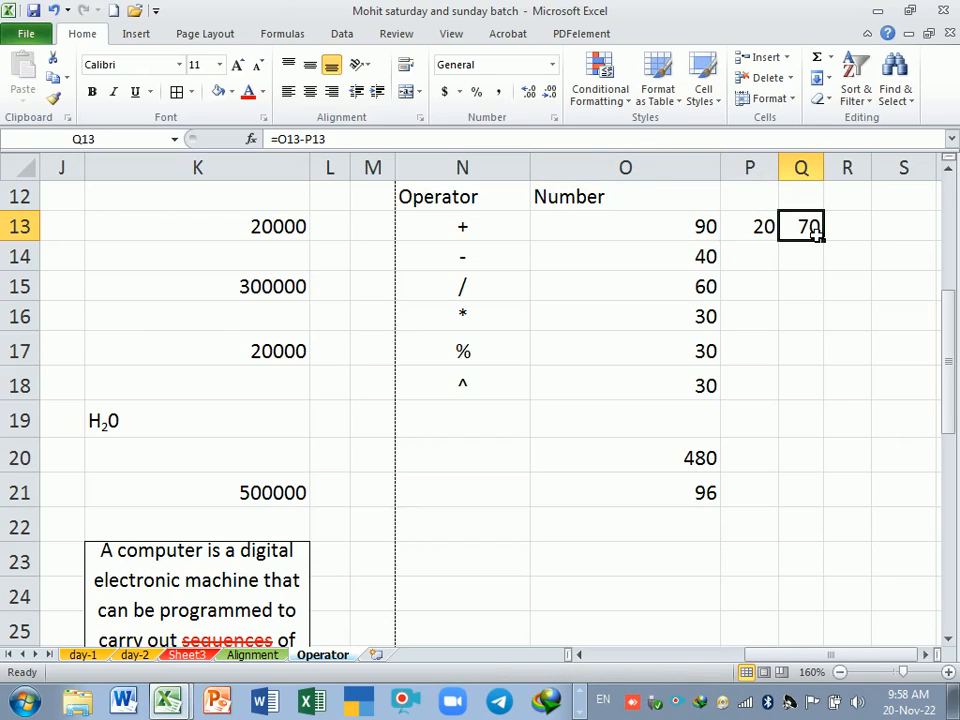
pyautogui.write('=')
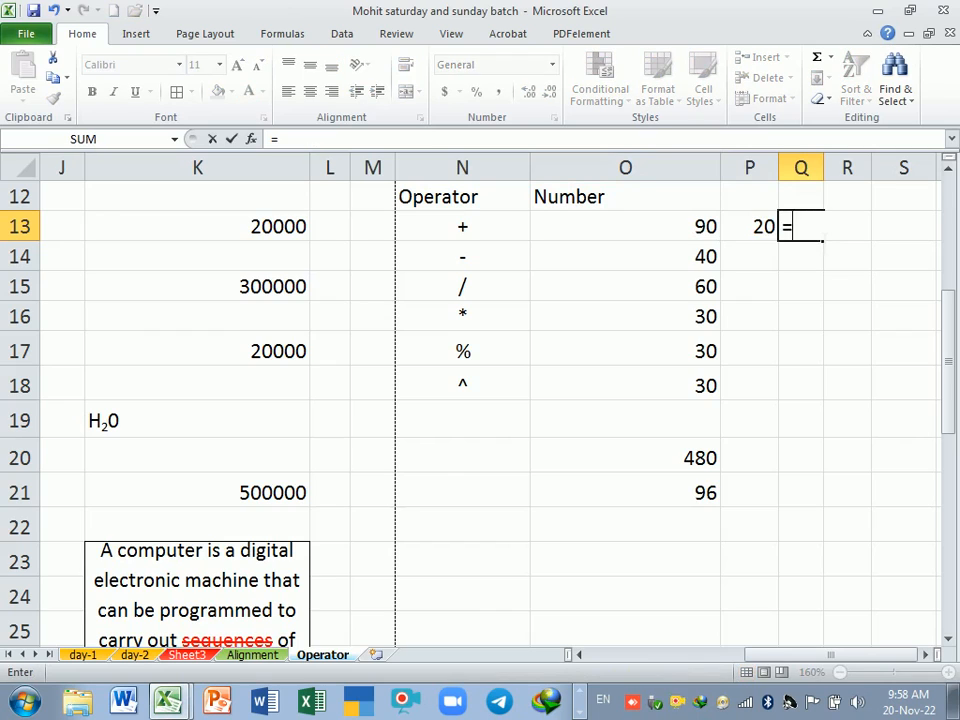
pyautogui.click(690, 227)
pyautogui.write('*')
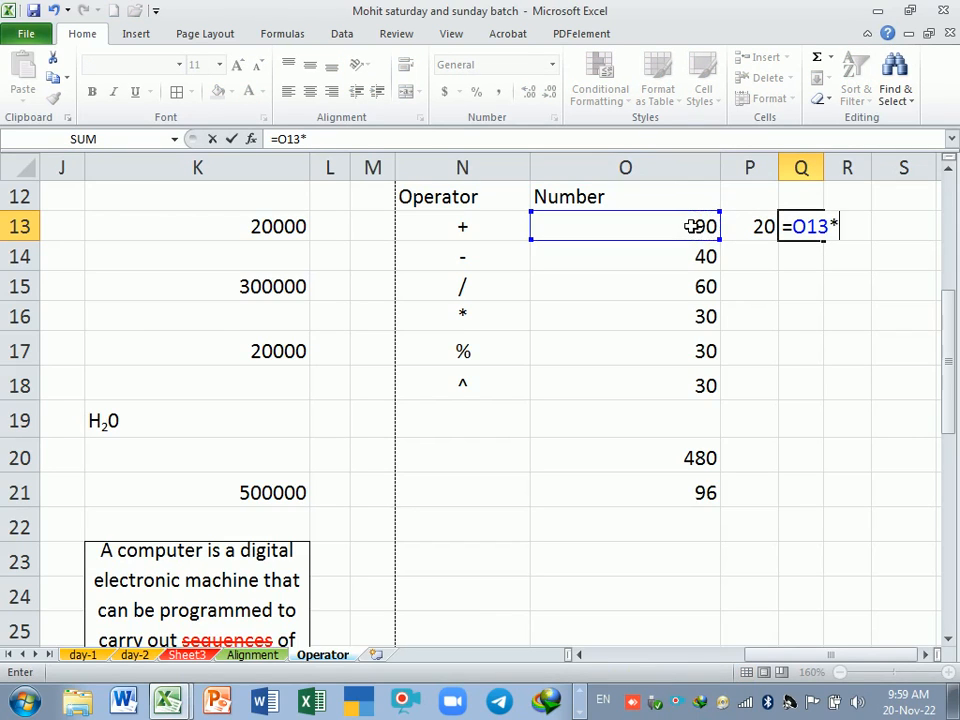
pyautogui.click(749, 234)
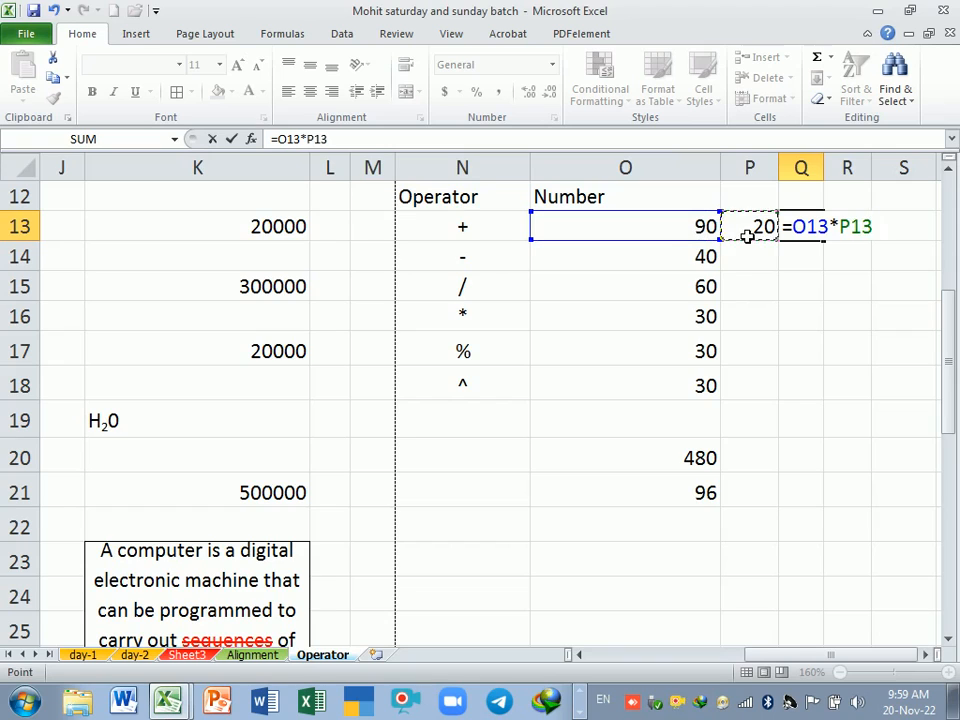
pyautogui.press('Return')
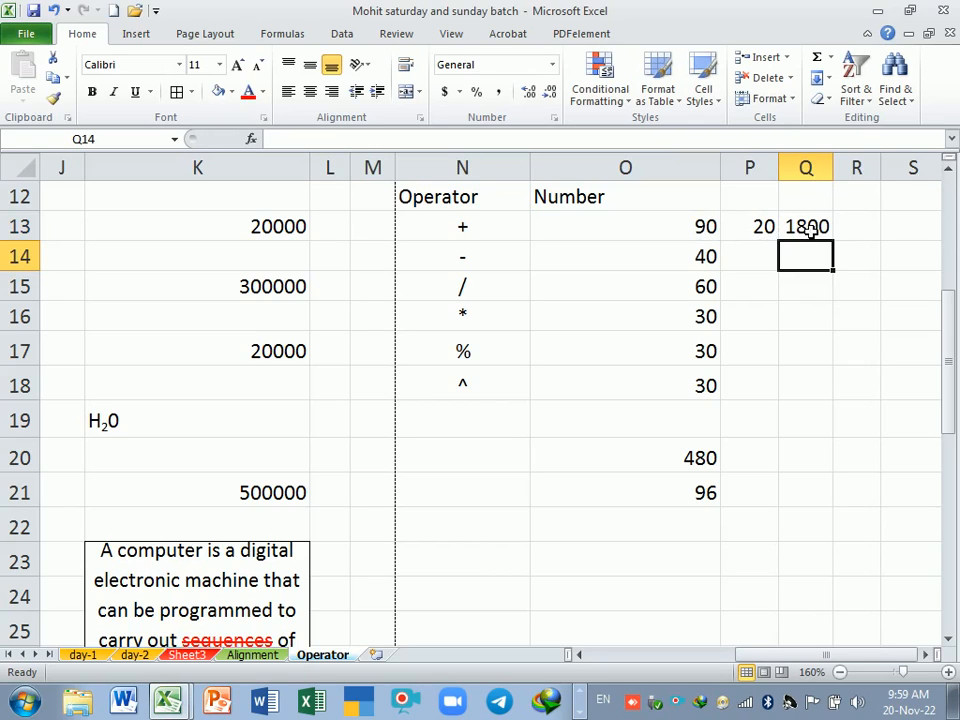
# Fill the value 20 from P13 down through P18
pyautogui.click(766, 230)
pyautogui.moveTo(806, 256); pyautogui.dragTo(765, 350)
pyautogui.click(759, 229)
pyautogui.moveTo(780, 242); pyautogui.dragTo(776, 398)
# Fill the multiplication formula from Q13 down through Q18
pyautogui.click(806, 226)
pyautogui.moveTo(833, 242); pyautogui.dragTo(840, 390)
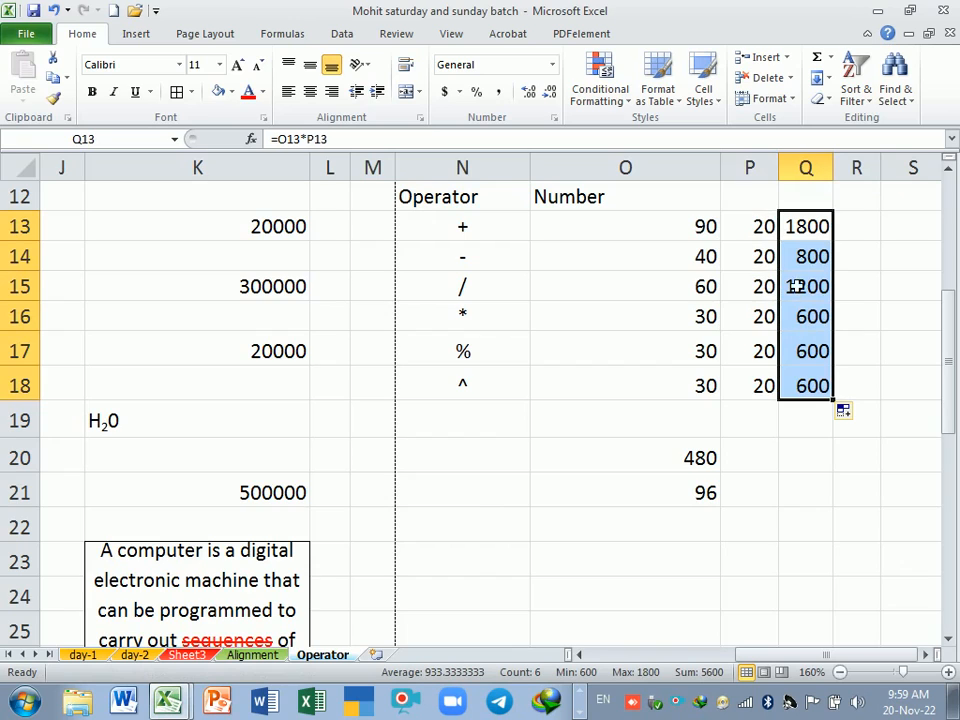
pyautogui.click(820, 226)
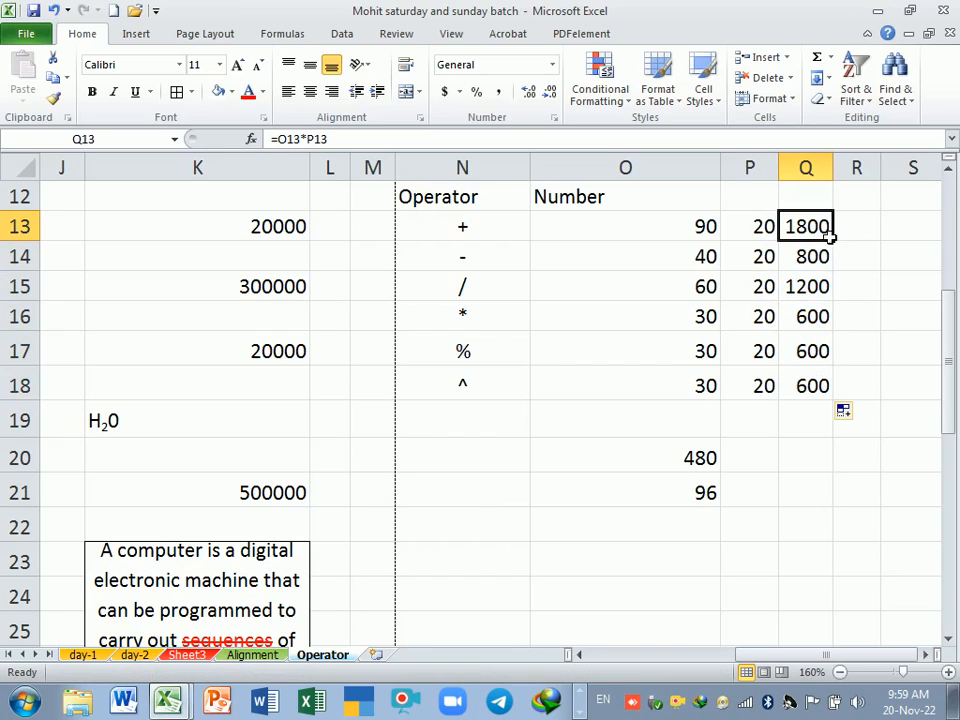
pyautogui.moveTo(838, 244); pyautogui.dragTo(841, 404)
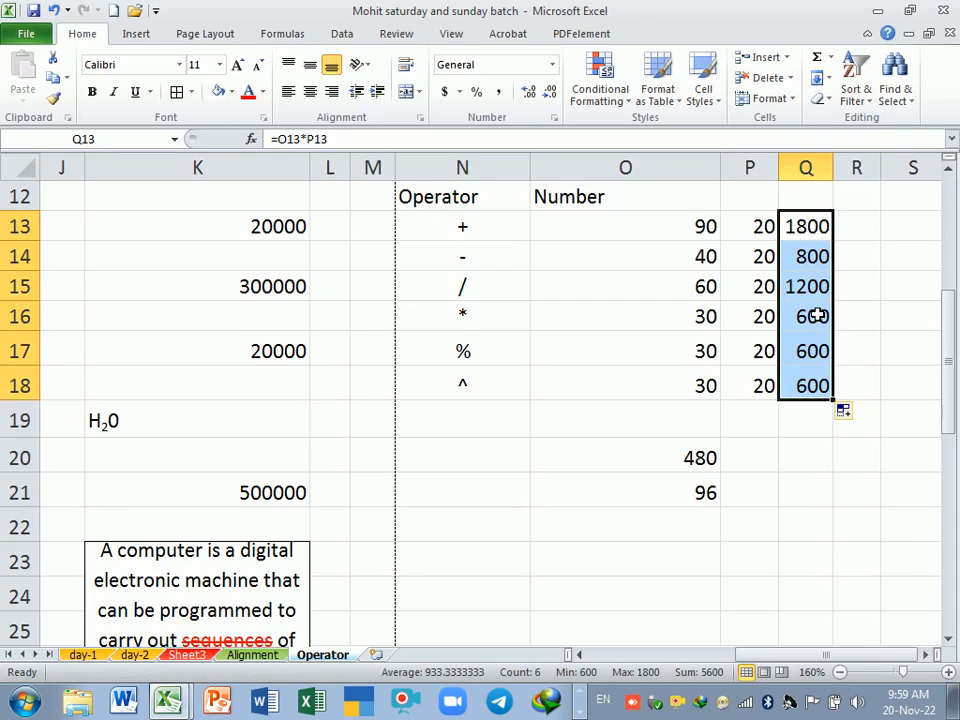
# Inspect the copied formulas and their cell references in Q14, Q15 and Q16
pyautogui.click(810, 258)
pyautogui.doubleClick(808, 256)
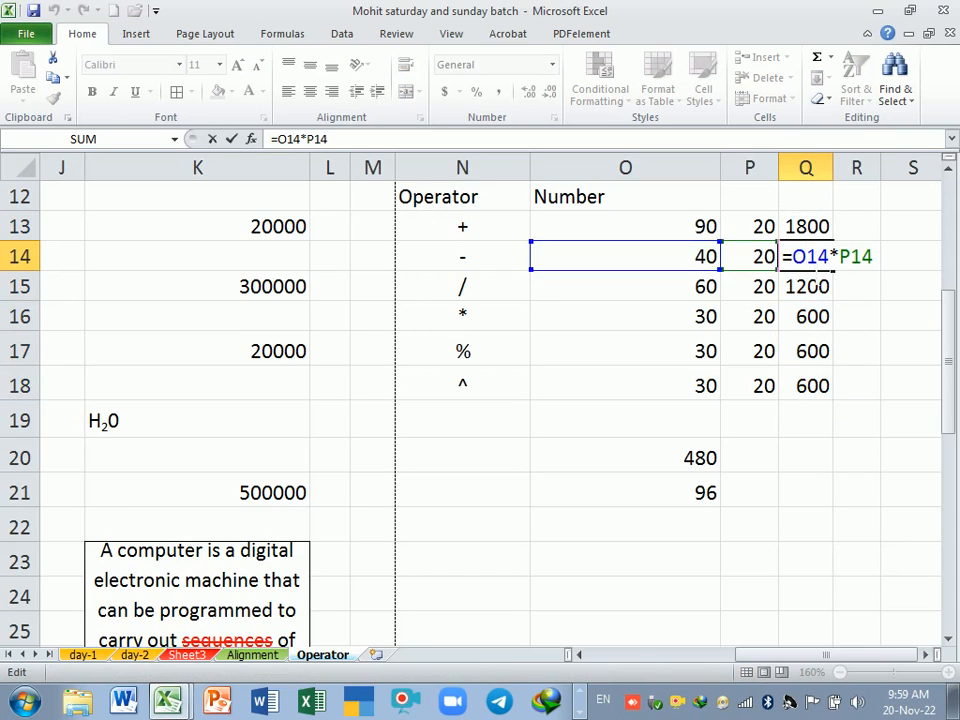
pyautogui.press('Return')
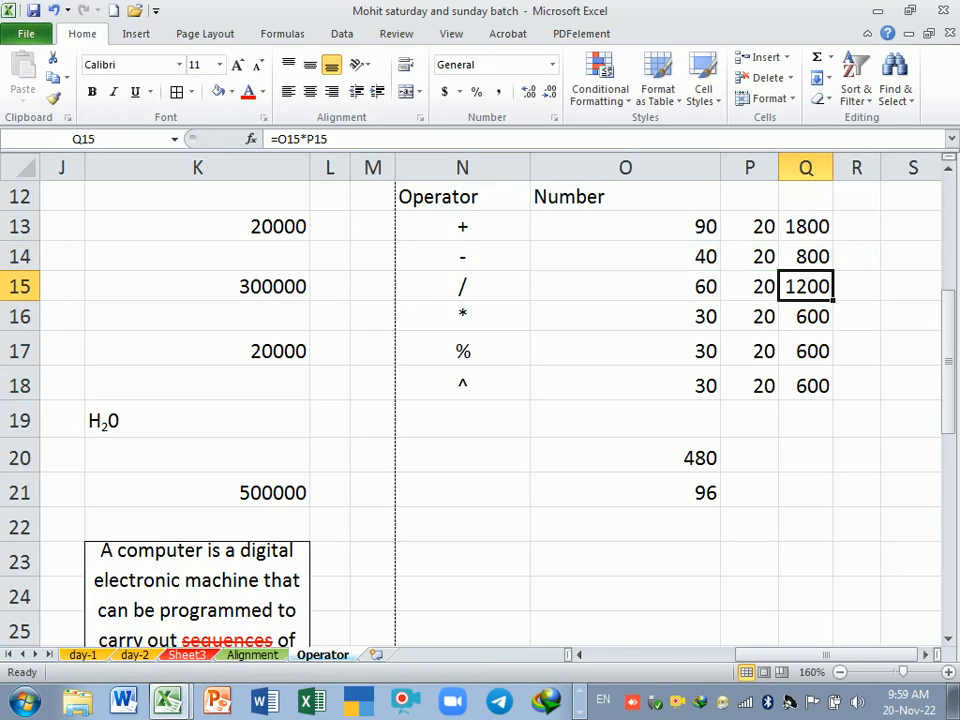
pyautogui.doubleClick(810, 287)
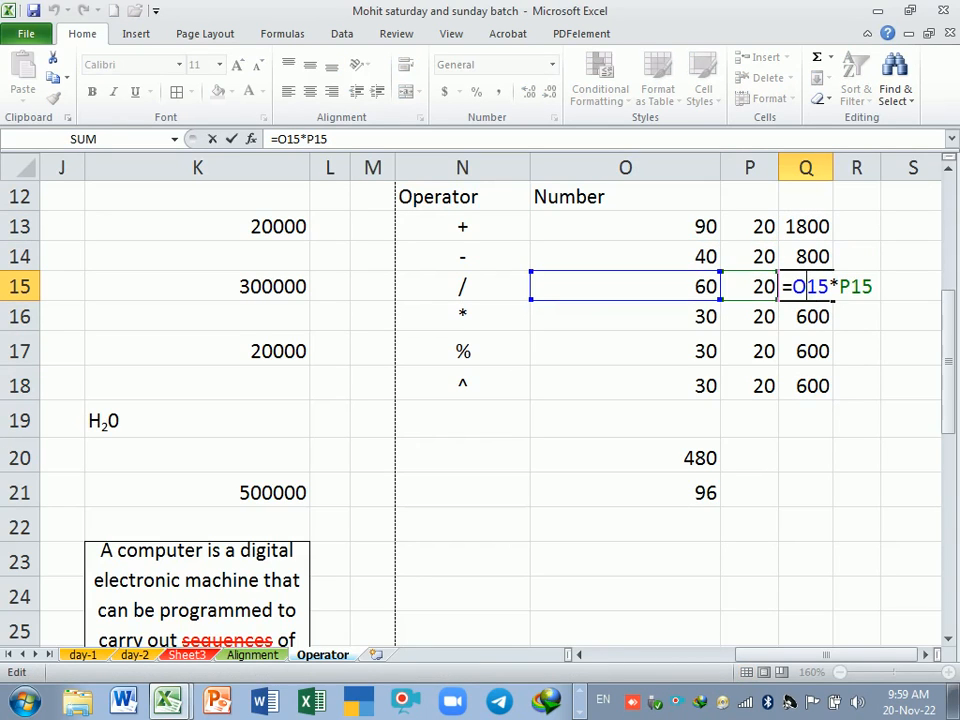
pyautogui.press('Return')
pyautogui.doubleClick(812, 317)
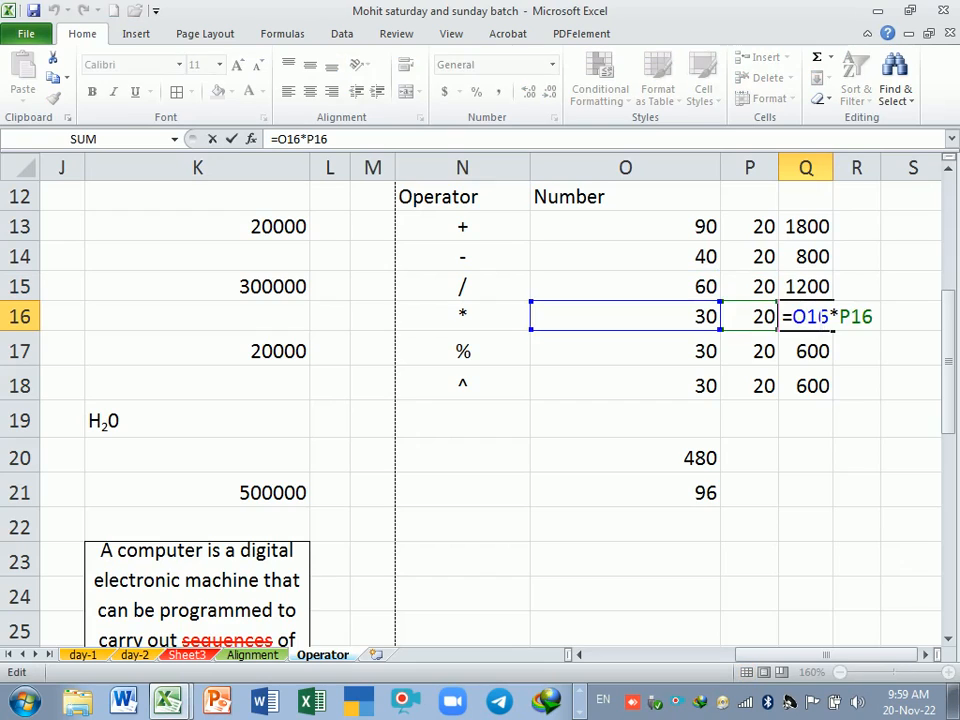
pyautogui.press('Return')
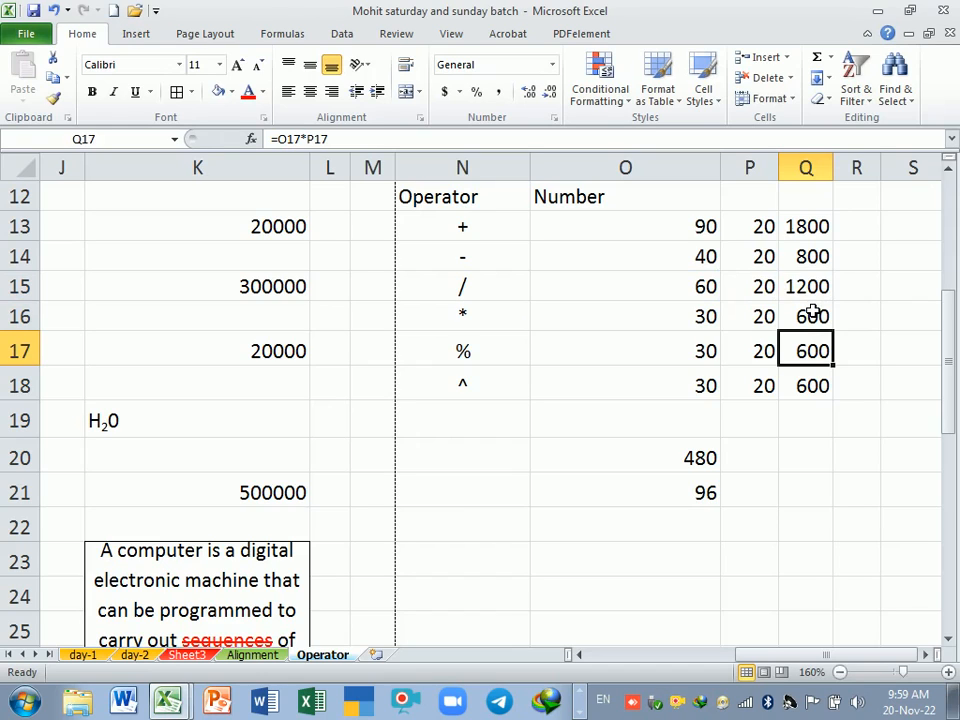
# Enter the label p in N22 and the amount 40000 in O22 for a percentage example
pyautogui.click(464, 358)
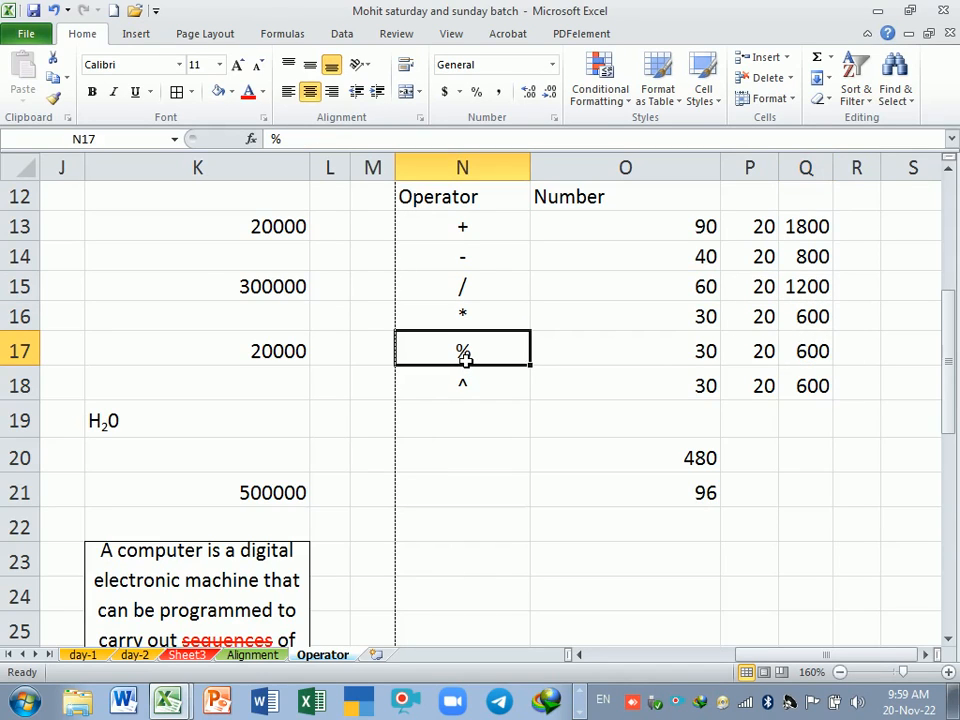
pyautogui.click(467, 495)
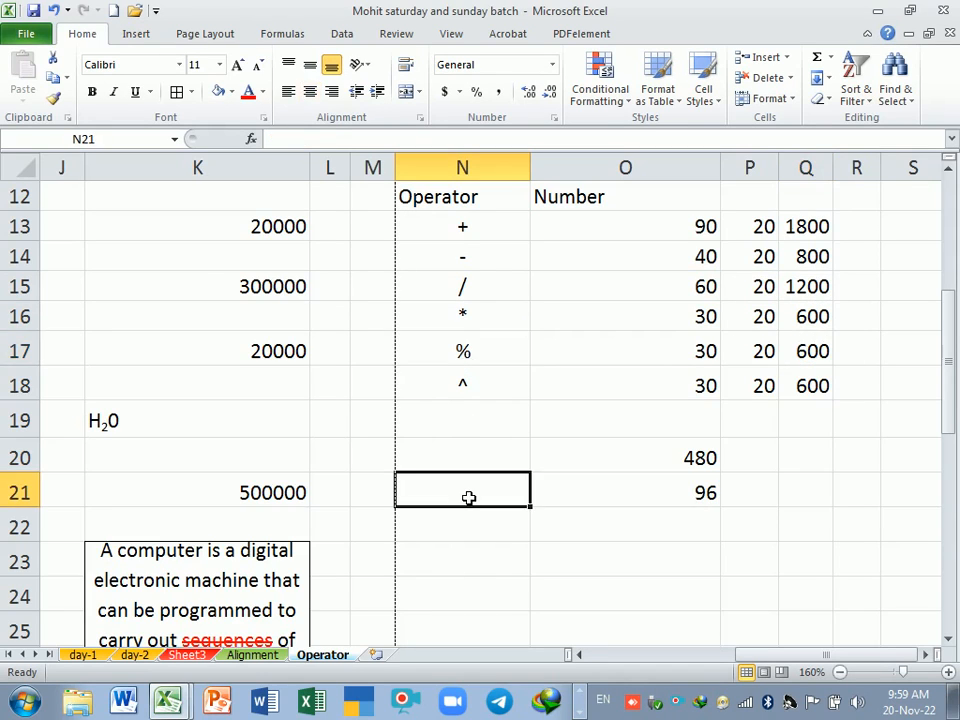
pyautogui.click(481, 465)
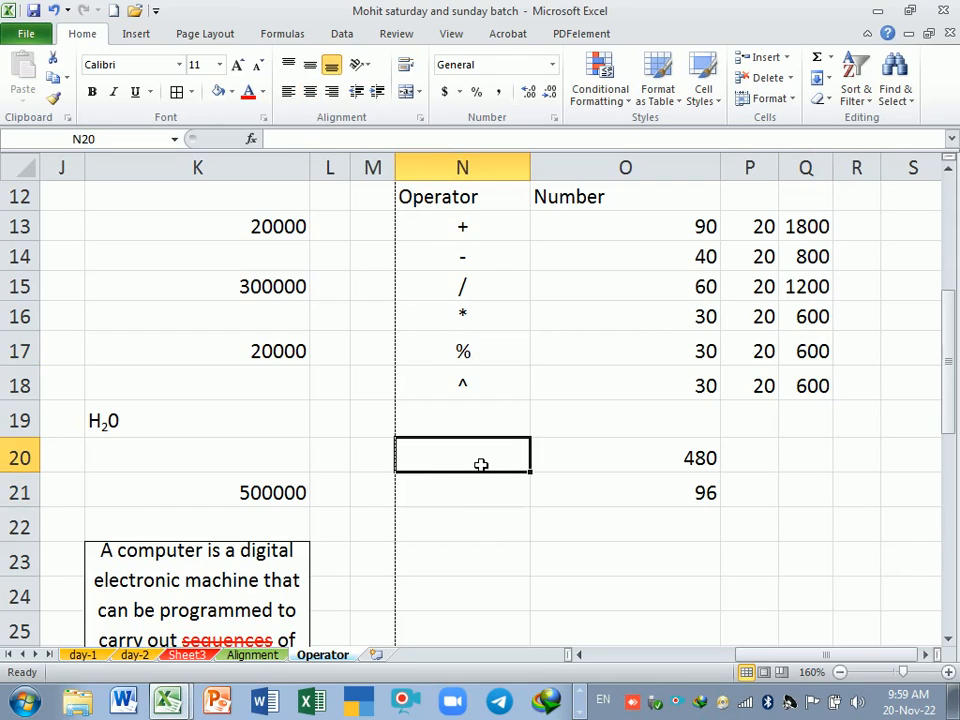
pyautogui.click(514, 531)
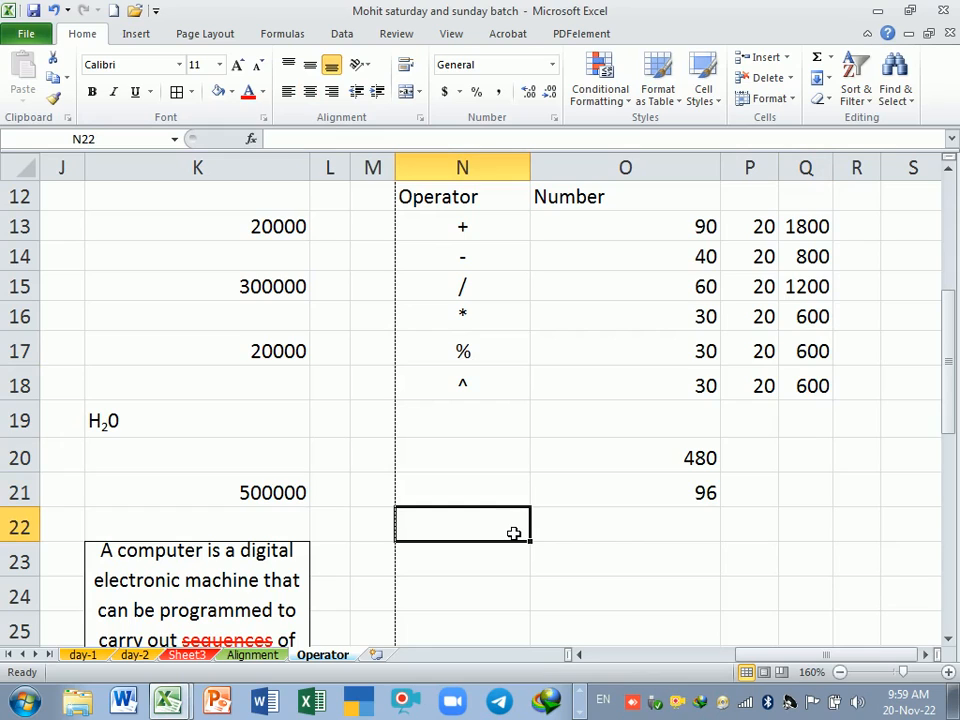
pyautogui.write('p')
pyautogui.press('Tab')
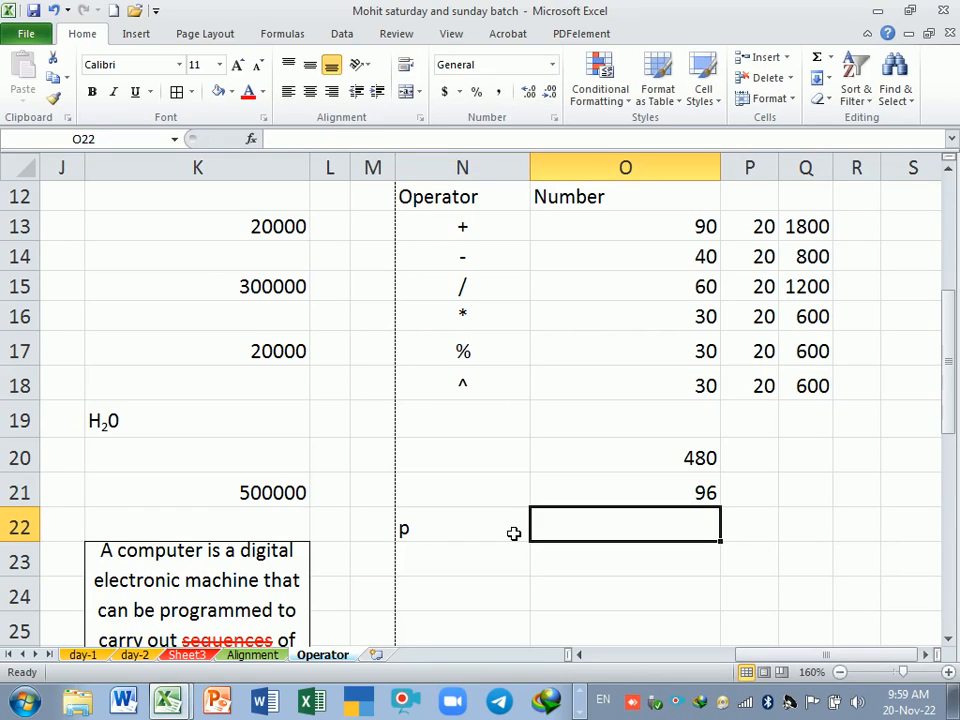
pyautogui.write('40000')
pyautogui.press('Return')
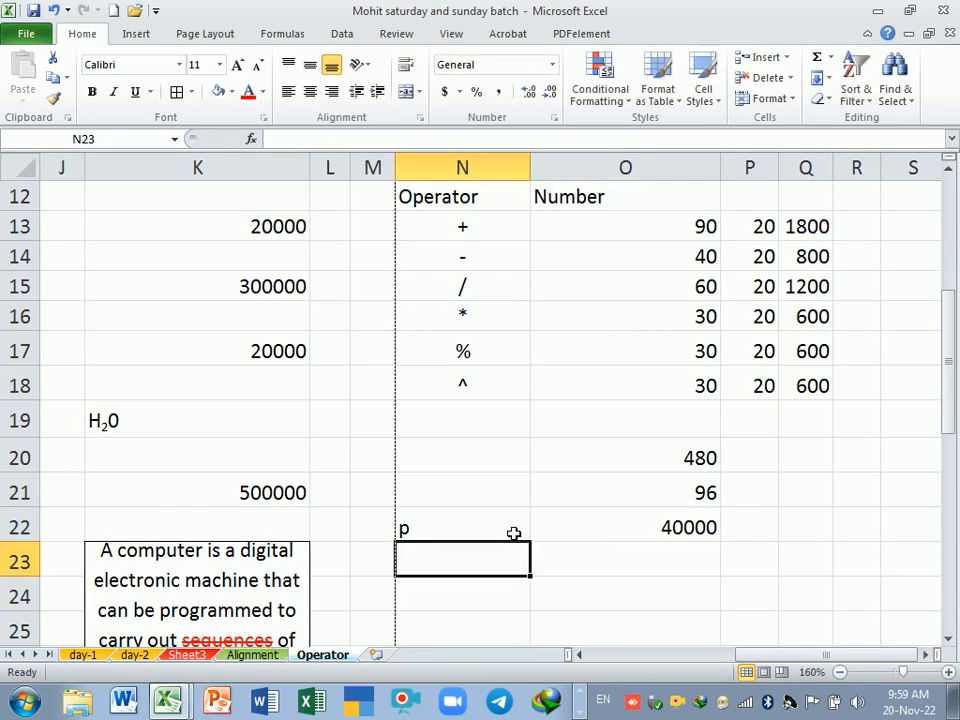
# Enter the label rate in N23 and the value 2% in O23
pyautogui.write('rate')
pyautogui.press('BackSpace')
pyautogui.write('te')
pyautogui.press('Tab')
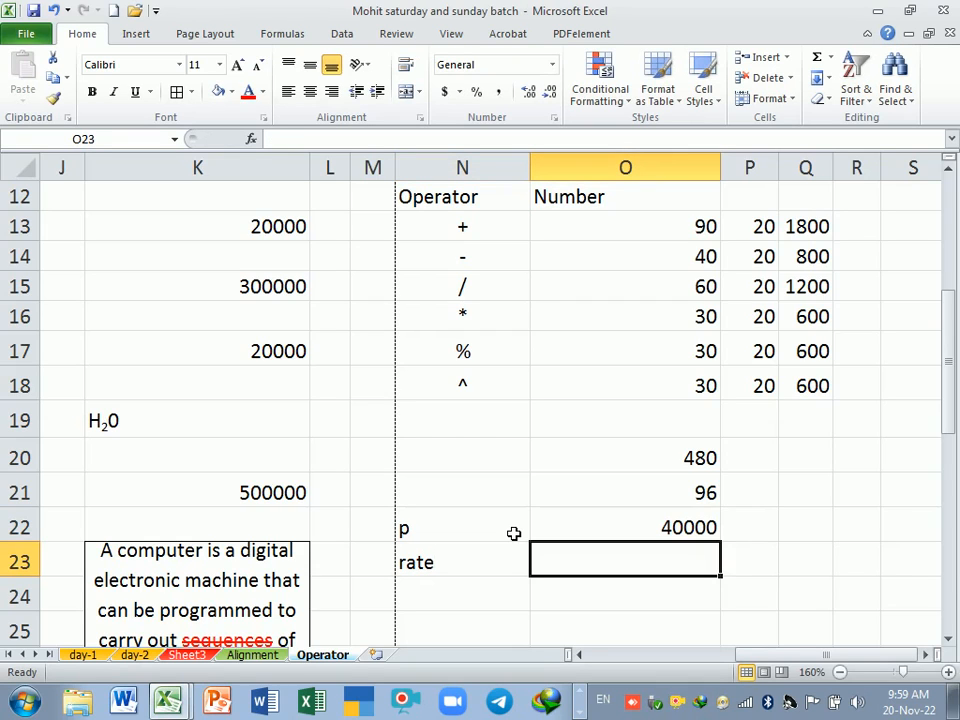
pyautogui.write('2')
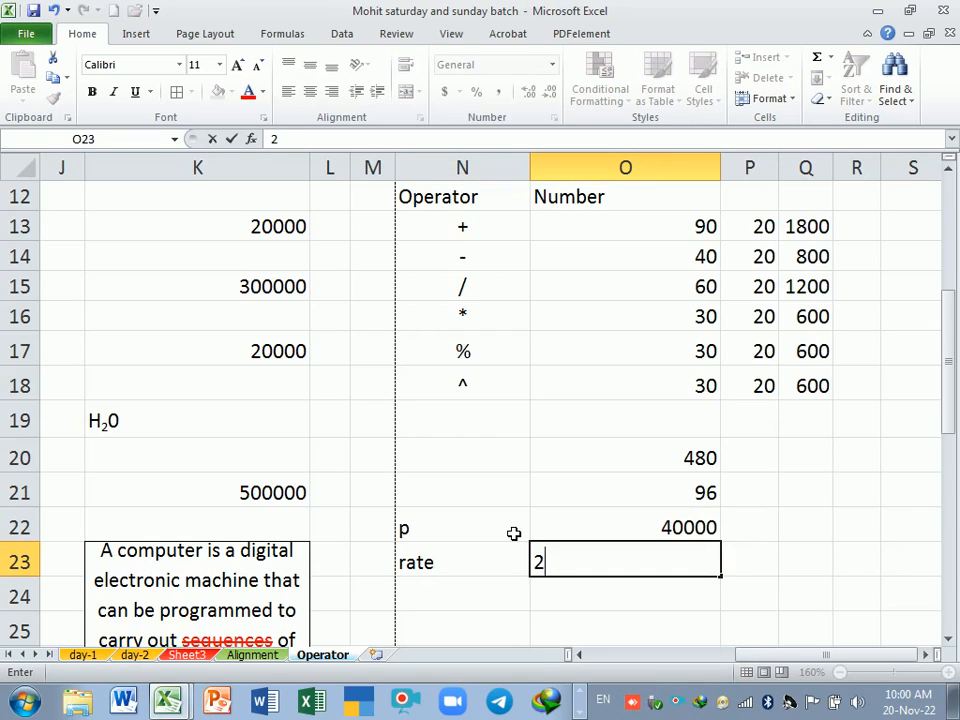
pyautogui.write('%')
pyautogui.press('Return')
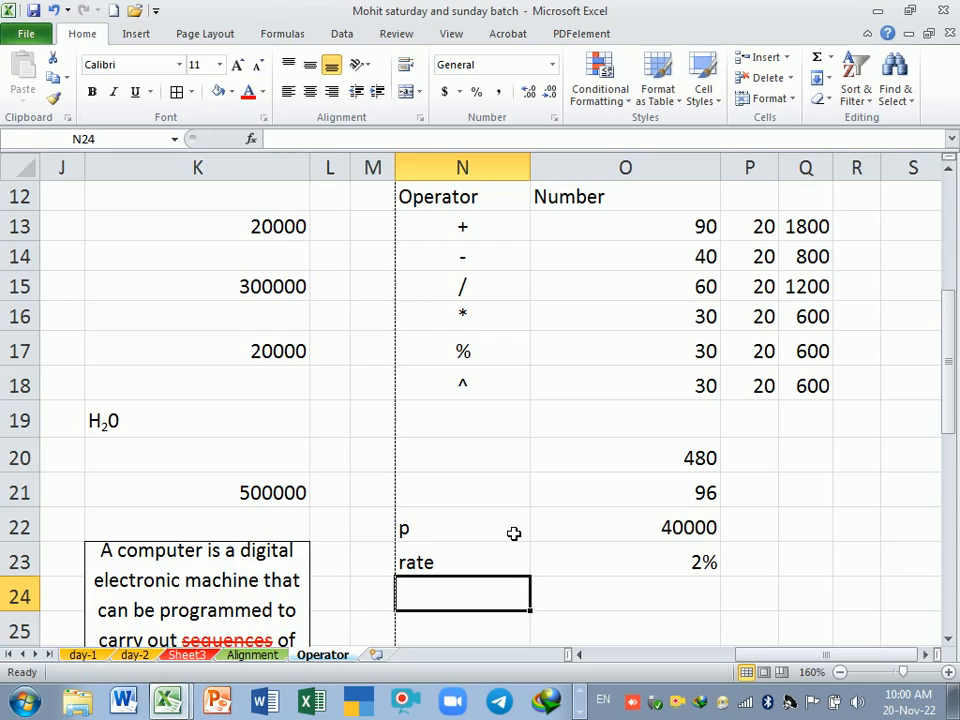
# Add the label time in N24 with the value 2 in O24
pyautogui.write('time')
pyautogui.press('Tab')
pyautogui.write('2')
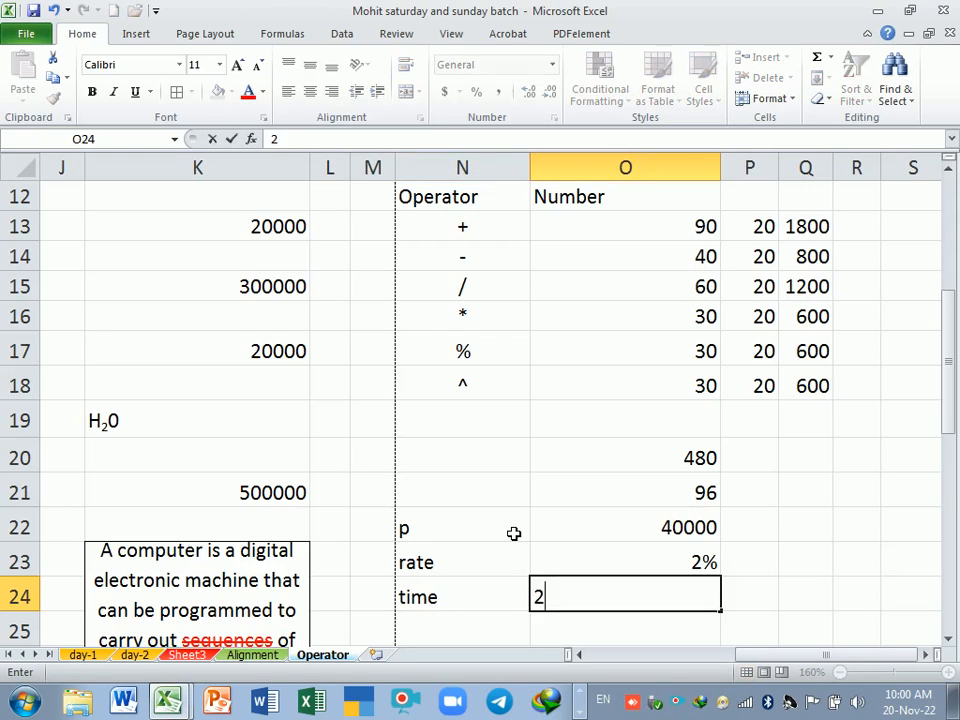
pyautogui.press('Return')
# Write the simple interest expression pxrxt/100 as text in O25
pyautogui.press('Tab')
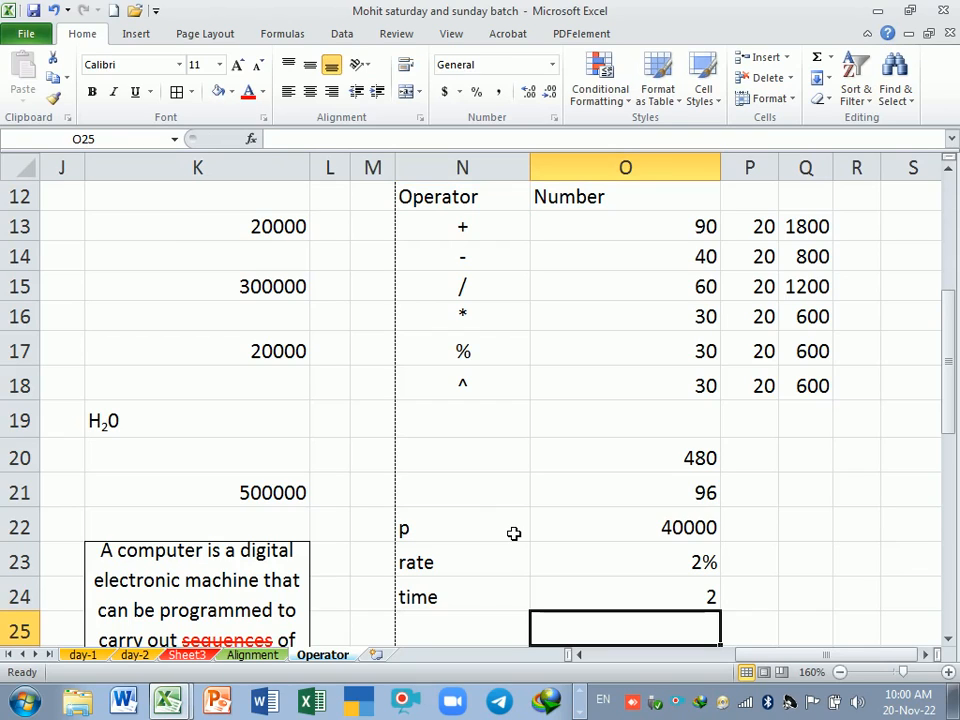
pyautogui.write('px')
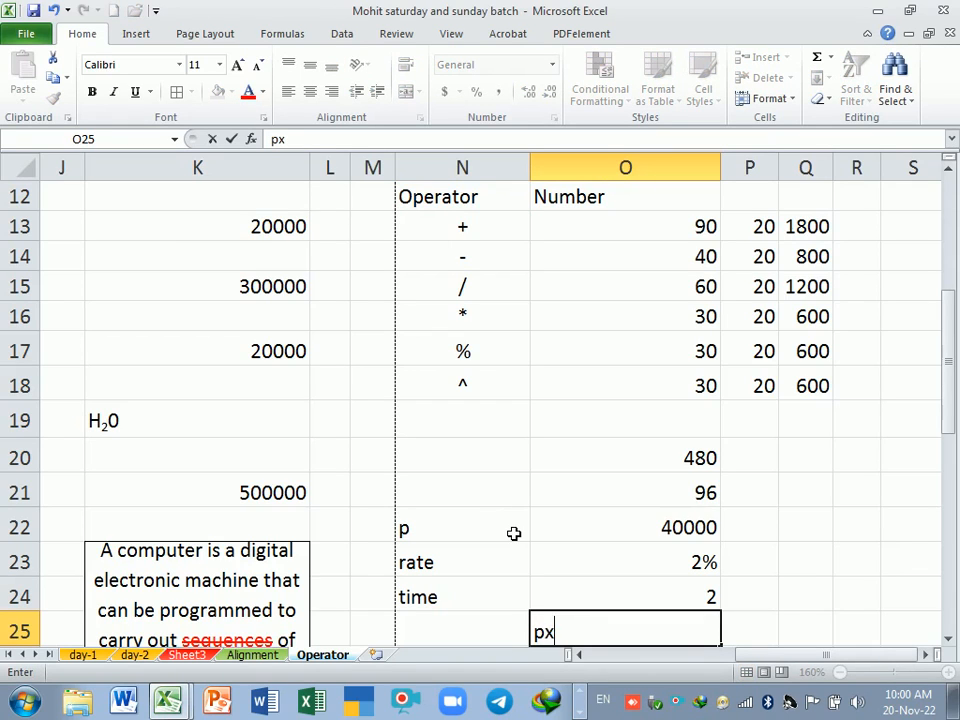
pyautogui.write('r*')
pyautogui.press('BackSpace')
pyautogui.write('xt/100')
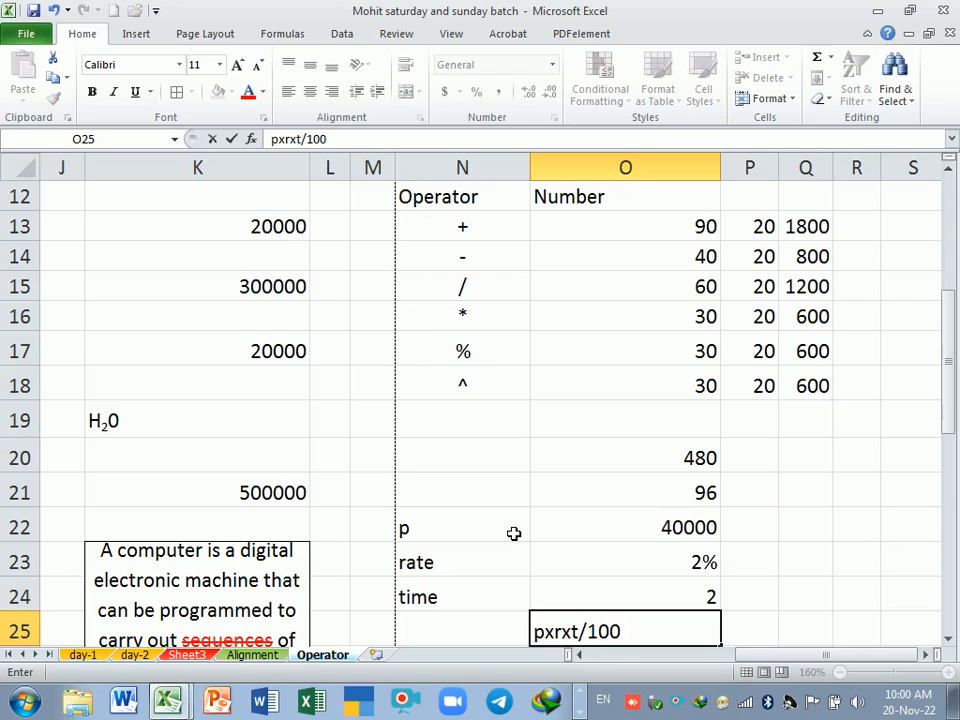
pyautogui.press('Return')
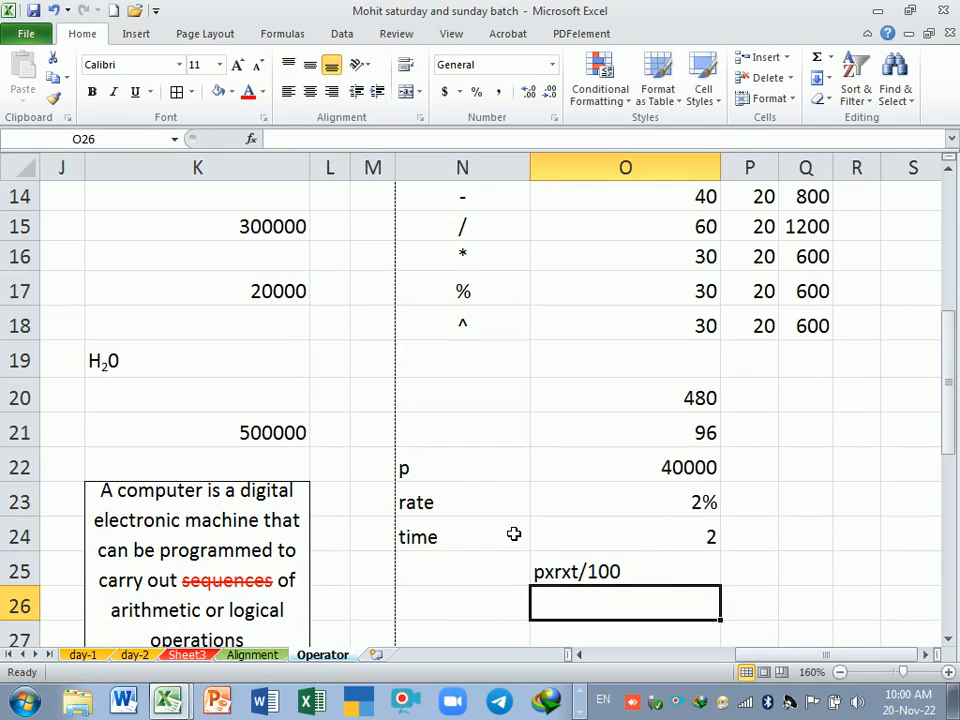
# Replace the text in O25 with the monthly interest formula =O22*O23*O24/12
pyautogui.press('Up')
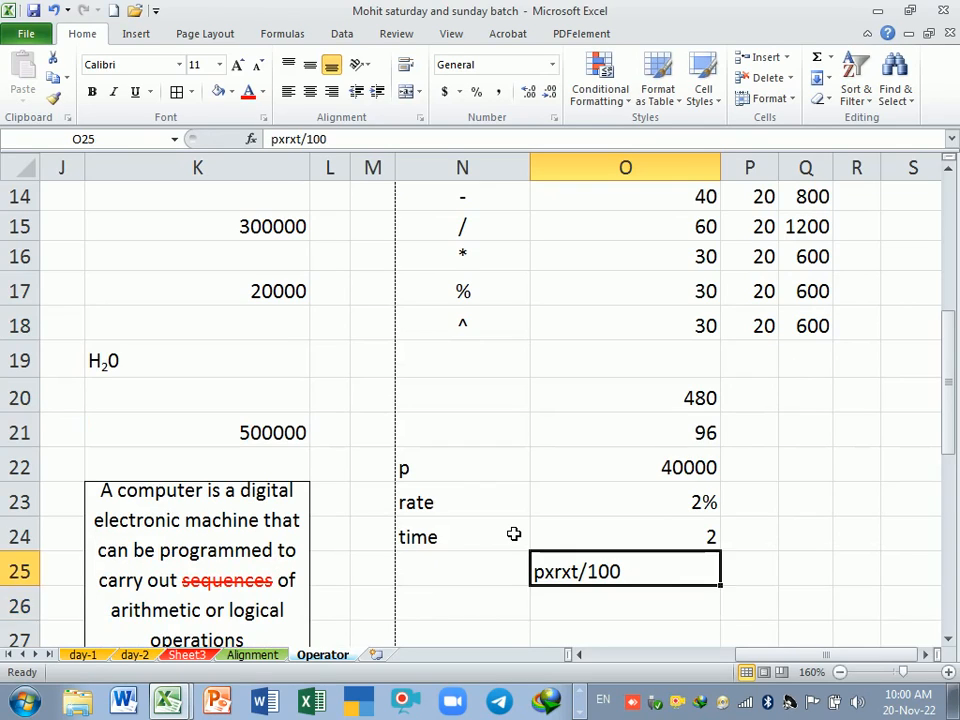
pyautogui.write('=')
pyautogui.click(597, 472)
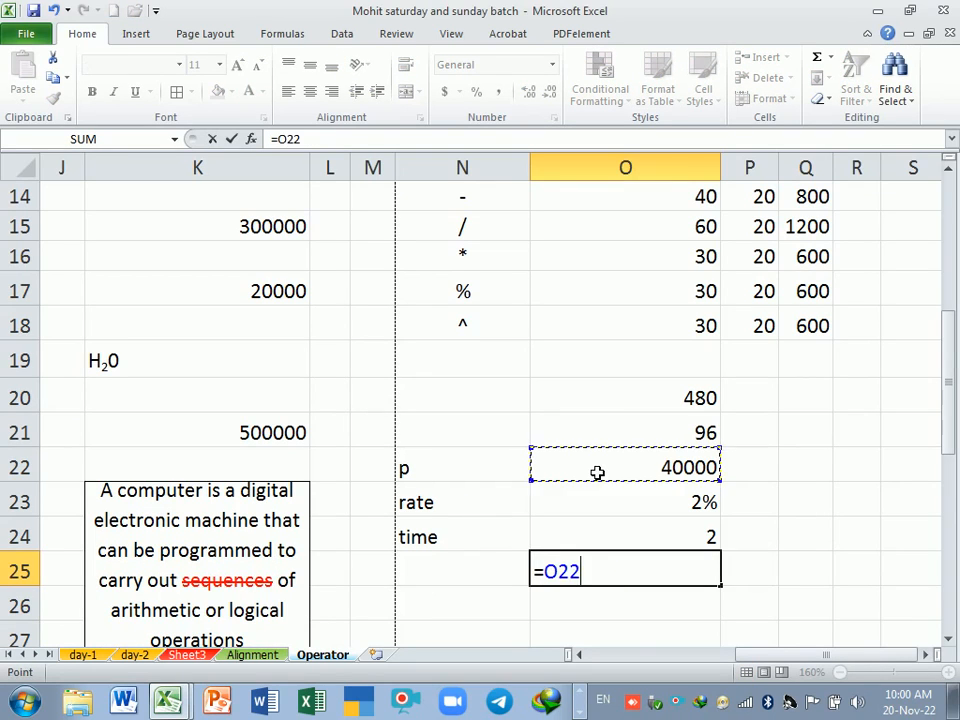
pyautogui.write('*')
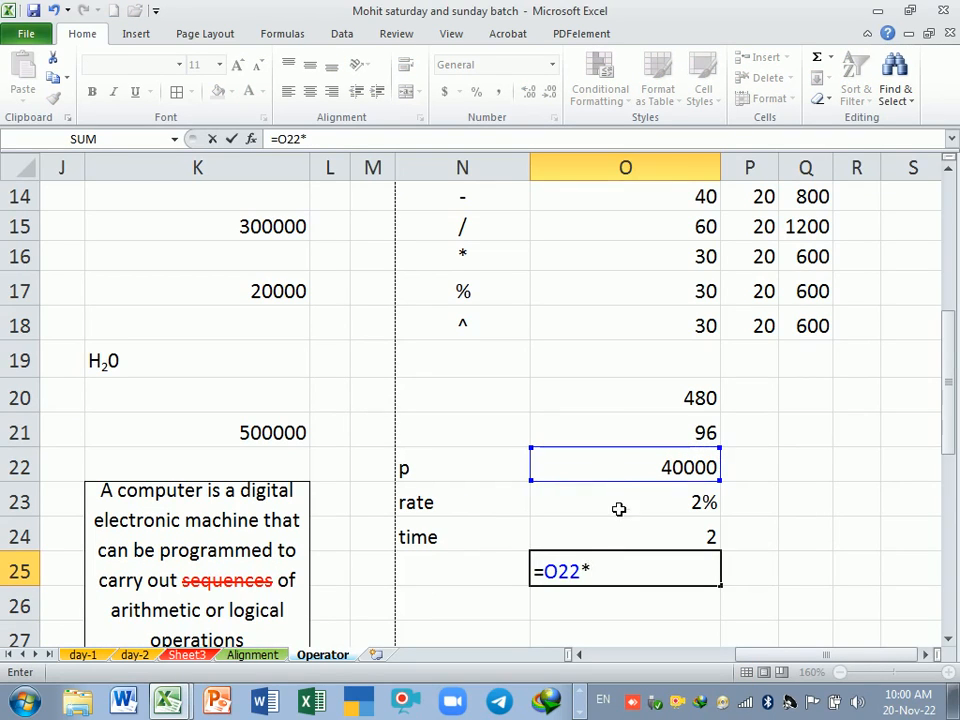
pyautogui.click(621, 505)
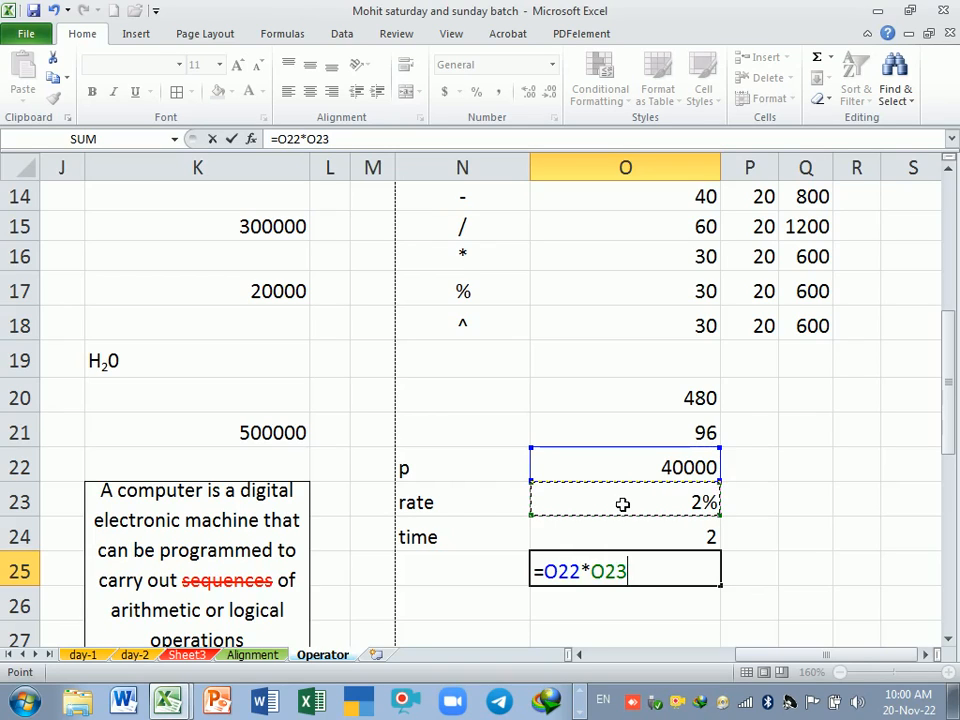
pyautogui.write('*')
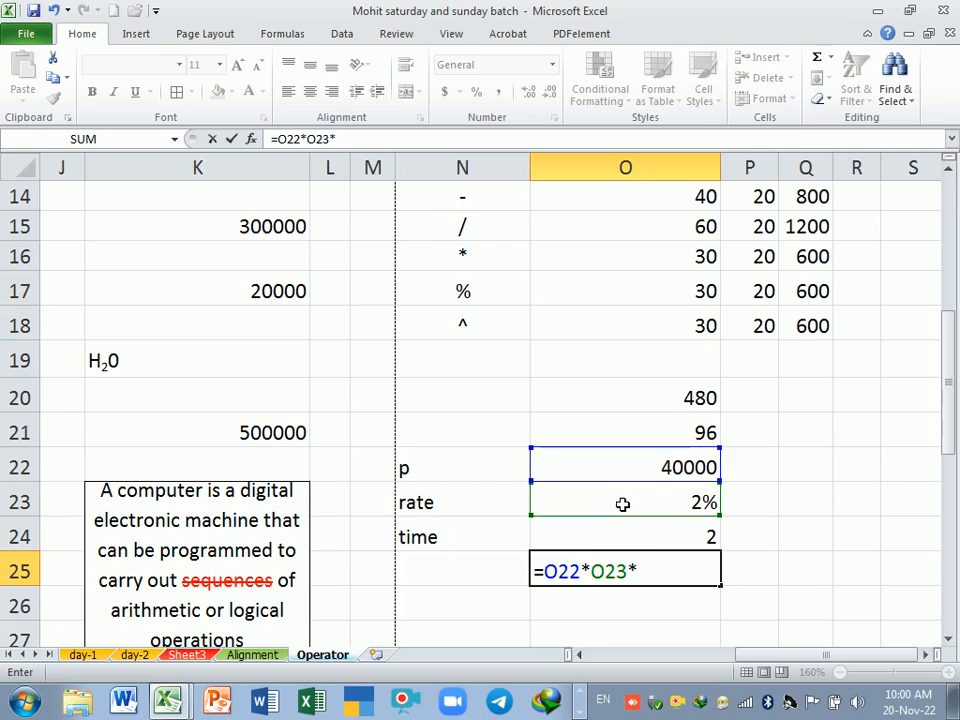
pyautogui.click(665, 538)
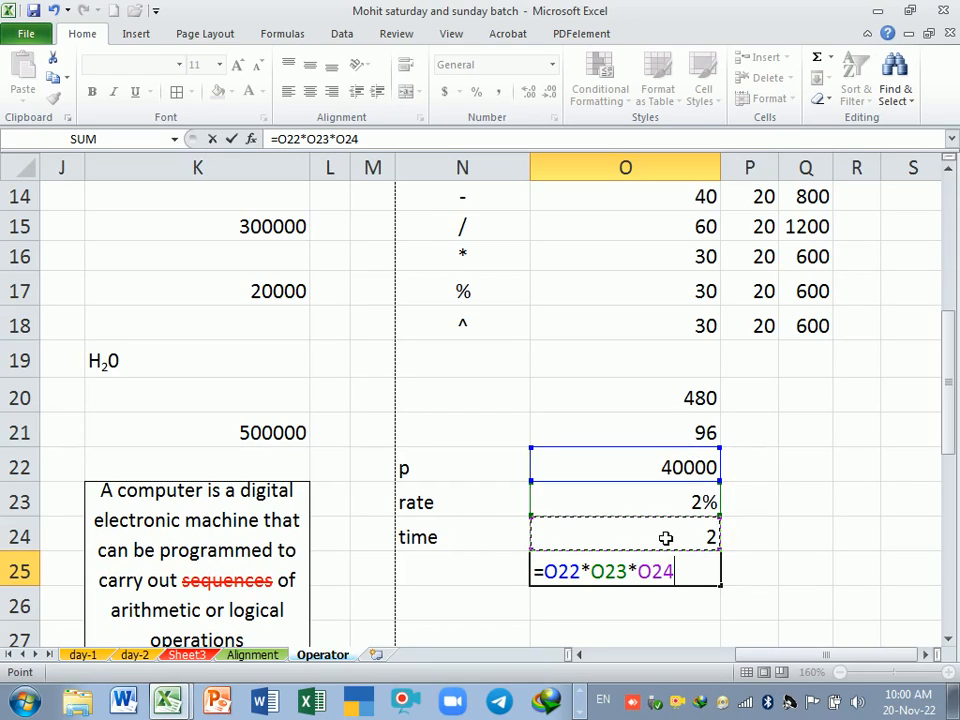
pyautogui.write('/12')
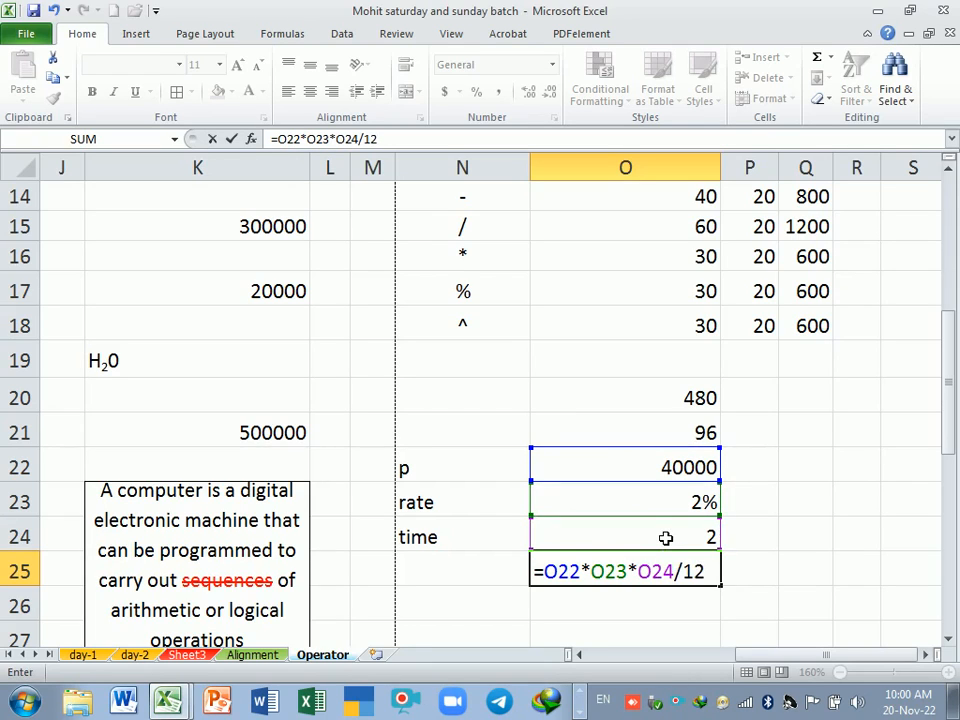
pyautogui.press('Return')
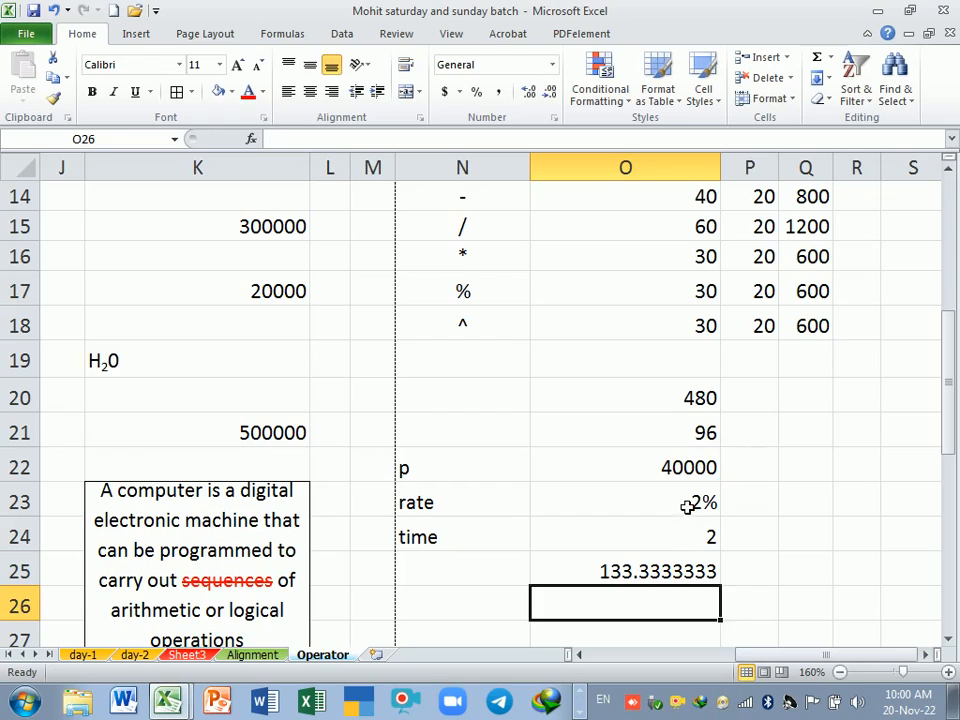
# Change the divisor in the O25 interest formula to 365 for a daily calculation
pyautogui.click(691, 503)
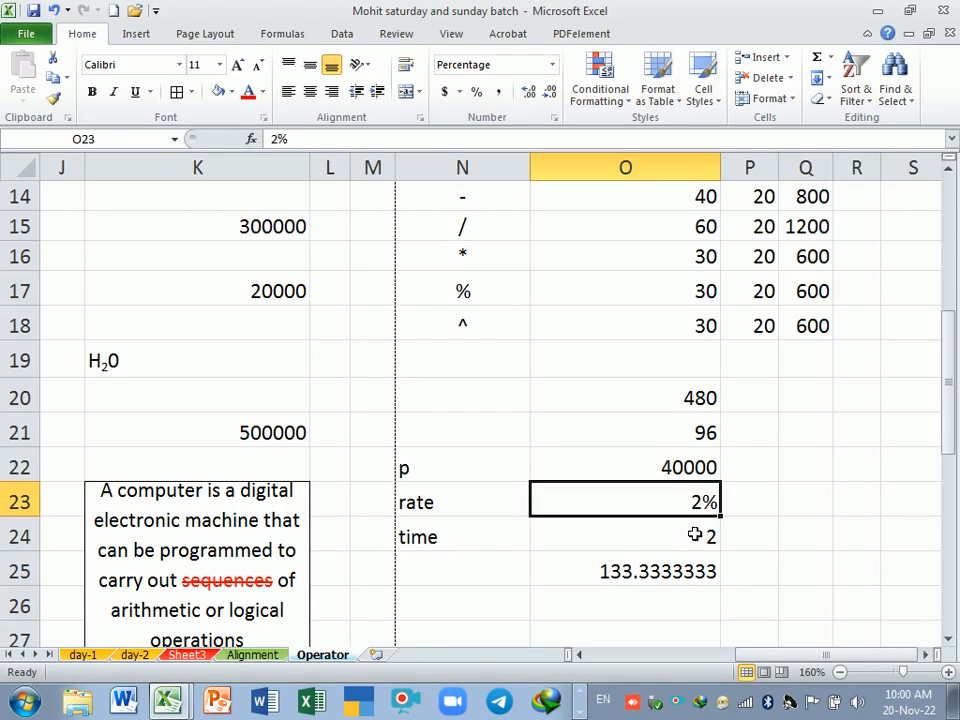
pyautogui.click(703, 570)
pyautogui.press('F2')
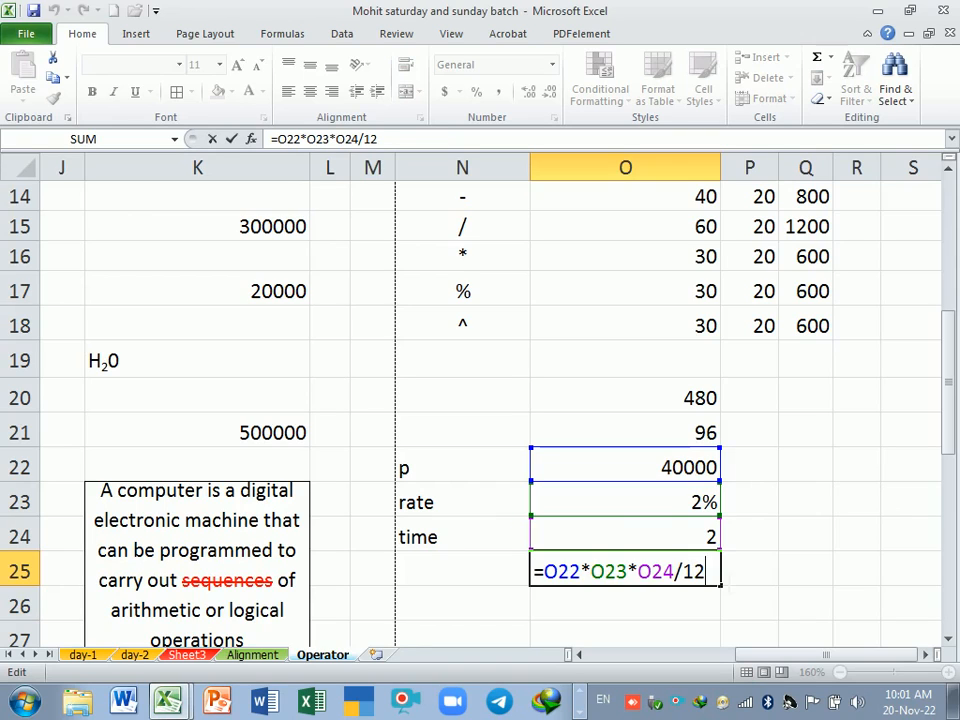
pyautogui.press('BackSpace')
pyautogui.press('BackSpace')
pyautogui.write('365')
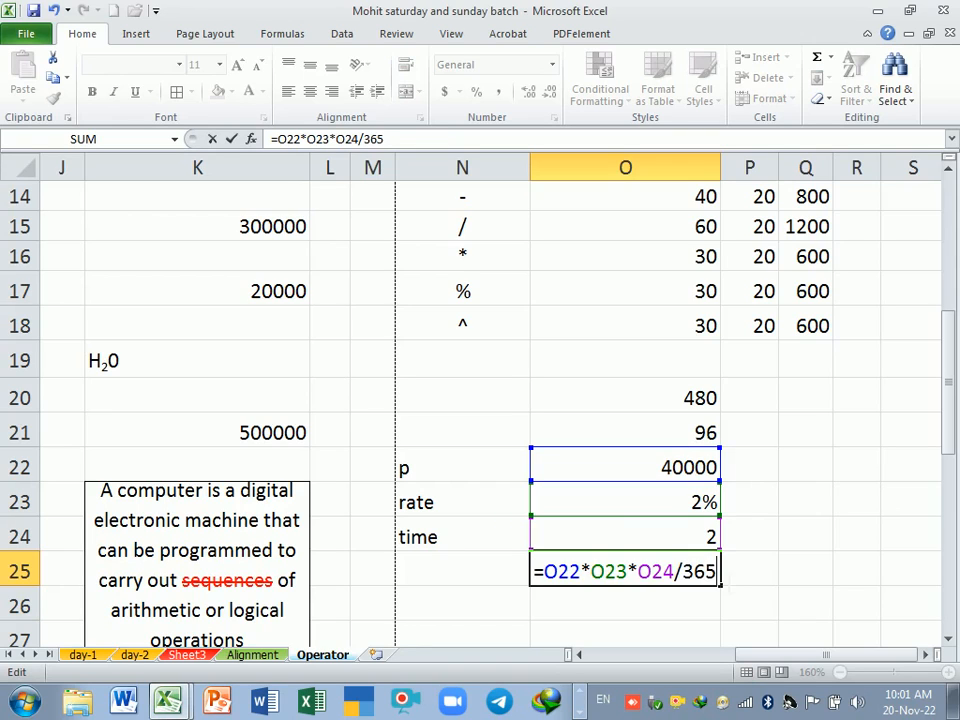
pyautogui.press('Return')
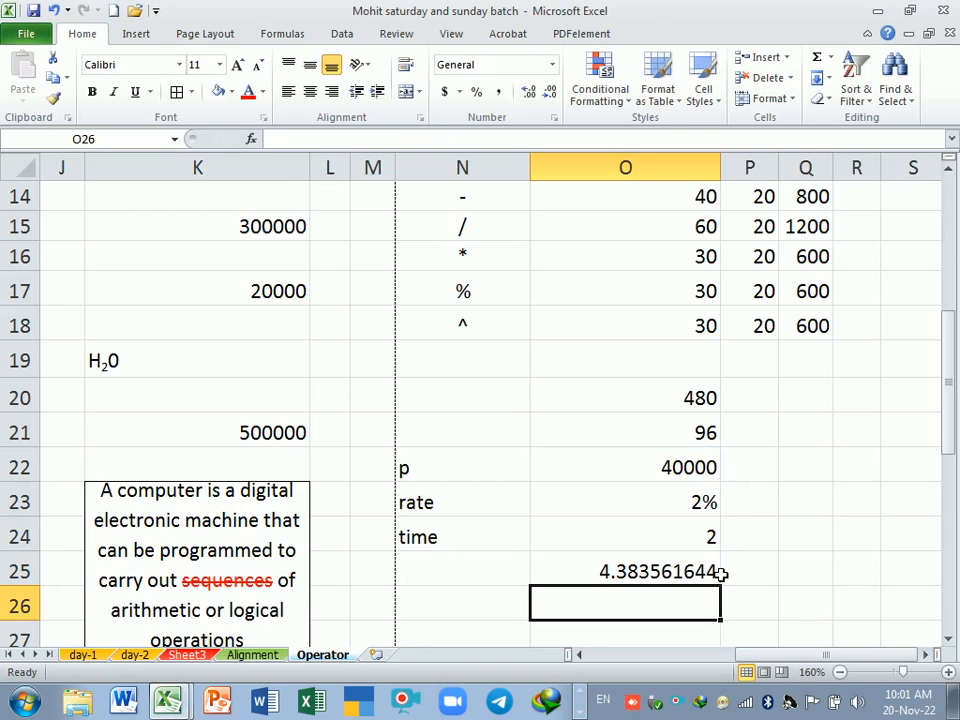
# Remove the division from the O25 interest formula so it reads =O22*O23*O24
pyautogui.click(720, 572)
pyautogui.press('F2')
pyautogui.press('BackSpace')
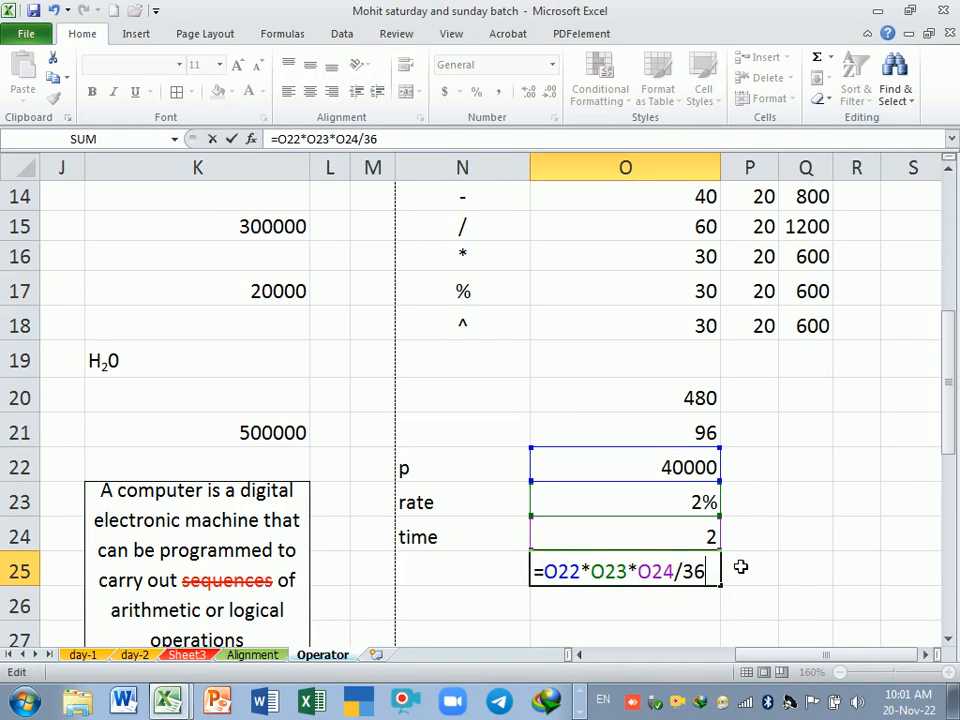
pyautogui.press('BackSpace')
pyautogui.press('BackSpace')
pyautogui.press('BackSpace')
pyautogui.press('Return')
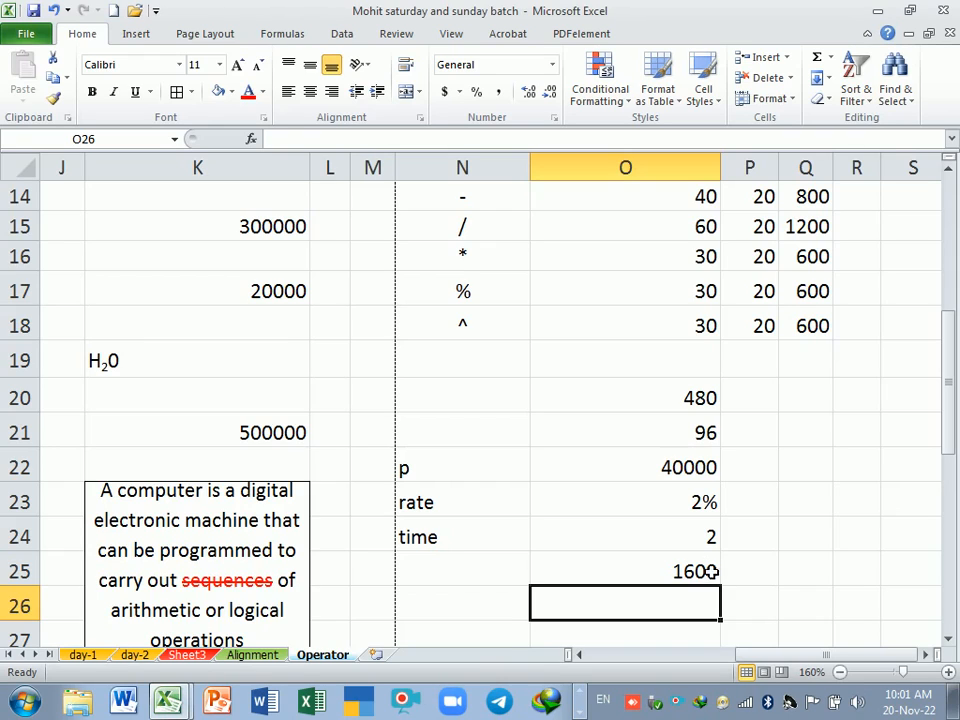
# Enter the formula =2/100 in N20 to work out the rate as a decimal
pyautogui.click(679, 509)
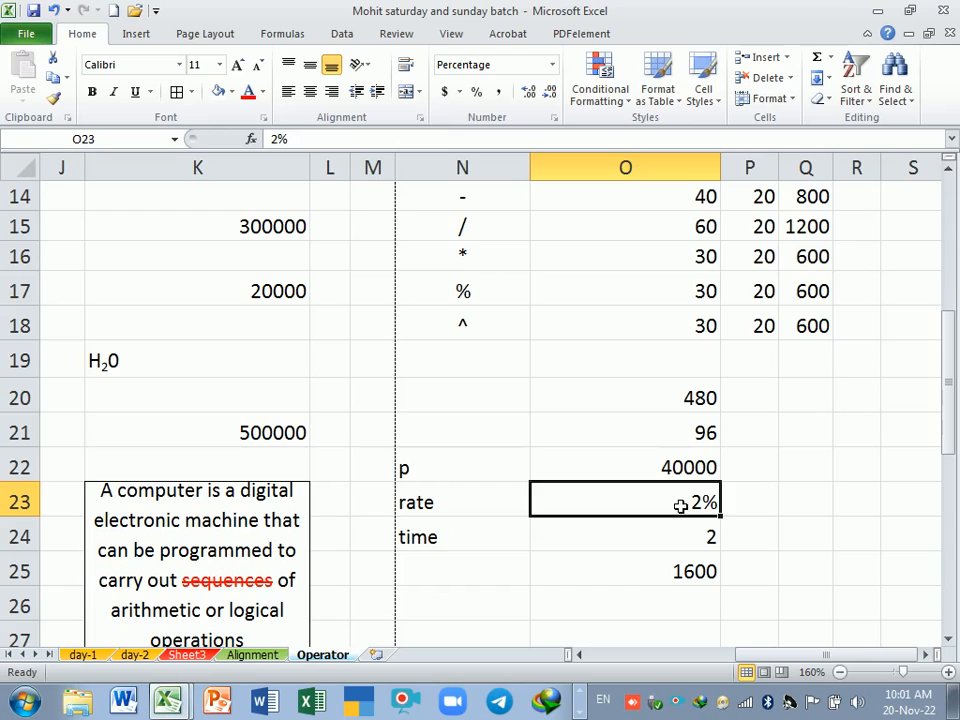
pyautogui.click(472, 391)
pyautogui.write('=')
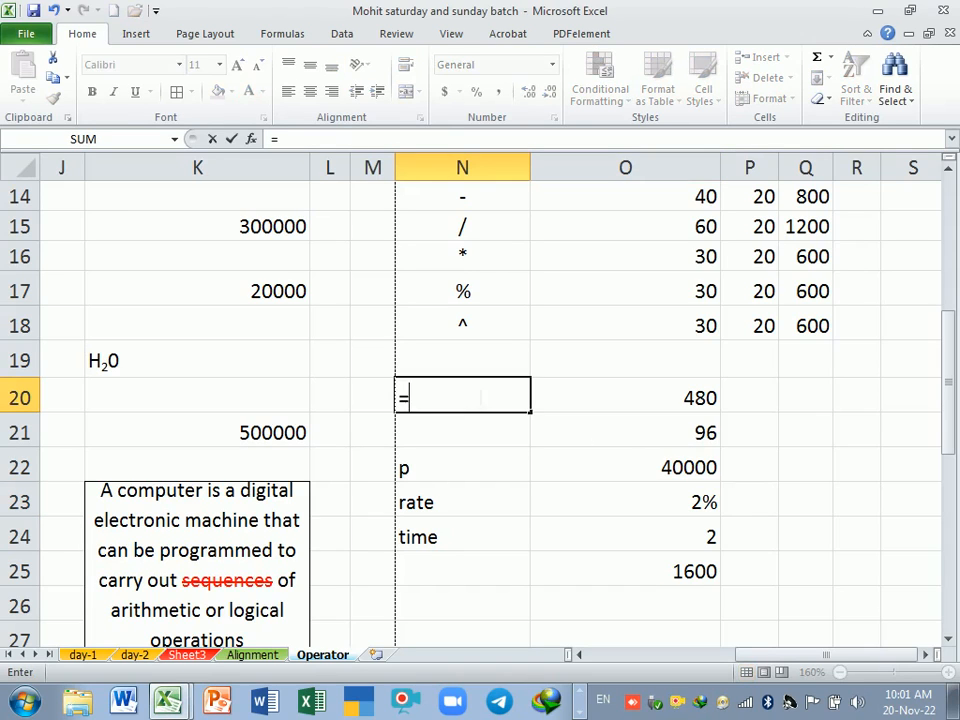
pyautogui.write('2/100')
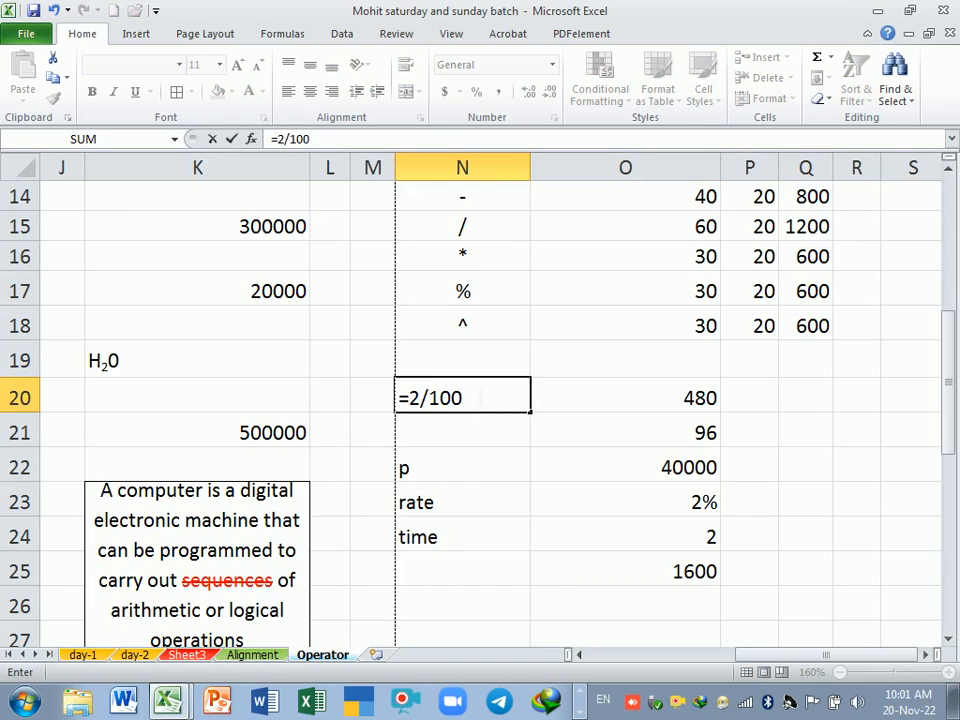
pyautogui.press('Return')
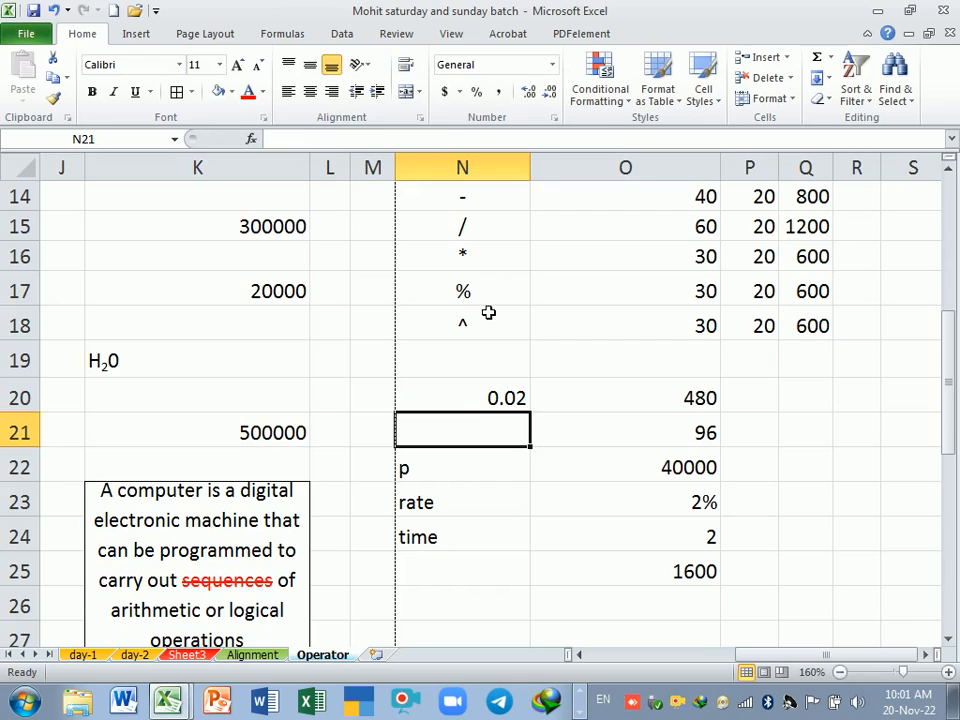
# Format N20 as a percentage with 0 decimal places and compare it with the rate in O23
pyautogui.click(469, 401)
pyautogui.click(647, 512)
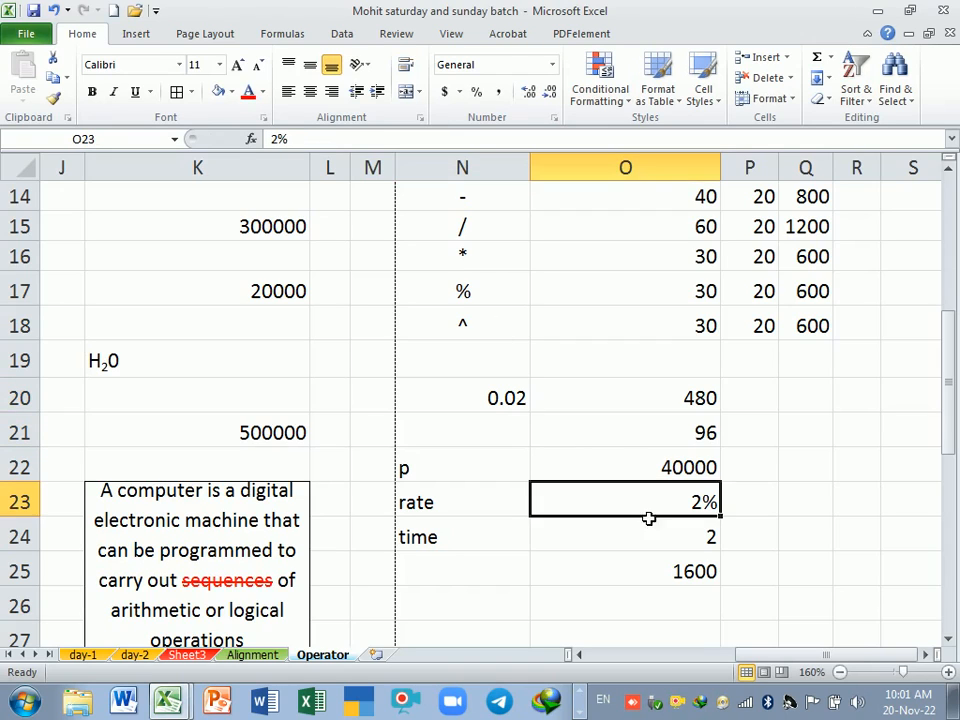
pyautogui.click(476, 401)
pyautogui.click(624, 503)
pyautogui.click(502, 401)
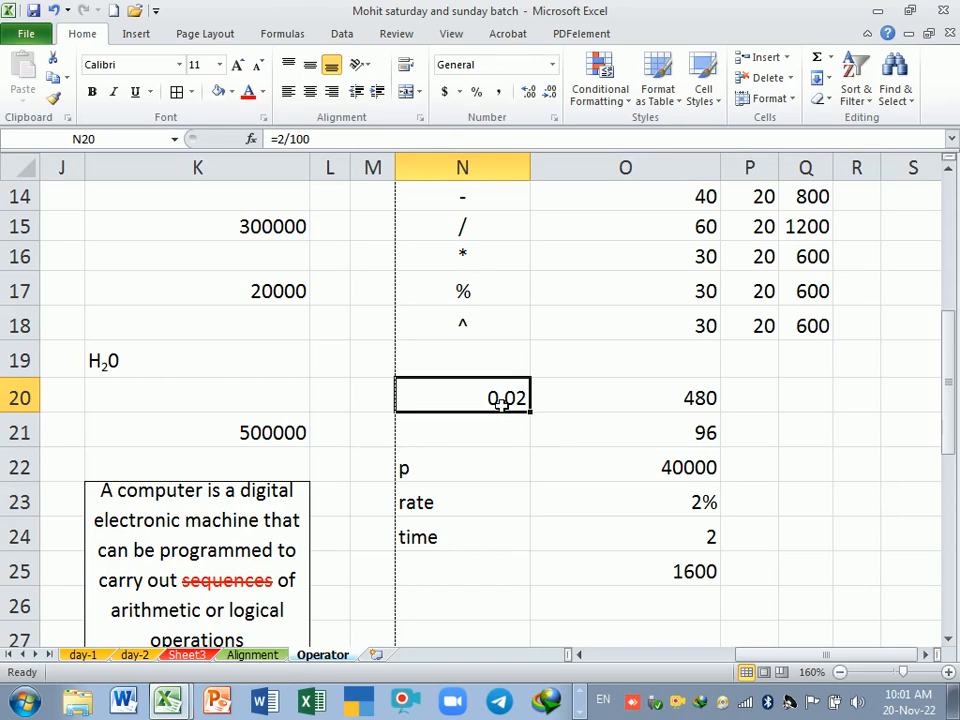
pyautogui.hotkey('ctrl', '1')
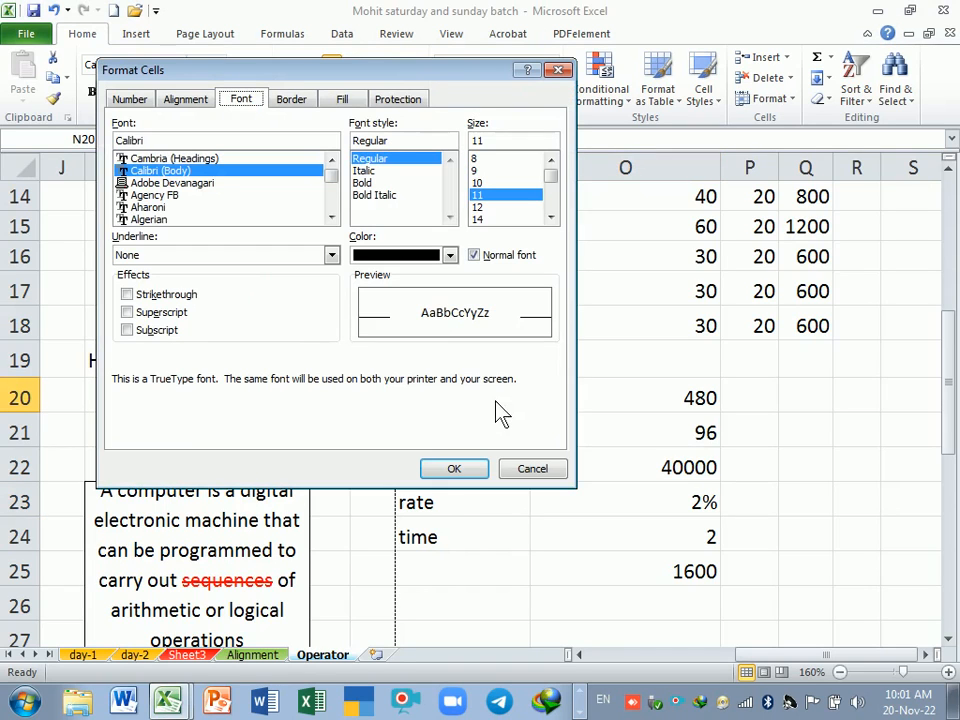
pyautogui.click(140, 100)
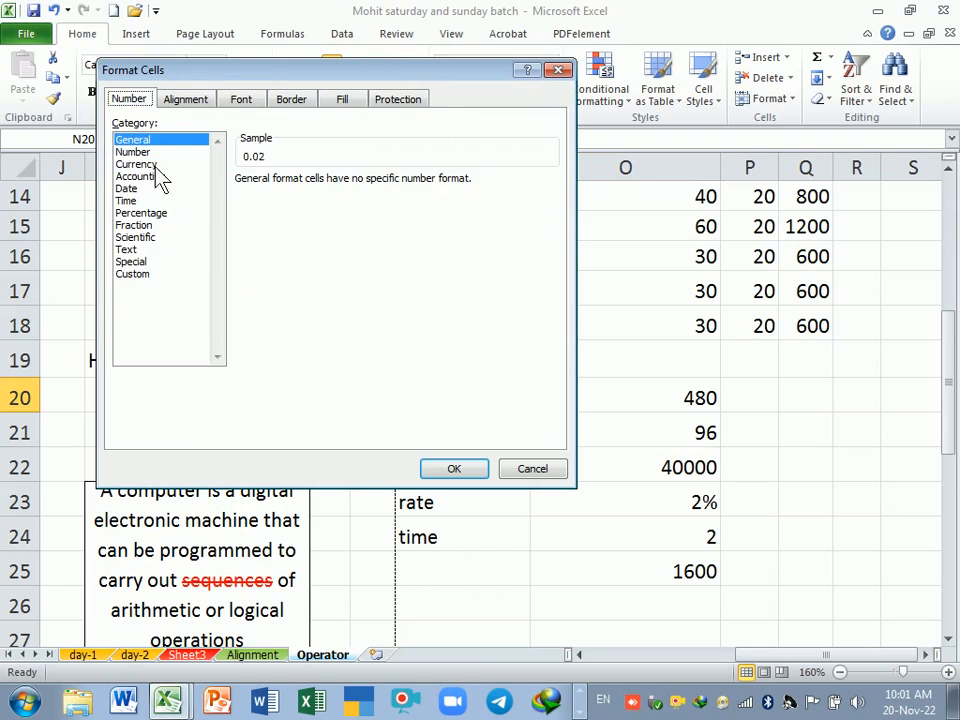
pyautogui.click(141, 213)
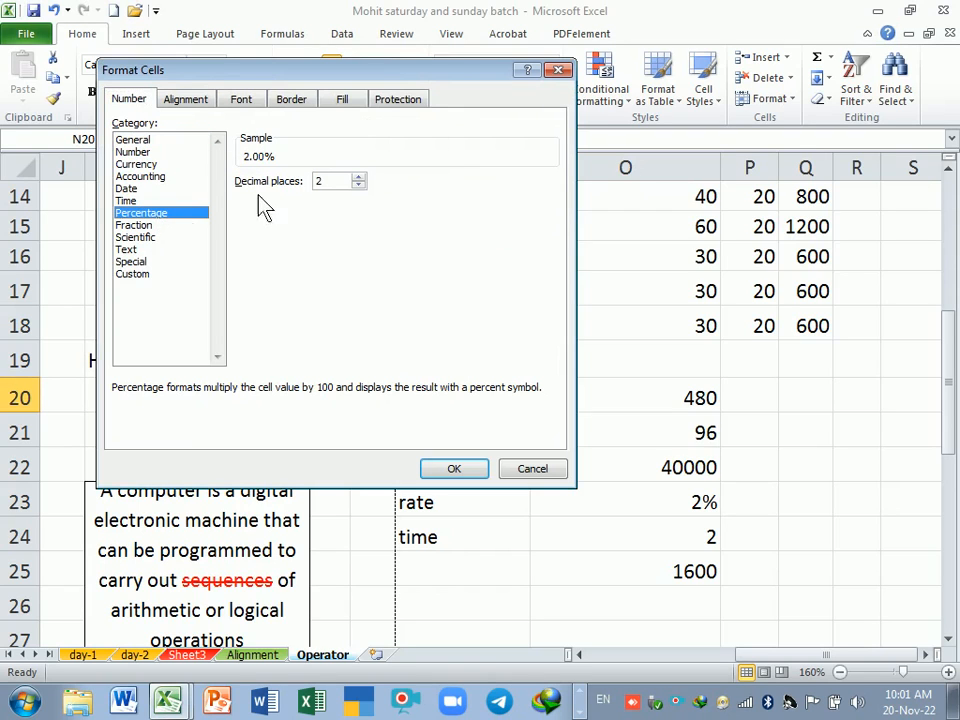
pyautogui.doubleClick(359, 187)
pyautogui.click(454, 469)
pyautogui.moveTo(470, 502); pyautogui.dragTo(512, 397)
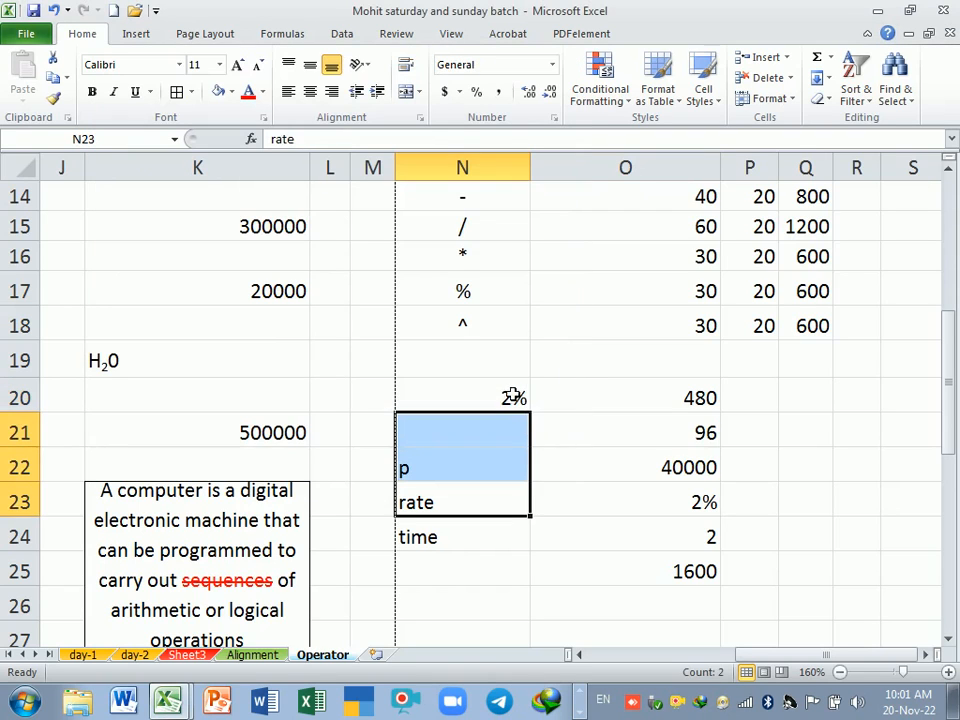
pyautogui.click(510, 397)
pyautogui.click(706, 505)
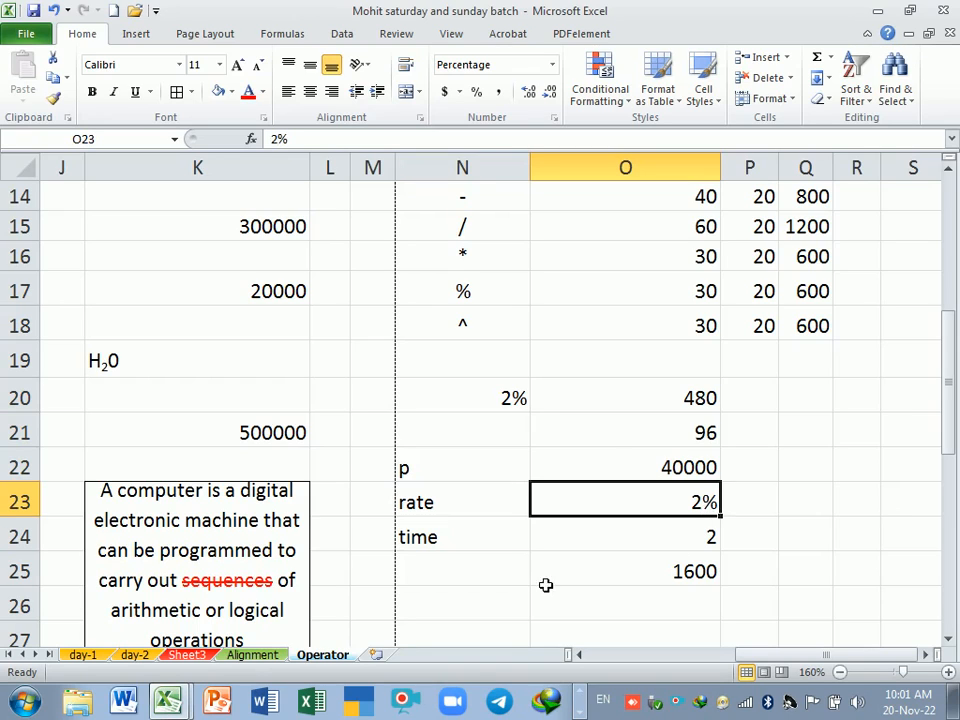
# Enter the exponent formula =2^3 in N26 to demonstrate the ^ operator
pyautogui.click(461, 326)
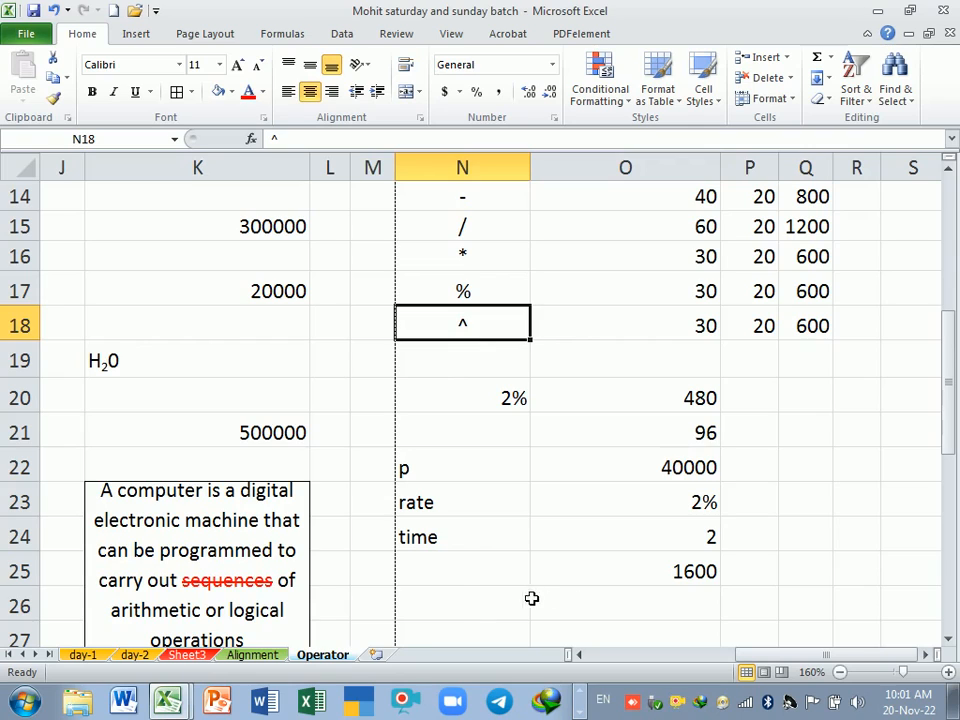
pyautogui.click(476, 610)
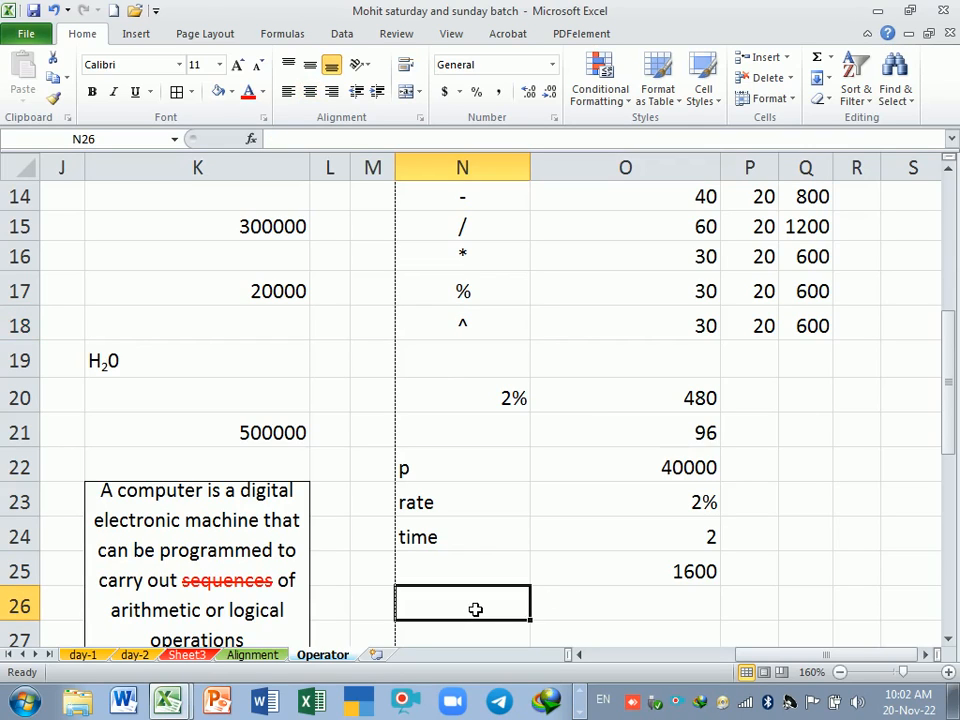
pyautogui.write('=2')
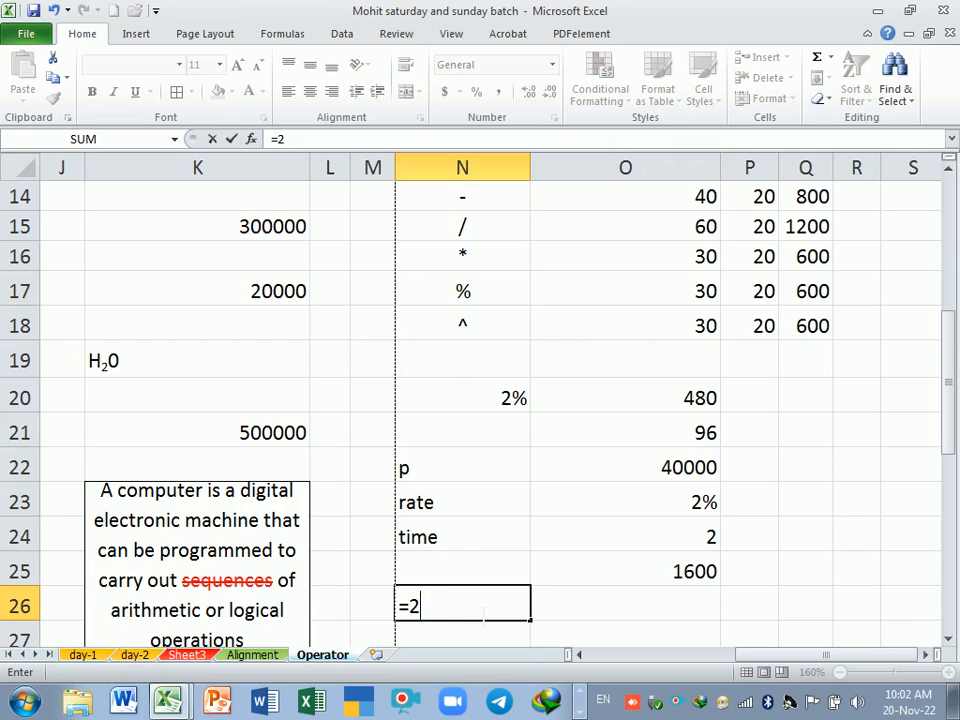
pyautogui.write('^3')
pyautogui.press('Return')
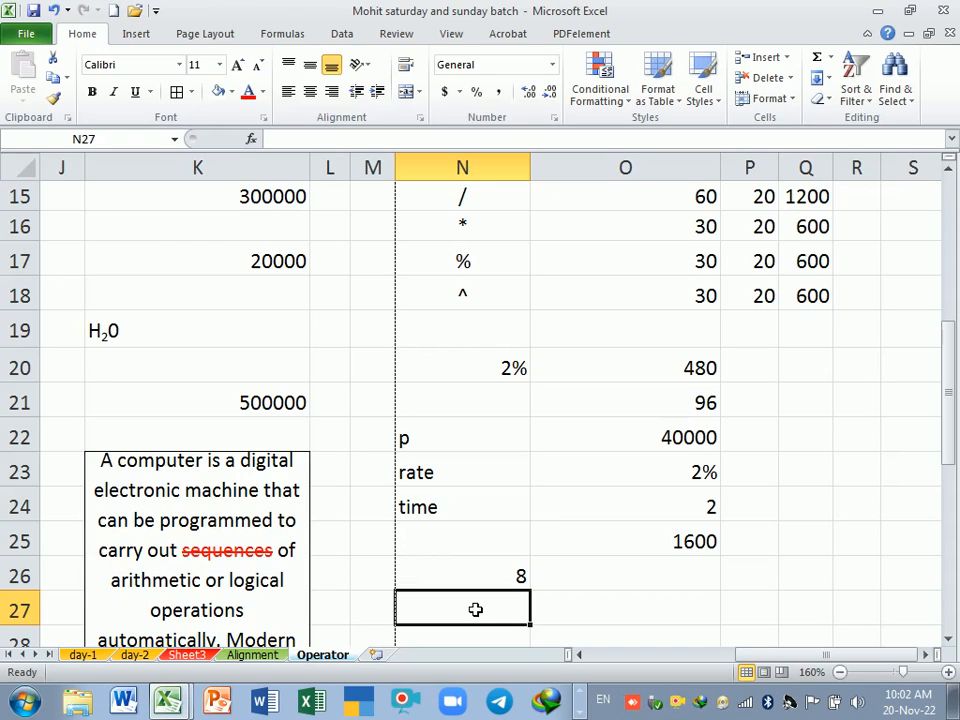
# Change the exponent in N26 to 2 so the formula reads =2^2
pyautogui.click(467, 298)
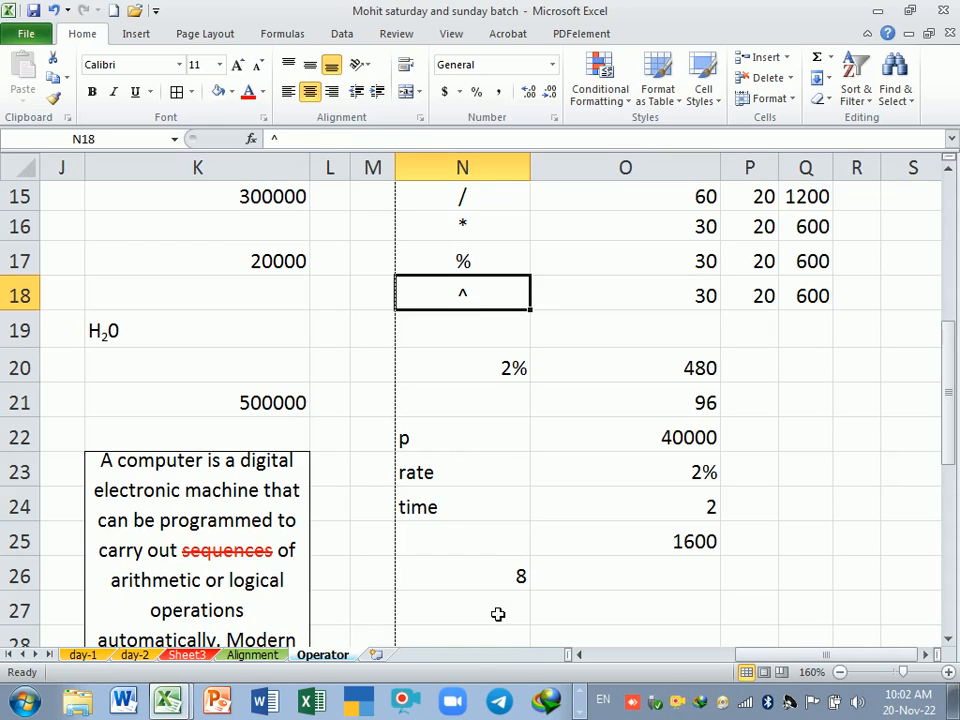
pyautogui.click(495, 578)
pyautogui.doubleClick(495, 578)
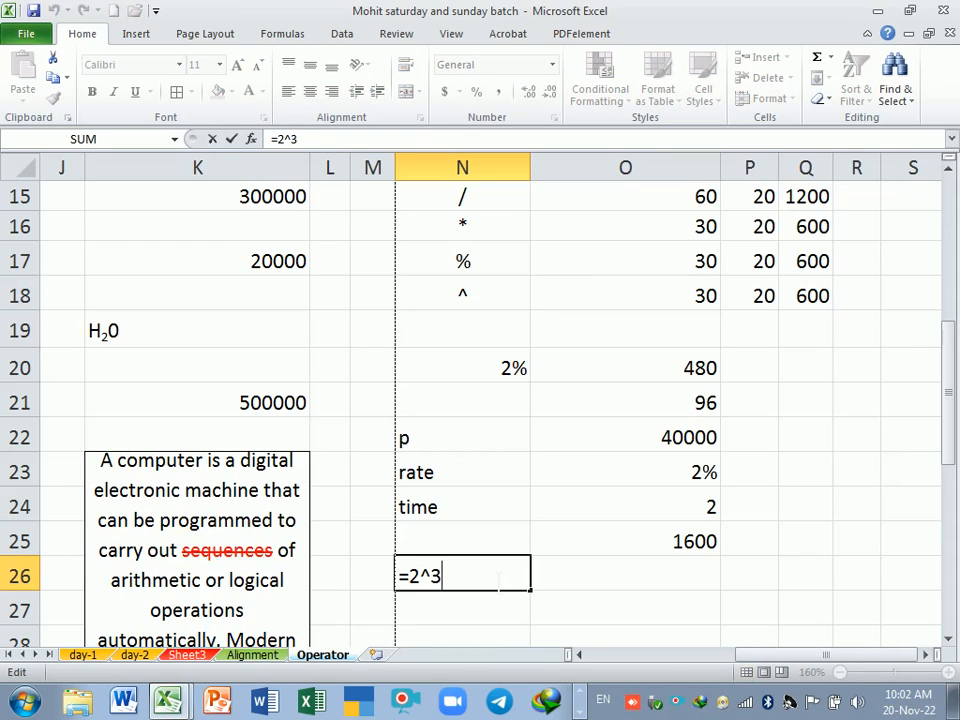
pyautogui.press('BackSpace')
pyautogui.write('2')
pyautogui.press('Return')
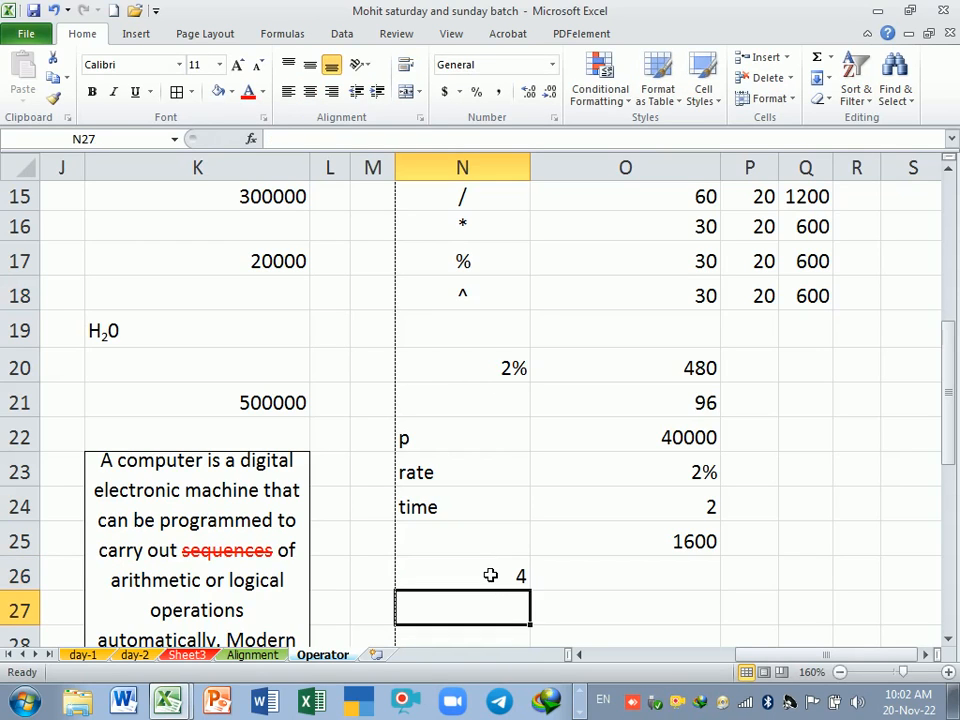